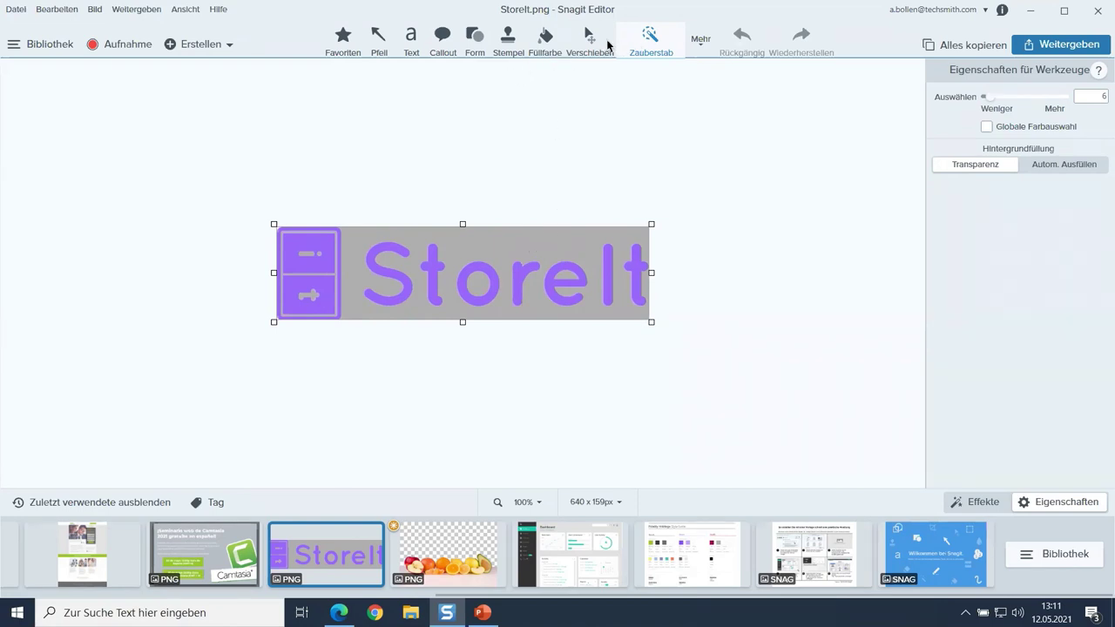
# - Try deleting only the contiguous grey background around the StoreIt lettering with the Magic Wand (Zauberstab), and undo the deletion
pyautogui.click(700, 41)
pyautogui.click(694, 164)
pyautogui.click(555, 243)
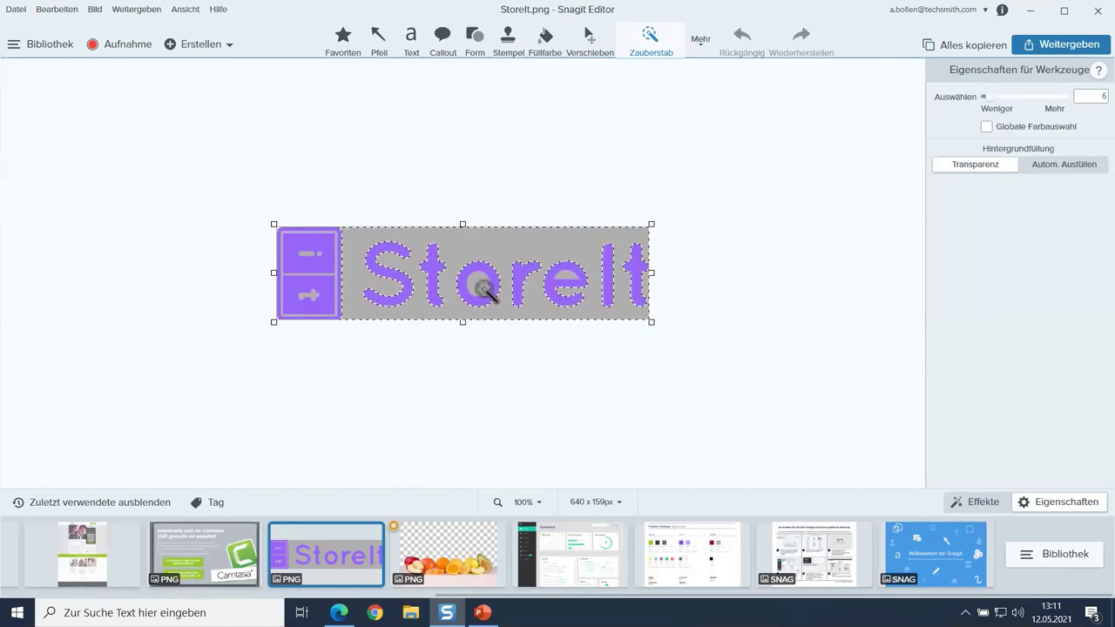
pyautogui.rightClick(490, 248)
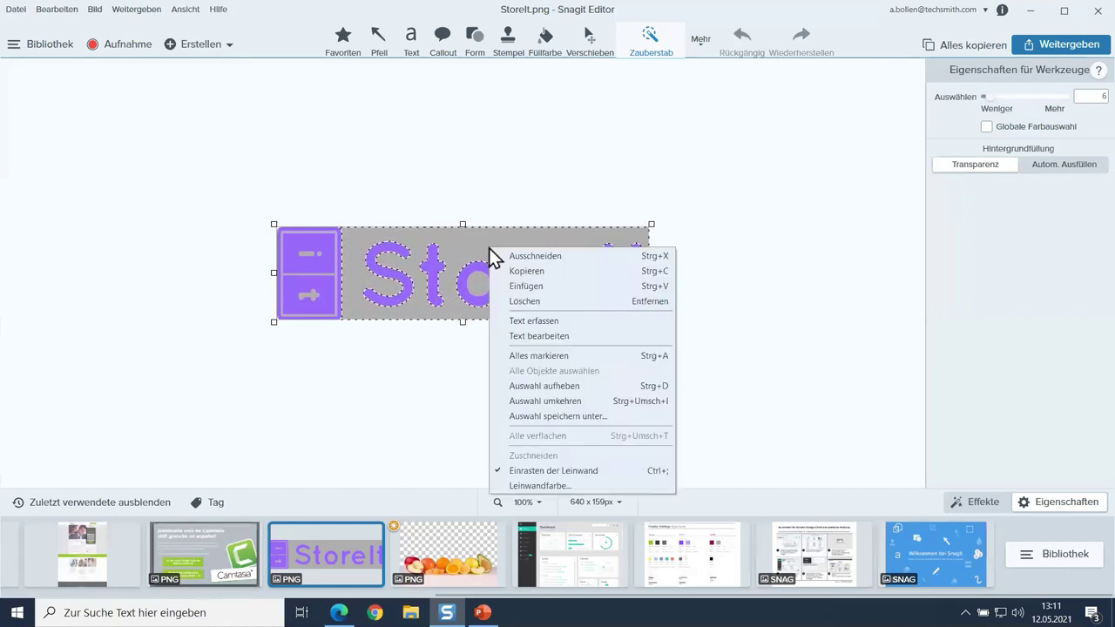
pyautogui.click(536, 301)
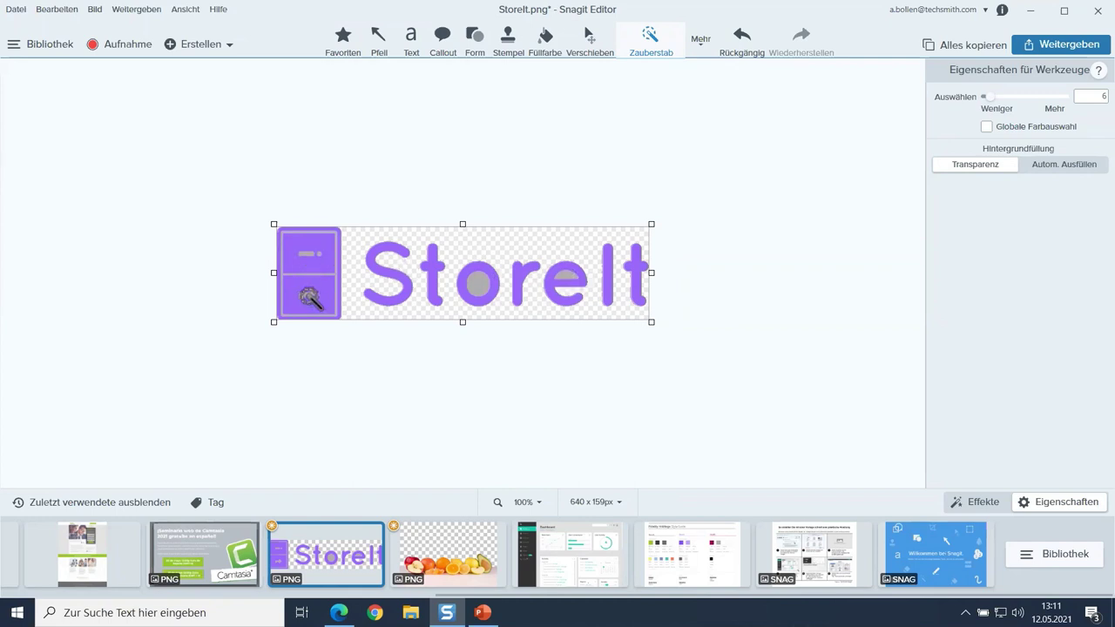
pyautogui.click(743, 37)
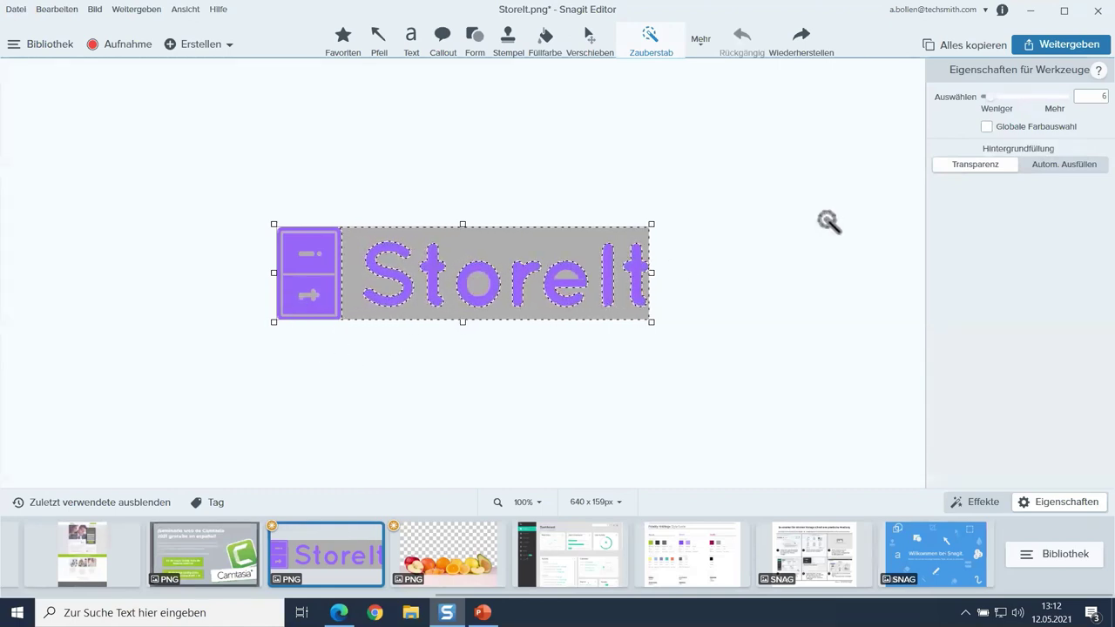
# - Delete all grey areas of the logo using global colour selection with tolerance 8, and copy the whole image
pyautogui.click(987, 127)
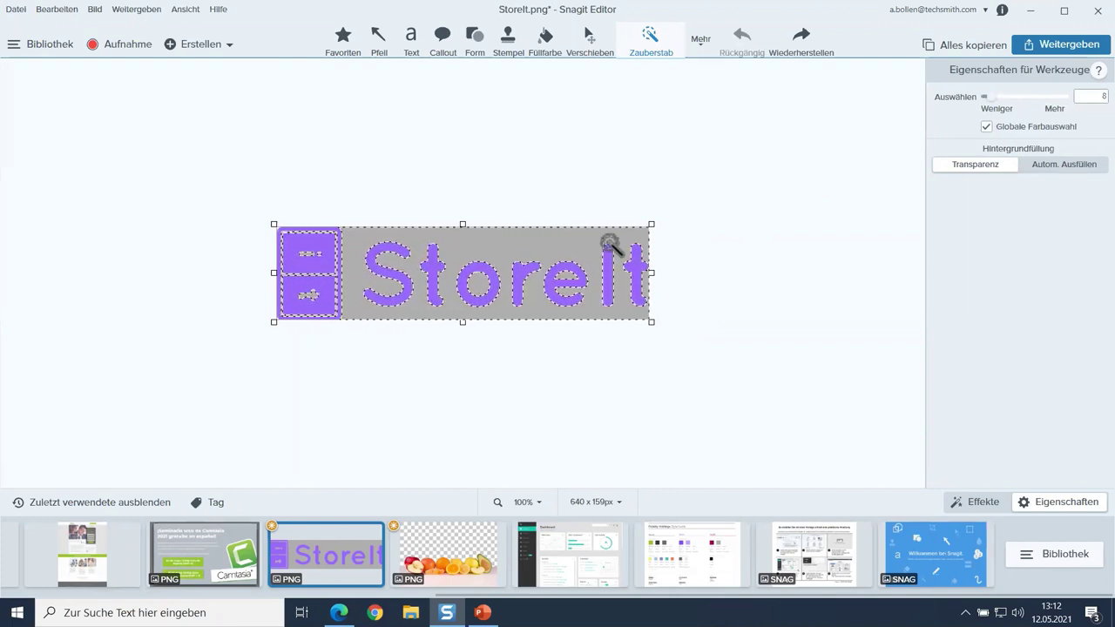
pyautogui.press('Delete')
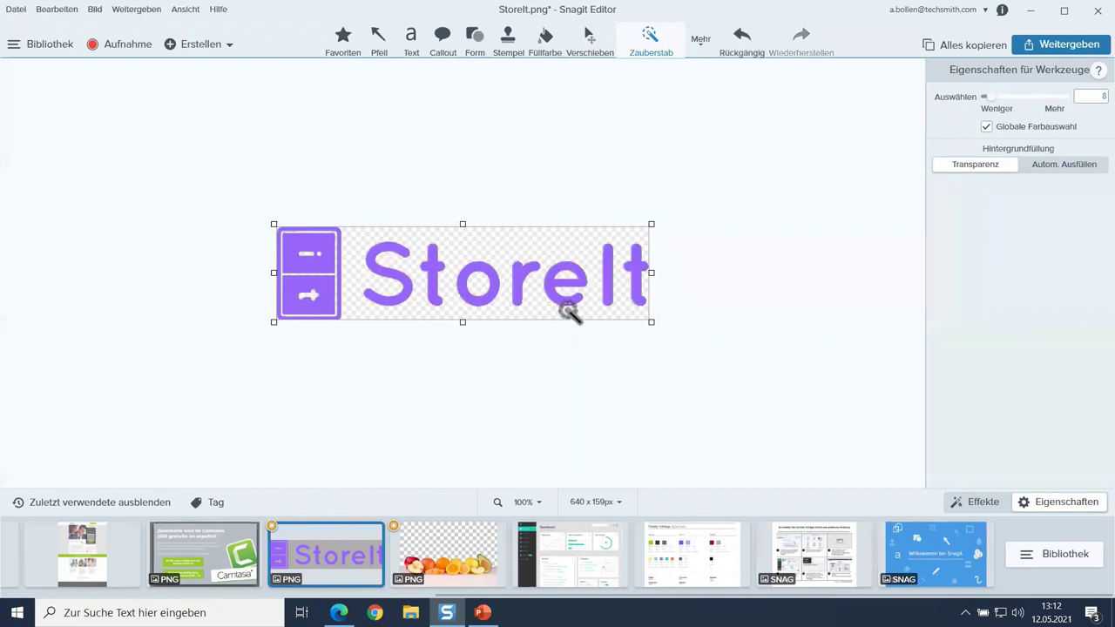
pyautogui.click(954, 44)
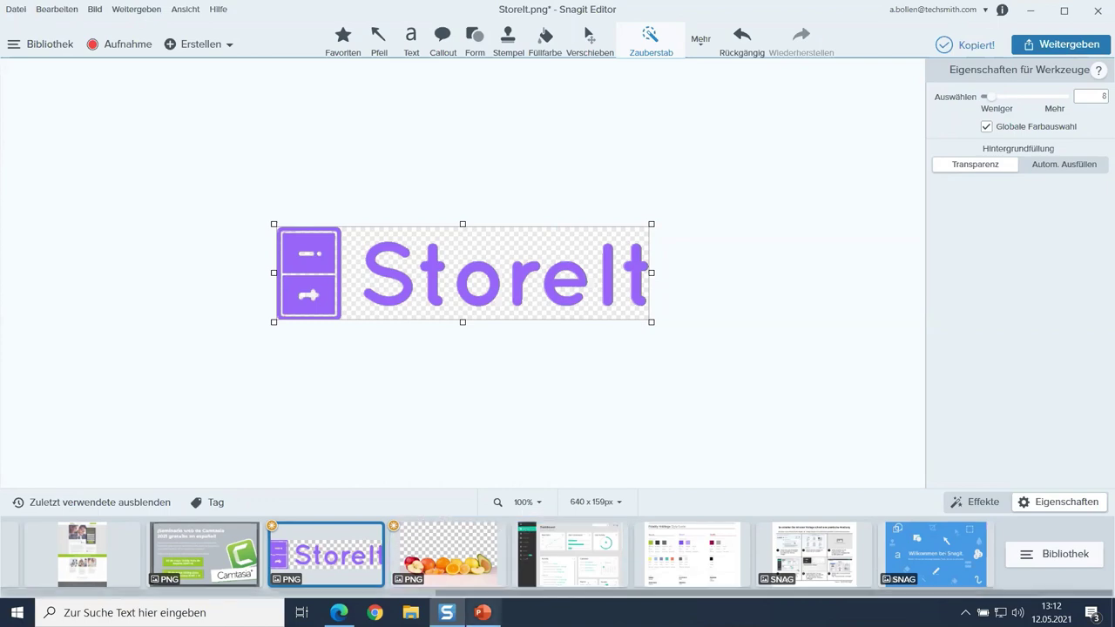
# - Switch to PowerPoint, paste the logo on slide 1, shrink it into the slide's upper-left corner, and minimize the presentation
pyautogui.click(483, 613)
pyautogui.click(539, 141)
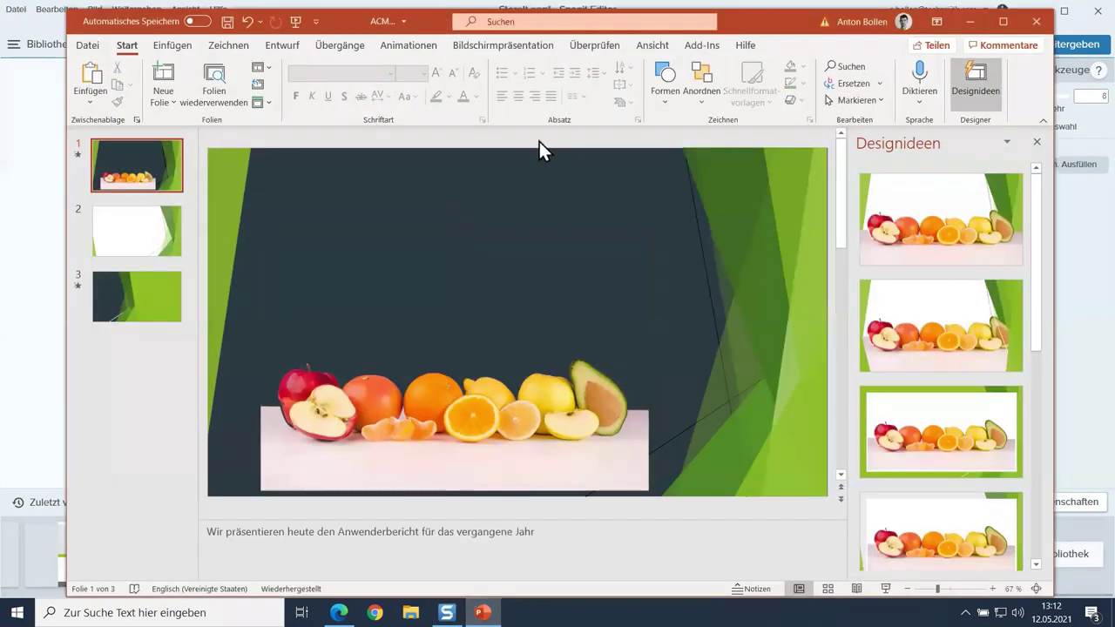
pyautogui.hotkey('ctrl', 'v')
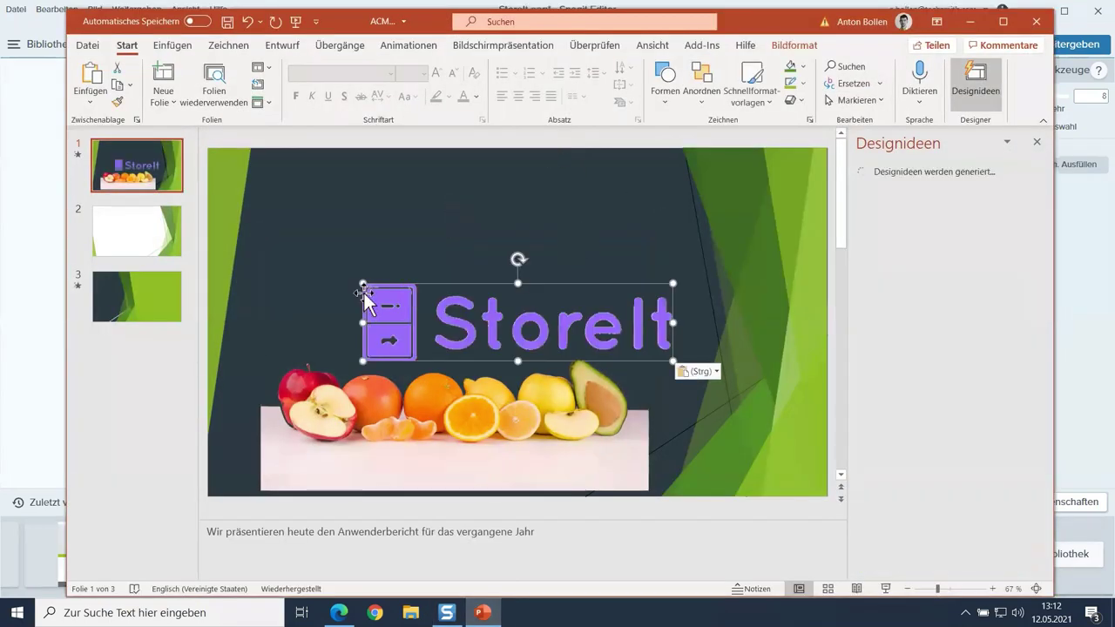
pyautogui.moveTo(363, 280); pyautogui.dragTo(281, 172)
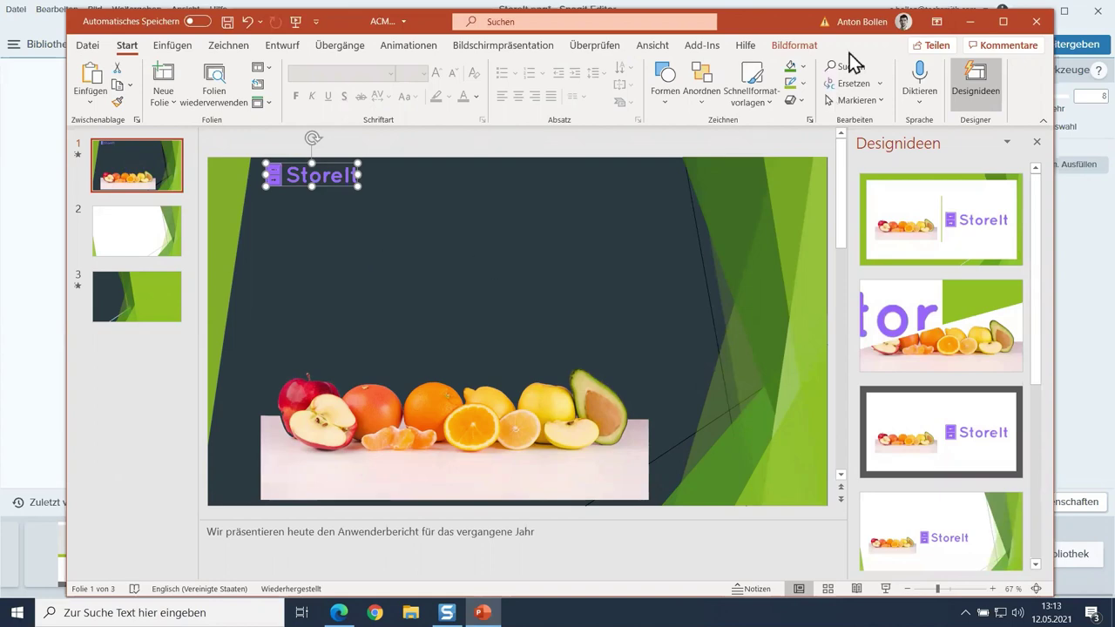
pyautogui.click(970, 23)
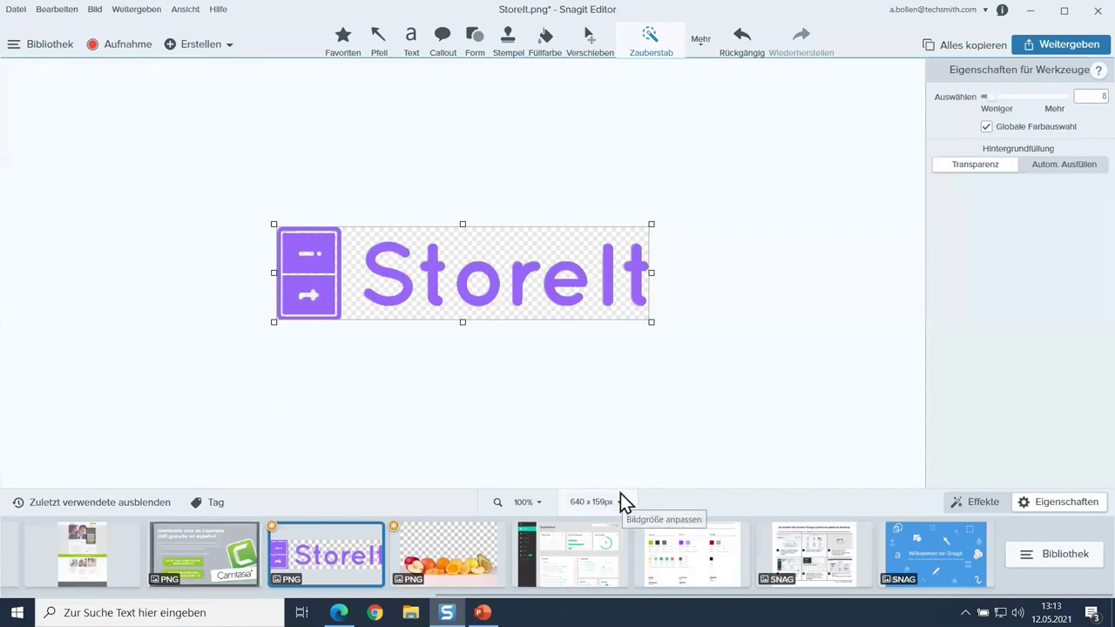
# - Set the StoreIt logo's canvas colour to the blue swatch #425CF8
pyautogui.rightClick(528, 246)
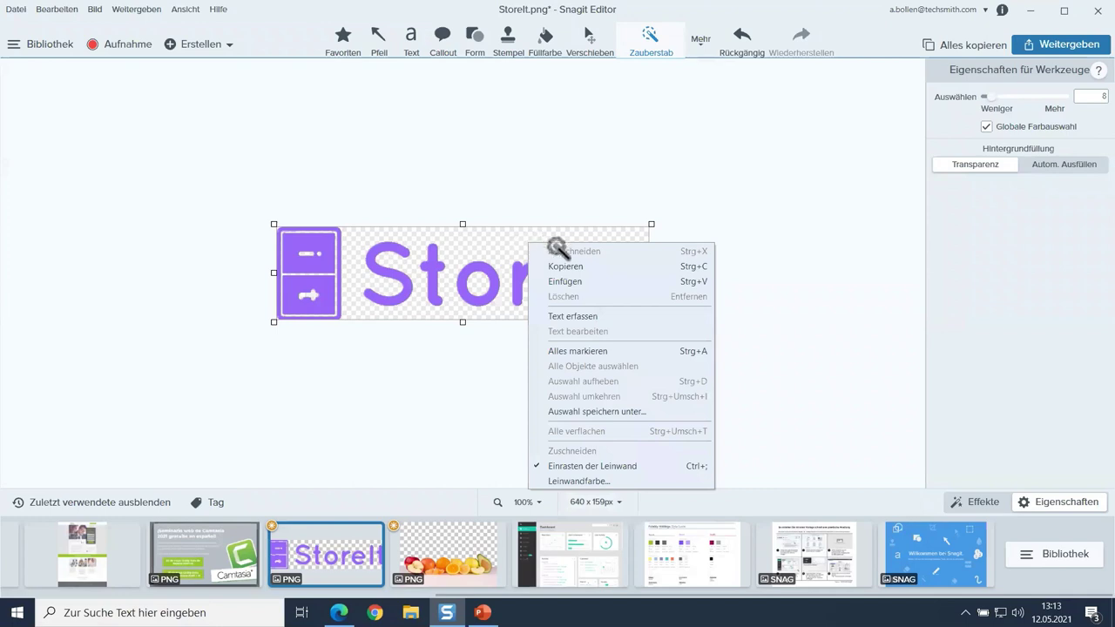
pyautogui.click(579, 482)
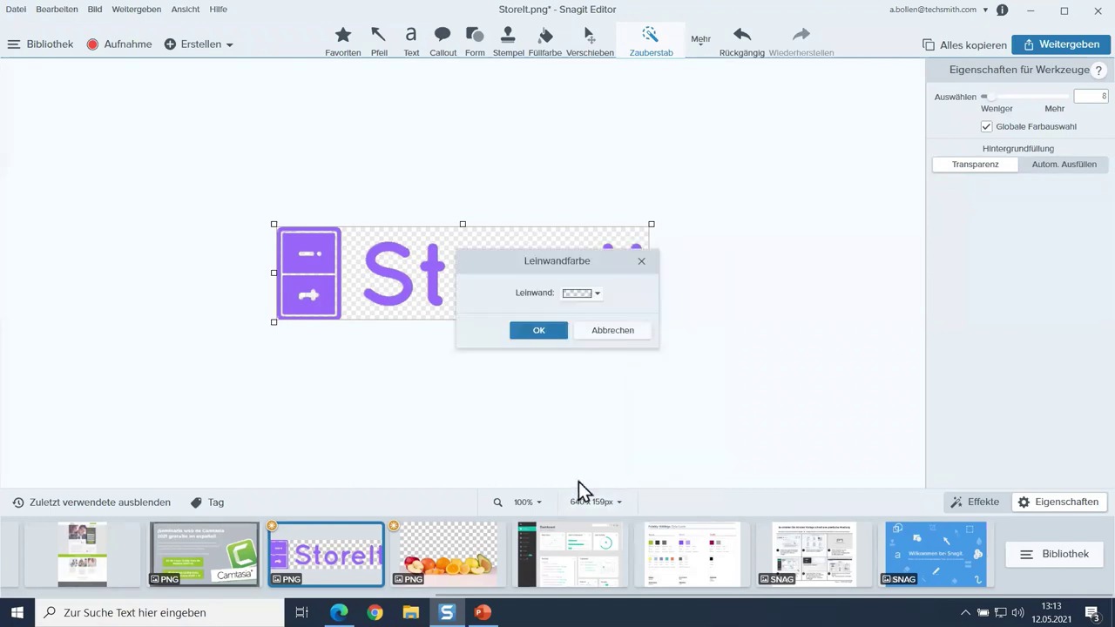
pyautogui.moveTo(610, 264); pyautogui.dragTo(609, 243)
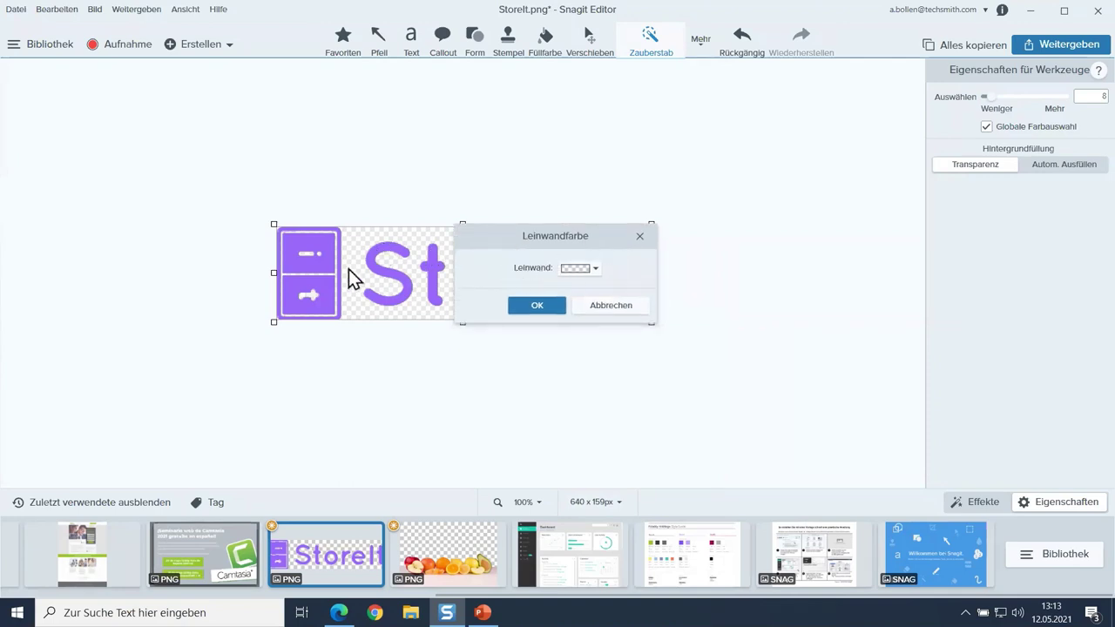
pyautogui.click(584, 269)
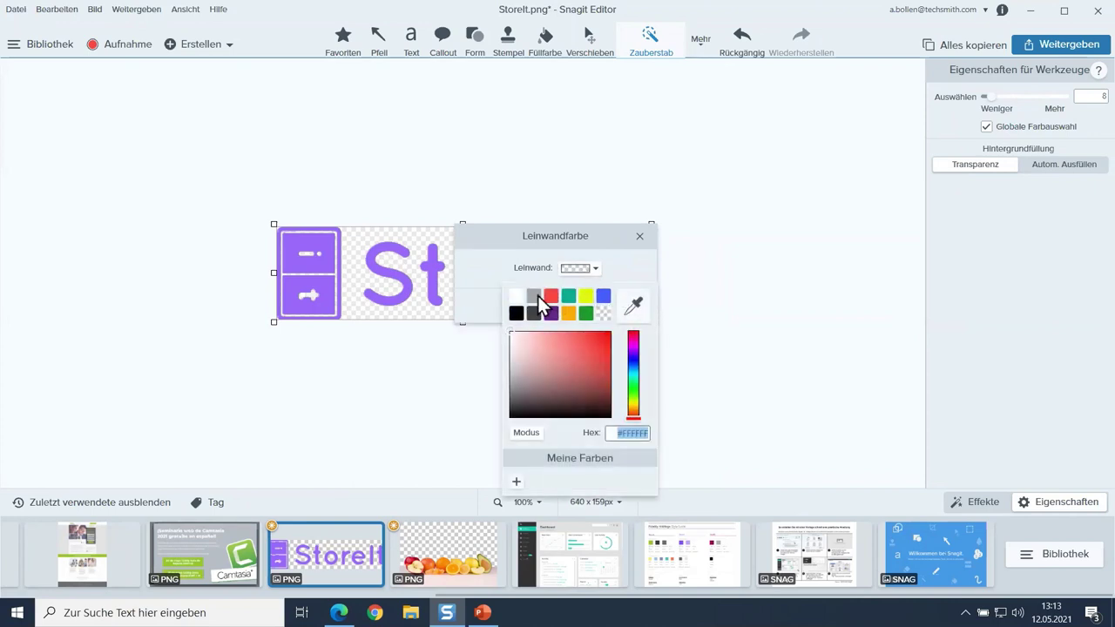
pyautogui.press('Escape')
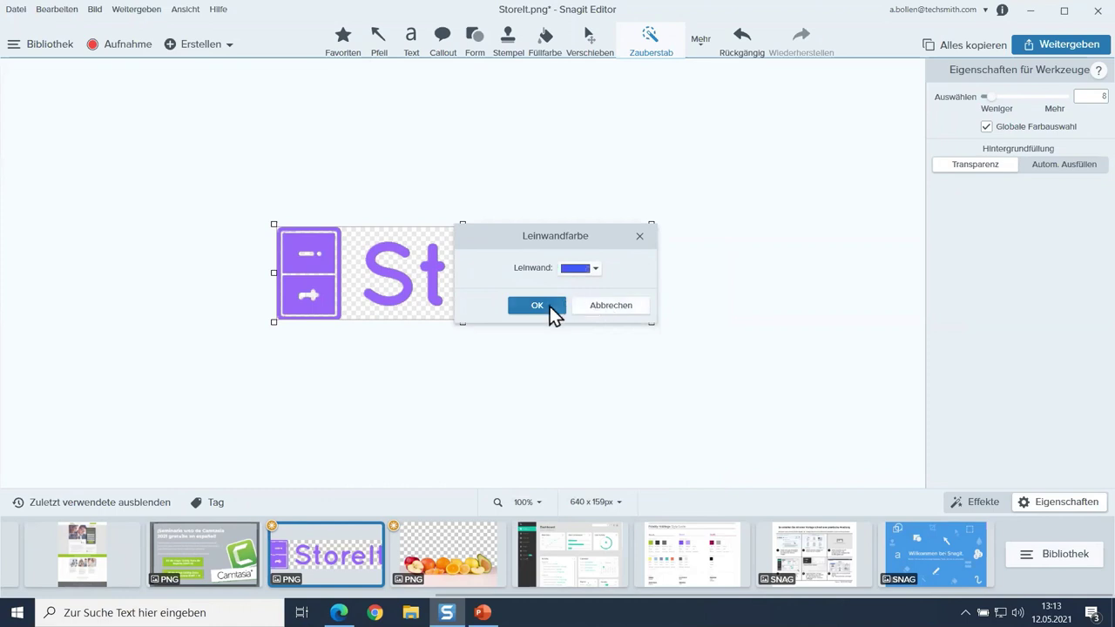
pyautogui.click(550, 307)
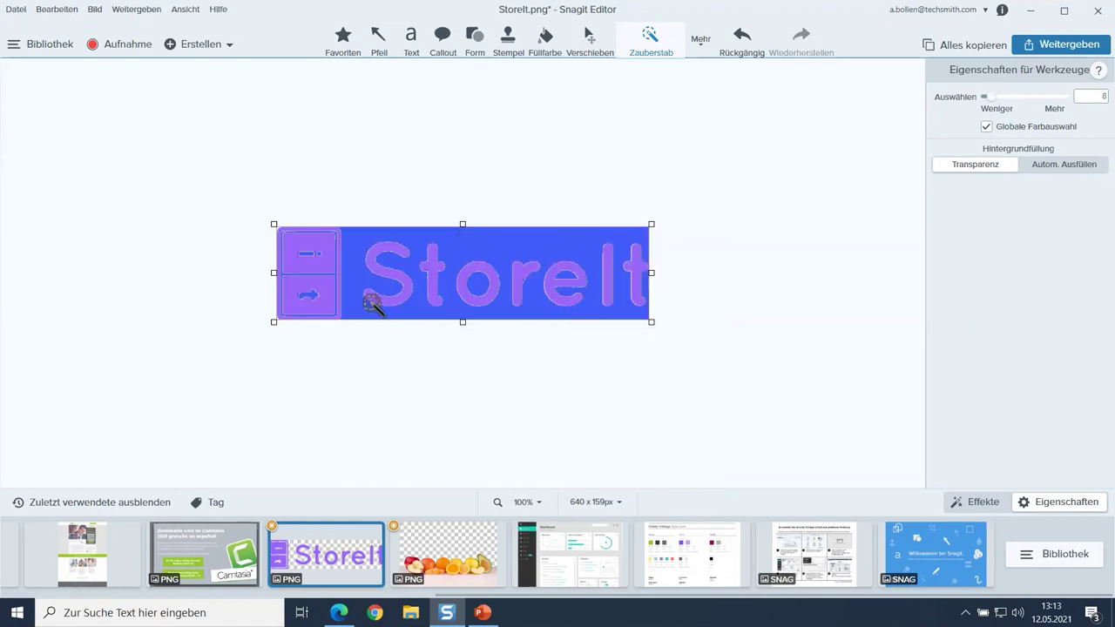
# - Change the logo's canvas colour to the light grey #D8D0D0
pyautogui.rightClick(570, 251)
pyautogui.click(637, 479)
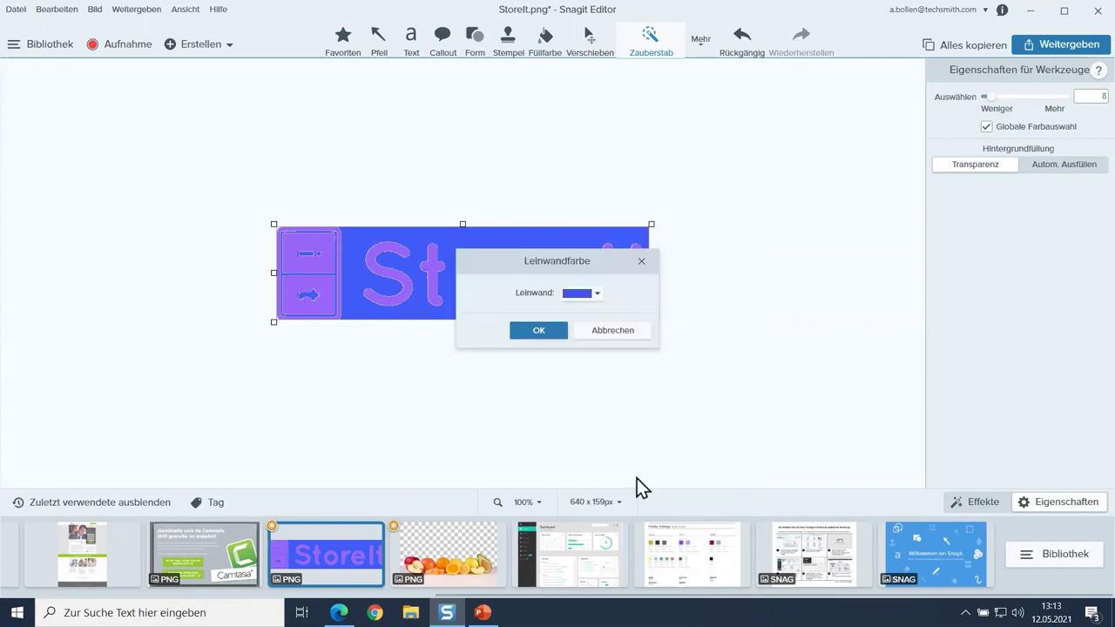
pyautogui.click(602, 296)
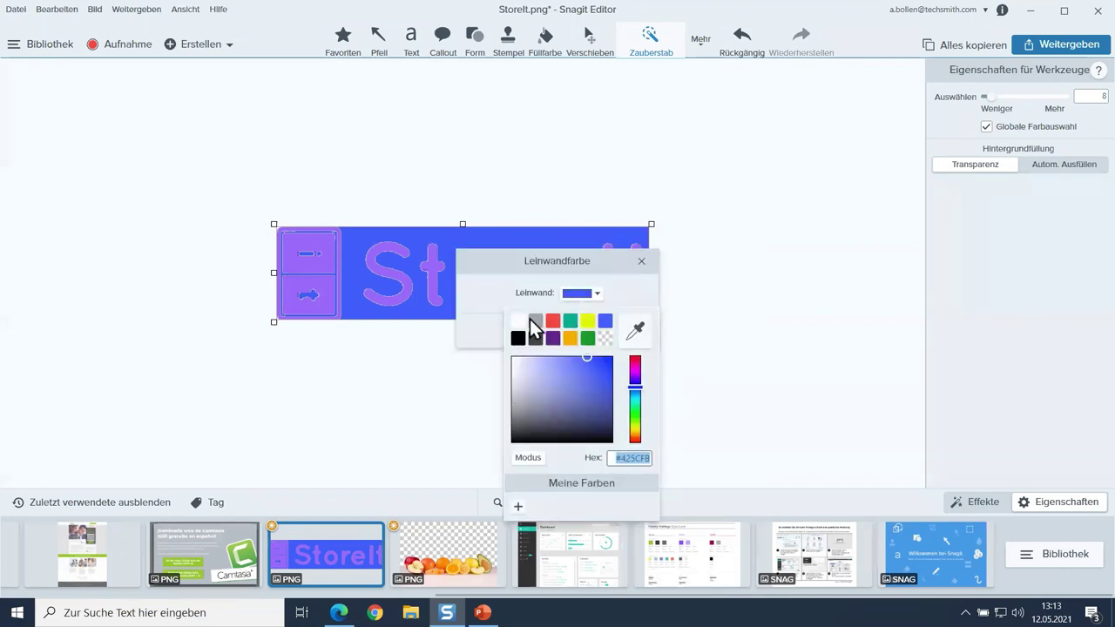
pyautogui.click(537, 321)
pyautogui.click(593, 295)
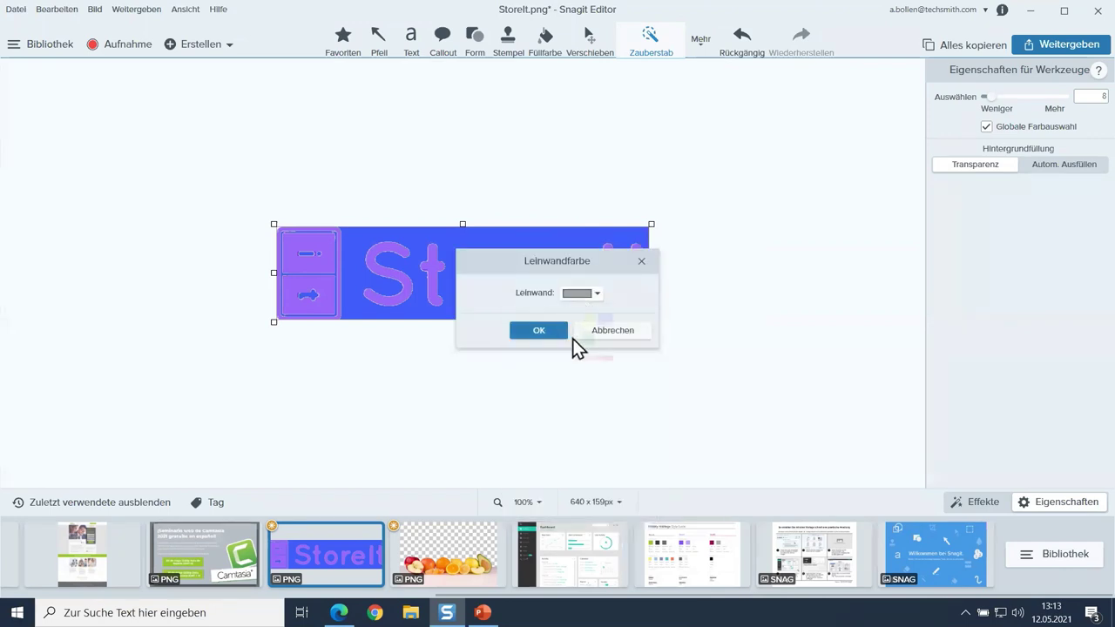
pyautogui.click(521, 377)
pyautogui.moveTo(522, 377); pyautogui.dragTo(515, 370)
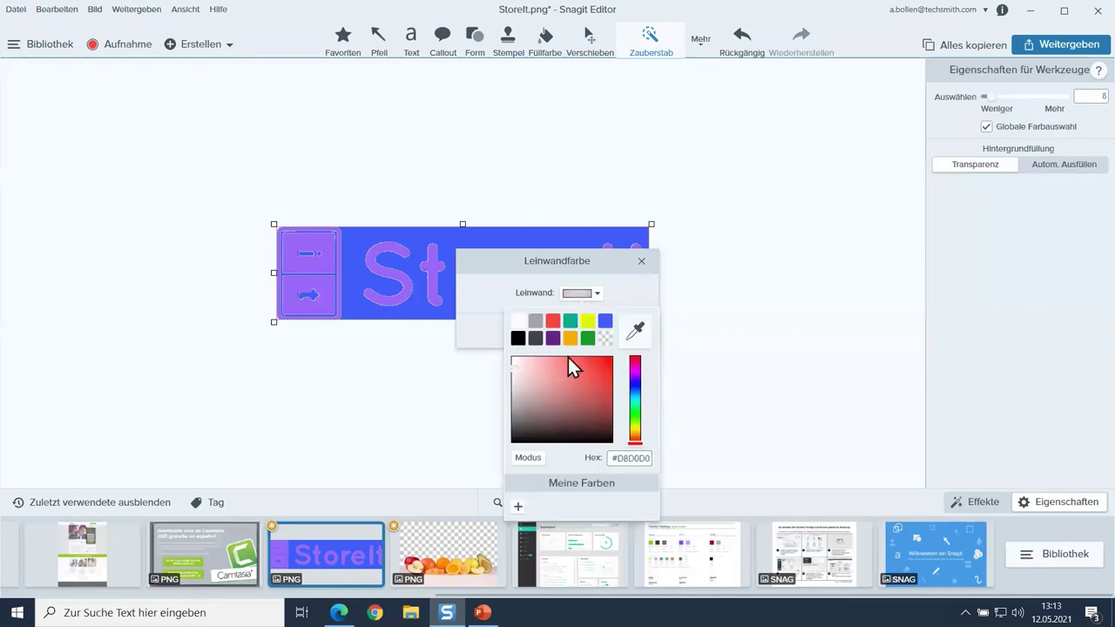
pyautogui.click(628, 284)
pyautogui.click(540, 332)
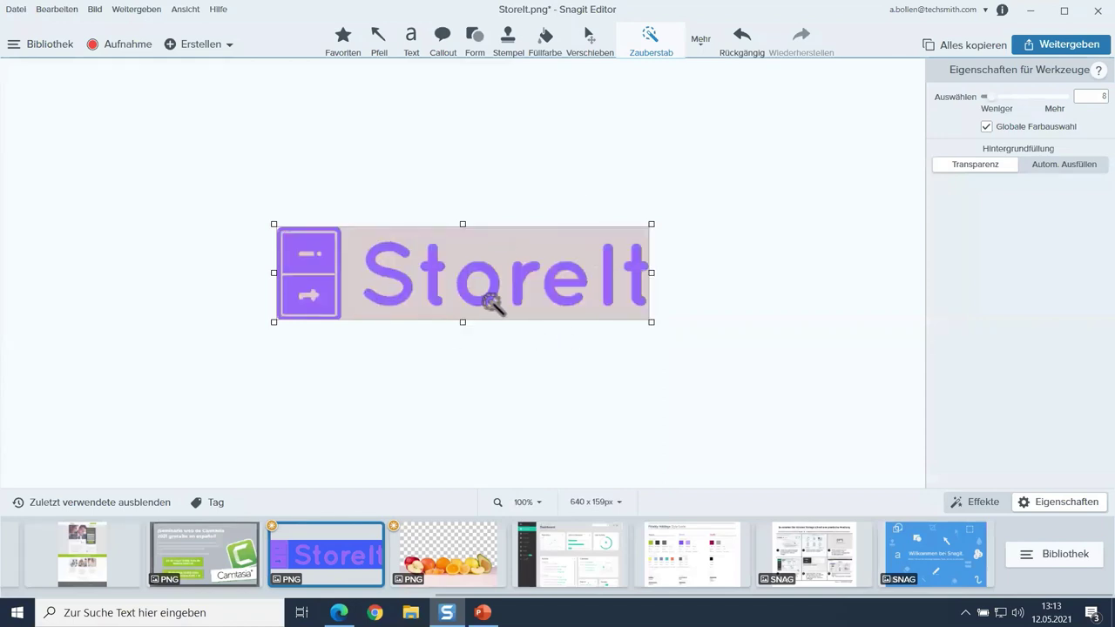
# - Set the logo's canvas colour back to transparent
pyautogui.rightClick(545, 242)
pyautogui.click(637, 481)
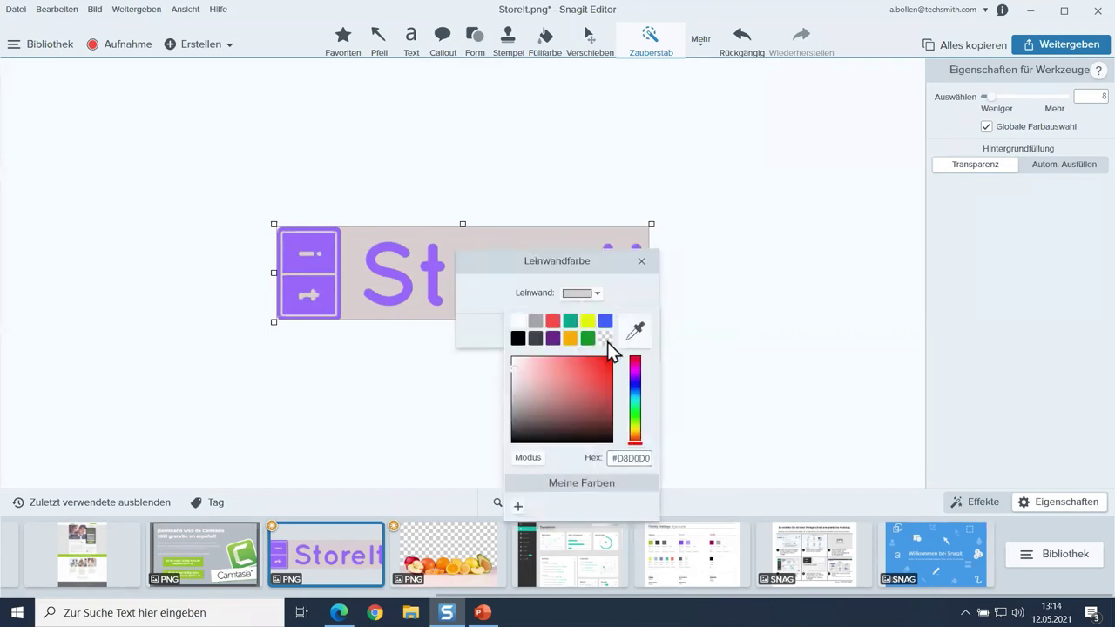
pyautogui.click(606, 339)
pyautogui.click(546, 330)
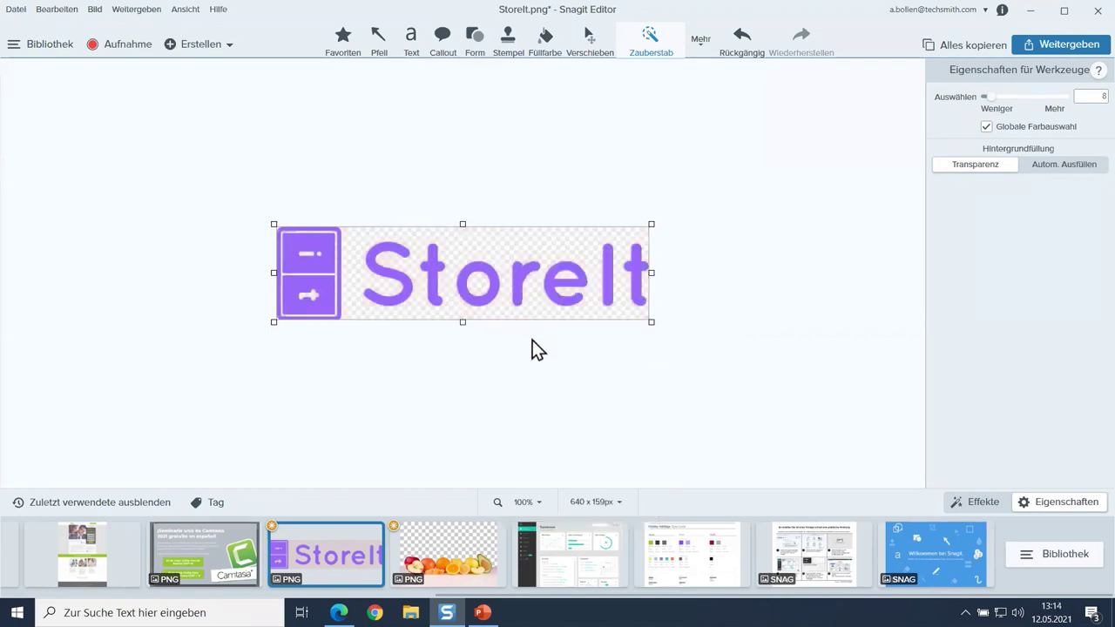
# - Undo all canvas colour changes and the deletion of the grey background, and clear the selection
pyautogui.click(745, 37)
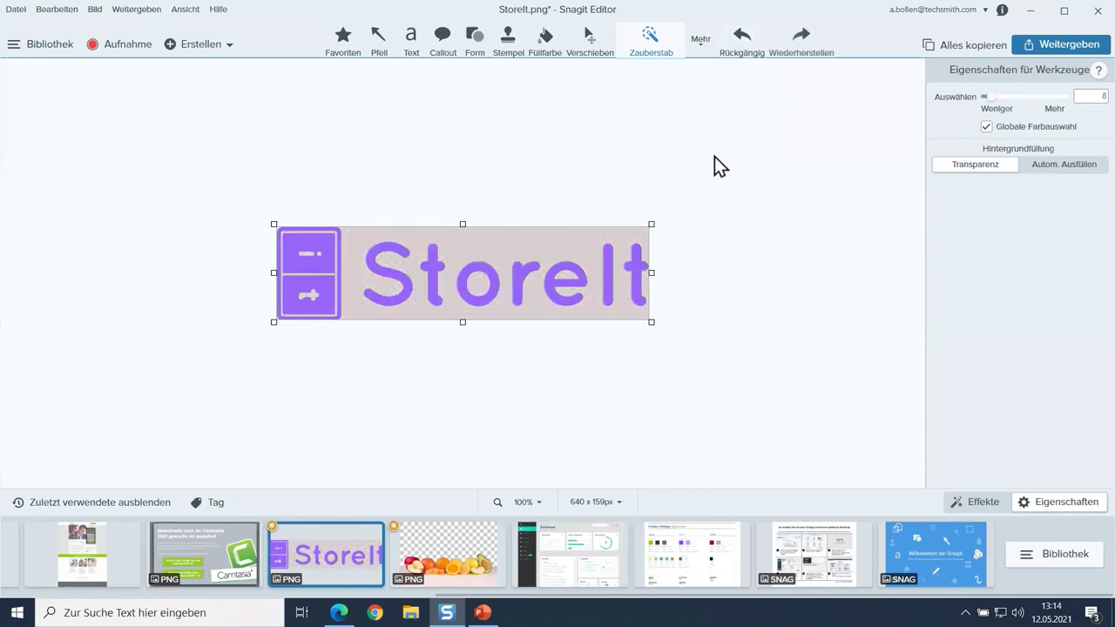
pyautogui.click(739, 41)
pyautogui.click(739, 41)
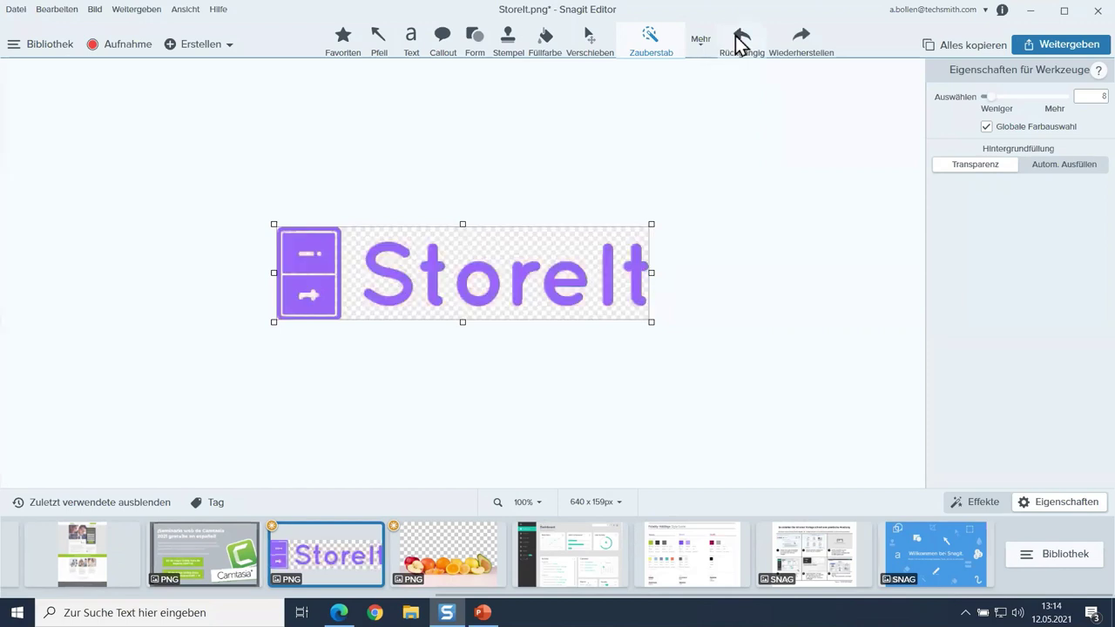
pyautogui.click(738, 41)
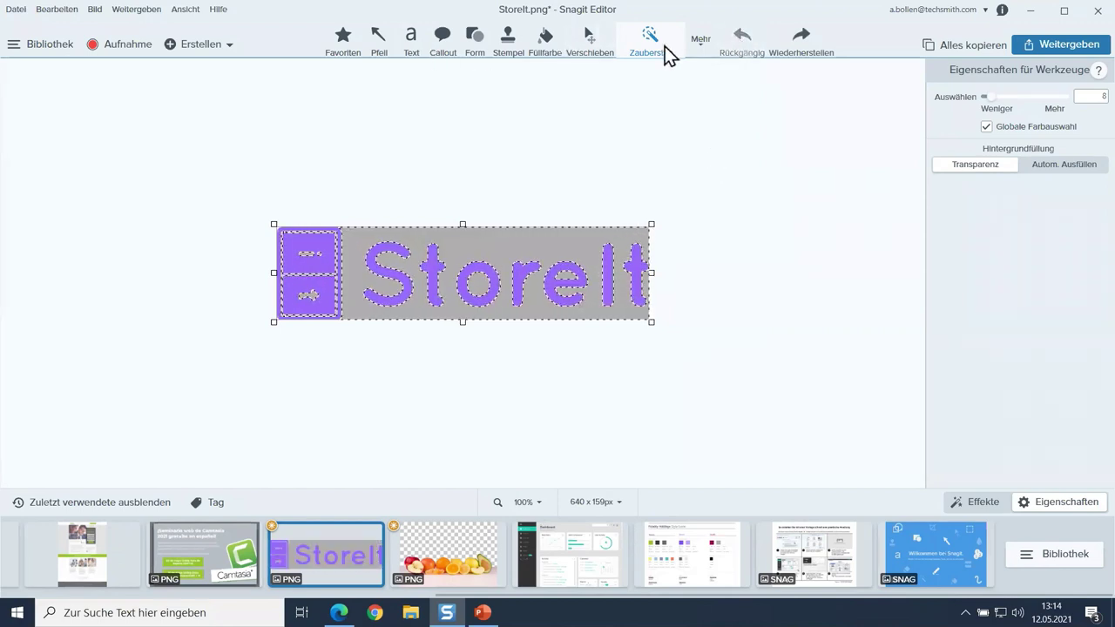
pyautogui.click(715, 162)
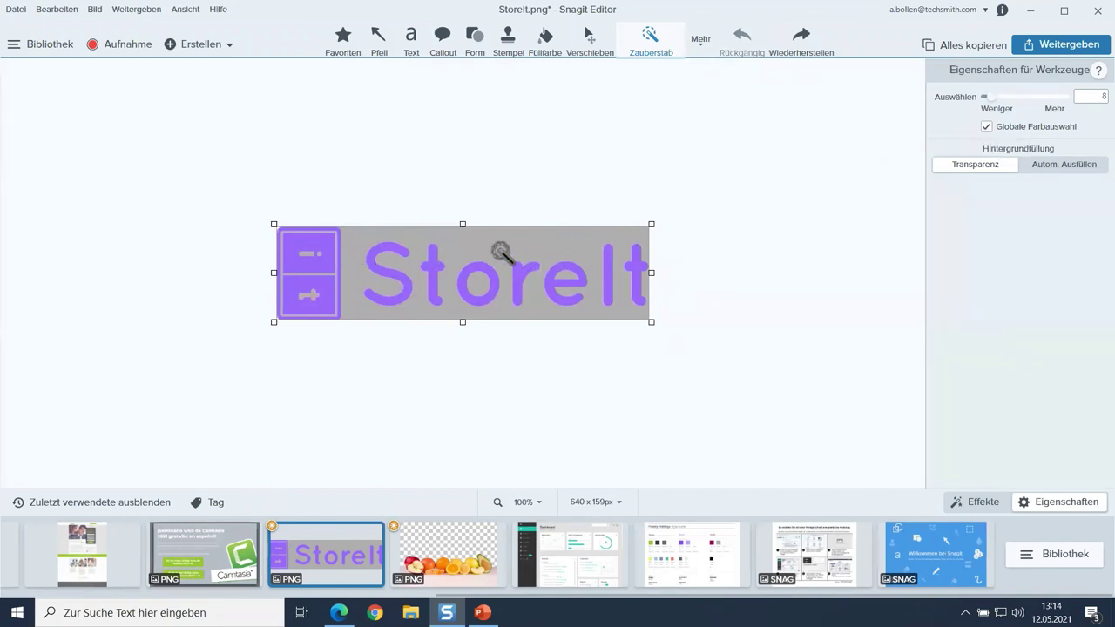
# - Try deleting all purple areas of the logo with the Magic Wand at tolerance 8, and undo the deletion
pyautogui.click(478, 270)
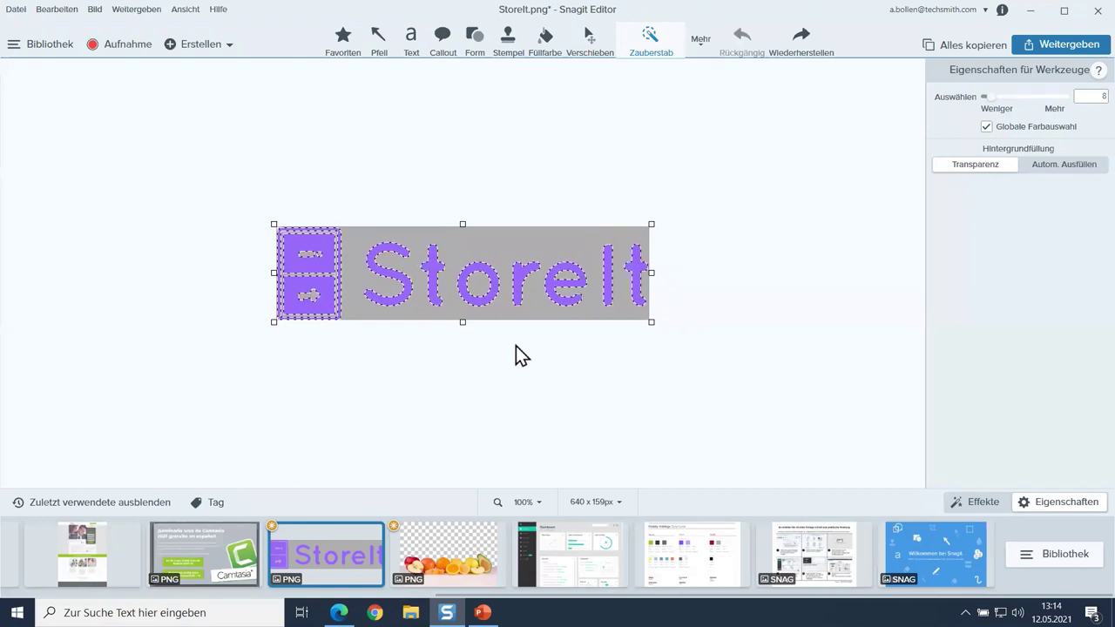
pyautogui.press('Delete')
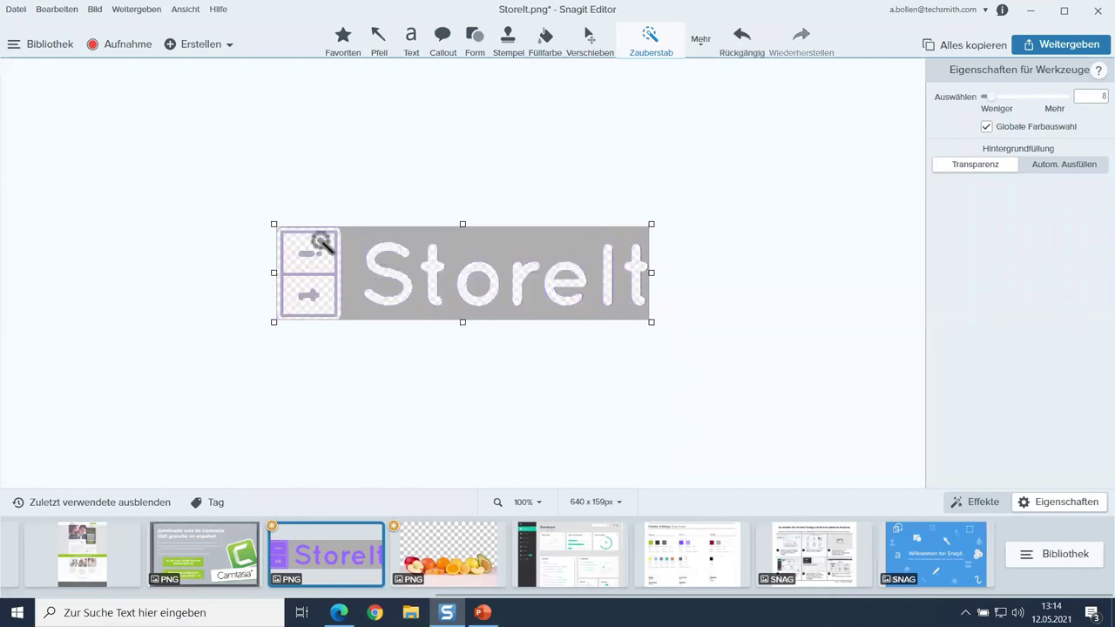
pyautogui.click(740, 39)
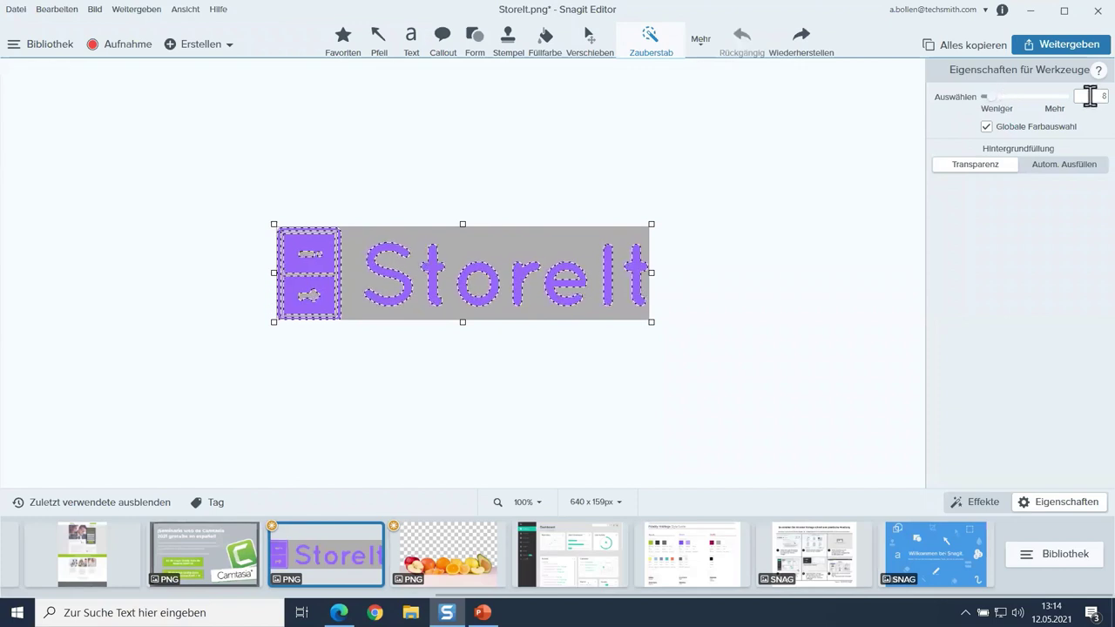
# - Raise the Magic Wand tolerance to 17 and delete the selected purple areas of the logo
pyautogui.click(994, 96)
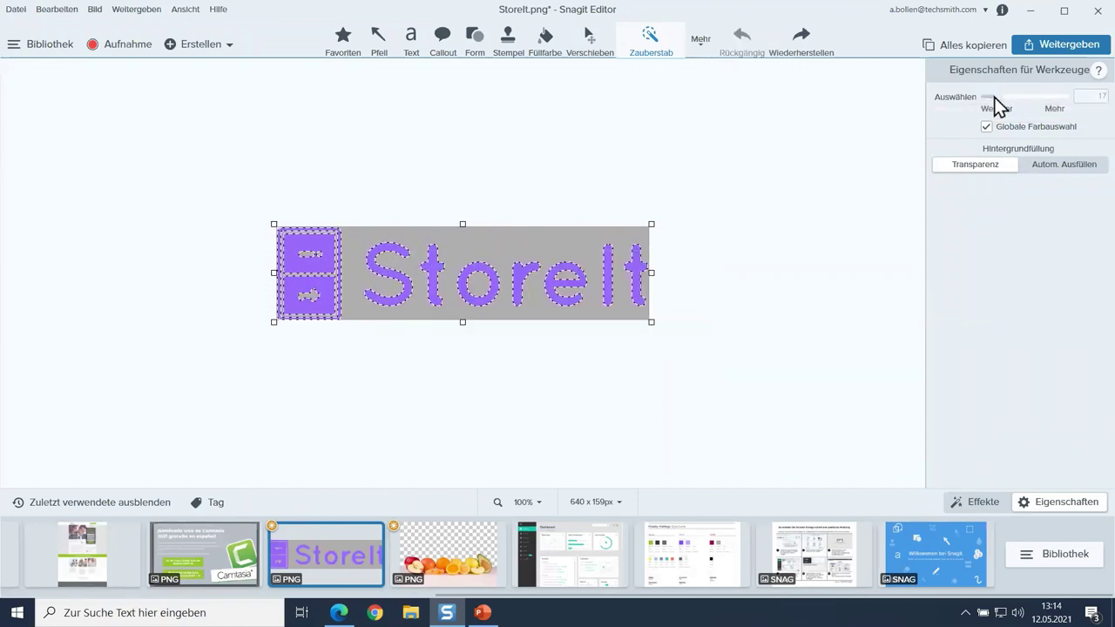
pyautogui.press('Delete')
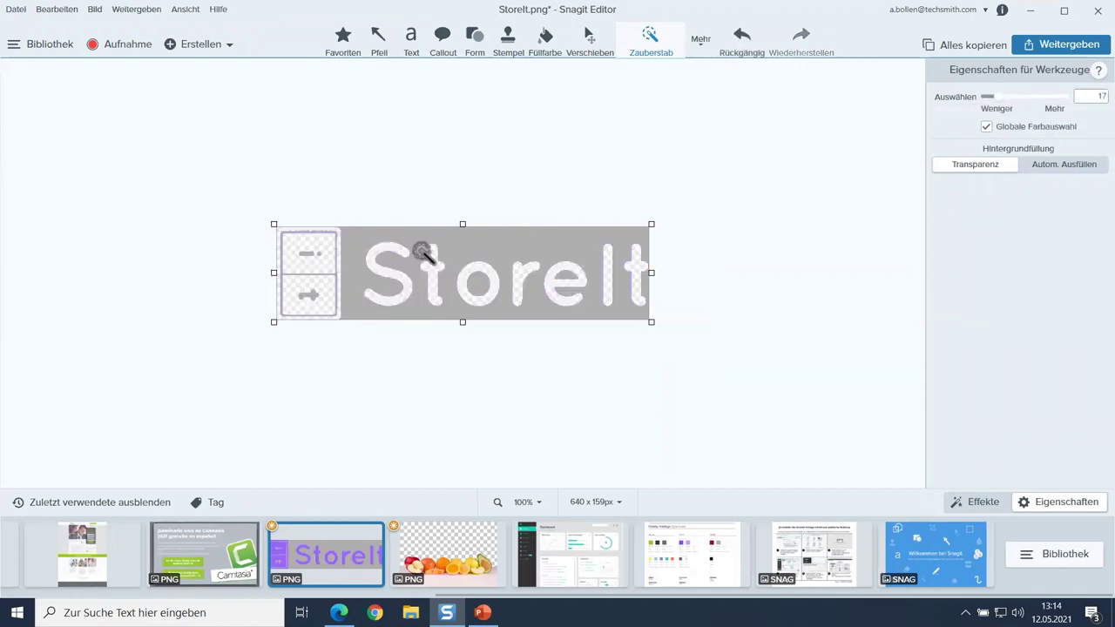
# - Set the logo's canvas colour to the dark purple swatch
pyautogui.click(620, 500)
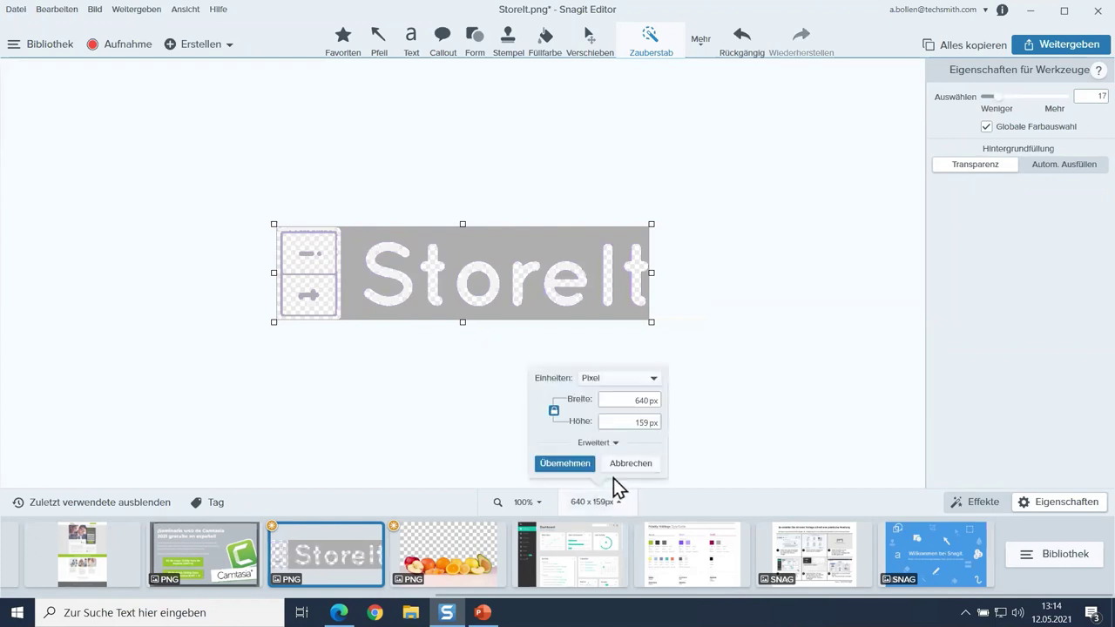
pyautogui.click(577, 290)
pyautogui.rightClick(580, 290)
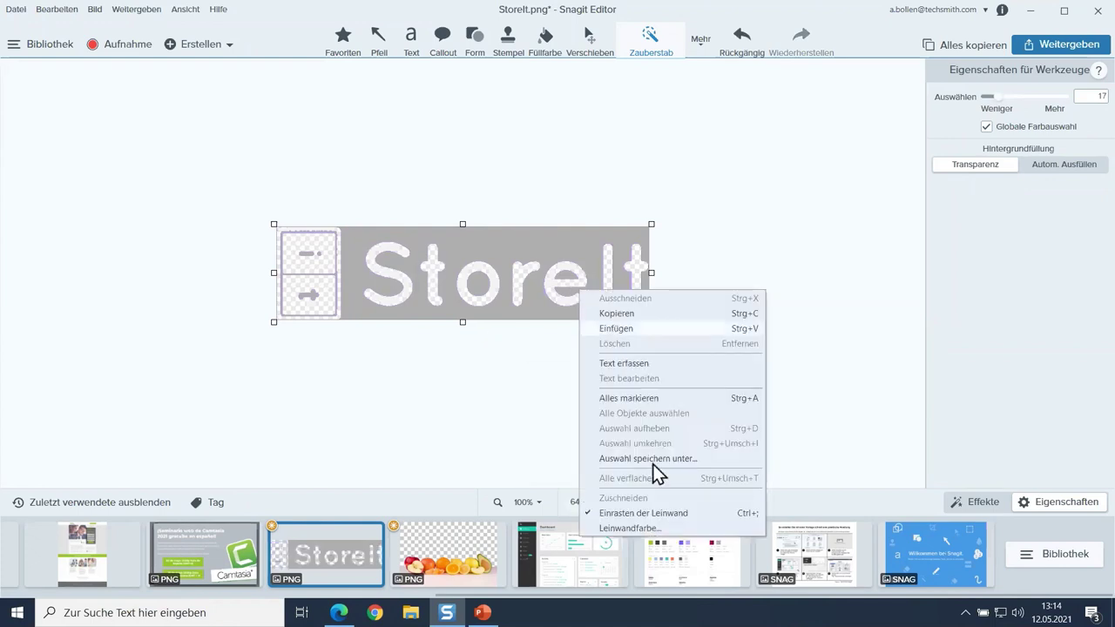
pyautogui.click(649, 529)
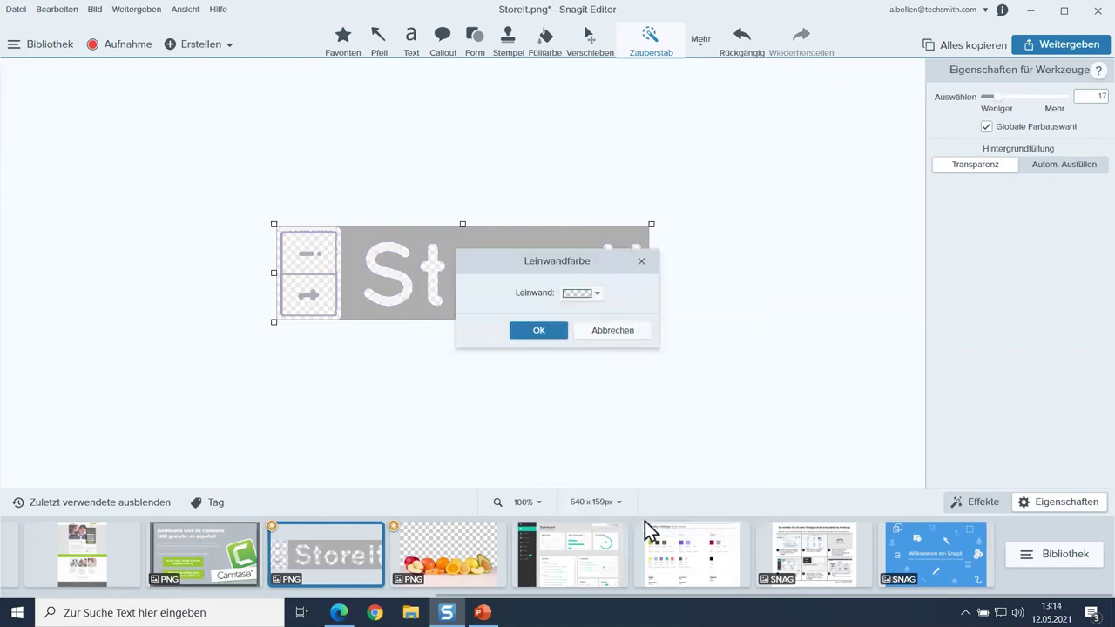
pyautogui.click(597, 296)
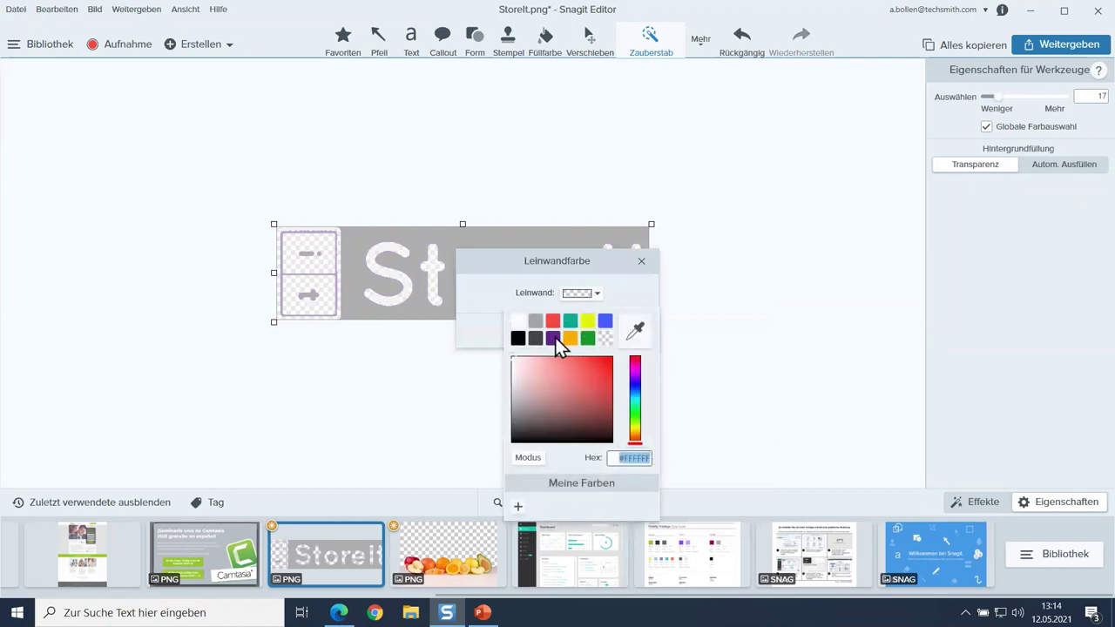
pyautogui.click(555, 338)
pyautogui.click(543, 331)
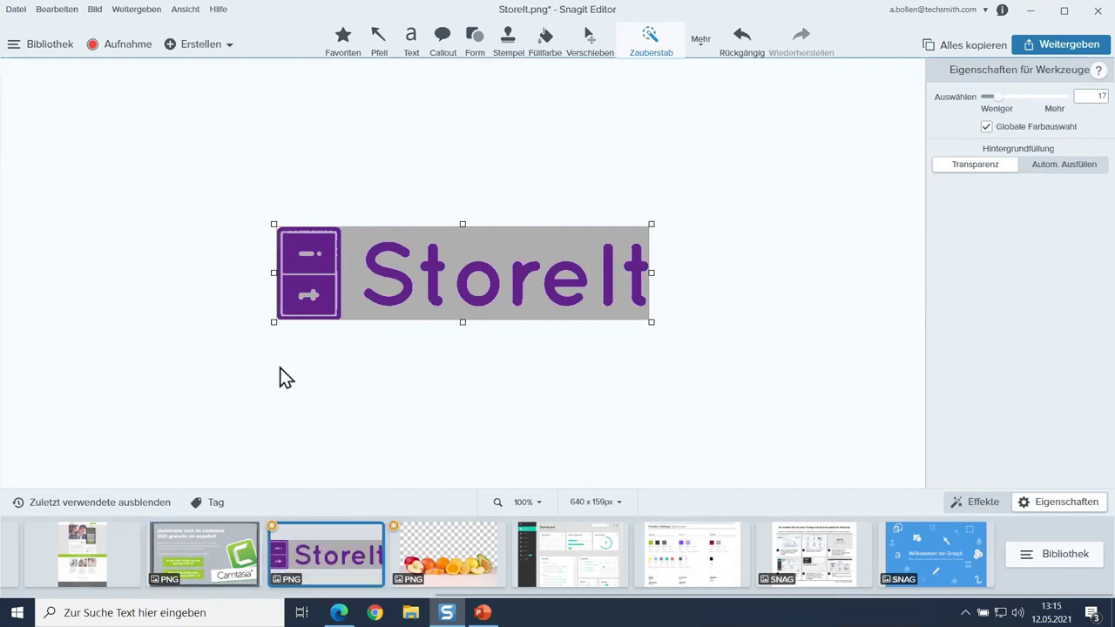
# - Try a Magic Wand selection on the fruit image Obstler.png with global colour selection off, and clear the selection
pyautogui.click(435, 557)
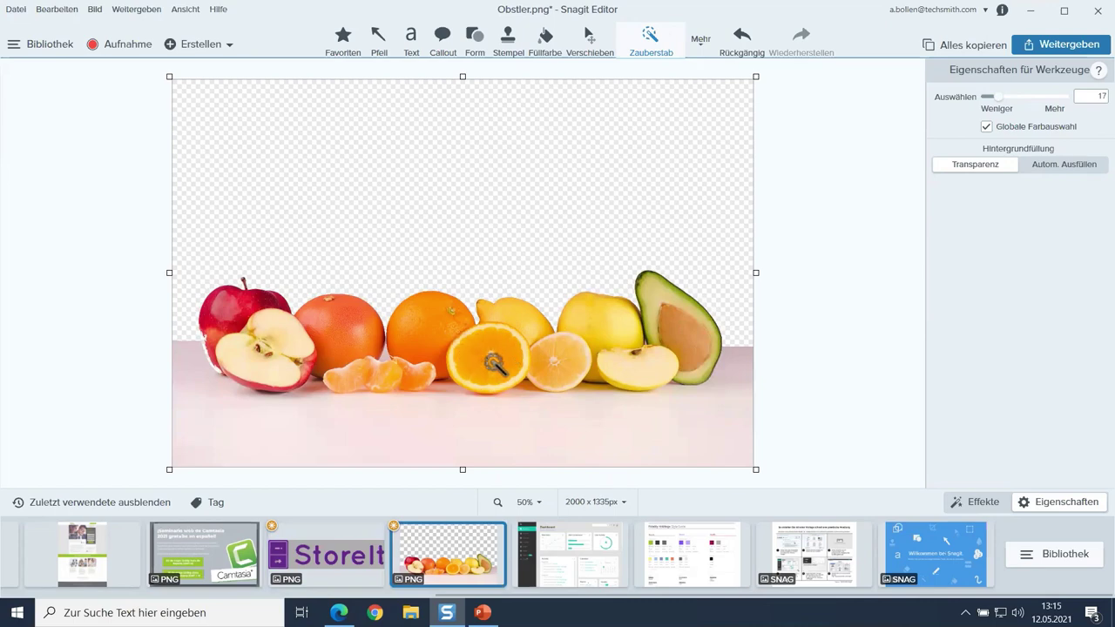
pyautogui.click(1028, 127)
pyautogui.click(521, 375)
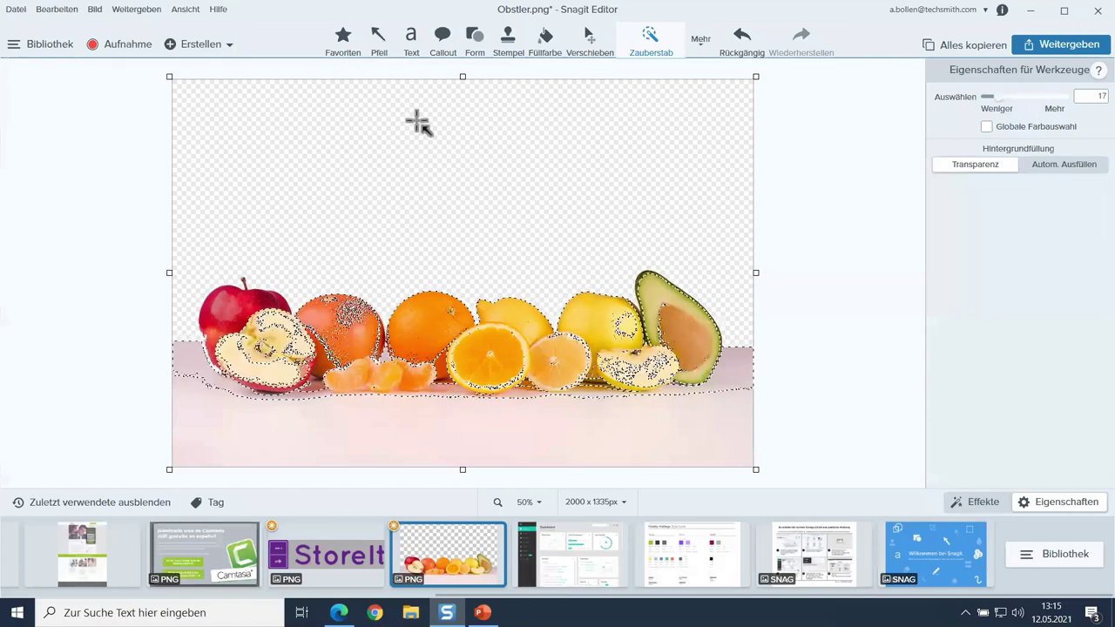
pyautogui.press('Escape')
# - Open the dashboard image and set the Selection tool's background fill to automatic filling (Autom. Ausfüllen)
pyautogui.click(704, 42)
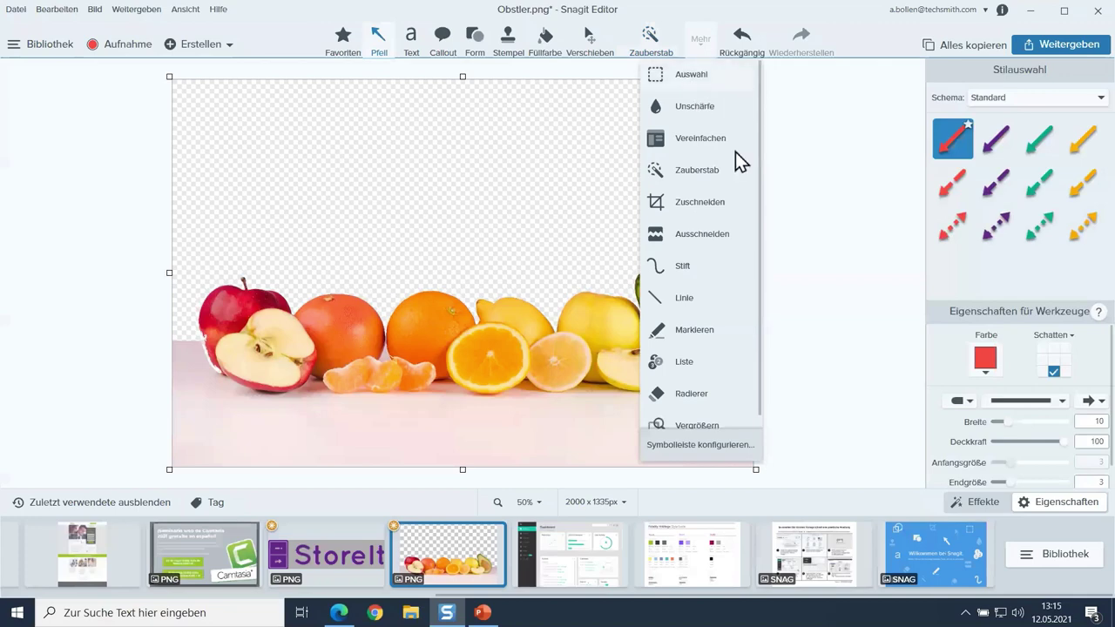
pyautogui.click(691, 74)
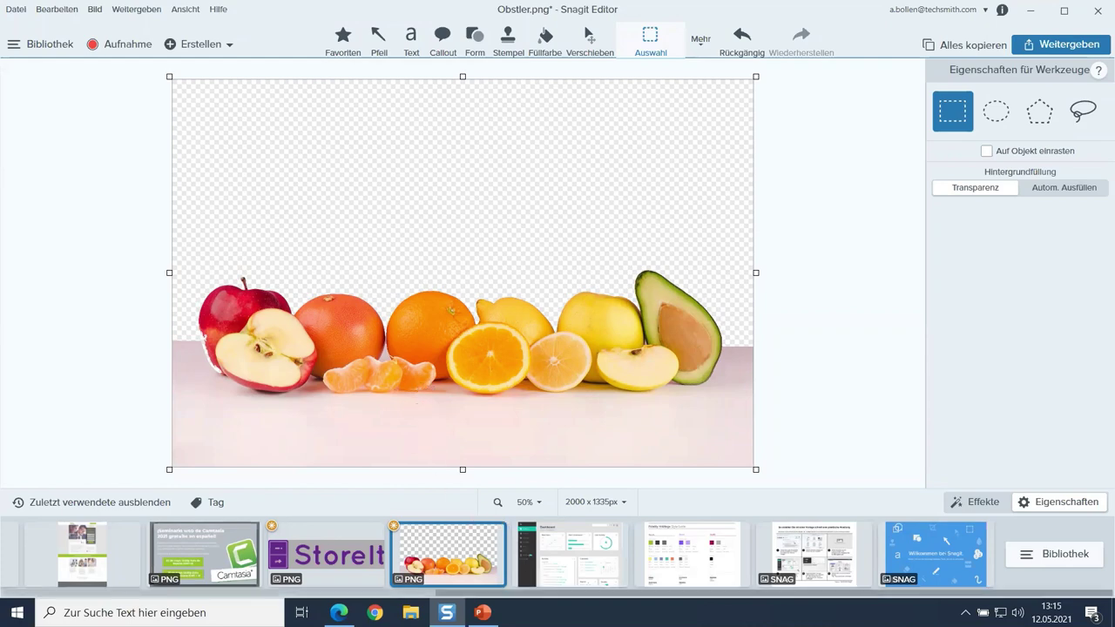
pyautogui.click(547, 545)
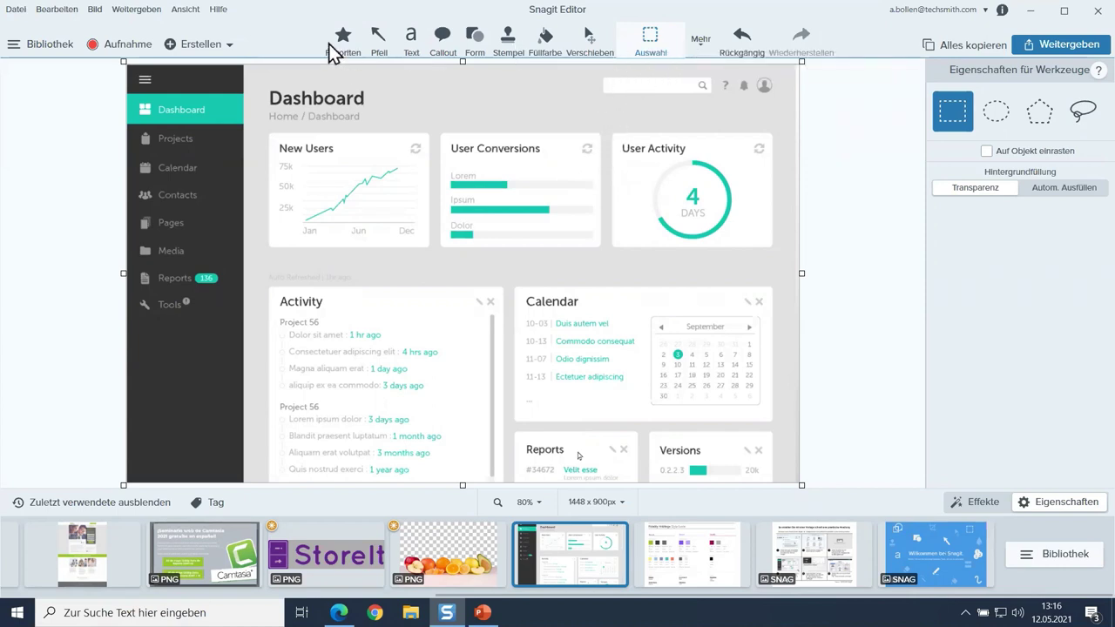
pyautogui.click(699, 41)
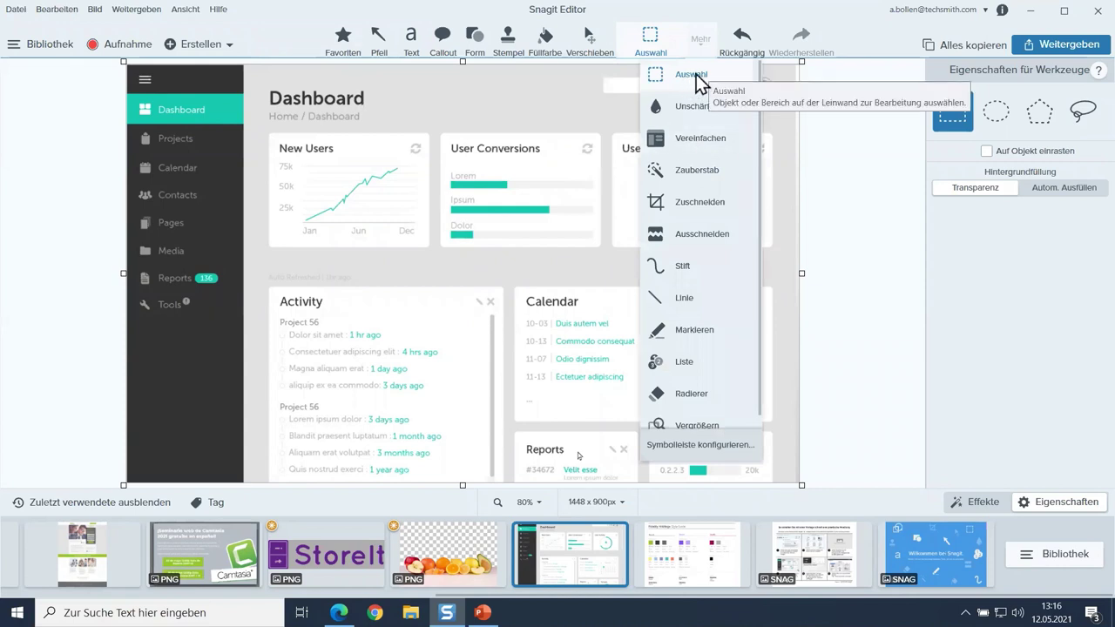
pyautogui.click(693, 77)
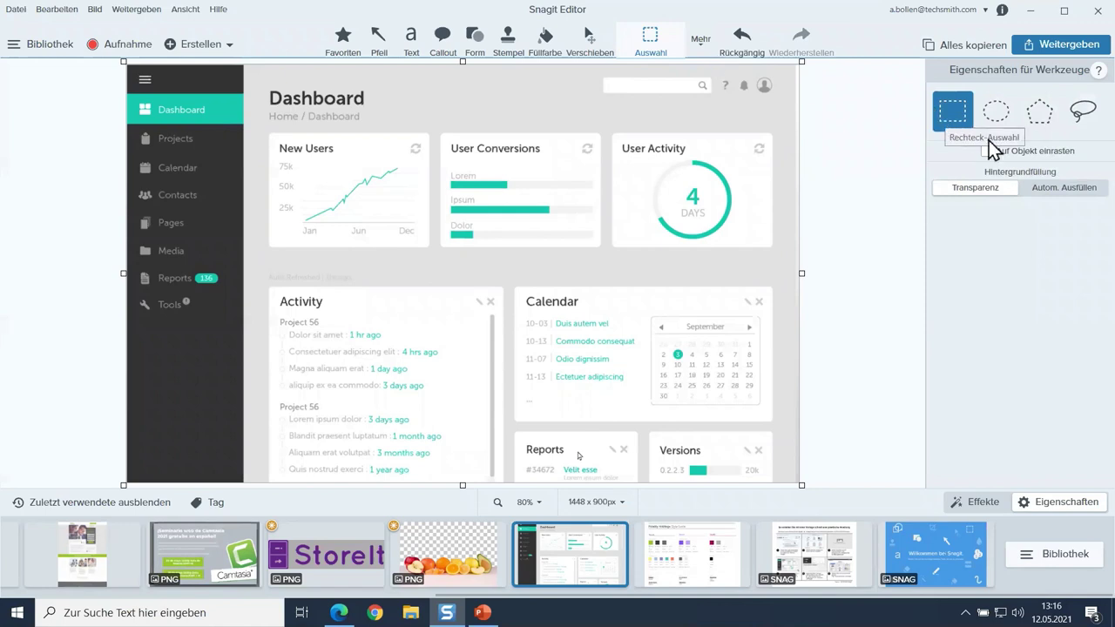
pyautogui.click(1052, 193)
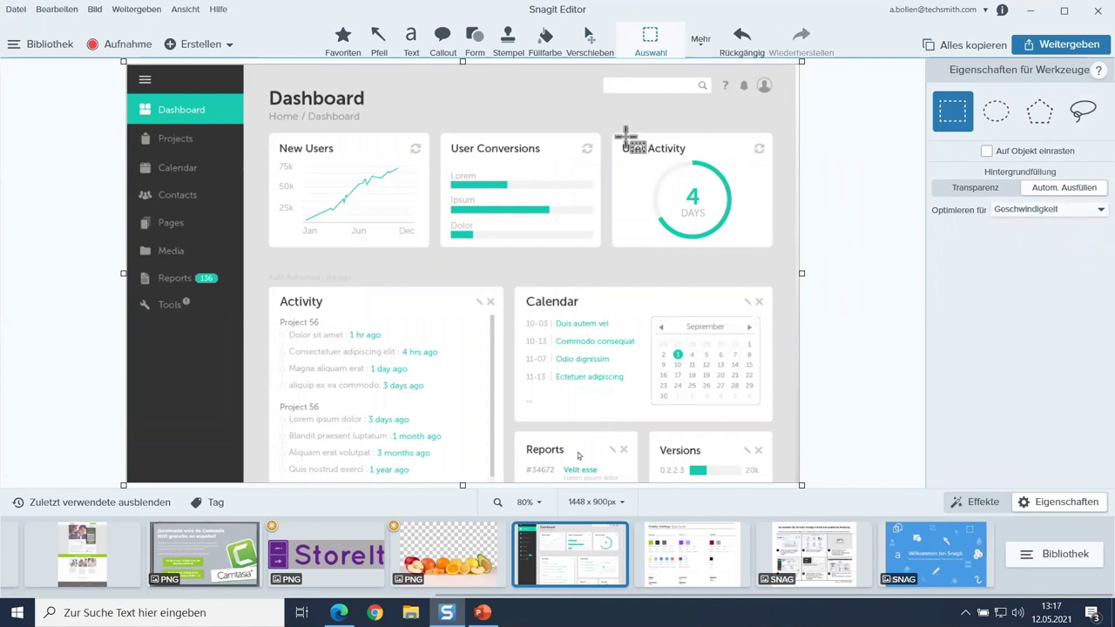
# - Try moving the User Activity card beyond the dashboard's right edge with automatic background fill, and undo the move
pyautogui.moveTo(603, 124); pyautogui.dragTo(788, 259)
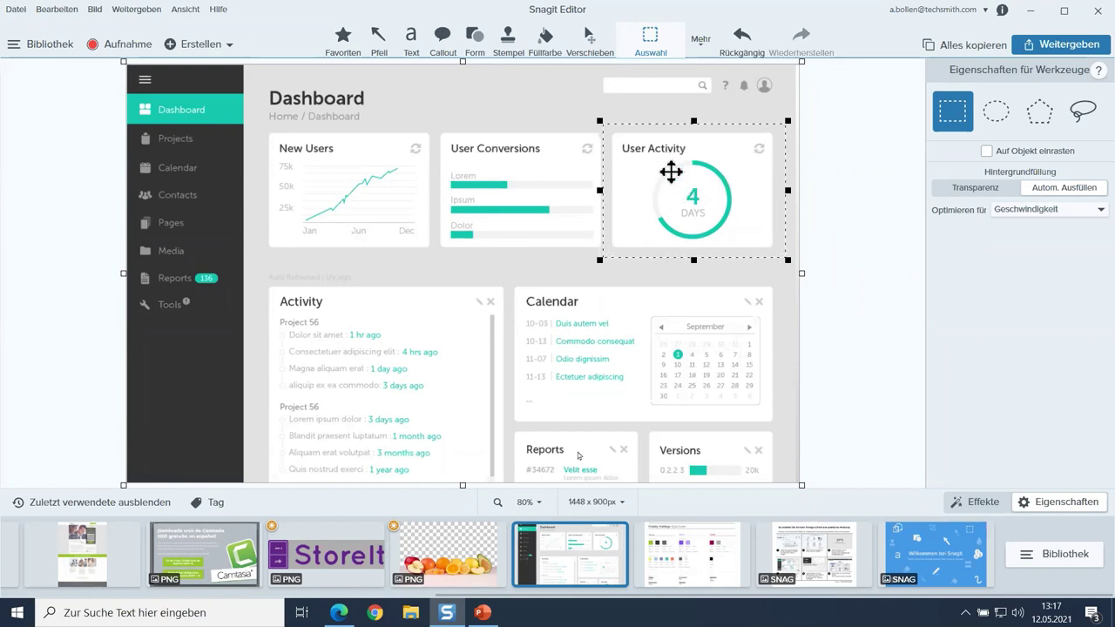
pyautogui.moveTo(600, 190); pyautogui.dragTo(603, 190)
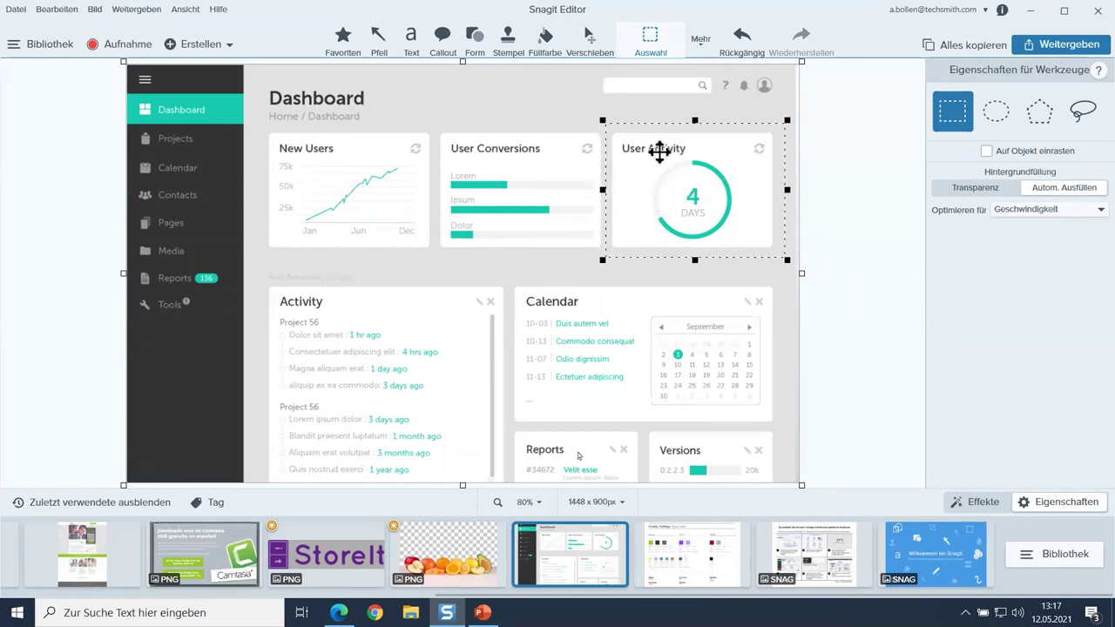
pyautogui.moveTo(689, 169); pyautogui.dragTo(692, 175)
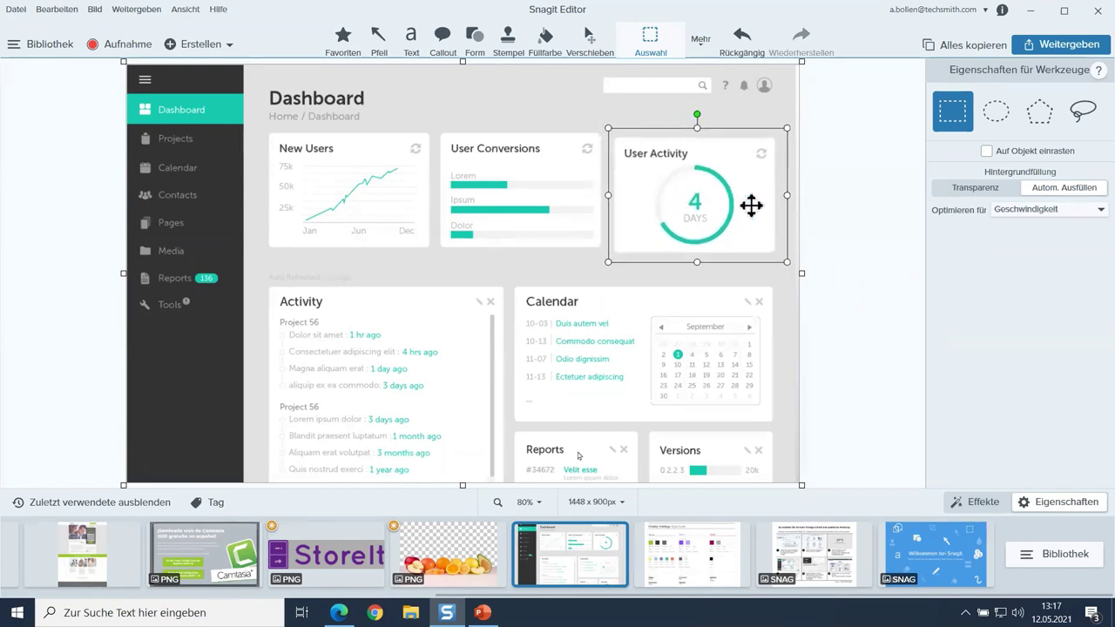
pyautogui.moveTo(751, 204); pyautogui.dragTo(866, 265)
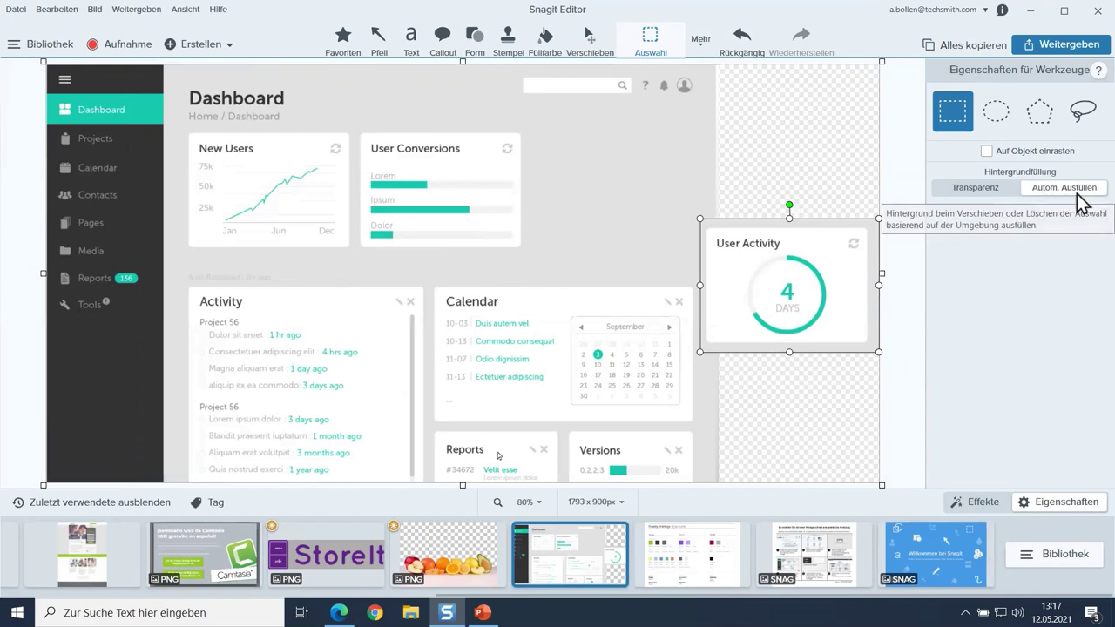
pyautogui.click(741, 39)
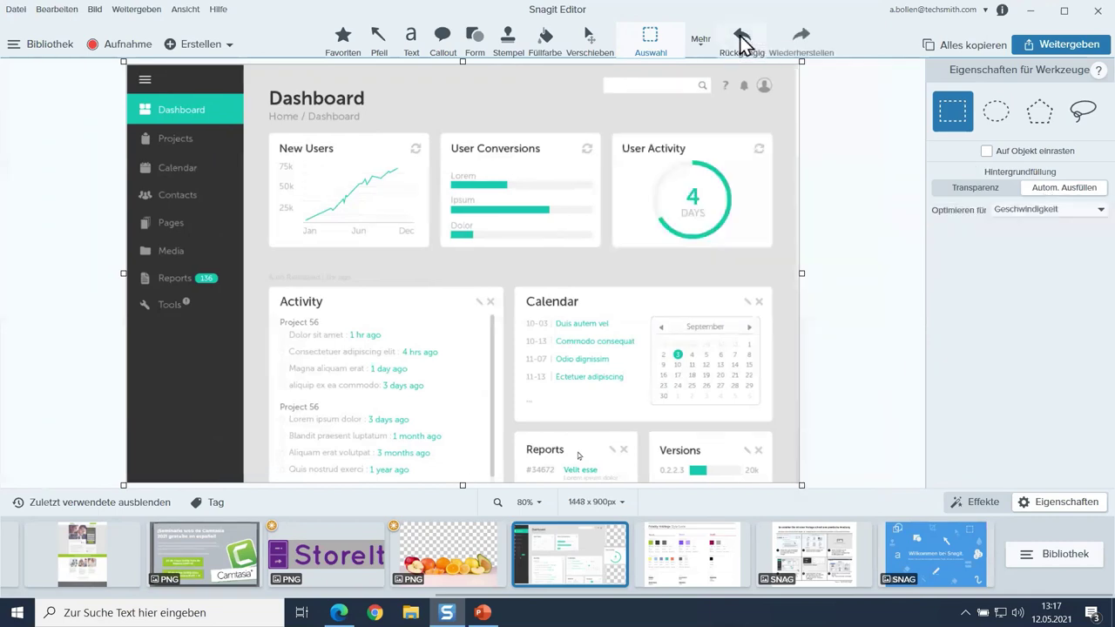
# - Try moving the User Activity card beyond the dashboard's right edge with transparent background fill, and undo the move
pyautogui.moveTo(603, 123); pyautogui.dragTo(782, 255)
pyautogui.click(976, 187)
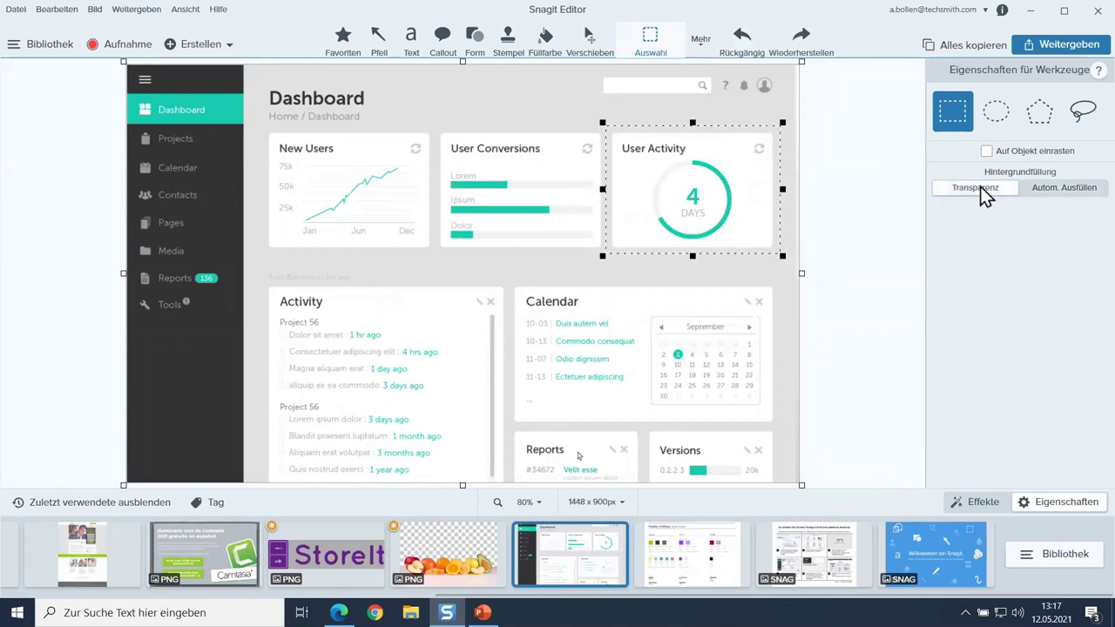
pyautogui.moveTo(657, 174); pyautogui.dragTo(839, 272)
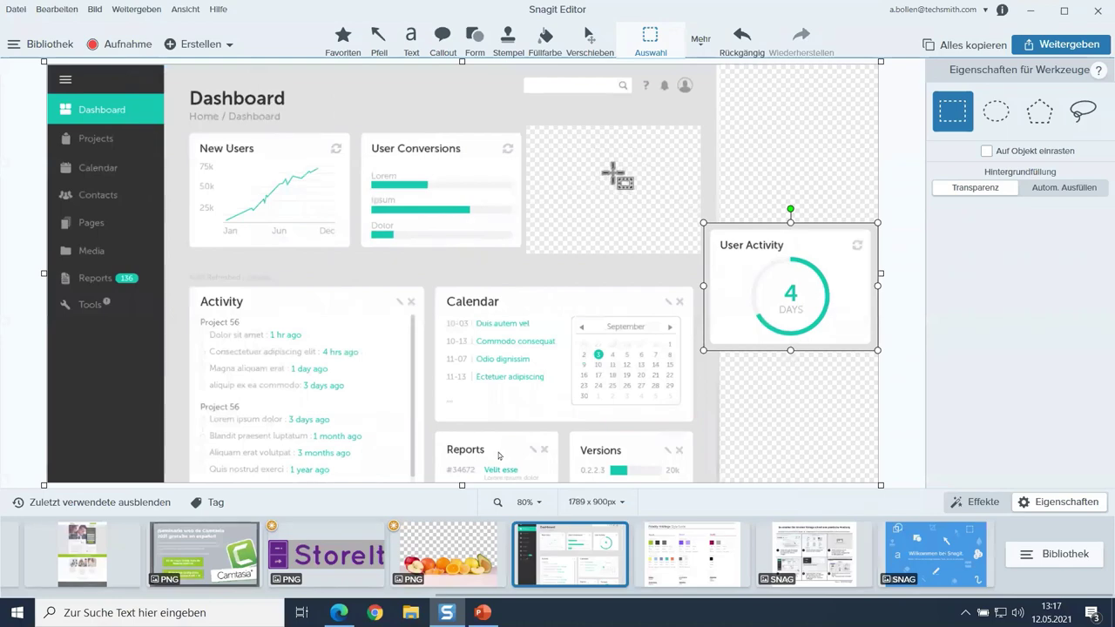
pyautogui.click(742, 42)
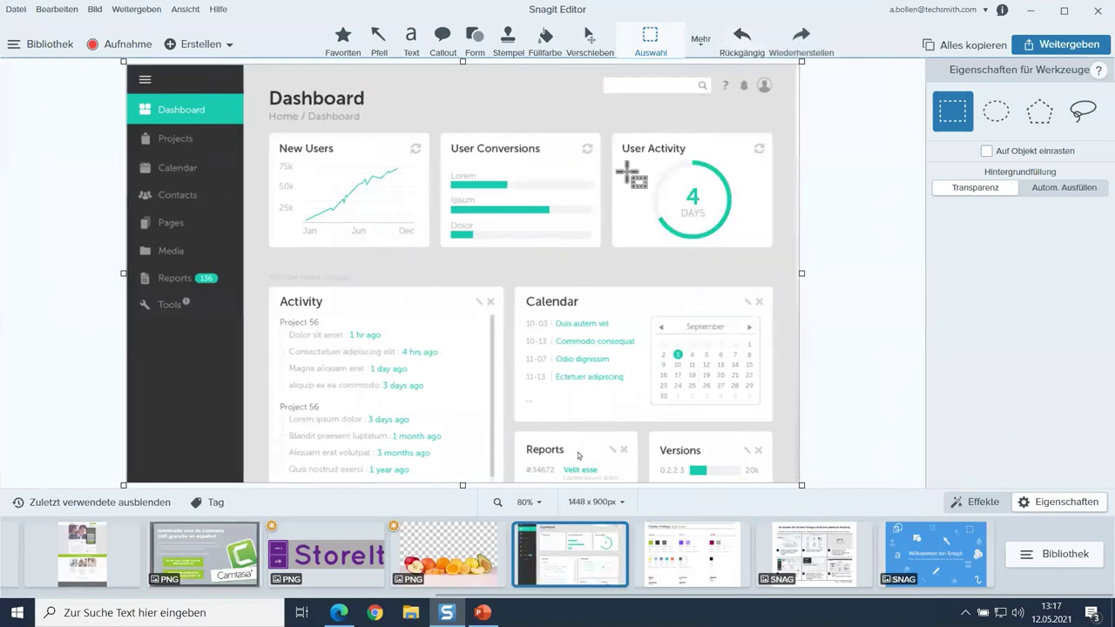
# - Select the User Activity card with automatic background fill and move it out over the dashboard's right edge
pyautogui.click(1056, 190)
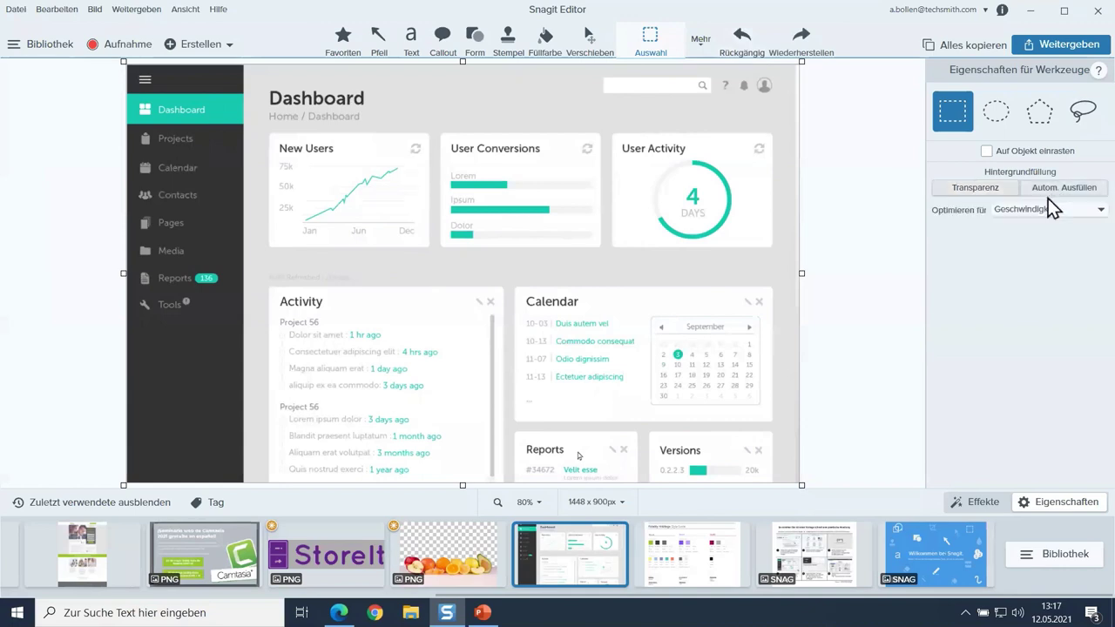
pyautogui.moveTo(603, 124); pyautogui.dragTo(781, 258)
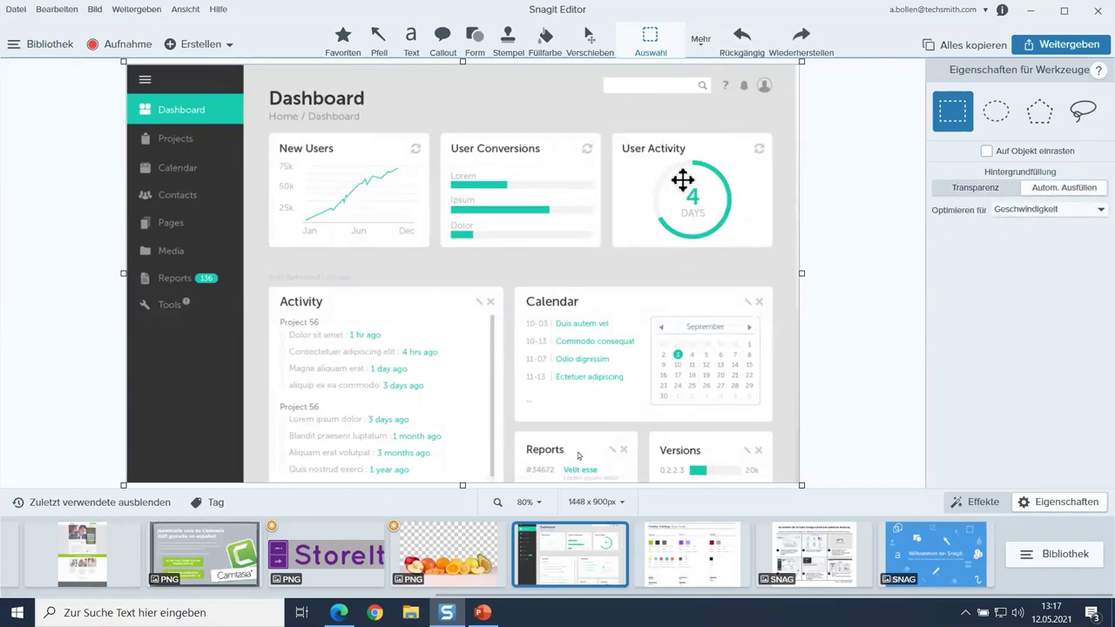
pyautogui.moveTo(662, 185); pyautogui.dragTo(841, 186)
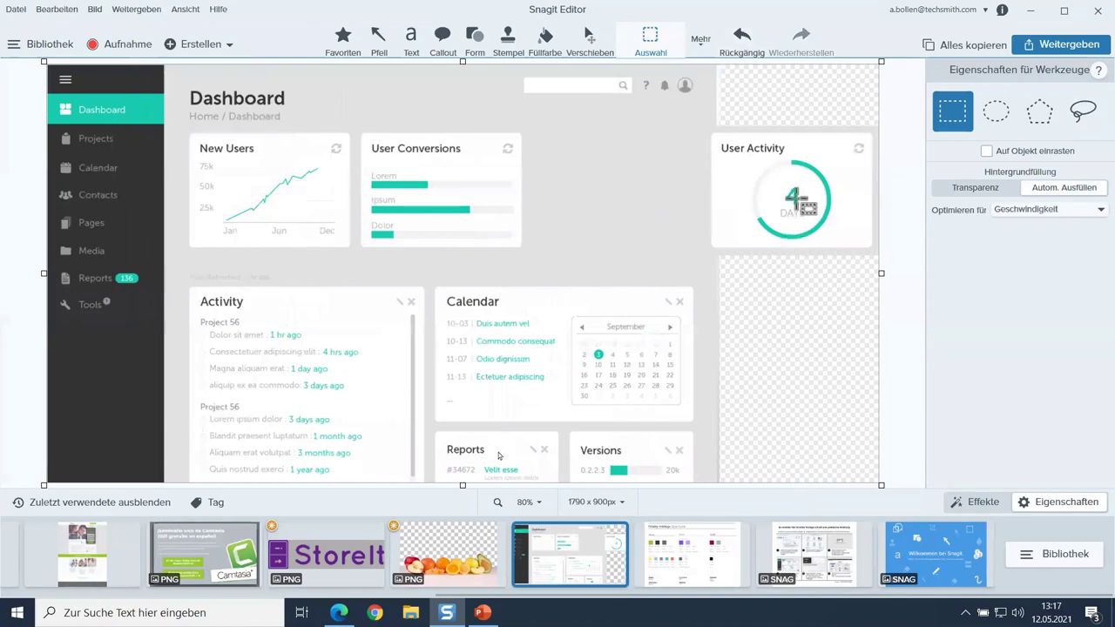
pyautogui.moveTo(771, 189); pyautogui.dragTo(766, 180)
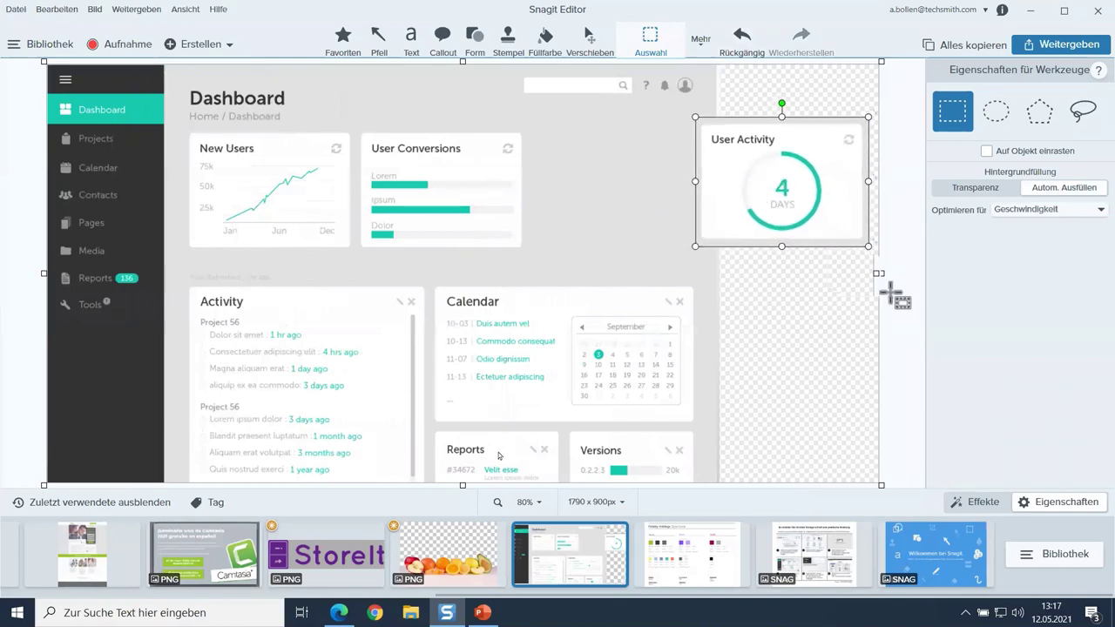
pyautogui.click(902, 301)
# - Shrink the moved User Activity card slightly and flatten it into the image
pyautogui.click(793, 192)
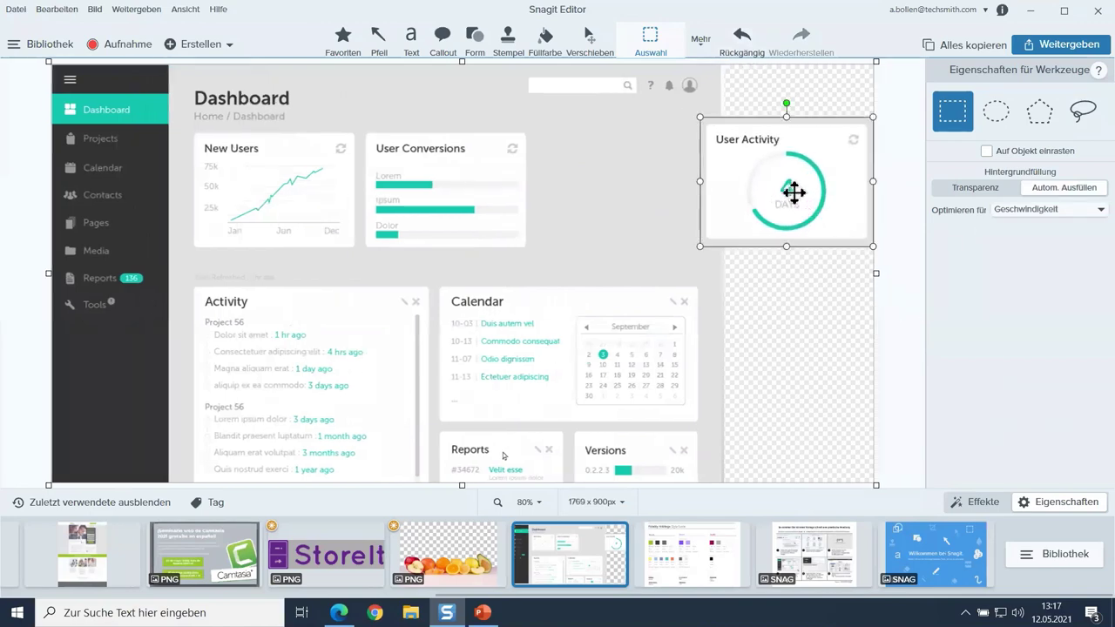
pyautogui.moveTo(780, 184)
pyautogui.mouseDown()
pyautogui.moveTo(705, 184)
pyautogui.moveTo(761, 212)
pyautogui.moveTo(777, 189)
pyautogui.mouseUp()
pyautogui.moveTo(700, 119); pyautogui.dragTo(729, 137)
pyautogui.moveTo(779, 178); pyautogui.dragTo(773, 175)
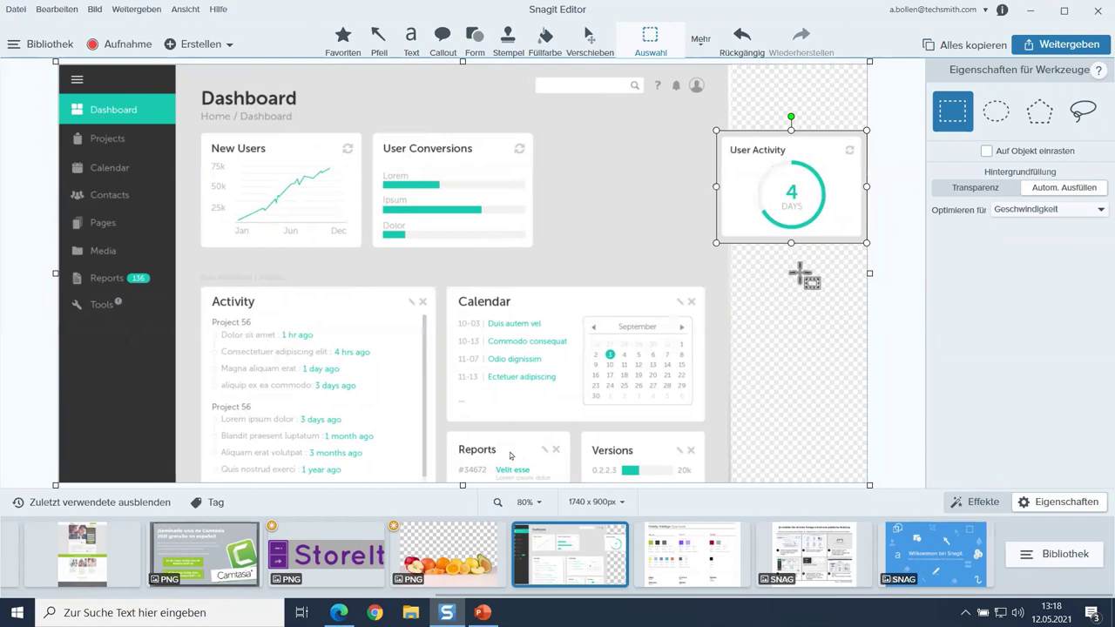
pyautogui.rightClick(795, 200)
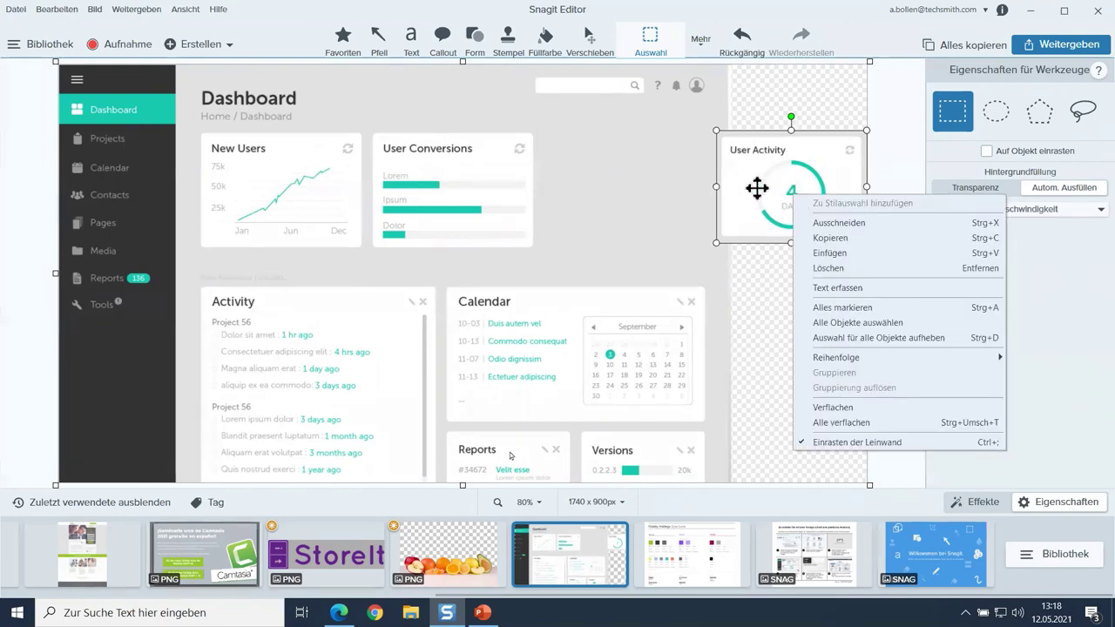
pyautogui.click(847, 407)
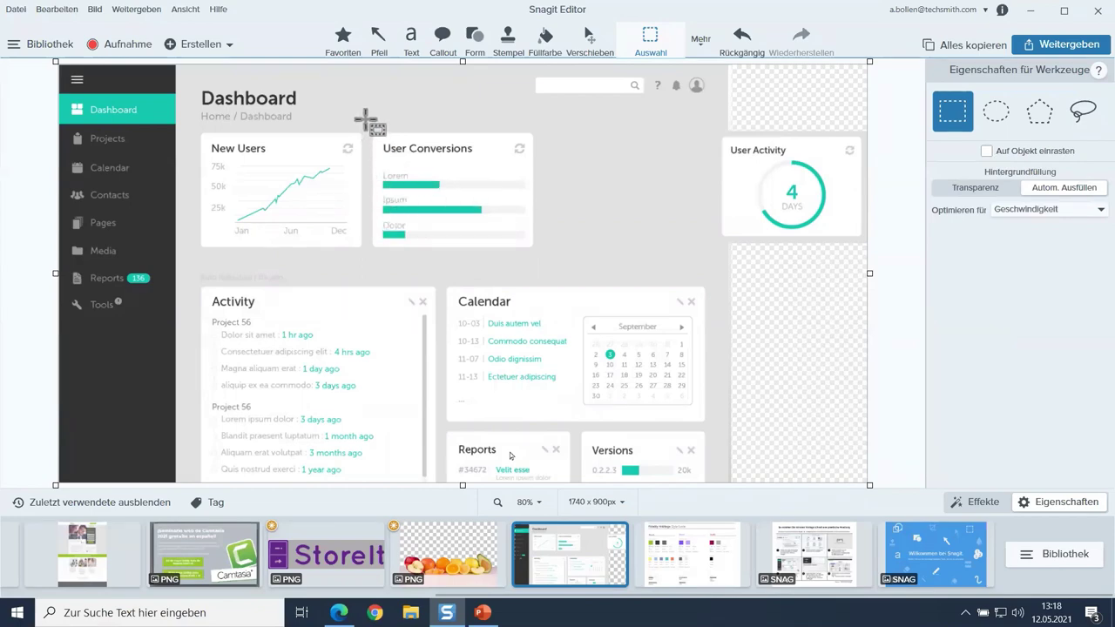
# - Select the User Conversions card with snapping to objects at tolerance 96, and move it below the User Activity card
pyautogui.moveTo(367, 120); pyautogui.dragTo(543, 259)
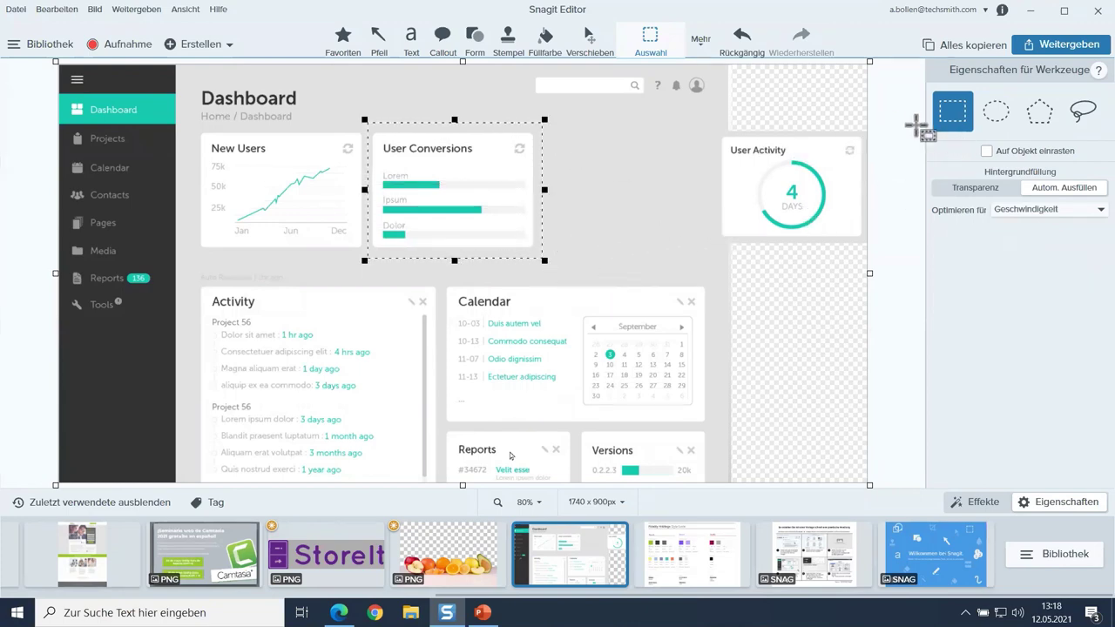
pyautogui.click(987, 152)
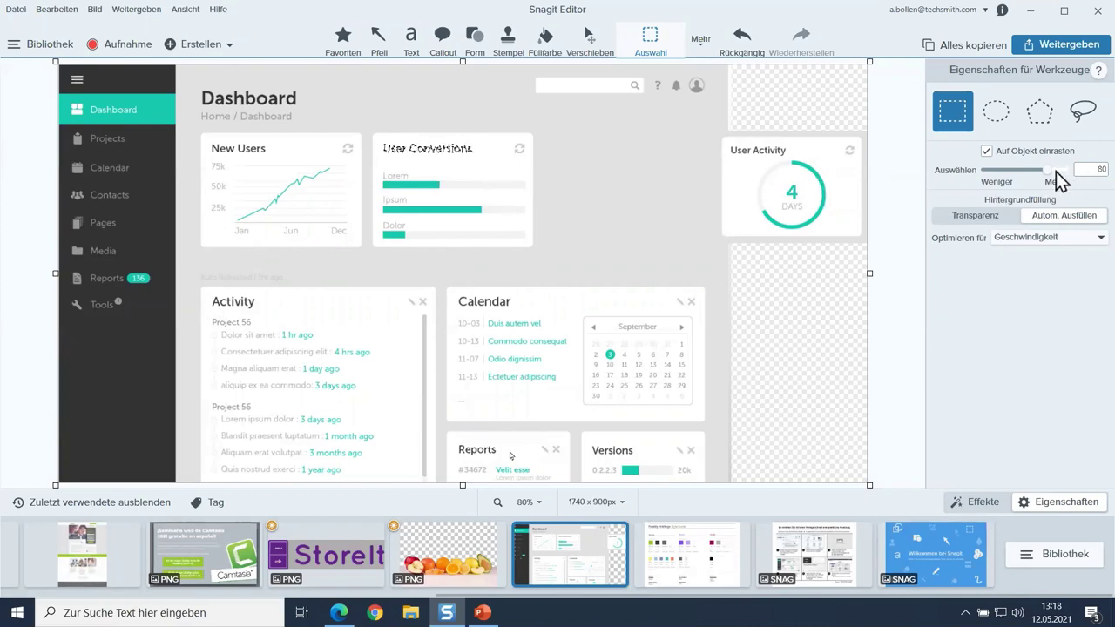
pyautogui.moveTo(1053, 177); pyautogui.dragTo(1063, 180)
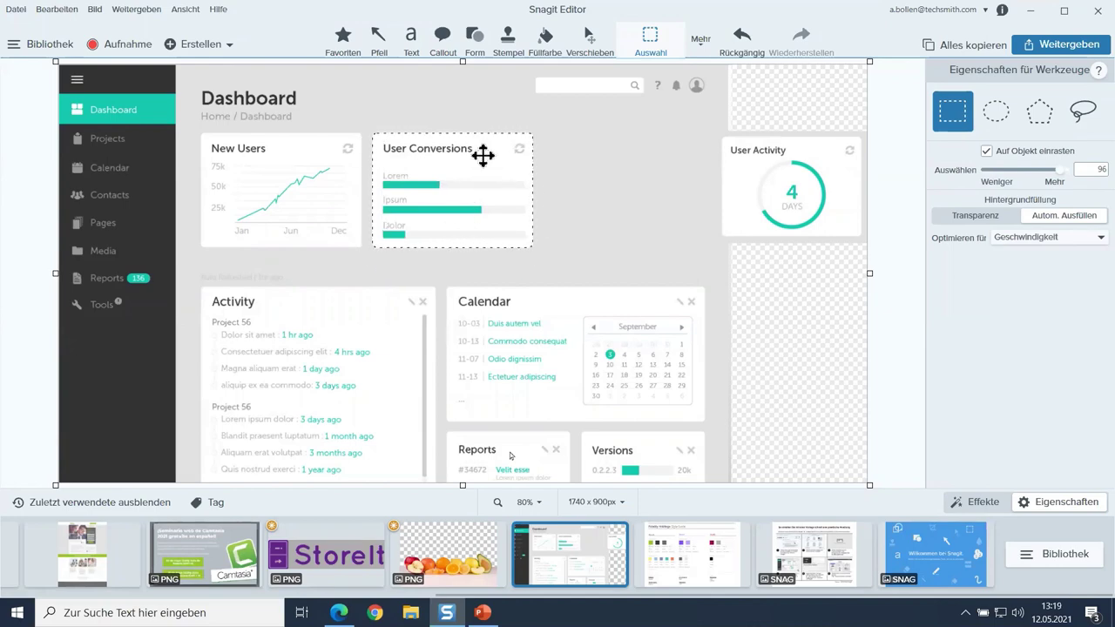
pyautogui.moveTo(461, 168); pyautogui.dragTo(802, 304)
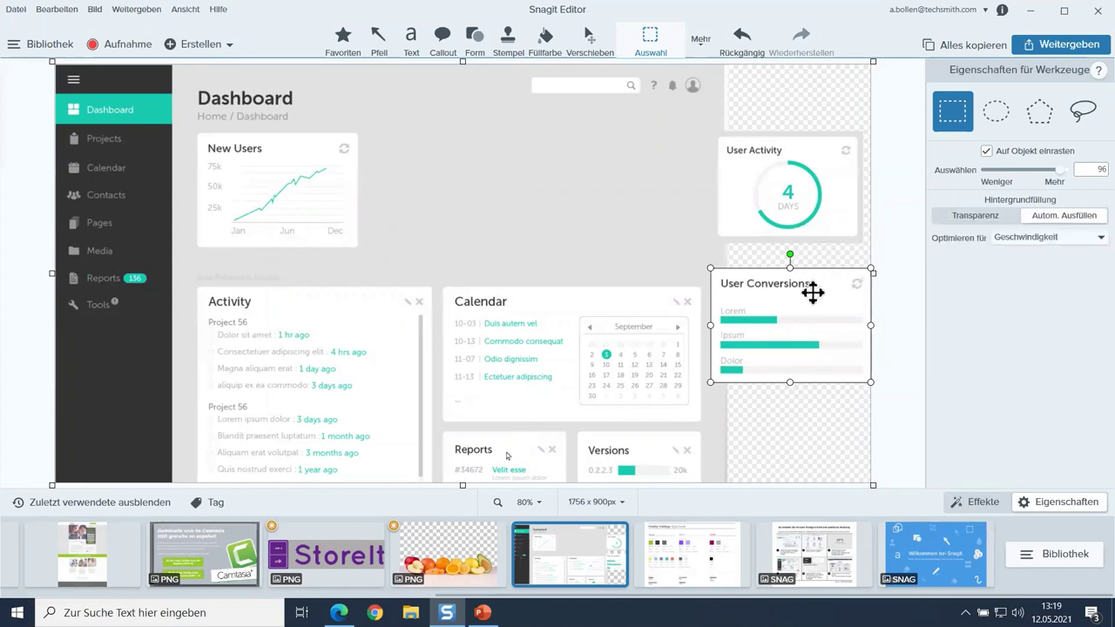
pyautogui.click(676, 254)
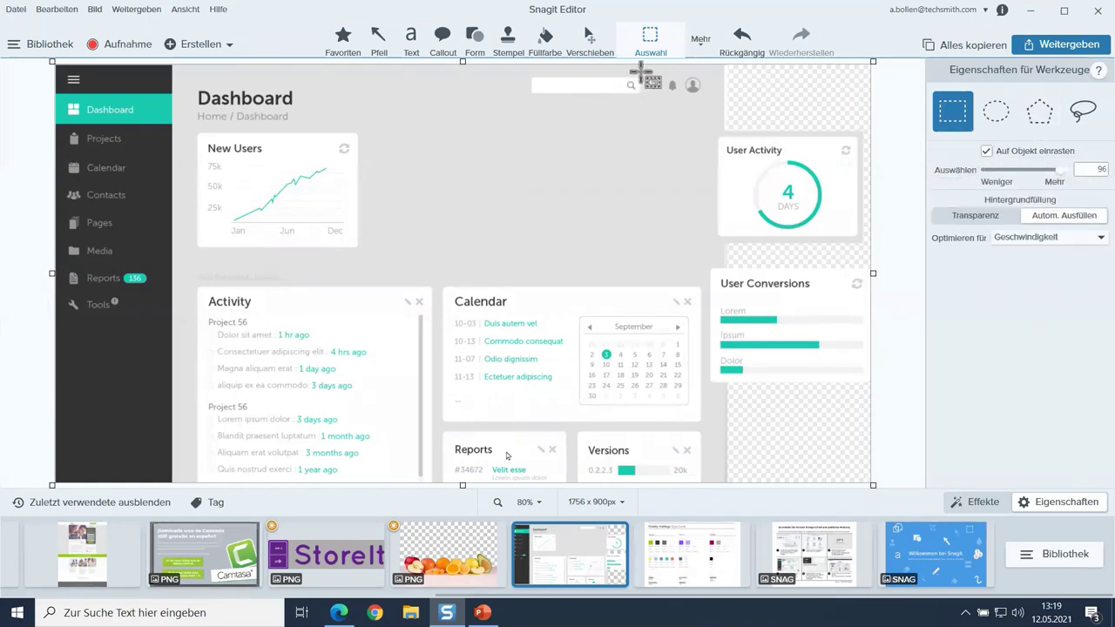
# - Use the snapping selection to move the search field above the Dashboard heading and the Projects icon below Tools in the sidebar
pyautogui.moveTo(645, 75); pyautogui.dragTo(521, 102)
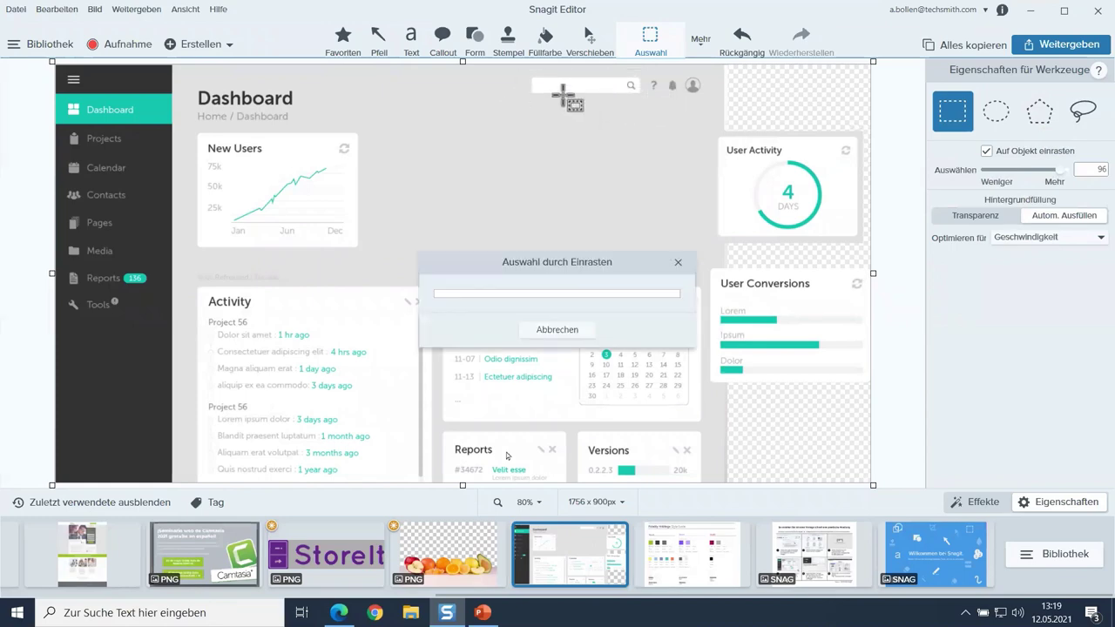
pyautogui.moveTo(582, 86); pyautogui.dragTo(248, 79)
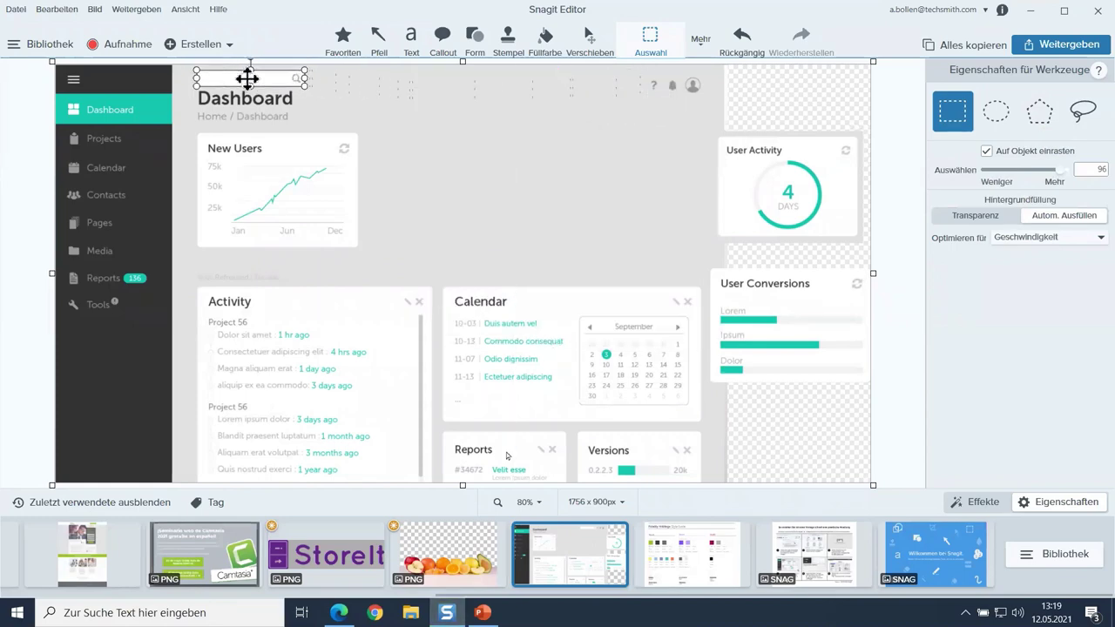
pyautogui.click(488, 158)
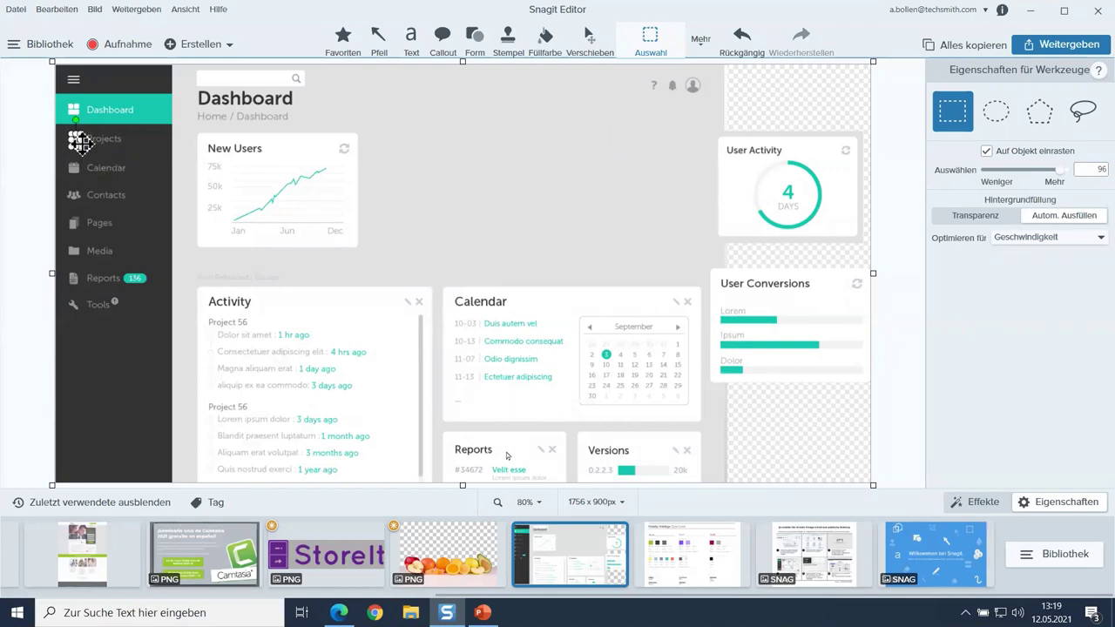
pyautogui.moveTo(78, 142); pyautogui.dragTo(75, 326)
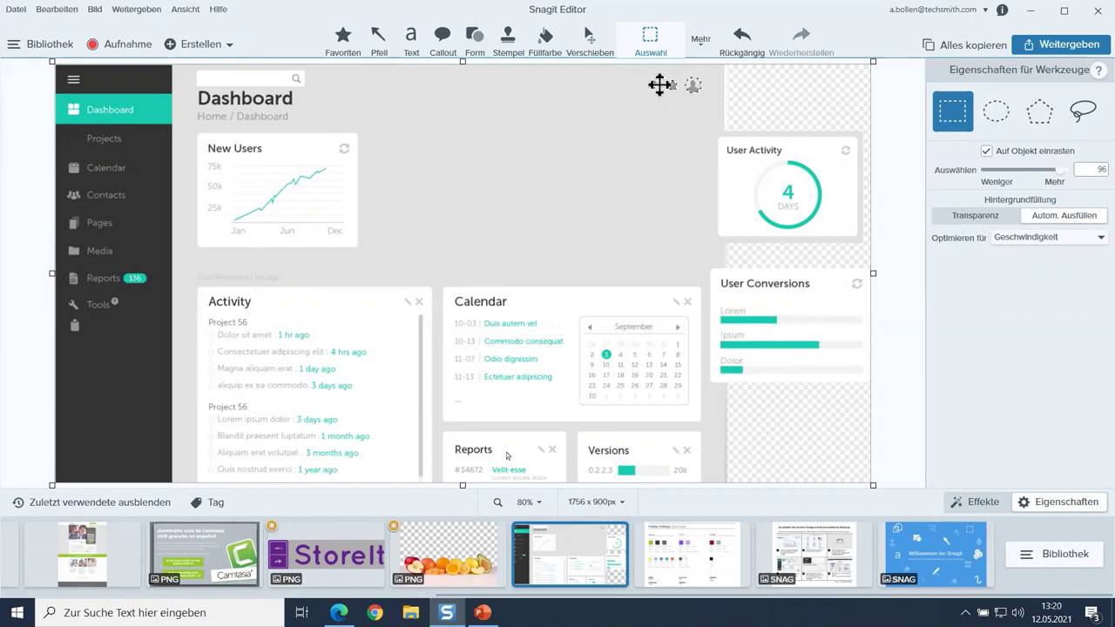
# - Turn off object snapping and delete an elliptical area from the centre of the orange slice in Obstler.png, keeping automatic background fill
pyautogui.click(988, 152)
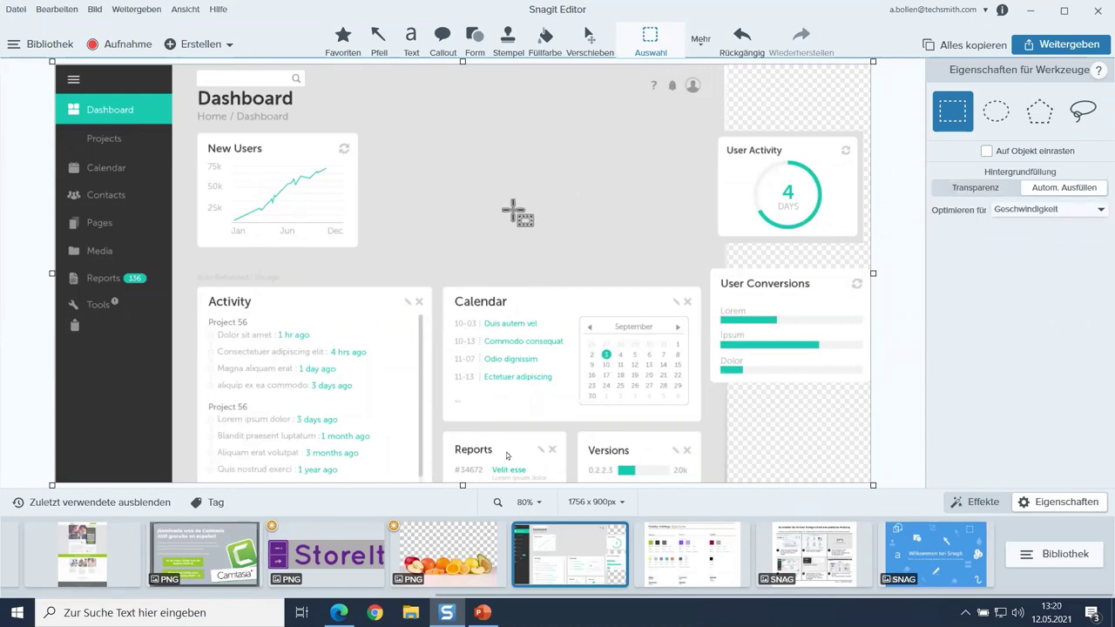
pyautogui.click(477, 554)
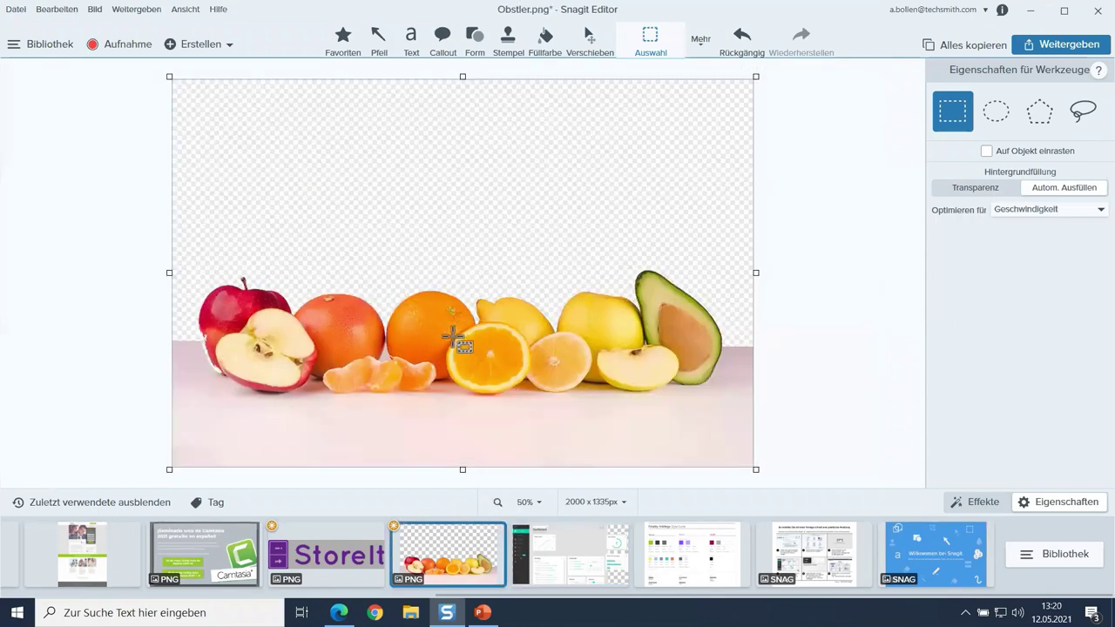
pyautogui.moveTo(470, 342); pyautogui.dragTo(514, 374)
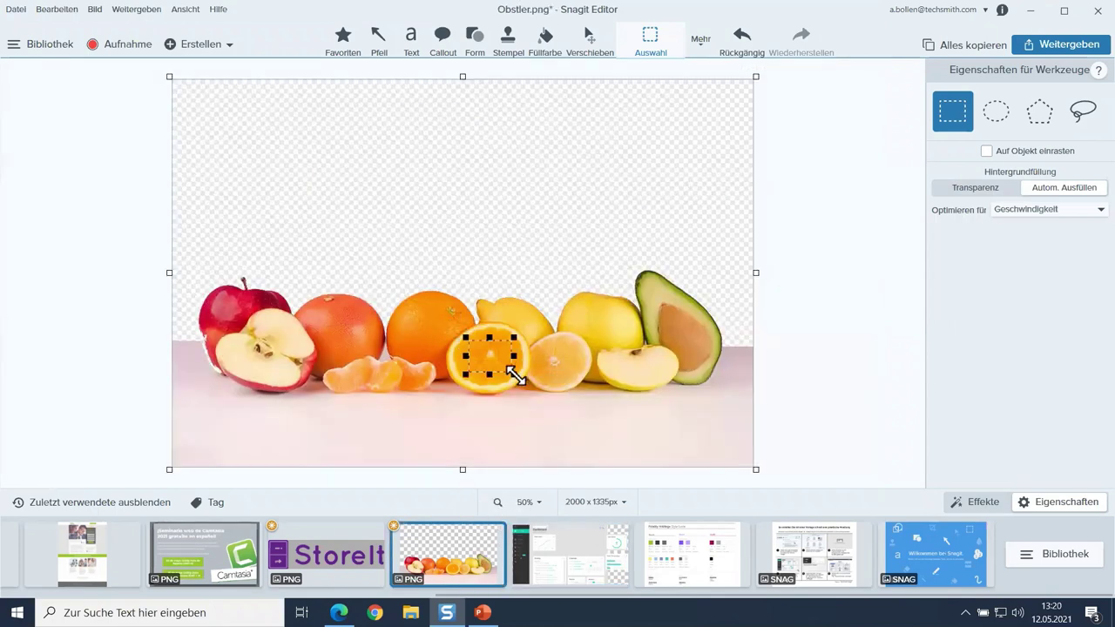
pyautogui.click(994, 108)
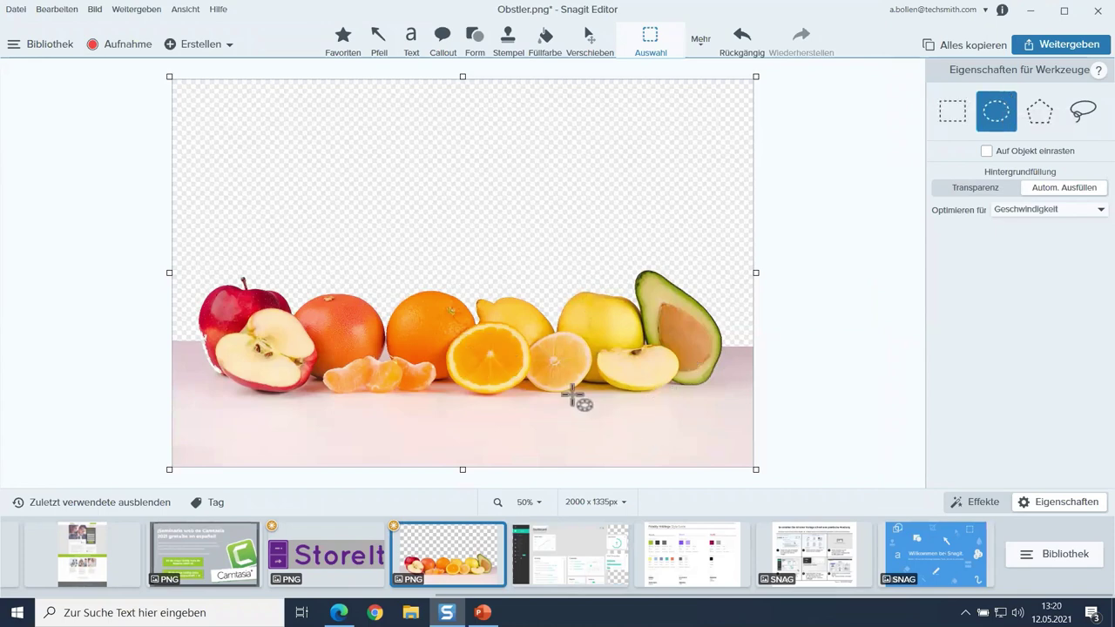
pyautogui.moveTo(469, 337); pyautogui.dragTo(516, 377)
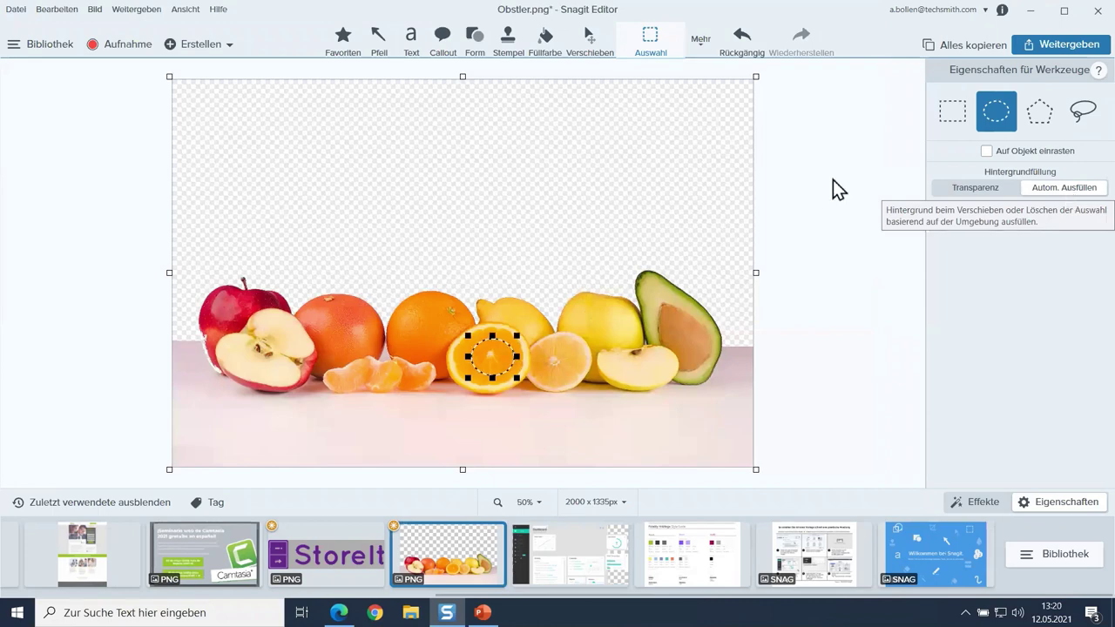
pyautogui.press('Delete')
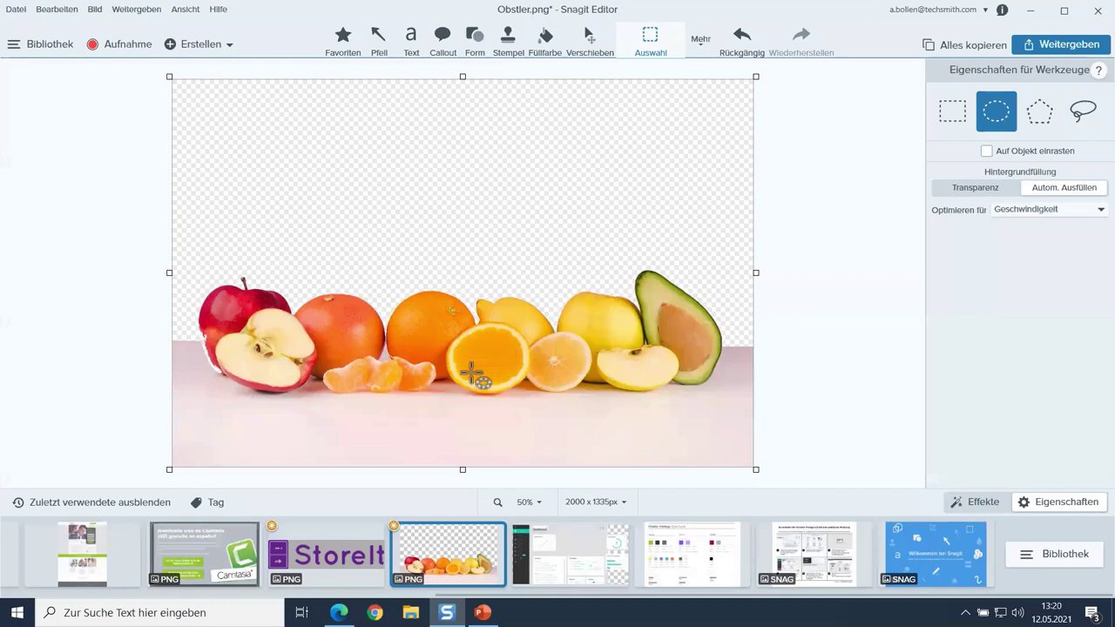
# - Return to the dashboard image and delete the Calendar card's heading and date list using a rectangular selection with automatic fill
pyautogui.click(90, 547)
pyautogui.click(572, 548)
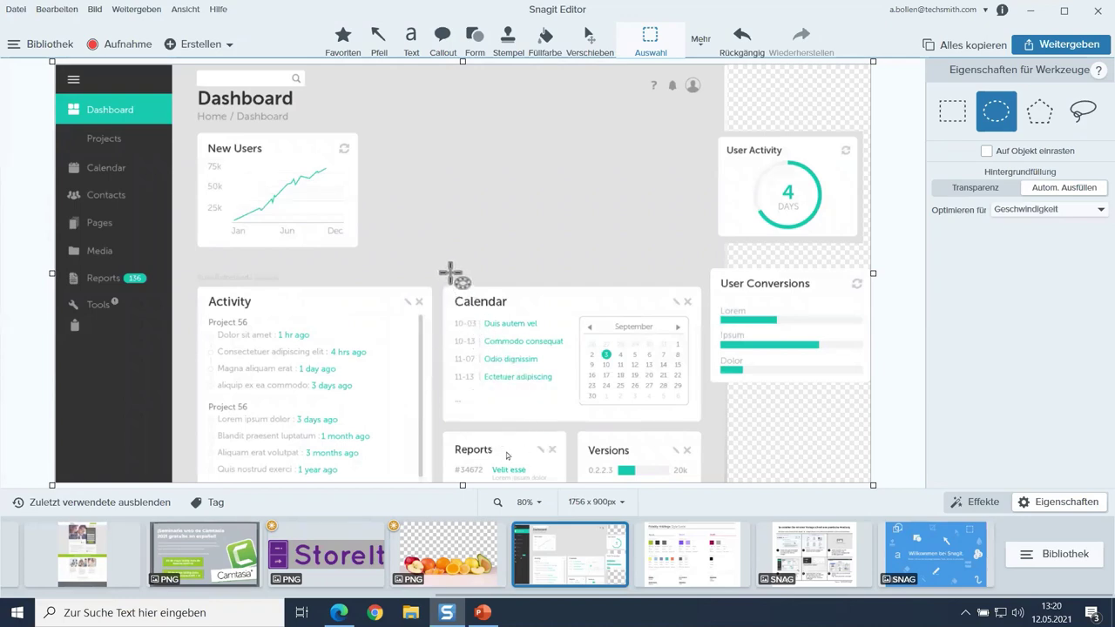
pyautogui.moveTo(448, 270); pyautogui.dragTo(573, 408)
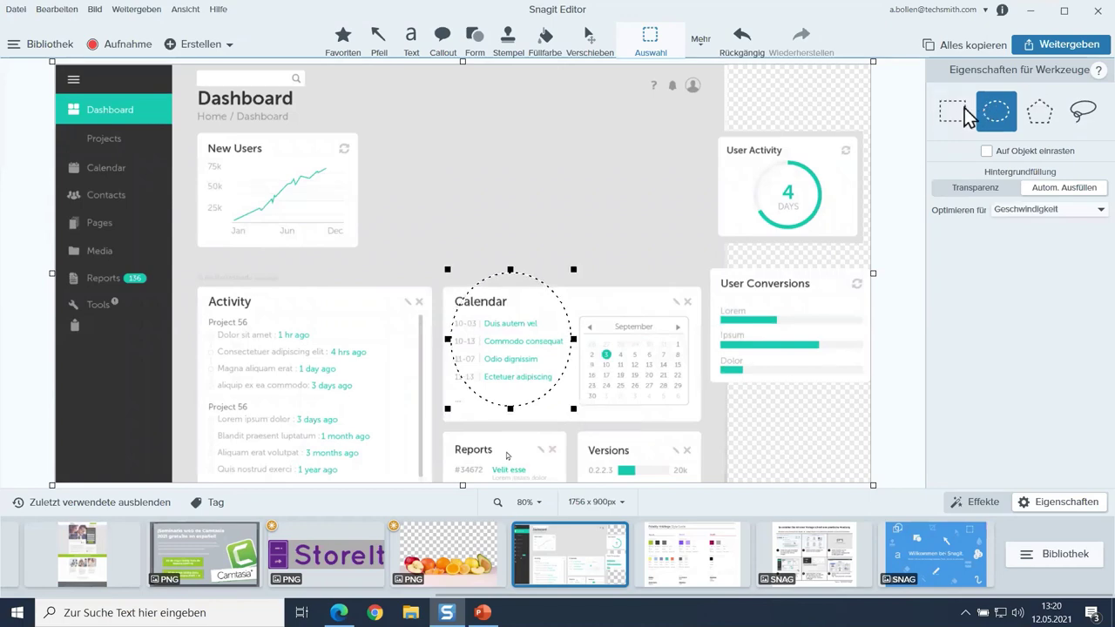
pyautogui.click(953, 111)
pyautogui.moveTo(453, 272); pyautogui.dragTo(568, 431)
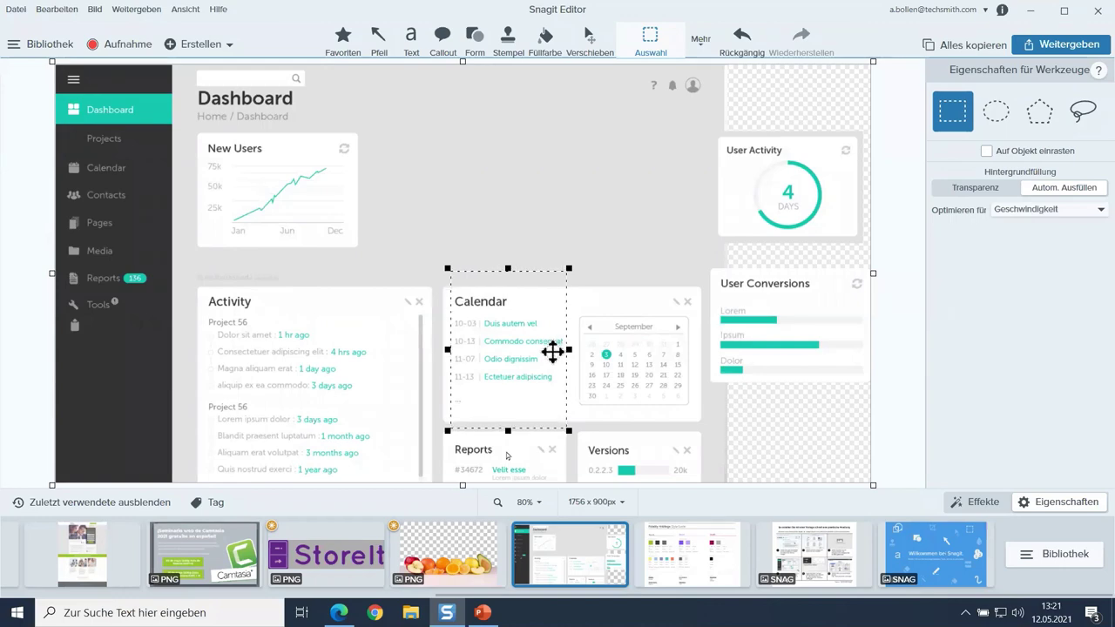
pyautogui.press('Delete')
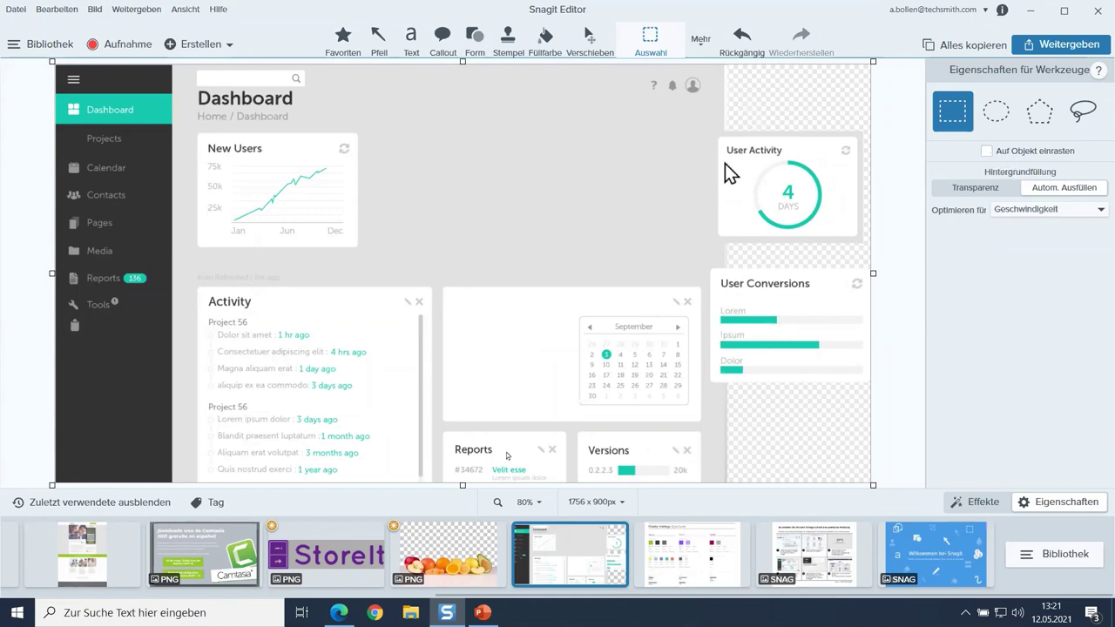
# - Enable Smart Move, move the Dashboard sidebar entry below Tools, and place the Projects icon back beside its label
pyautogui.click(589, 41)
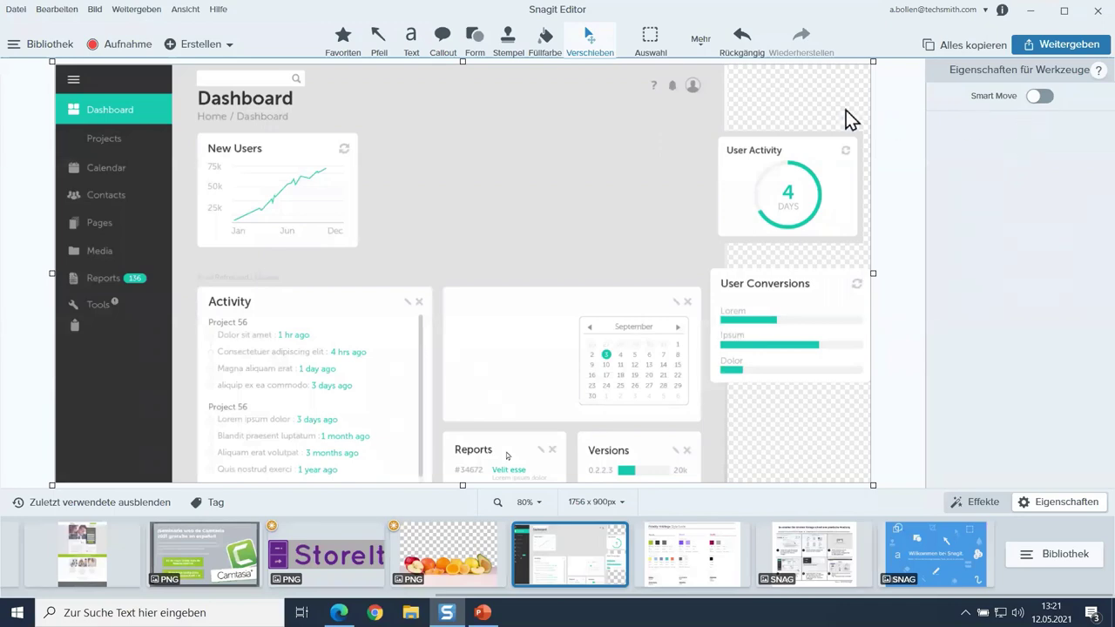
pyautogui.click(703, 43)
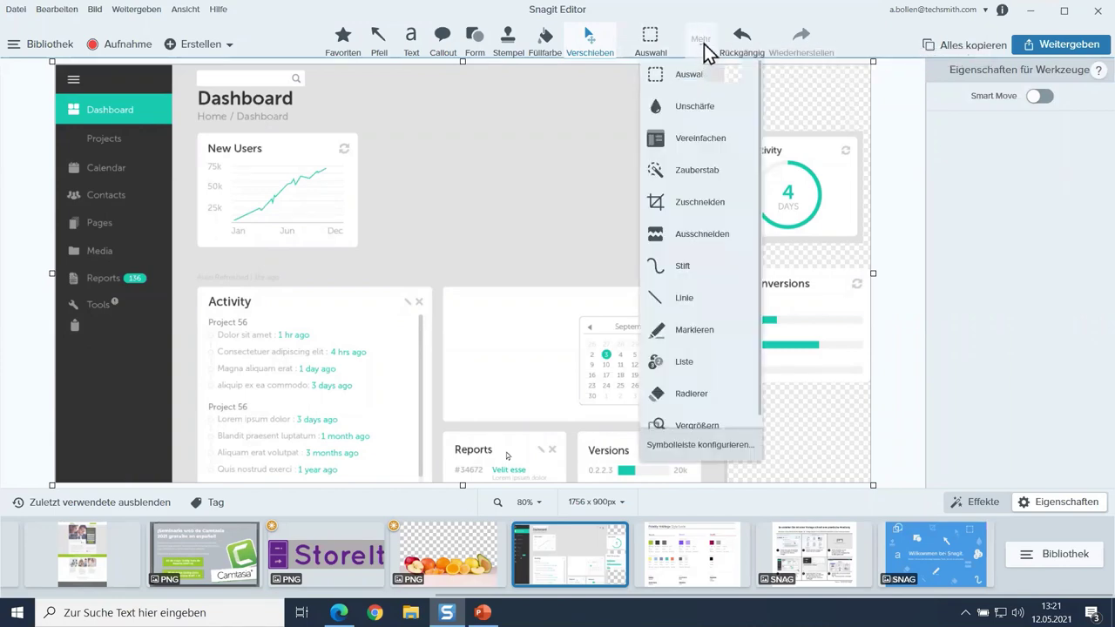
pyautogui.click(704, 44)
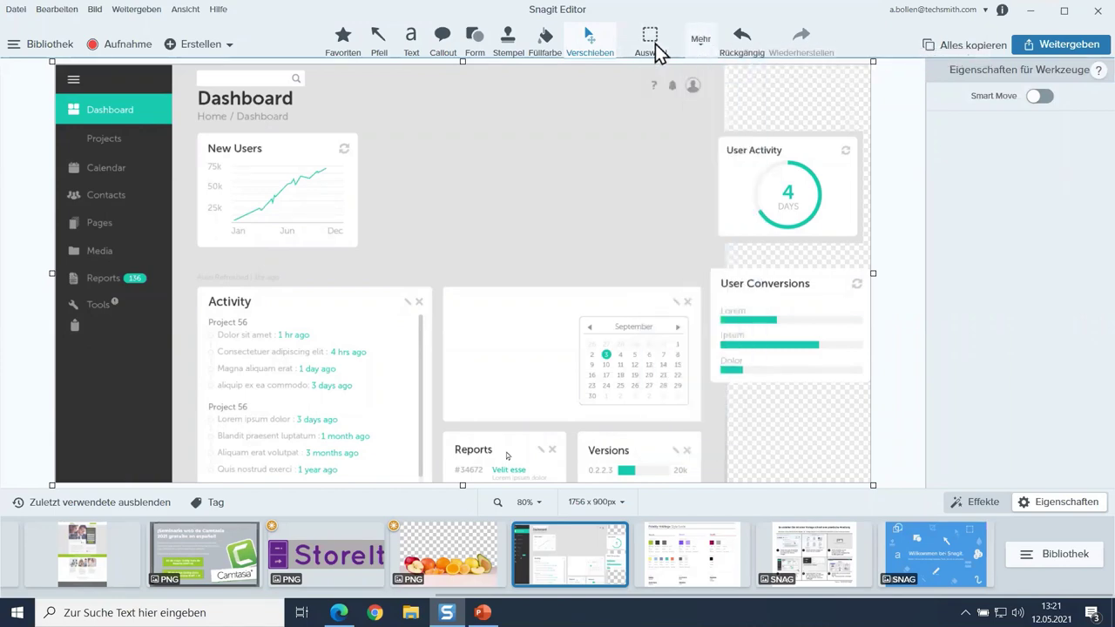
pyautogui.click(1043, 99)
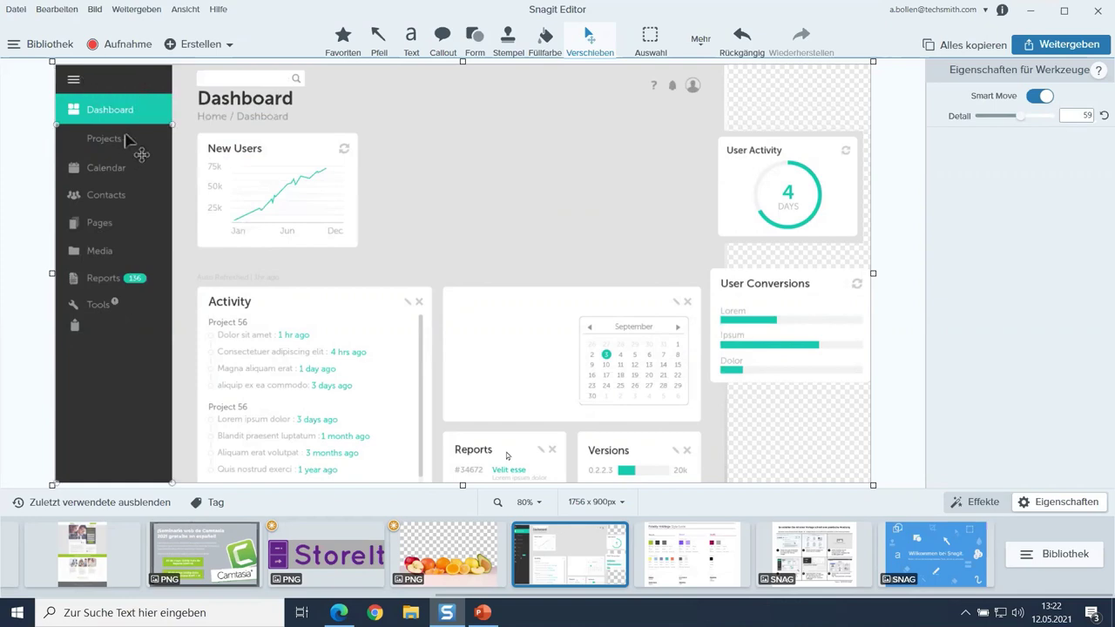
pyautogui.click(154, 111)
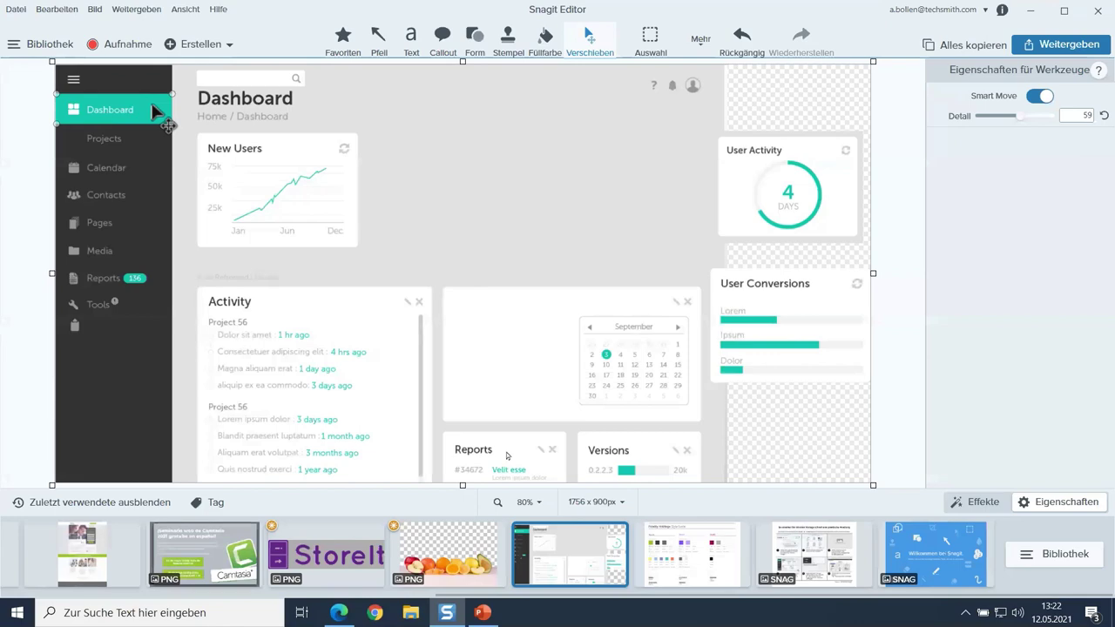
pyautogui.moveTo(149, 132); pyautogui.dragTo(152, 351)
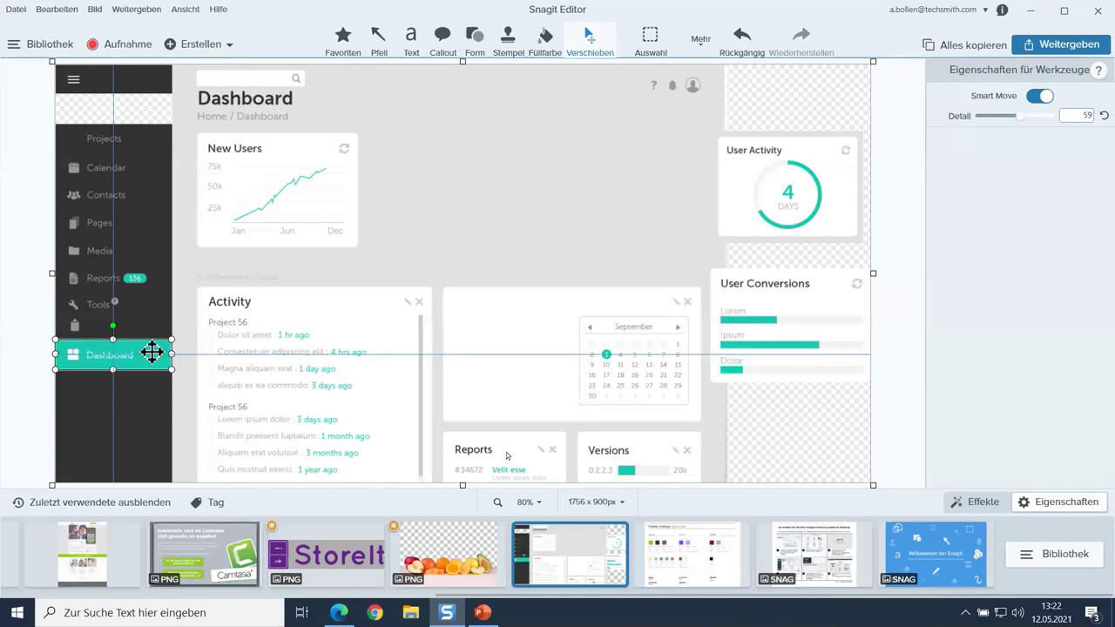
pyautogui.moveTo(151, 351); pyautogui.dragTo(151, 351)
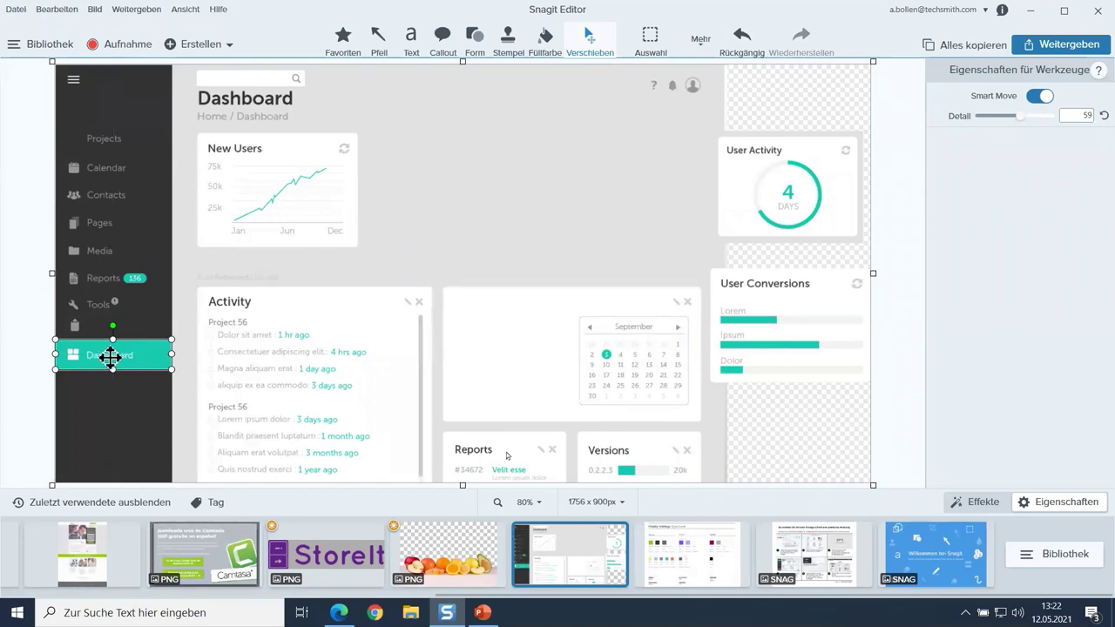
pyautogui.click(76, 328)
pyautogui.moveTo(76, 329); pyautogui.dragTo(77, 140)
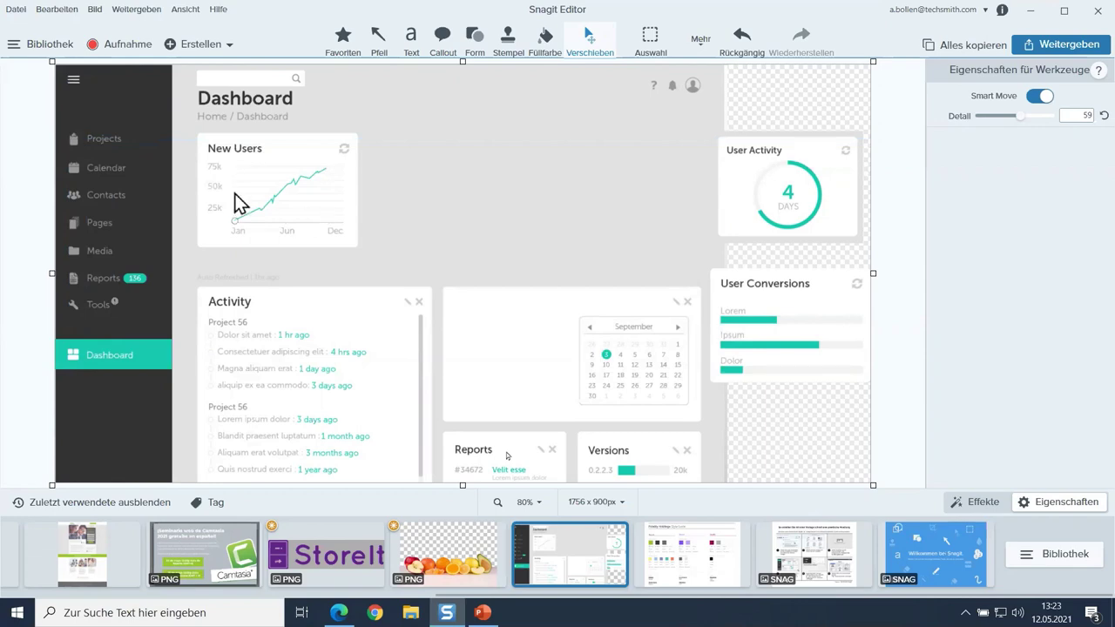
# - Delete the profile, bell and help icons from the dashboard header, and delete the User Conversions card
pyautogui.click(697, 87)
pyautogui.moveTo(688, 100); pyautogui.dragTo(670, 91)
pyautogui.click(655, 84)
pyautogui.press('Delete')
pyautogui.click(749, 278)
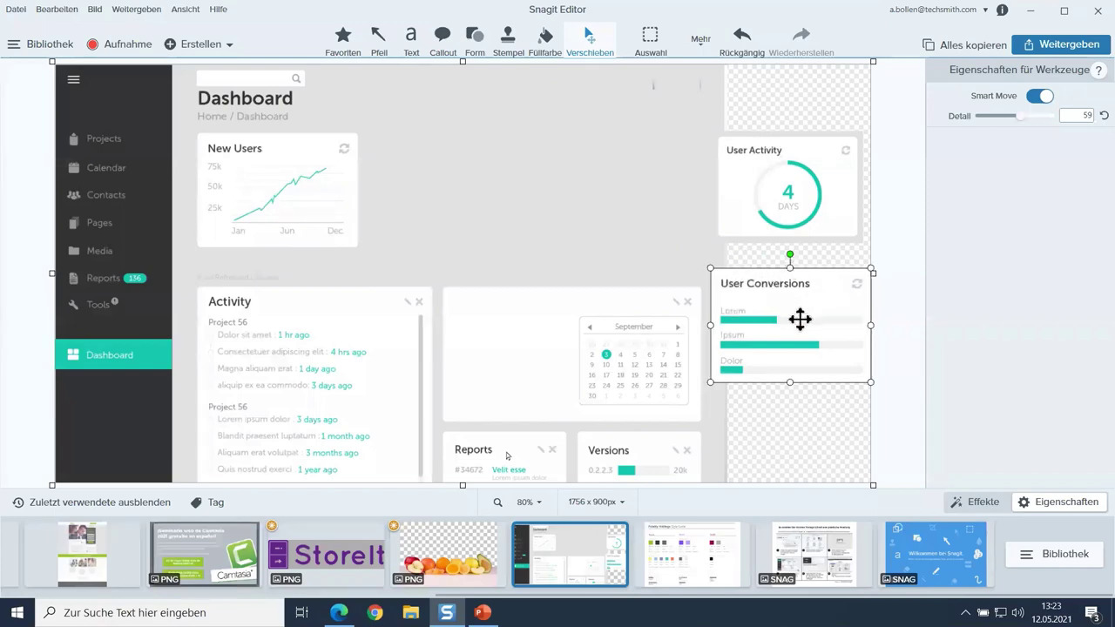
pyautogui.press('Delete')
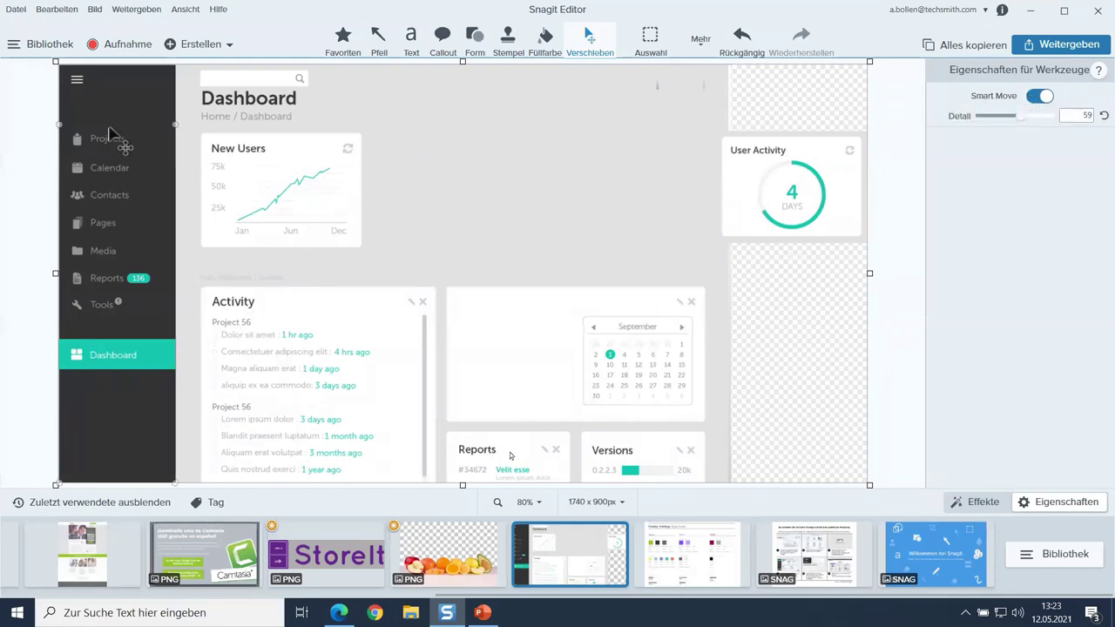
pyautogui.click(77, 173)
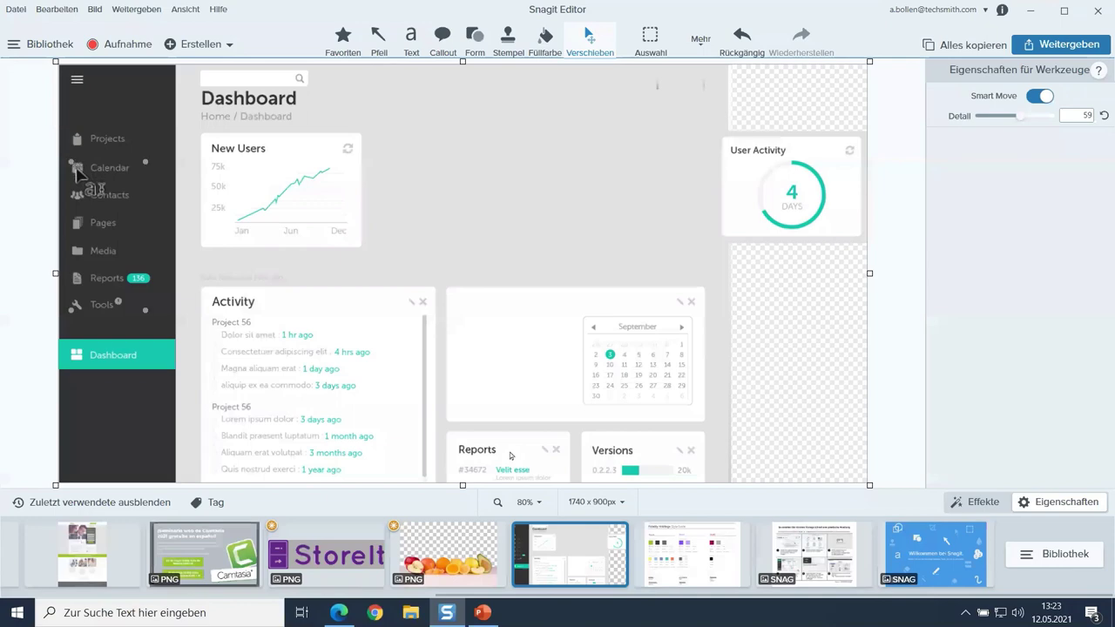
pyautogui.click(77, 80)
pyautogui.click(295, 101)
pyautogui.click(345, 98)
pyautogui.click(294, 101)
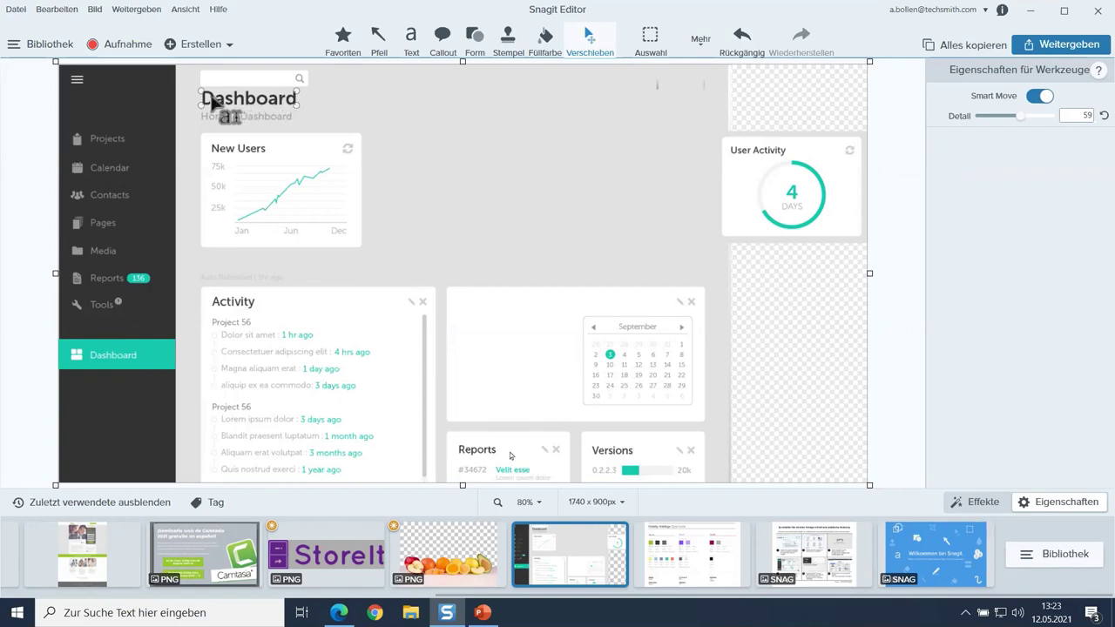
pyautogui.click(262, 87)
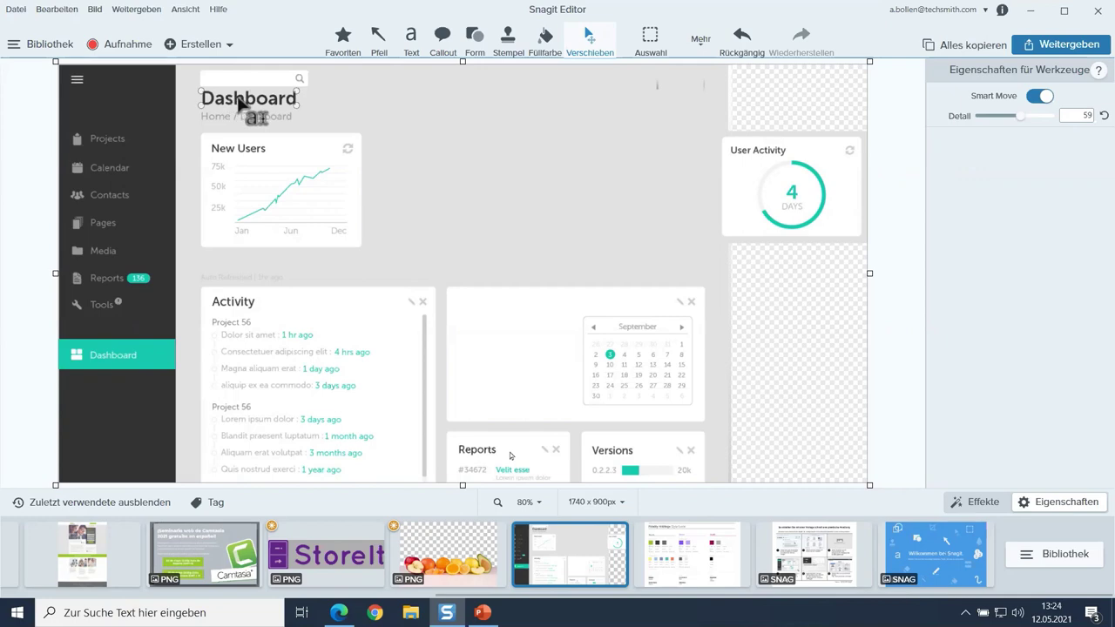
# - Replace the recognised Dashboard heading text with "Overview Panel" and widen its text box to fit on one line
pyautogui.click(240, 103)
pyautogui.doubleClick(241, 106)
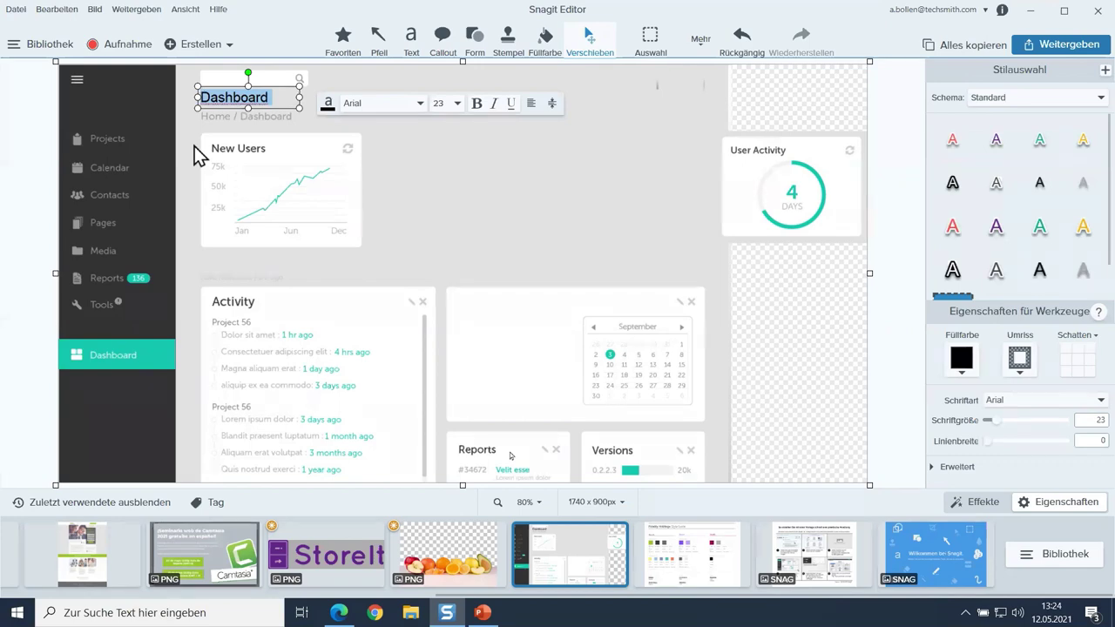
pyautogui.write('Overview')
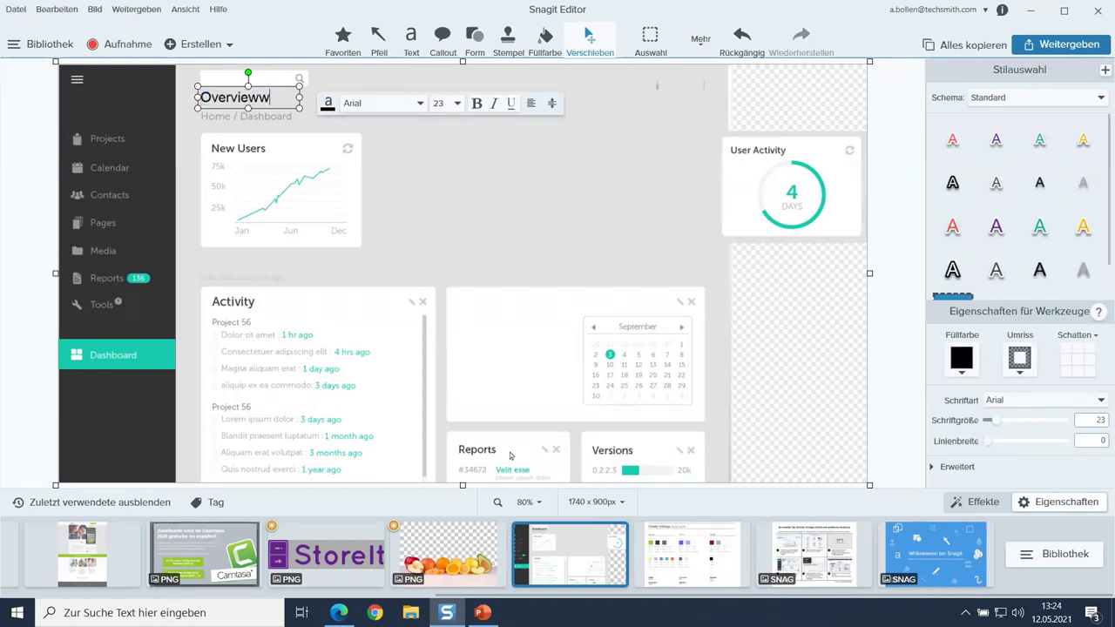
pyautogui.write(' Panel')
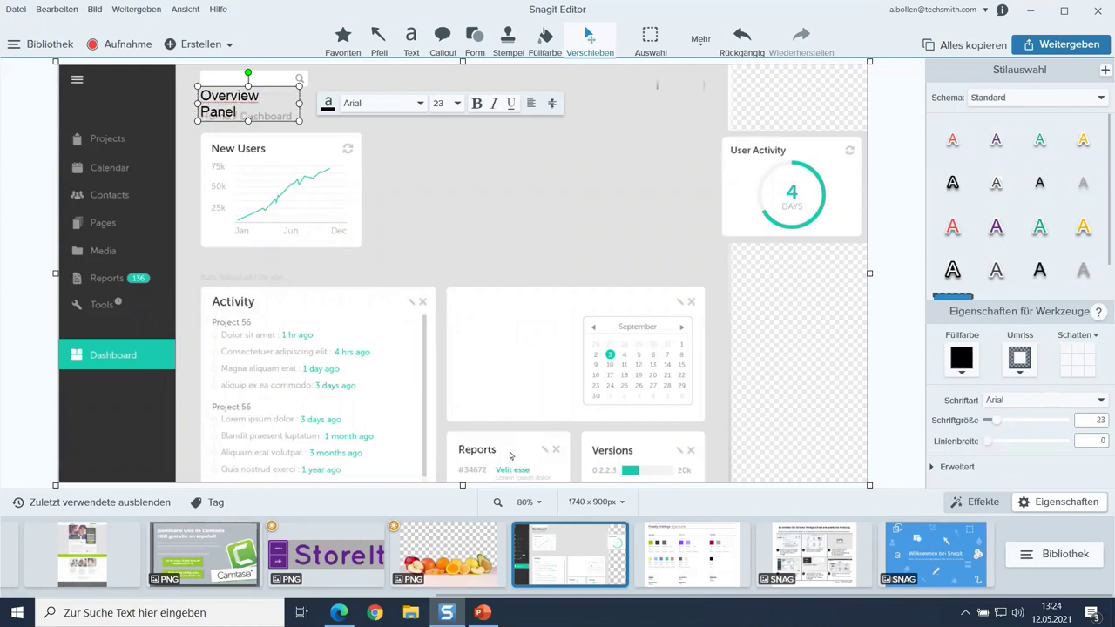
pyautogui.moveTo(299, 102); pyautogui.dragTo(348, 97)
# - Format the whole "Overview Panel" heading in bold Roboto and finish editing the text
pyautogui.doubleClick(249, 105)
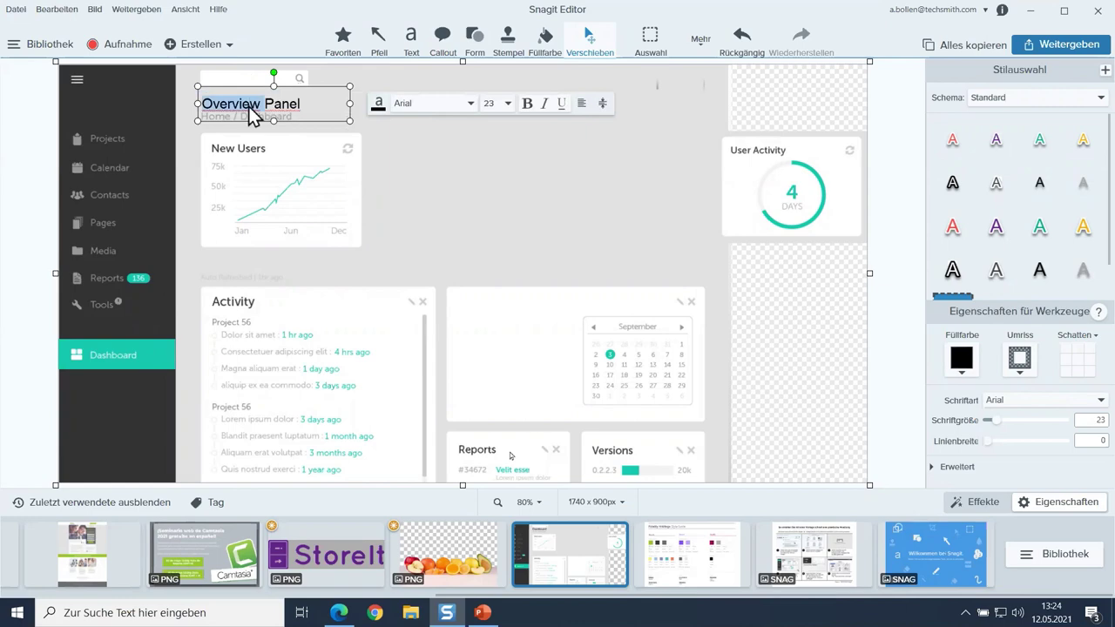
pyautogui.hotkey('ctrl', 'a')
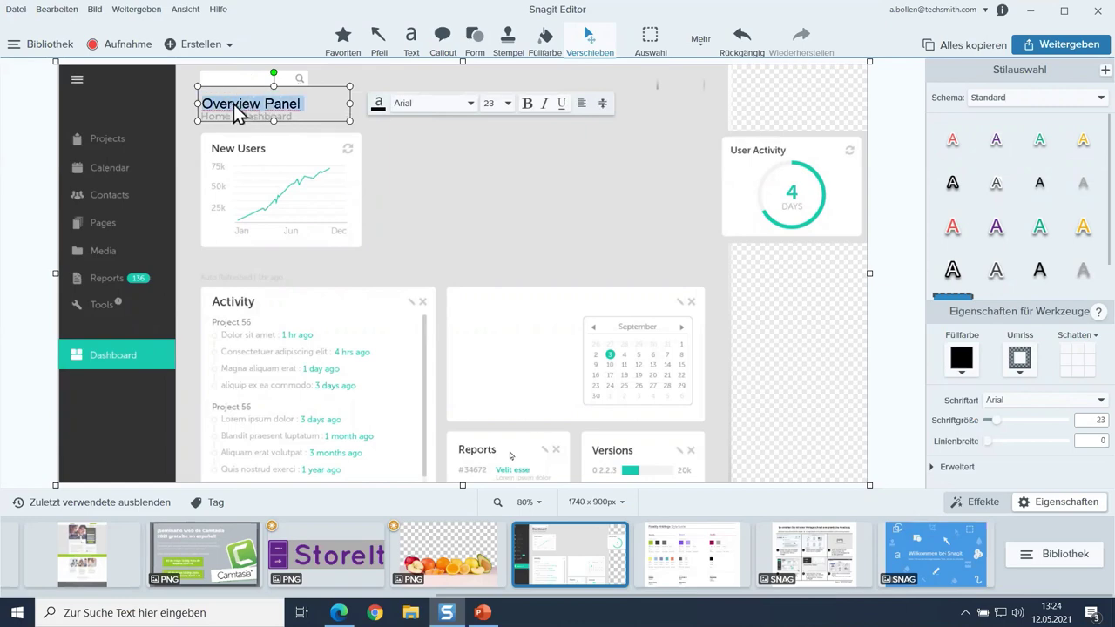
pyautogui.click(468, 105)
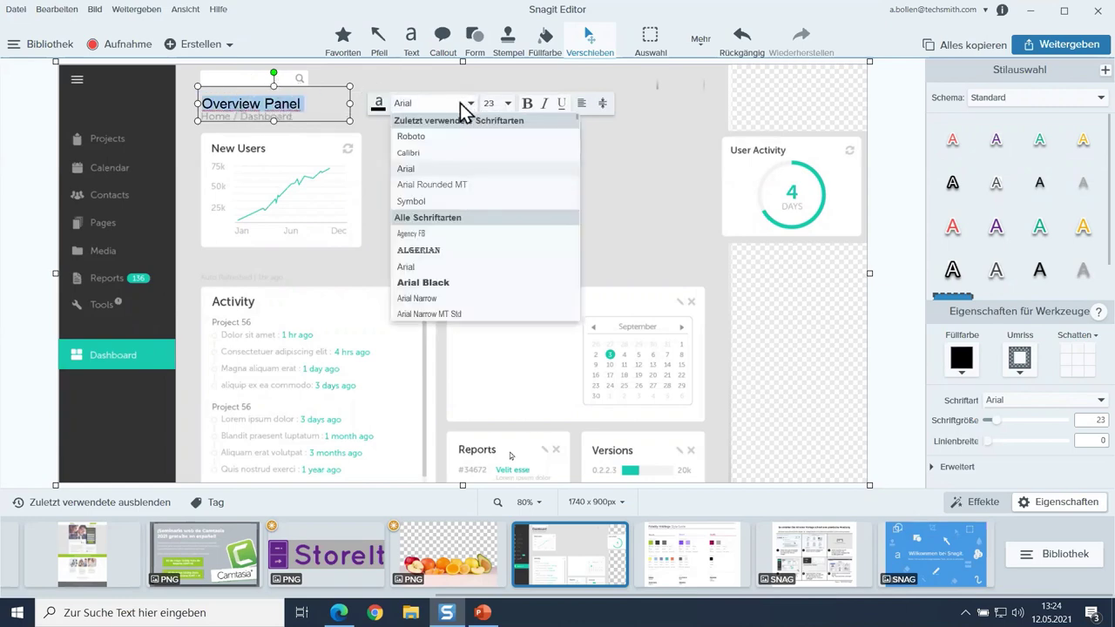
pyautogui.click(425, 137)
pyautogui.click(527, 105)
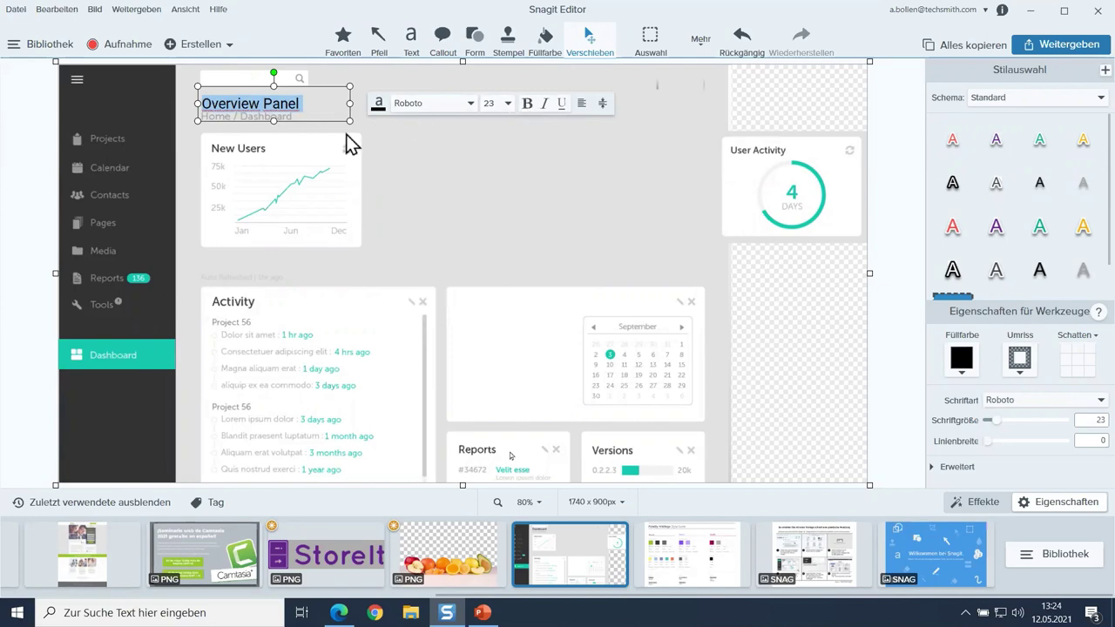
pyautogui.click(295, 127)
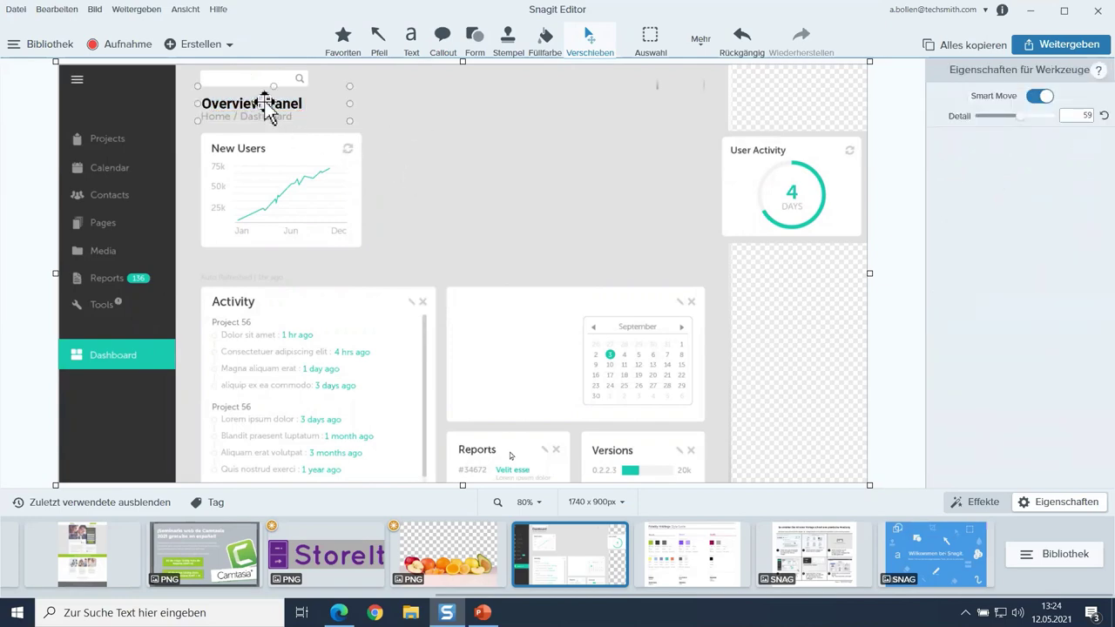
# - Move the "Overview Panel" heading slightly up, just above the Home / Dashboard line, and deselect it
pyautogui.moveTo(266, 107); pyautogui.dragTo(267, 95)
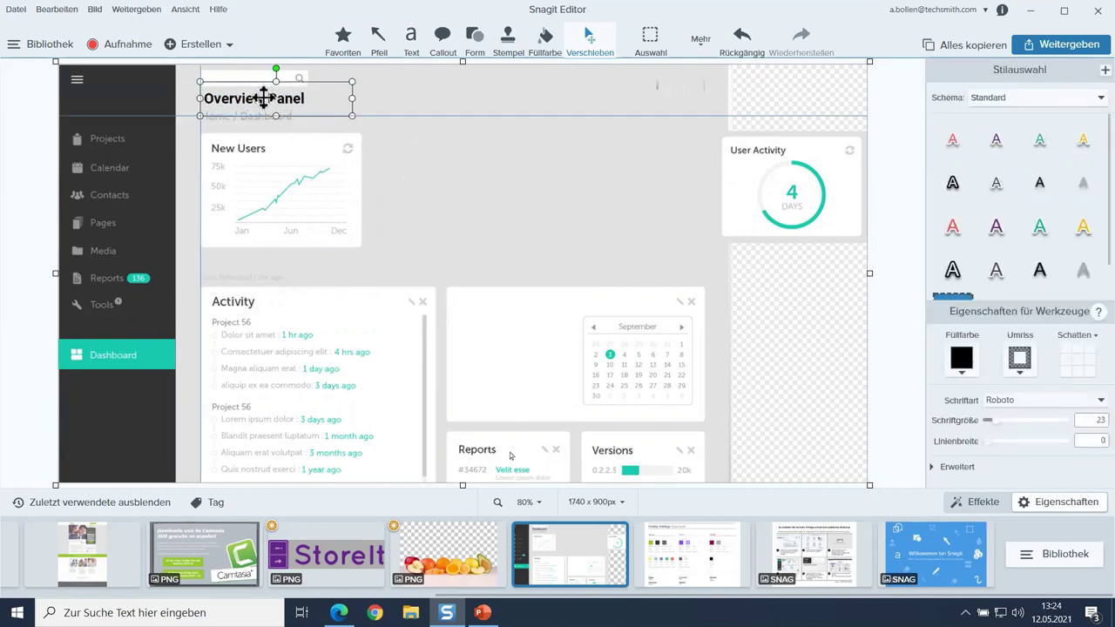
pyautogui.click(435, 188)
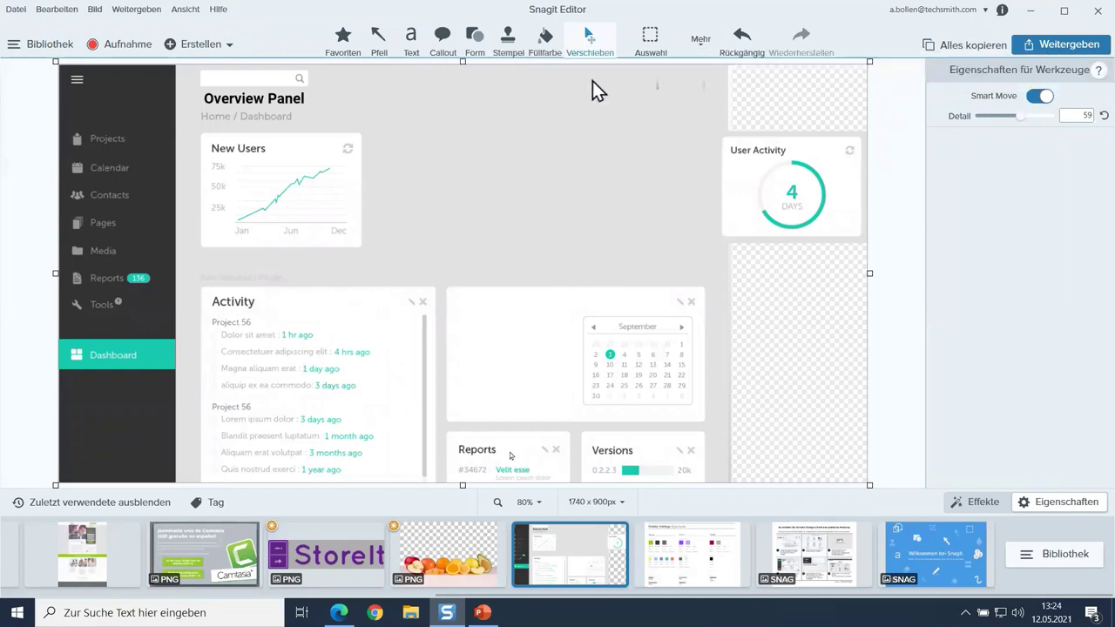
pyautogui.click(1042, 94)
pyautogui.click(1042, 95)
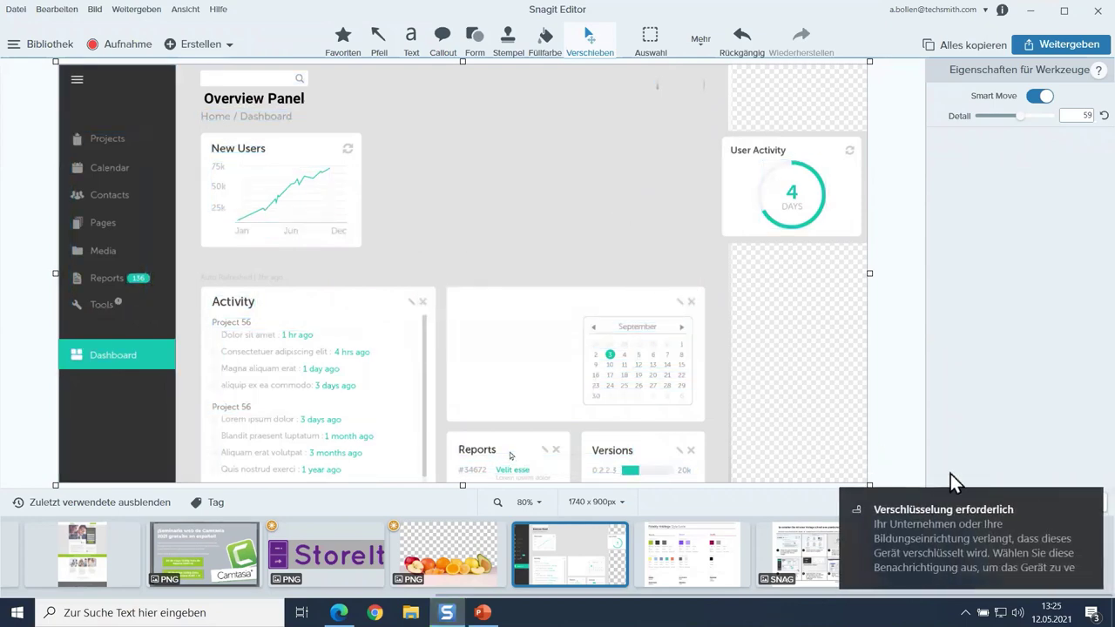
pyautogui.click(1083, 504)
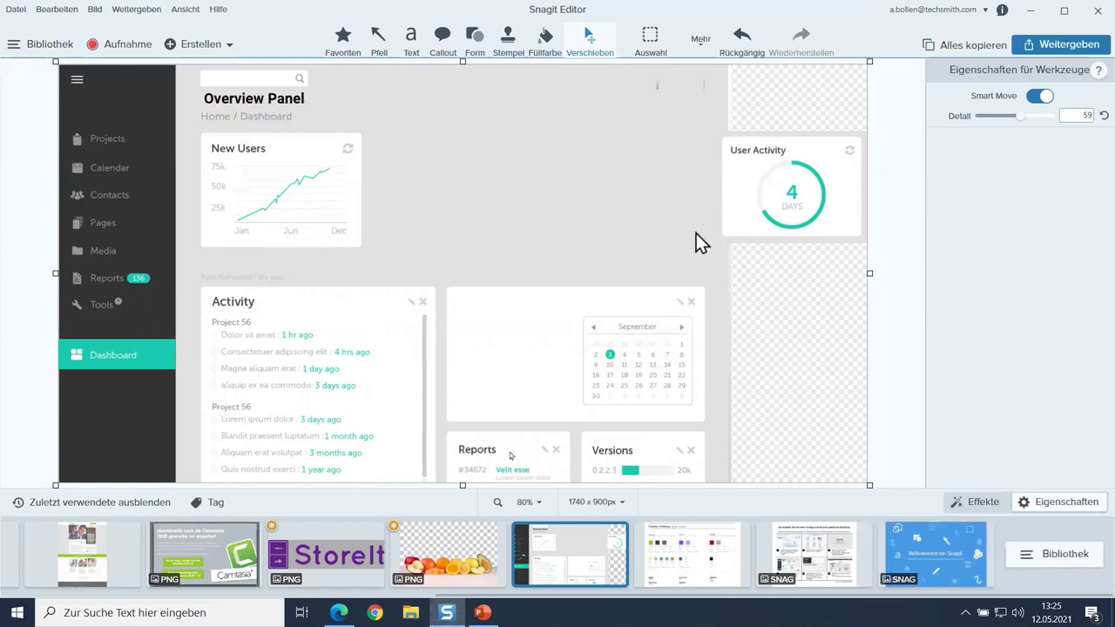
pyautogui.click(668, 321)
pyautogui.click(380, 199)
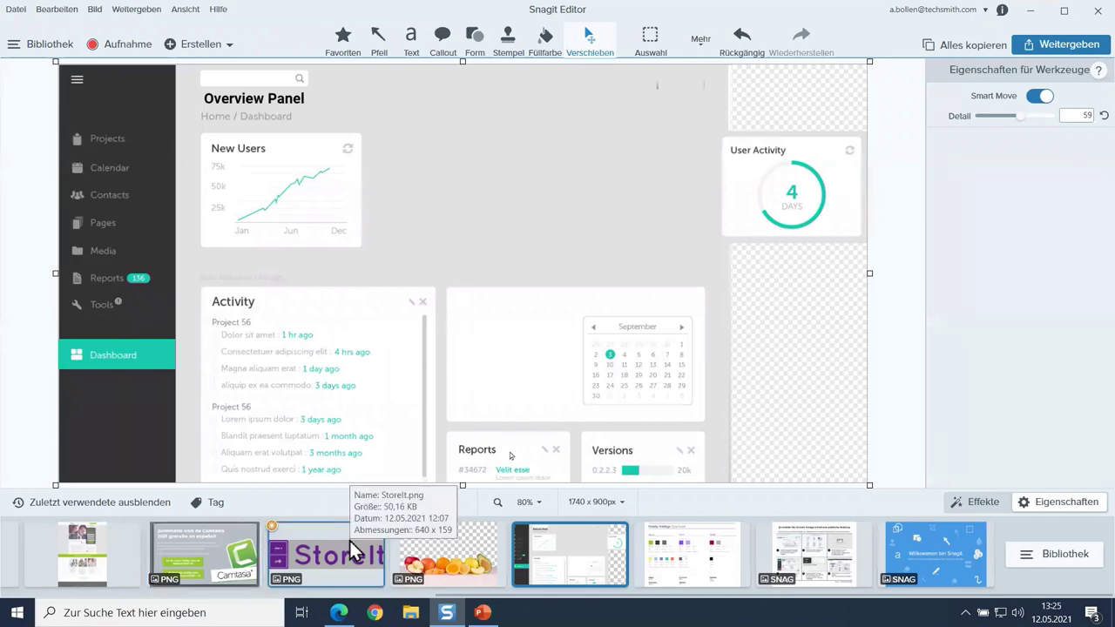
# - Open the fruit photo Obstler.png and restore it to its original state
pyautogui.click(467, 544)
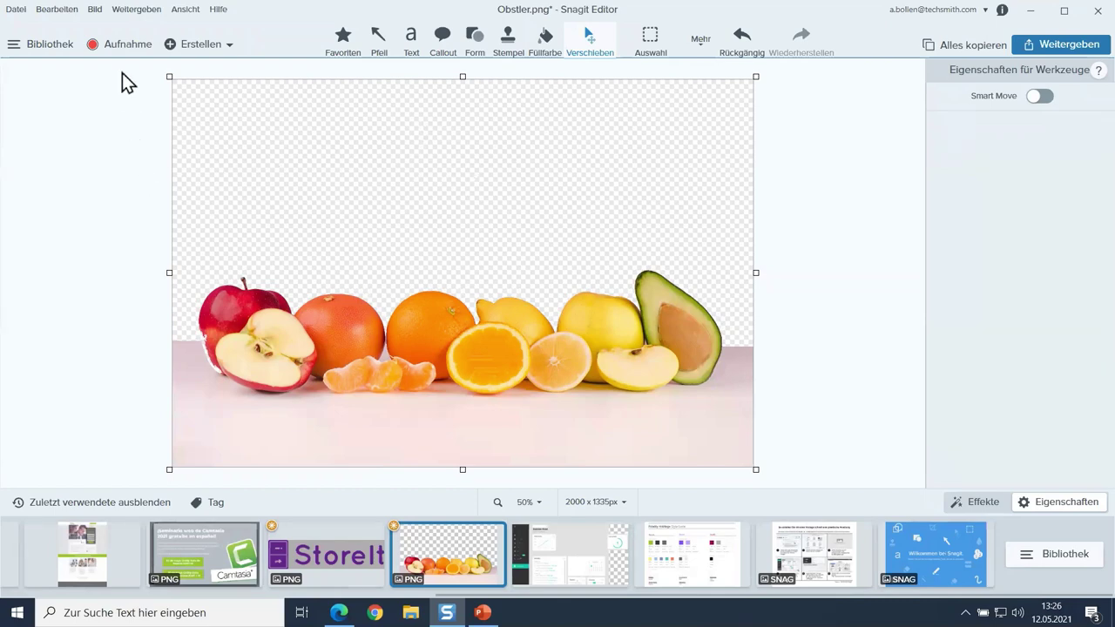
pyautogui.click(96, 10)
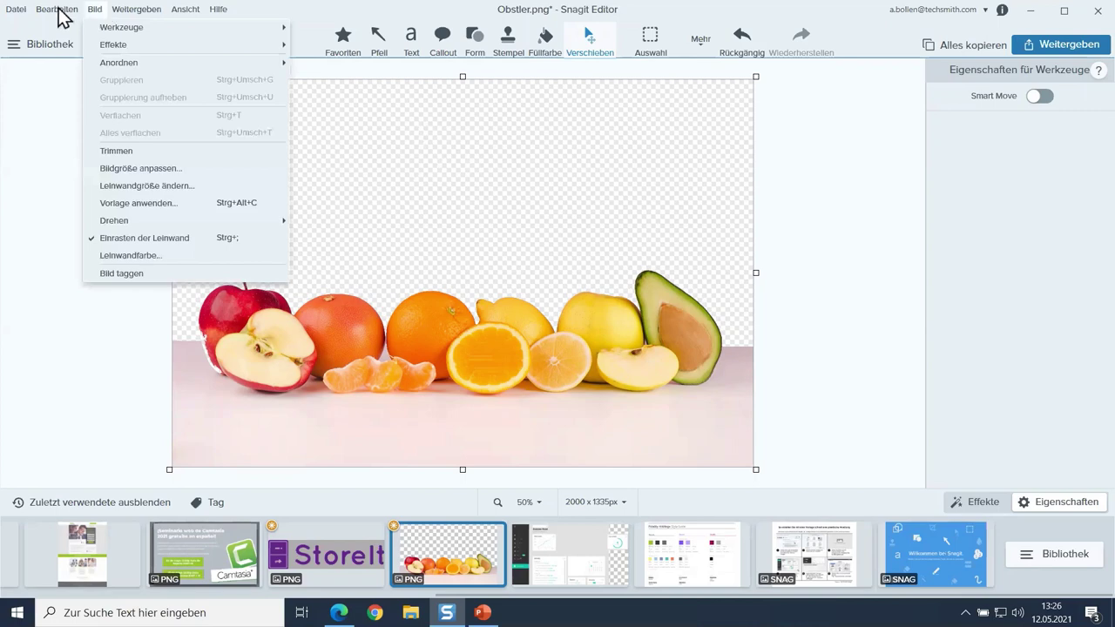
pyautogui.moveTo(61, 12)
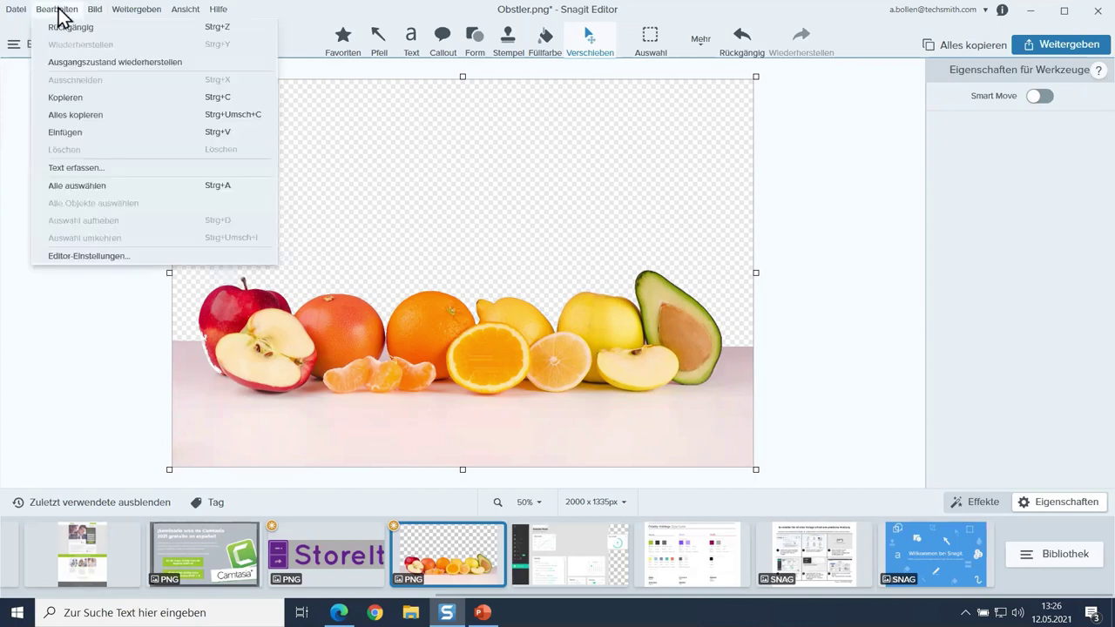
pyautogui.click(91, 63)
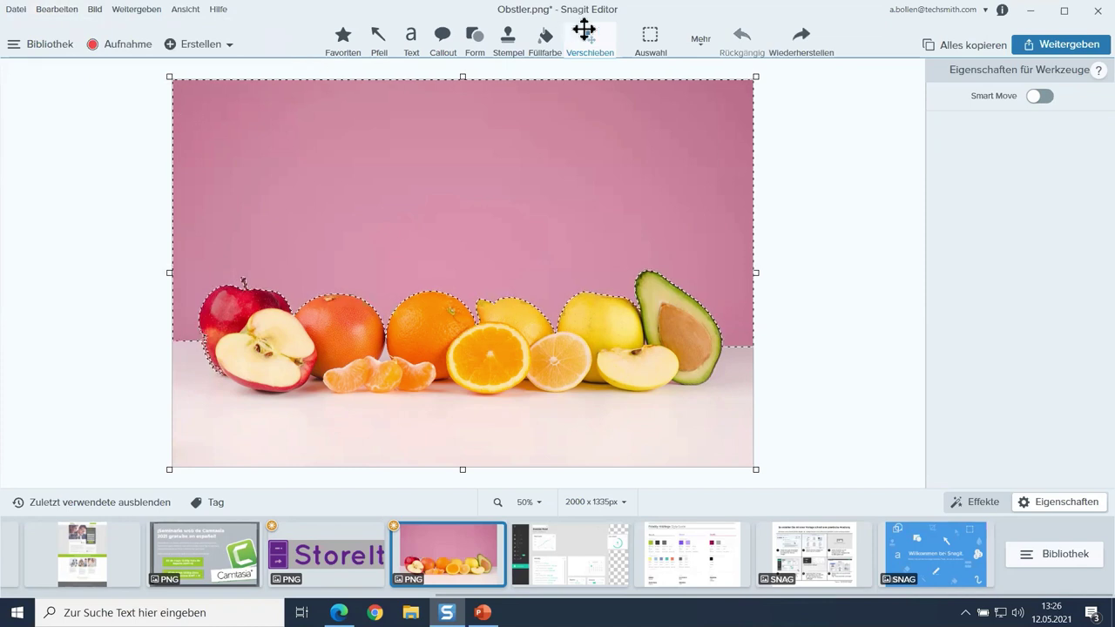
# - Activate the Selection tool and magnify the fruit photo through 100% up to 600% to inspect it closely
pyautogui.click(651, 39)
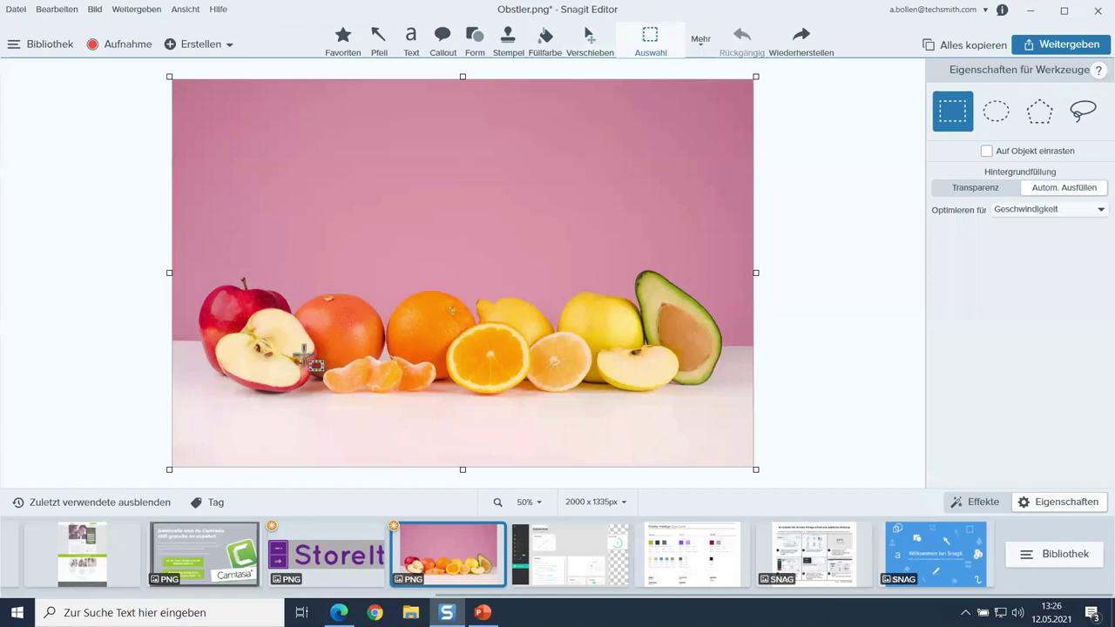
pyautogui.click(528, 504)
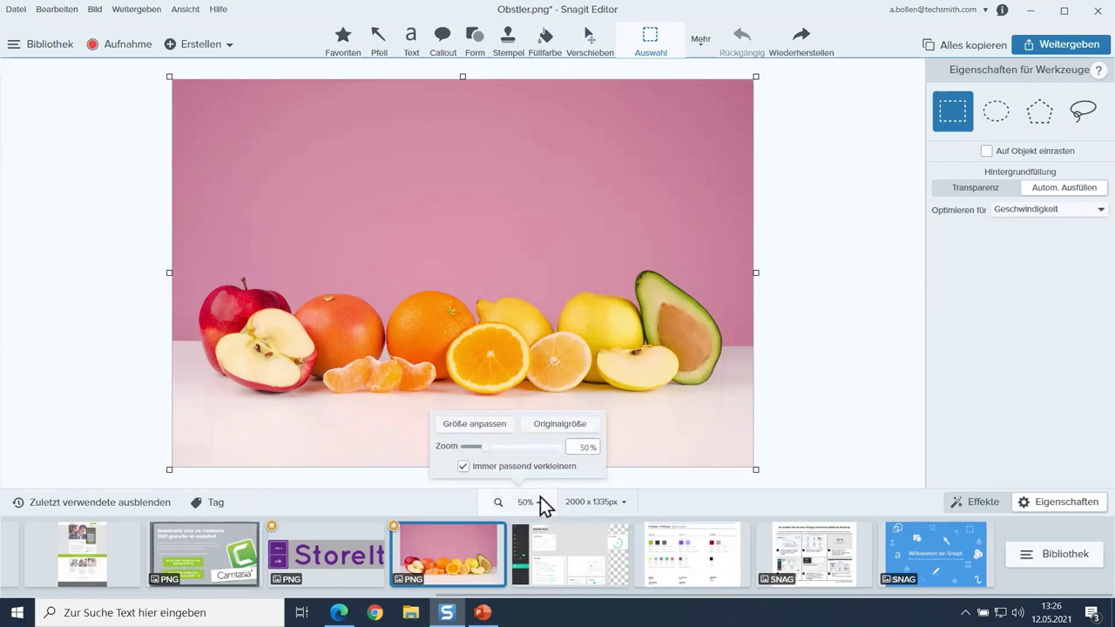
pyautogui.moveTo(482, 448); pyautogui.dragTo(510, 448)
pyautogui.moveTo(415, 482); pyautogui.dragTo(280, 471)
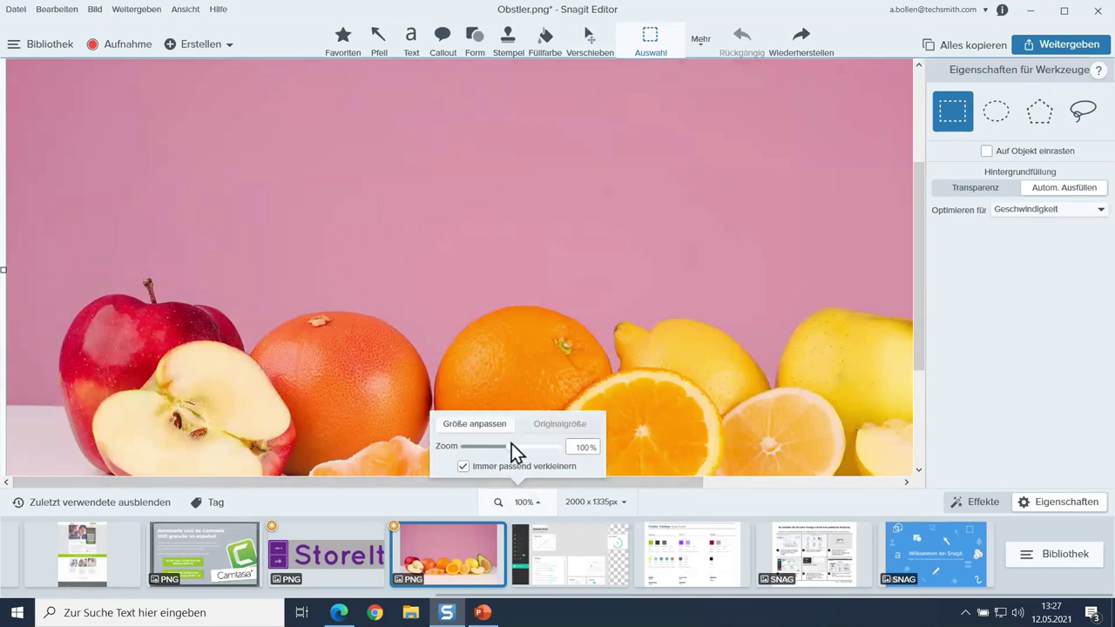
pyautogui.scroll(5, 512, 444)
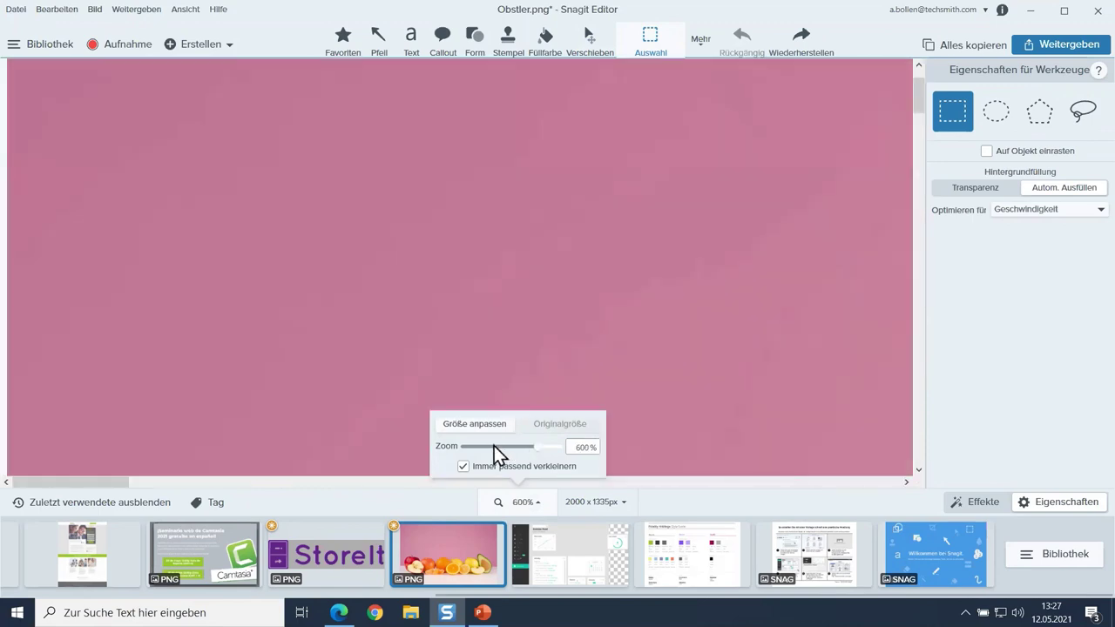
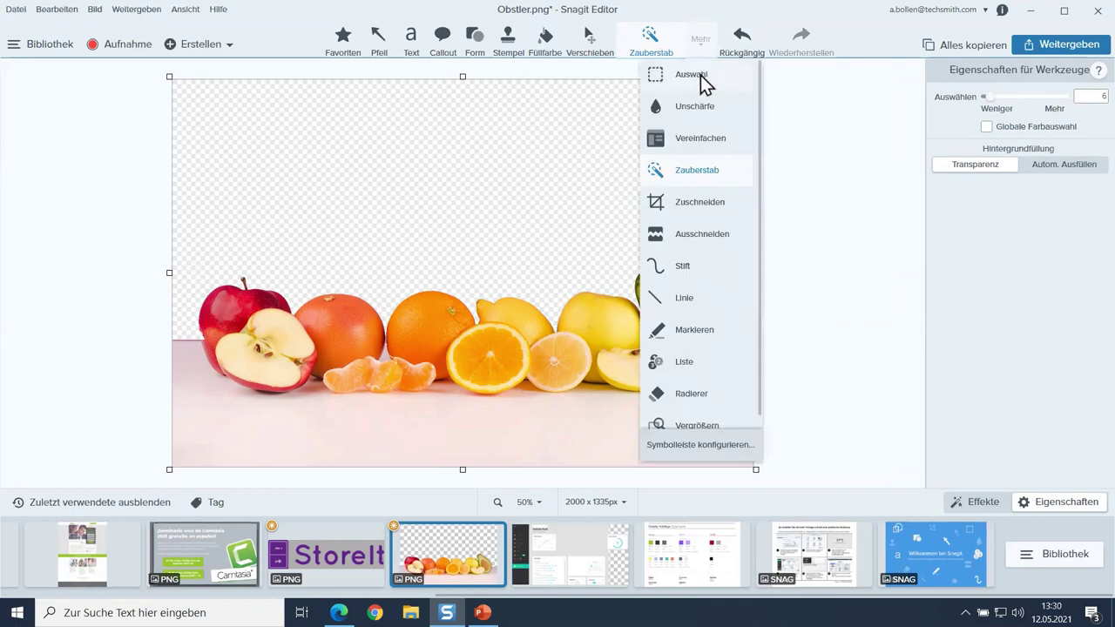
# - Select the table-surface object below the fruit with the Selection tool and flatten it into the image
pyautogui.click(704, 78)
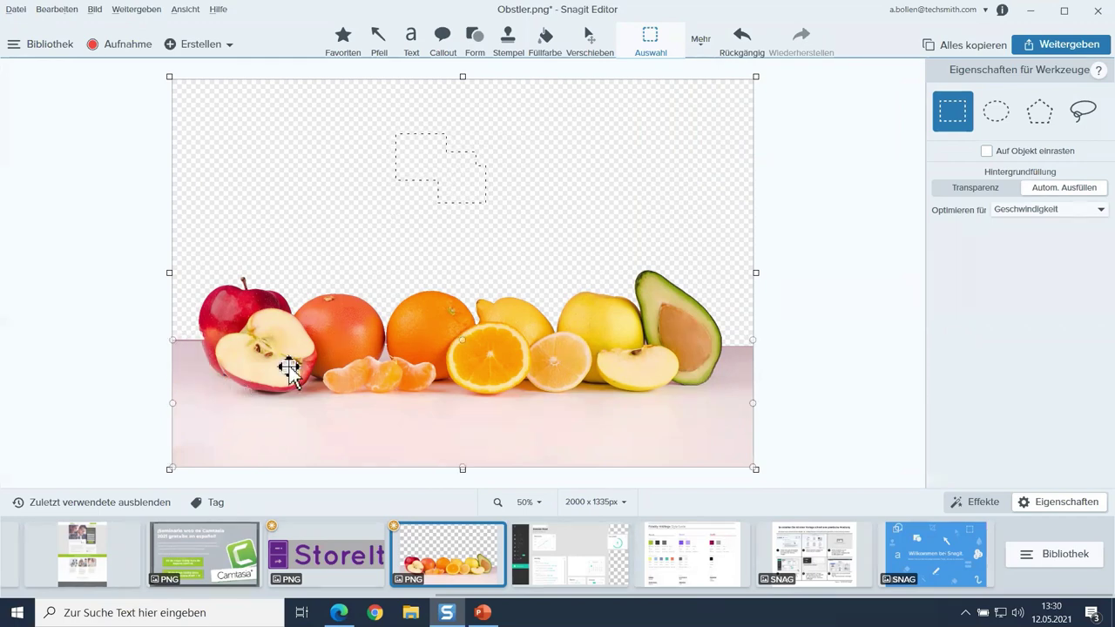
pyautogui.click(804, 223)
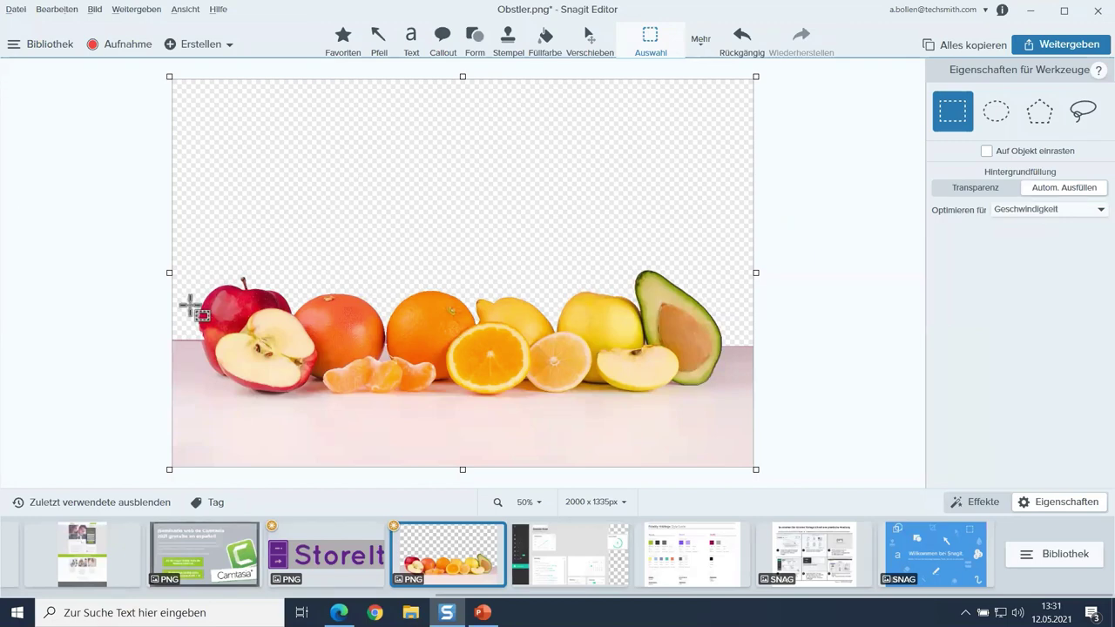
pyautogui.click(321, 372)
pyautogui.rightClick(322, 373)
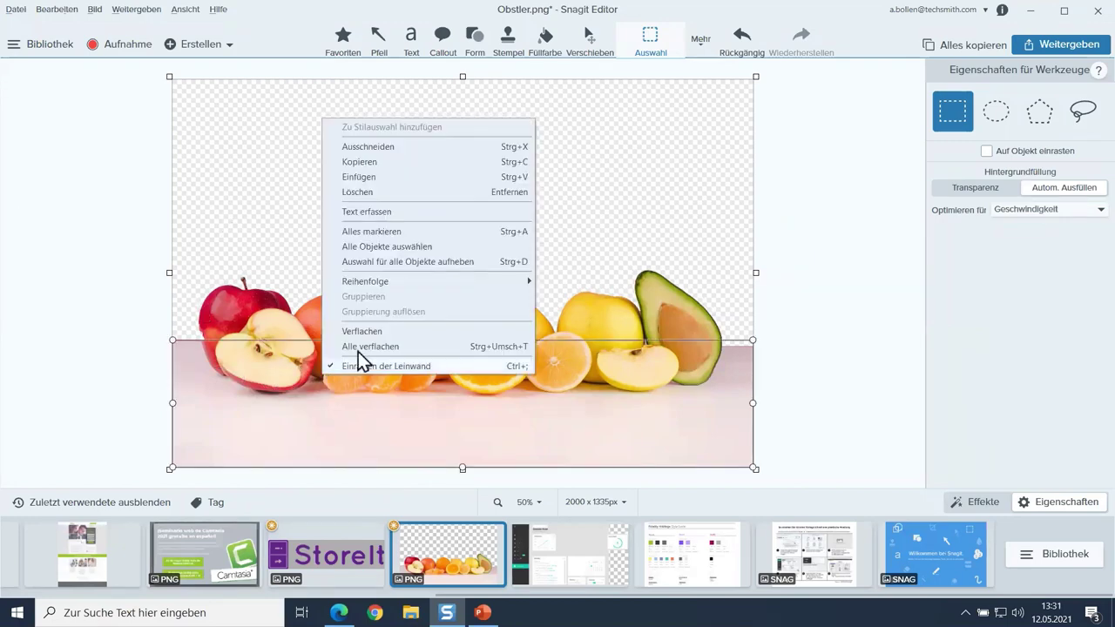
pyautogui.click(369, 328)
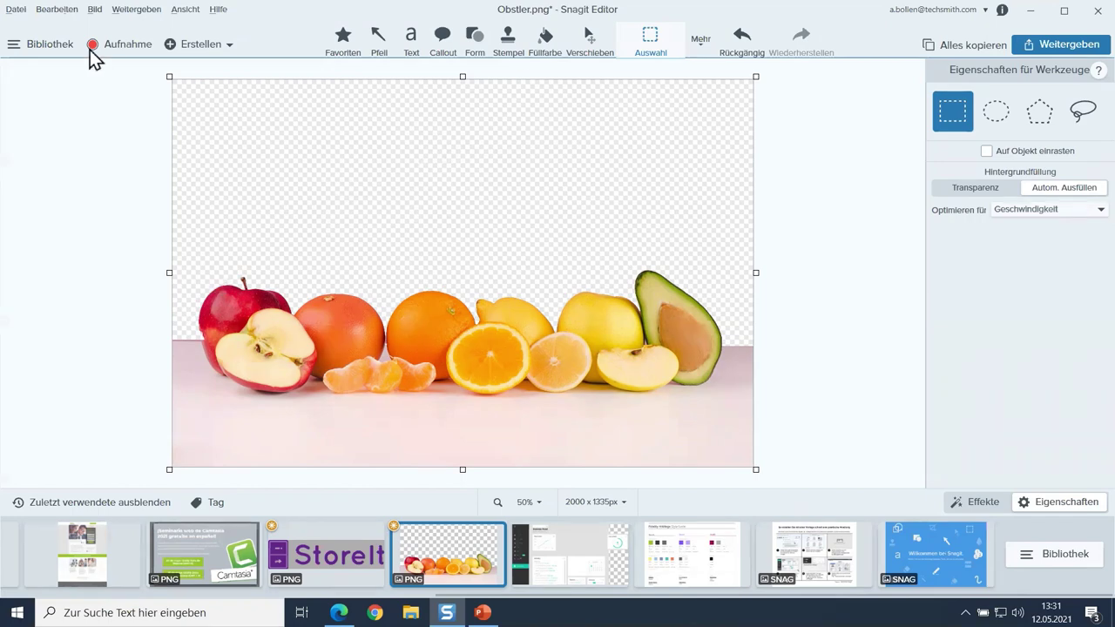
# - Discard all edits to the fruit photo, bringing back its pink background and table surface
pyautogui.click(54, 10)
pyautogui.click(113, 66)
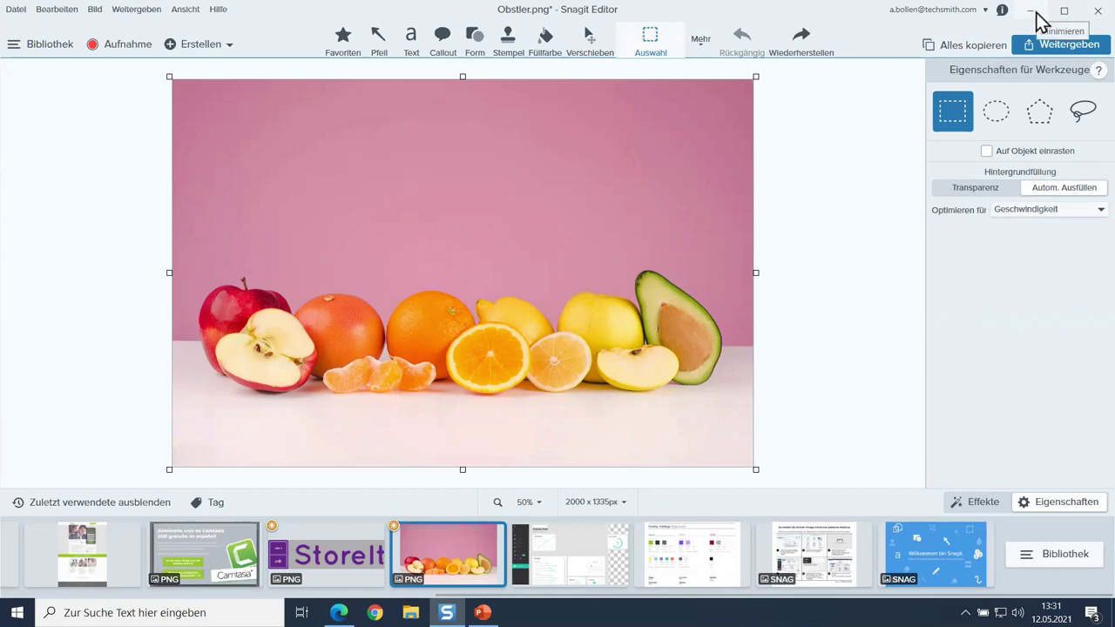
# - Switch to the Mac desktop, set Snagit Capture to video and frame a 962 x 736 recording region in mid-screen
pyautogui.hotkey('ctrl', 'Left')
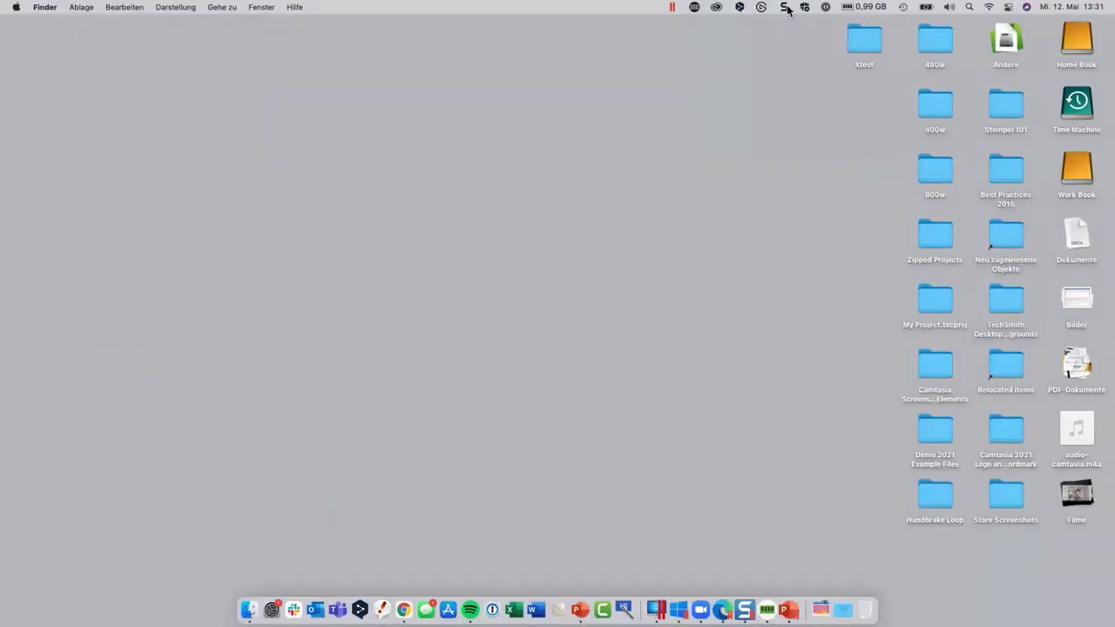
pyautogui.click(785, 8)
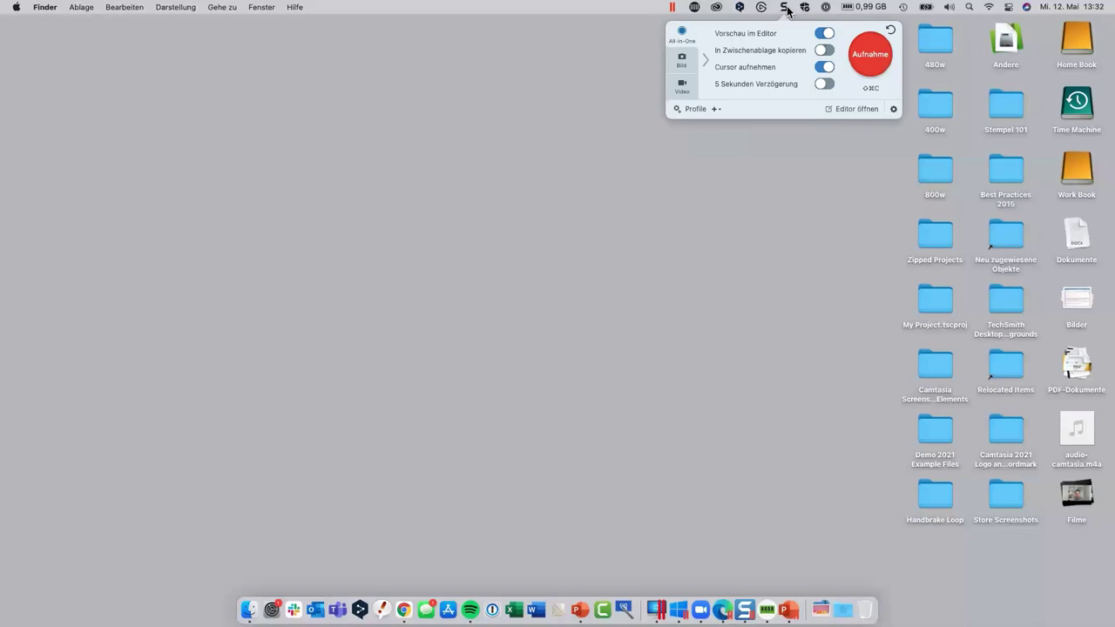
pyautogui.click(683, 87)
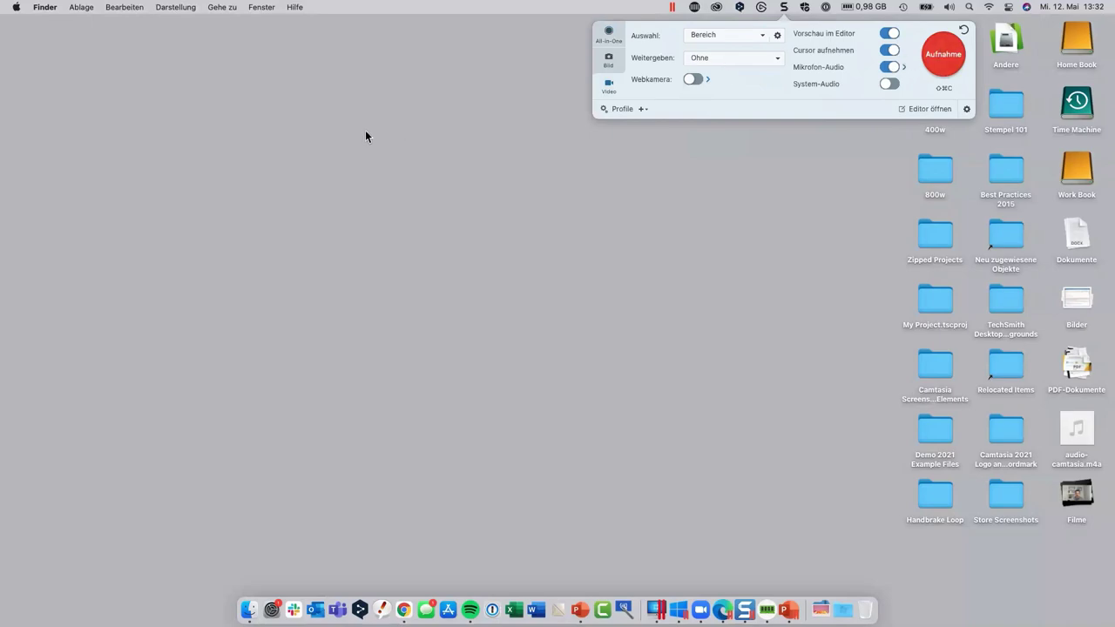
pyautogui.press('shift+super+c')
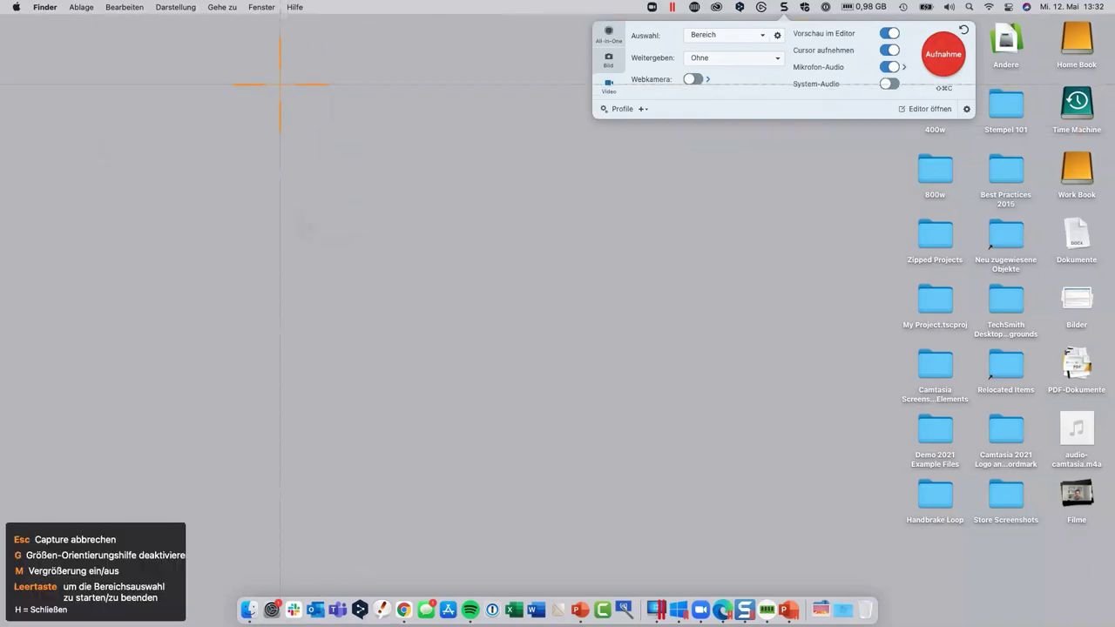
pyautogui.moveTo(279, 85); pyautogui.dragTo(839, 513)
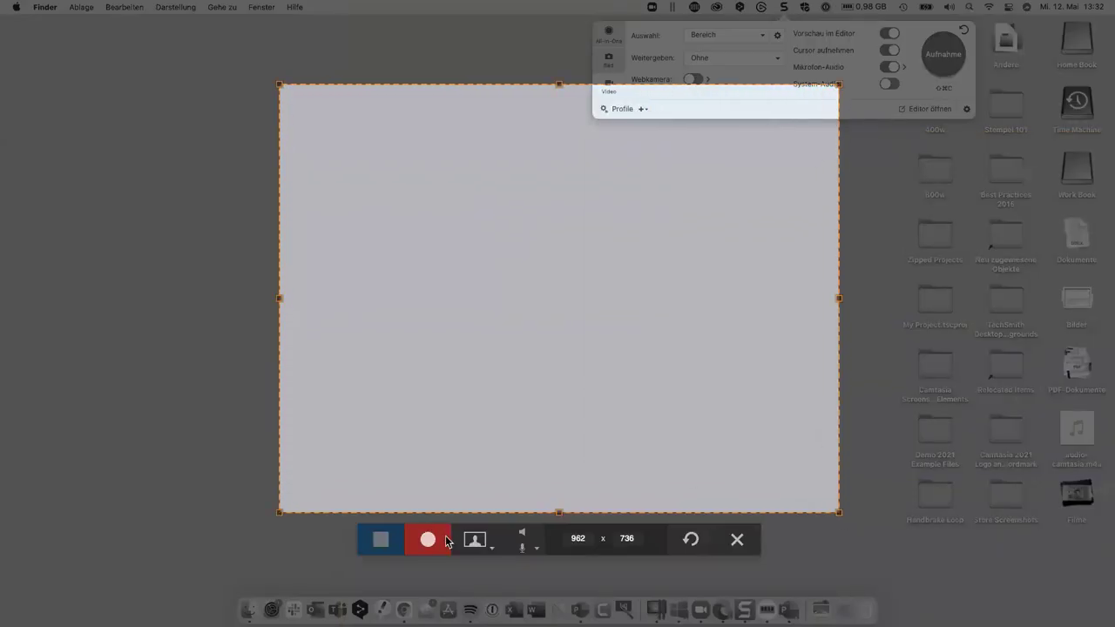
# - Turn on the webcam, enlarge its picture and place it in the upper-left corner of the recording region
pyautogui.click(477, 540)
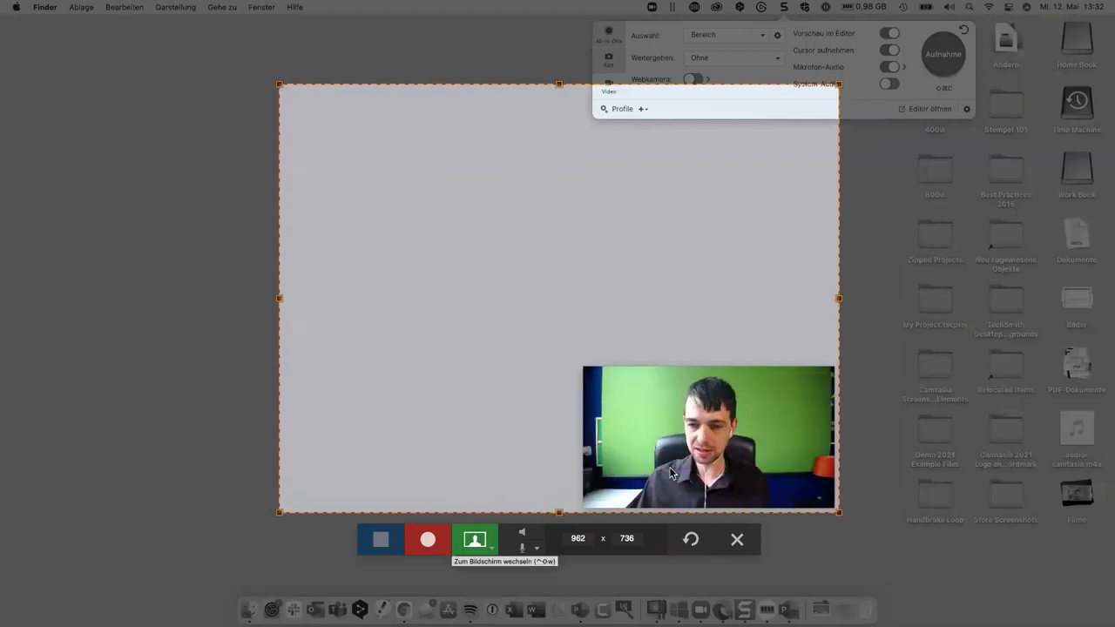
pyautogui.moveTo(585, 370); pyautogui.dragTo(451, 294)
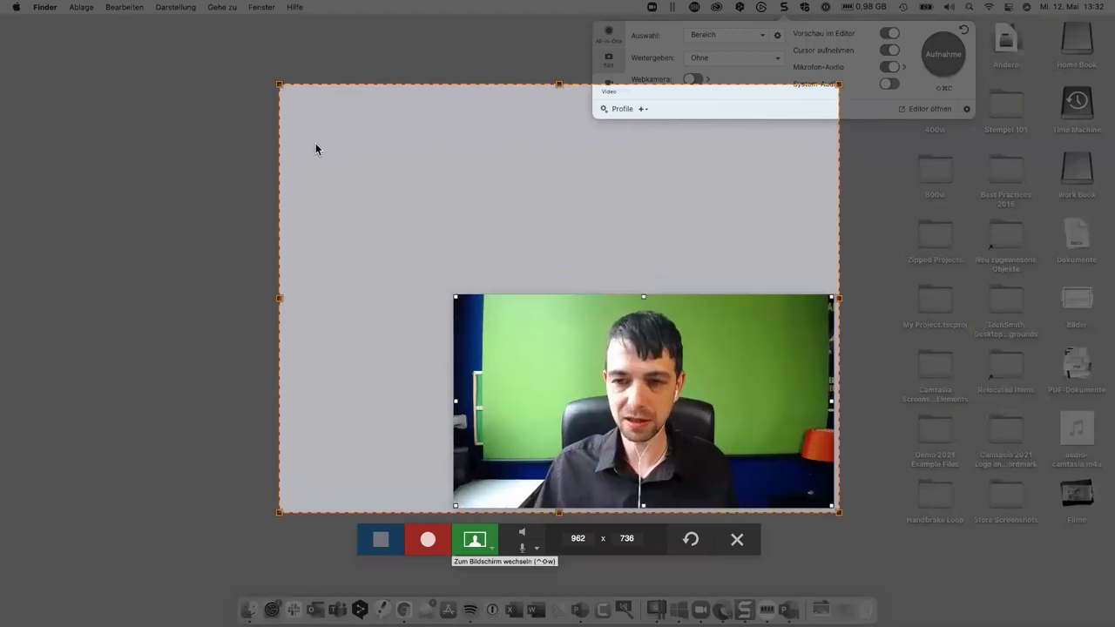
pyautogui.moveTo(635, 442); pyautogui.dragTo(505, 300)
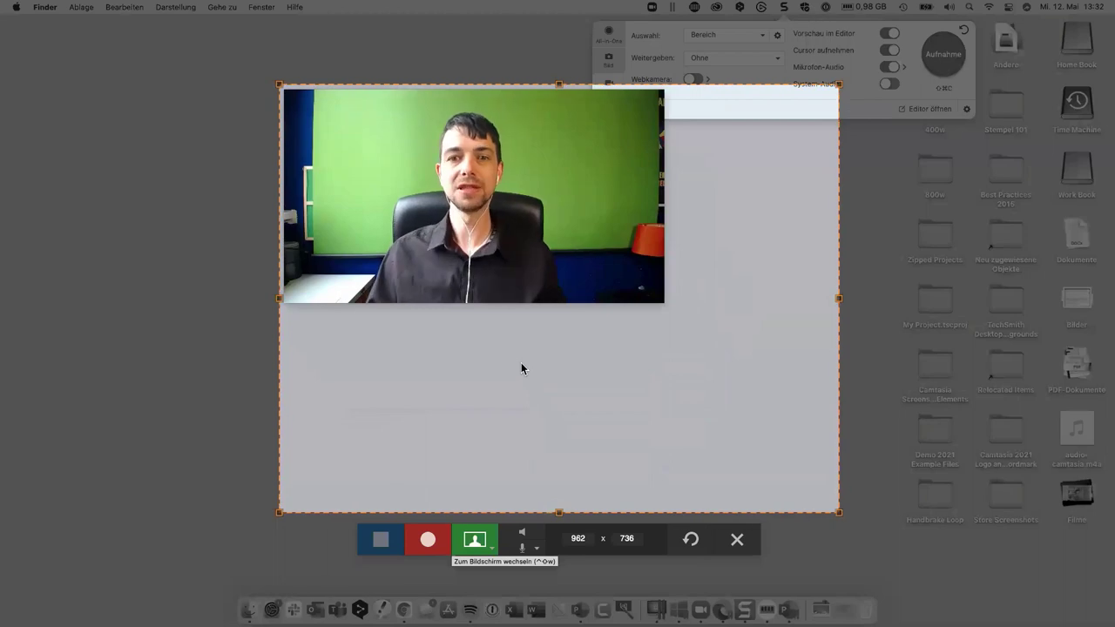
# - Record a short video clip with the webcam and save a frame of it as a PNG image
pyautogui.click(430, 540)
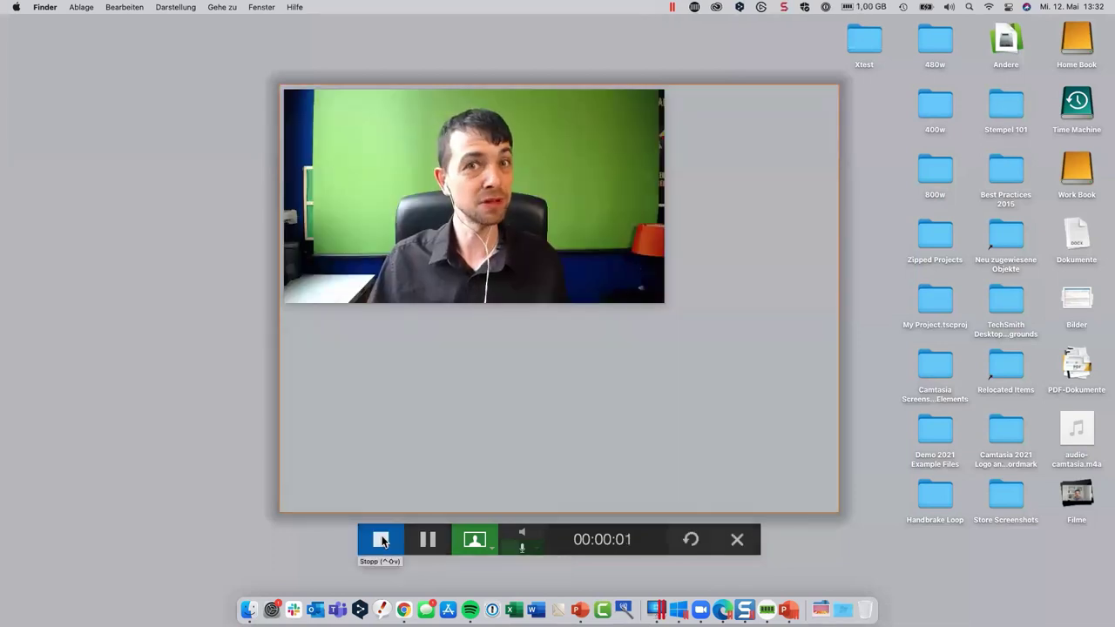
pyautogui.click(383, 542)
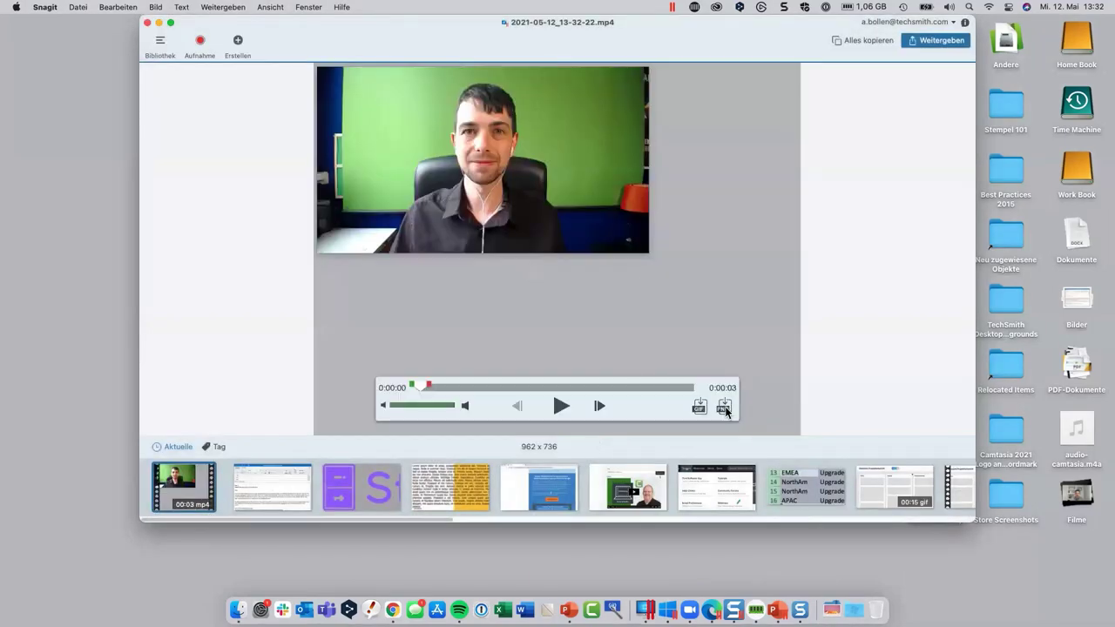
pyautogui.click(727, 410)
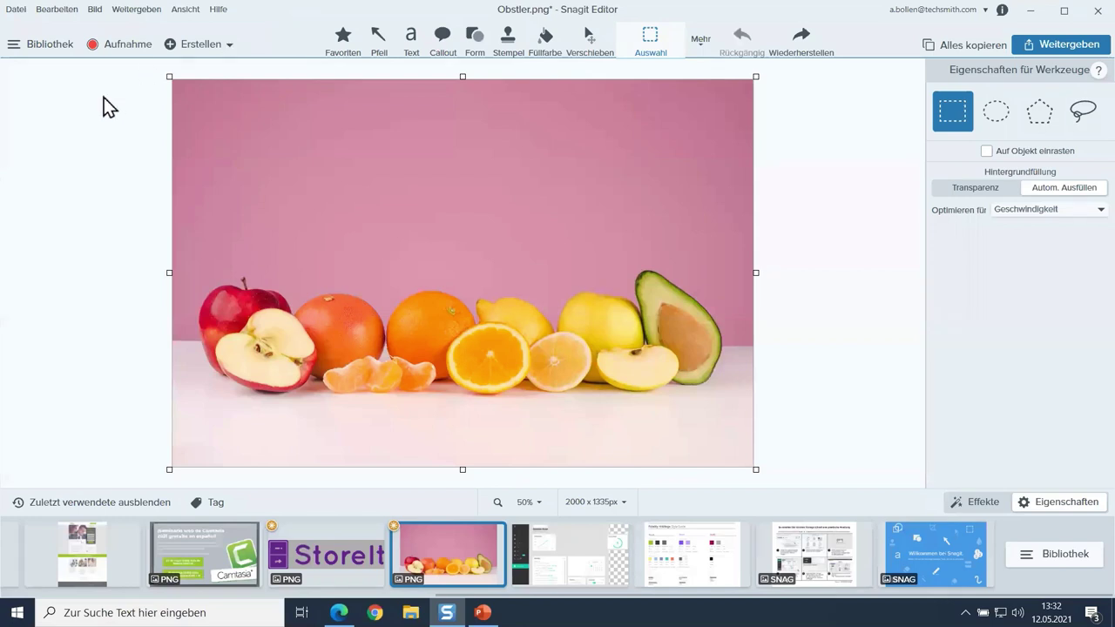
# - Switch to Snagit Editor on Windows, create a new image from the clipboard and crop its canvas to 606 x 280 px
pyautogui.click(63, 12)
pyautogui.moveTo(27, 19)
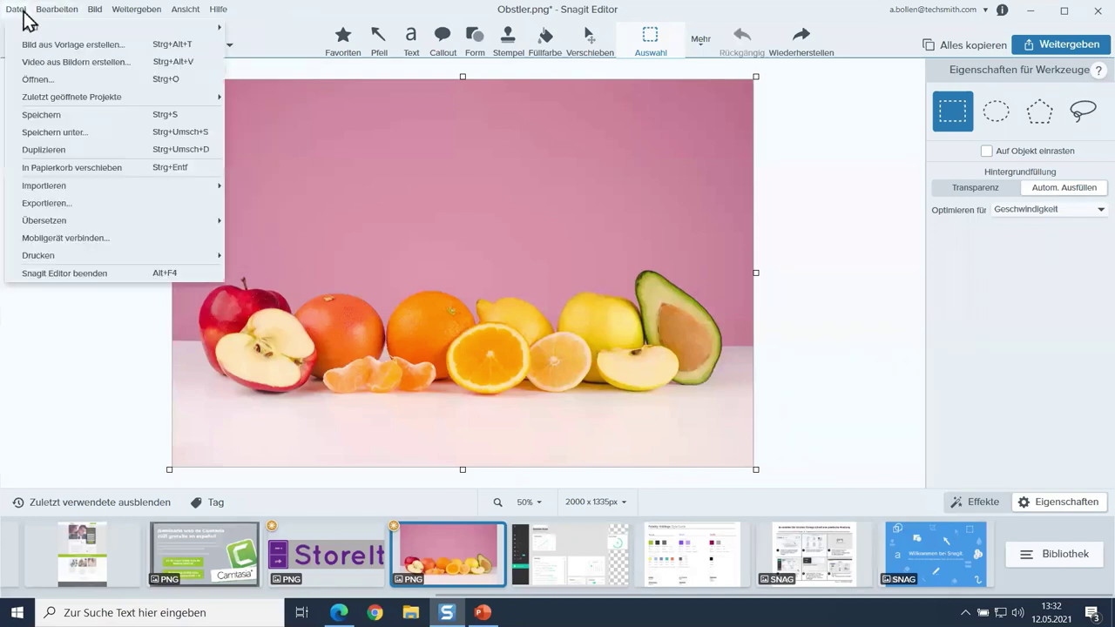
pyautogui.click(269, 29)
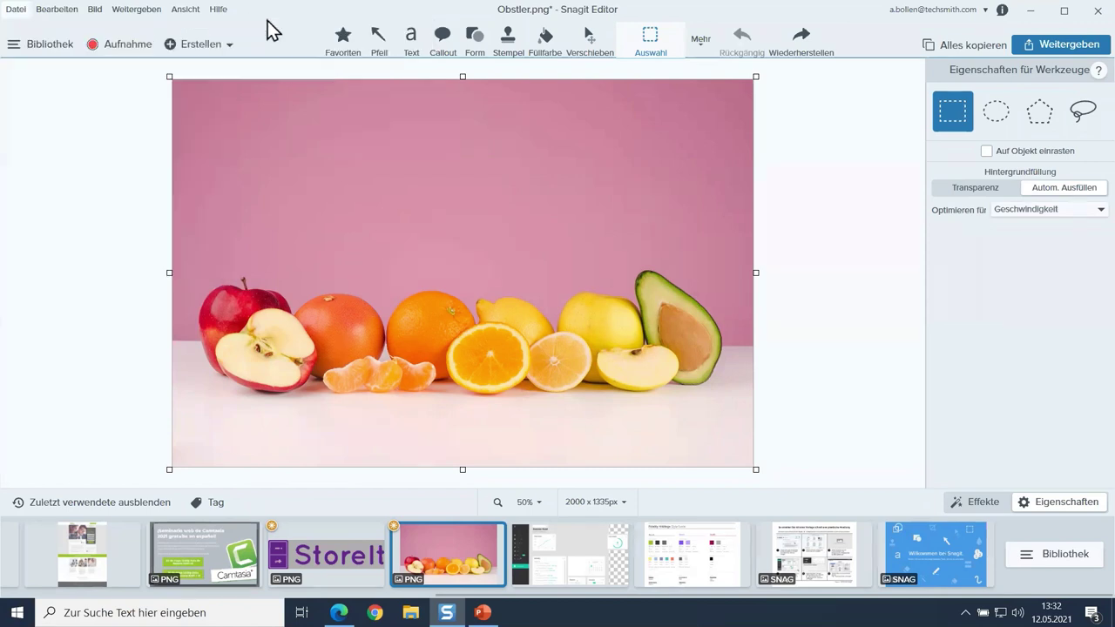
pyautogui.click(9, 12)
pyautogui.moveTo(187, 27)
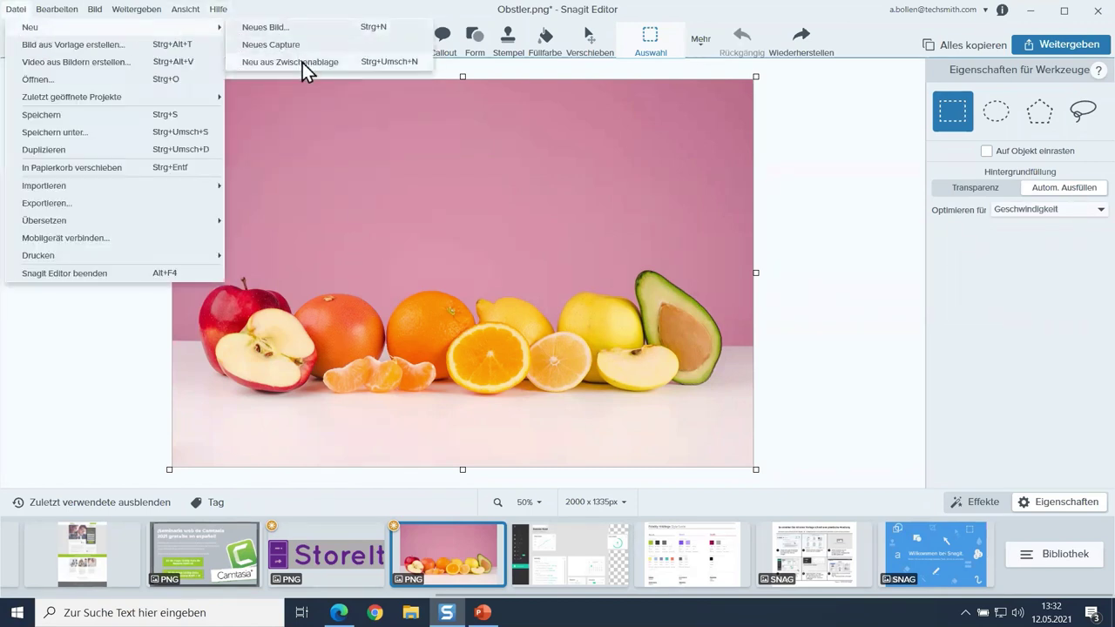
pyautogui.click(391, 63)
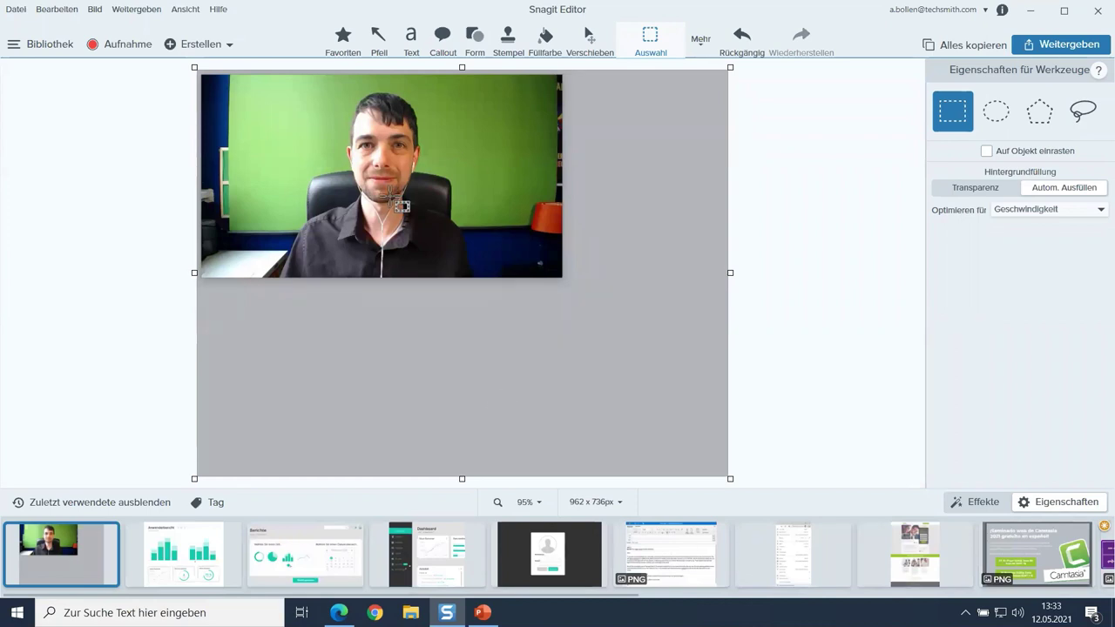
pyautogui.moveTo(728, 479); pyautogui.dragTo(532, 224)
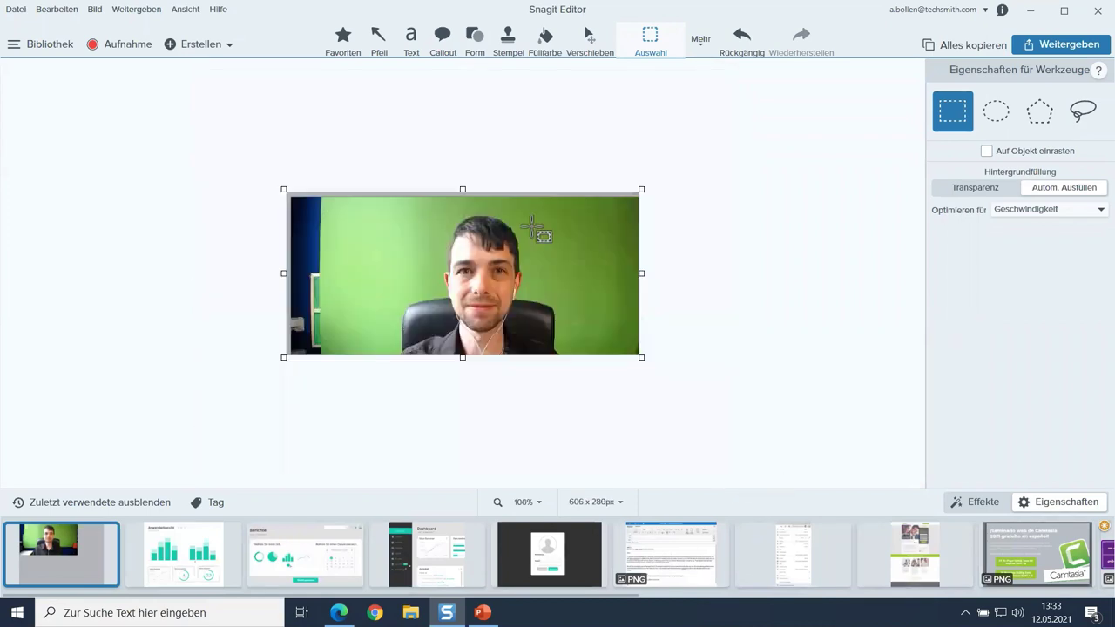
# - Trim the webcam image's canvas to 531 x 266 px, removing the dark strip and the grey border
pyautogui.moveTo(285, 273); pyautogui.dragTo(329, 266)
pyautogui.moveTo(464, 192); pyautogui.dragTo(464, 204)
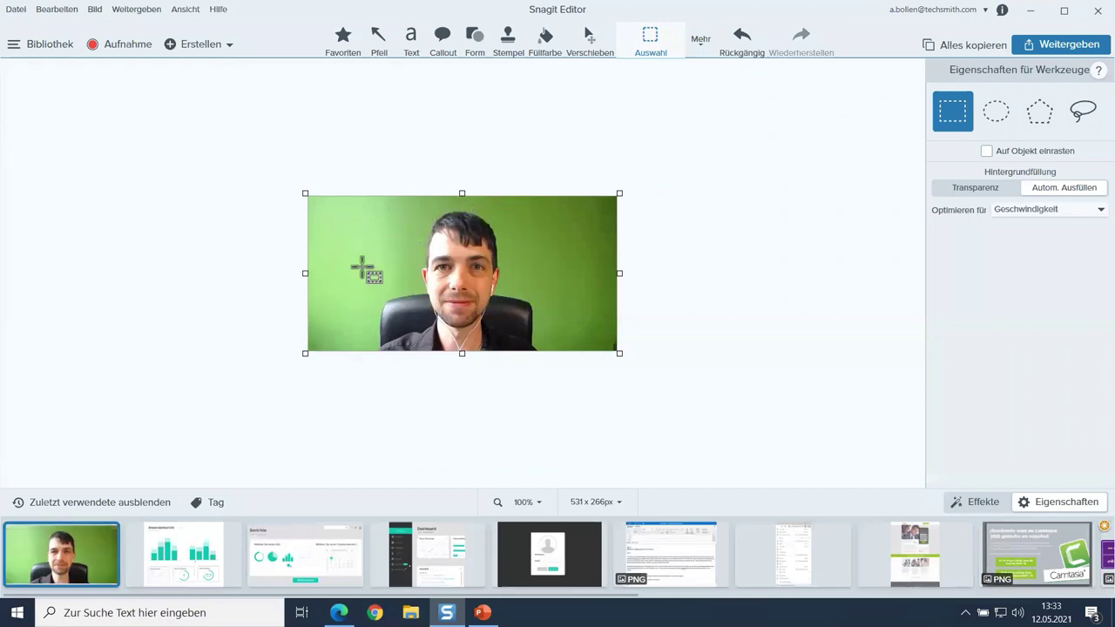
# - Select the green wall around the person with the Magic Wand at tolerance 15 and delete it to transparency
pyautogui.click(701, 46)
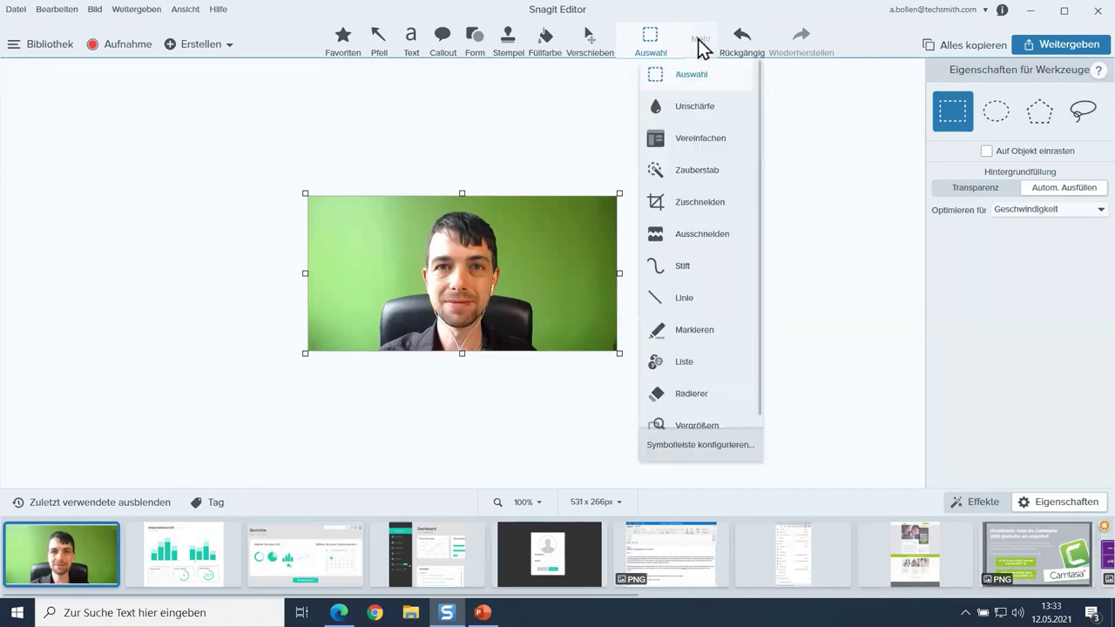
pyautogui.click(704, 171)
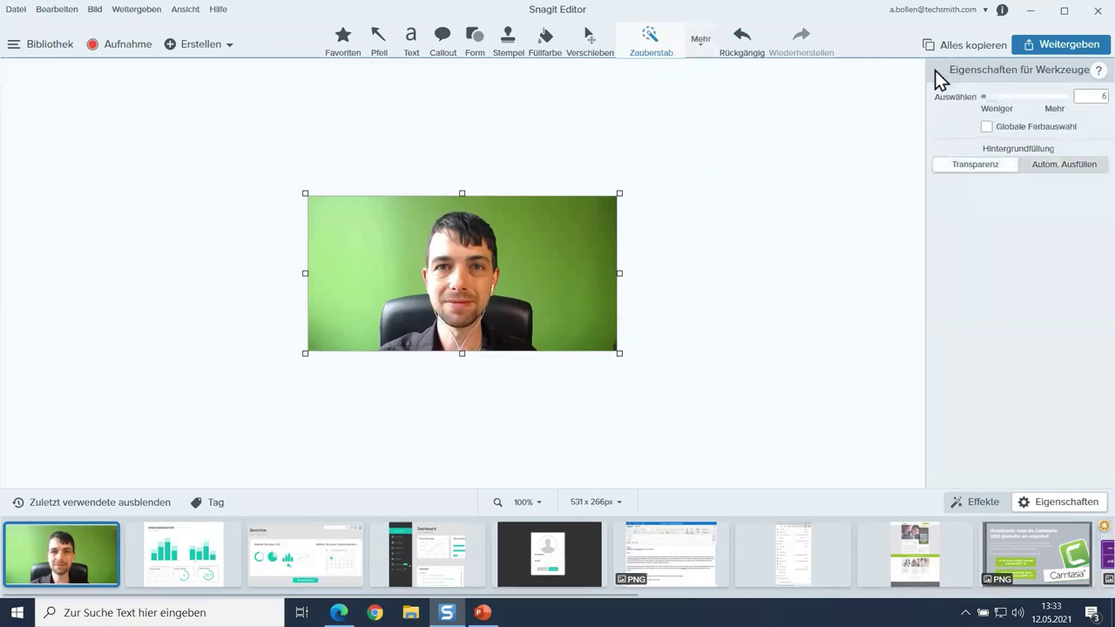
pyautogui.click(559, 225)
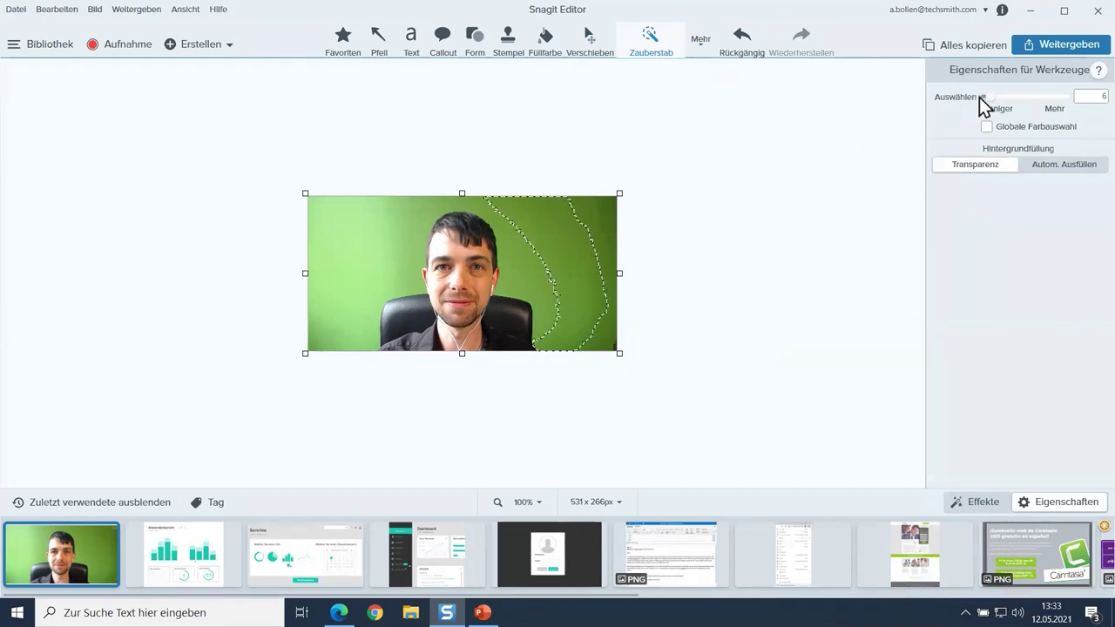
pyautogui.moveTo(983, 96); pyautogui.dragTo(996, 97)
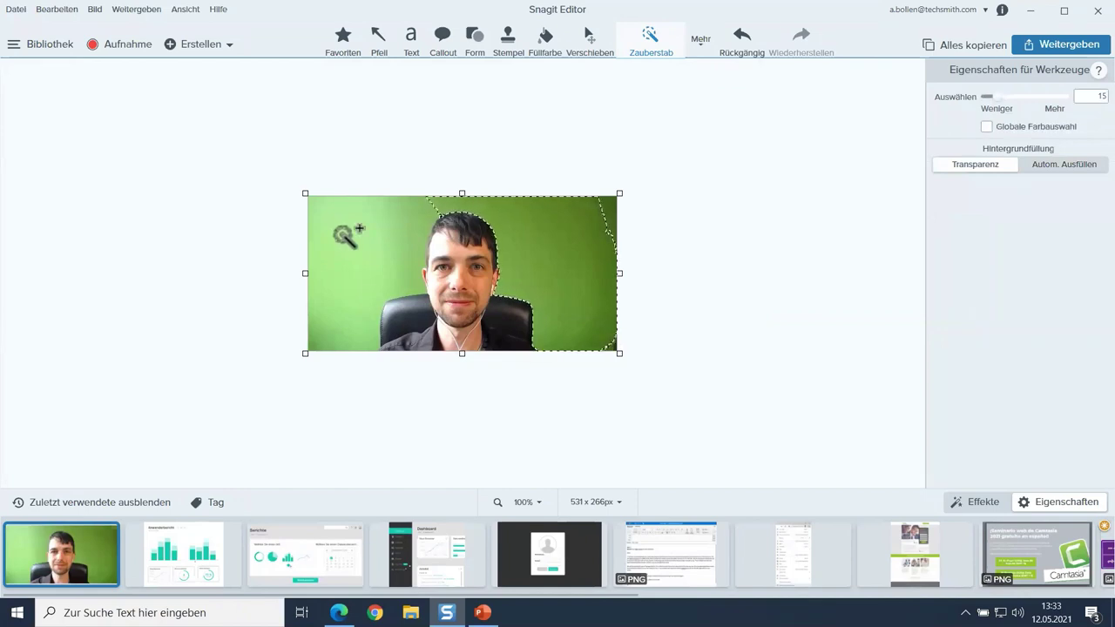
pyautogui.keyDown('shift'); pyautogui.click(344, 237); pyautogui.keyUp('shift')
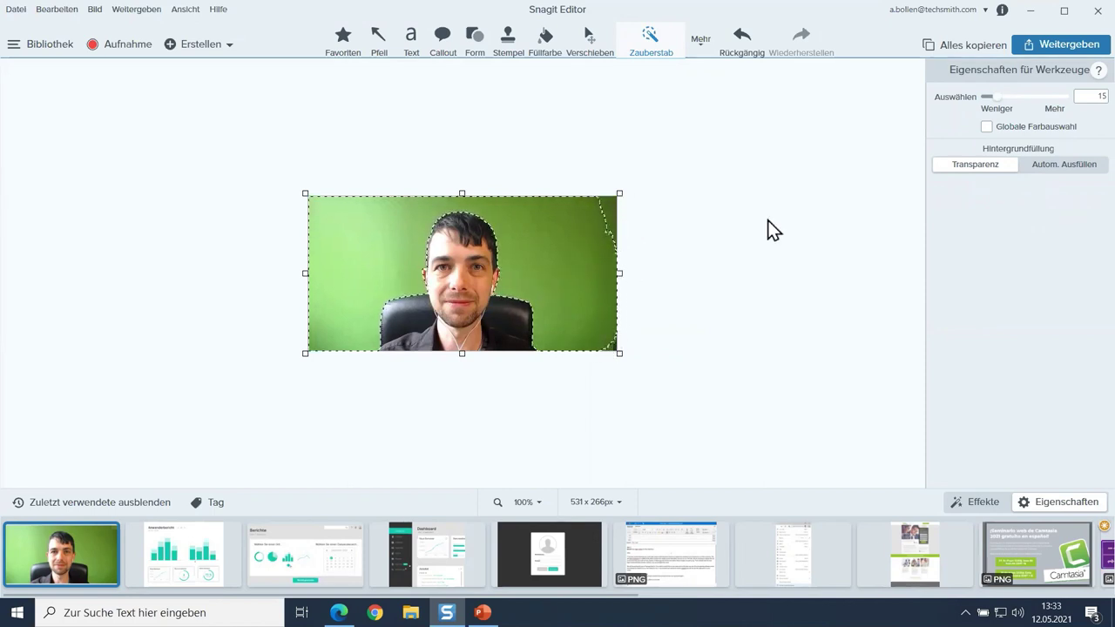
pyautogui.press('Delete')
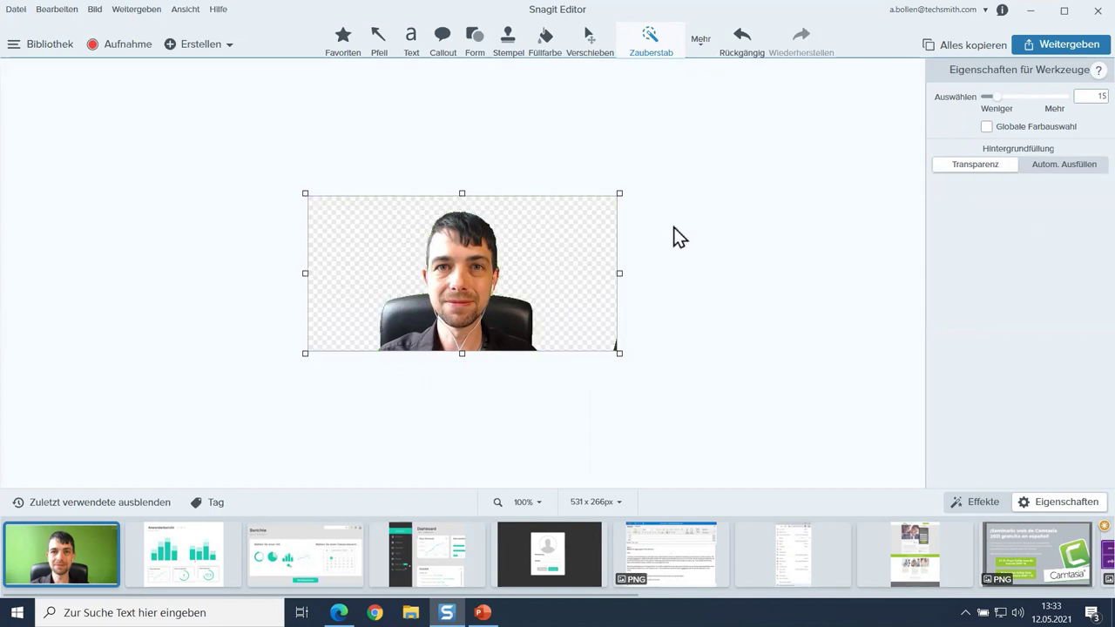
# - Narrow the canvas to 360 x 266 px around the person, and undo both this trim and the background removal
pyautogui.moveTo(619, 271); pyautogui.dragTo(576, 272)
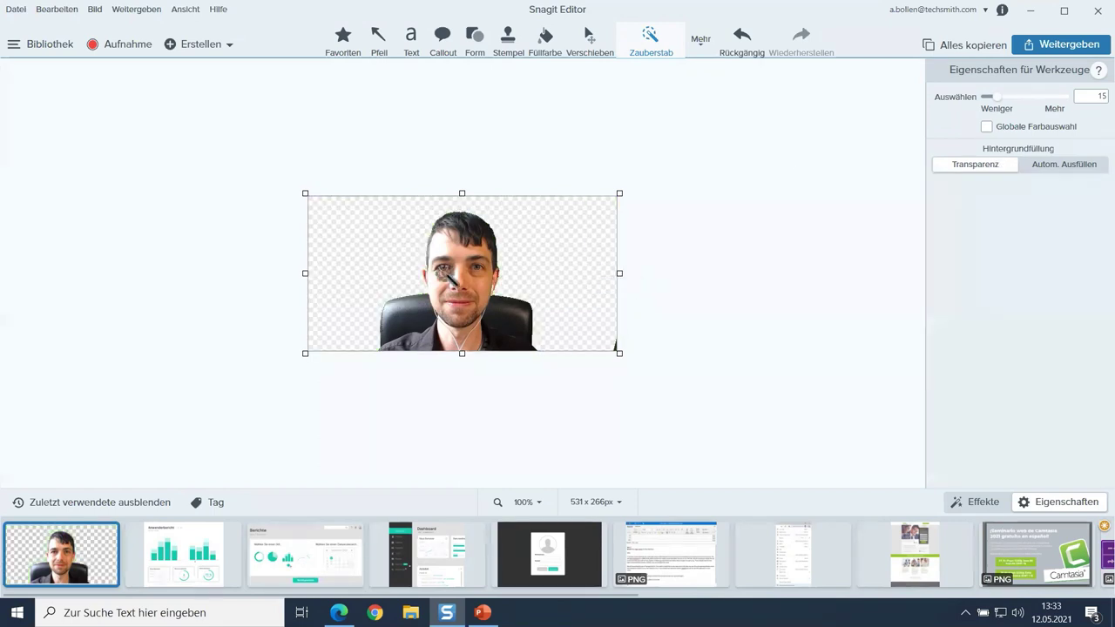
pyautogui.moveTo(327, 272); pyautogui.dragTo(410, 272)
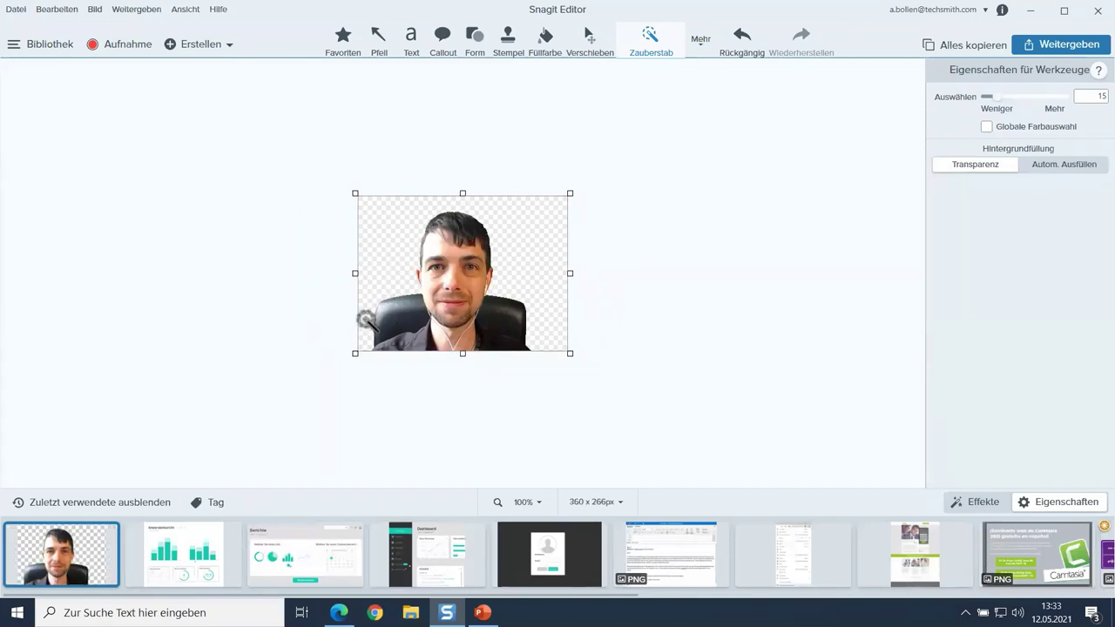
pyautogui.click(743, 36)
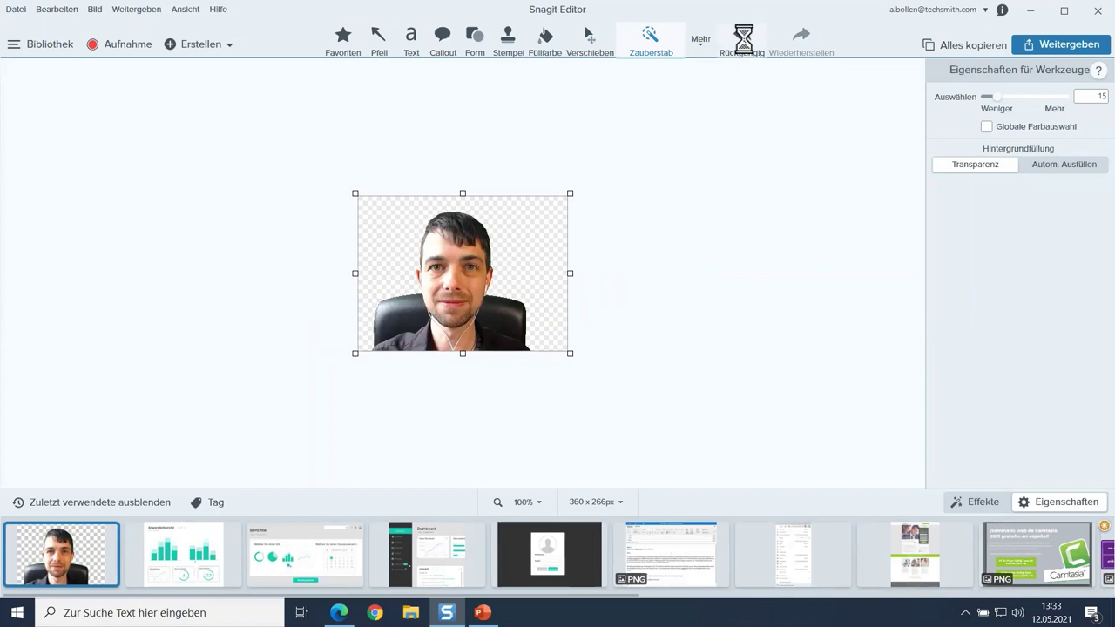
pyautogui.click(742, 37)
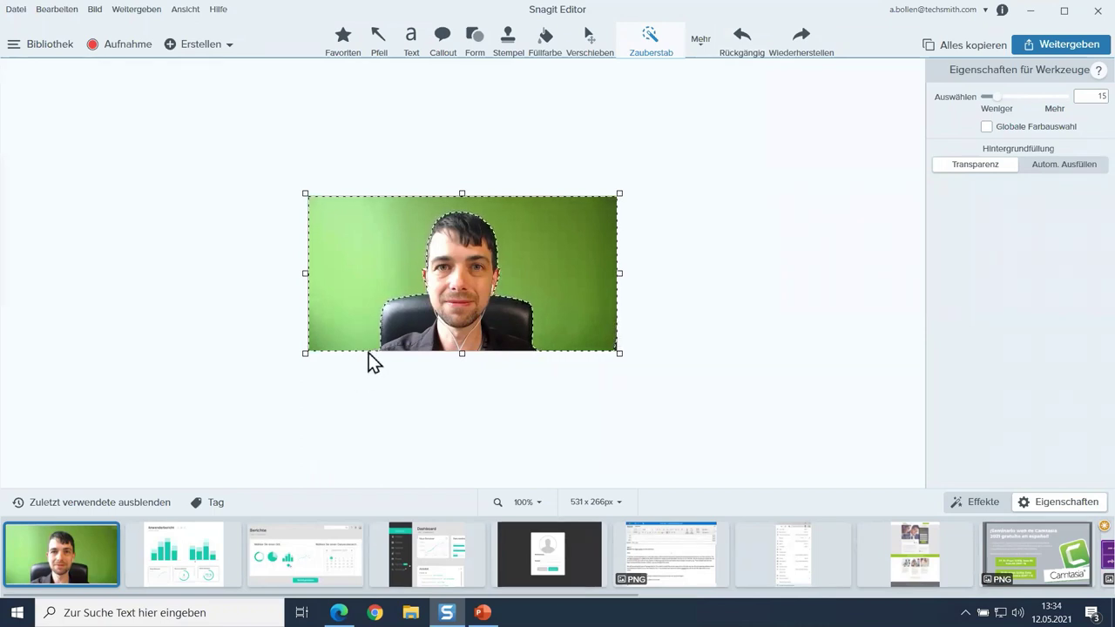
# - Outline the person and chair with a freehand selection at 125% zoom, and try the snap-to-object option on it
pyautogui.click(701, 42)
pyautogui.click(695, 75)
pyautogui.press('Escape')
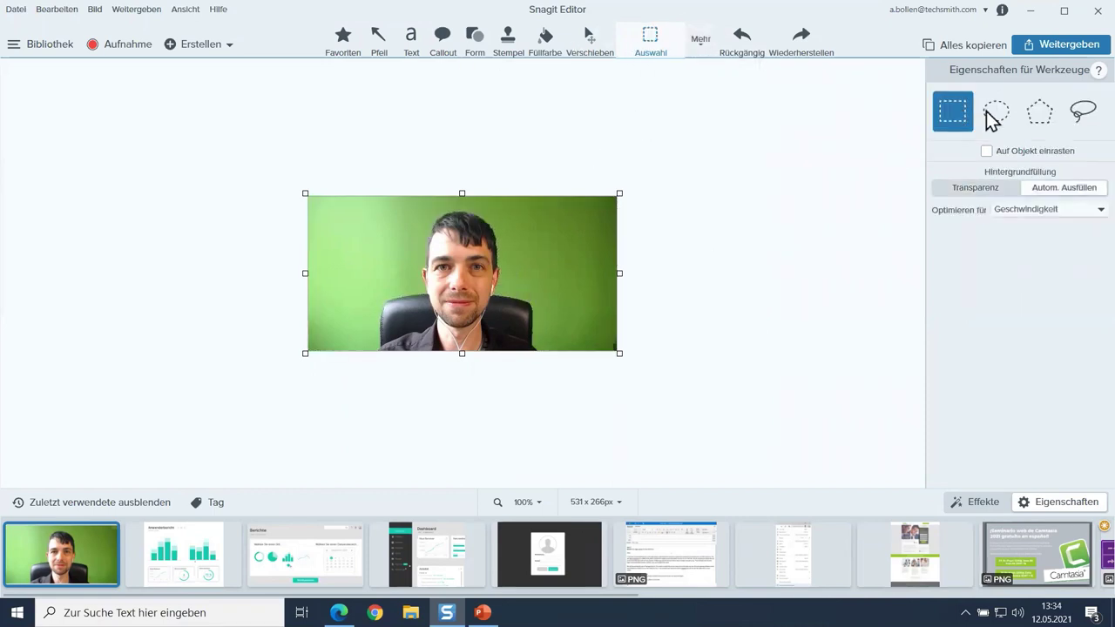
pyautogui.click(1082, 111)
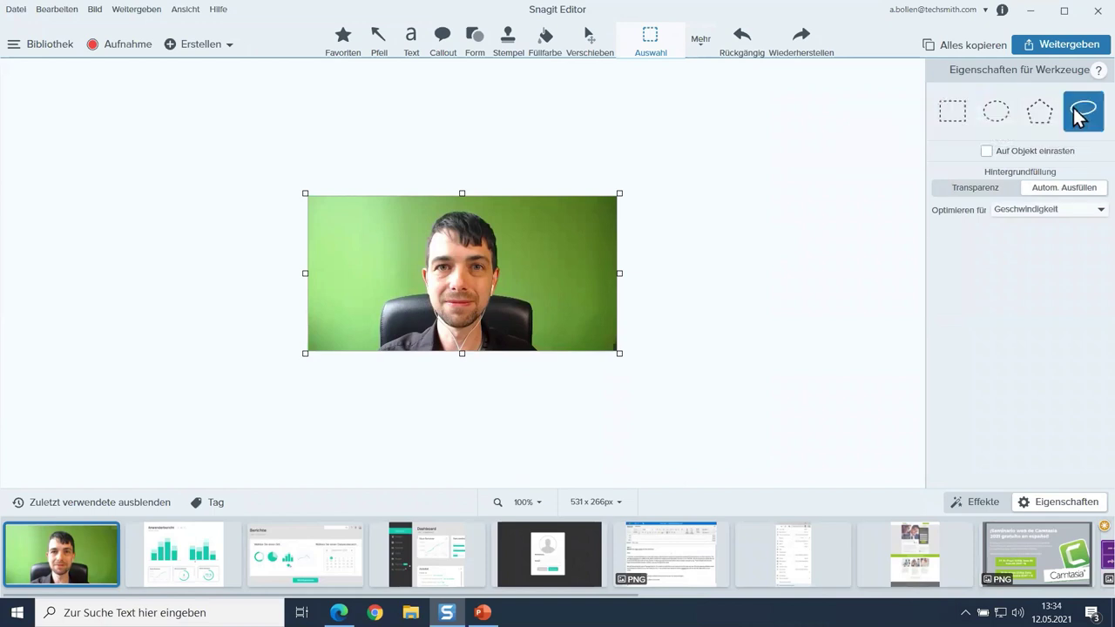
pyautogui.click(523, 502)
pyautogui.click(515, 447)
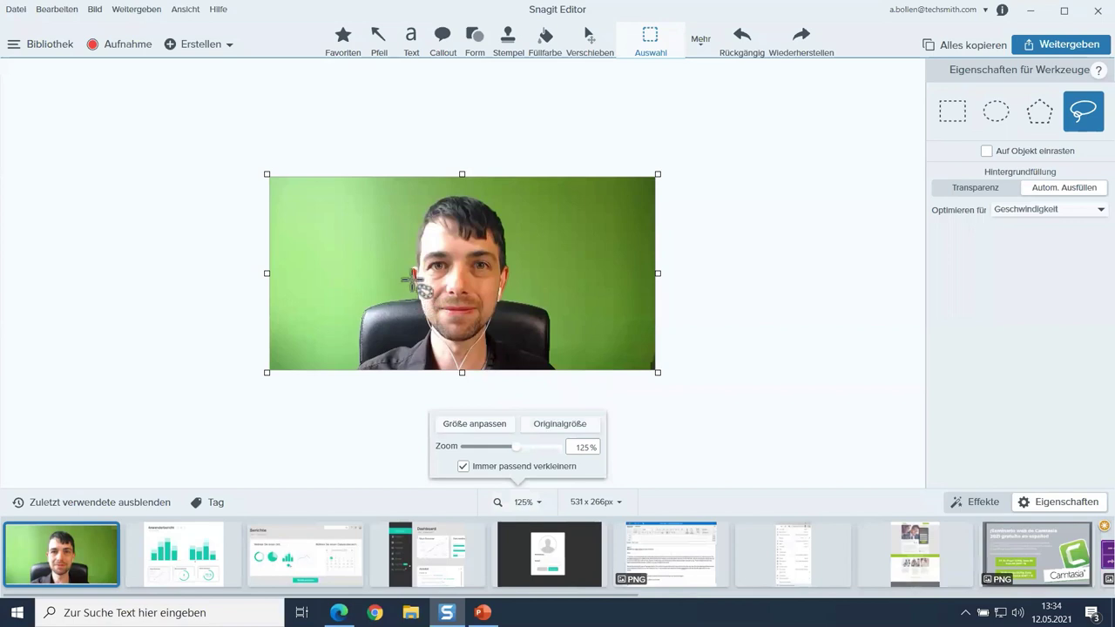
pyautogui.moveTo(409, 279)
pyautogui.mouseDown()
pyautogui.moveTo(413, 230)
pyautogui.moveTo(447, 181)
pyautogui.moveTo(547, 215)
pyautogui.moveTo(528, 263)
pyautogui.moveTo(530, 313)
pyautogui.moveTo(576, 375)
pyautogui.moveTo(381, 393)
pyautogui.moveTo(353, 357)
pyautogui.mouseUp()
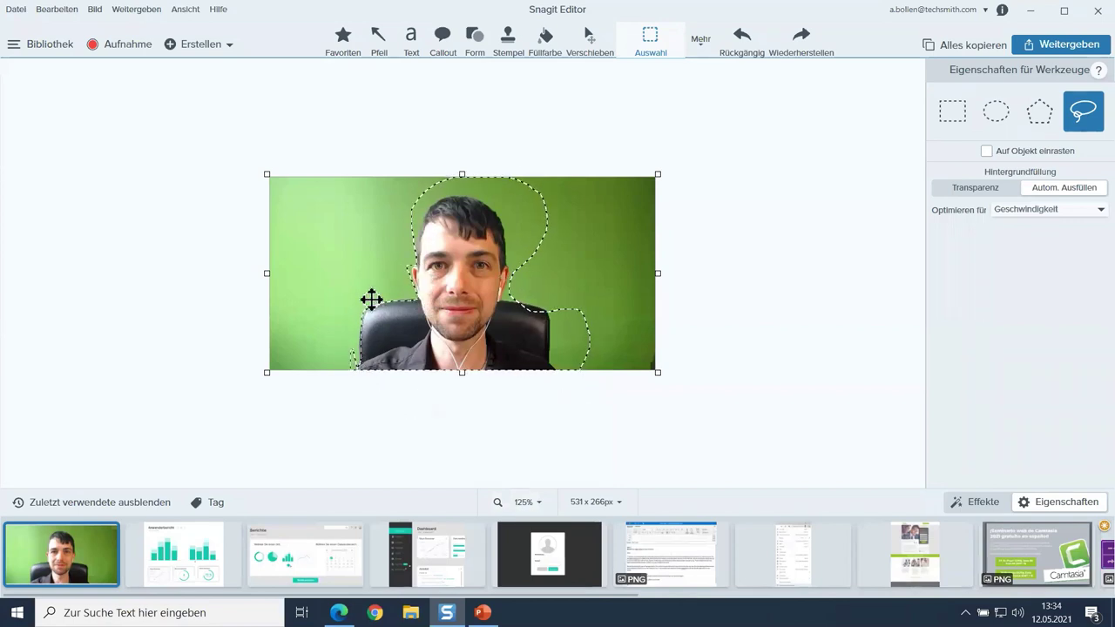
pyautogui.click(988, 152)
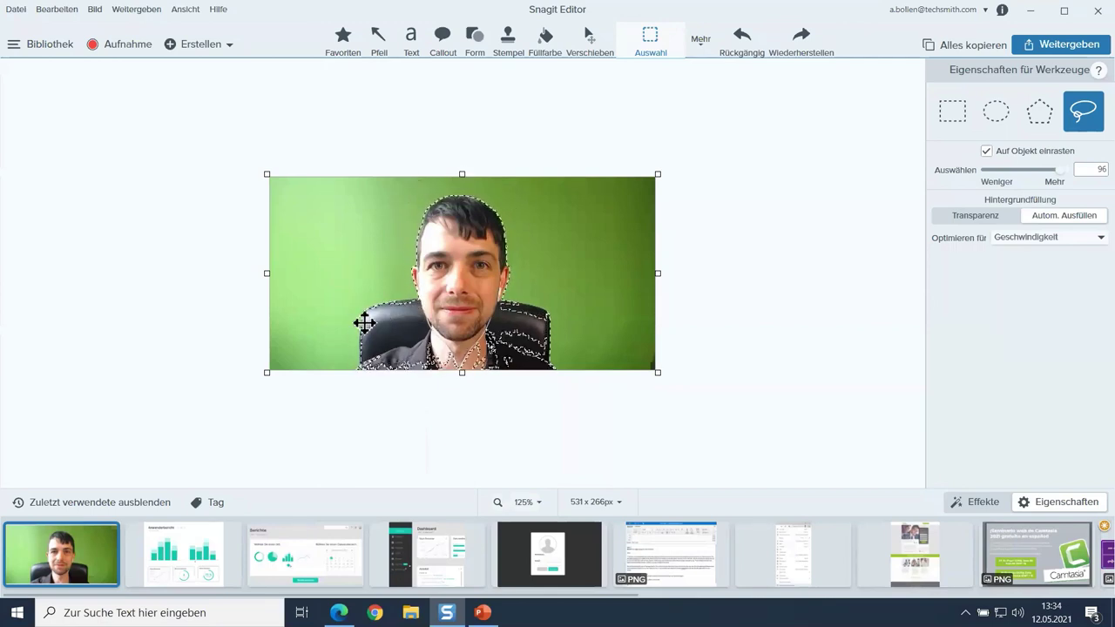
pyautogui.click(988, 152)
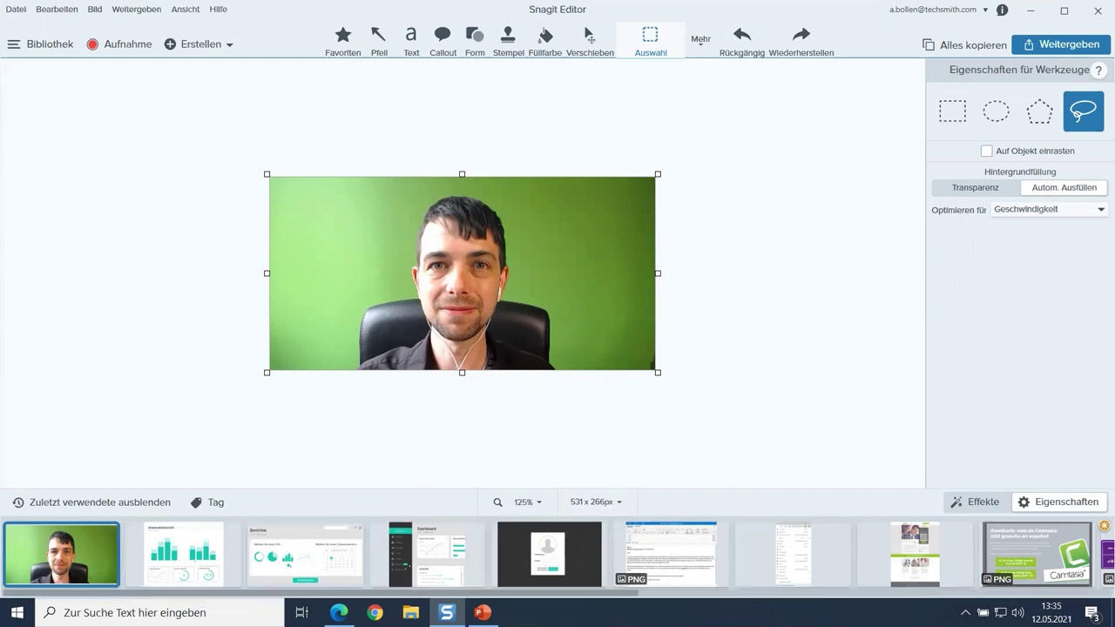
# - Open the ES-Example.png image from the recent captures
pyautogui.scroll(-5, 713, 554)
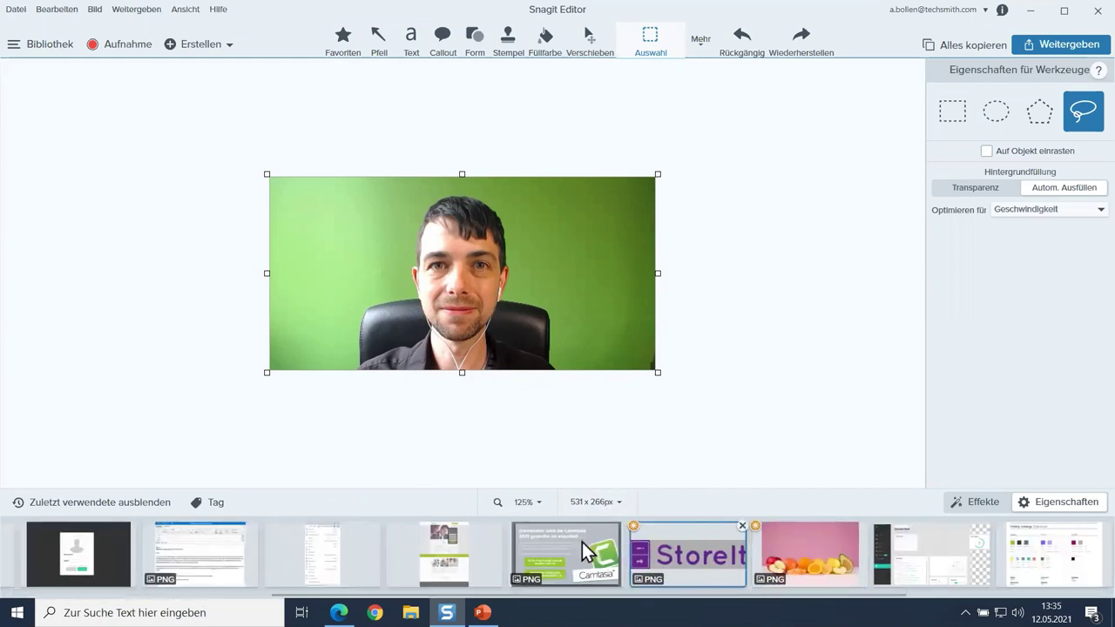
pyautogui.click(572, 540)
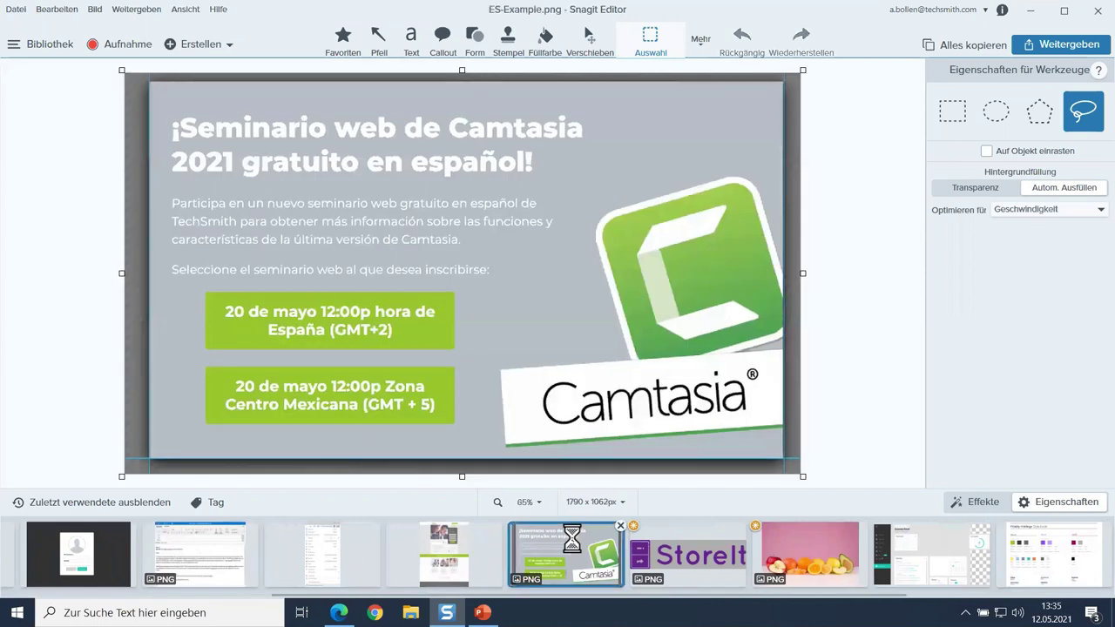
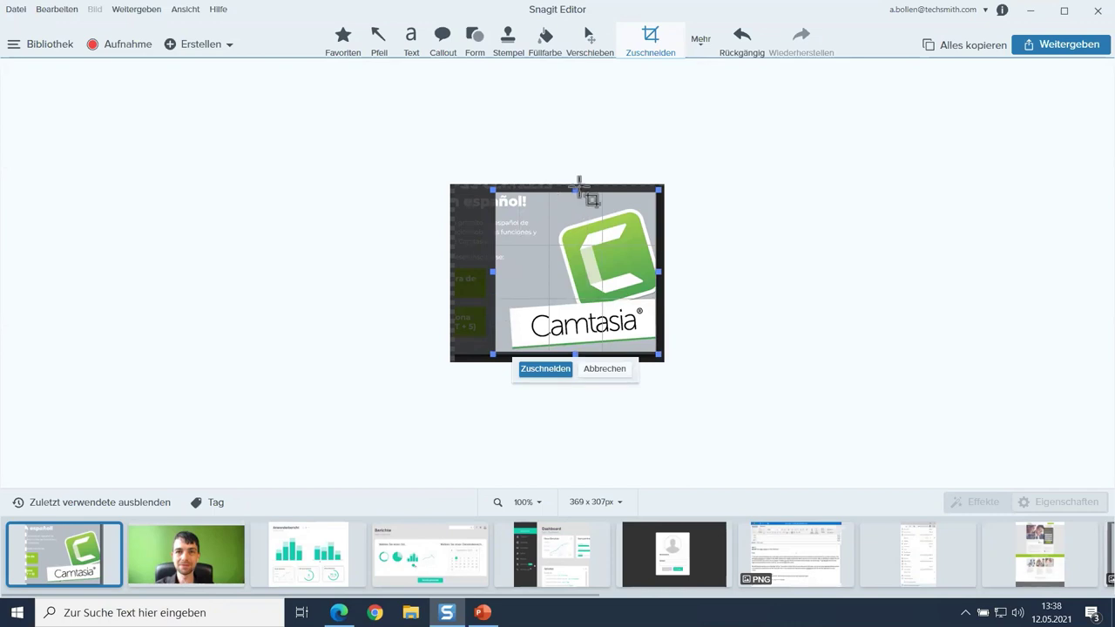
# - Crop the Camtasia logo capture to 275 x 264 px and erase the leftover text beside the logo using a rectangular selection with auto-fill
pyautogui.moveTo(575, 189); pyautogui.dragTo(575, 195)
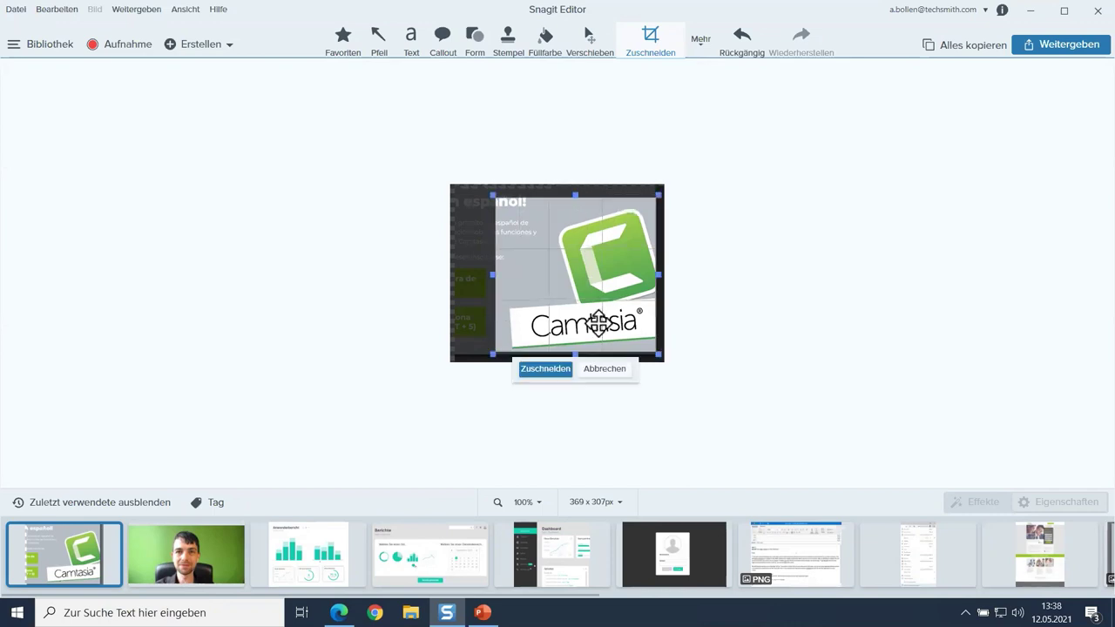
pyautogui.click(547, 370)
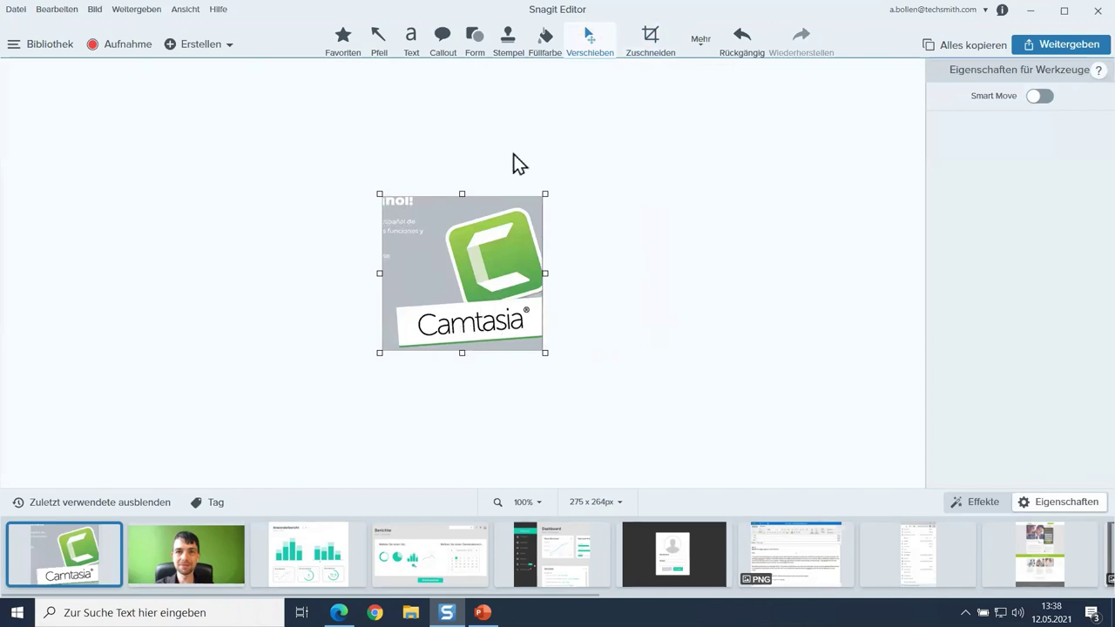
pyautogui.click(694, 42)
pyautogui.click(678, 77)
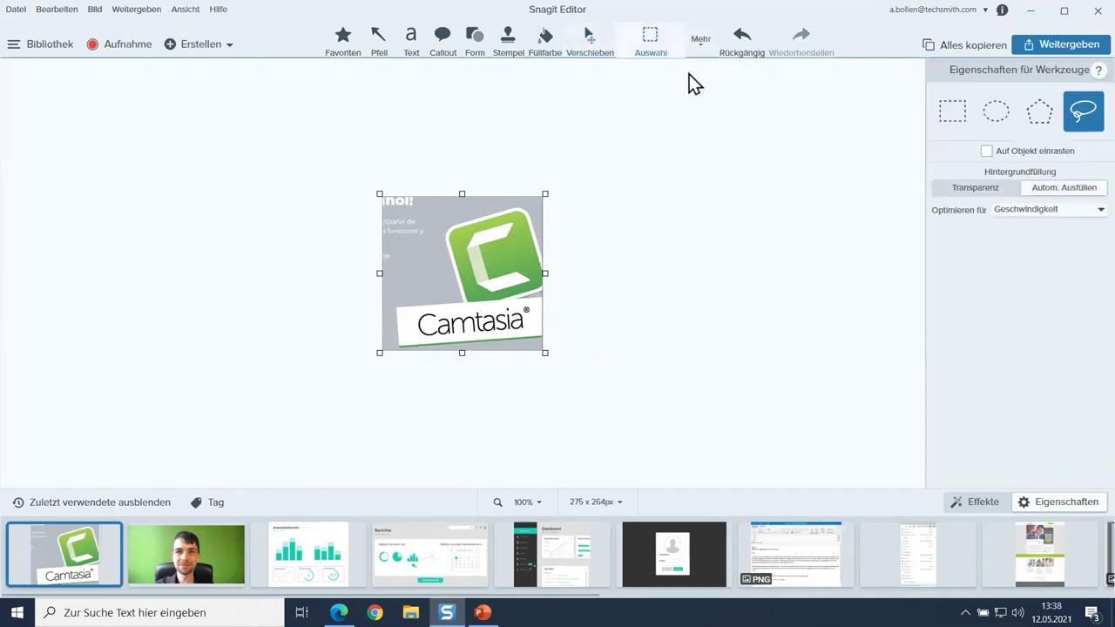
pyautogui.click(958, 112)
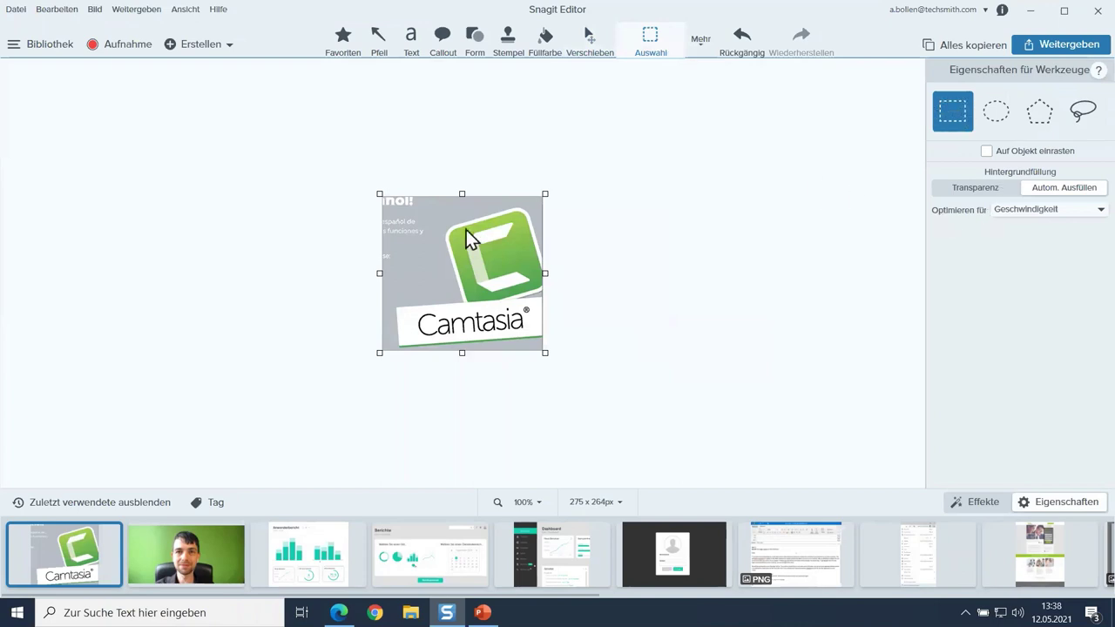
pyautogui.moveTo(440, 282); pyautogui.dragTo(358, 171)
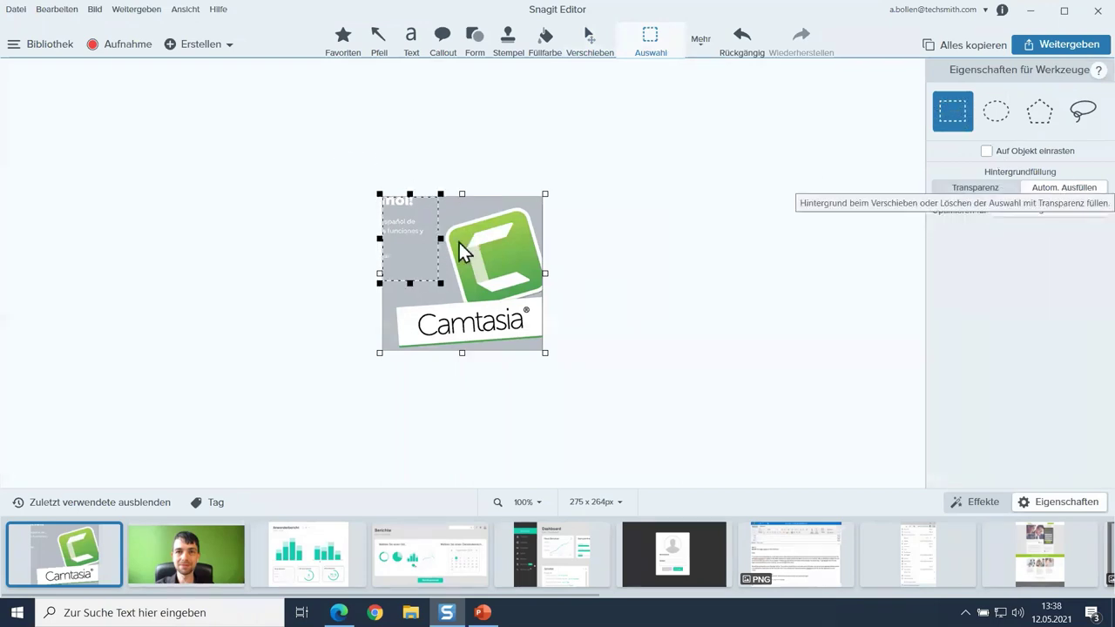
pyautogui.press('Delete')
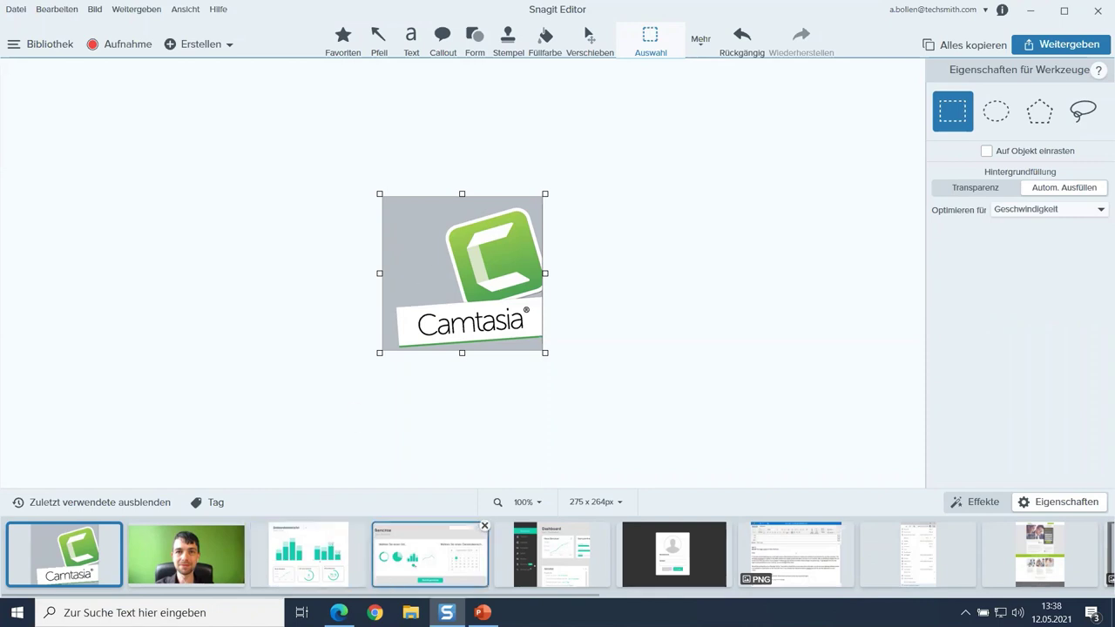
# - Open the Fidelity Holdings web page capture and cut out a thin horizontal band just above the green banner
pyautogui.scroll(-3, 729, 558)
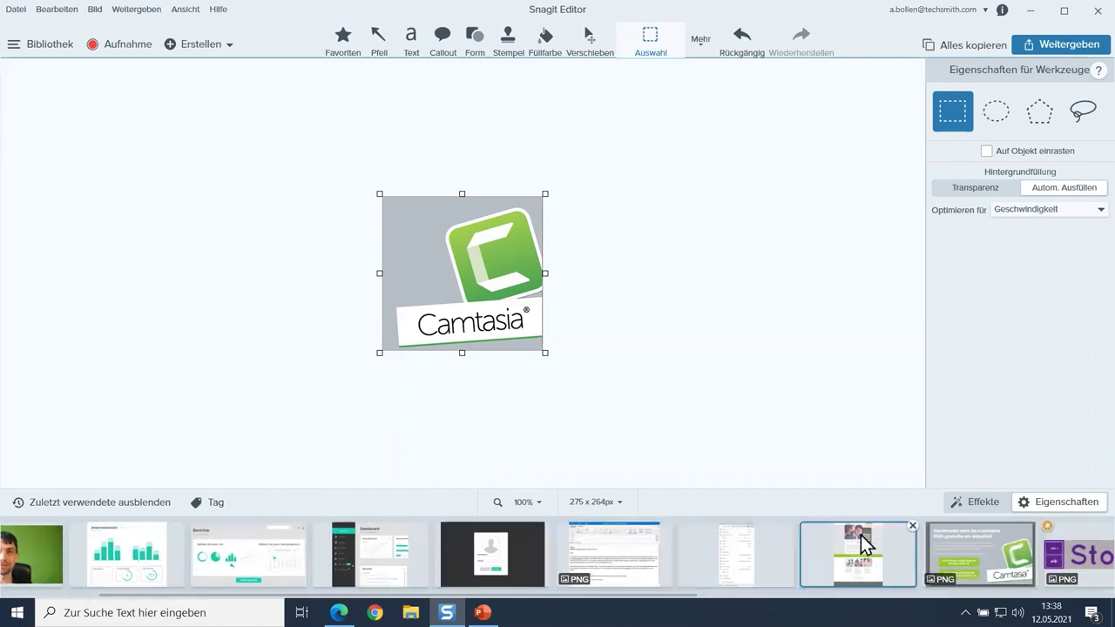
pyautogui.click(862, 542)
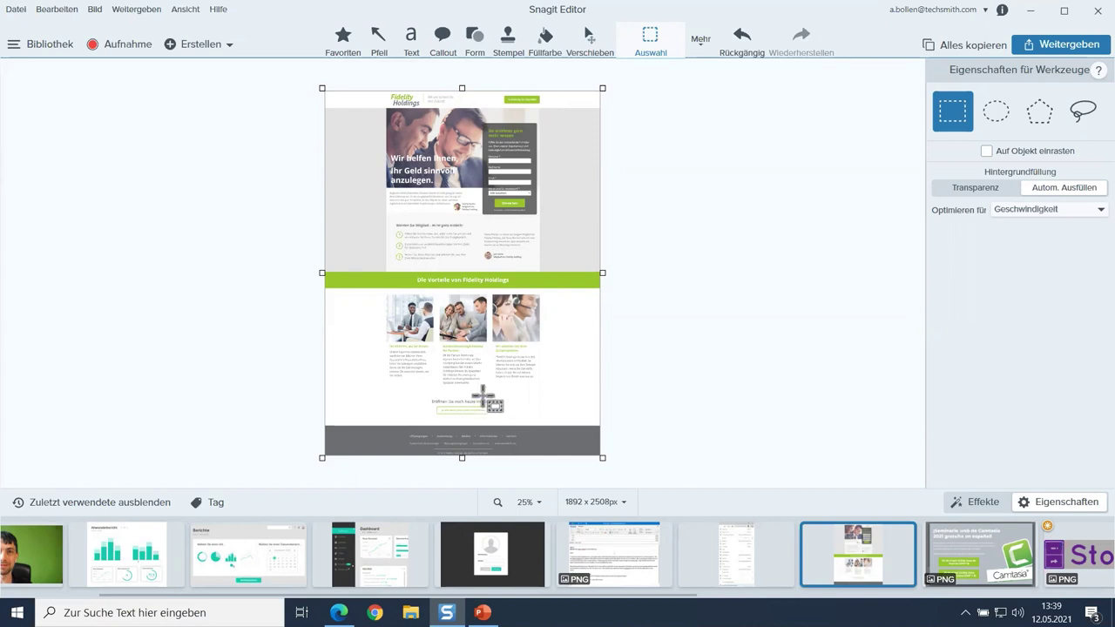
pyautogui.click(700, 43)
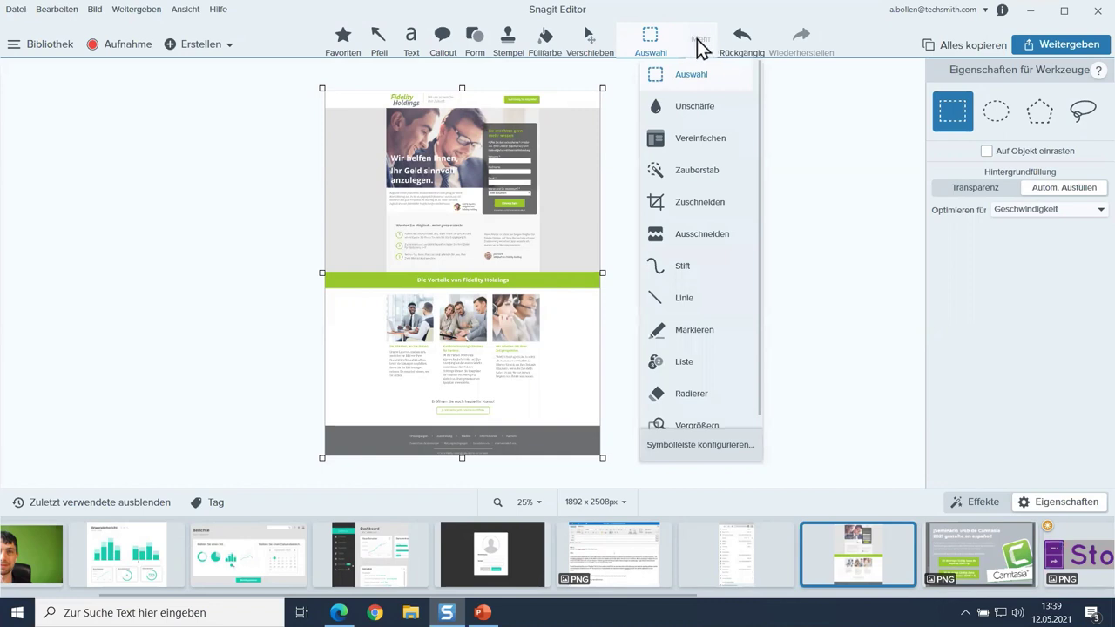
pyautogui.click(687, 235)
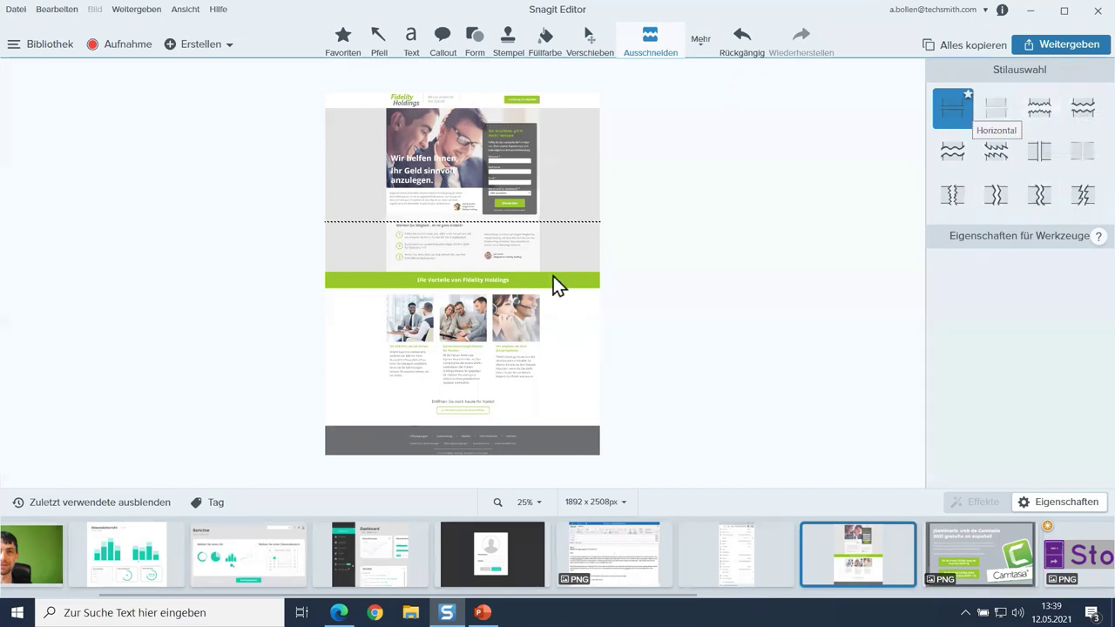
pyautogui.moveTo(554, 270); pyautogui.dragTo(555, 265)
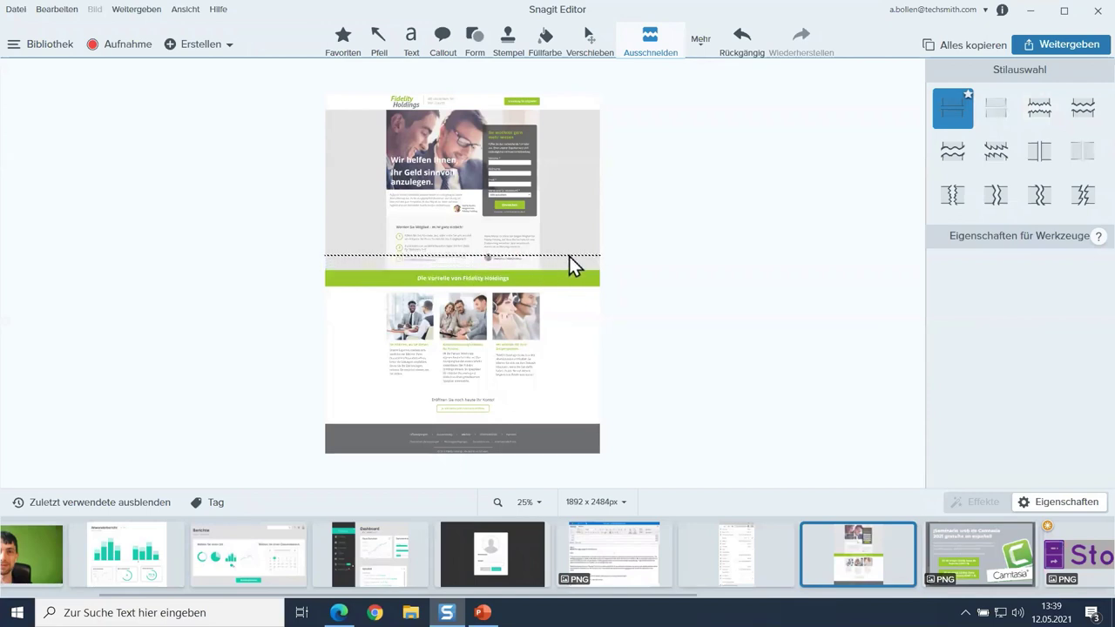
# - Cut out the band from below the form section through the upper part of the three photos, using a torn-edge horizontal style
pyautogui.click(1049, 108)
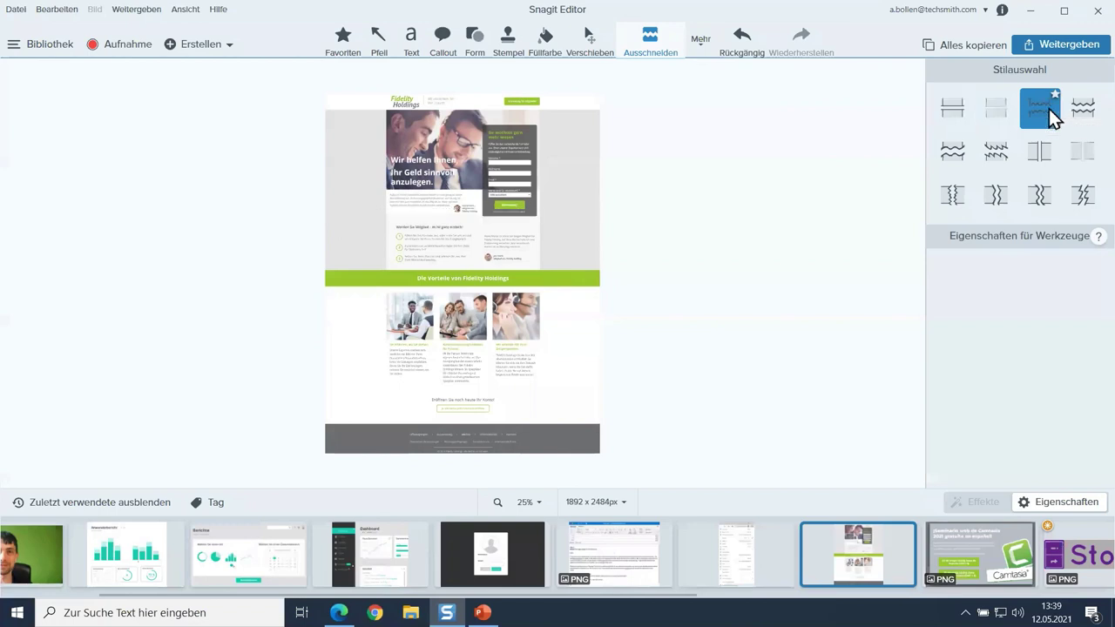
pyautogui.click(557, 218)
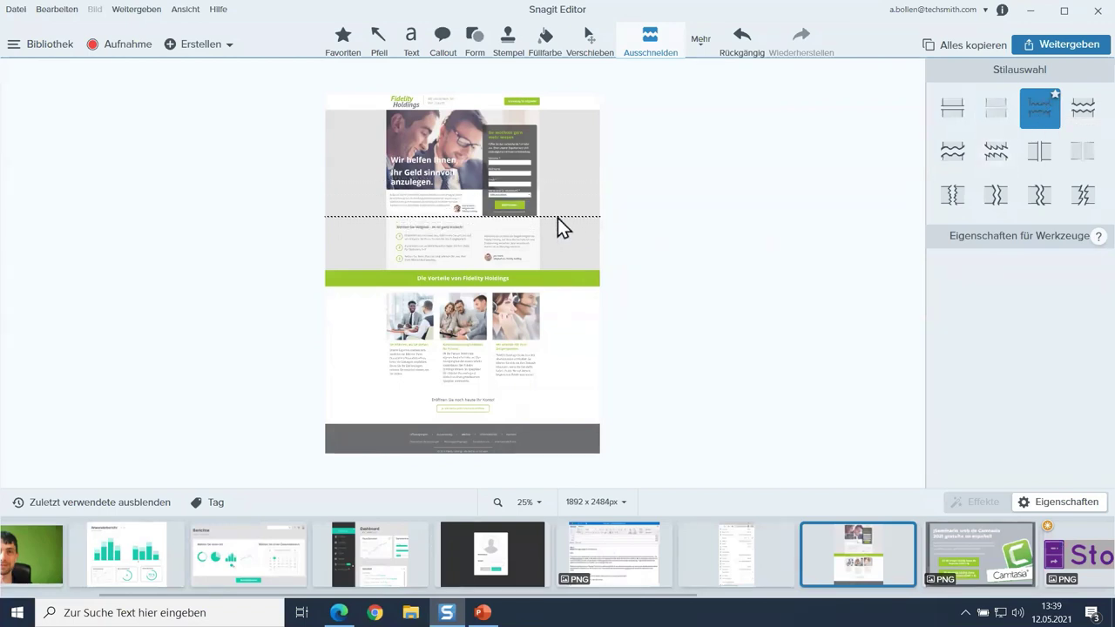
pyautogui.moveTo(557, 221)
pyautogui.mouseDown()
pyautogui.moveTo(542, 360)
pyautogui.moveTo(552, 328)
pyautogui.mouseUp()
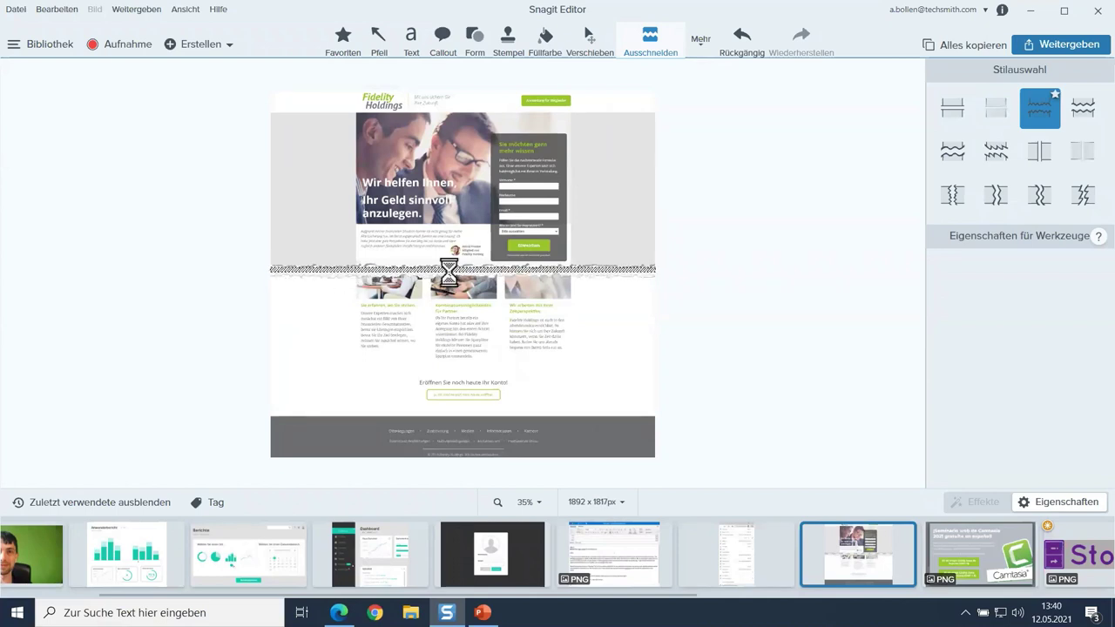
pyautogui.moveTo(446, 272); pyautogui.dragTo(450, 277)
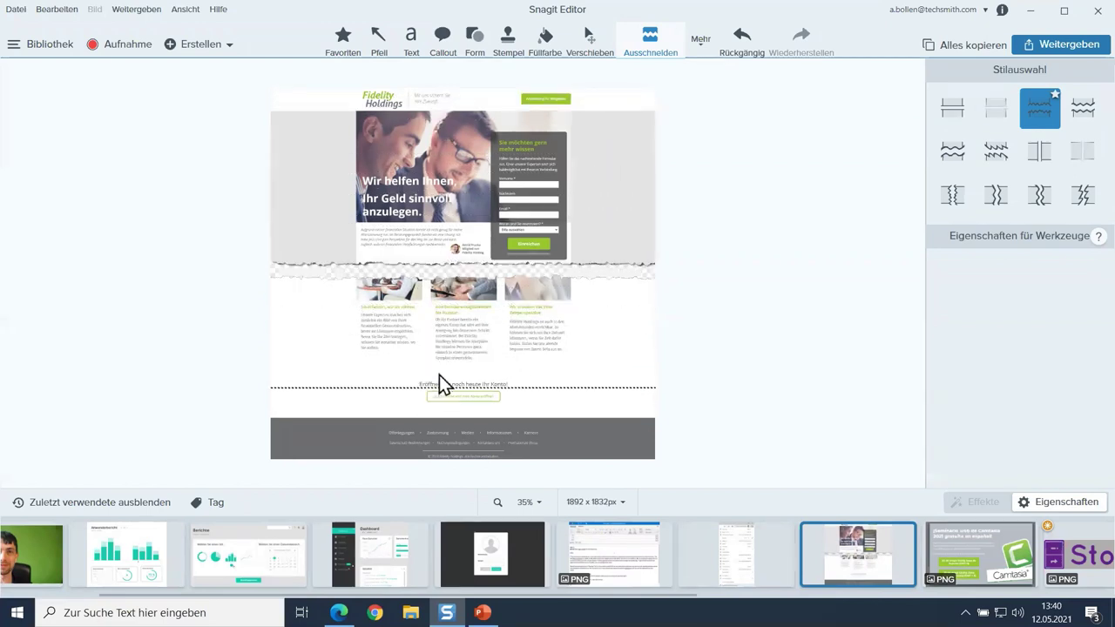
# - Draw a dotted double-headed arrow from the form's green button to the lower account button, coloured with the green sampled from the page header button
pyautogui.click(381, 40)
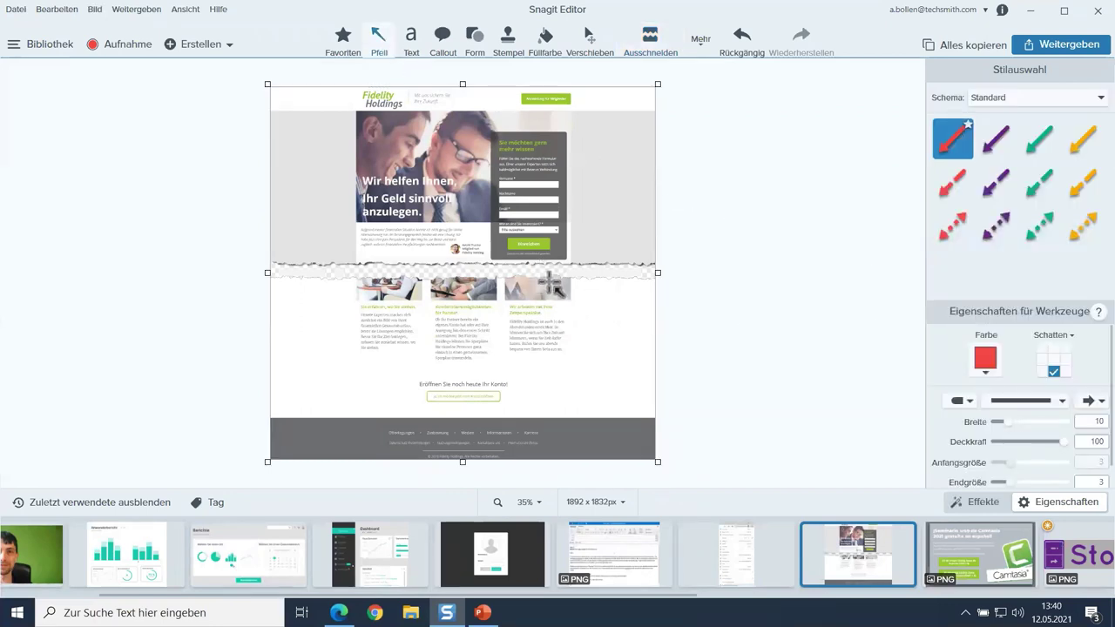
pyautogui.click(1038, 228)
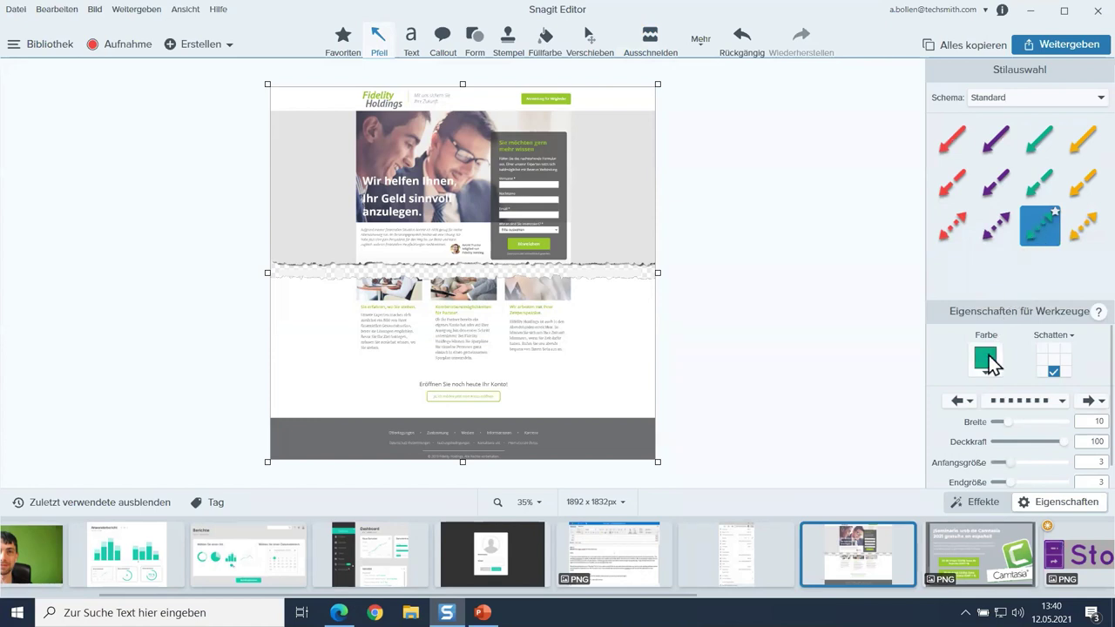
pyautogui.click(986, 357)
pyautogui.click(1037, 403)
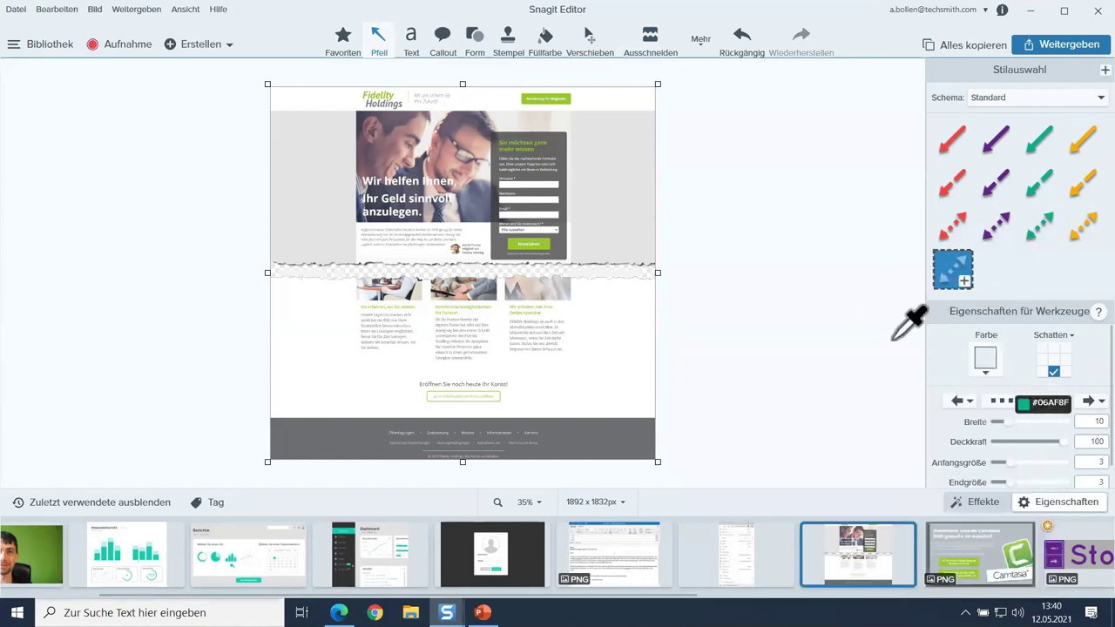
pyautogui.click(570, 99)
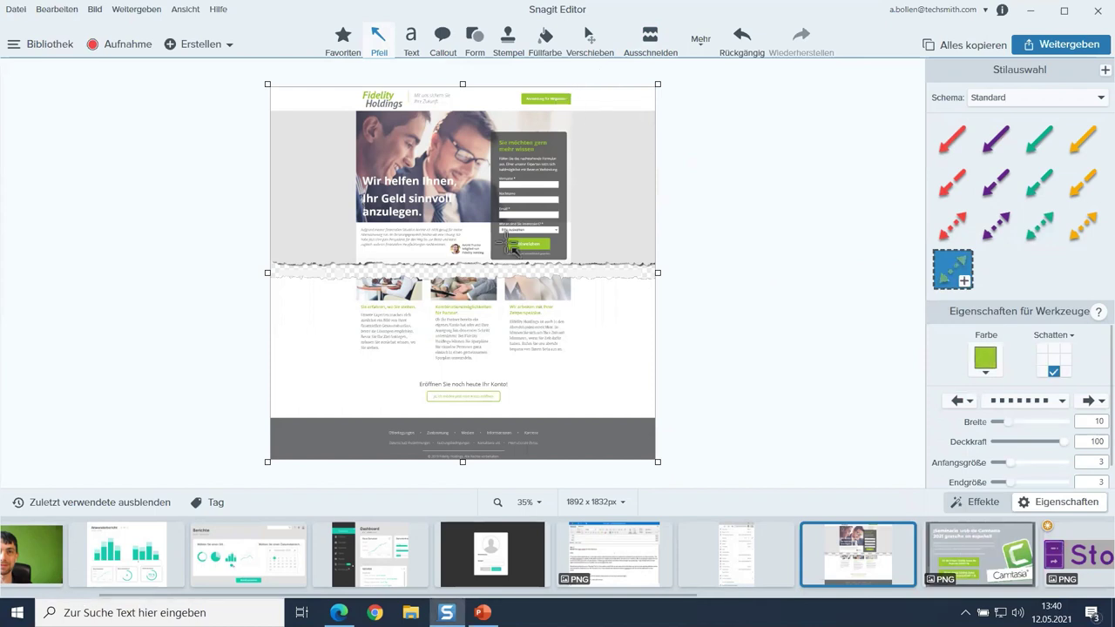
pyautogui.moveTo(512, 252); pyautogui.dragTo(479, 389)
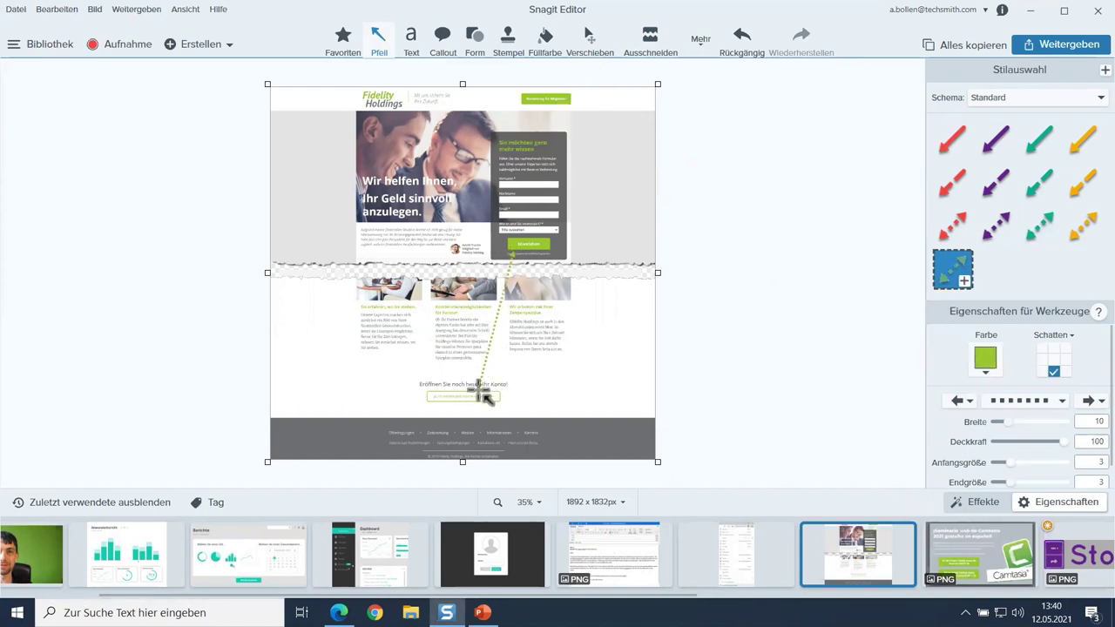
pyautogui.moveTo(494, 319); pyautogui.dragTo(502, 320)
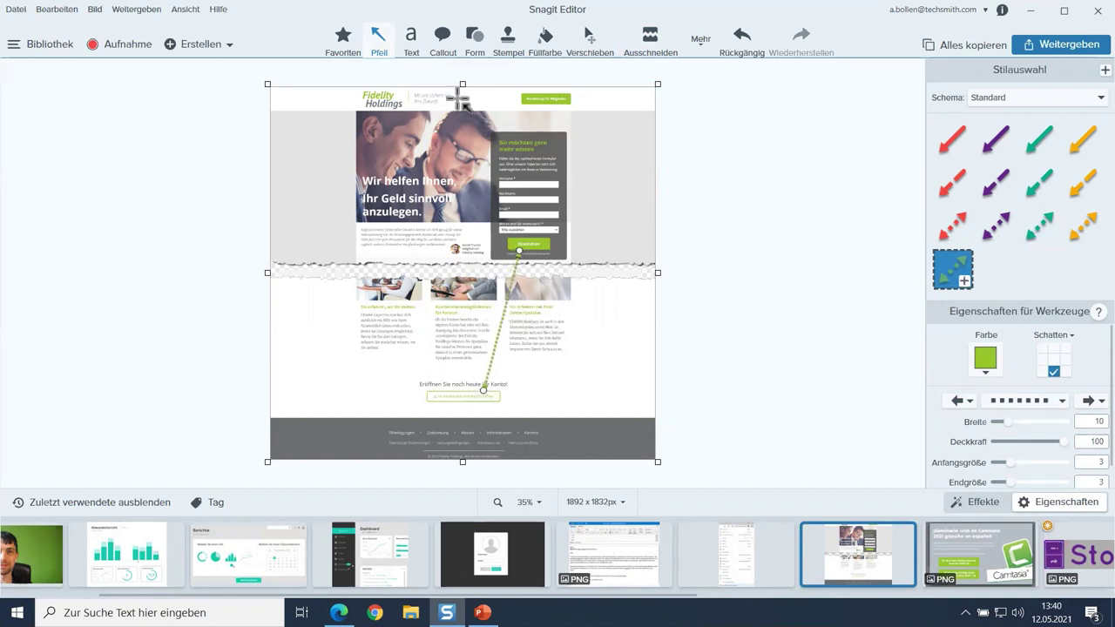
# - Add a red Arial 24 text box reading "Bitte Schaltflächen einheitlich gestalten" to the right of the arrow
pyautogui.click(417, 40)
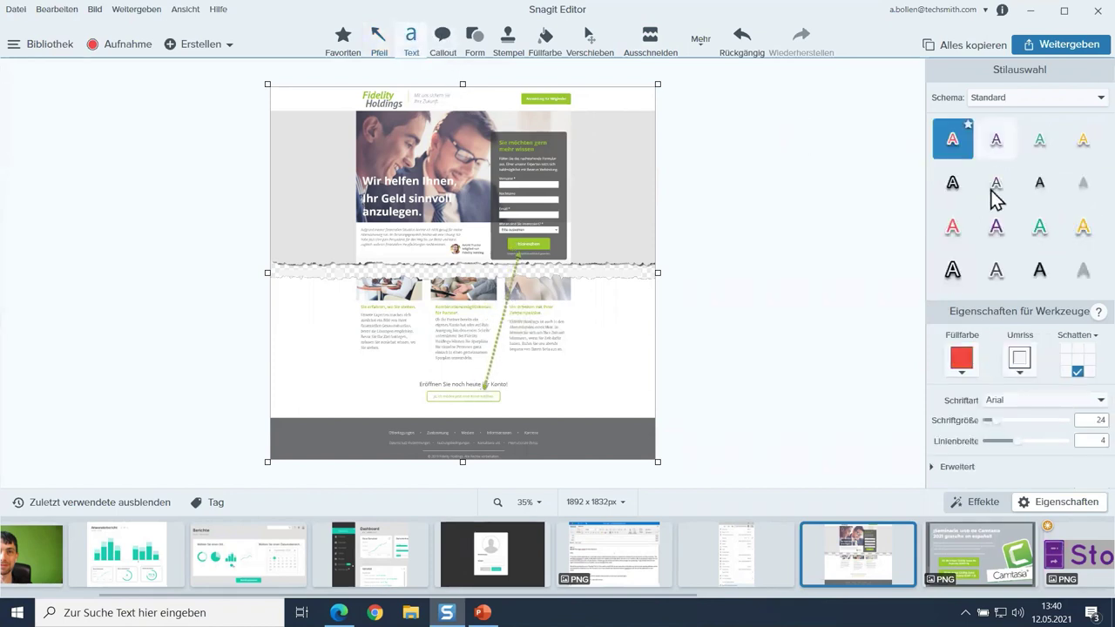
pyautogui.moveTo(514, 329); pyautogui.dragTo(583, 366)
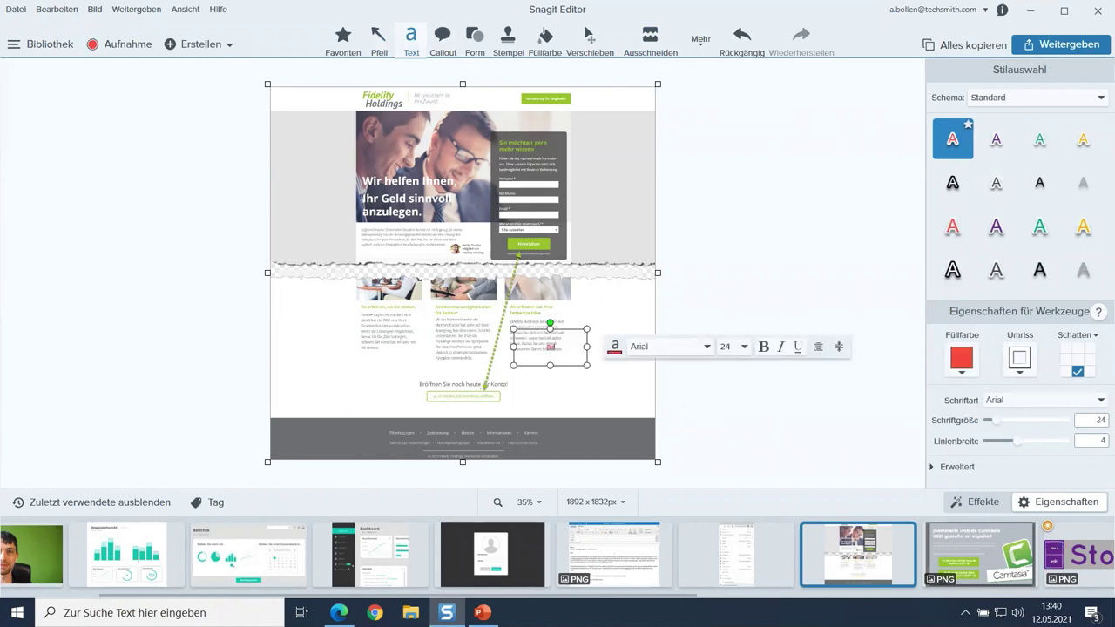
pyautogui.write('Bitte Schaltflächen drücken')
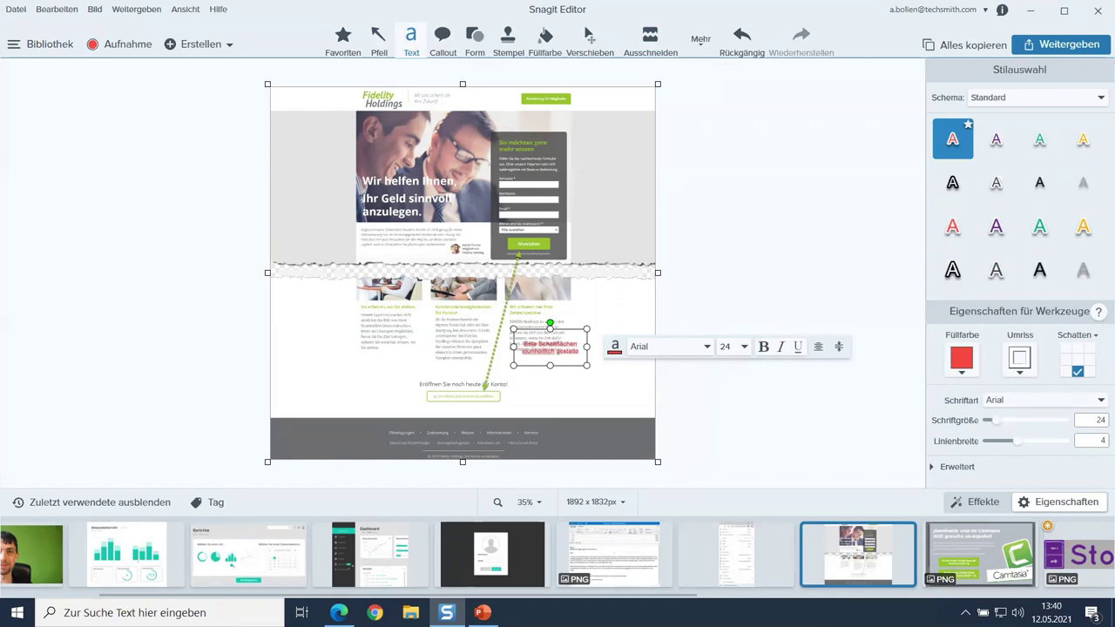
# - Correct the misspelled word in the text box to "einheitlich" and move the box closer to the arrow's lower end
pyautogui.rightClick(537, 356)
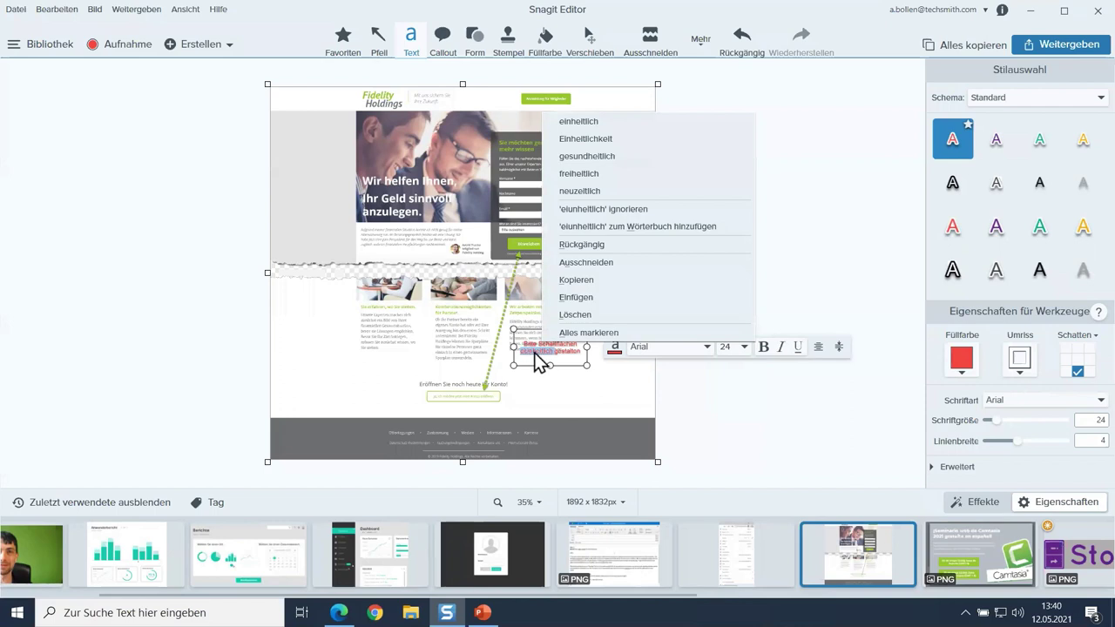
pyautogui.click(597, 123)
pyautogui.click(593, 398)
pyautogui.click(541, 353)
pyautogui.moveTo(541, 353); pyautogui.dragTo(521, 361)
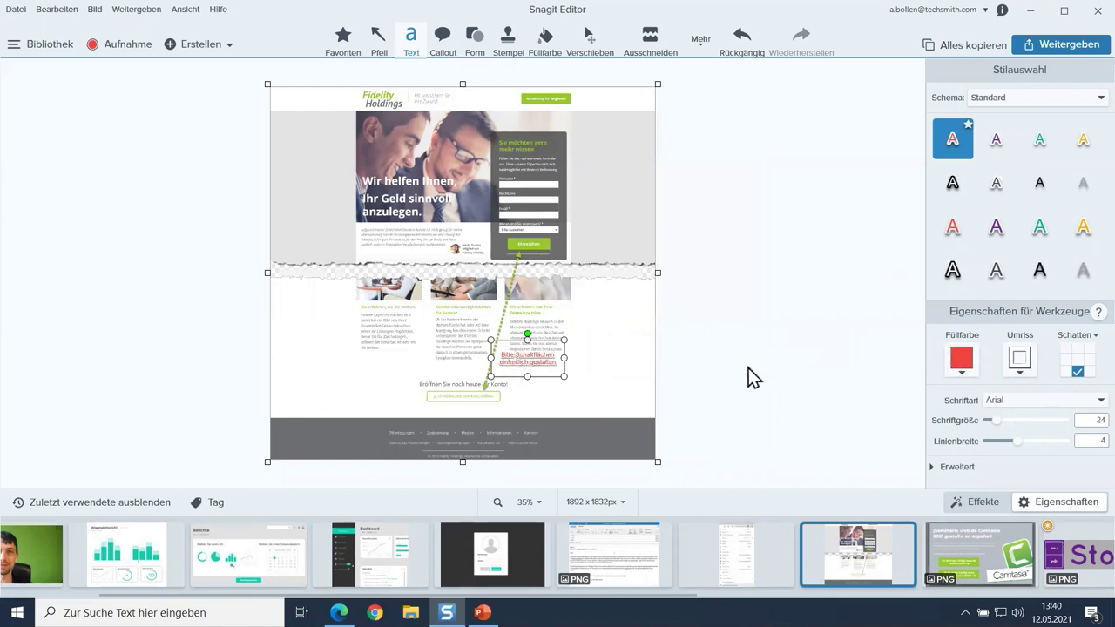
pyautogui.press('Escape')
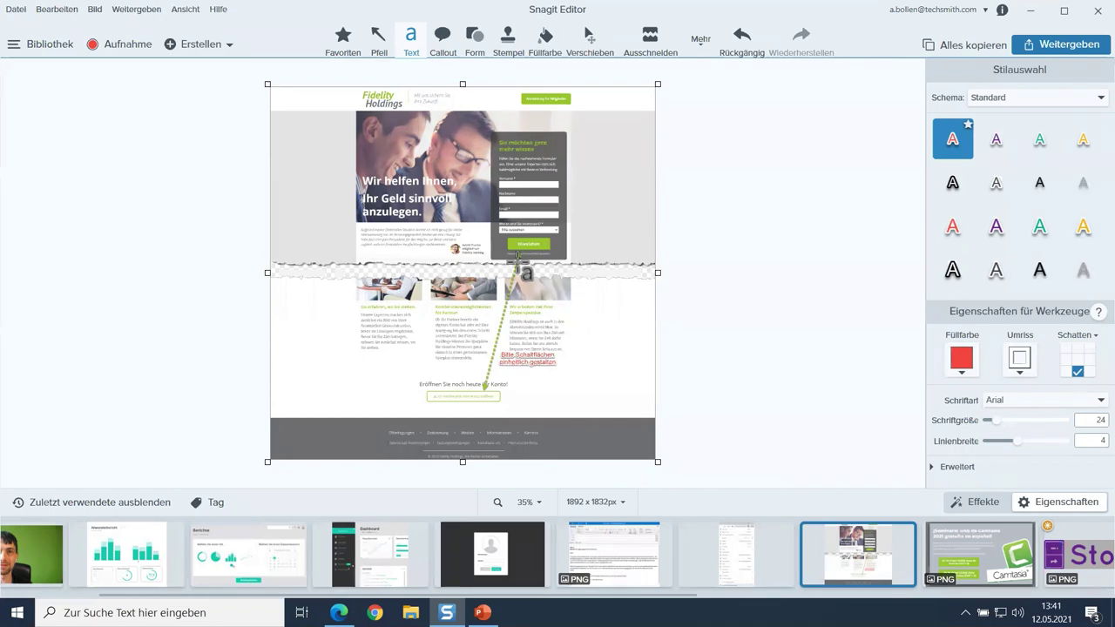
# - Save the annotated capture to the Desktop as MeineNeueAufnahme in the SNAG Snagit capture format
pyautogui.click(15, 9)
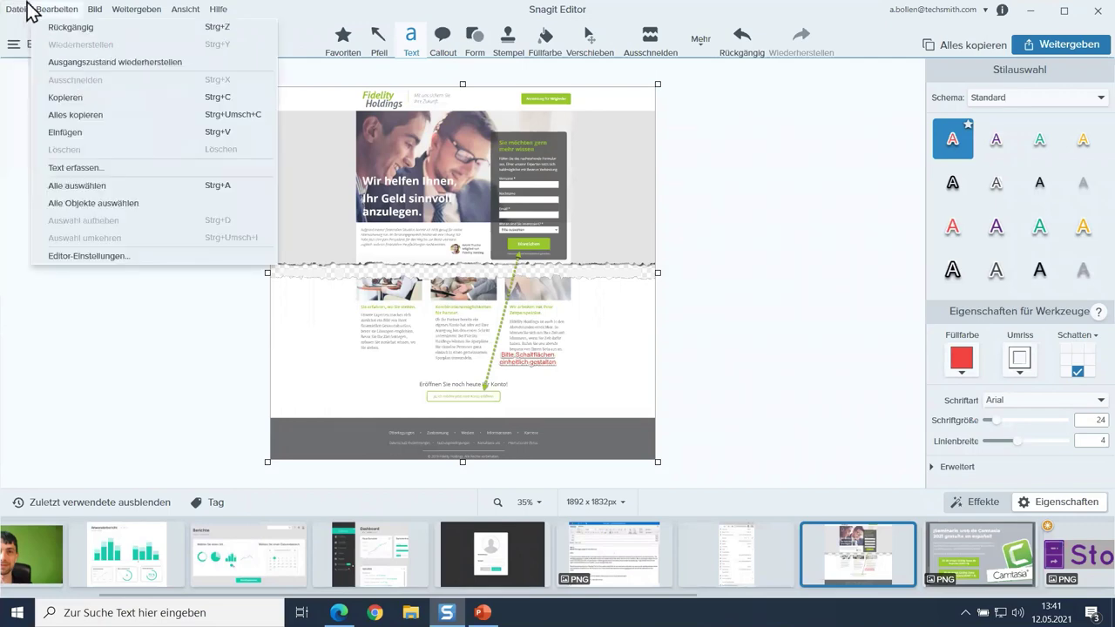
pyautogui.click(60, 133)
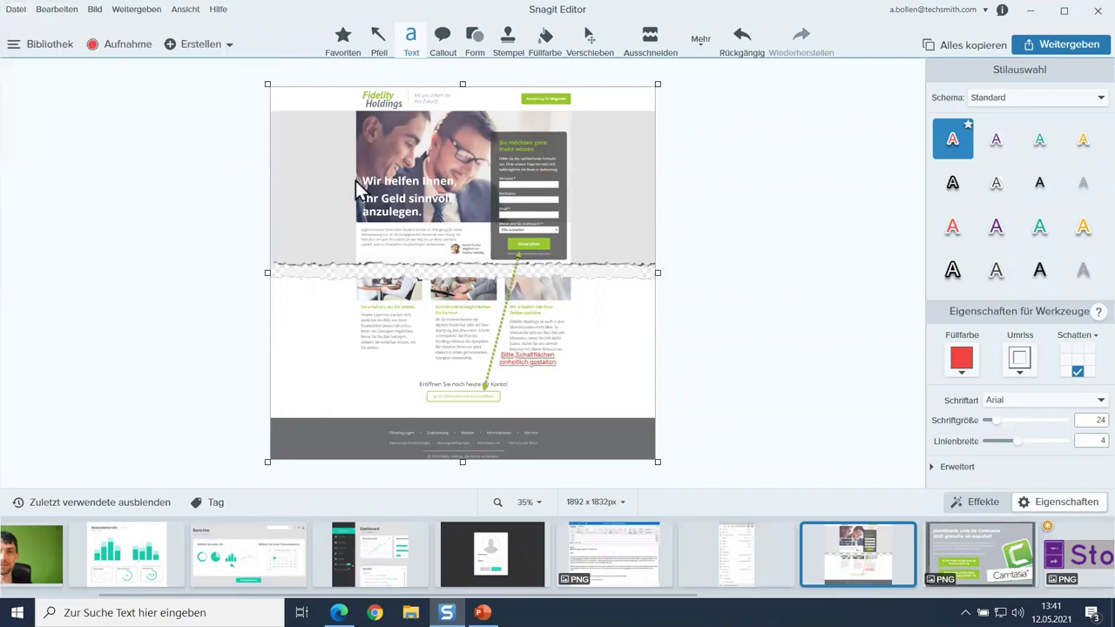
pyautogui.click(648, 440)
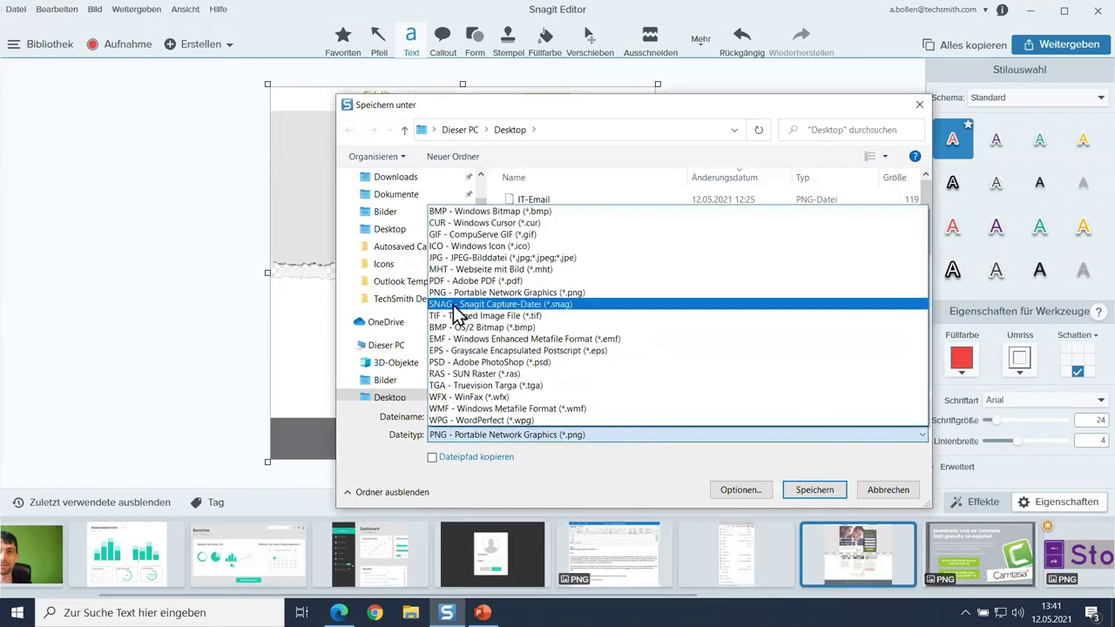
pyautogui.click(454, 305)
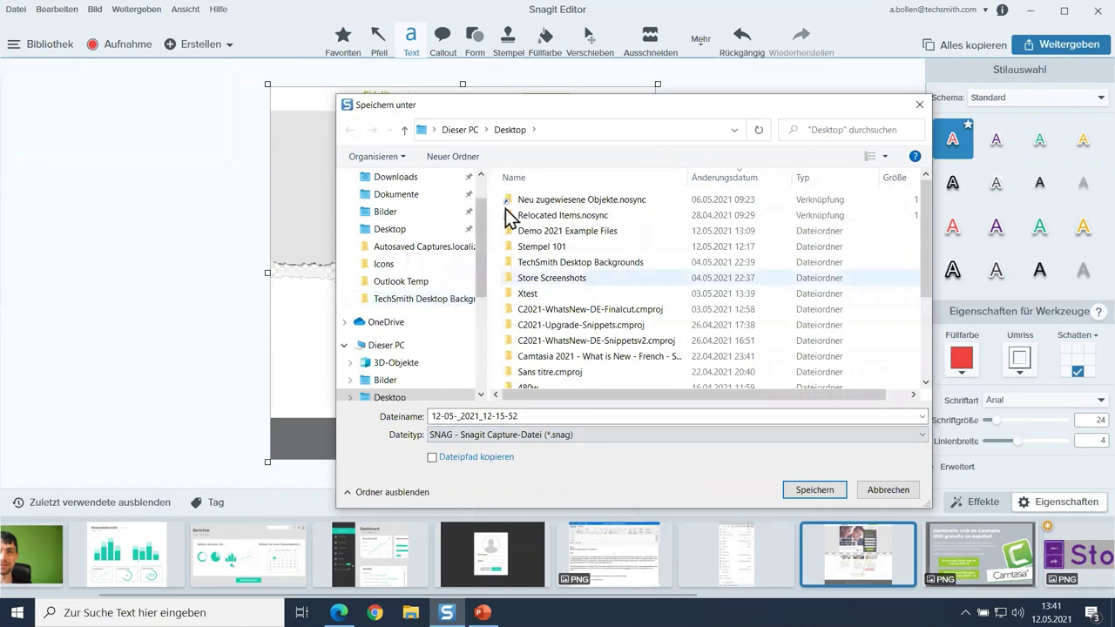
pyautogui.doubleClick(512, 416)
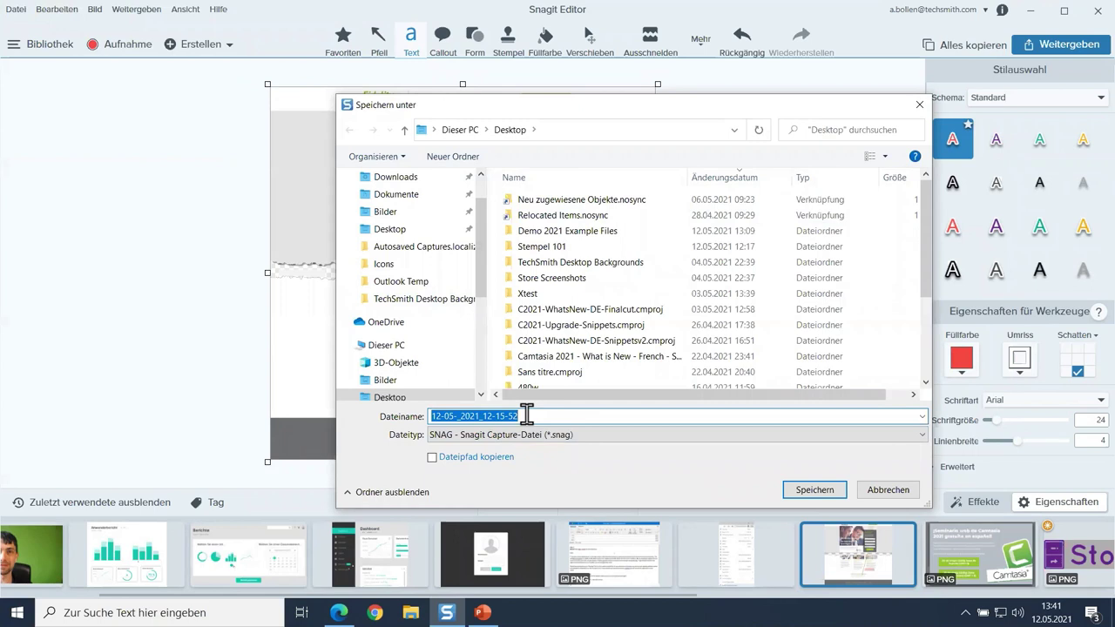
pyautogui.write('MeineNeueAufnahme')
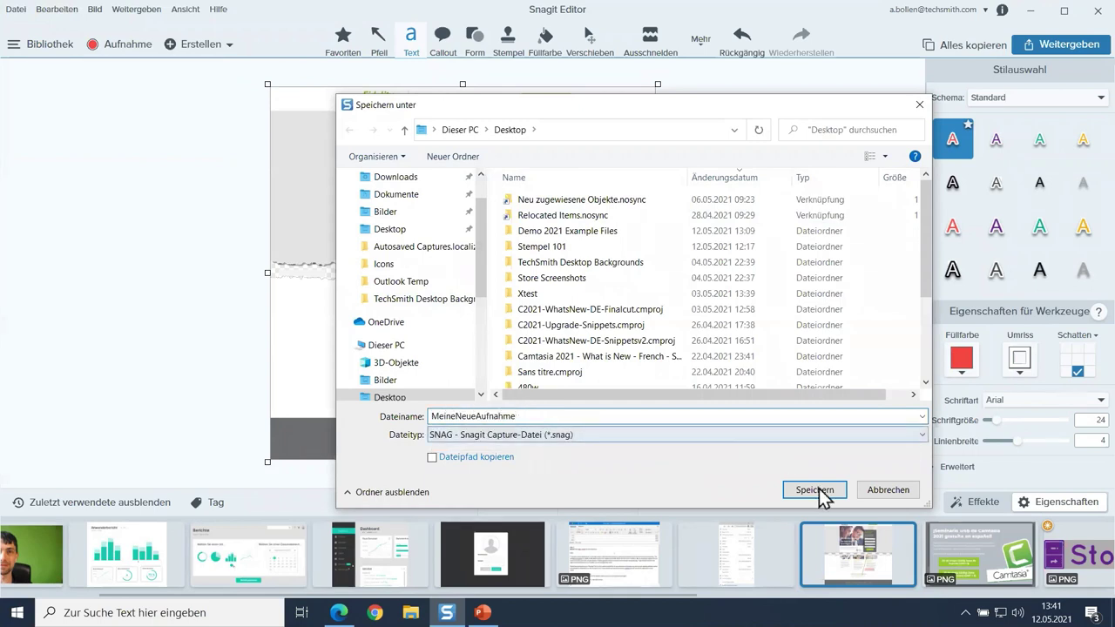
pyautogui.click(814, 490)
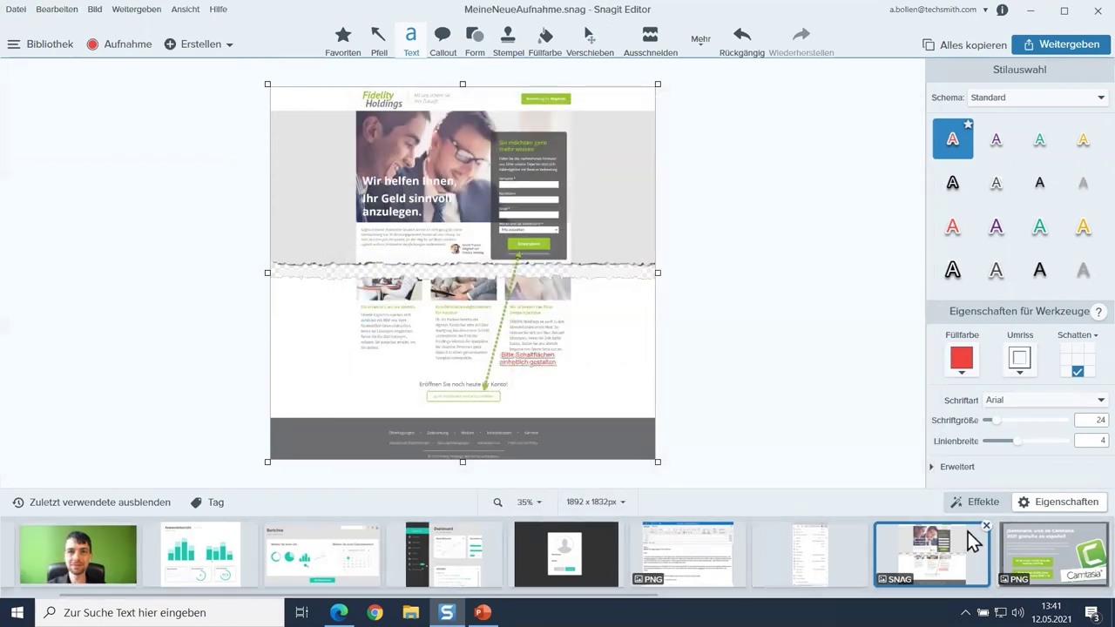
# - Remove the saved web page capture from the recent captures and reopen MeineNeueAufnahme.snag from the recently opened projects
pyautogui.click(988, 526)
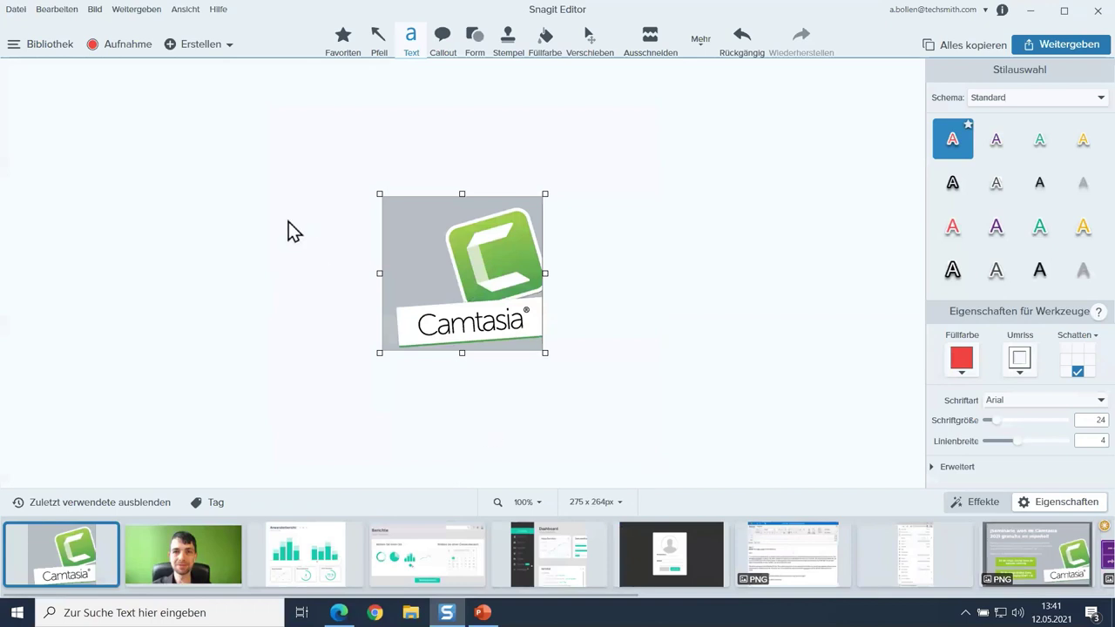
pyautogui.click(15, 10)
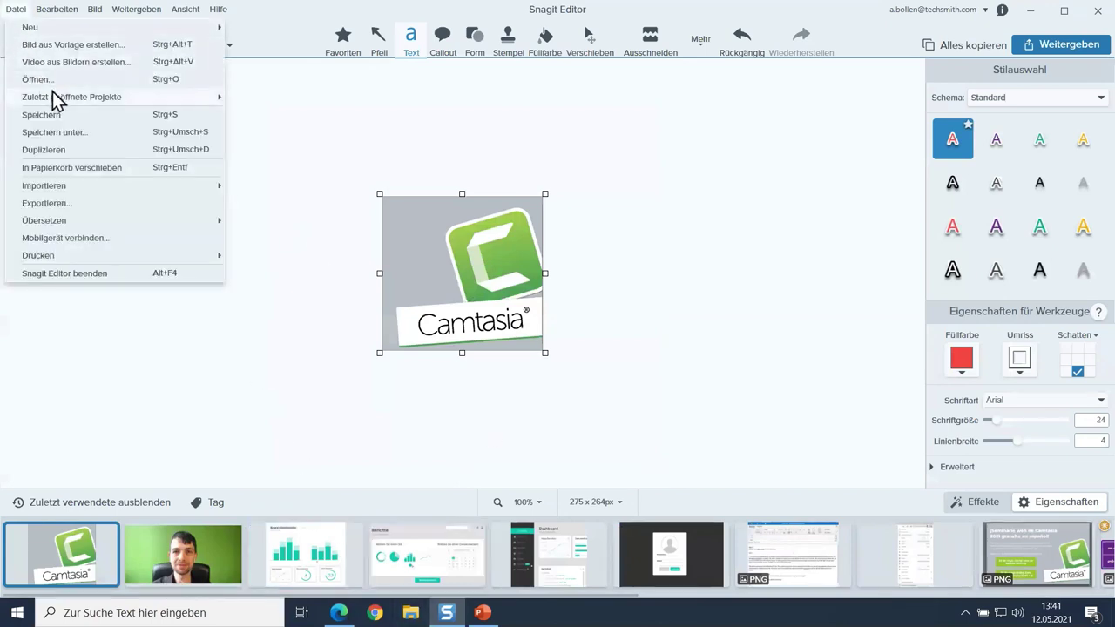
pyautogui.moveTo(51, 91)
pyautogui.click(272, 101)
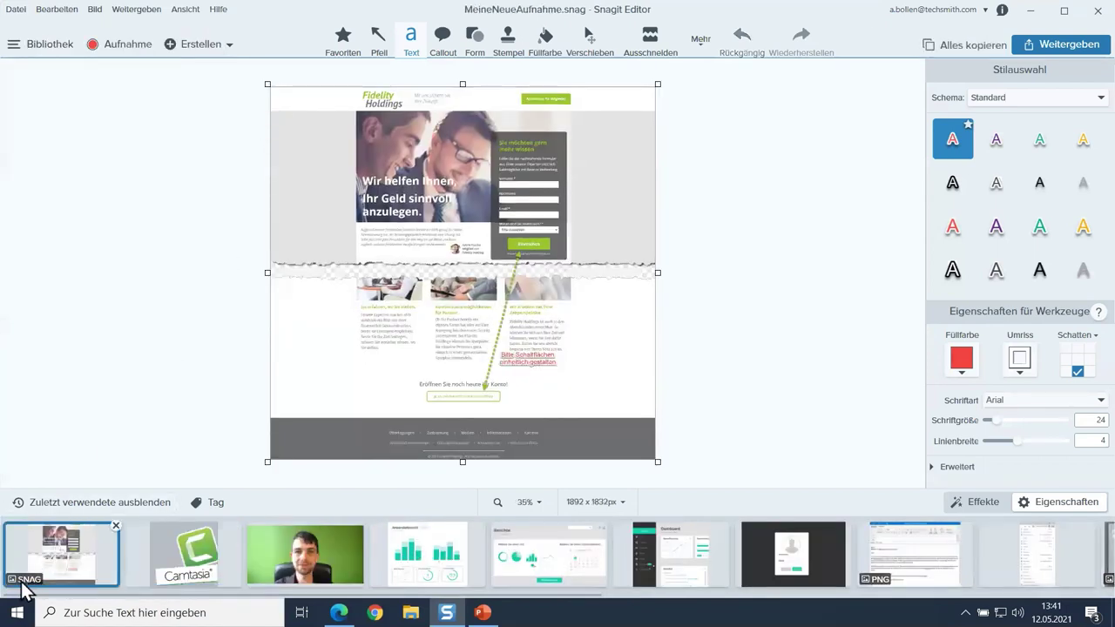
pyautogui.moveTo(23, 583)
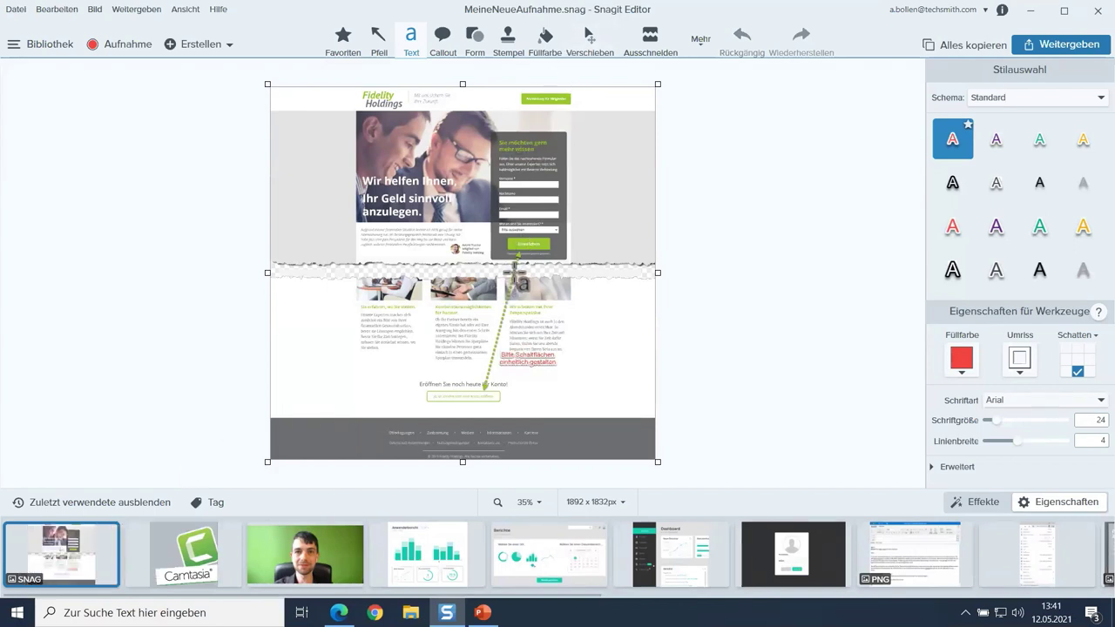
# - Move the red text to the right of the third column and shift the green arrow over the middle column
pyautogui.moveTo(523, 359); pyautogui.dragTo(538, 329)
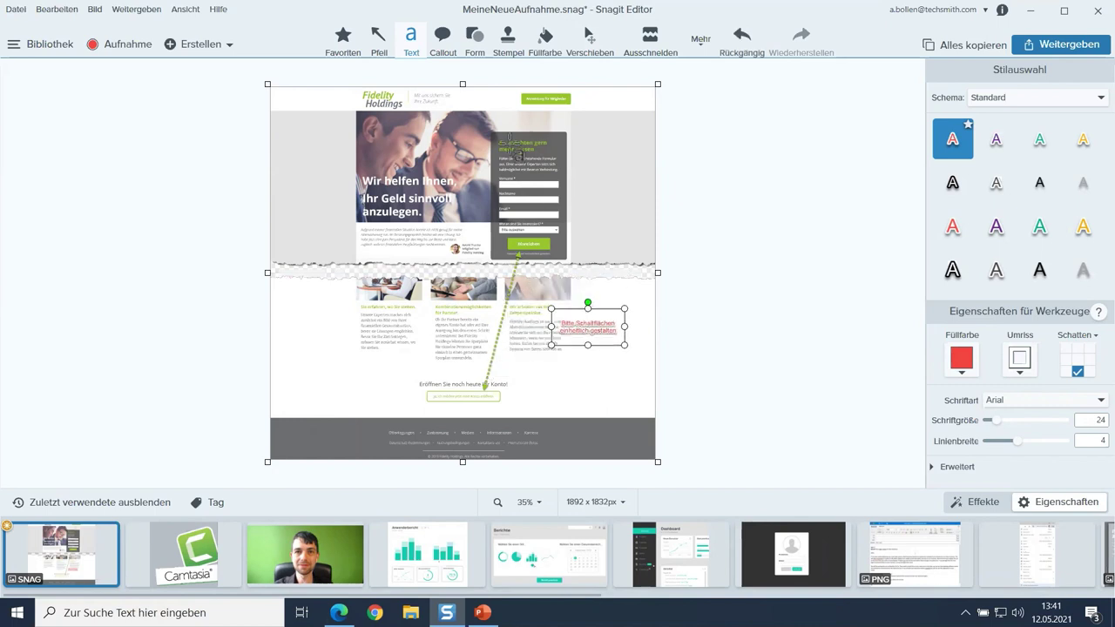
pyautogui.click(382, 61)
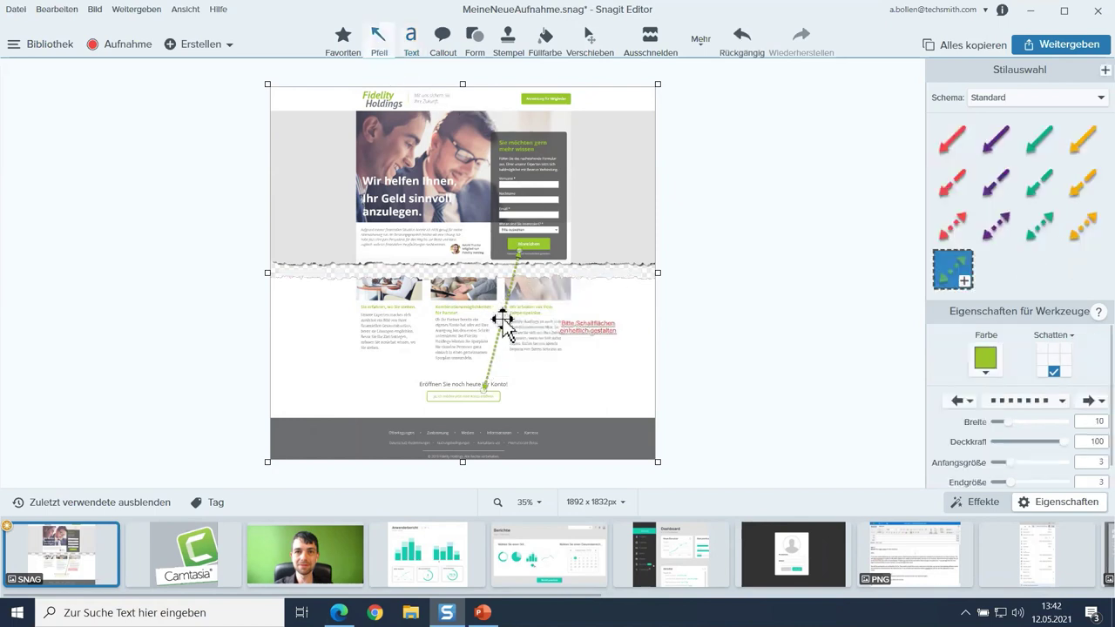
pyautogui.moveTo(501, 316); pyautogui.dragTo(458, 297)
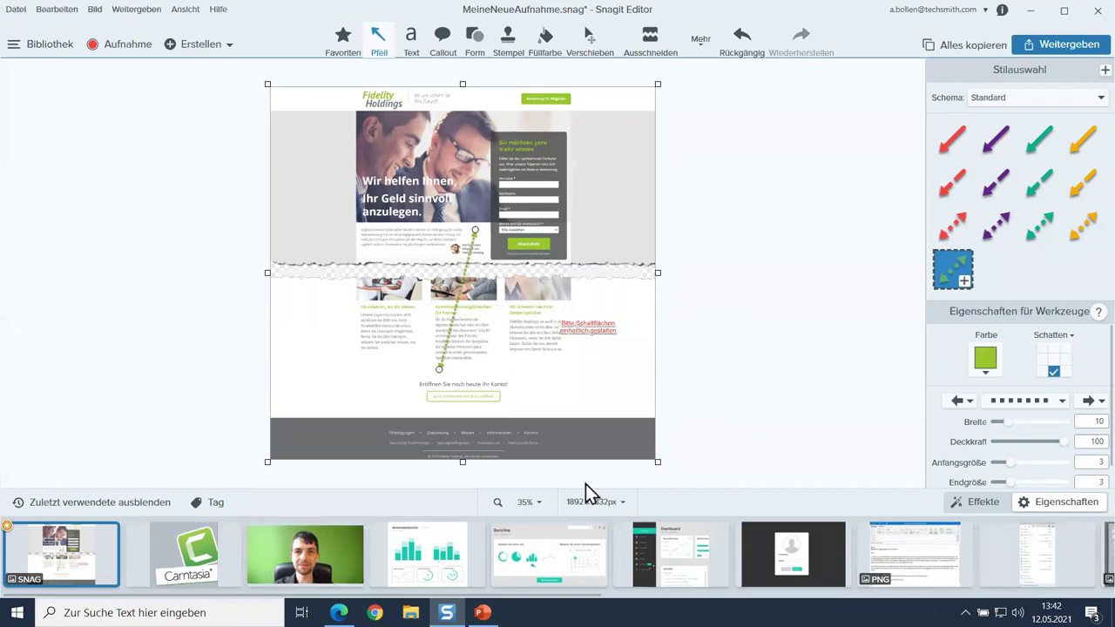
# - Activate the Simplify tool and open the Edge browser menu capture from the recent captures
pyautogui.scroll(-3, 549, 554)
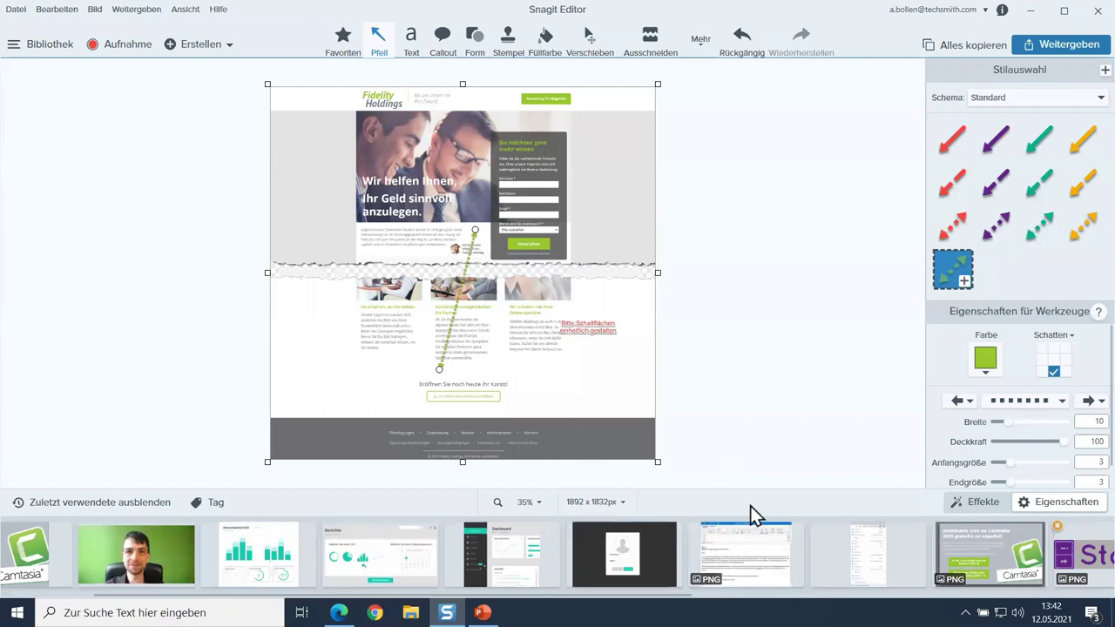
pyautogui.click(702, 48)
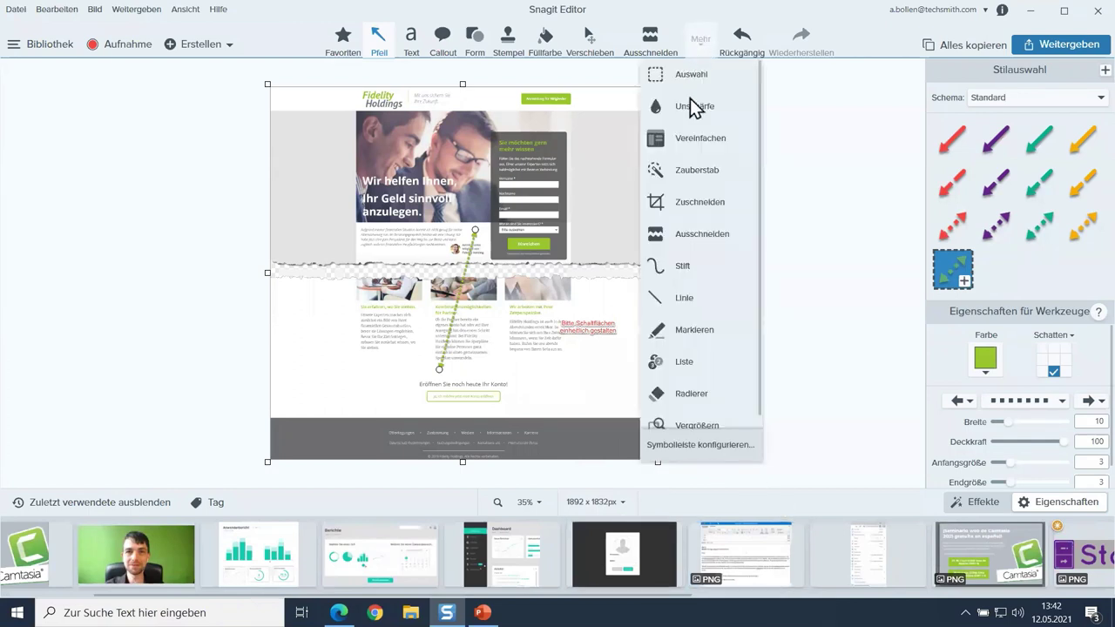
pyautogui.click(703, 143)
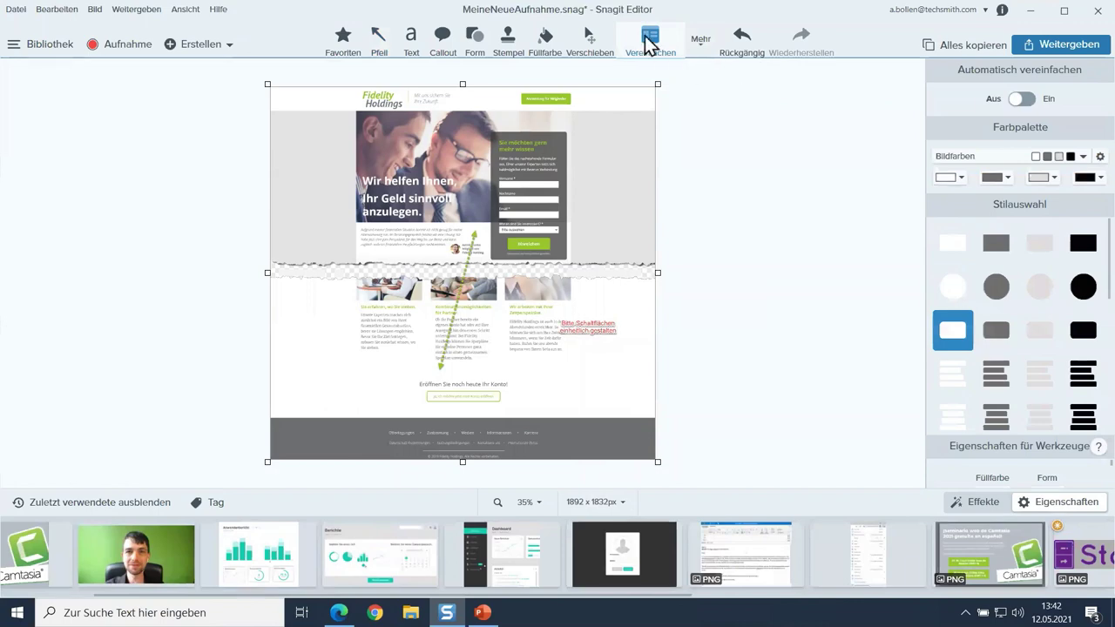
pyautogui.click(860, 547)
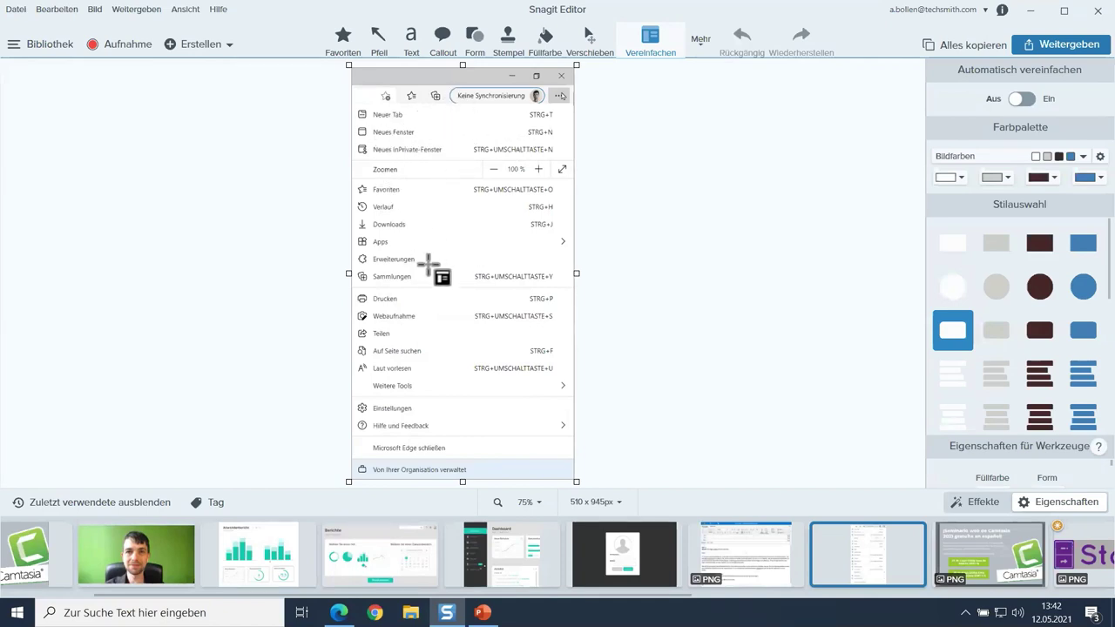
# - Turn on automatic simplification for the browser menu capture and enlarge the tool properties area to show all its options
pyautogui.click(702, 41)
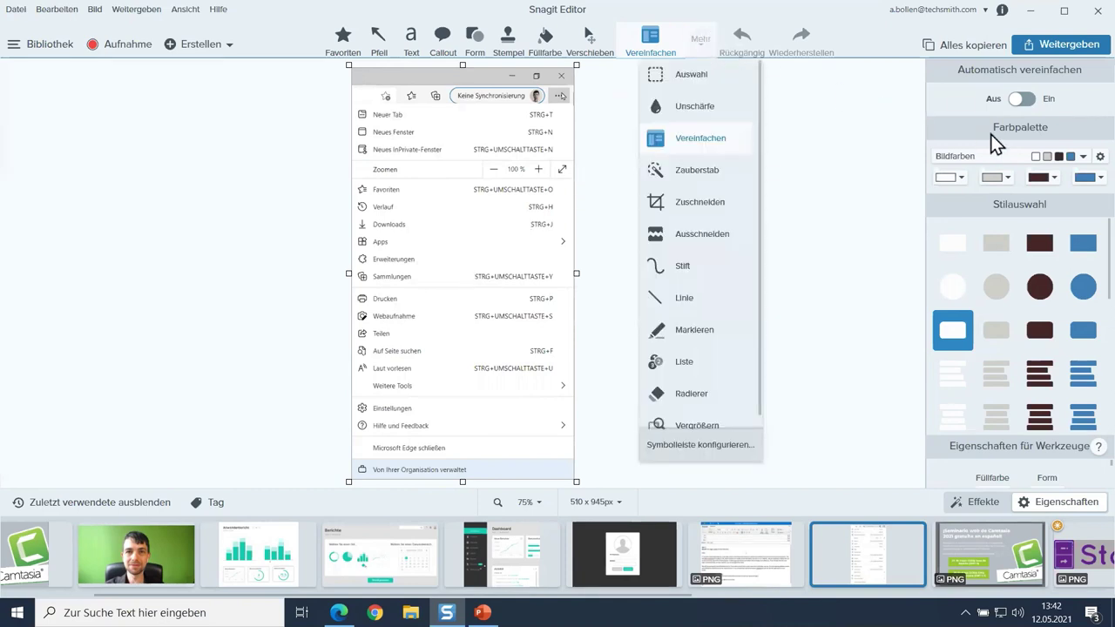
pyautogui.click(1081, 132)
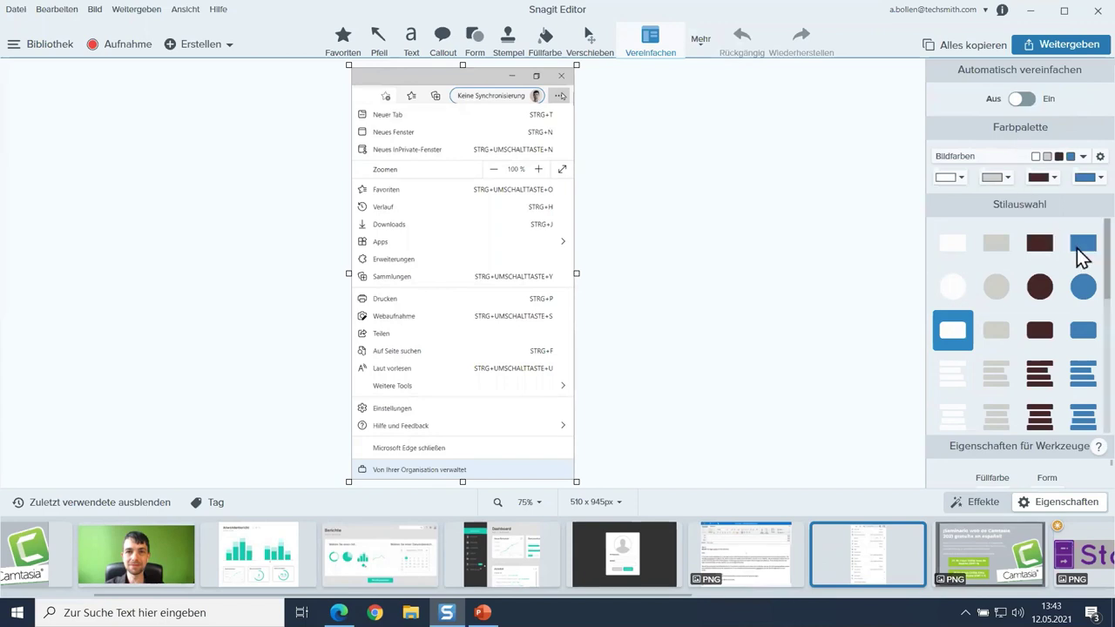
pyautogui.scroll(-1, 1037, 418)
pyautogui.moveTo(1023, 436); pyautogui.dragTo(1020, 332)
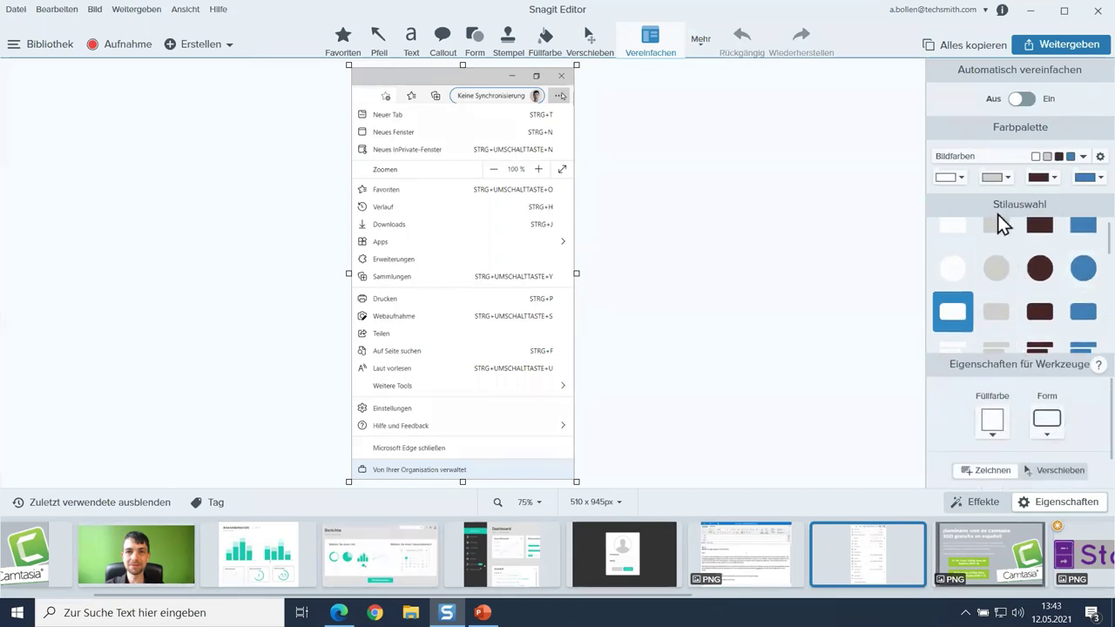
pyautogui.click(1023, 98)
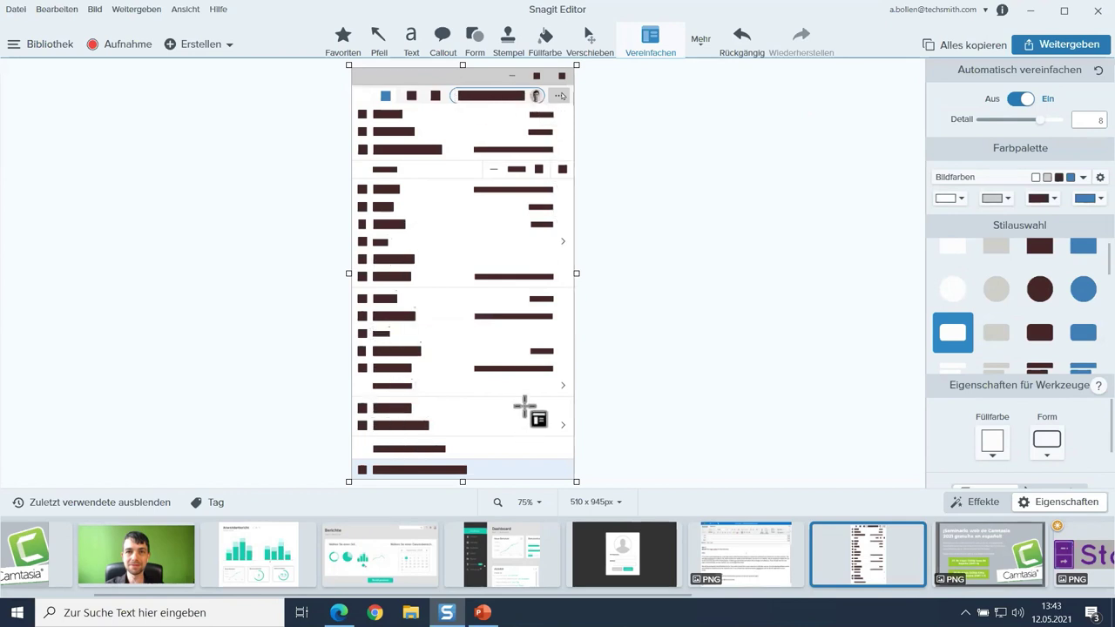
pyautogui.moveTo(1018, 366); pyautogui.dragTo(1020, 270)
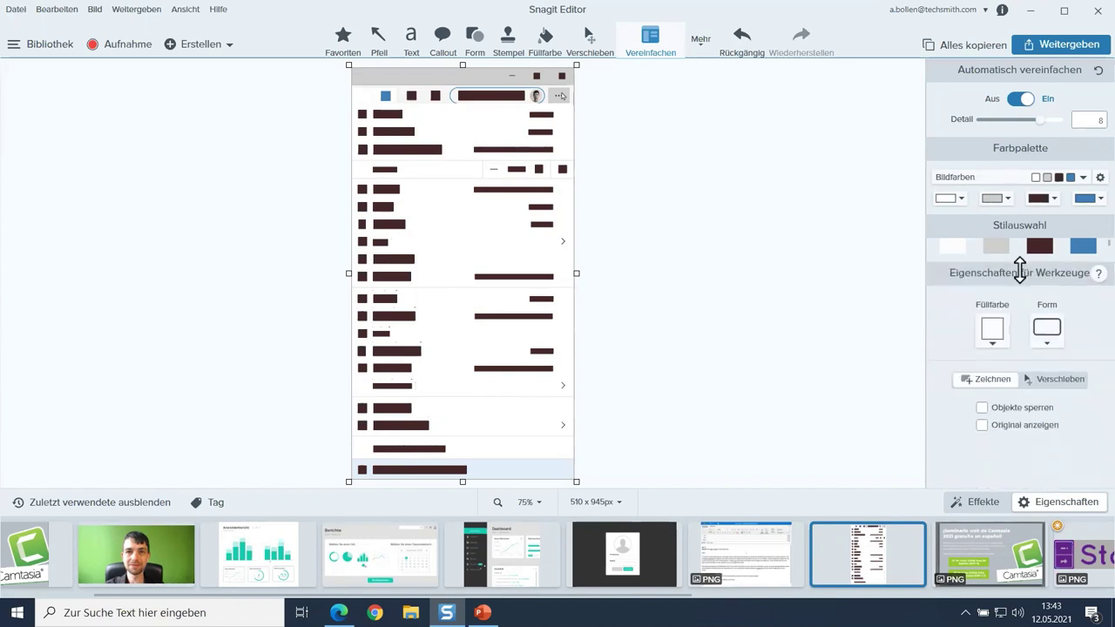
# - Reveal the original beneath the simplified shapes and remove the shapes covering the Drucken row's icon, label and STRG+P shortcut
pyautogui.click(983, 425)
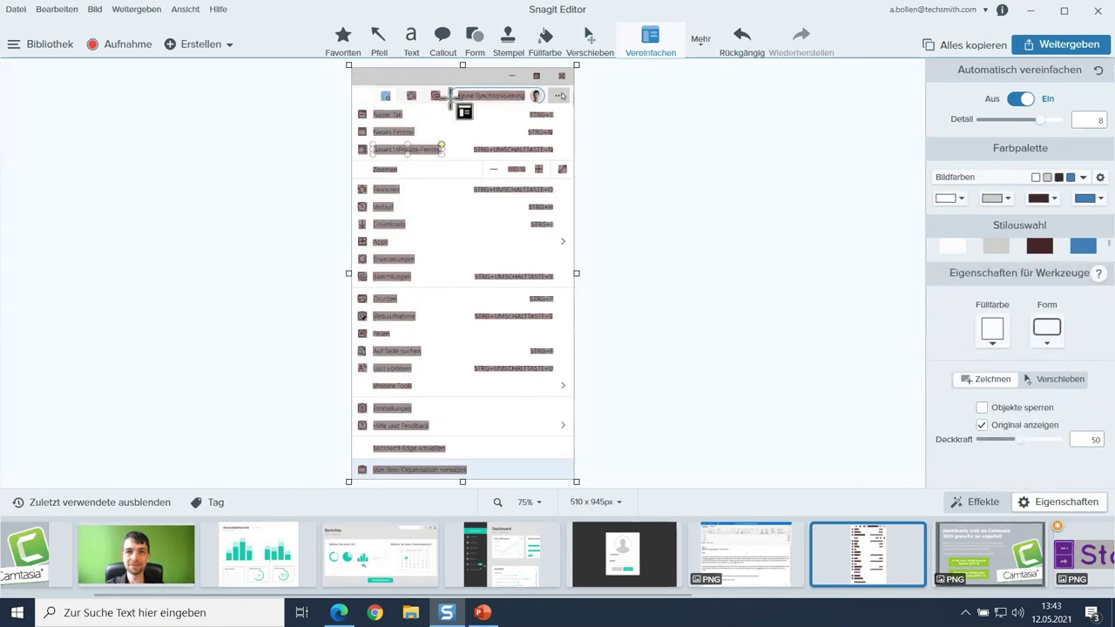
pyautogui.moveTo(556, 94); pyautogui.dragTo(565, 131)
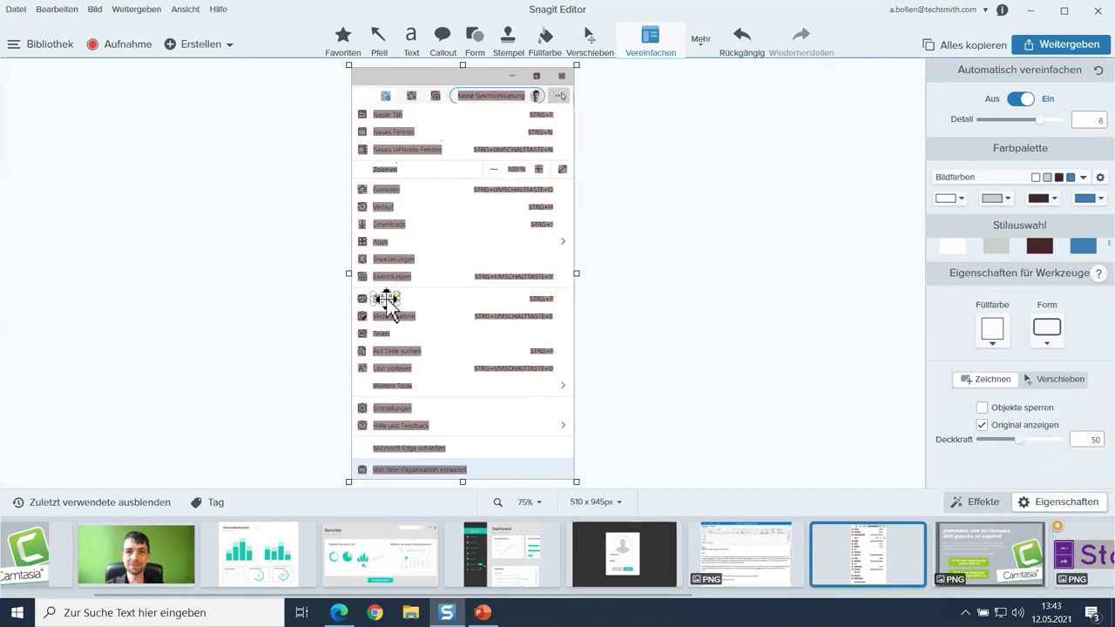
pyautogui.click(610, 339)
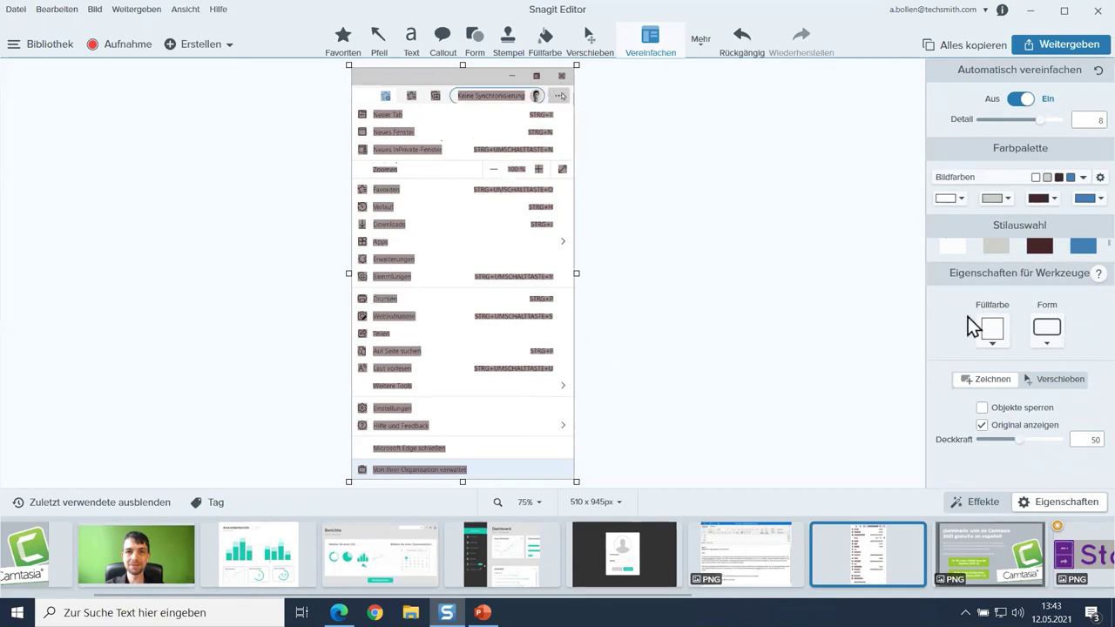
pyautogui.click(1043, 381)
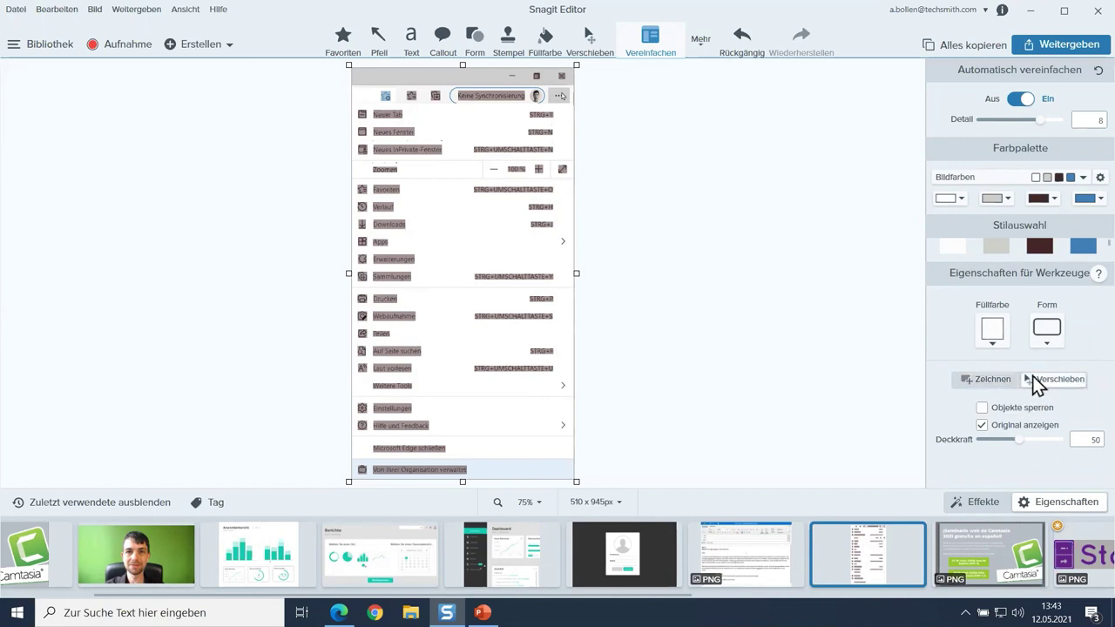
pyautogui.click(364, 305)
pyautogui.moveTo(386, 299); pyautogui.dragTo(543, 298)
# - Move the captured mouse cursor from the three-dot button to just beside Drucken and hide the original again
pyautogui.click(565, 92)
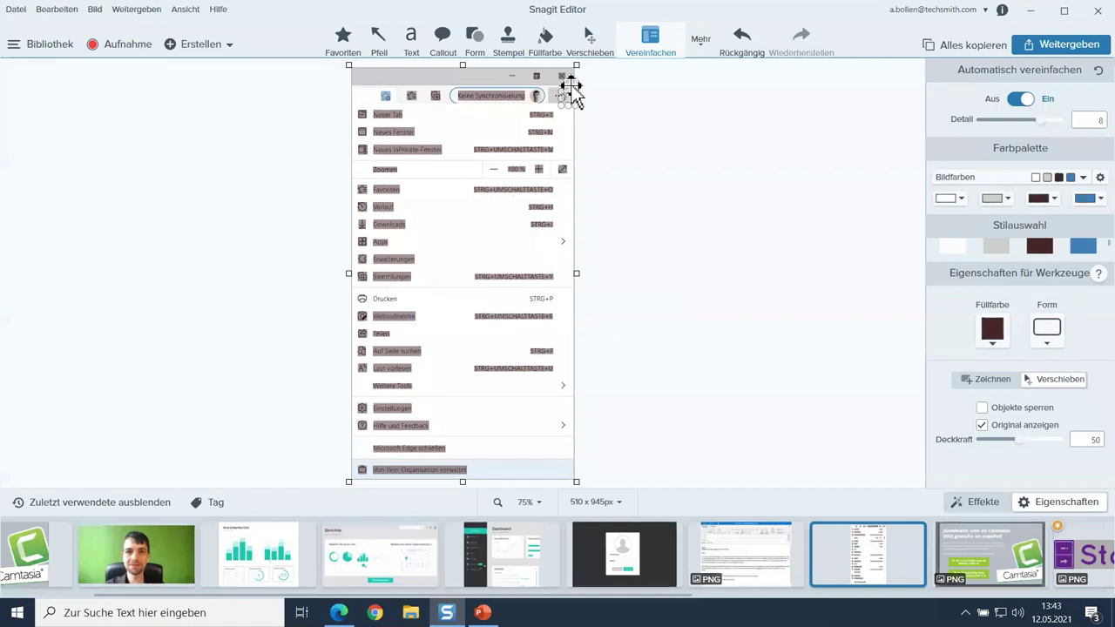
pyautogui.moveTo(564, 92); pyautogui.dragTo(404, 303)
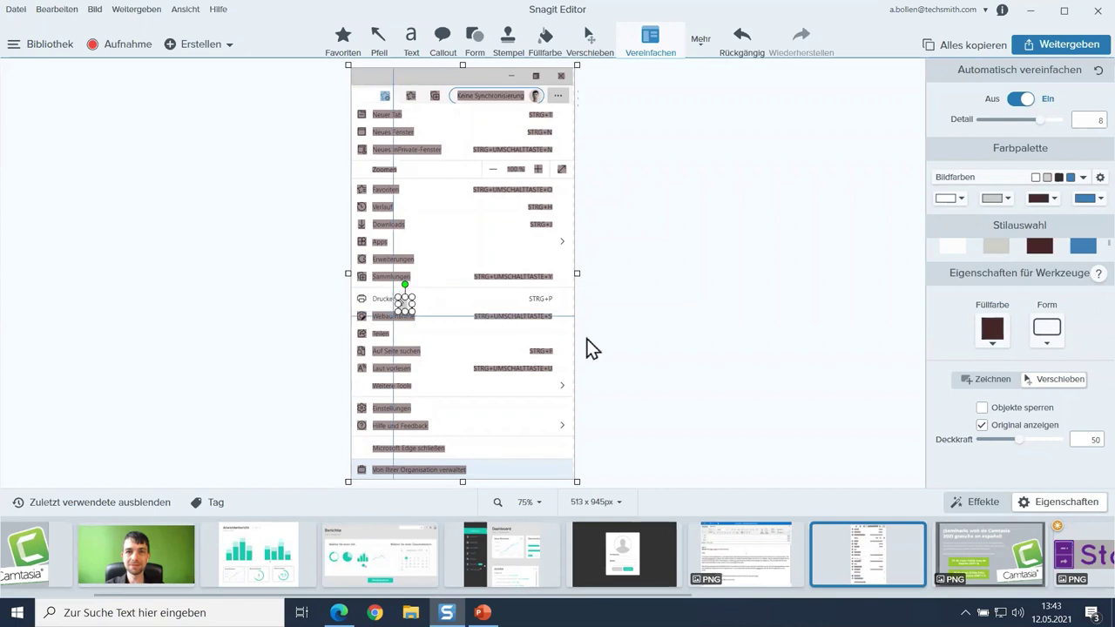
pyautogui.click(689, 366)
pyautogui.click(1017, 427)
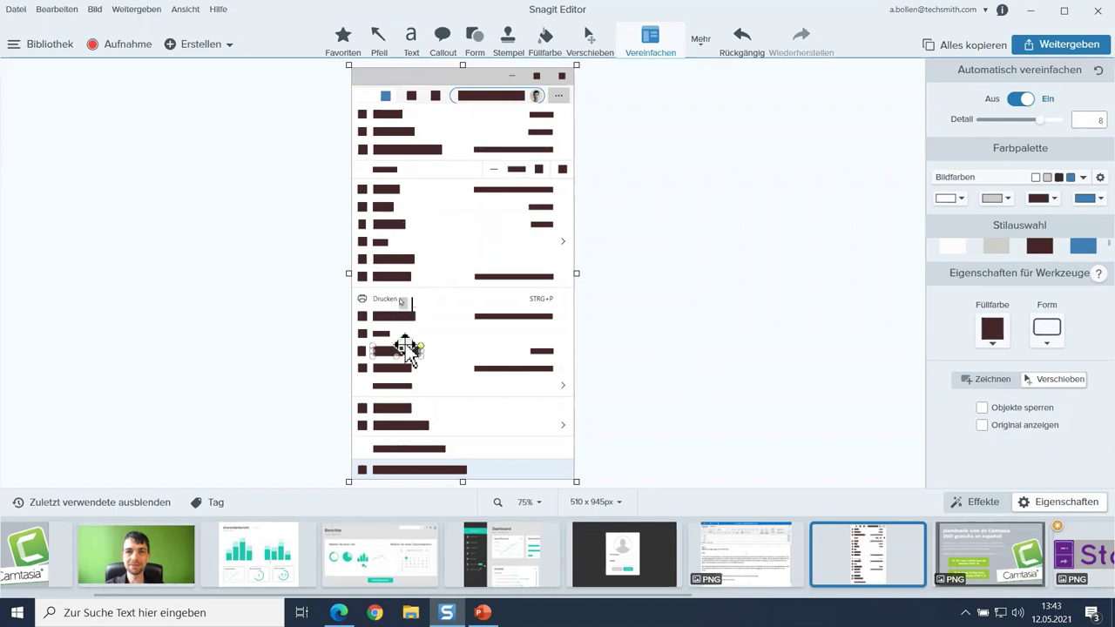
pyautogui.moveTo(405, 349); pyautogui.dragTo(409, 405)
pyautogui.click(398, 282)
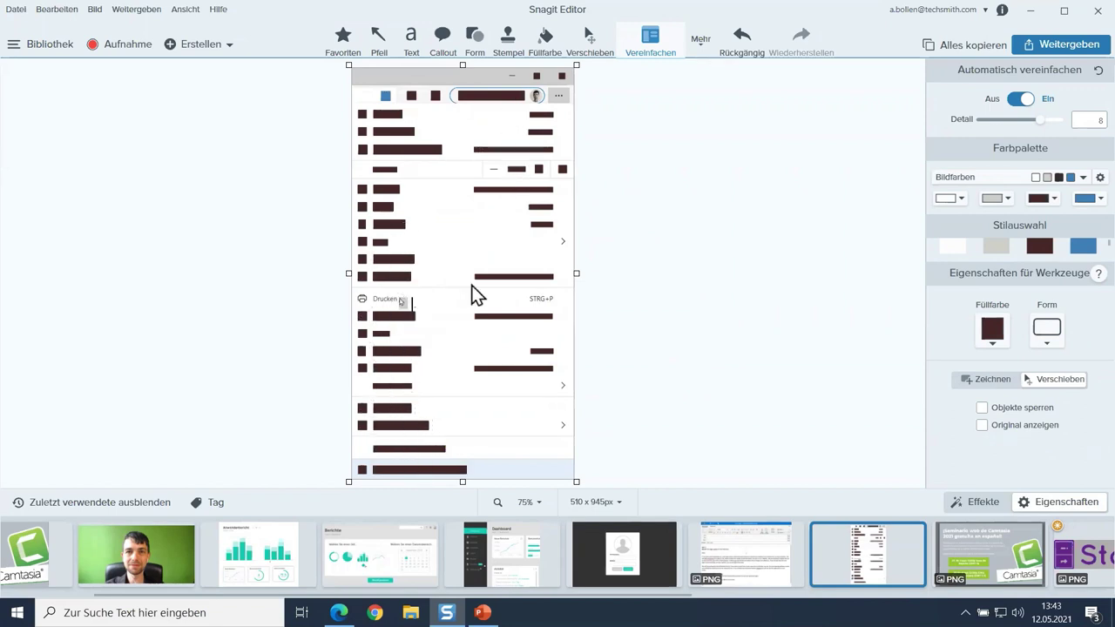
# - Apply the Helle Graustufen colour palette to the simplified menu and delete the shape covering the first row's STRG+T shortcut
pyautogui.click(1079, 178)
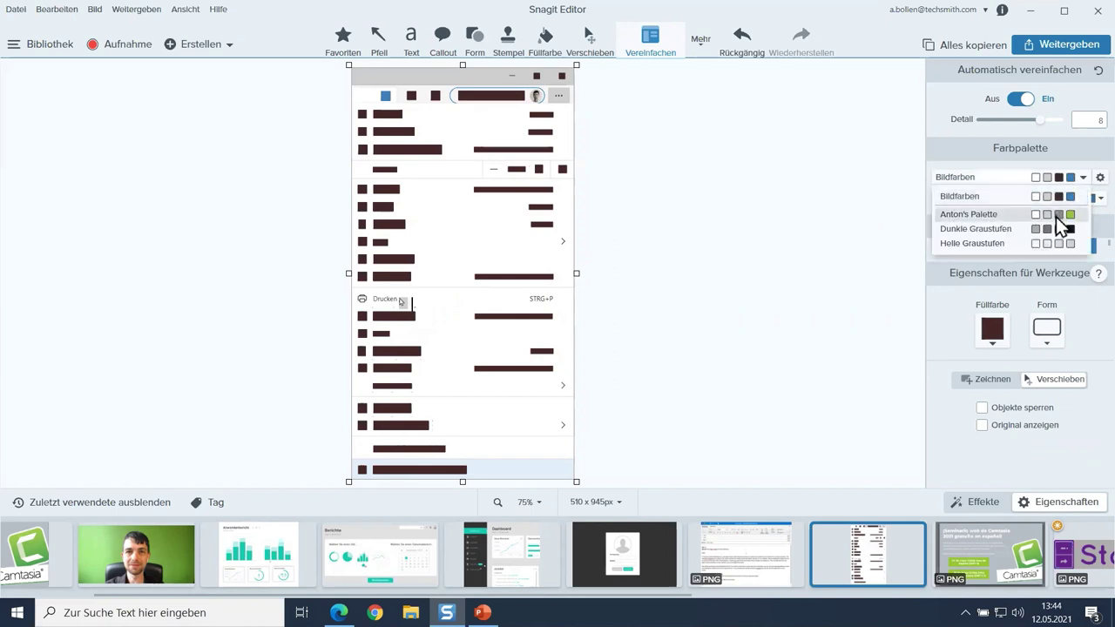
pyautogui.click(1019, 243)
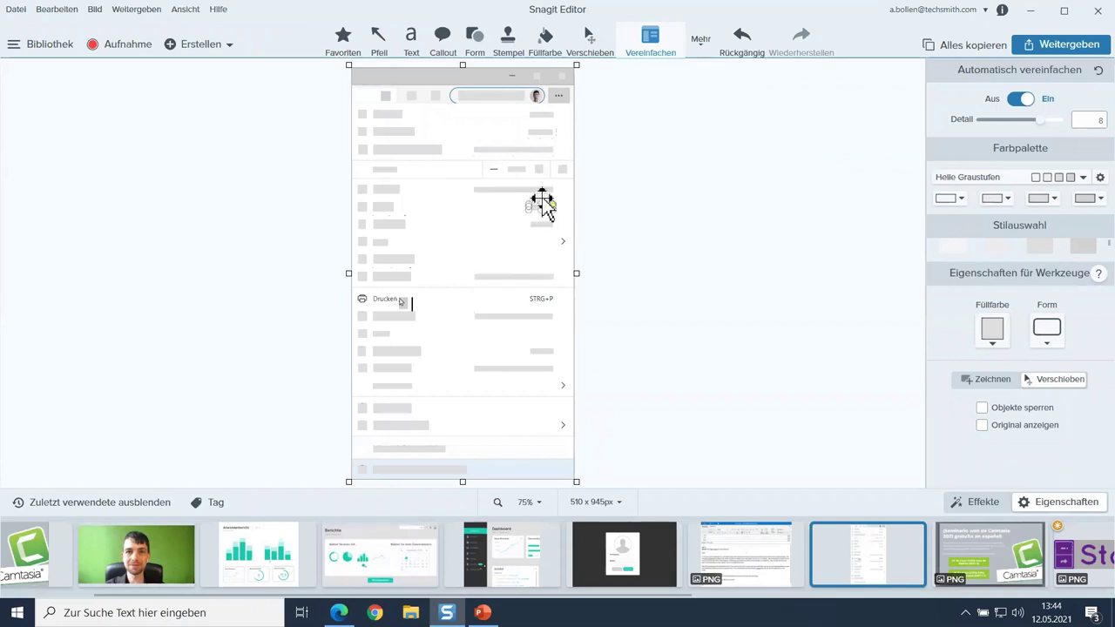
pyautogui.click(544, 113)
pyautogui.press('Delete')
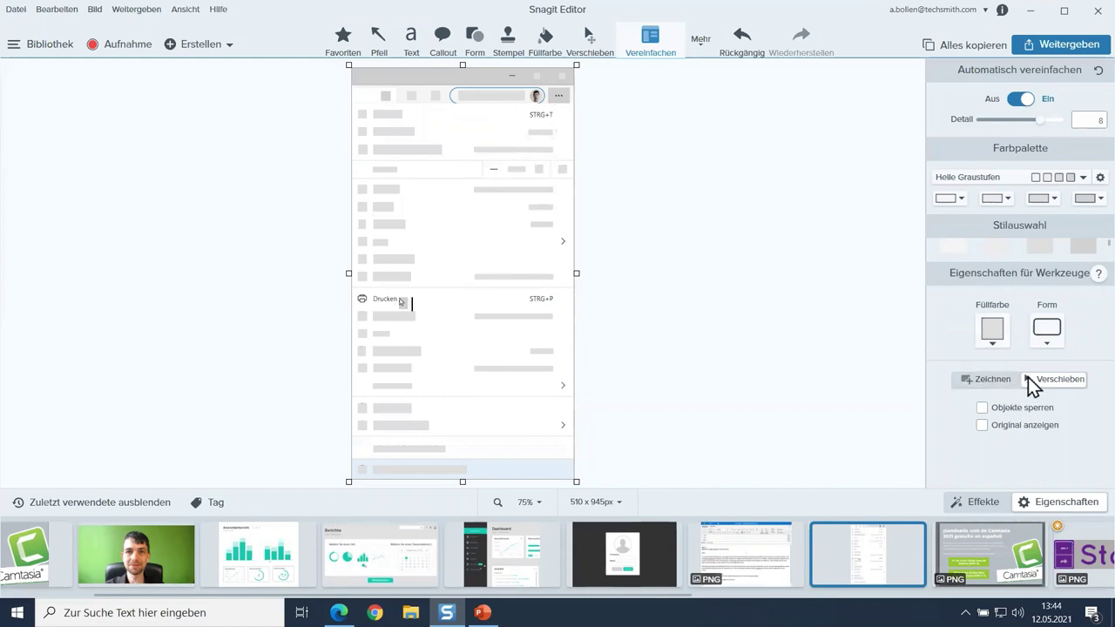
# - Delete the shapes covering the shortcuts in the Favoriten to Sammlungen section and the row icons from Favoriten down to Hilfe und Feedback
pyautogui.moveTo(446, 179); pyautogui.dragTo(559, 282)
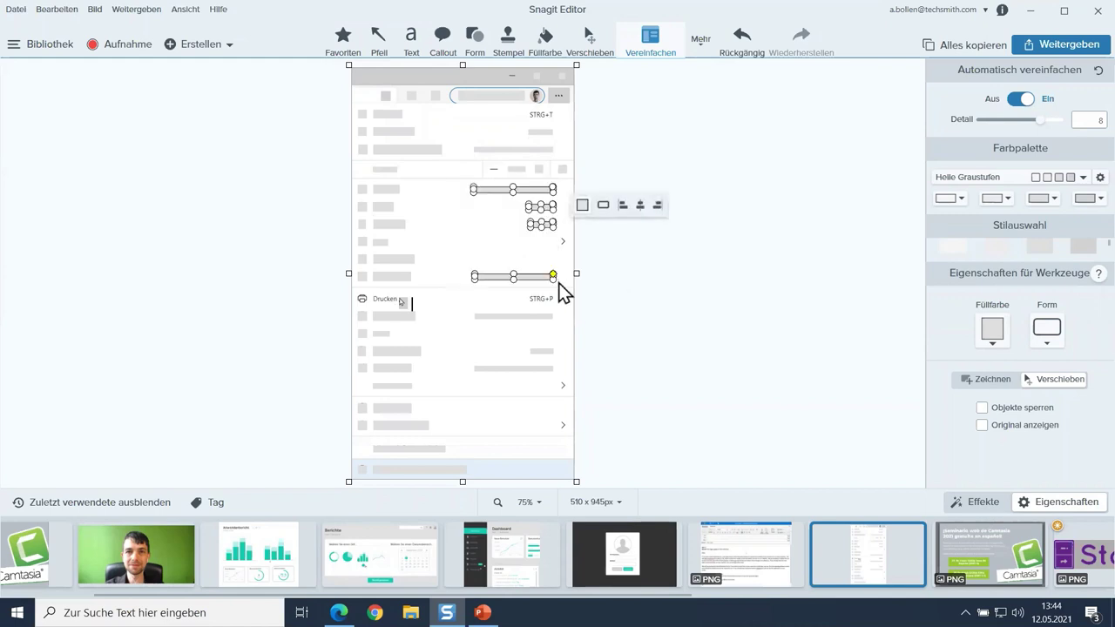
pyautogui.press('Delete')
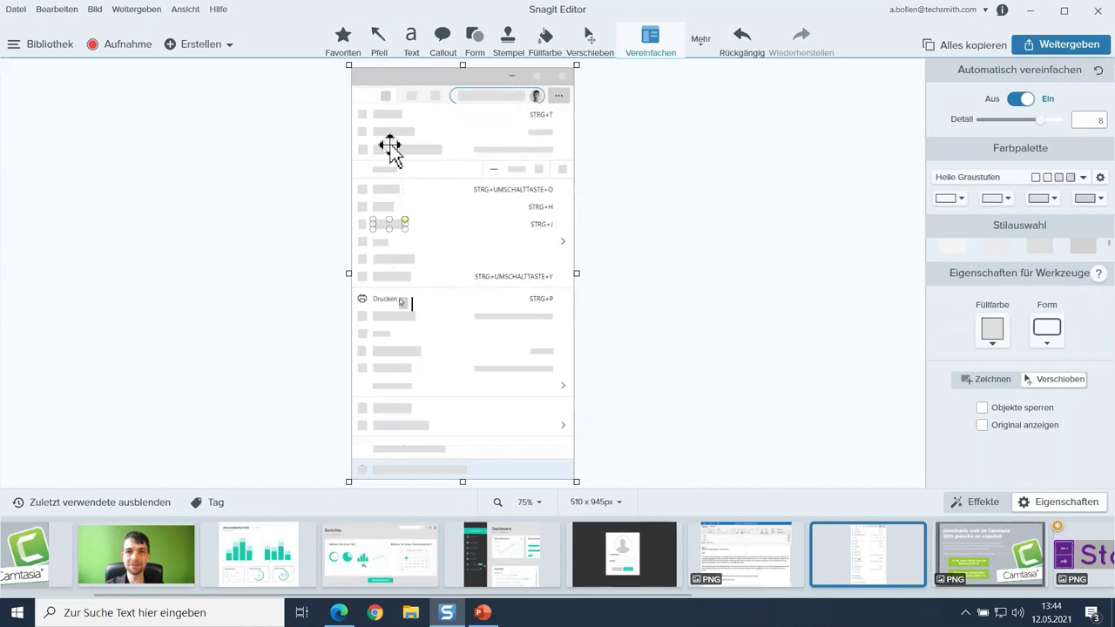
pyautogui.moveTo(366, 246); pyautogui.dragTo(368, 451)
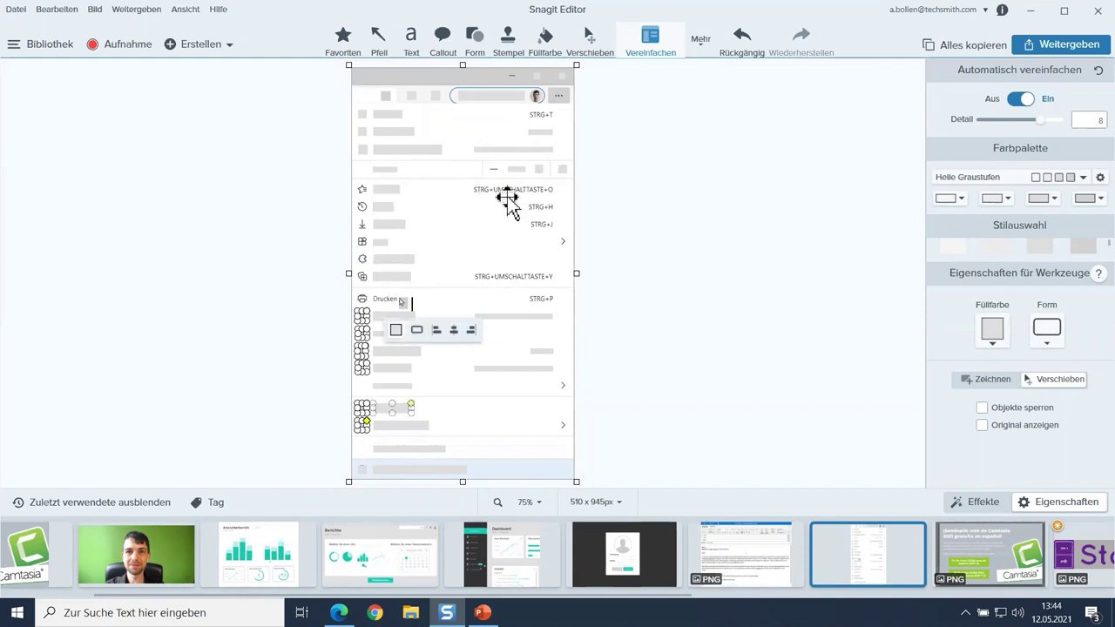
pyautogui.press('Delete')
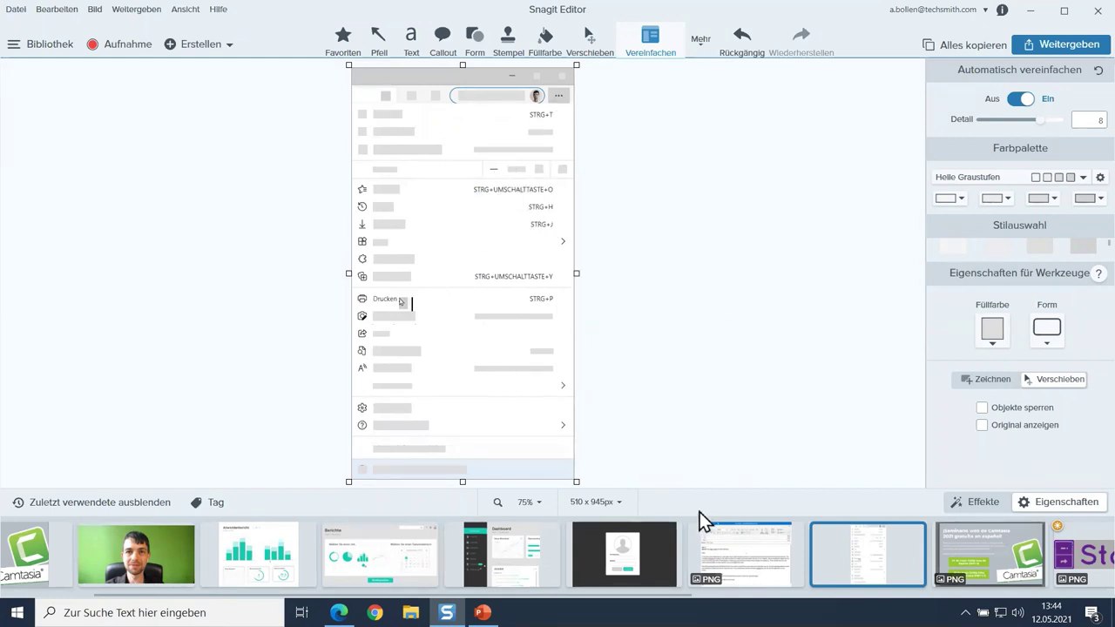
# - Open the IT-Email.png capture from the recent captures
pyautogui.click(746, 553)
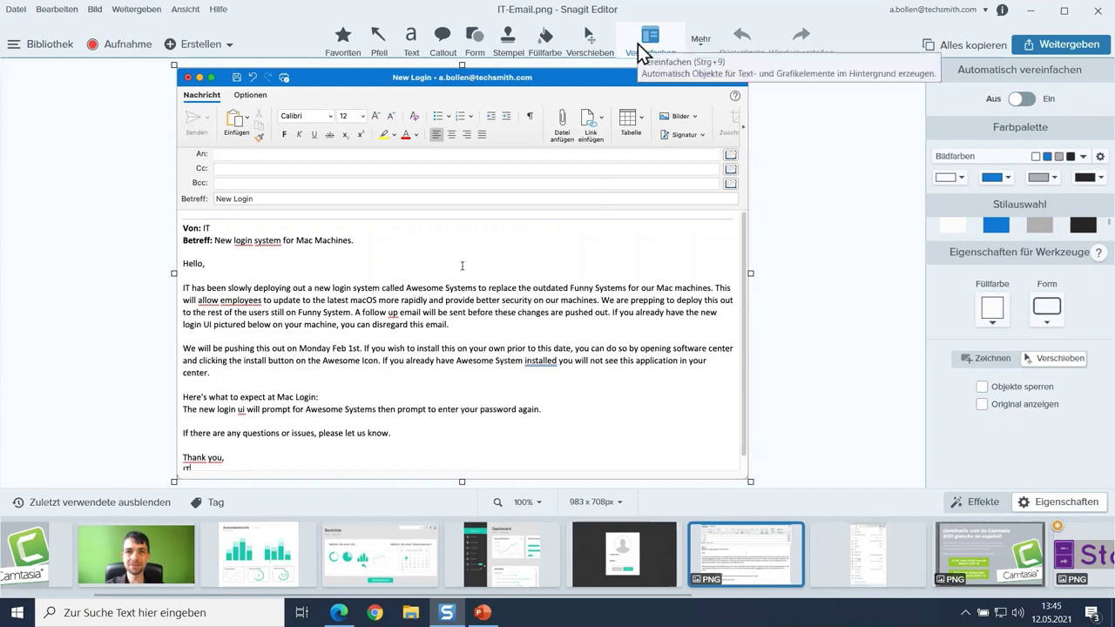
# - Try automatic simplification on the email capture and deactivate it, restoring the original image
pyautogui.click(1024, 100)
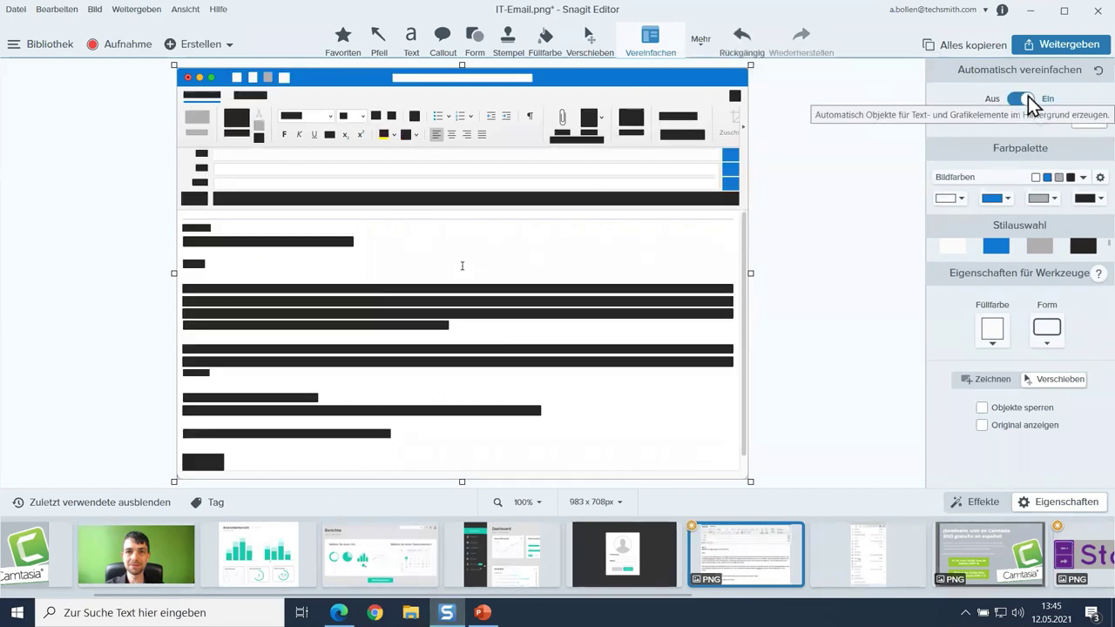
pyautogui.click(1027, 99)
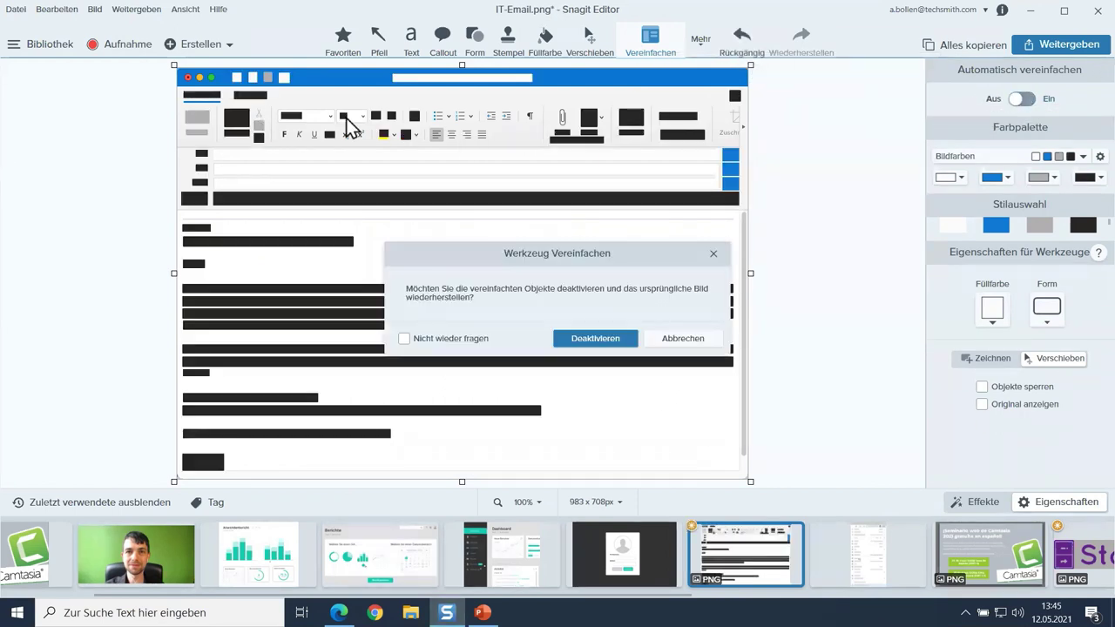
pyautogui.click(595, 339)
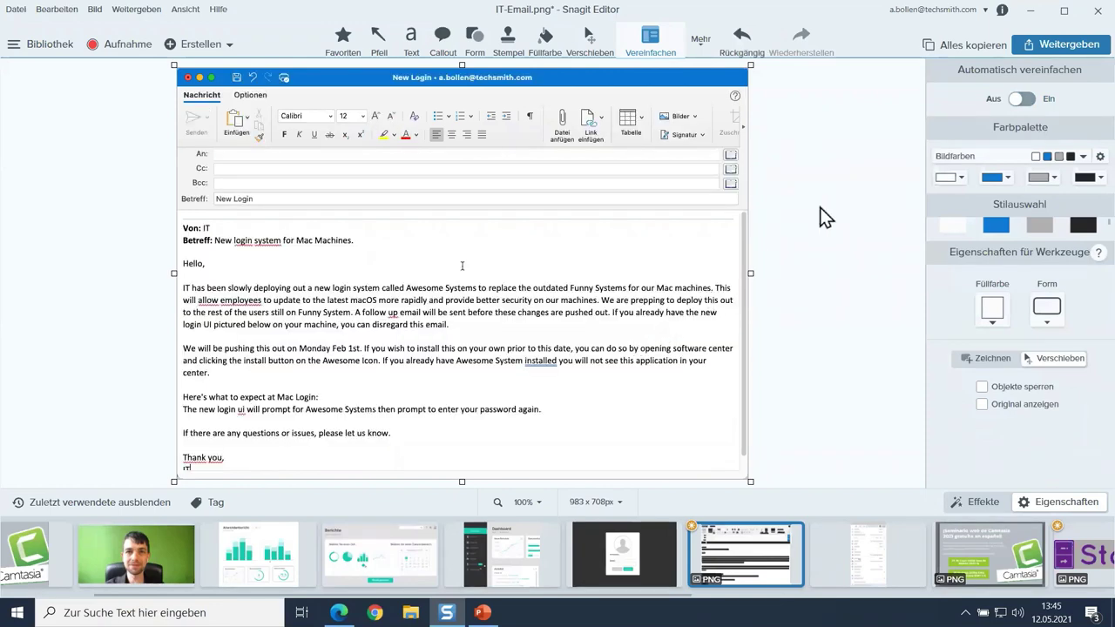
# - Cover the email's two main paragraphs, the Mac Login lines and the sign-off with grey left-aligned text-line shapes
pyautogui.moveTo(1027, 252); pyautogui.dragTo(1026, 356)
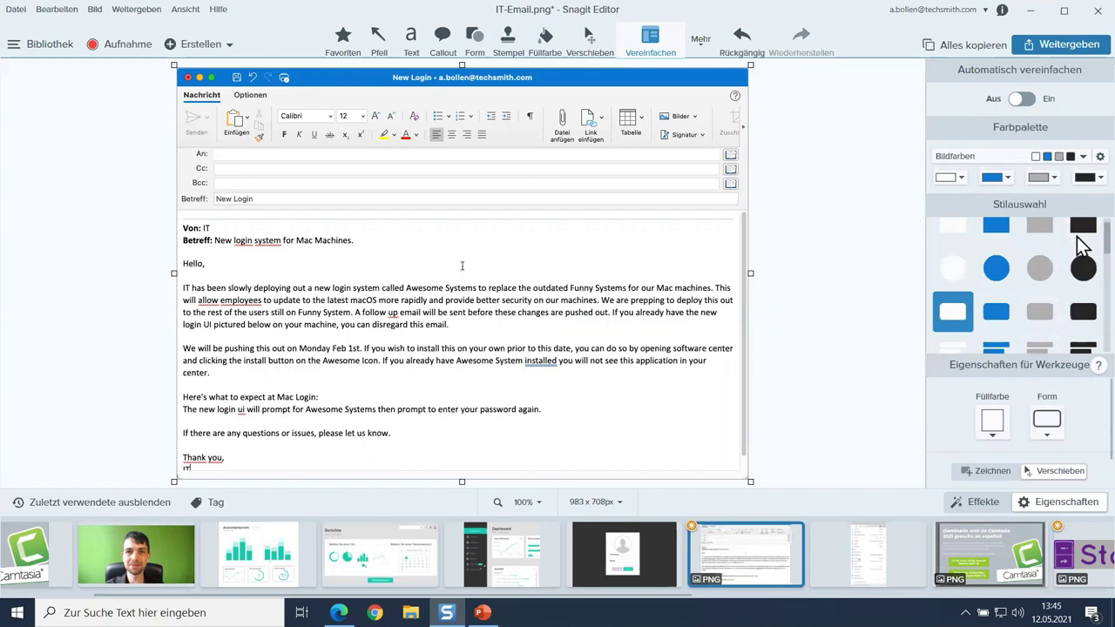
pyautogui.scroll(-2, 1081, 253)
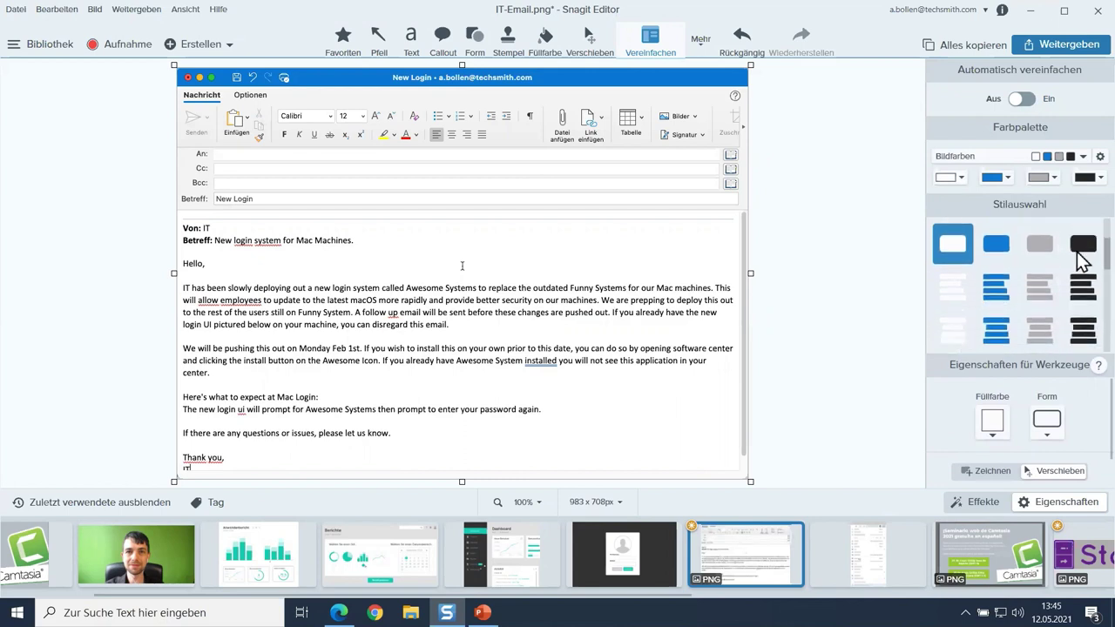
pyautogui.click(1046, 293)
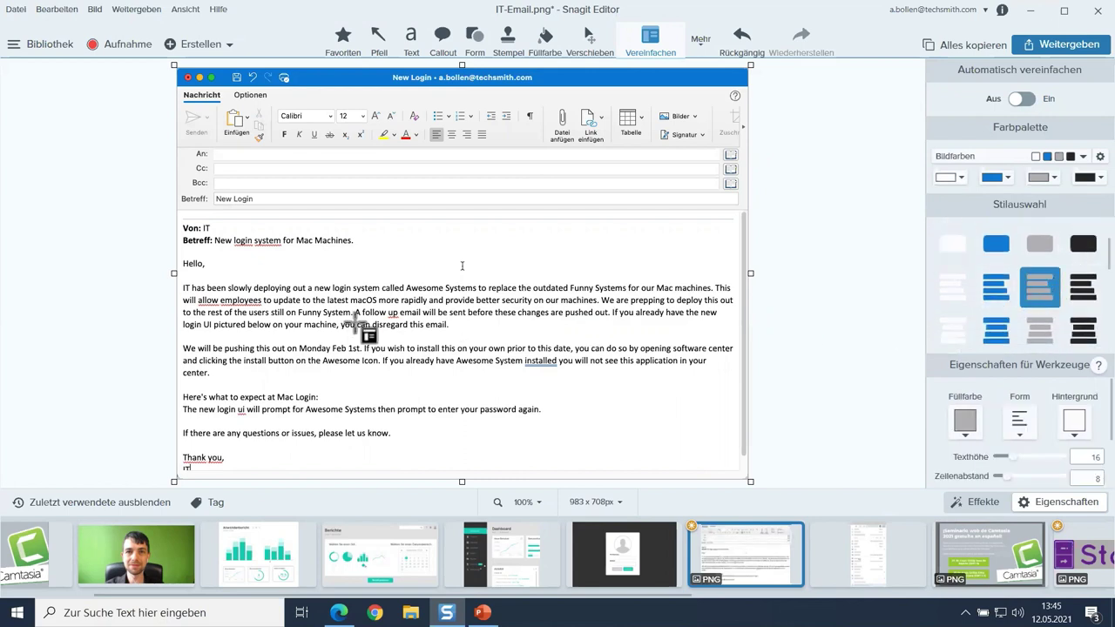
pyautogui.moveTo(183, 281); pyautogui.dragTo(733, 347)
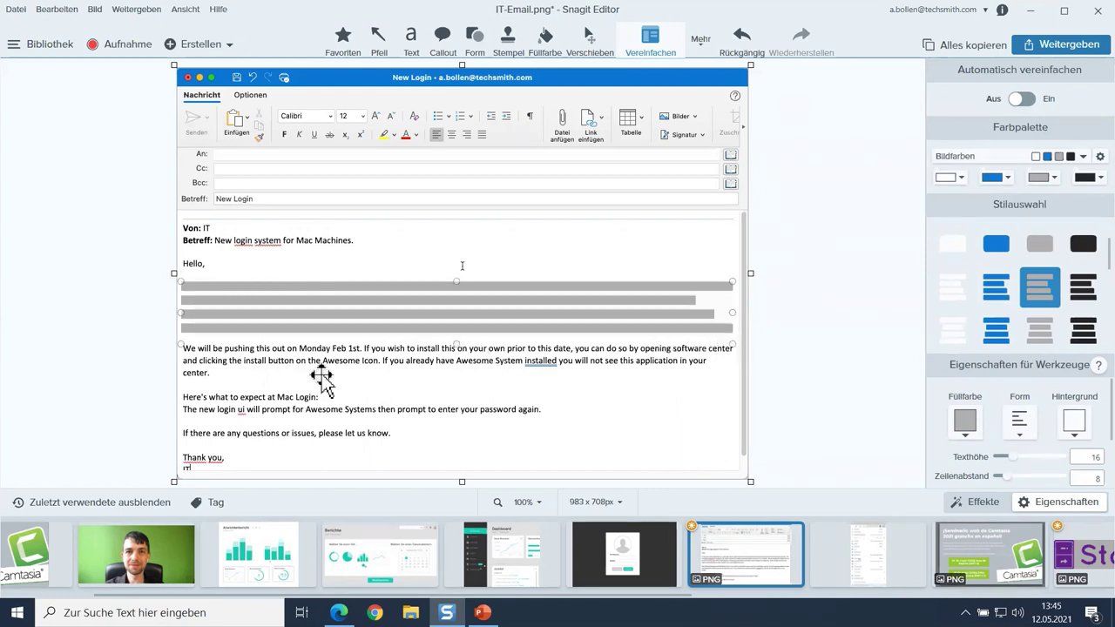
pyautogui.moveTo(180, 380); pyautogui.dragTo(731, 343)
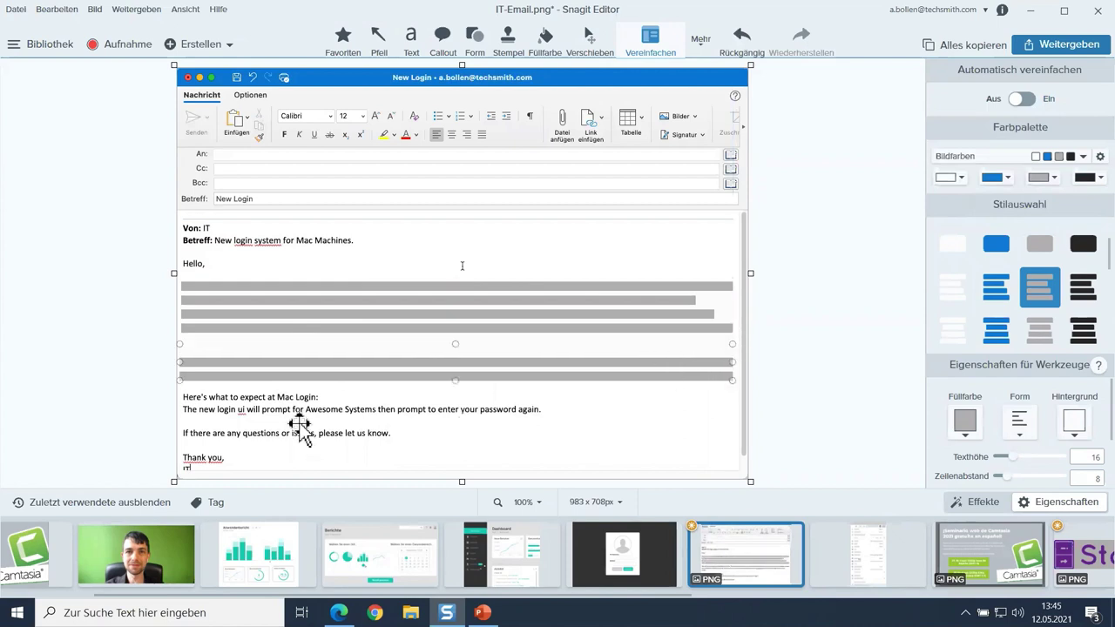
pyautogui.moveTo(555, 422); pyautogui.dragTo(181, 381)
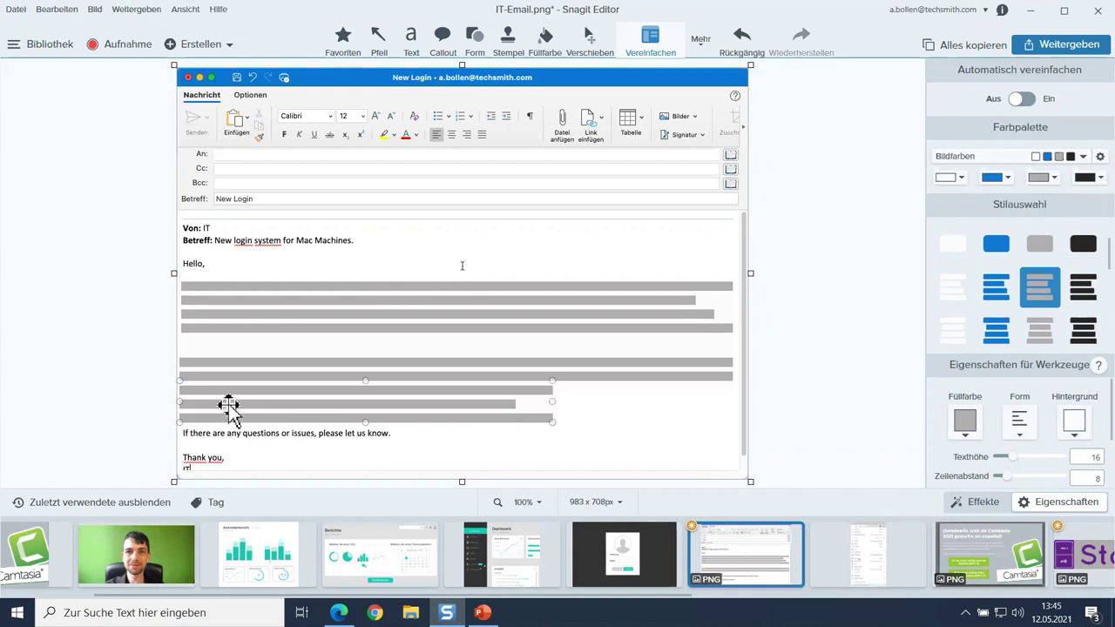
pyautogui.press('Escape')
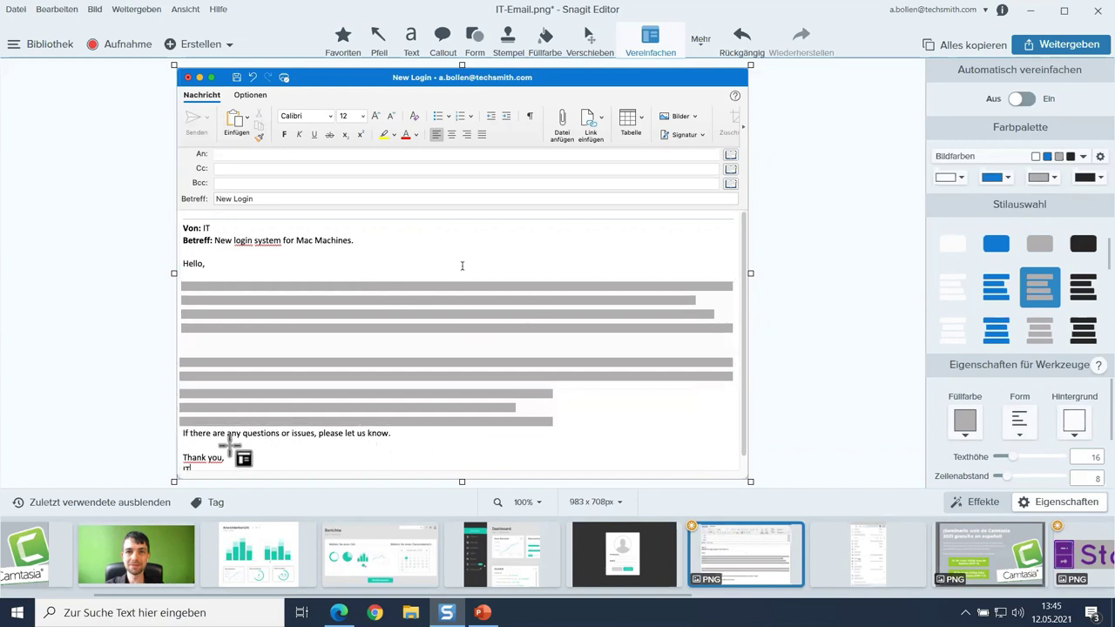
pyautogui.moveTo(237, 471); pyautogui.dragTo(195, 451)
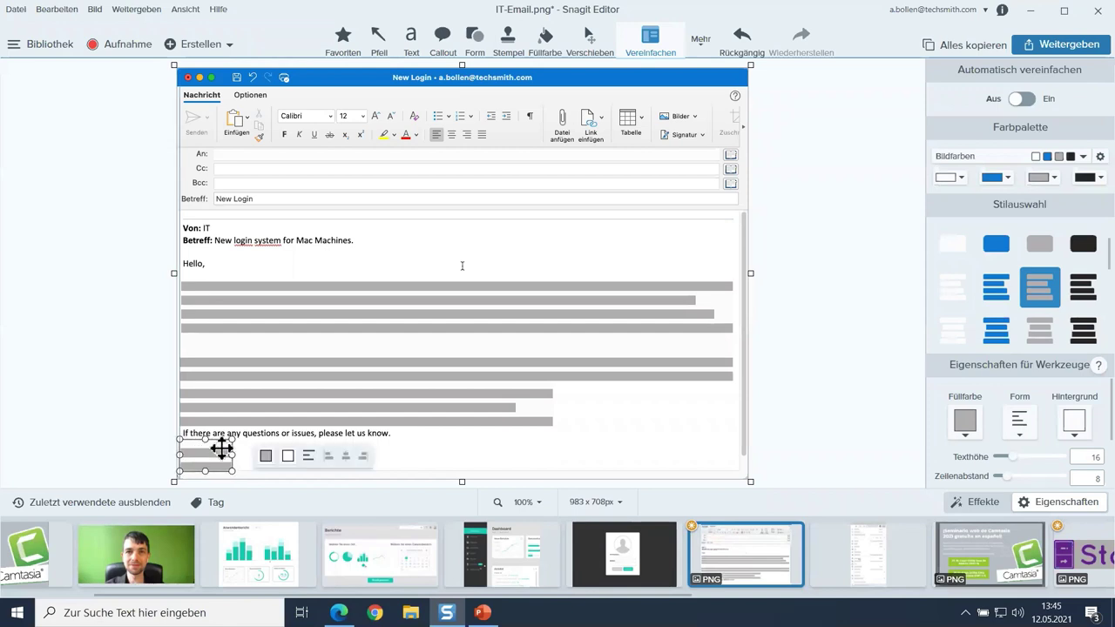
pyautogui.press('Escape')
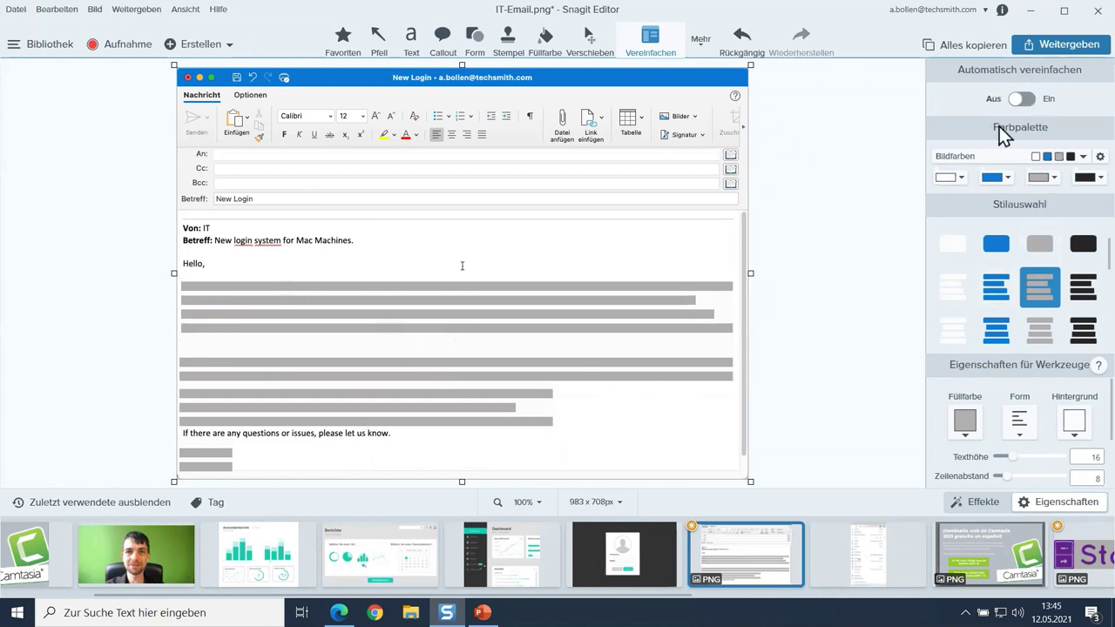
pyautogui.moveTo(581, 224); pyautogui.dragTo(688, 261)
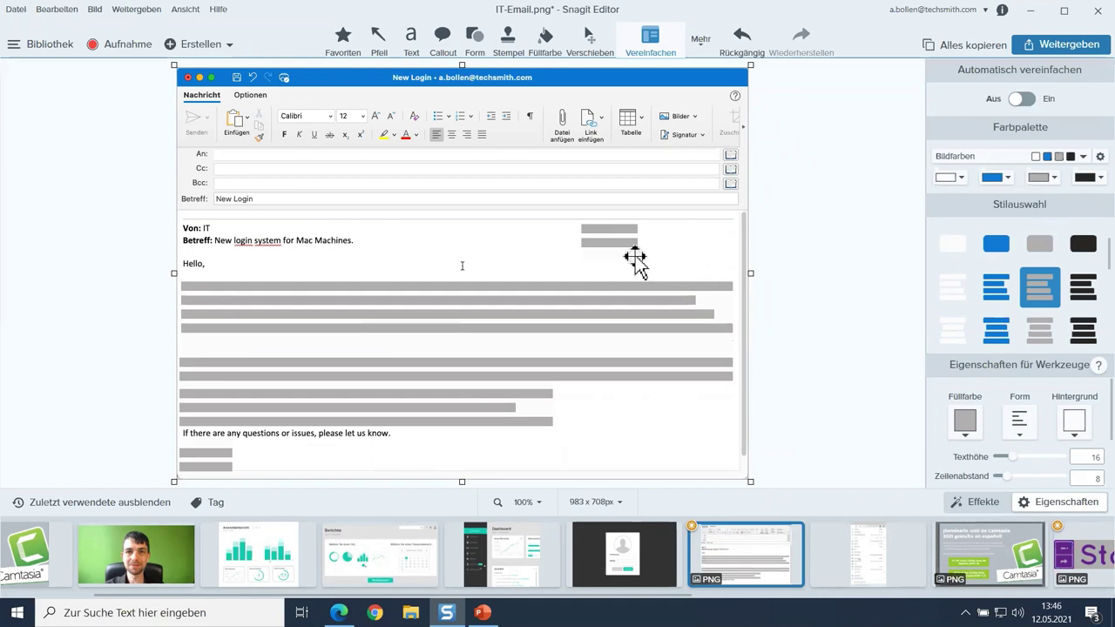
pyautogui.click(620, 247)
pyautogui.press('Delete')
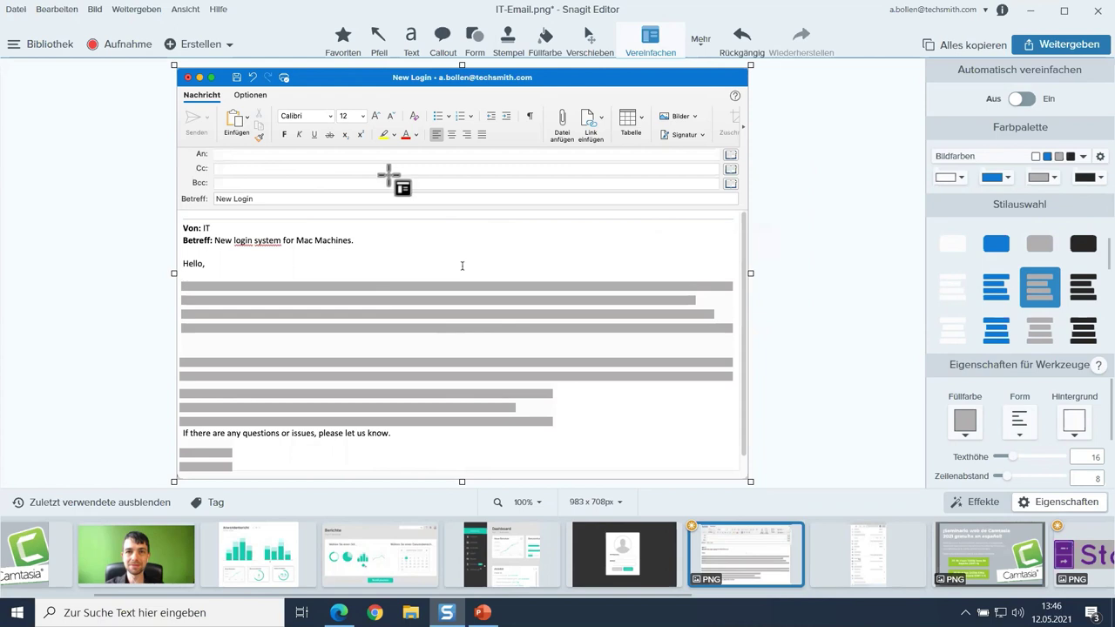
# - Cut out the An, Cc and Bcc rows from the email capture using the Cut Out tool's straight-edged horizontal style
pyautogui.click(703, 47)
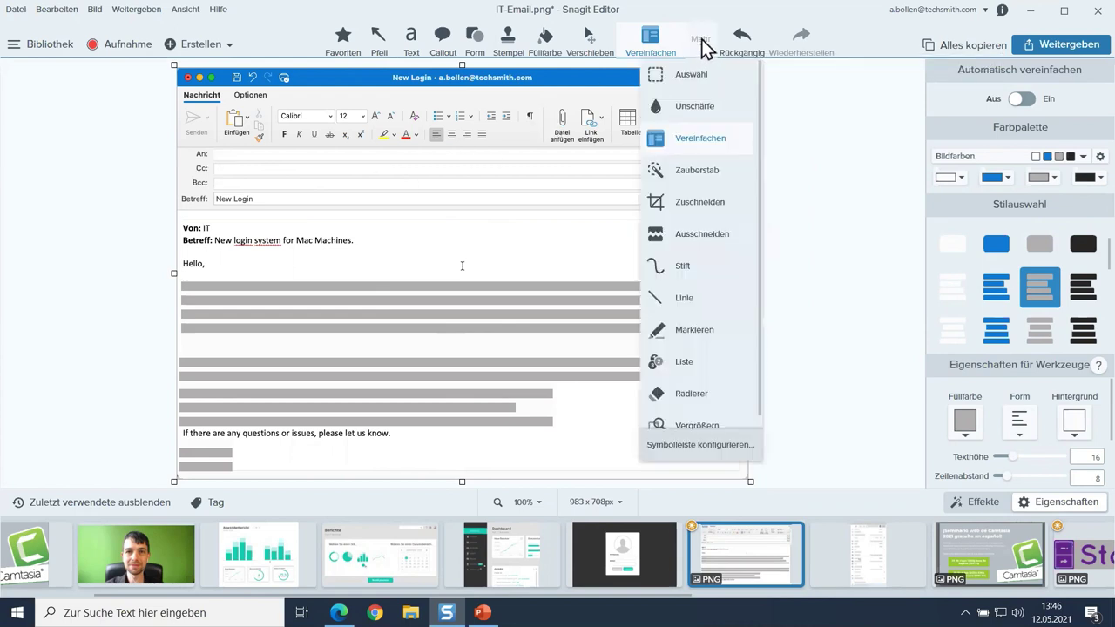
pyautogui.click(708, 235)
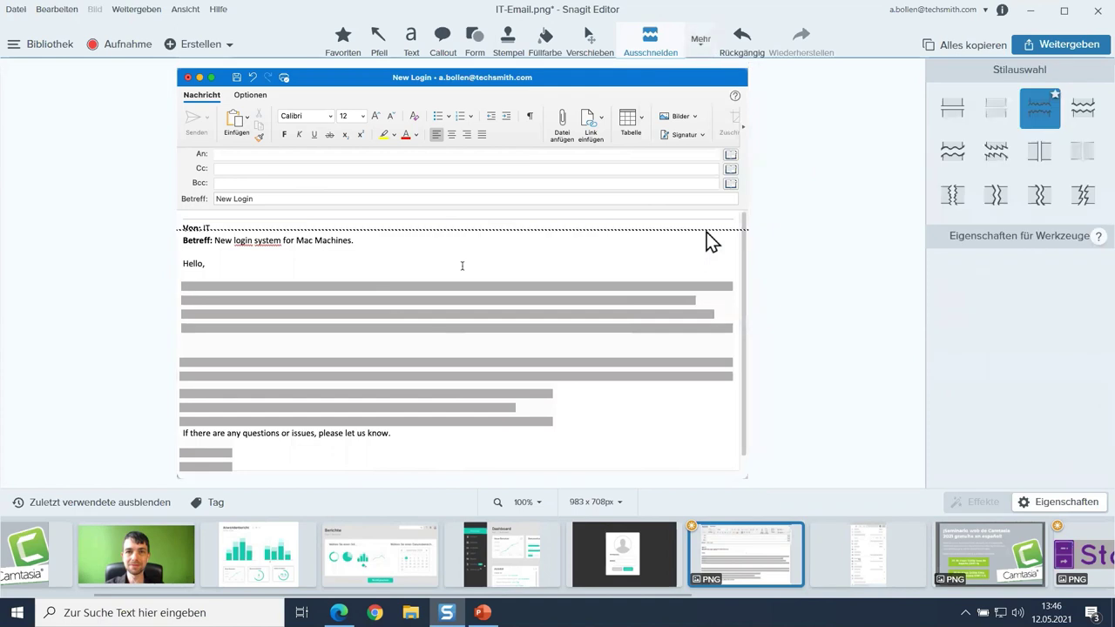
pyautogui.click(958, 113)
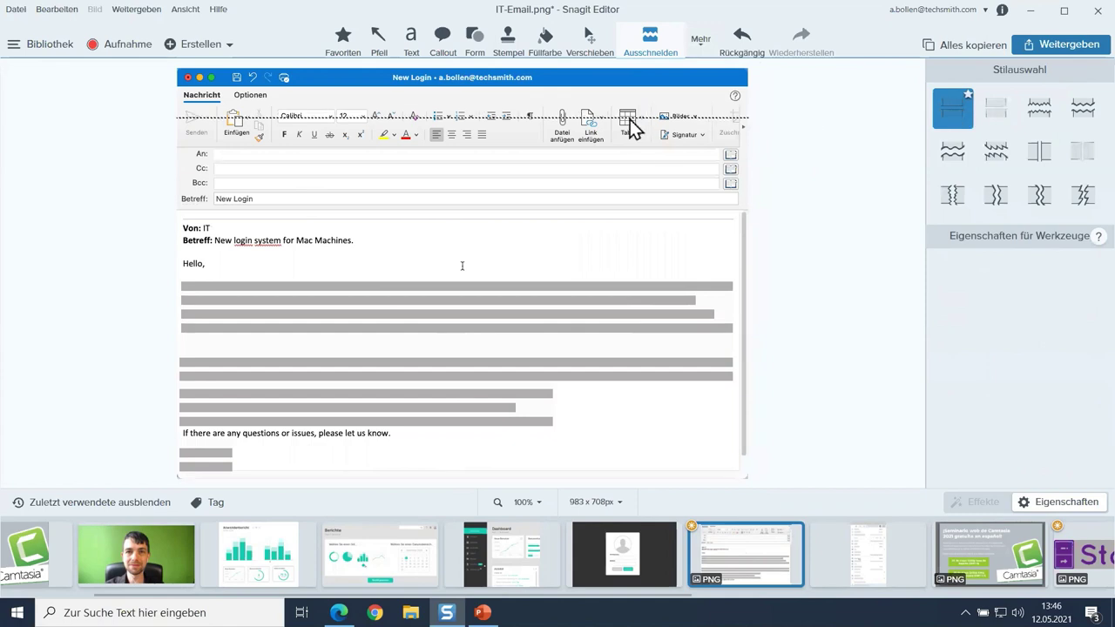
pyautogui.moveTo(549, 150); pyautogui.dragTo(551, 192)
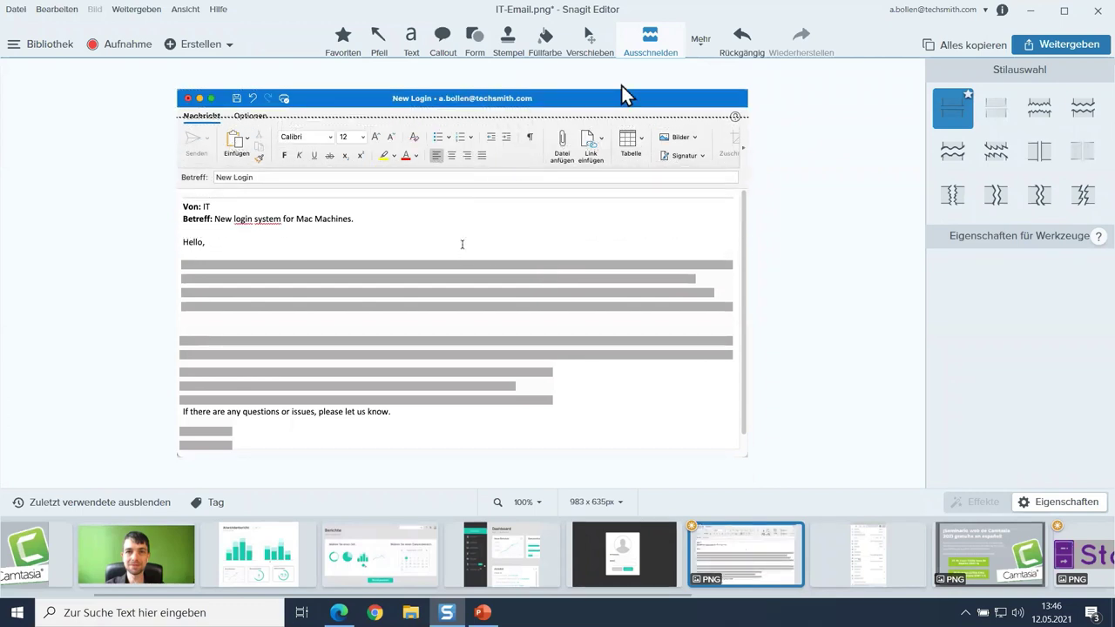
# - Erase the title text from the email window's blue title bar with a rectangular selection and automatic background fill
pyautogui.click(703, 41)
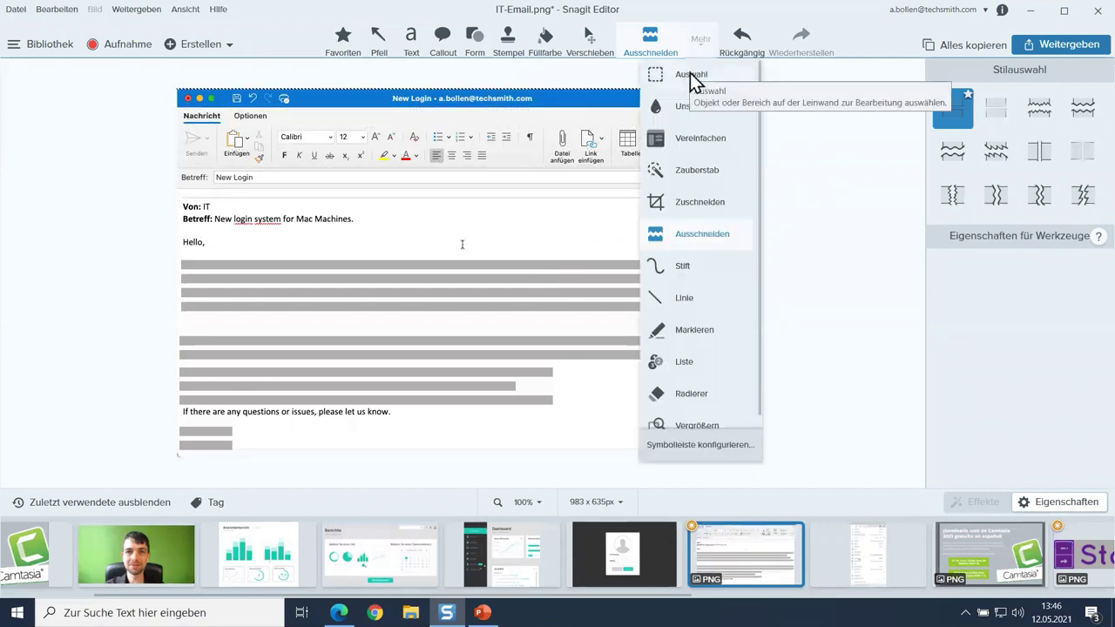
pyautogui.click(693, 77)
pyautogui.moveTo(378, 115); pyautogui.dragTo(553, 87)
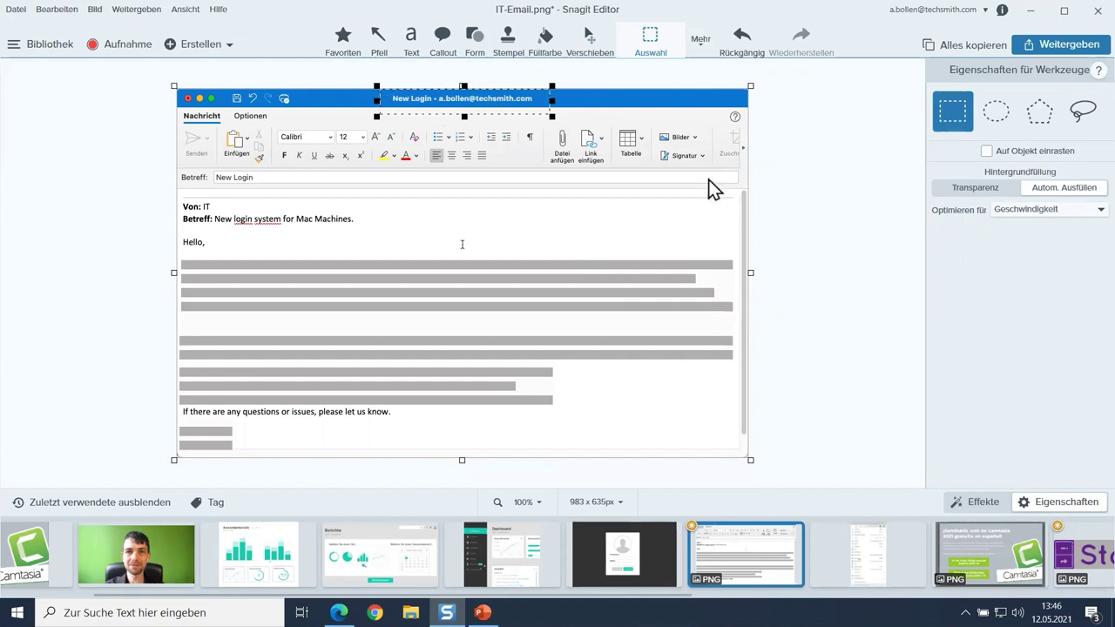
pyautogui.press('Delete')
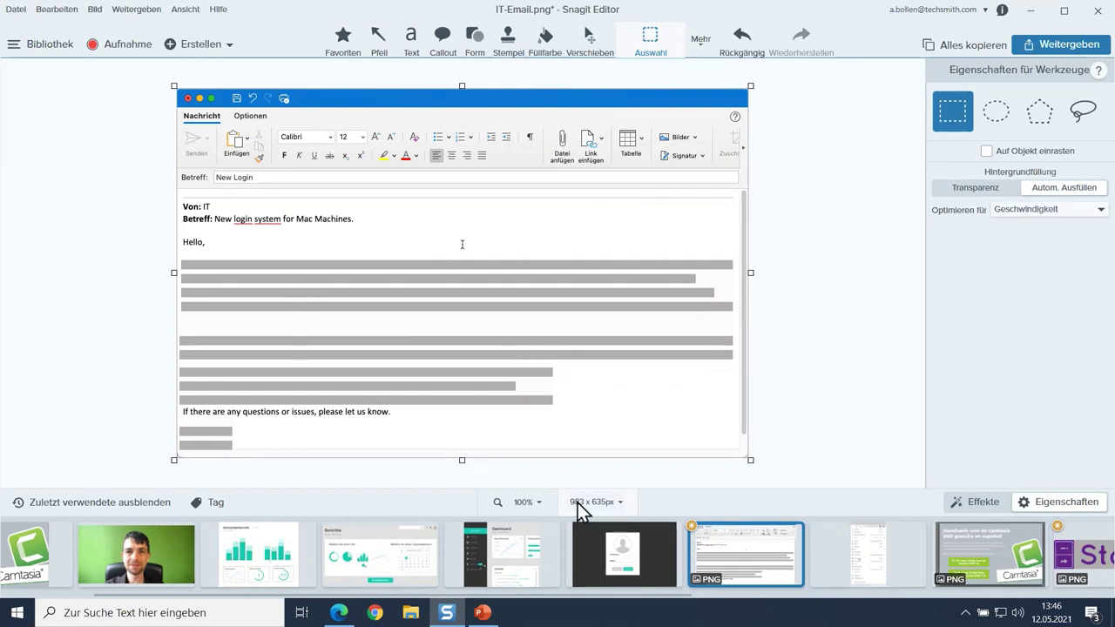
# - Open the dashboard capture and pixelate the Neue Benutzer card with the Blur tool at intensity 27
pyautogui.click(541, 549)
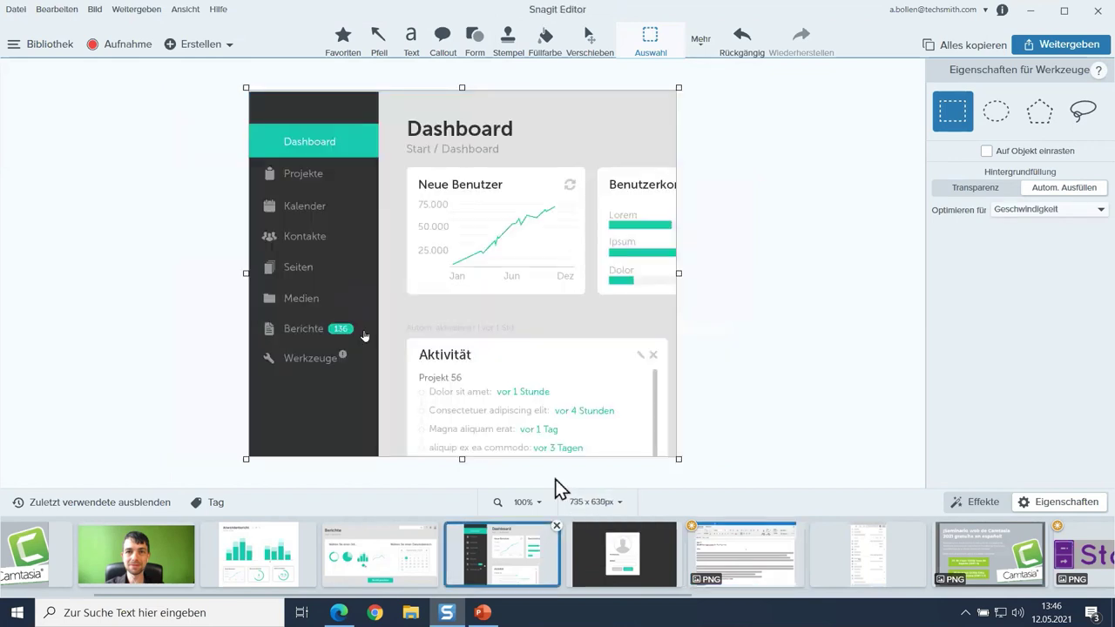
pyautogui.moveTo(771, 535); pyautogui.dragTo(702, 44)
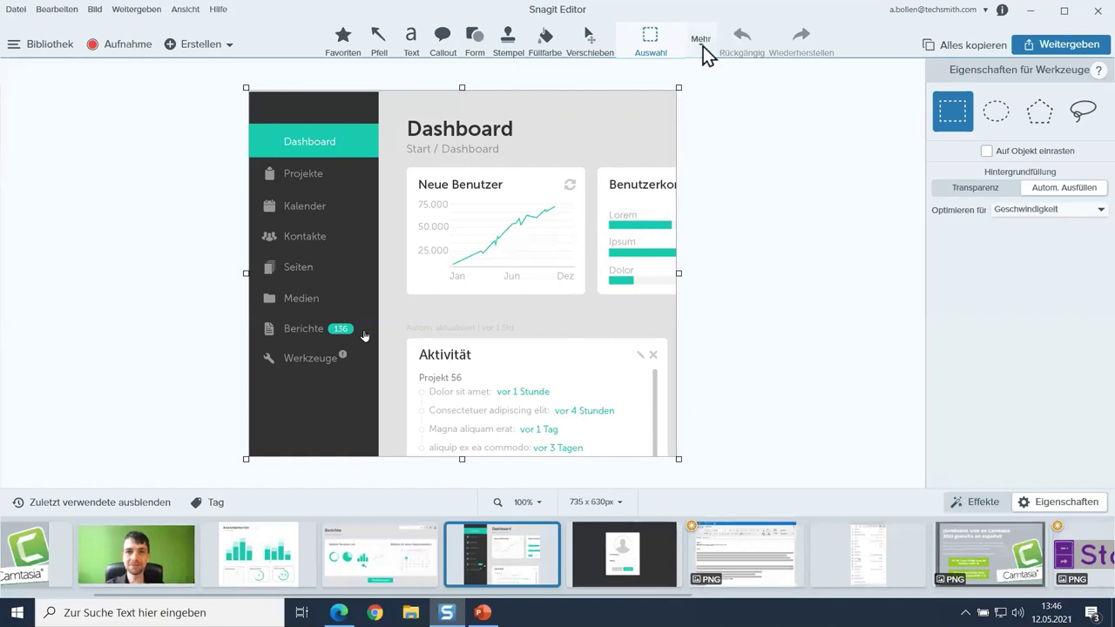
pyautogui.click(702, 42)
pyautogui.click(679, 107)
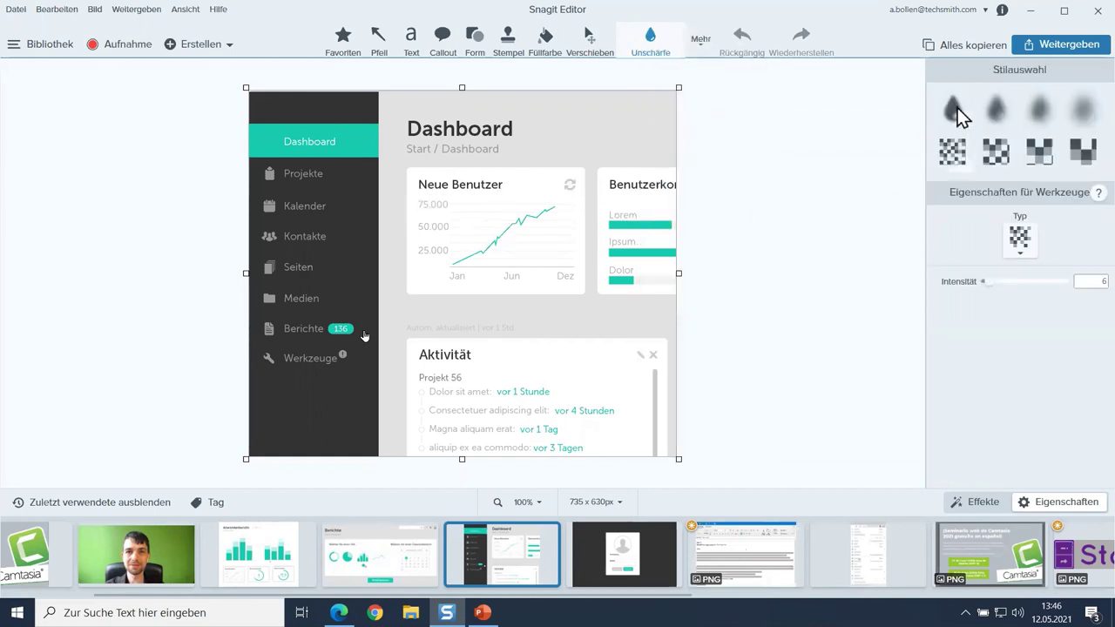
pyautogui.click(996, 151)
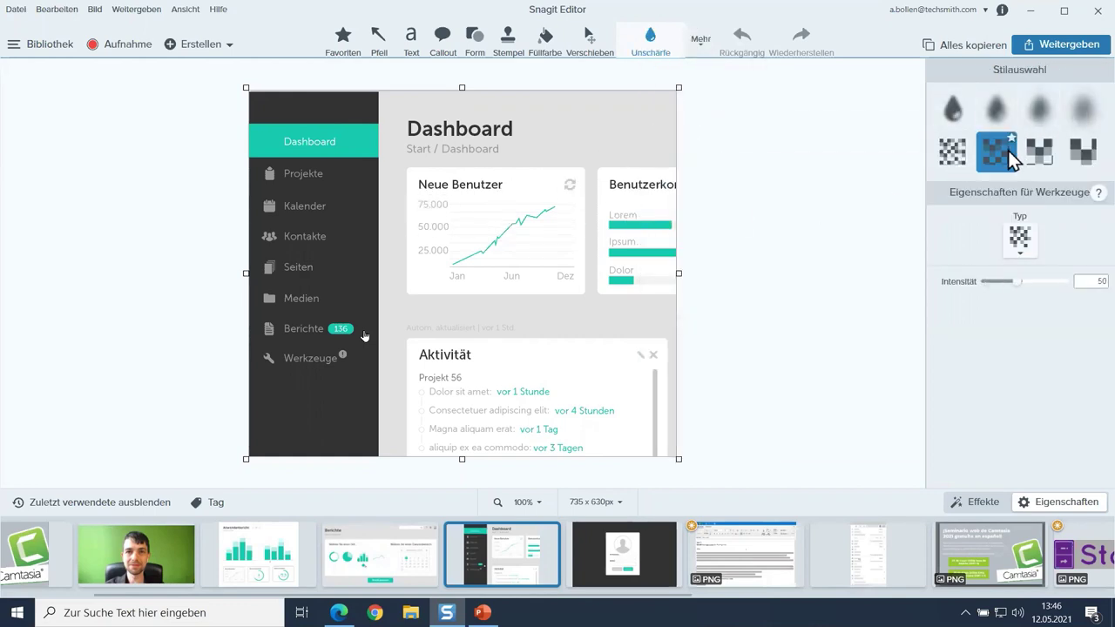
pyautogui.moveTo(1023, 281); pyautogui.dragTo(1005, 281)
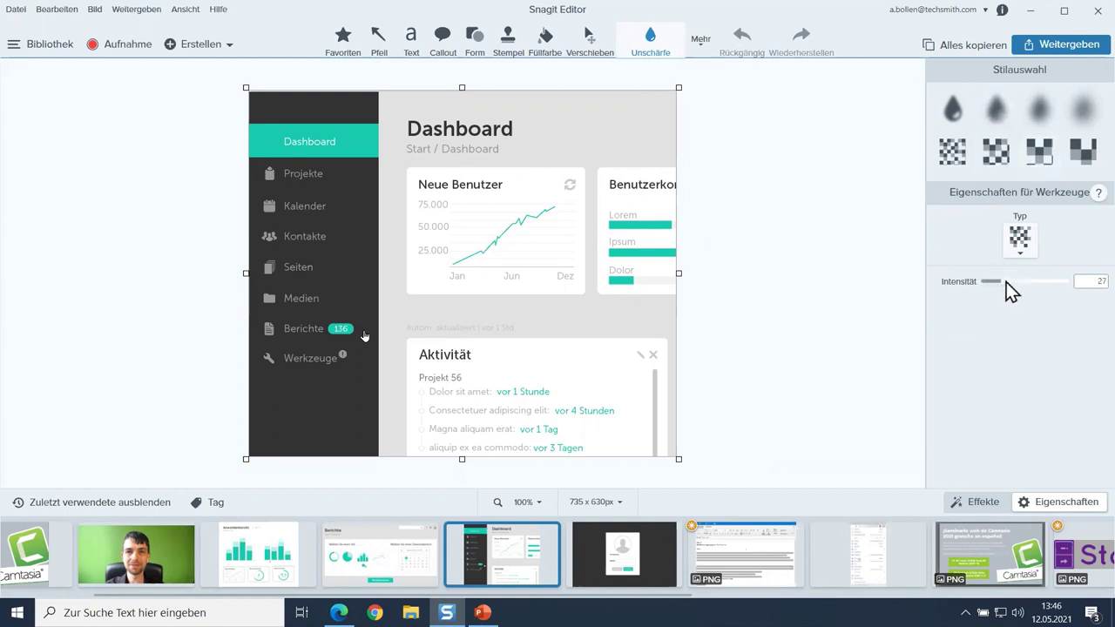
pyautogui.moveTo(415, 174); pyautogui.dragTo(581, 283)
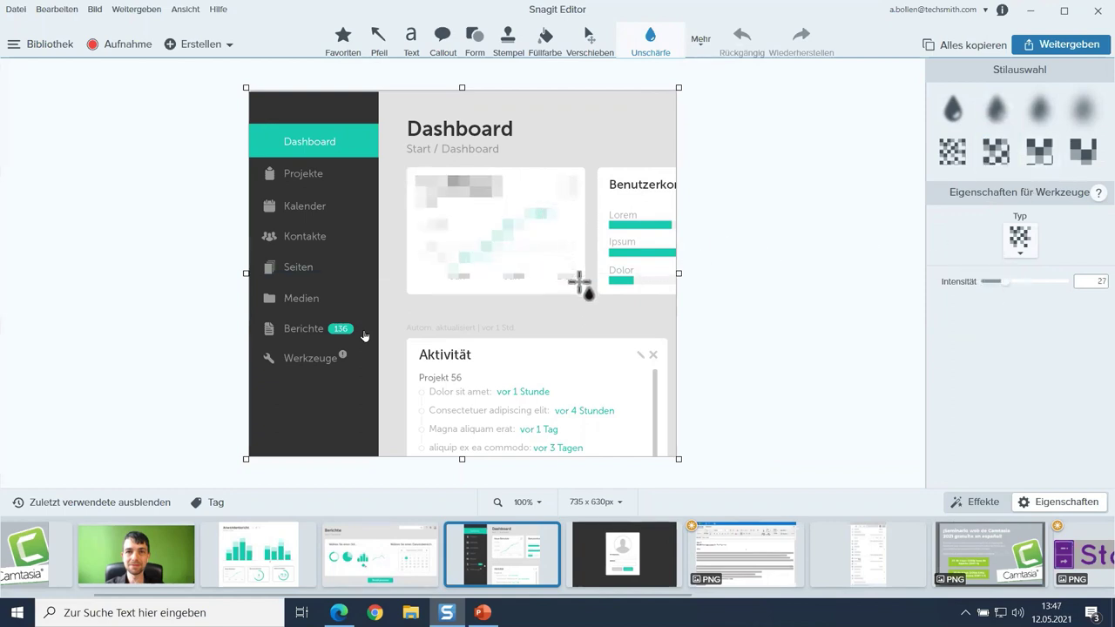
# - Compare smooth blur and pixelation styles on the Neue Benutzer card, finishing with pixelation at intensity 25
pyautogui.click(964, 115)
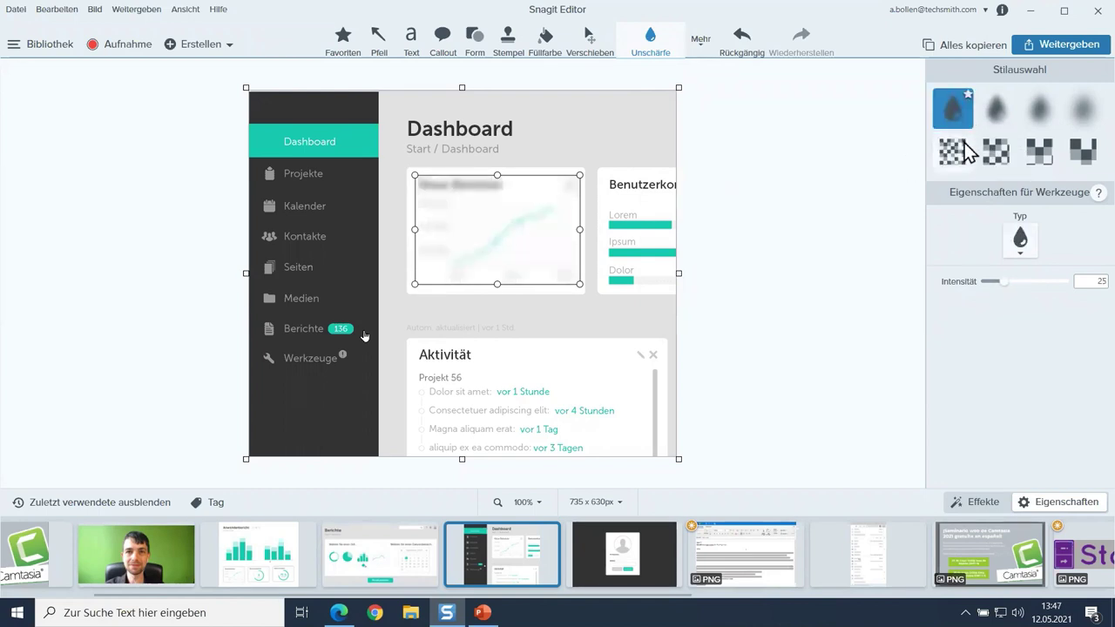
pyautogui.click(966, 141)
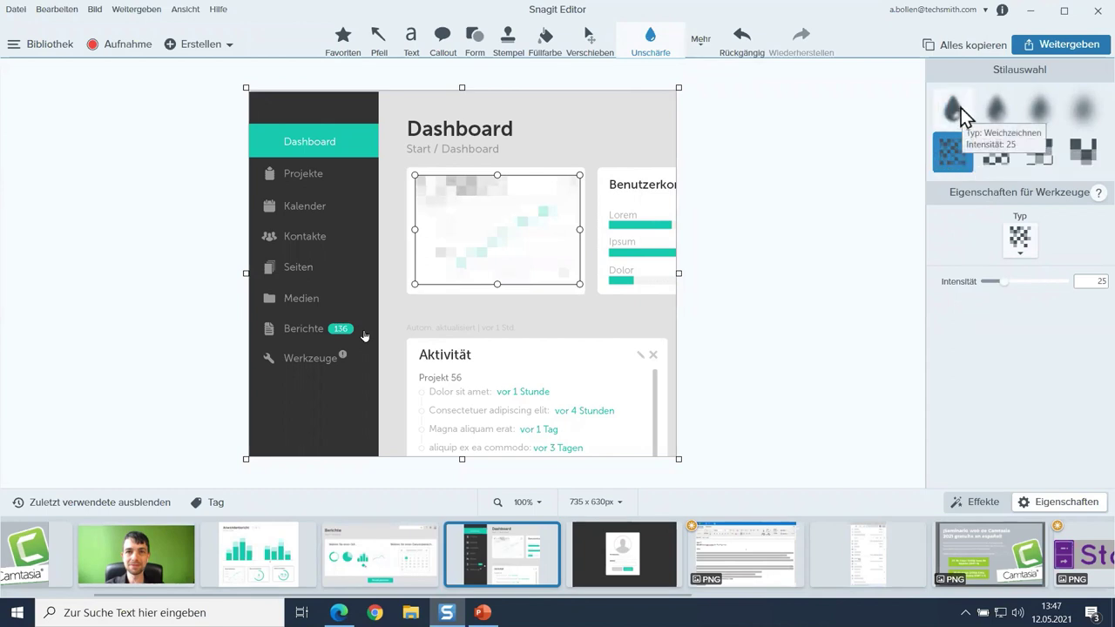
pyautogui.click(964, 111)
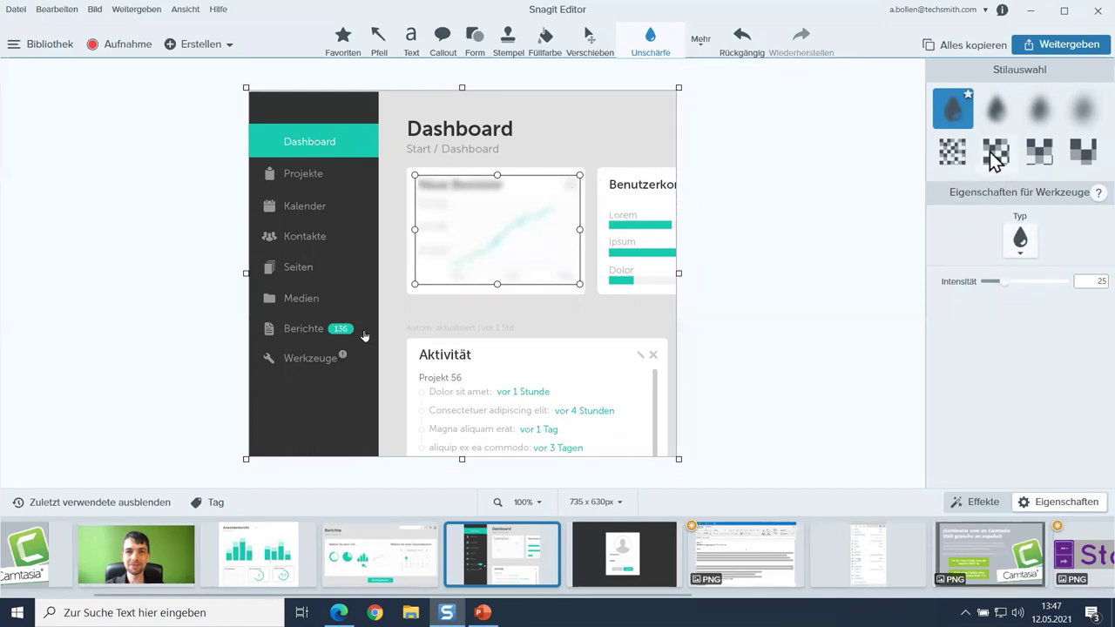
pyautogui.click(963, 154)
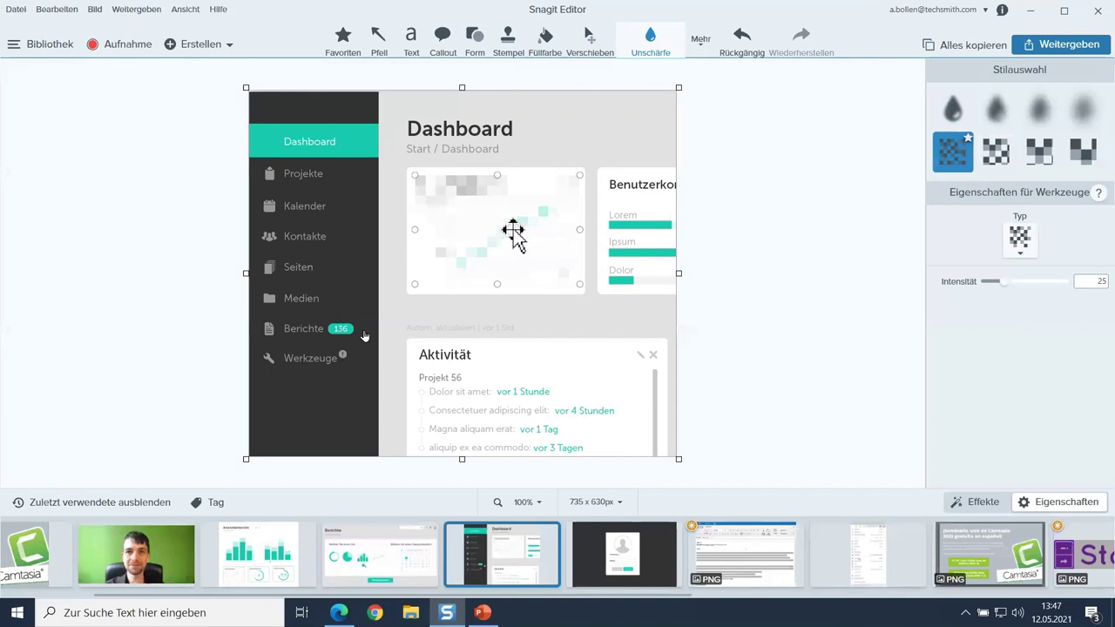
# - Flatten the pixelated area into the dashboard capture and trim the canvas's upper edge to a height of 622 px
pyautogui.rightClick(479, 200)
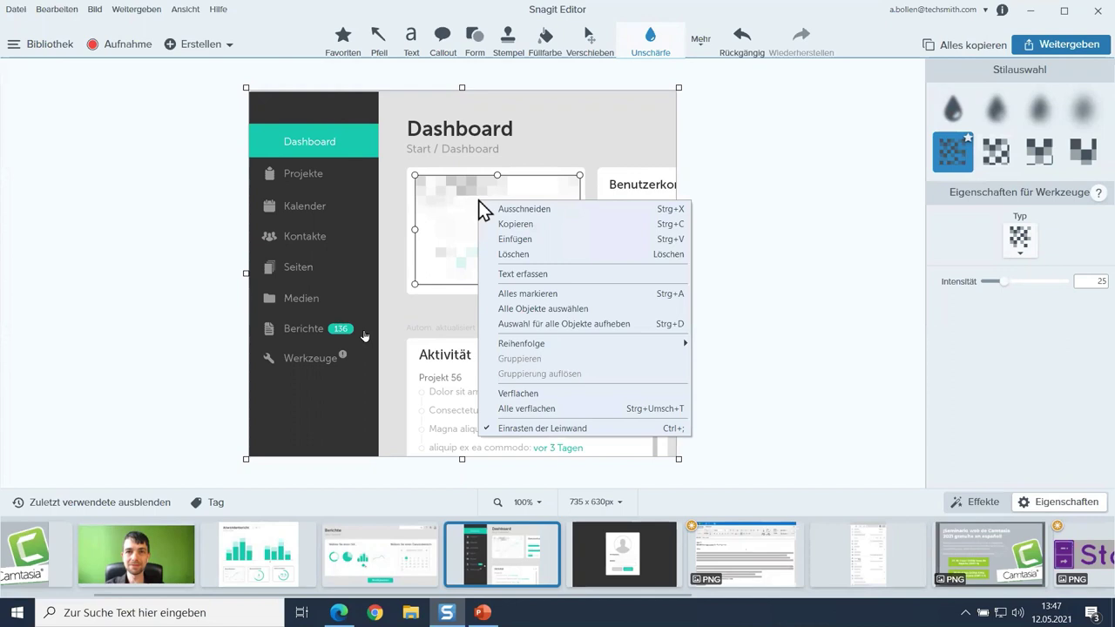
pyautogui.click(550, 394)
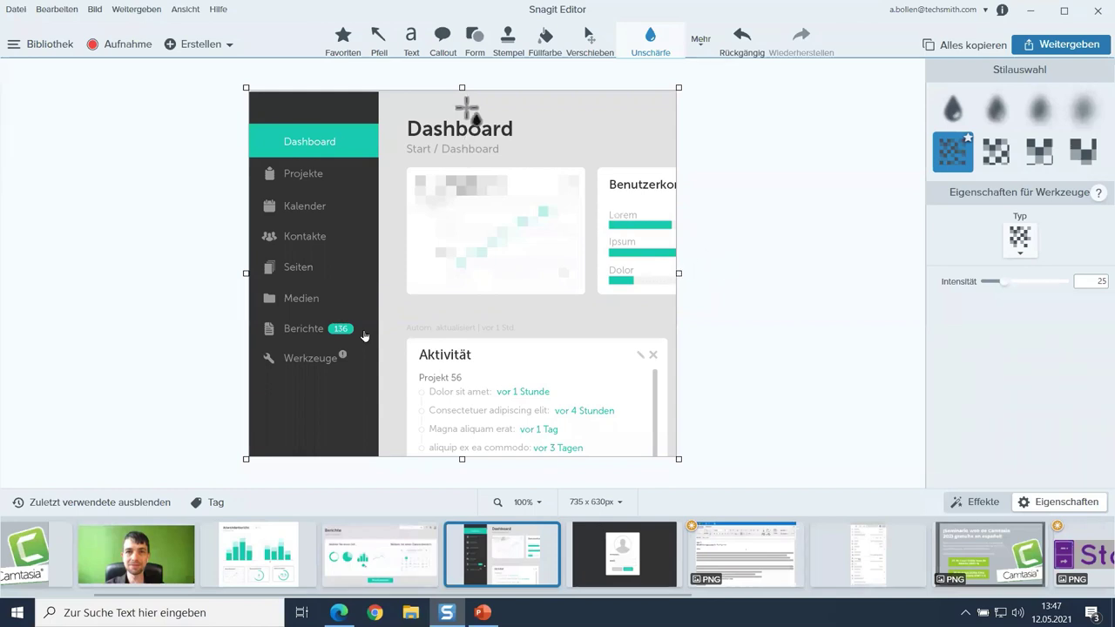
pyautogui.moveTo(462, 87); pyautogui.dragTo(463, 91)
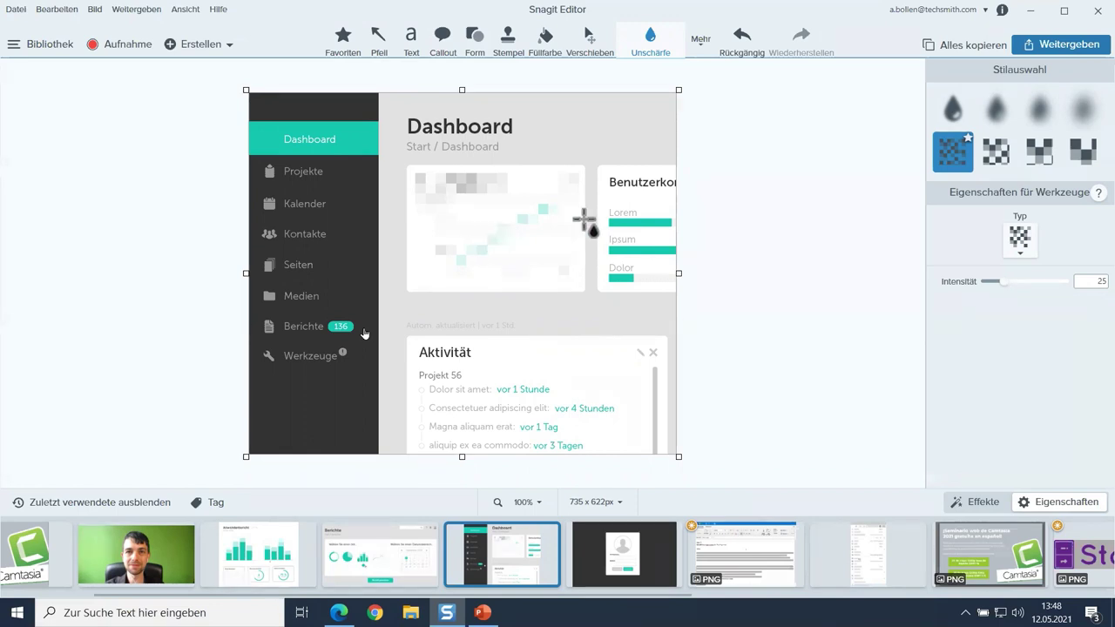
# - Share the dashboard capture to Camtasia, dismiss the sign-in error there and minimise Camtasia to return to Snagit Editor
pyautogui.click(1078, 49)
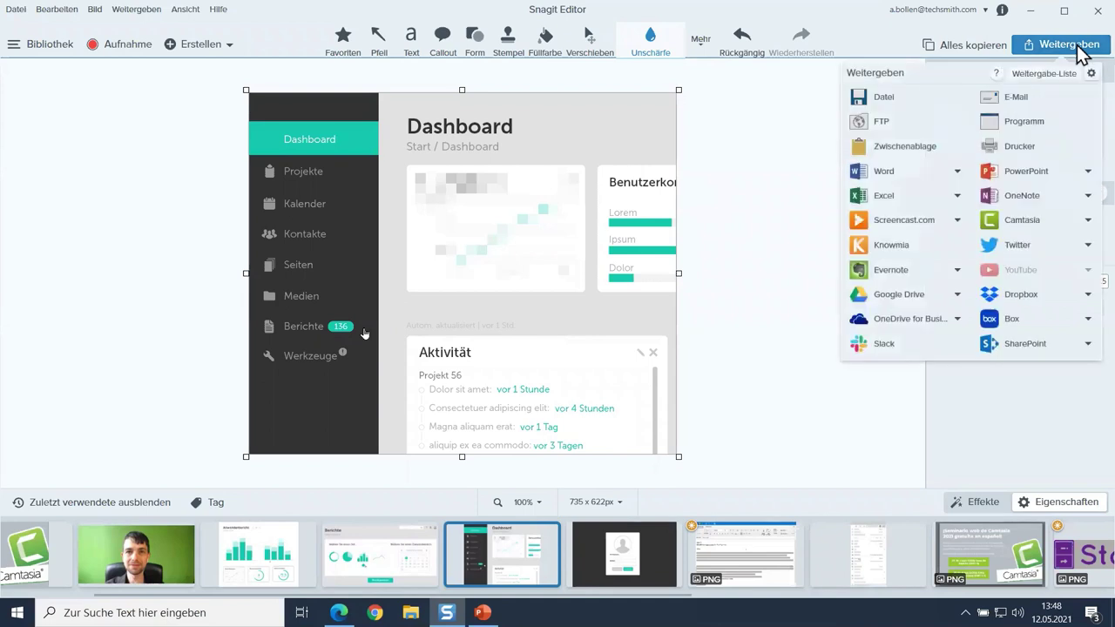
pyautogui.click(995, 220)
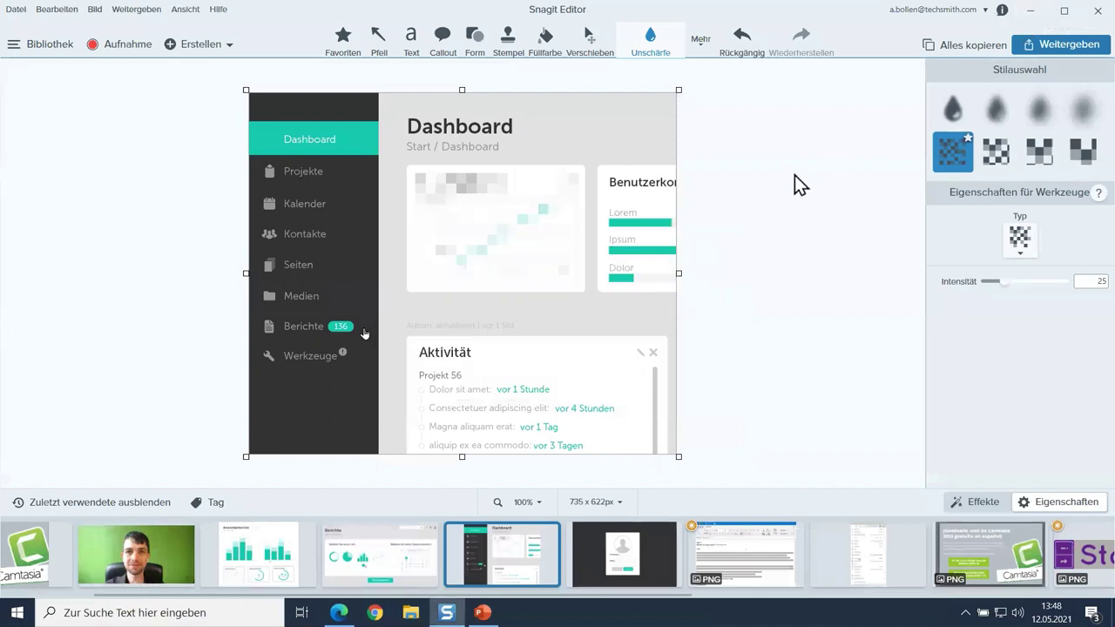
pyautogui.click(1077, 44)
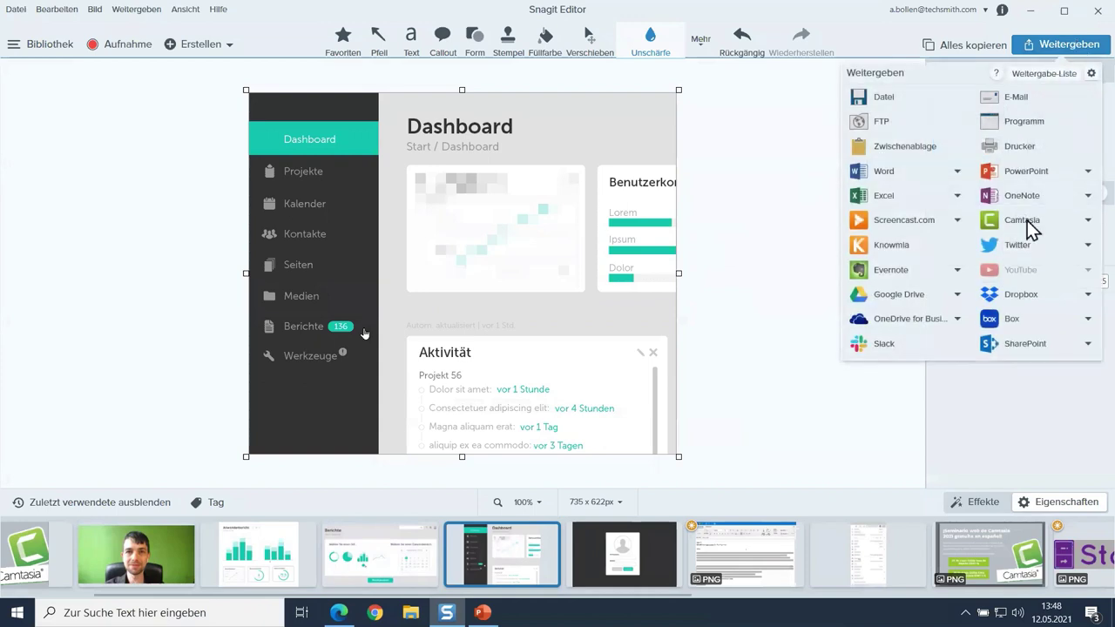
pyautogui.click(745, 198)
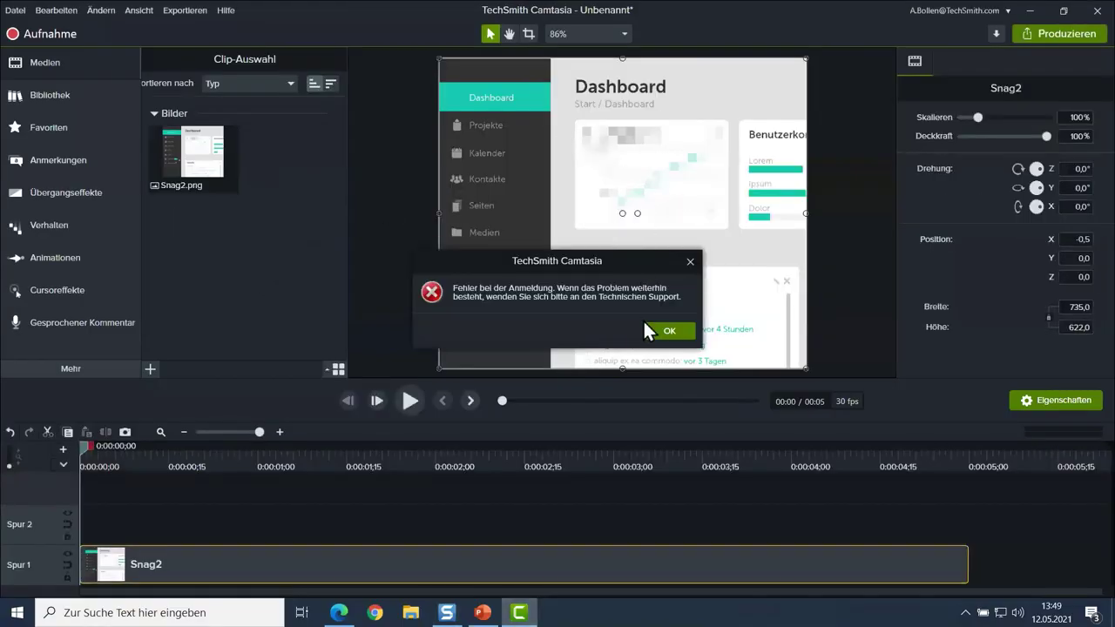
pyautogui.click(690, 261)
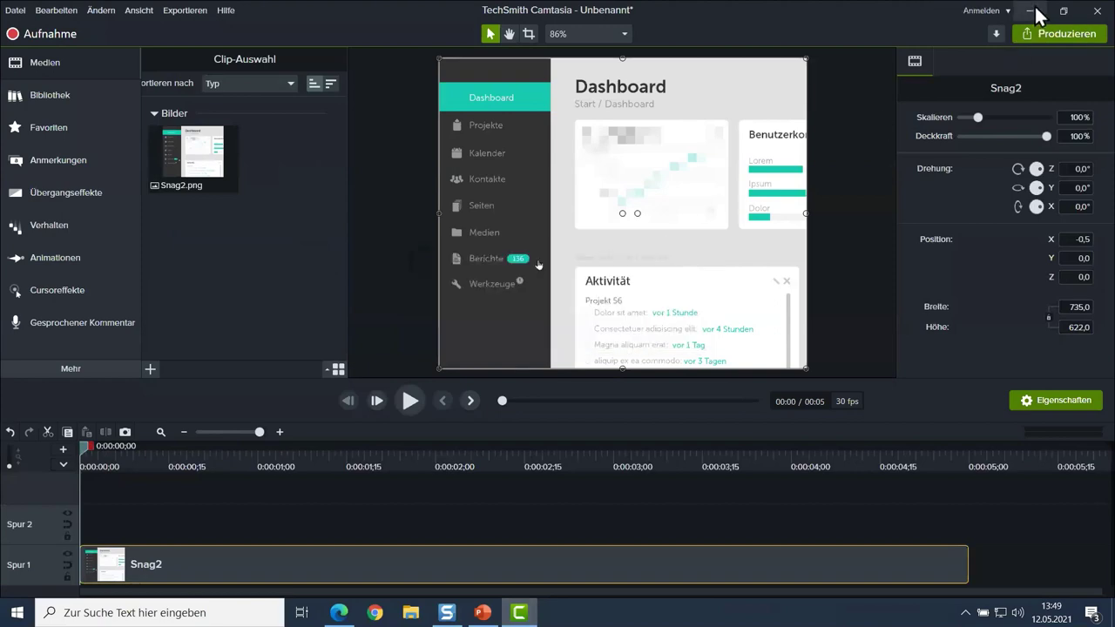
pyautogui.click(1033, 10)
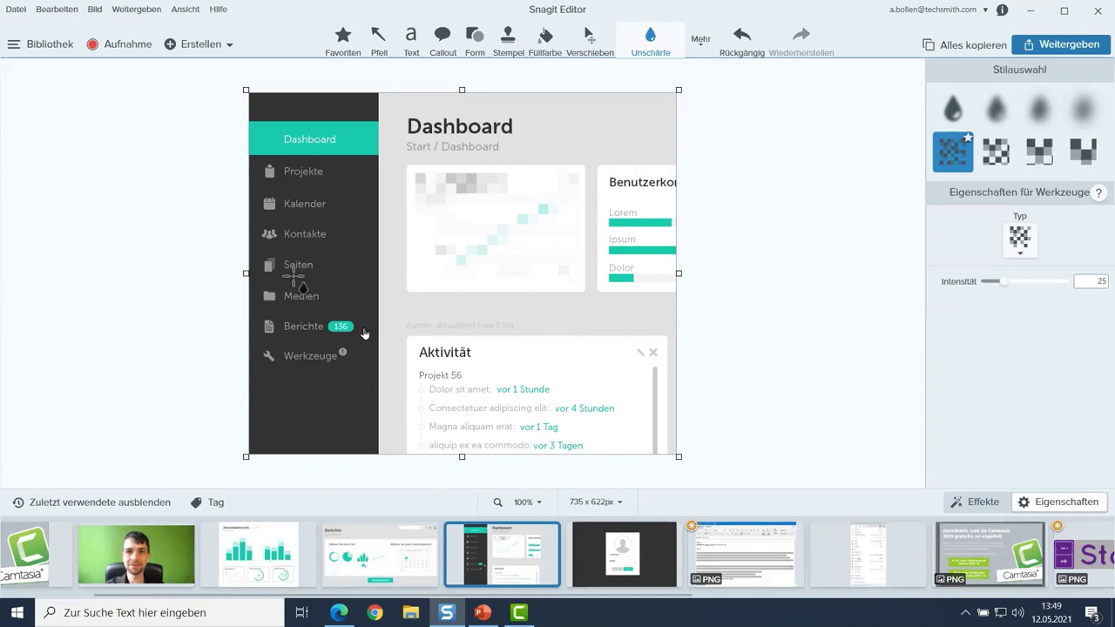
# - Browse the Stamp tool's categories, including Aktivität, Business, Essen und Trinken, Interface, Smileys und Personen and Symbole
pyautogui.click(506, 45)
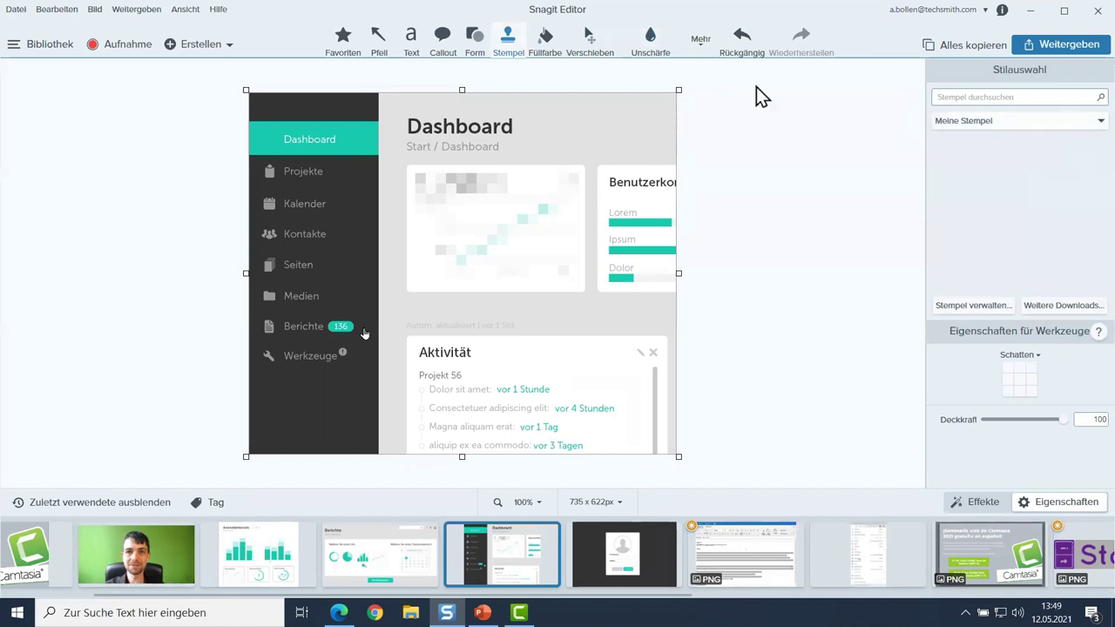
pyautogui.click(1077, 122)
pyautogui.click(964, 170)
pyautogui.click(1004, 120)
pyautogui.click(991, 179)
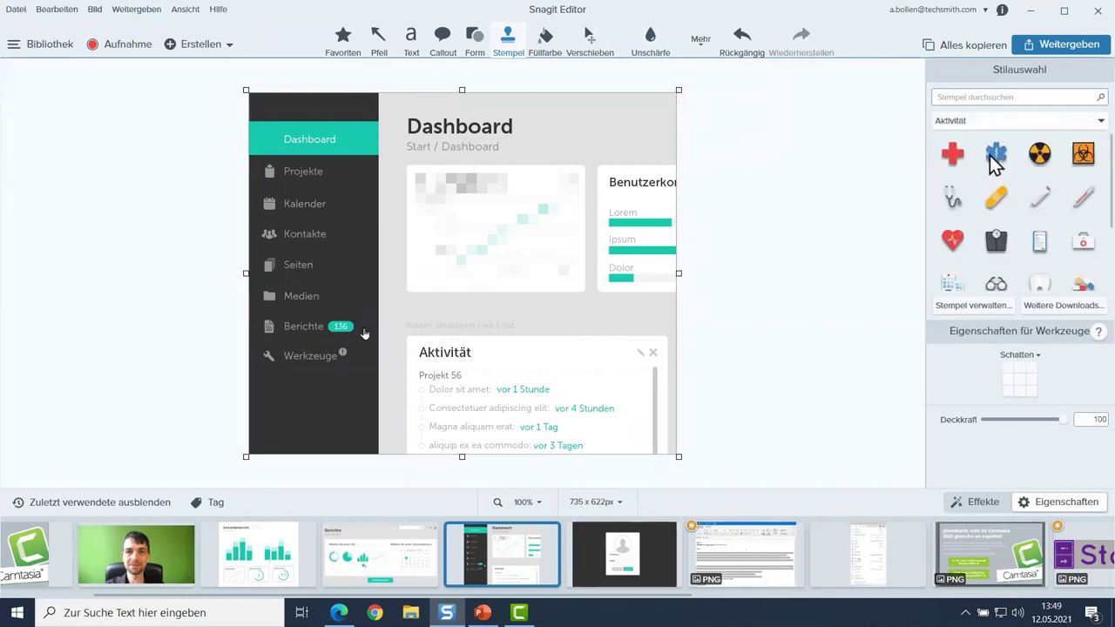
pyautogui.click(994, 126)
pyautogui.click(996, 201)
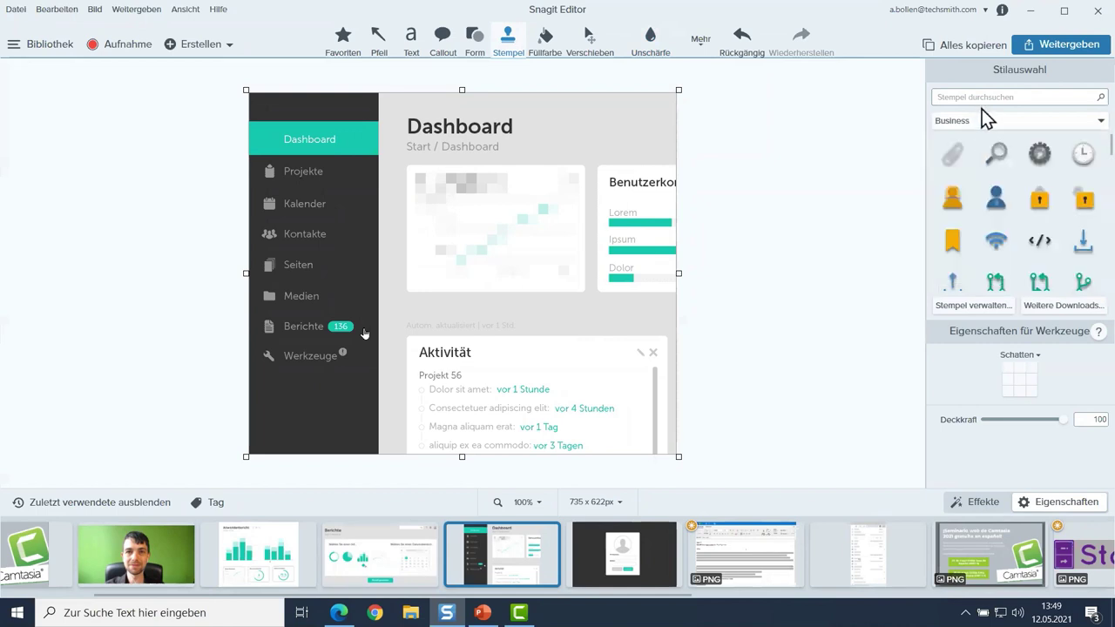
pyautogui.click(983, 118)
pyautogui.click(996, 214)
pyautogui.click(972, 123)
pyautogui.click(996, 201)
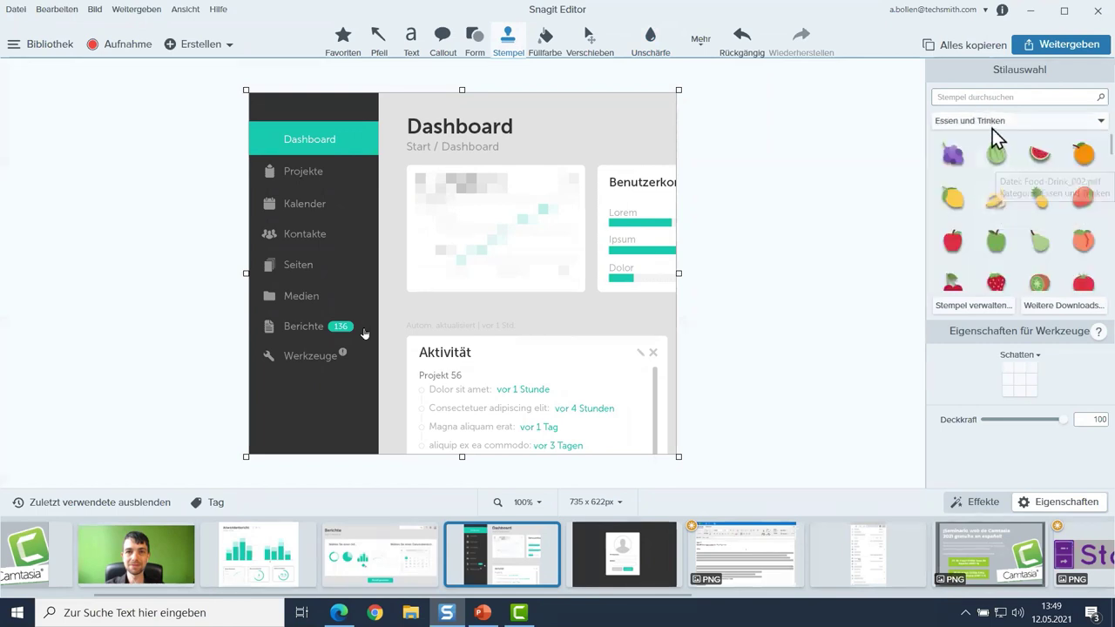
pyautogui.click(993, 124)
pyautogui.click(994, 229)
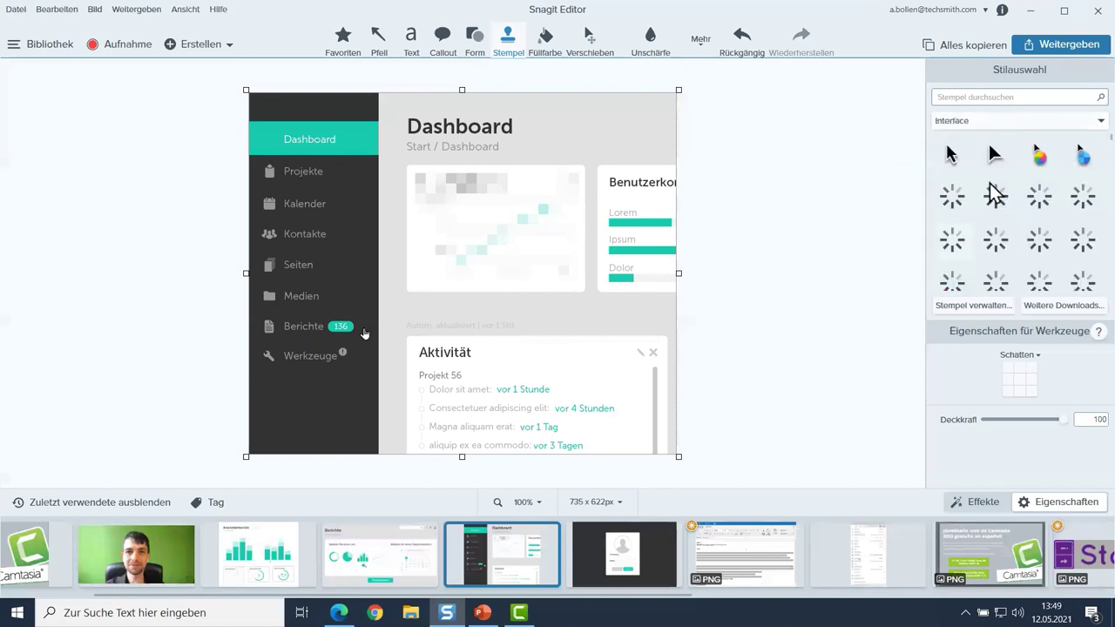
pyautogui.click(986, 120)
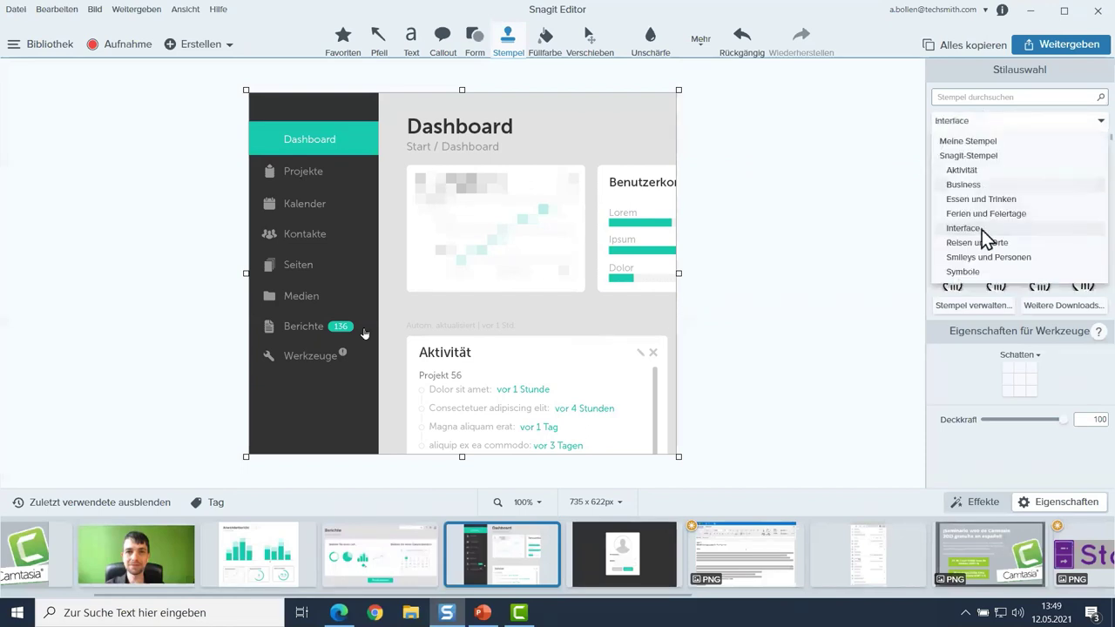
pyautogui.click(979, 256)
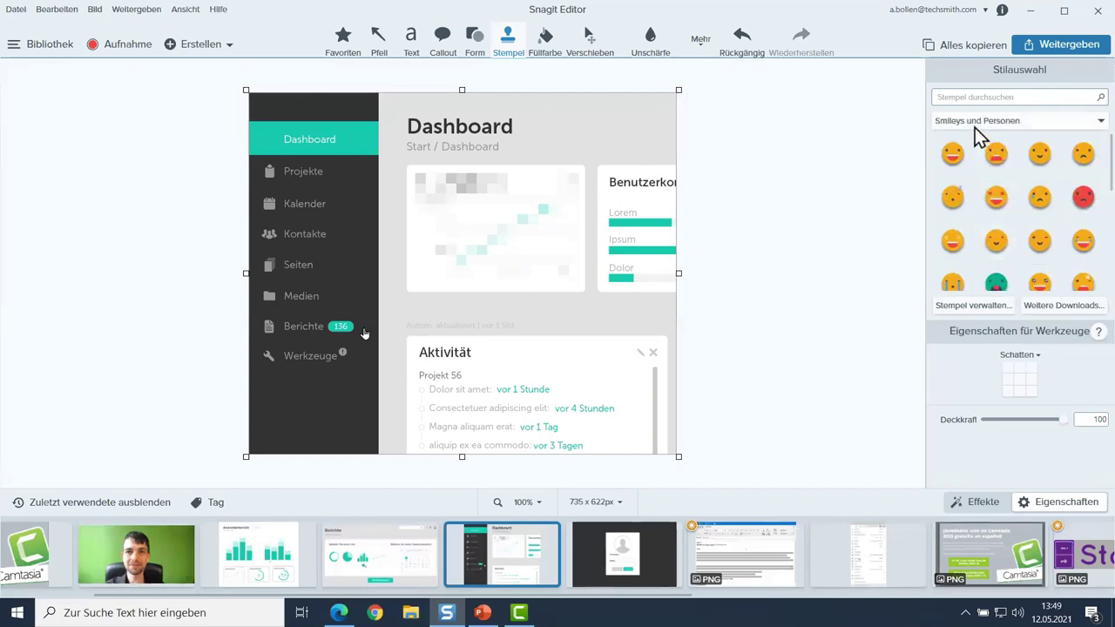
pyautogui.click(975, 124)
pyautogui.click(971, 271)
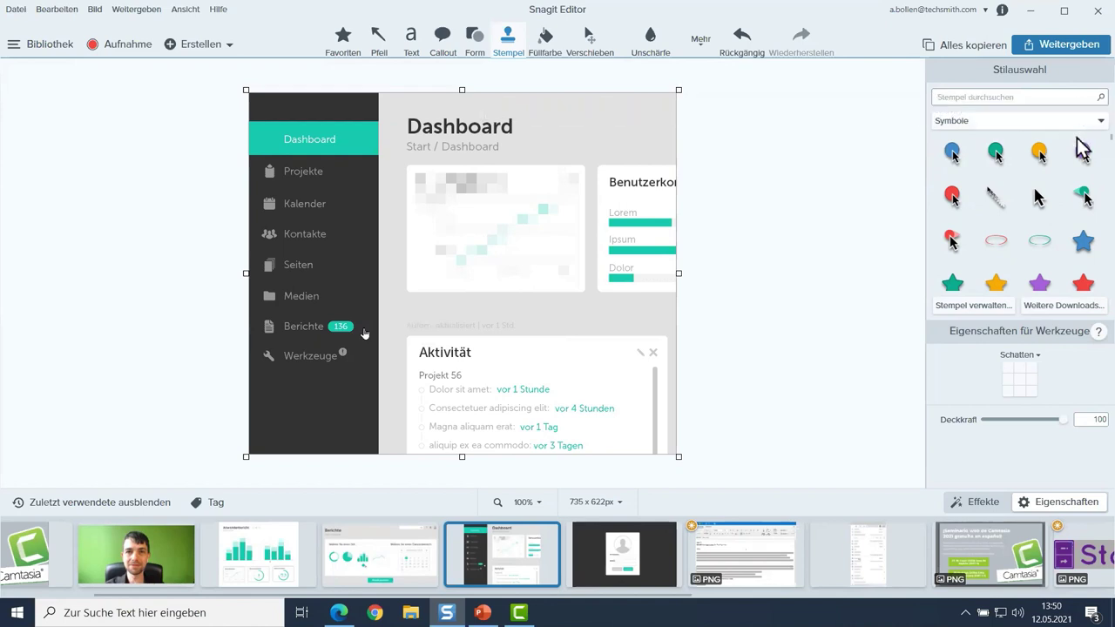
pyautogui.scroll(-5, 1080, 146)
pyautogui.scroll(8, 1076, 122)
# - Search the stamps for "maus" and place the white arrow cursor stamp over the hand pointer beside the Berichte entry
pyautogui.click(985, 94)
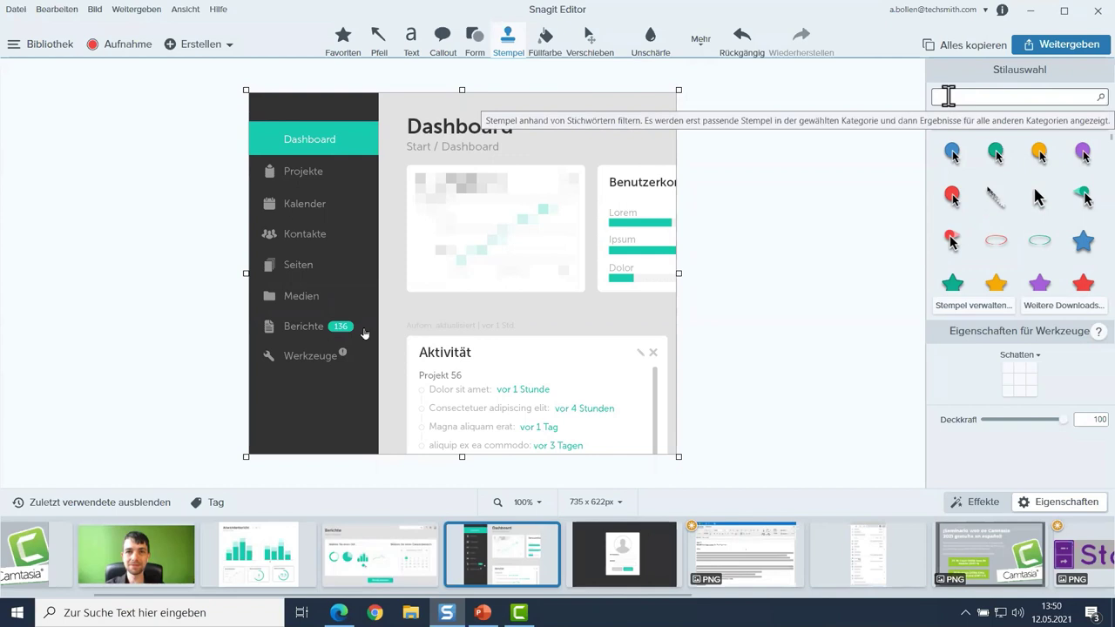
pyautogui.write('maus')
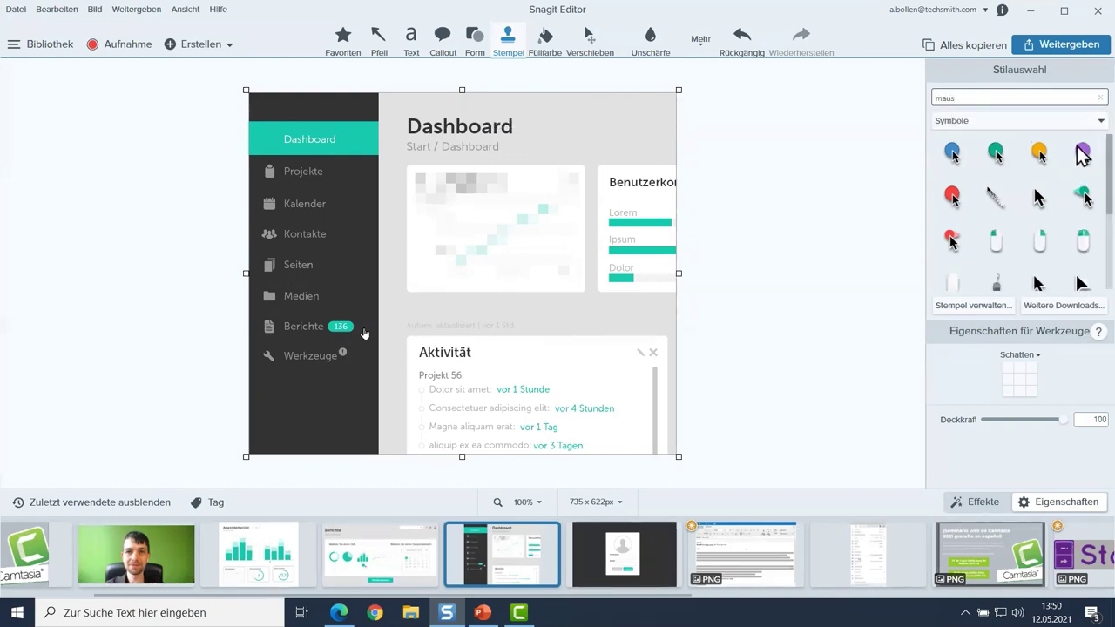
pyautogui.scroll(-1, 1079, 170)
pyautogui.scroll(-2, 1080, 199)
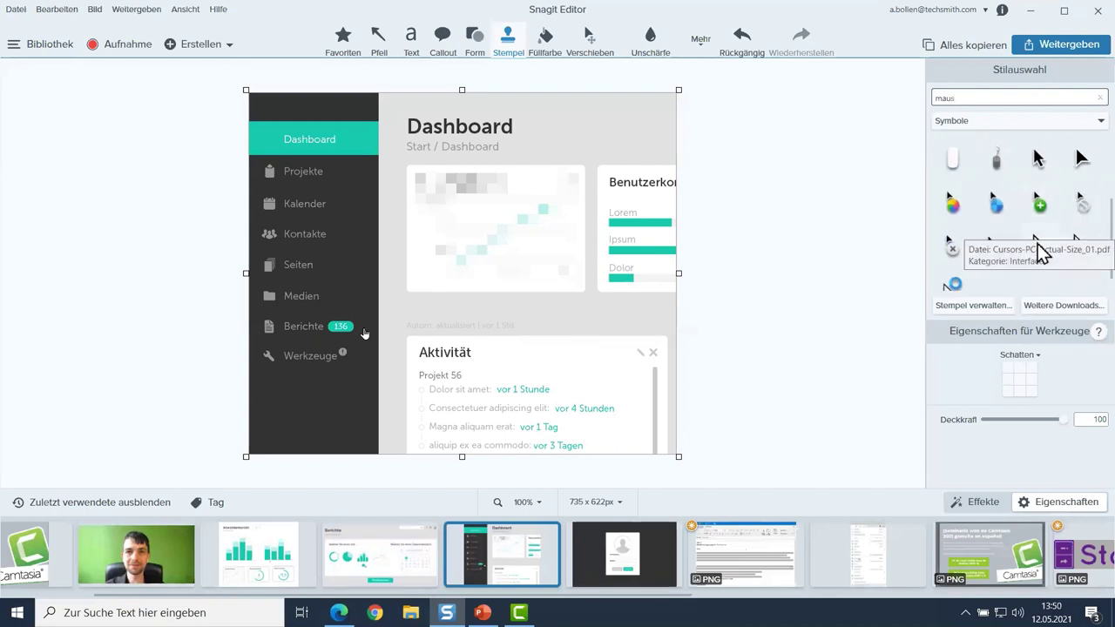
pyautogui.click(1038, 246)
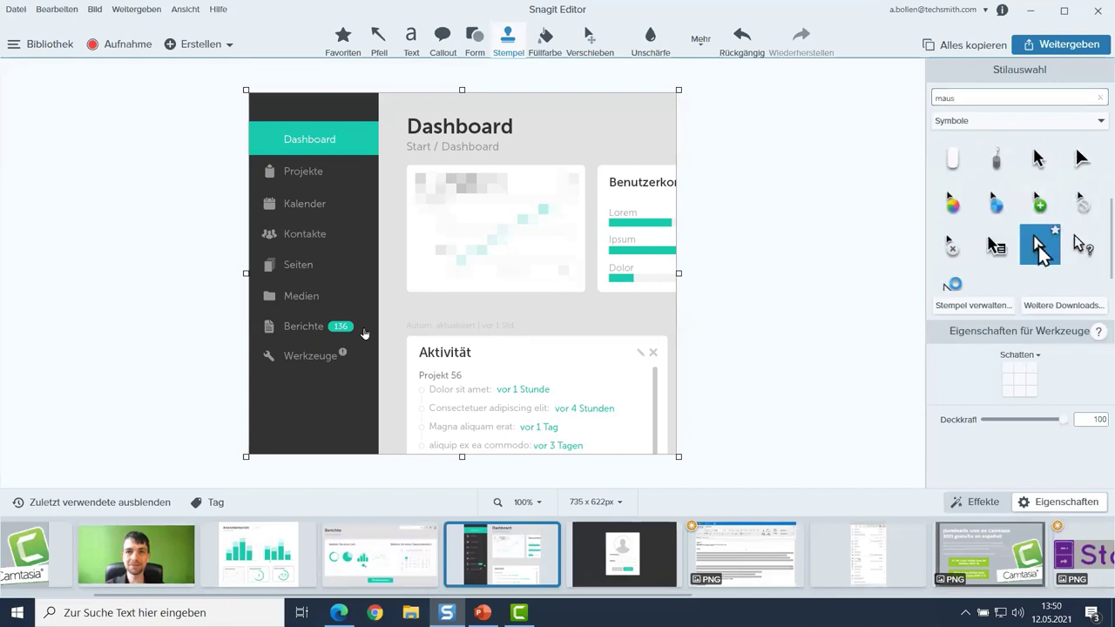
pyautogui.click(359, 266)
pyautogui.moveTo(360, 266); pyautogui.dragTo(366, 336)
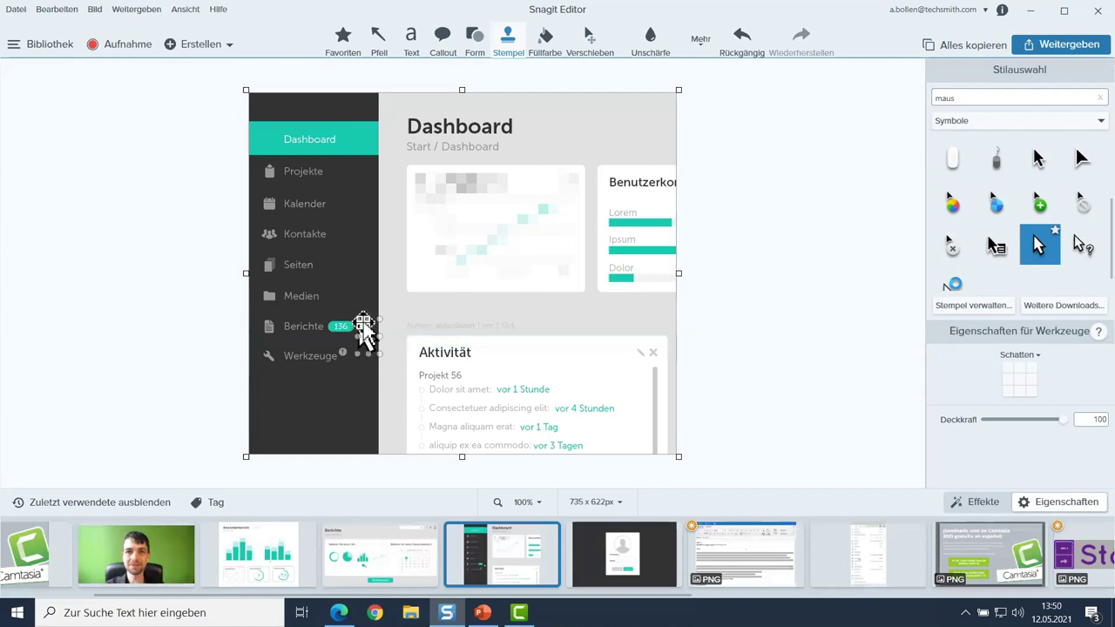
# - Search the stamps for "rot x" and place the thin red cross stamp over the Projekte entry
pyautogui.doubleClick(946, 97)
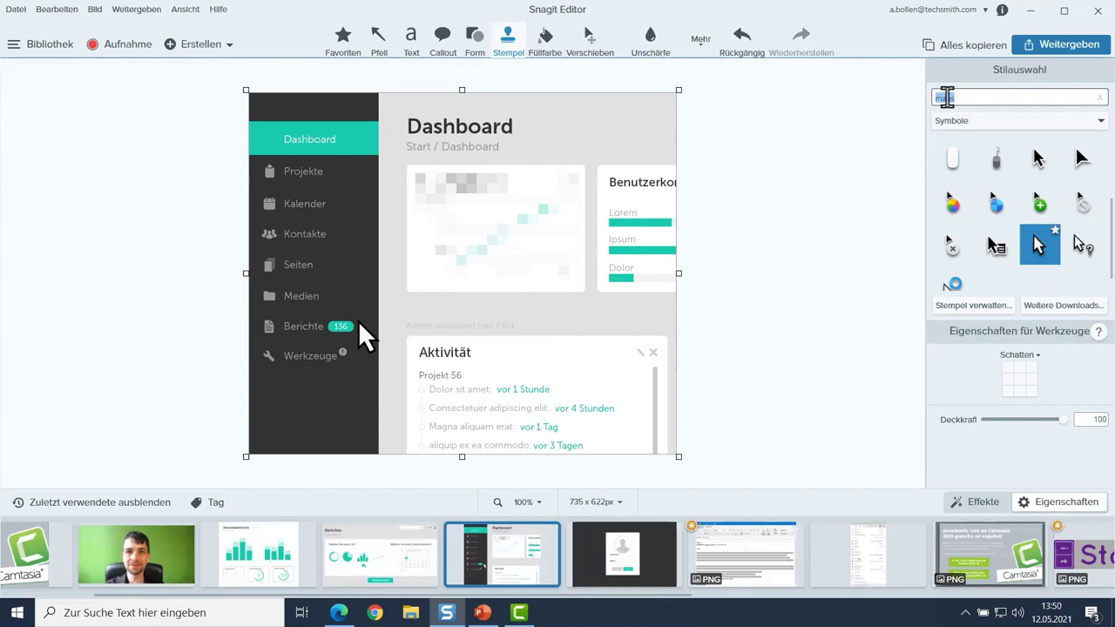
pyautogui.write('rot')
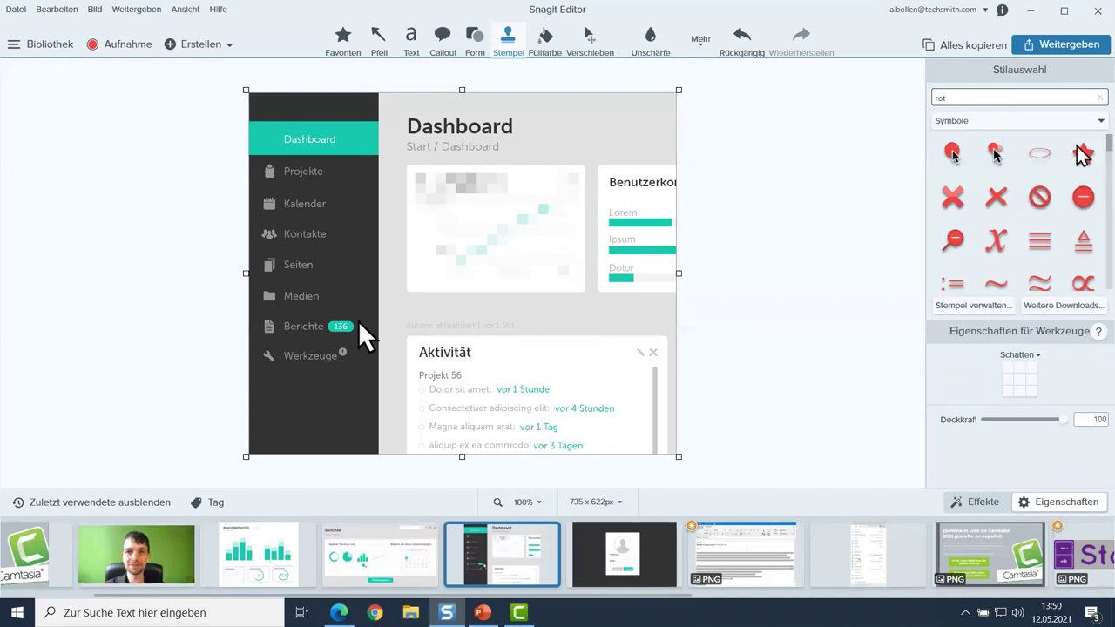
pyautogui.write(' x')
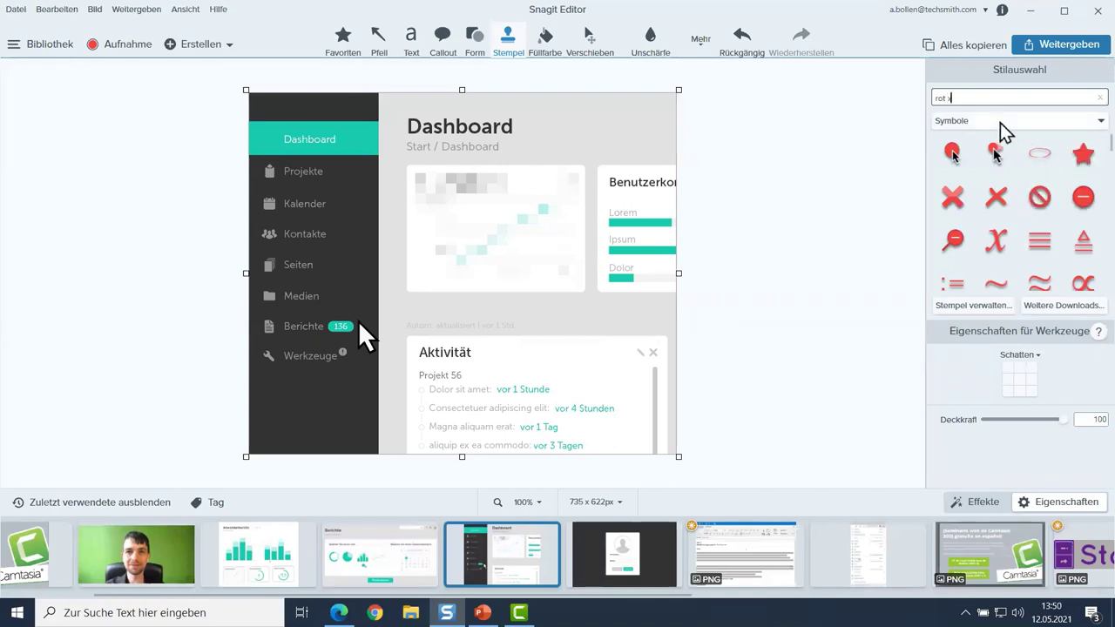
pyautogui.click(998, 154)
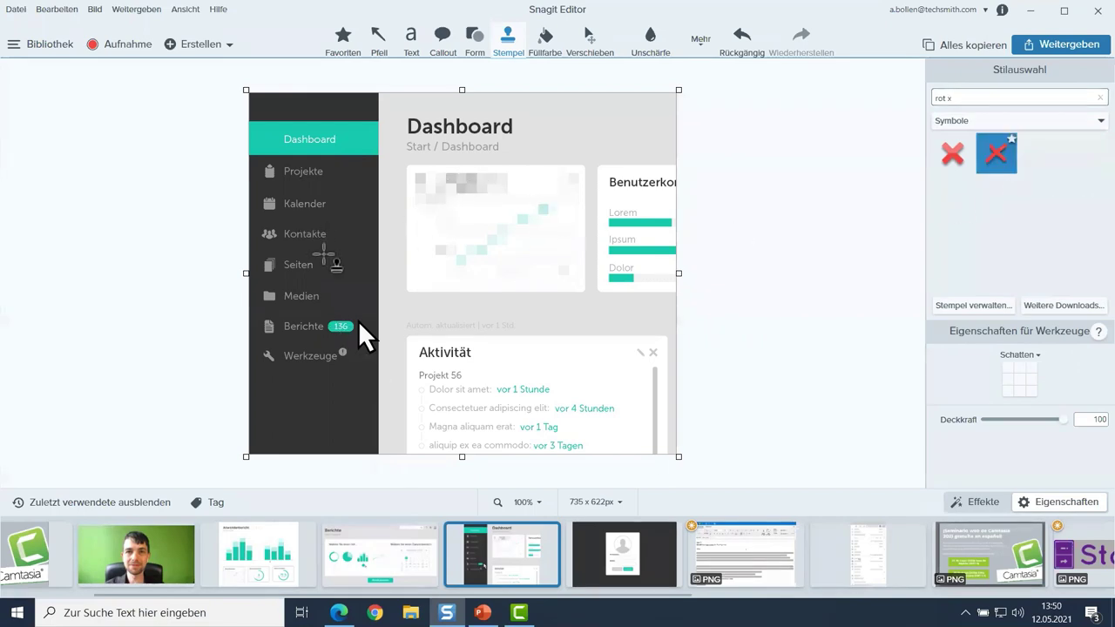
pyautogui.click(296, 172)
# - Search the stamps for "ja" and place the thin green check mark stamp beside the Kalender entry
pyautogui.click(942, 98)
pyautogui.write('ja')
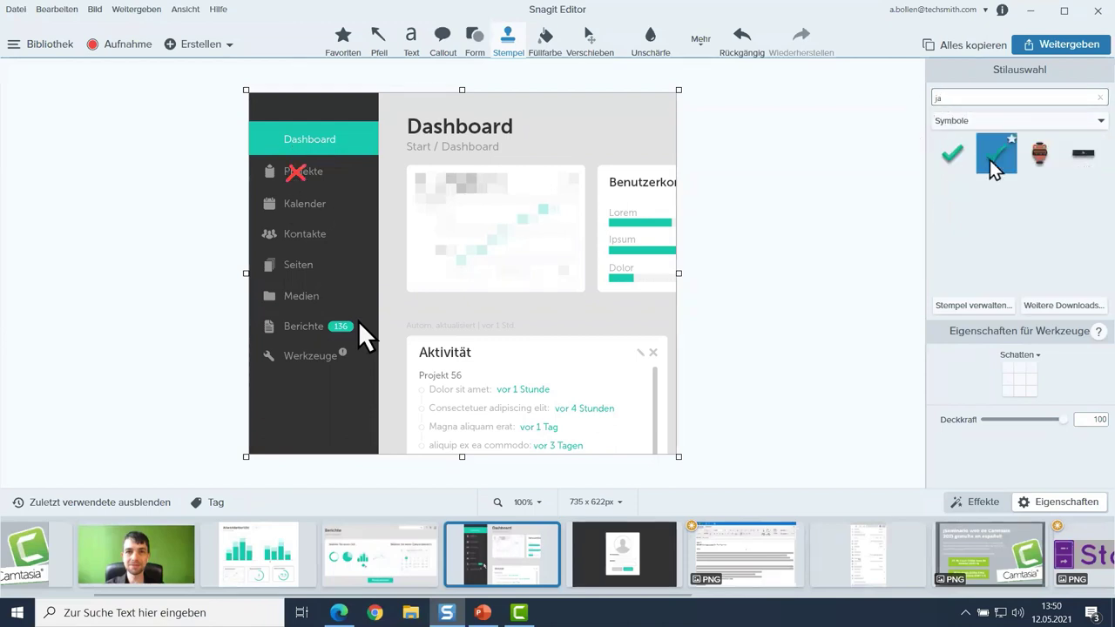
pyautogui.click(335, 204)
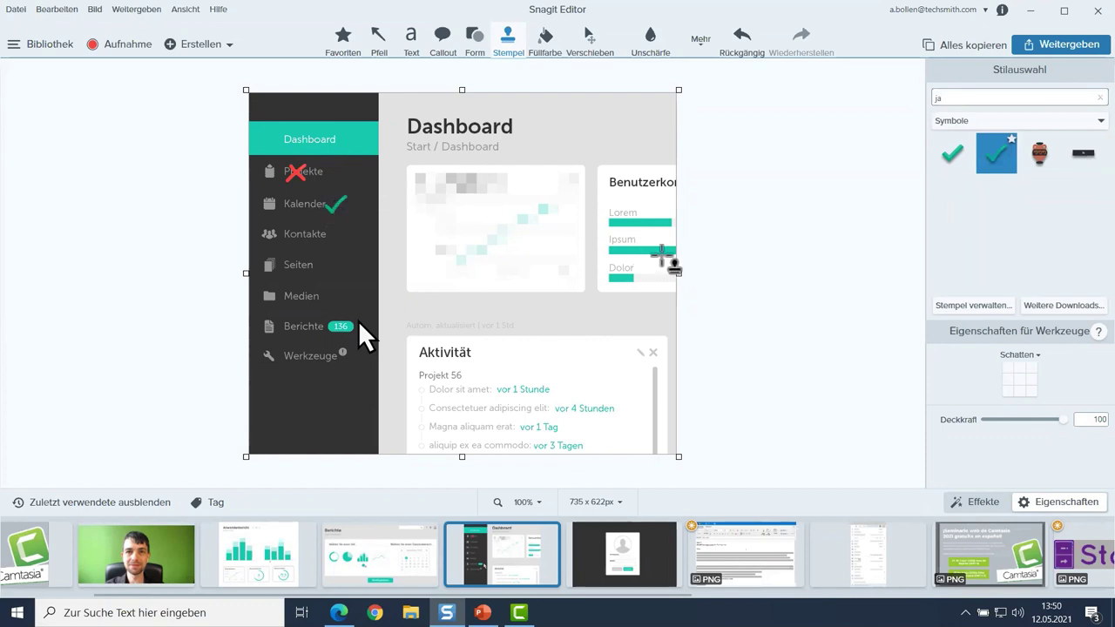
# - Switch the stamp category to Essen und Trinken, clear the search term and look through its stamps
pyautogui.click(986, 121)
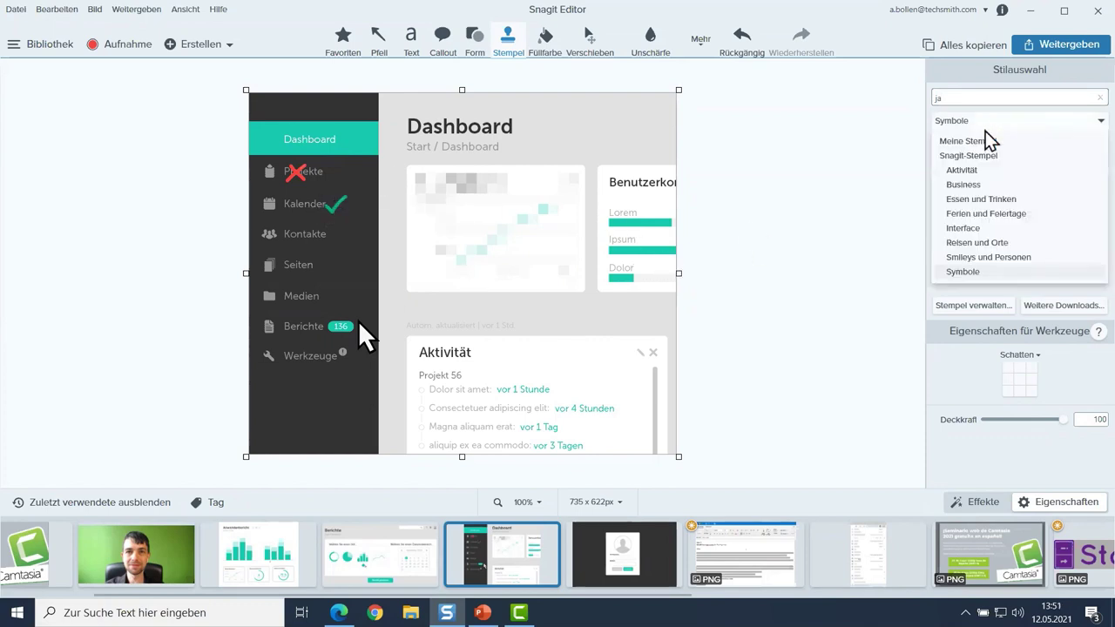
pyautogui.click(993, 203)
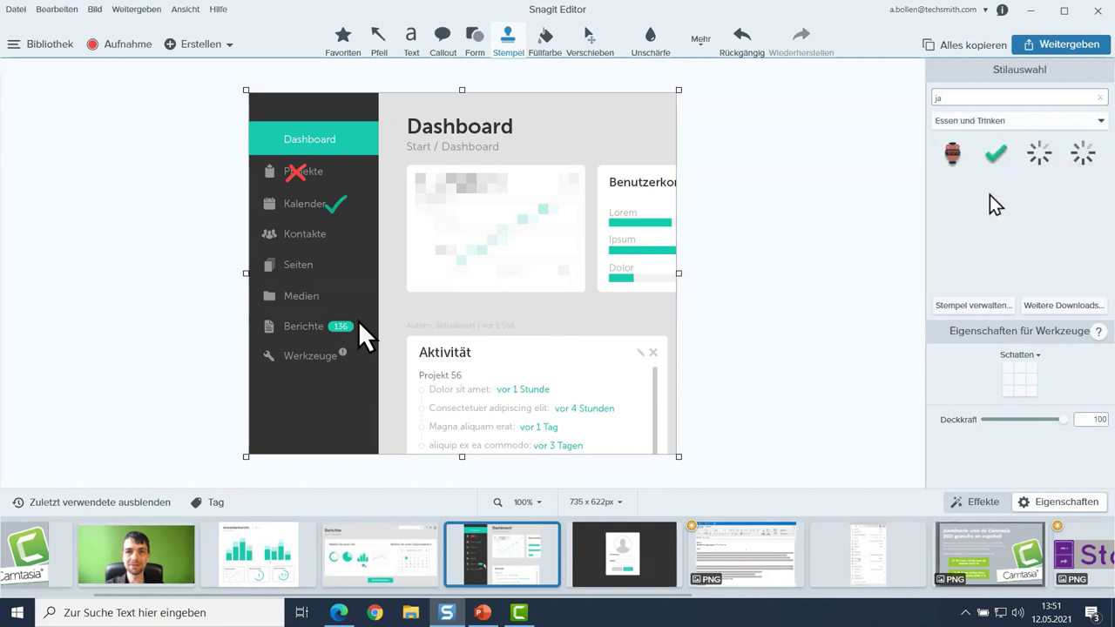
pyautogui.click(1096, 98)
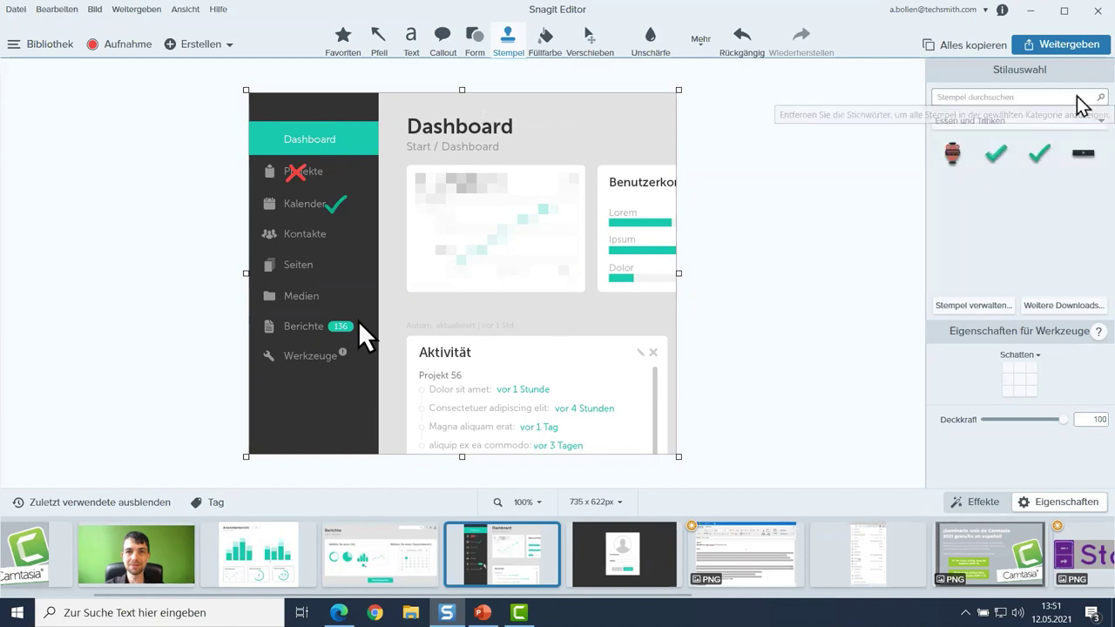
pyautogui.scroll(-1, 1080, 148)
pyautogui.scroll(-4, 1081, 161)
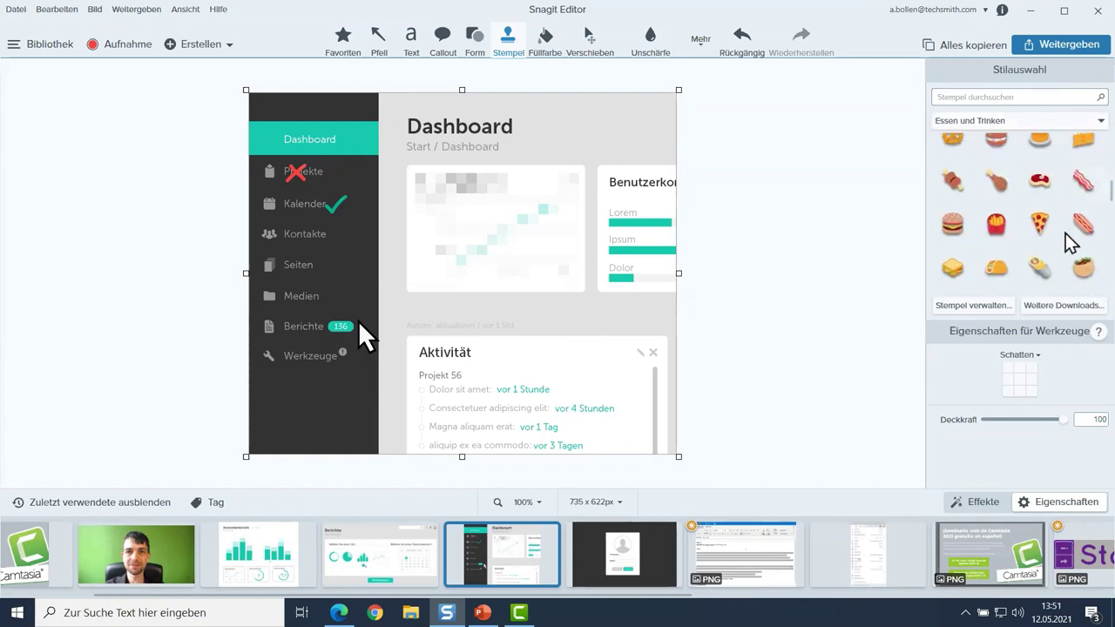
pyautogui.scroll(-1, 1080, 183)
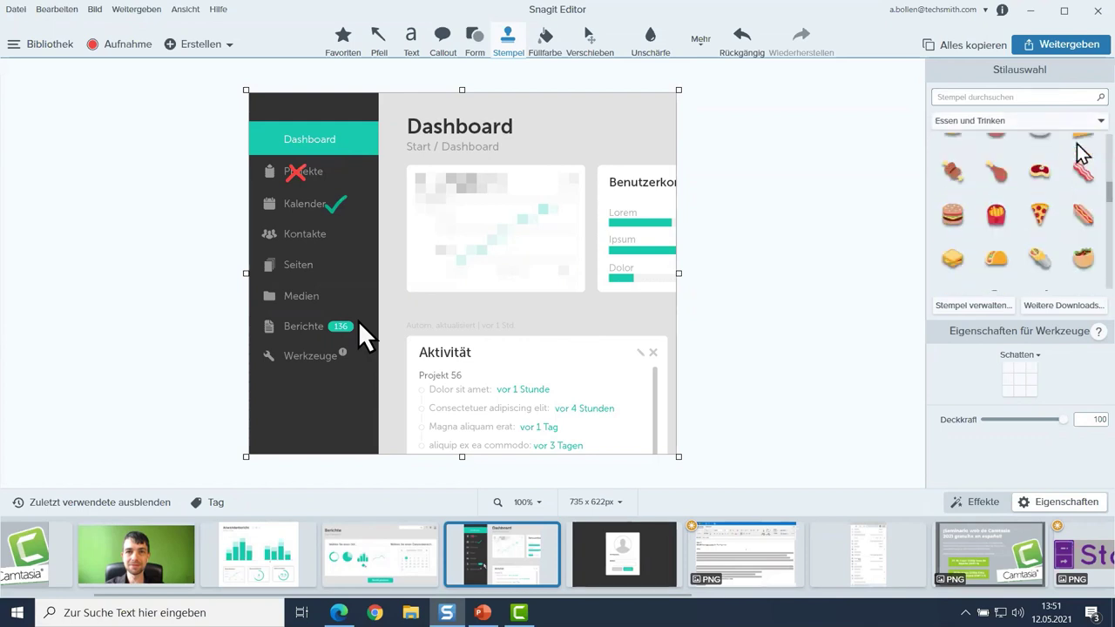
pyautogui.scroll(5, 1081, 150)
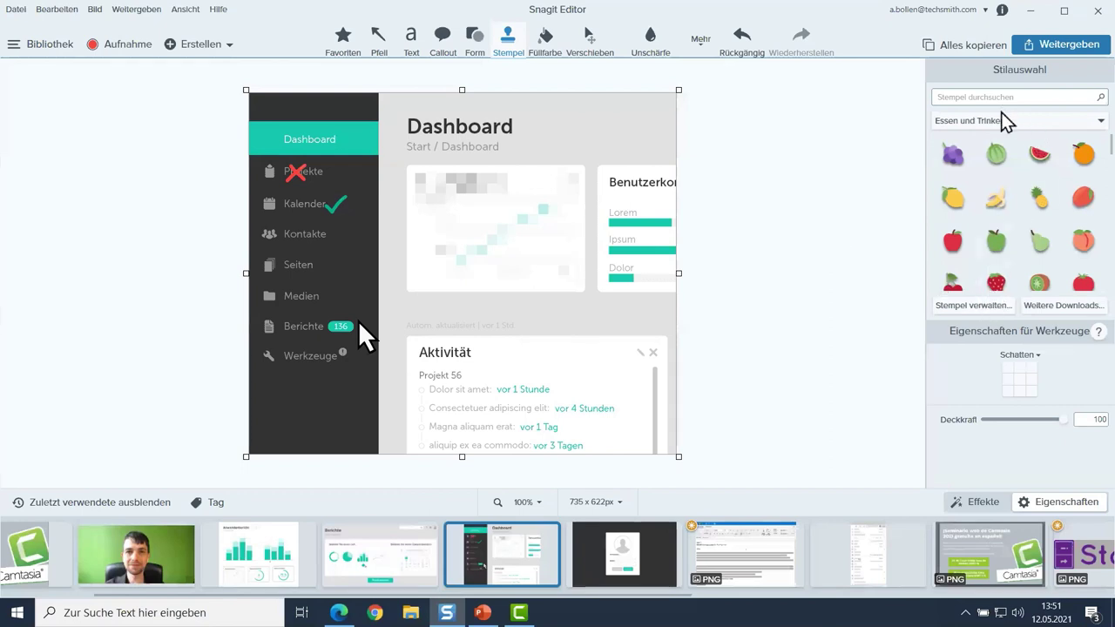
# - Start adding custom stamps, selecting ACME Logo, Icon_Camtasia_512px and Icon_Snagit_512px in the Icons folder, and view the supported stamp file types
pyautogui.click(967, 306)
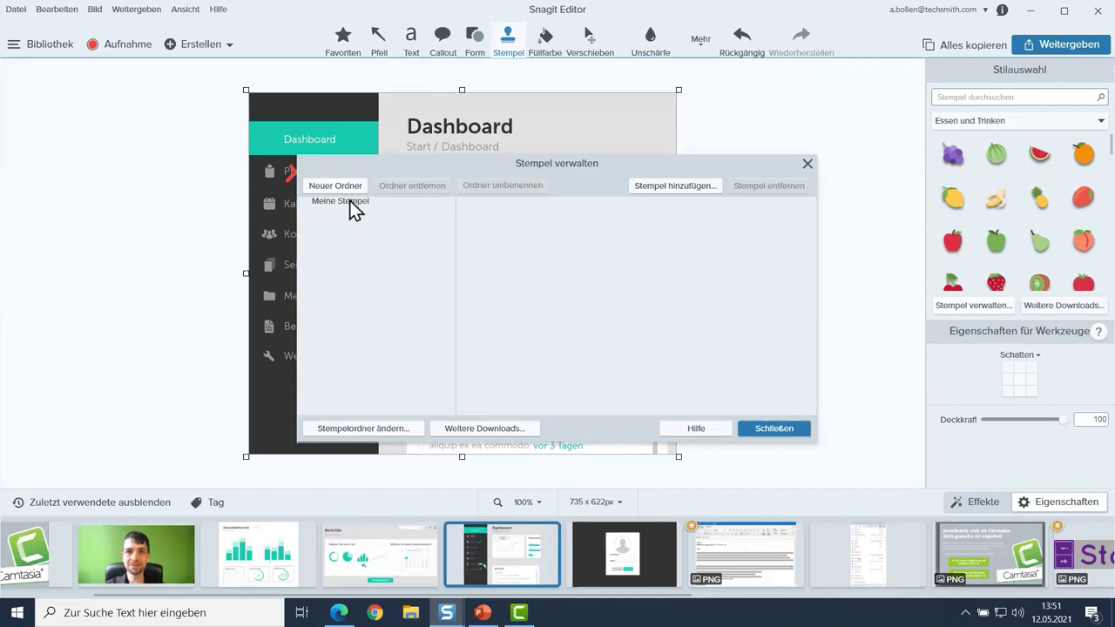
pyautogui.click(700, 186)
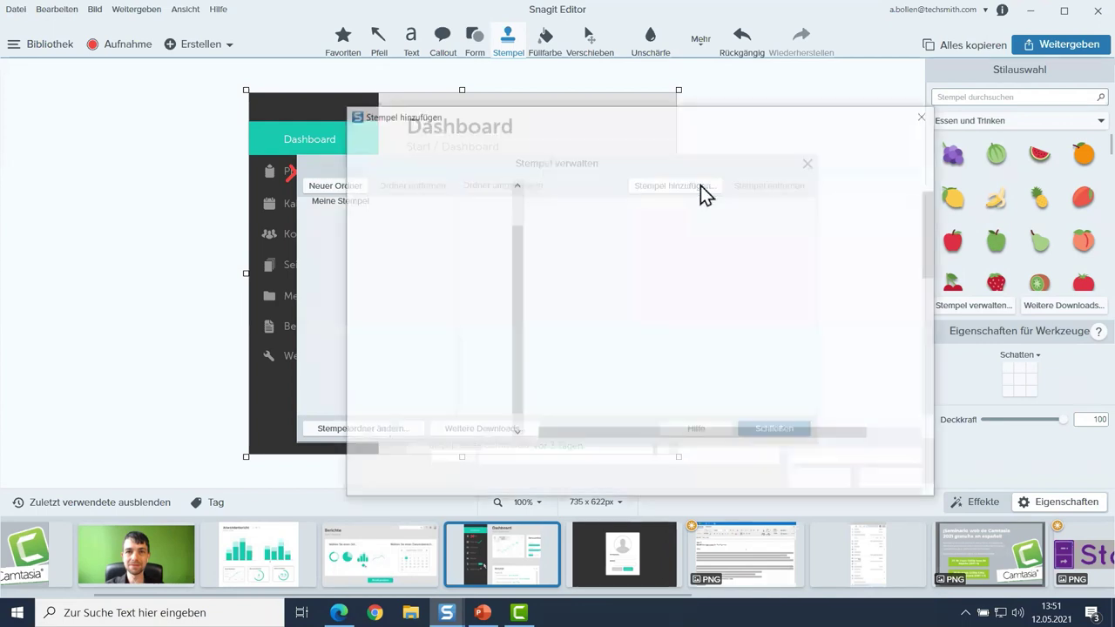
pyautogui.click(387, 295)
pyautogui.moveTo(654, 273); pyautogui.dragTo(582, 211)
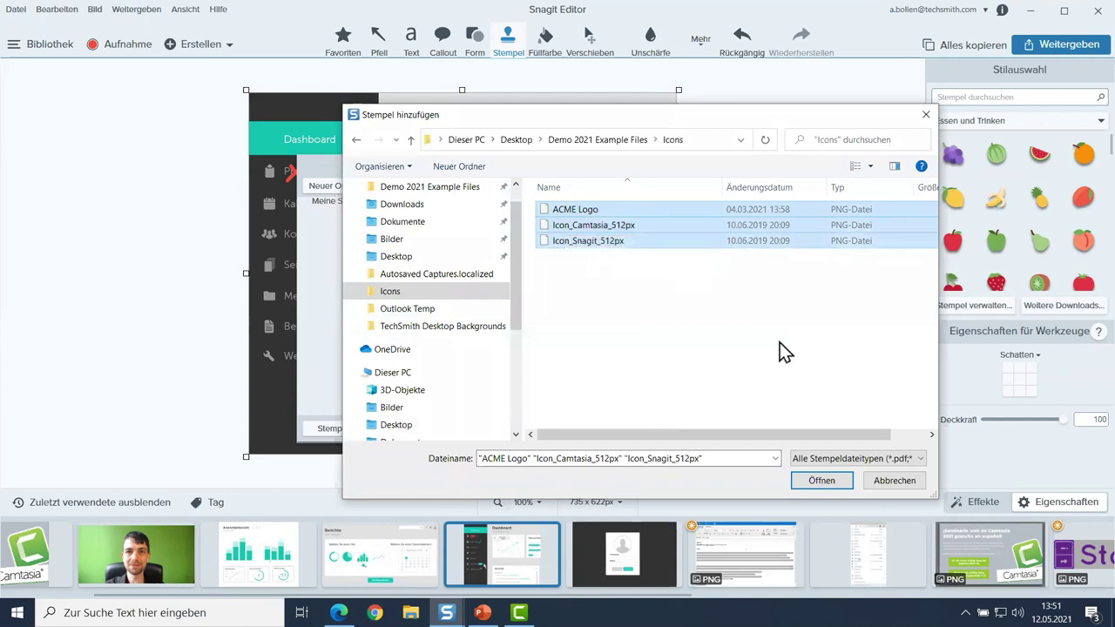
pyautogui.click(879, 460)
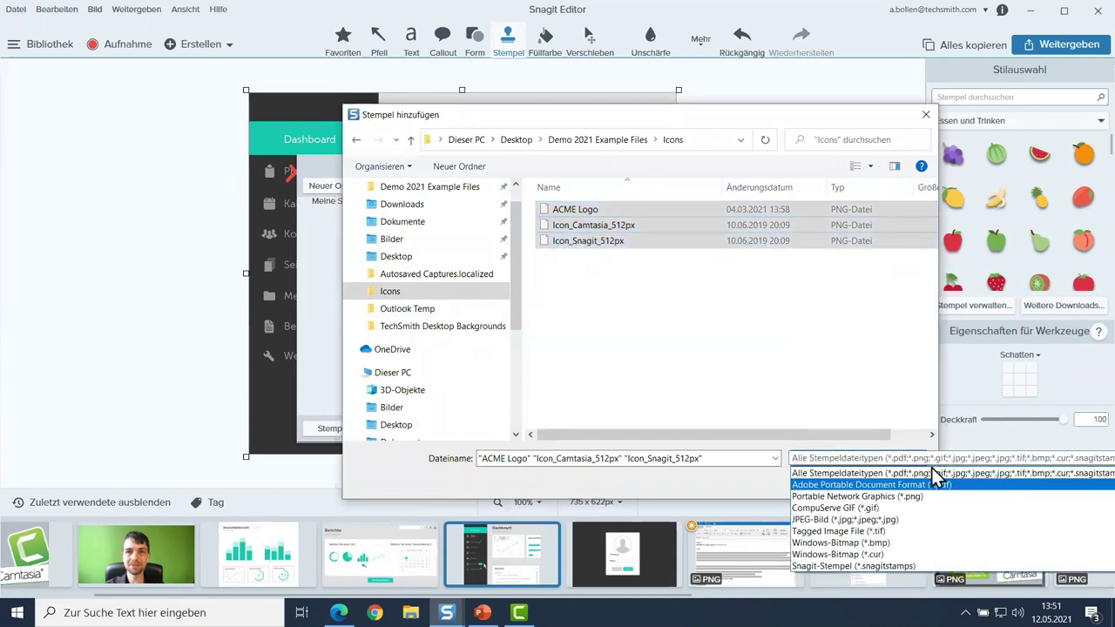
# - Add the ACME Logo, Icon_Camtasia_512px and Icon_Snagit_512px files as custom stamps and close the stamp manager
pyautogui.click(784, 380)
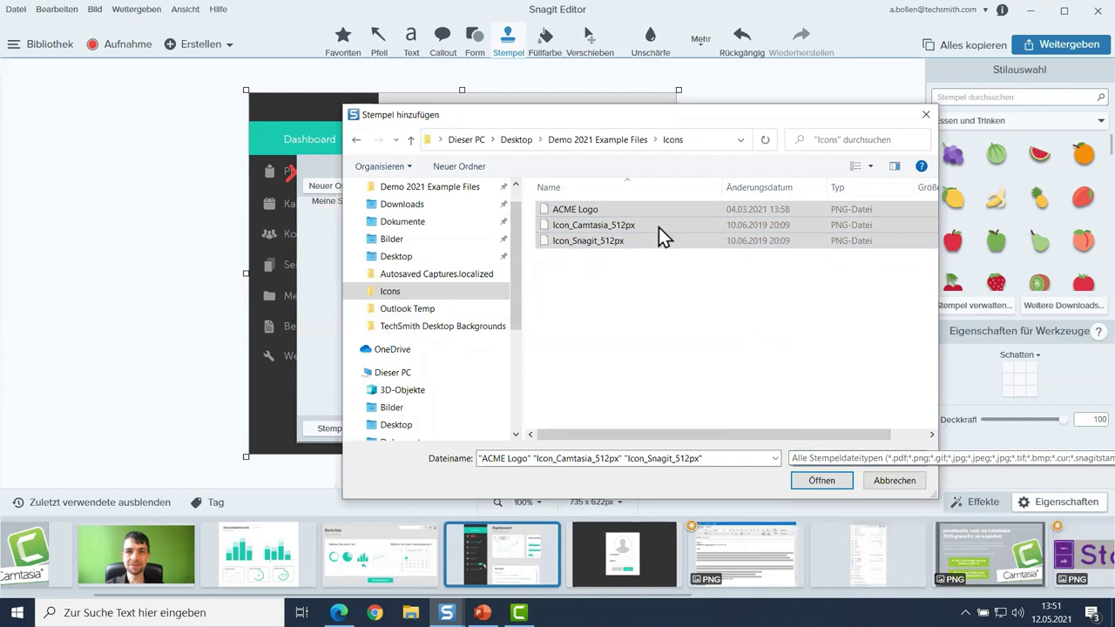
pyautogui.click(819, 481)
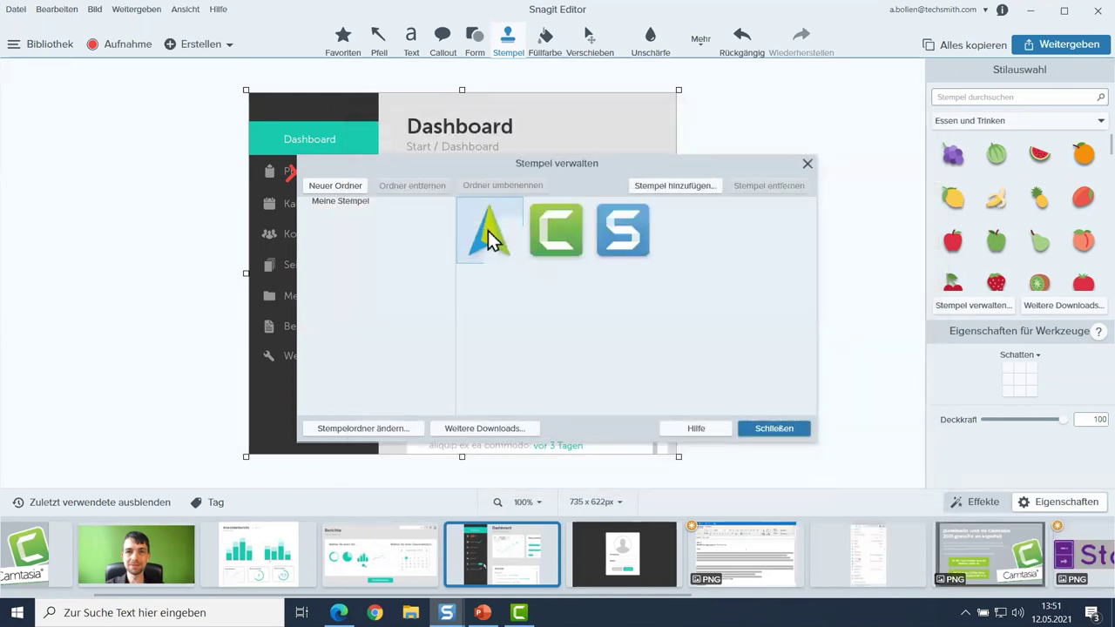
pyautogui.click(781, 431)
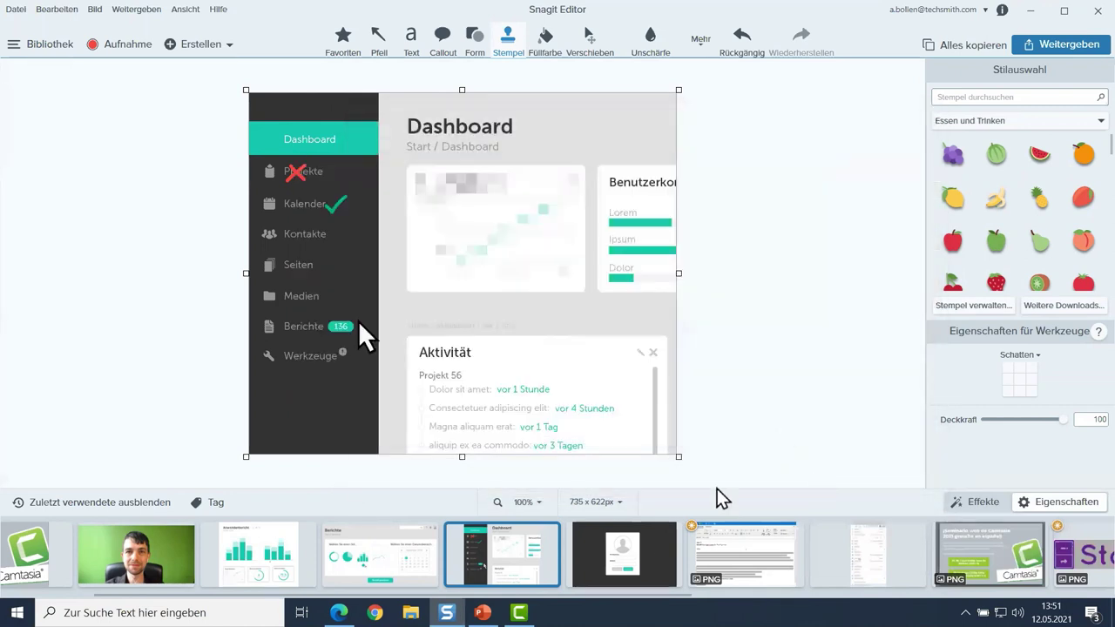
# - Open the webcam photo and place the Snagit logo from the Meine Stempel category on it
pyautogui.click(171, 556)
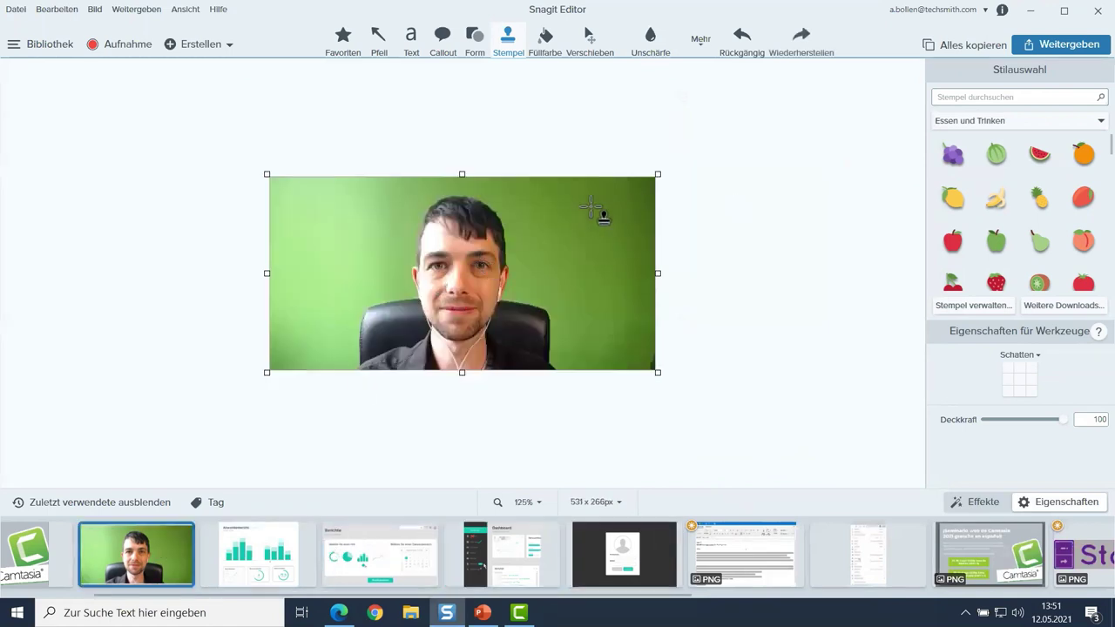
pyautogui.click(1031, 122)
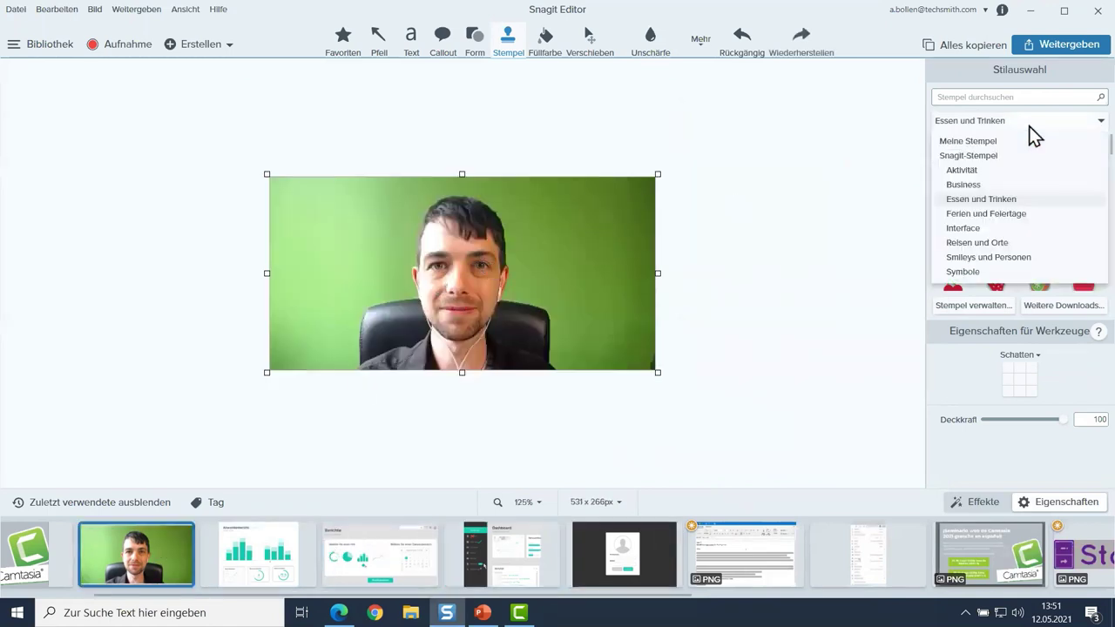
pyautogui.click(963, 141)
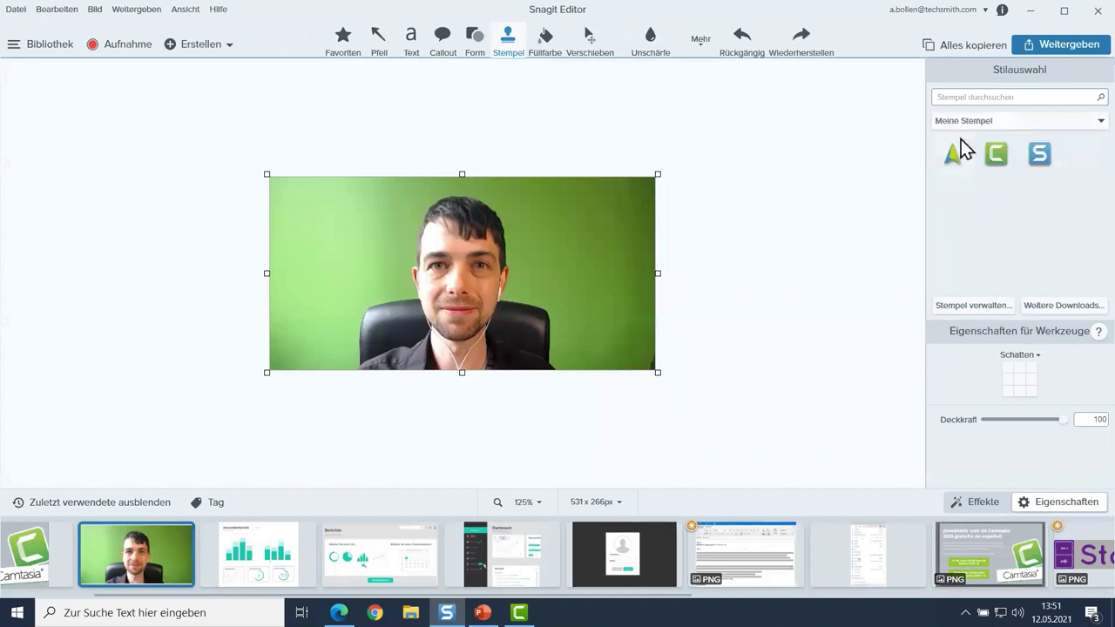
pyautogui.click(1039, 155)
pyautogui.click(567, 236)
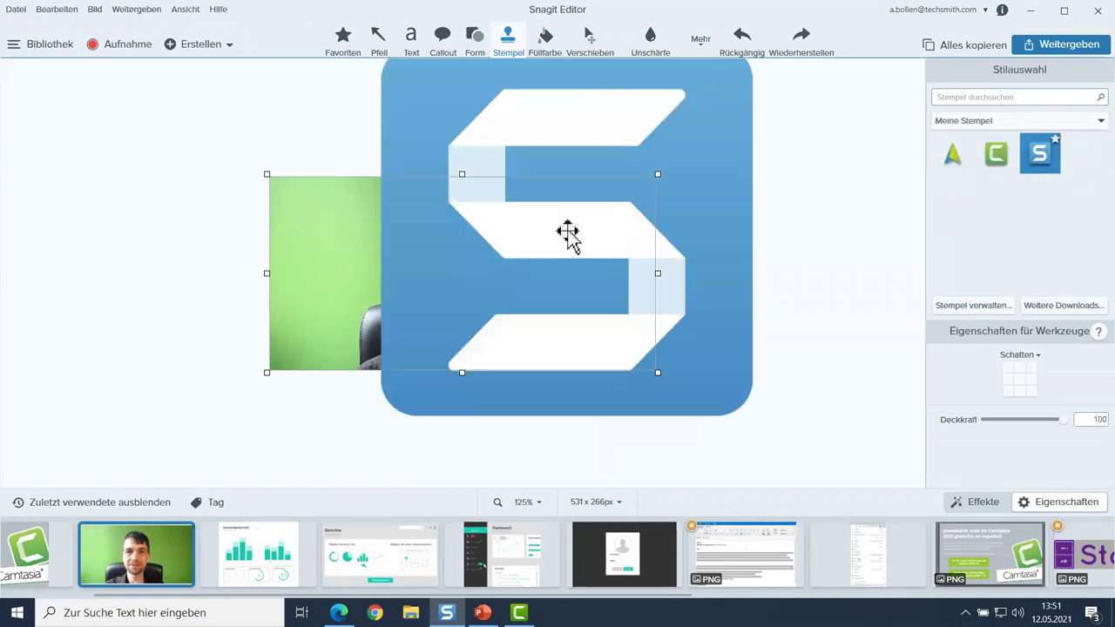
# - Shrink the Snagit logo stamp and fit it into the upper-right corner of the webcam photo
pyautogui.click(369, 140)
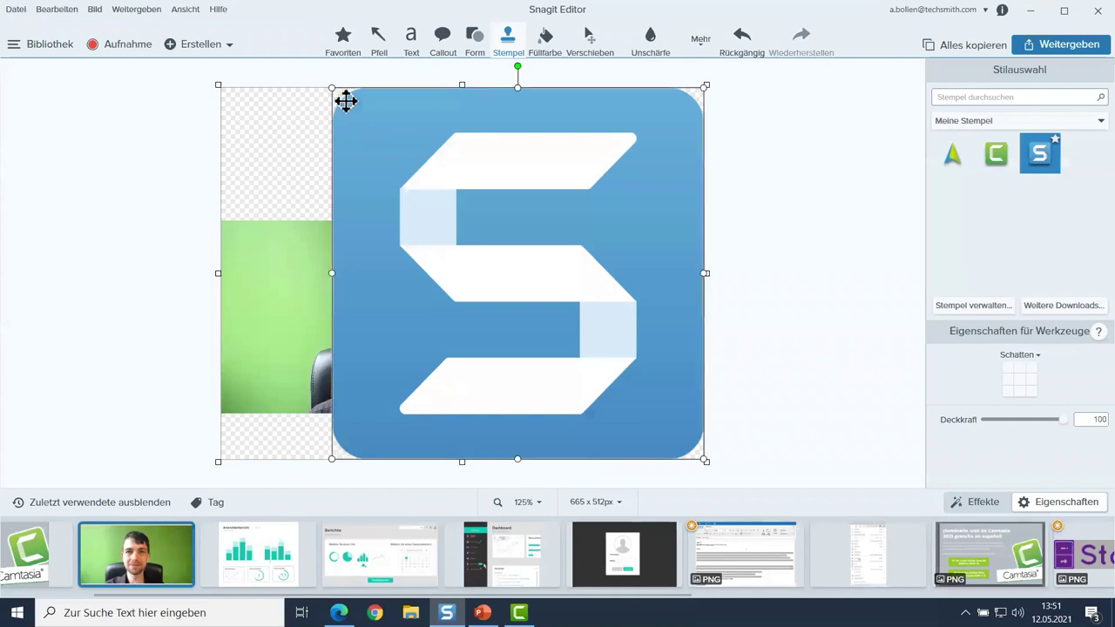
pyautogui.moveTo(330, 88); pyautogui.dragTo(638, 393)
pyautogui.press('Delete')
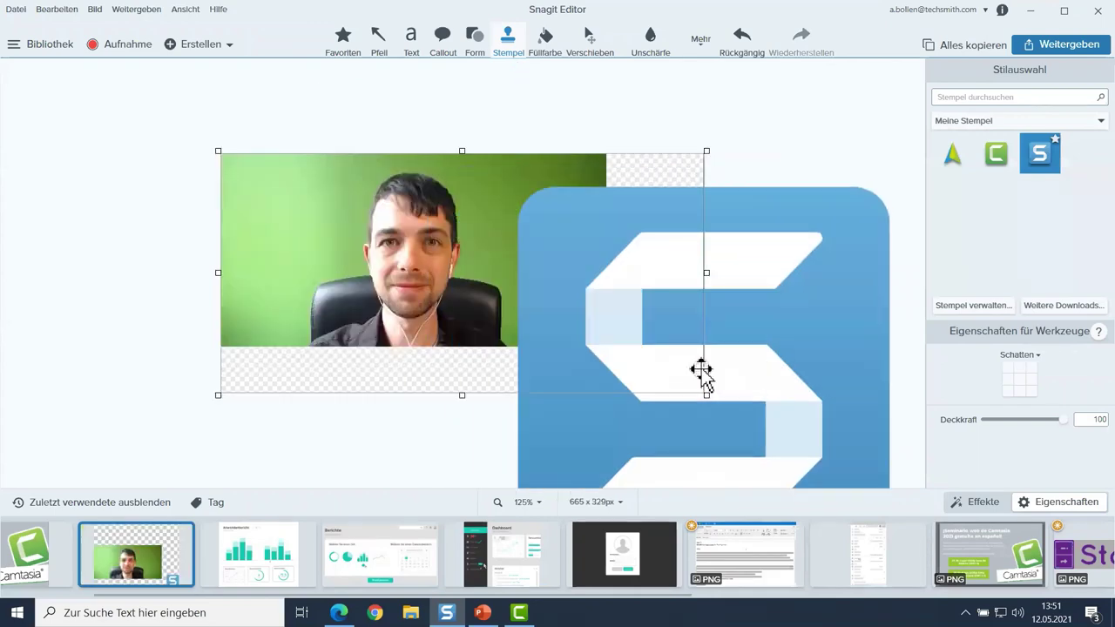
pyautogui.click(754, 353)
pyautogui.hotkey('ctrl', 'z')
pyautogui.hotkey('ctrl', 'z')
pyautogui.moveTo(660, 352); pyautogui.dragTo(551, 188)
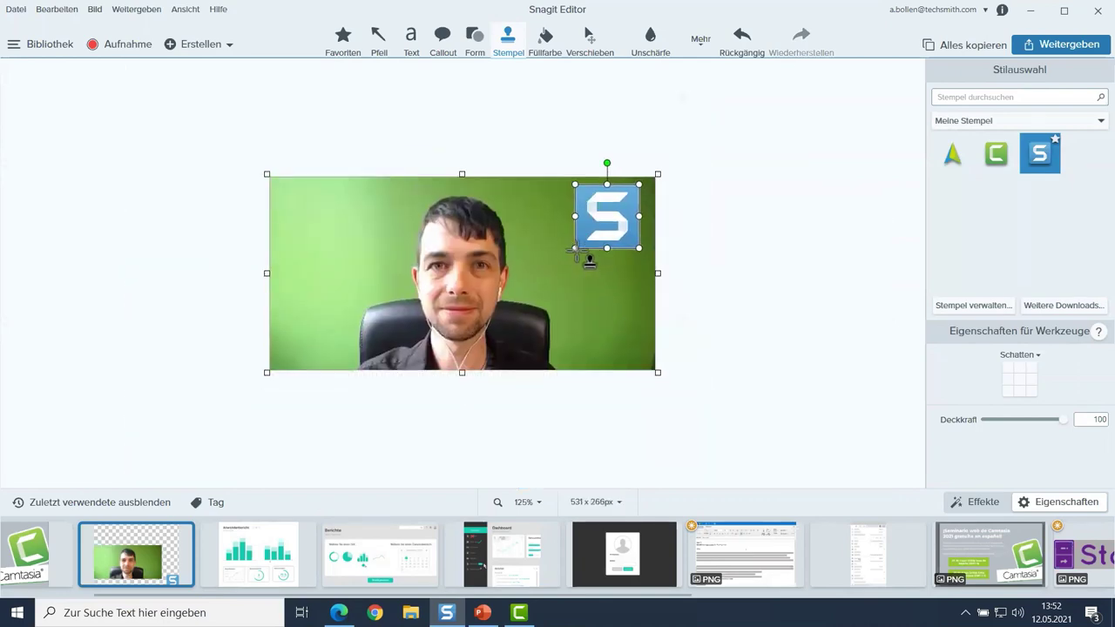
pyautogui.moveTo(574, 249); pyautogui.dragTo(603, 220)
pyautogui.click(769, 283)
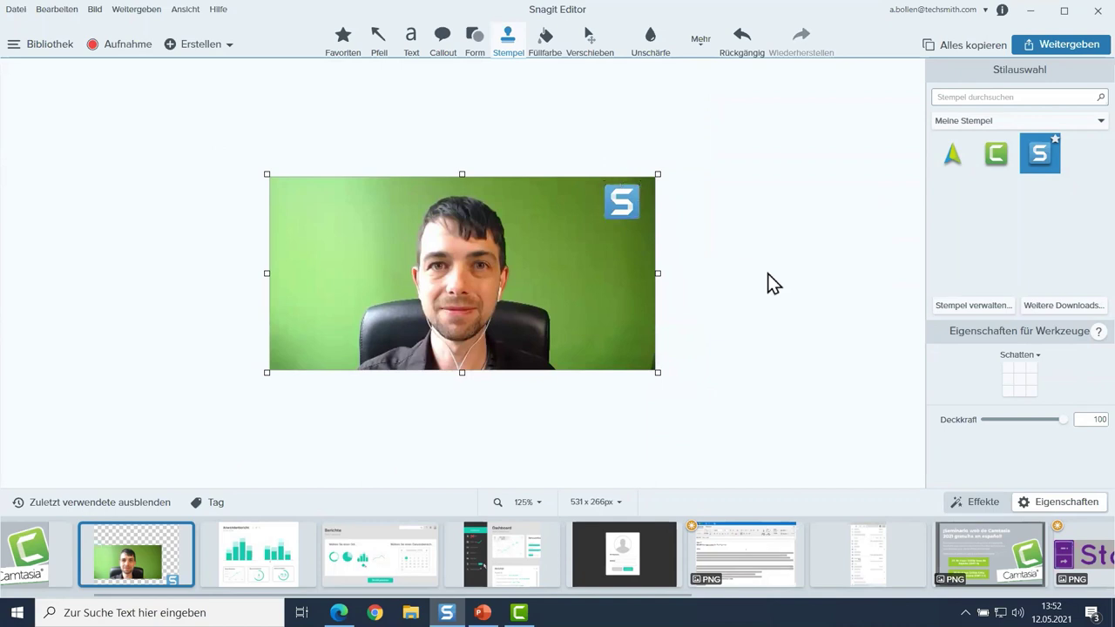
# - Place the ACME logo stamp on the webcam photo and shrink it into the upper-left corner
pyautogui.click(956, 157)
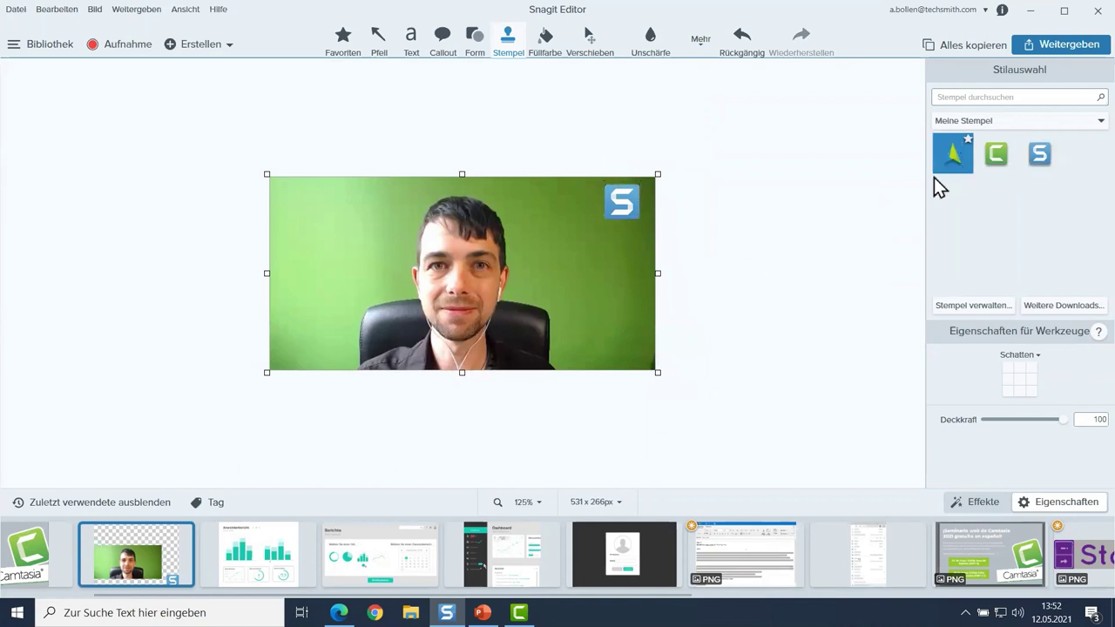
pyautogui.click(315, 233)
pyautogui.moveTo(315, 228); pyautogui.dragTo(334, 245)
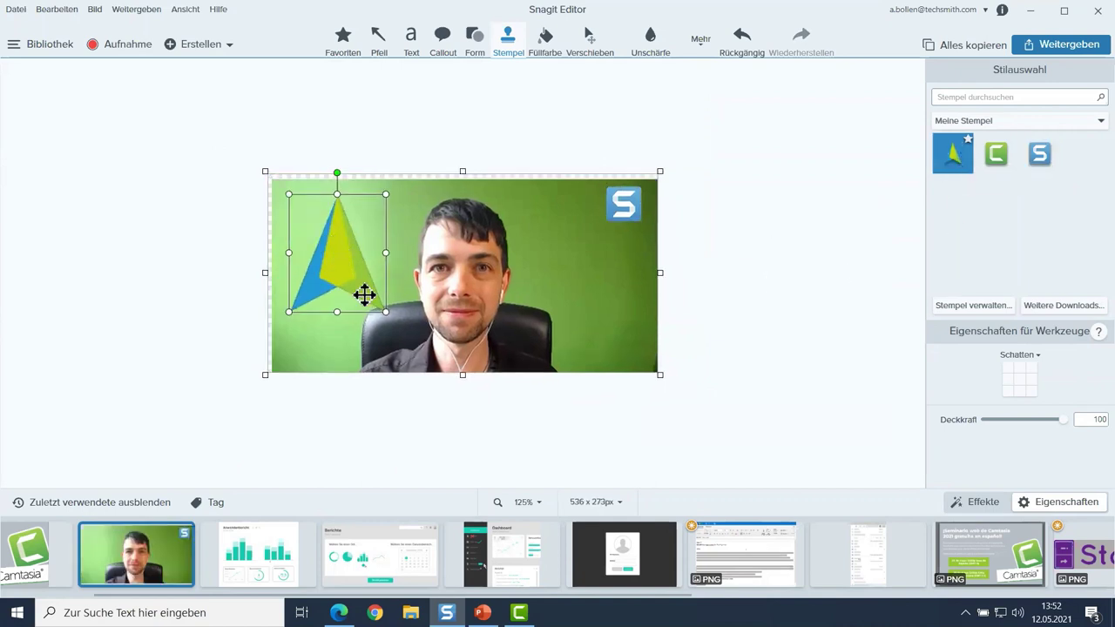
pyautogui.moveTo(376, 305); pyautogui.dragTo(320, 247)
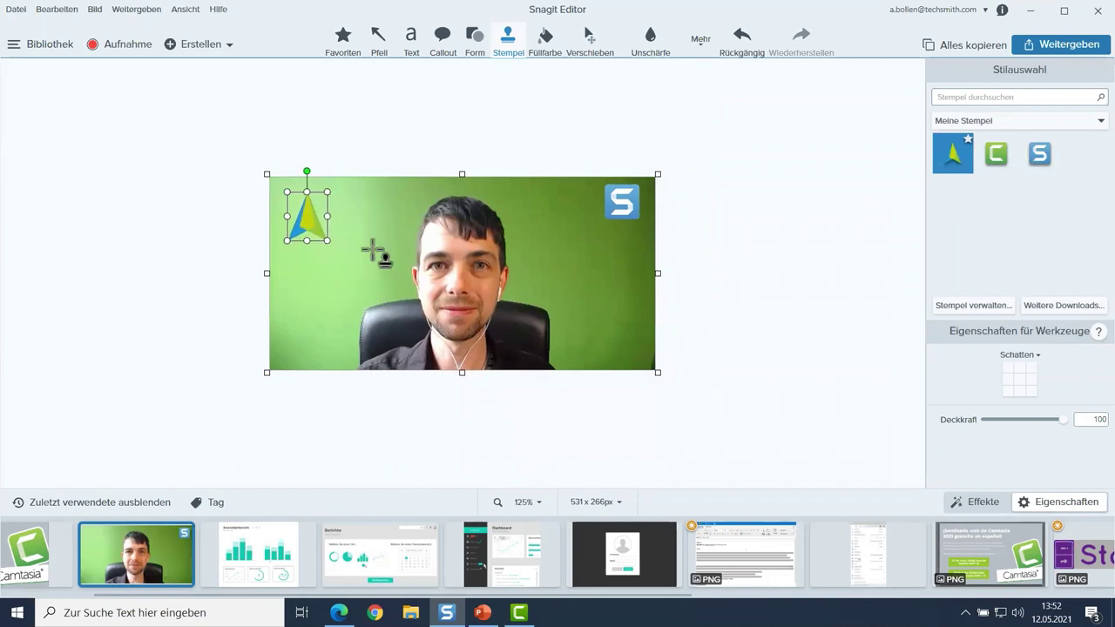
pyautogui.click(843, 231)
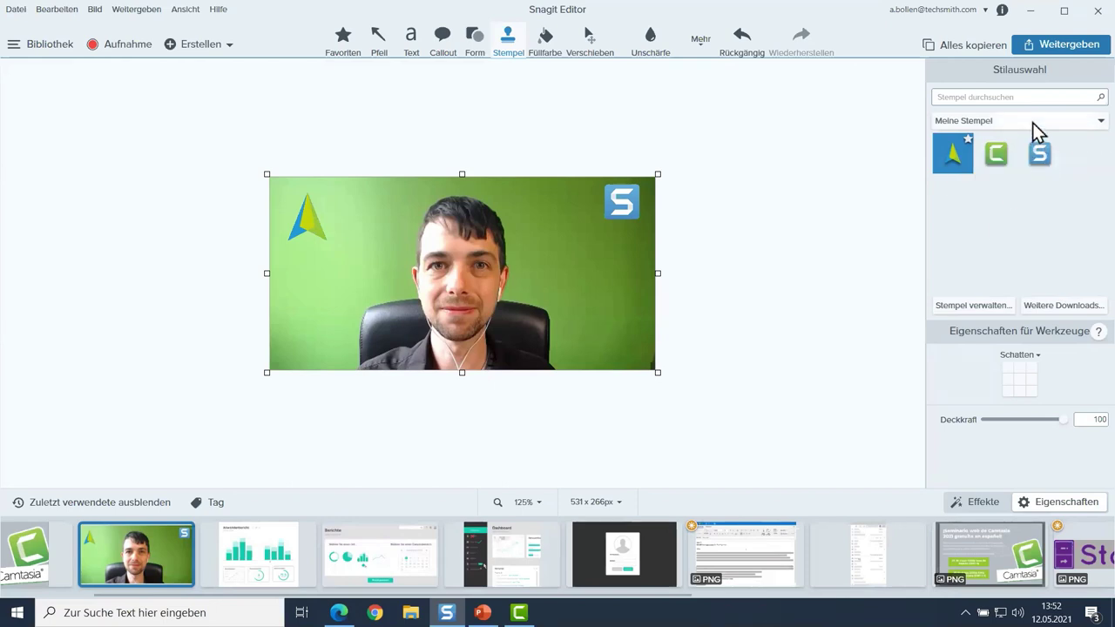
# - Open the TechSmith Assets download site for more stamps and browse to the Business stamp category
pyautogui.click(1059, 305)
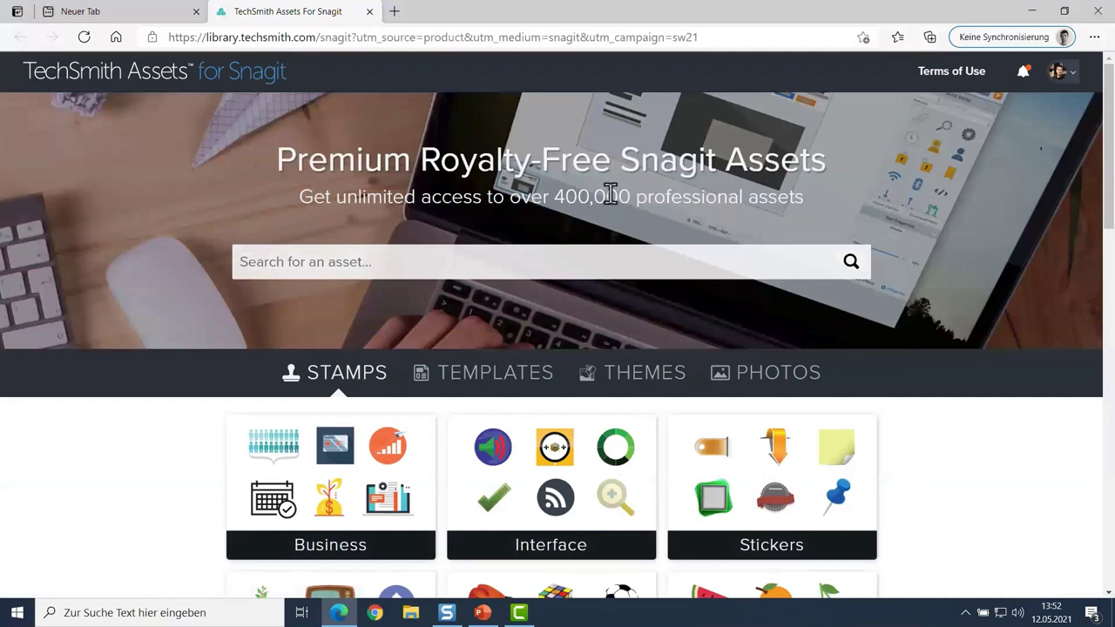
pyautogui.scroll(-3, 584, 191)
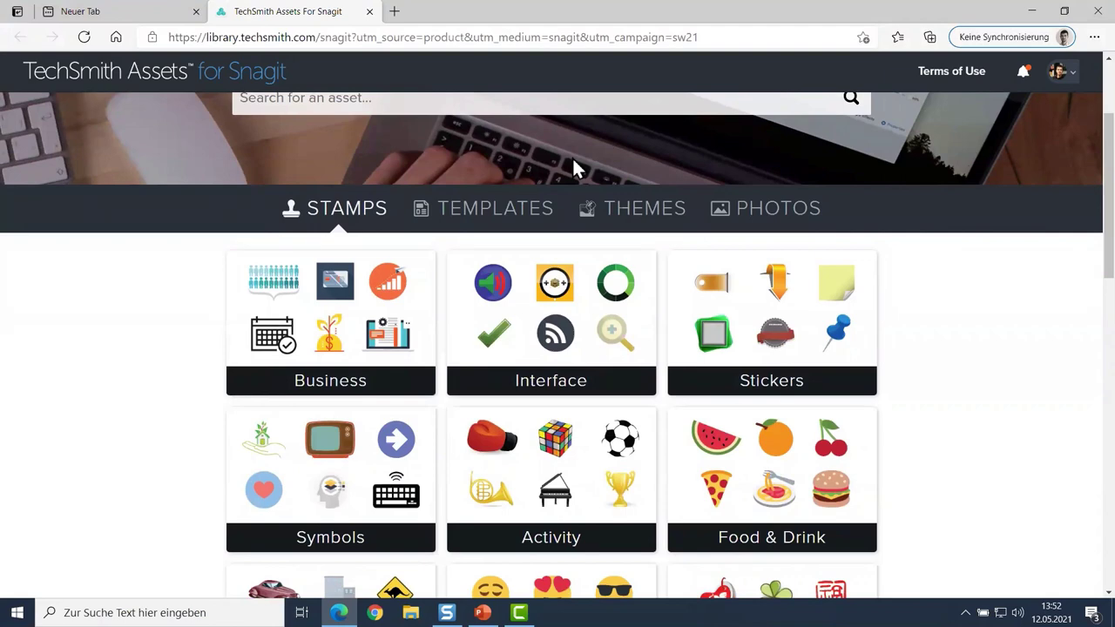
pyautogui.click(332, 214)
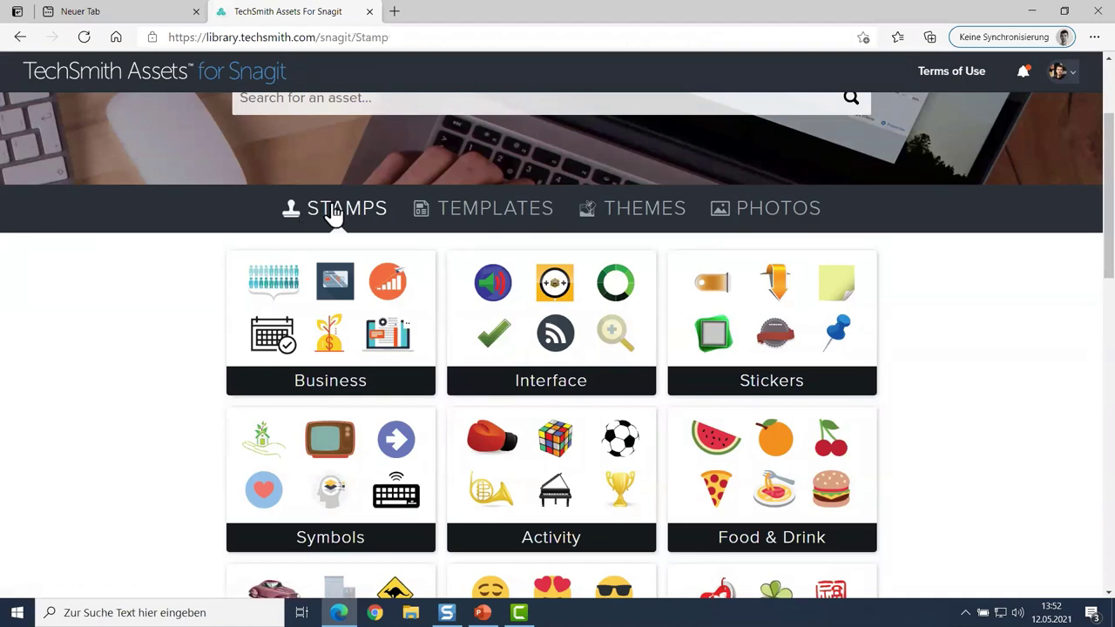
pyautogui.scroll(-1, 340, 279)
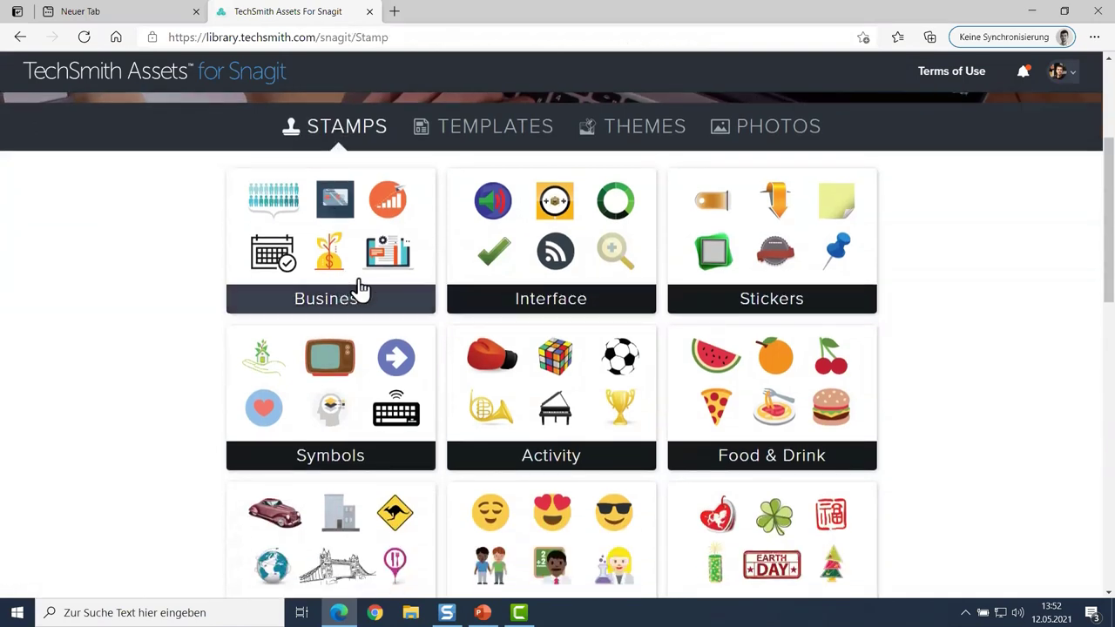
pyautogui.scroll(1, 368, 261)
pyautogui.click(376, 294)
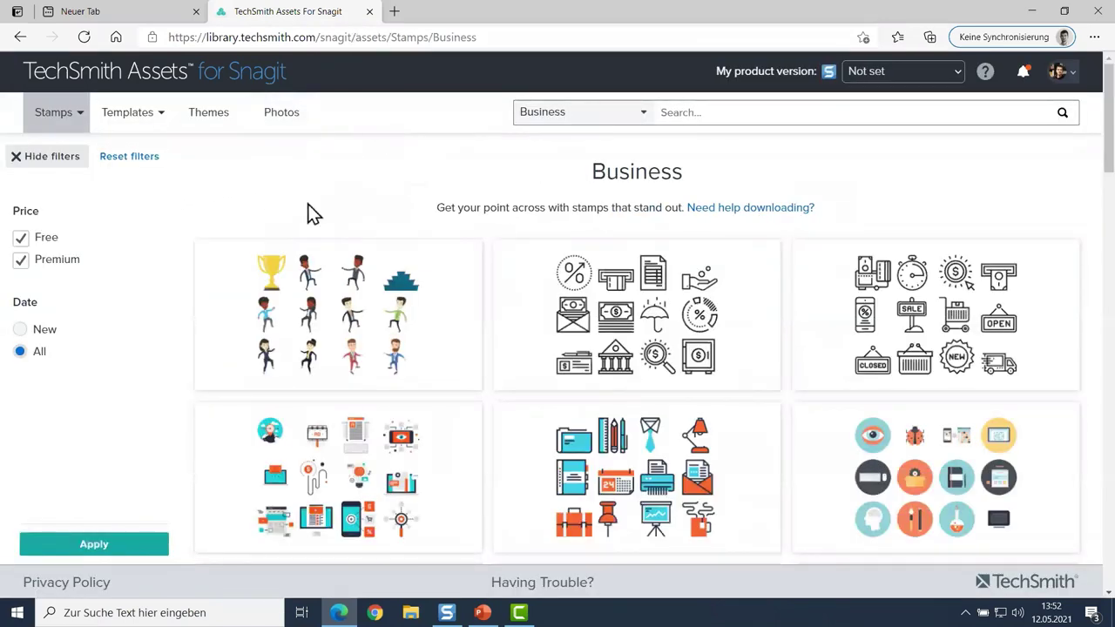
# - Limit the Business stamps to free assets and widen the search category to Stamps: All
pyautogui.click(21, 262)
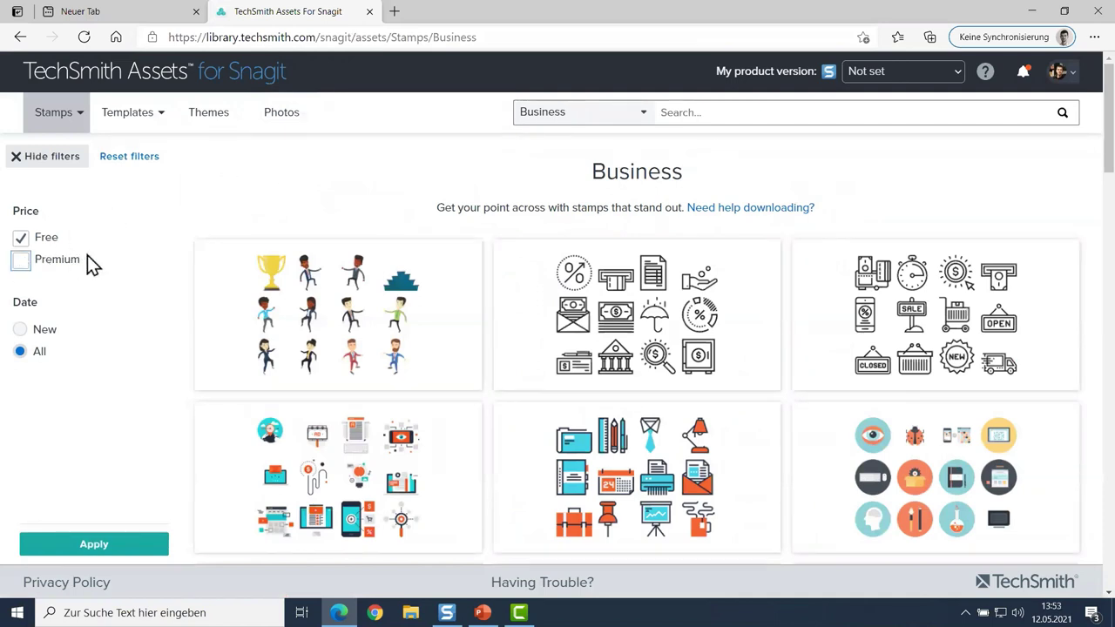
pyautogui.click(134, 547)
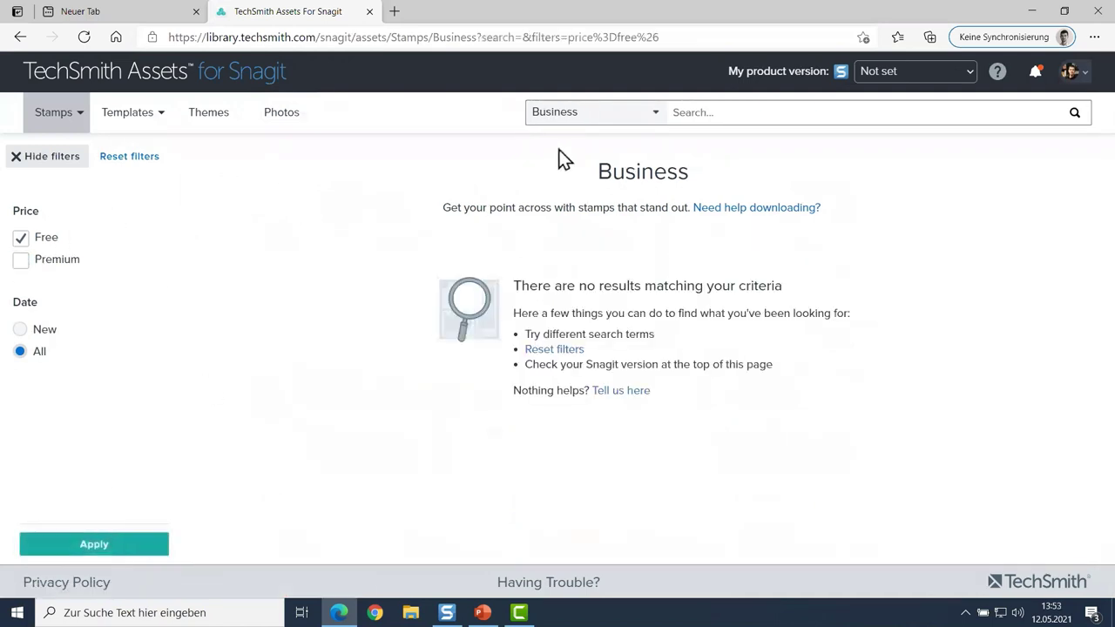
pyautogui.click(643, 115)
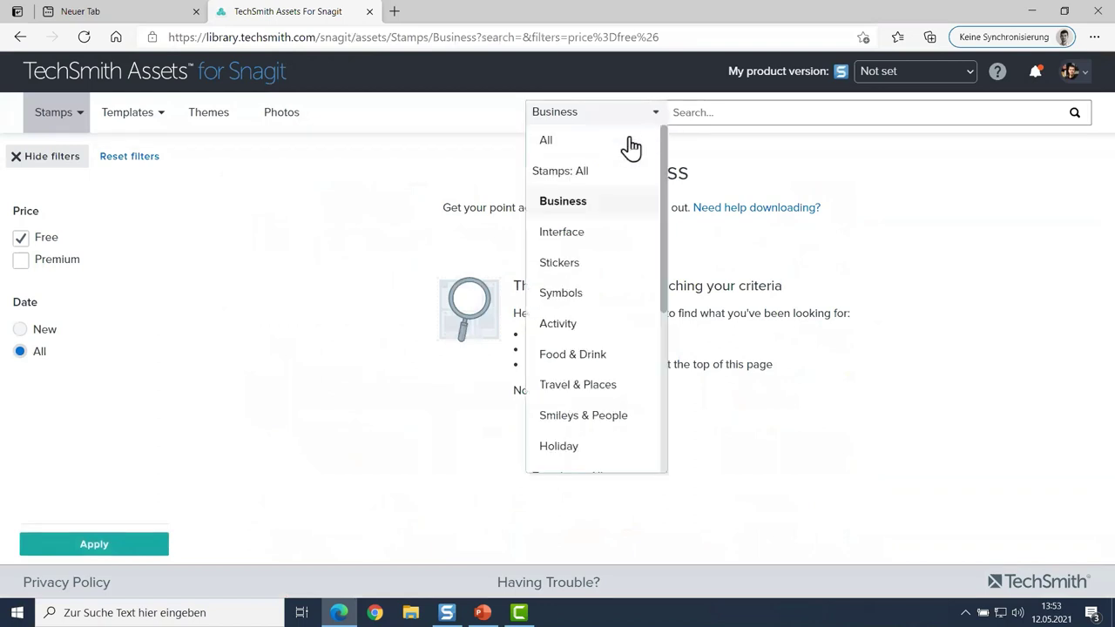
pyautogui.click(561, 172)
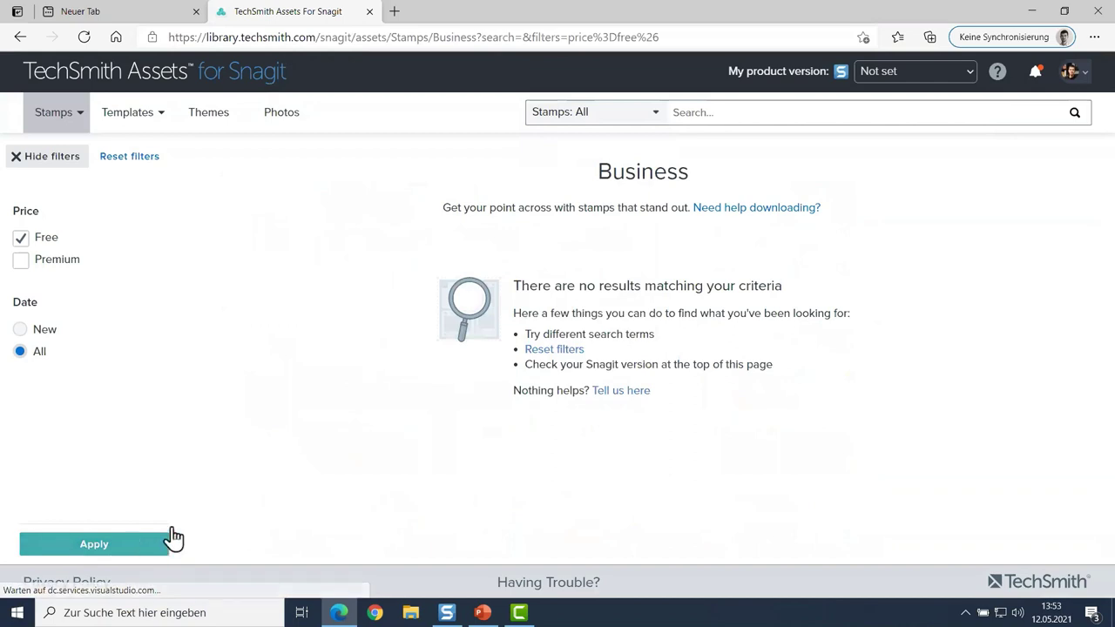
# - Search all stamps for "business"
pyautogui.click(730, 111)
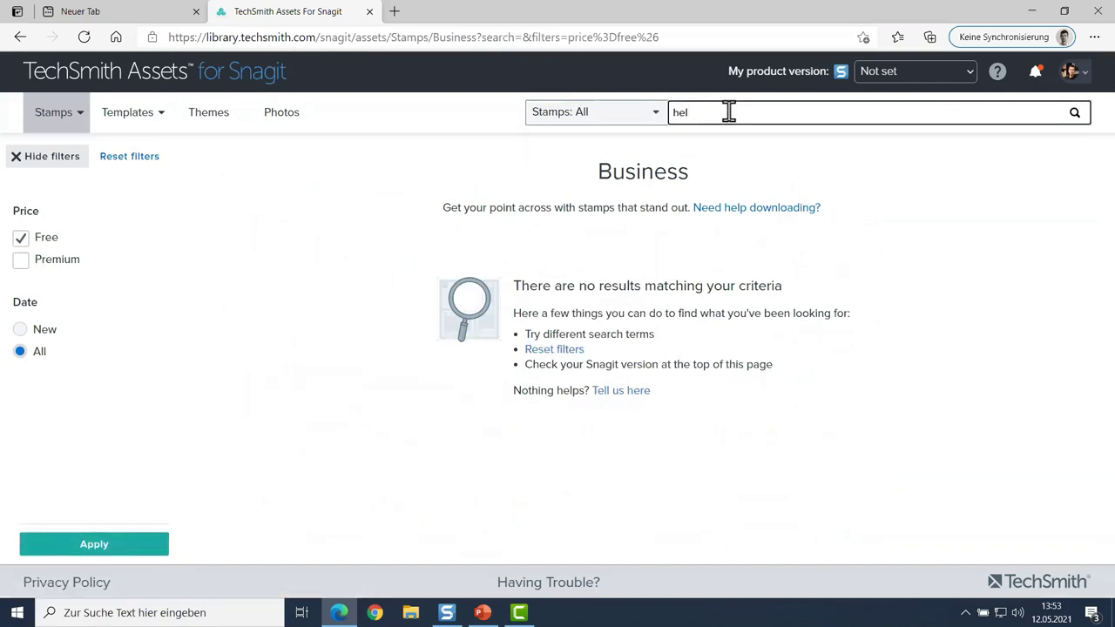
pyautogui.write('business')
pyautogui.press('Return')
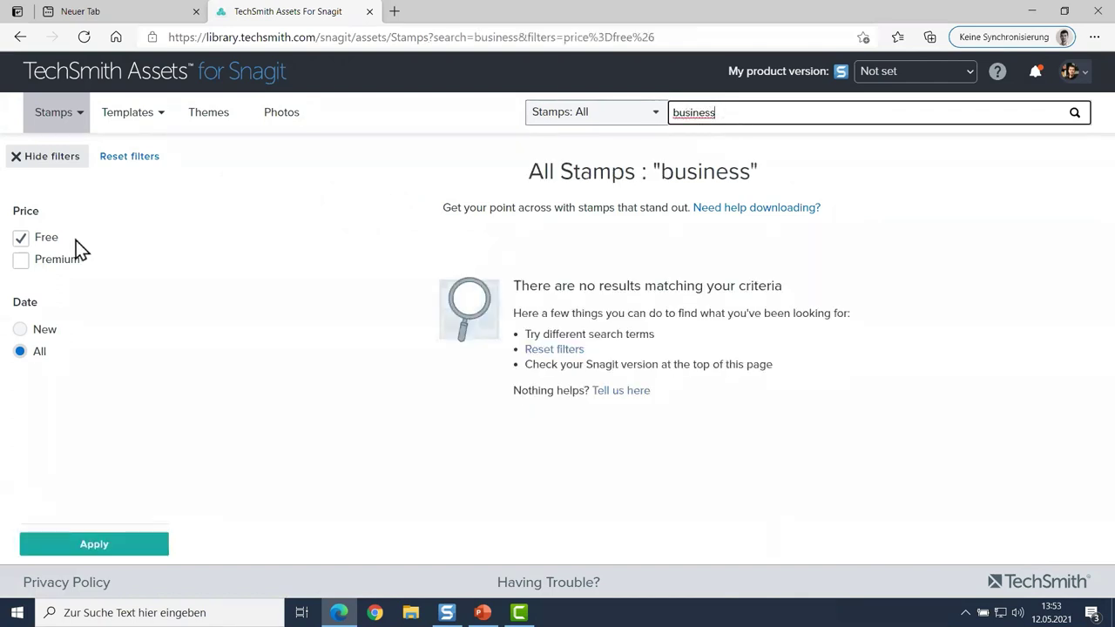
# - Include Premium assets in the "business" search and examine the AbstractIdeas2 stamp set with its download options
pyautogui.click(25, 263)
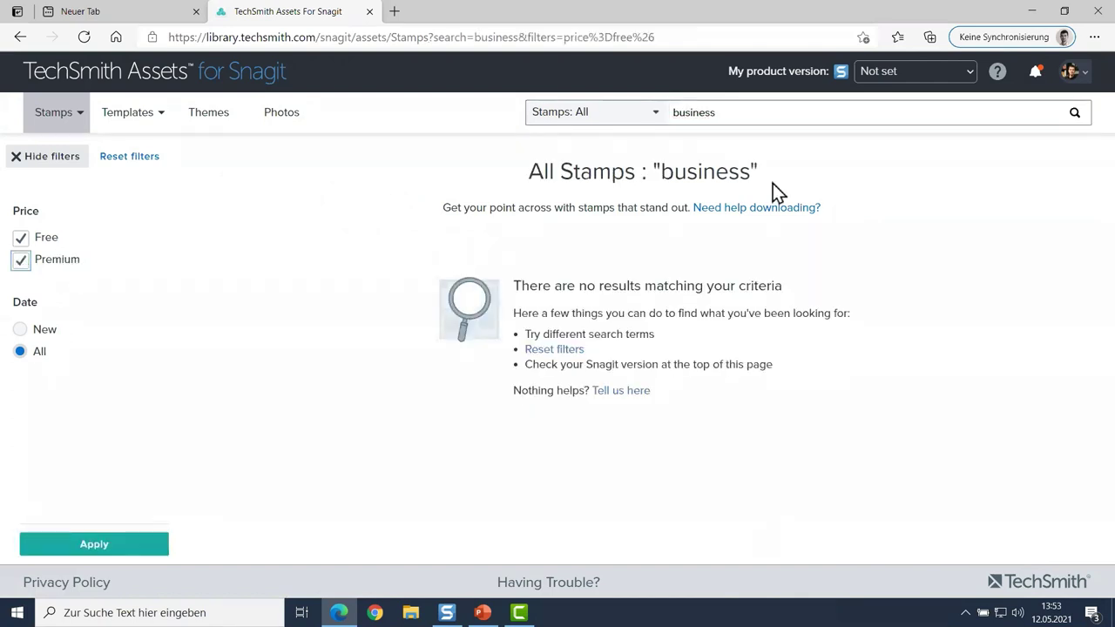
pyautogui.click(115, 543)
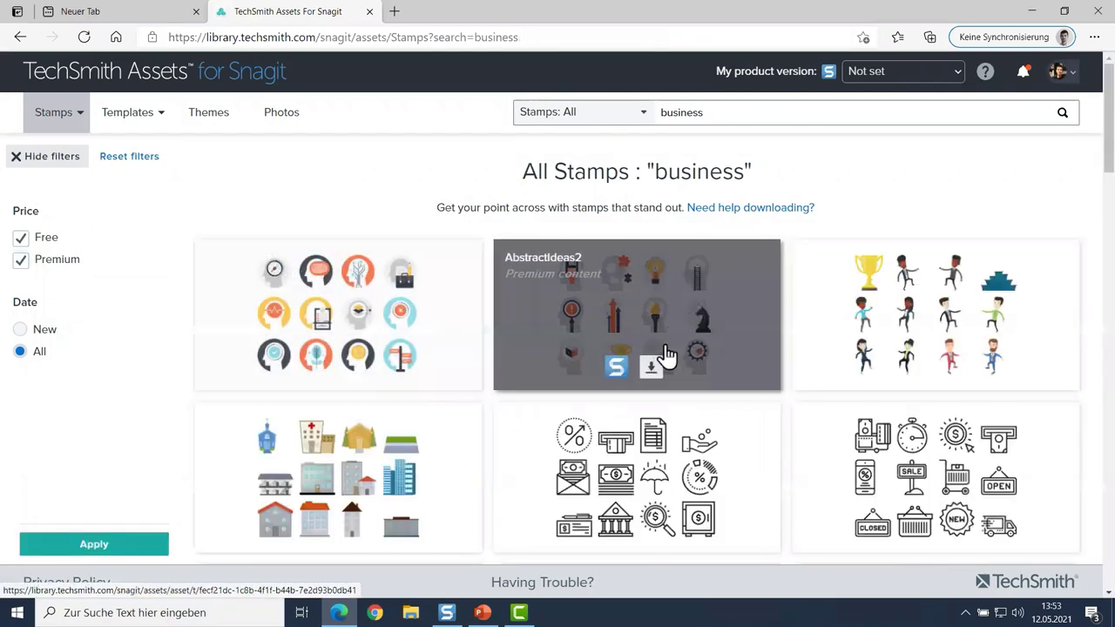
pyautogui.moveTo(653, 368)
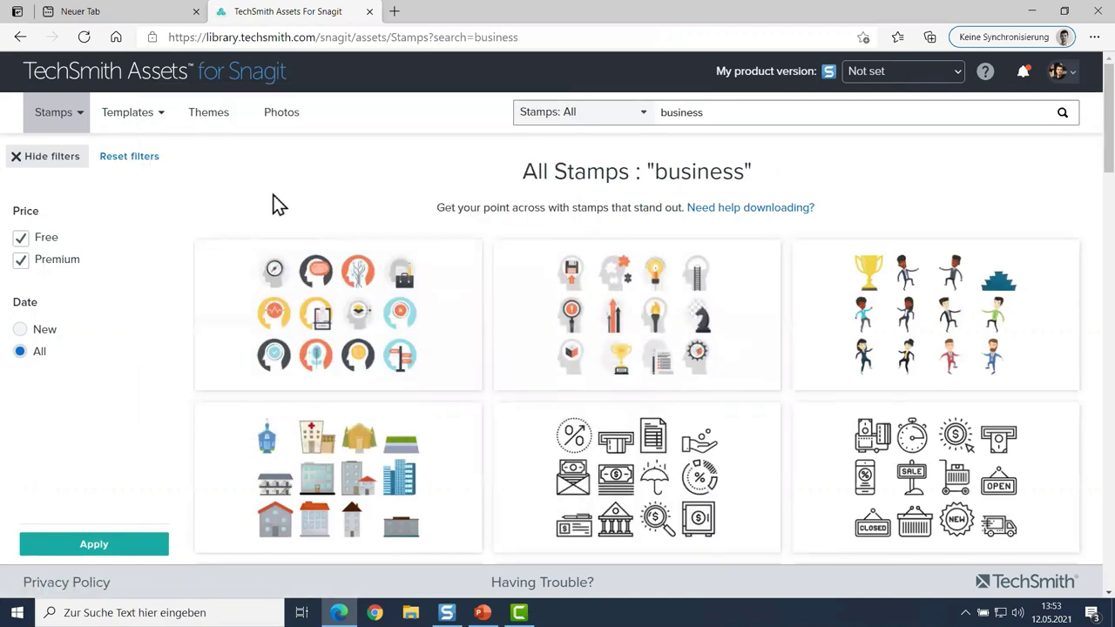
pyautogui.scroll(-1, 288, 189)
pyautogui.scroll(1, 287, 199)
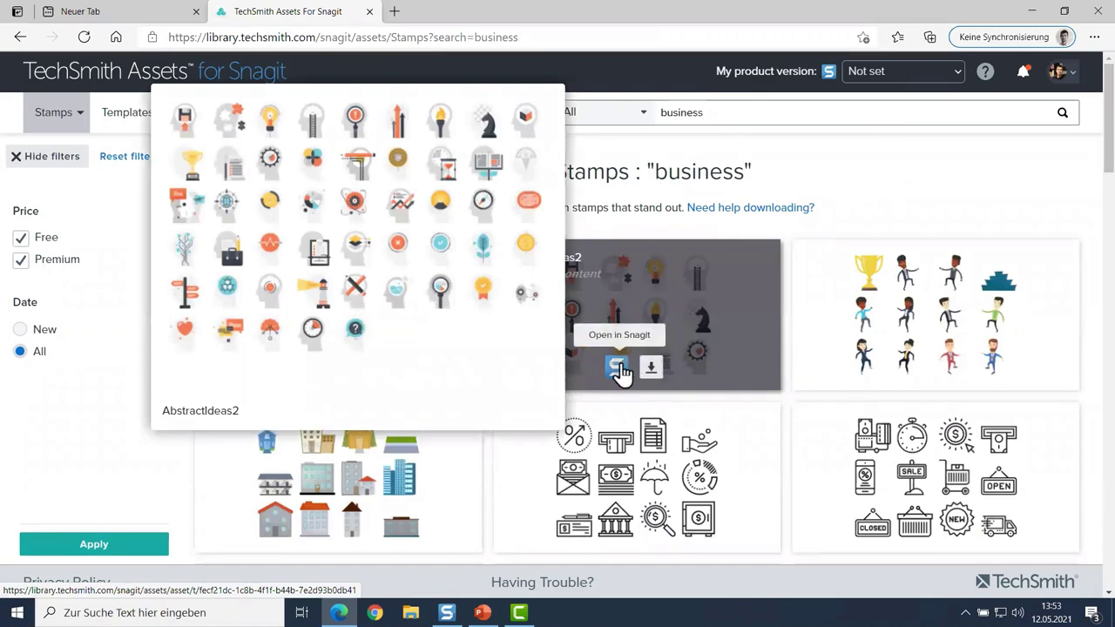
# - Return to Snagit Editor and create a new image from the "Basic – 3 Schritte Hochformat" template
pyautogui.click(1033, 12)
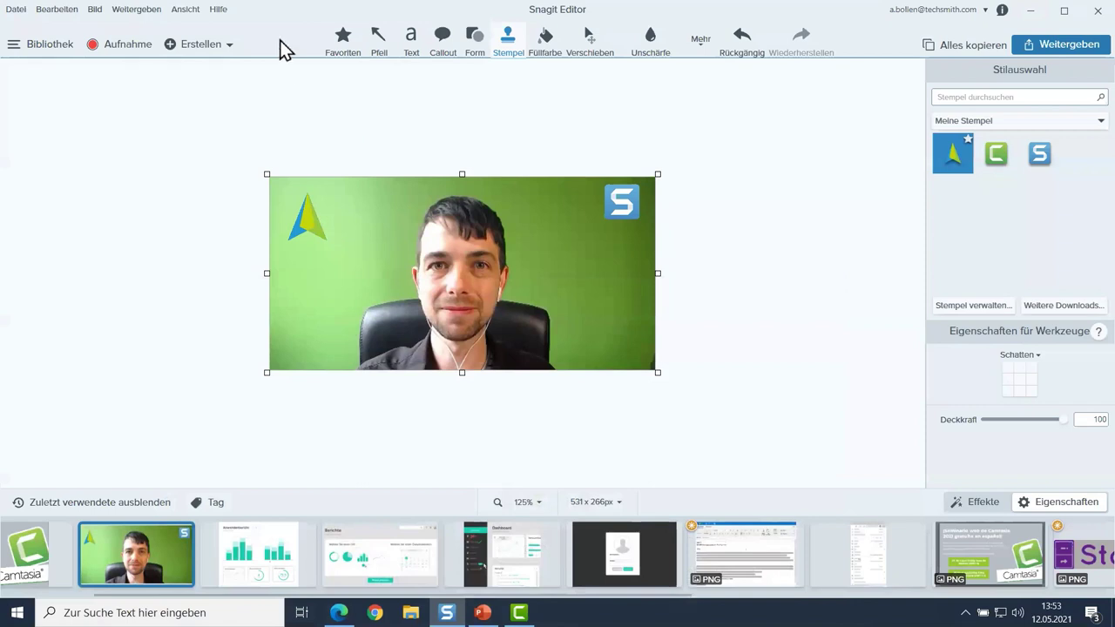
pyautogui.click(221, 48)
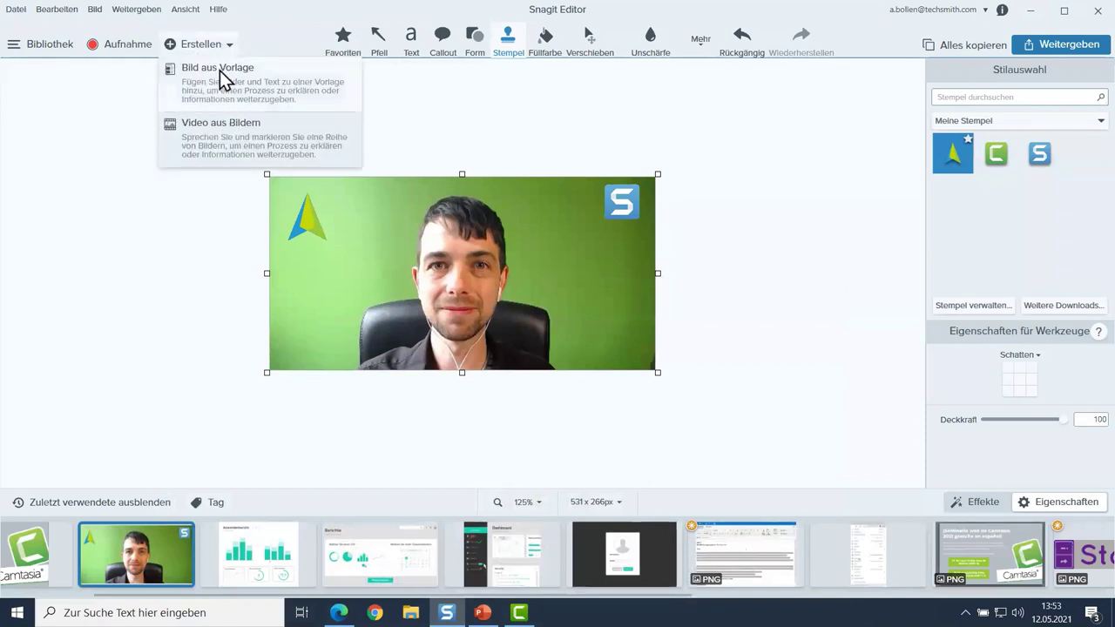
pyautogui.click(220, 71)
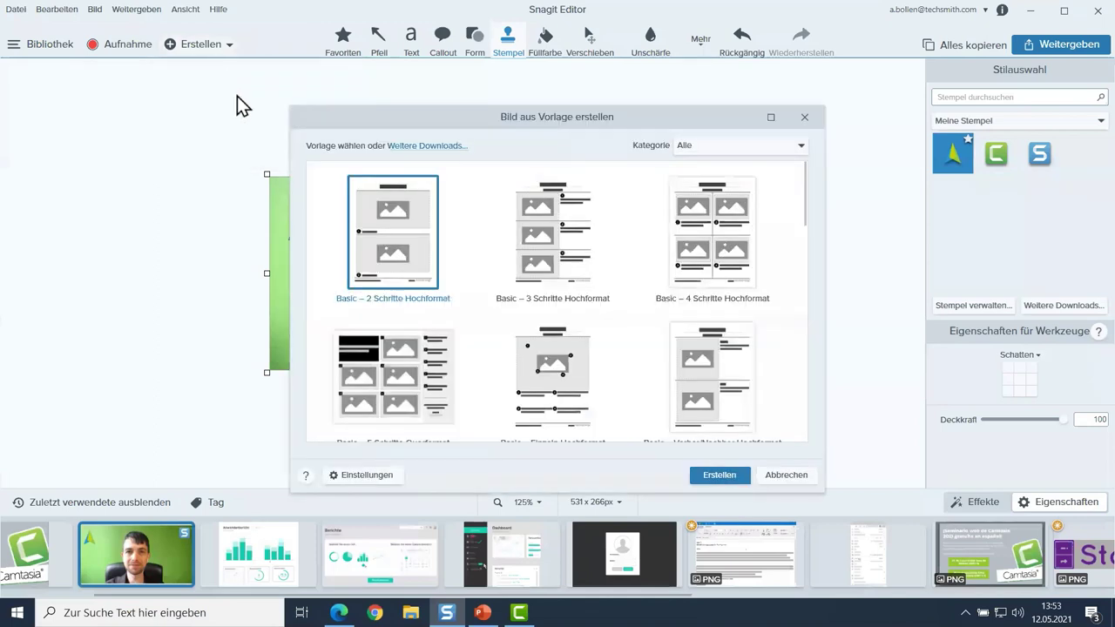
pyautogui.click(537, 216)
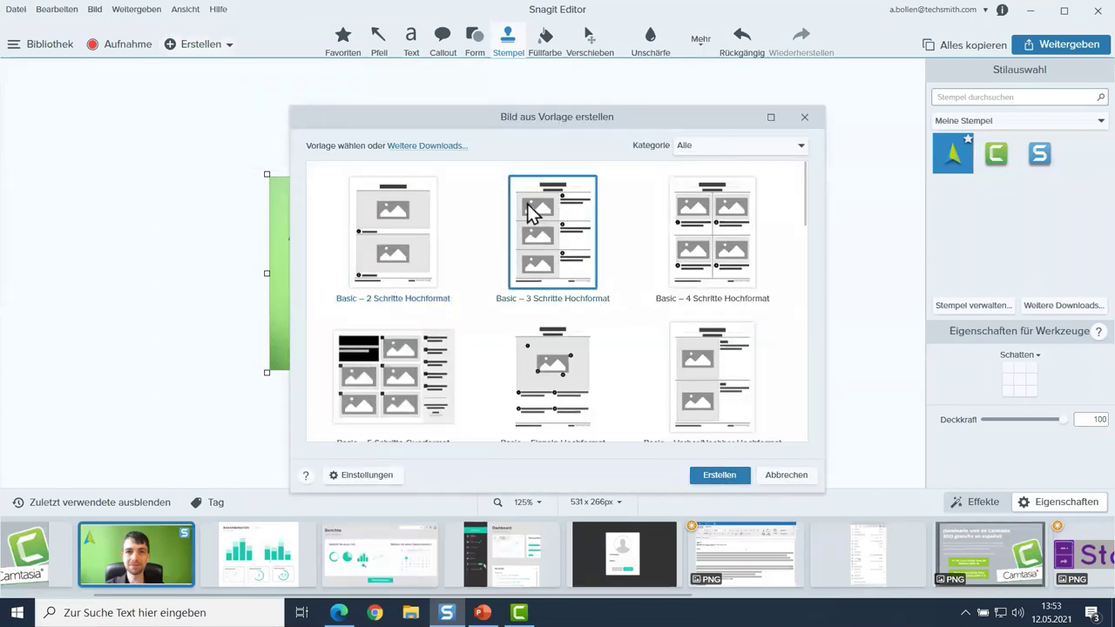
pyautogui.click(718, 475)
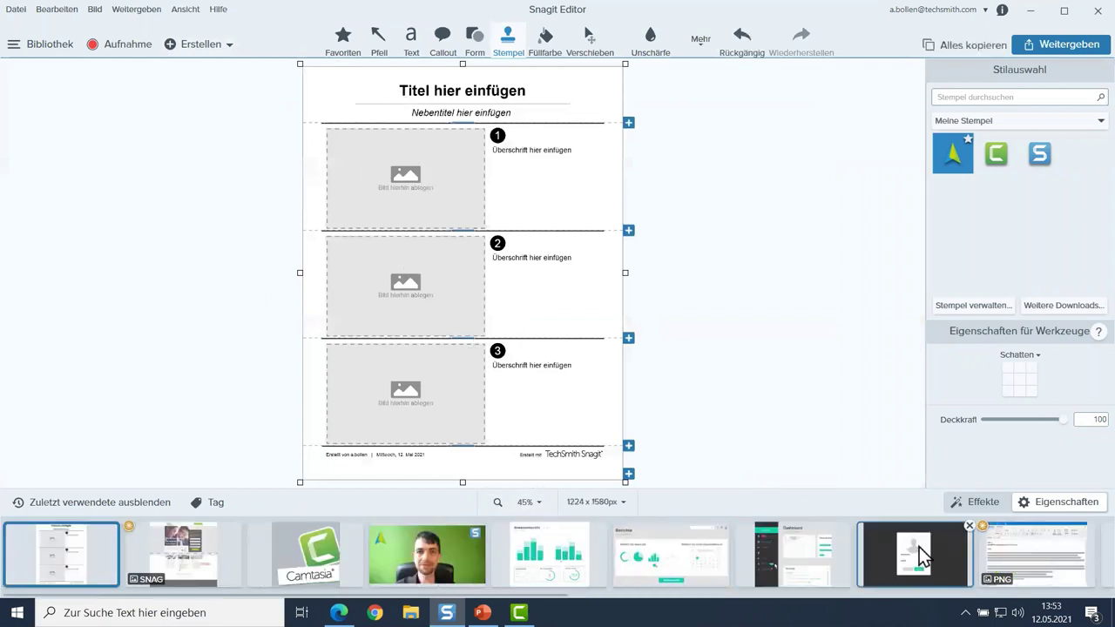
# - Fill the first template placeholder with the login screenshot and the second and third with the dashboard screenshot
pyautogui.moveTo(908, 560); pyautogui.dragTo(374, 170)
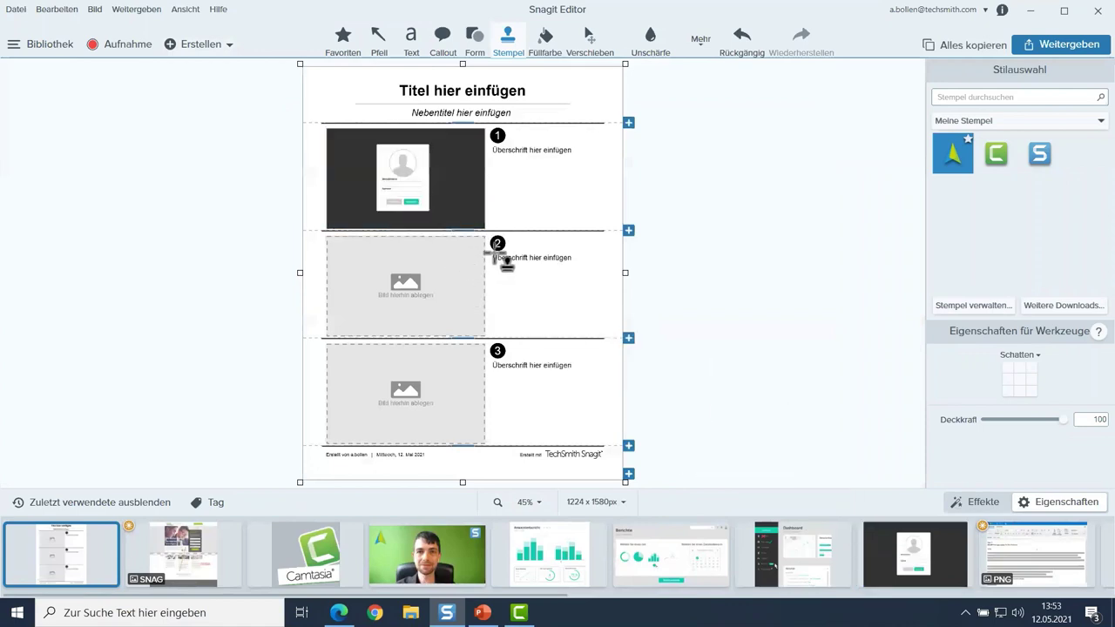
pyautogui.moveTo(830, 565); pyautogui.dragTo(440, 296)
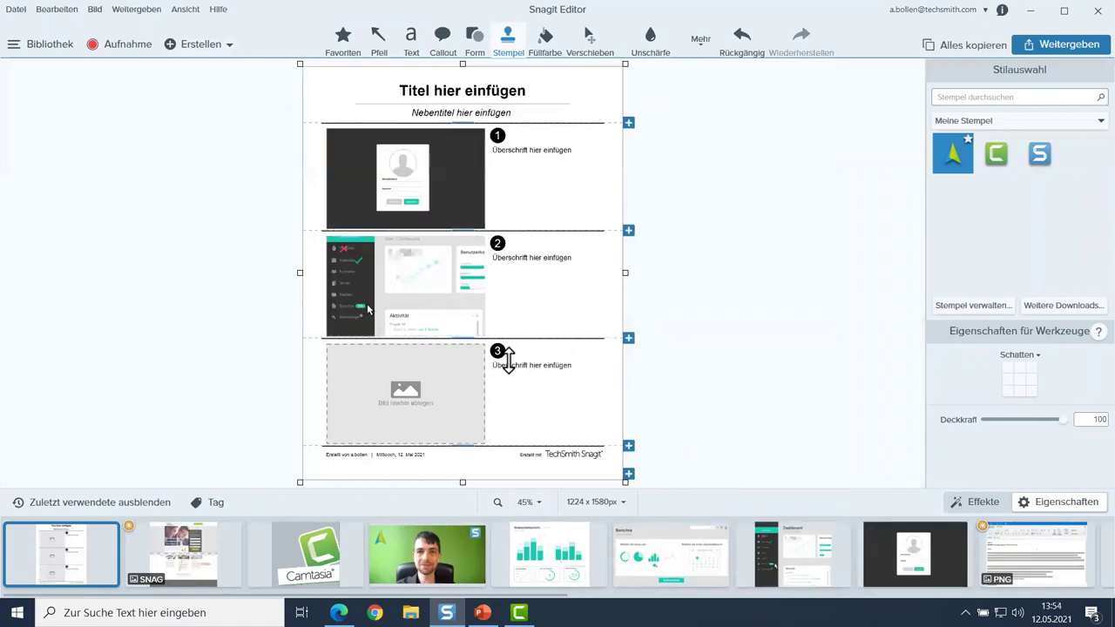
pyautogui.moveTo(784, 566); pyautogui.dragTo(406, 343)
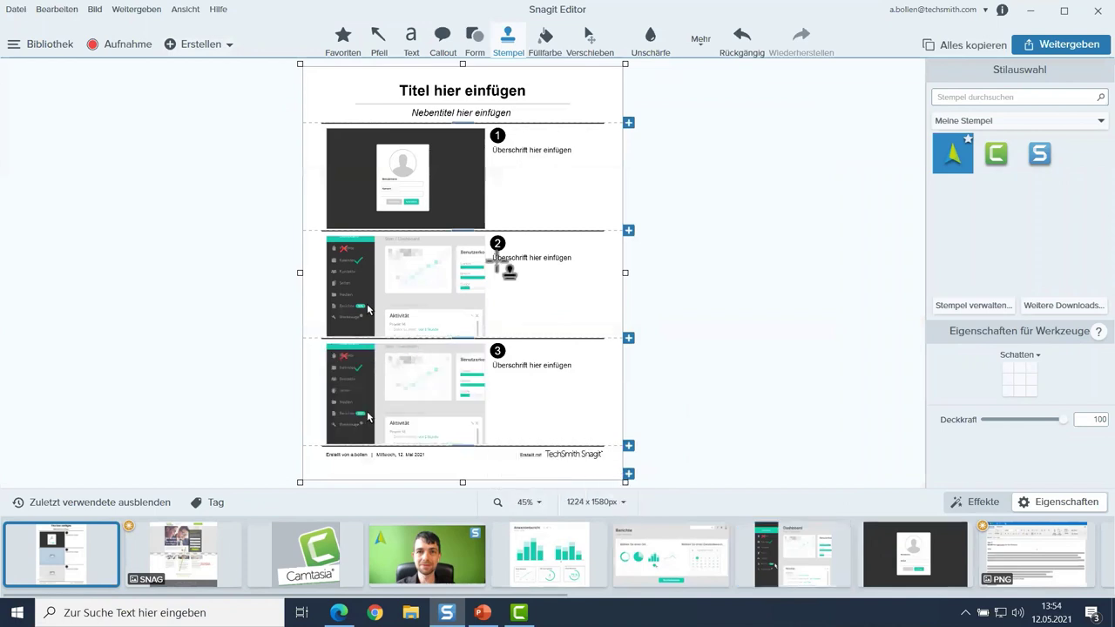
# - Replace the three step headings with "Bitte melden Sie sich an.", "Wählen Sie Berichte." and "Wählen Sie das gewünschte Diagramm."
pyautogui.click(531, 151)
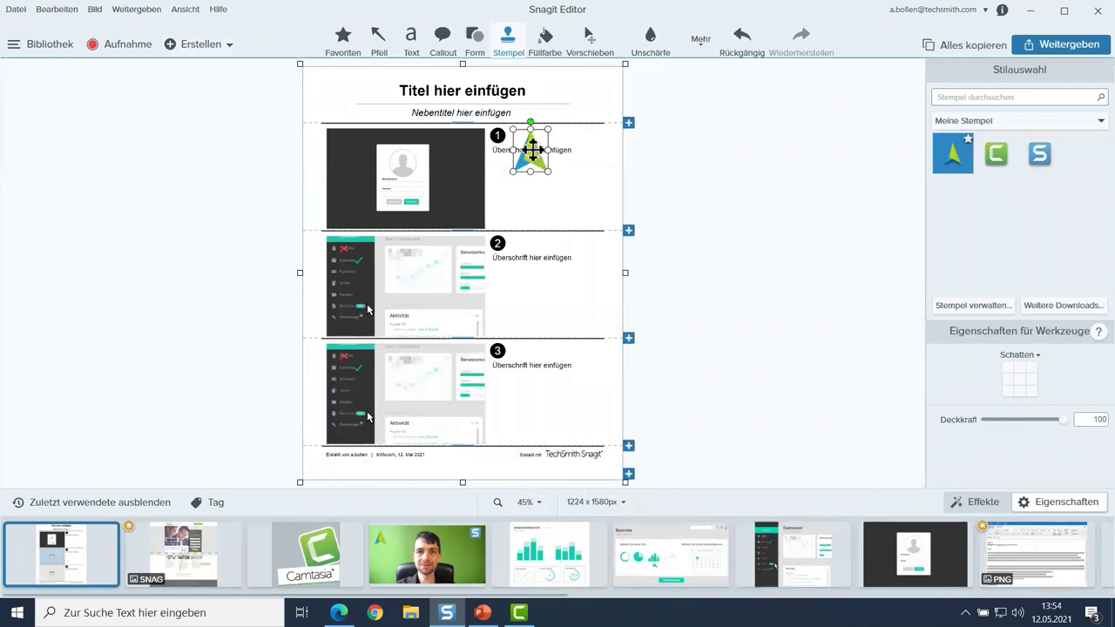
pyautogui.hotkey('ctrl', 'z')
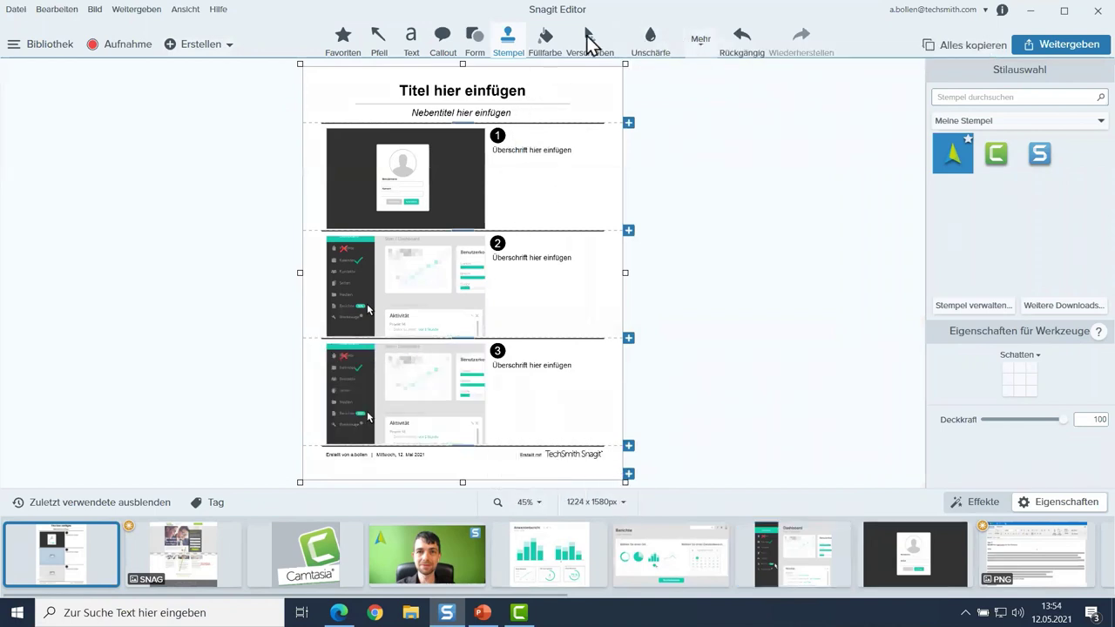
pyautogui.hotkey('ctrl', '8')
pyautogui.click(519, 150)
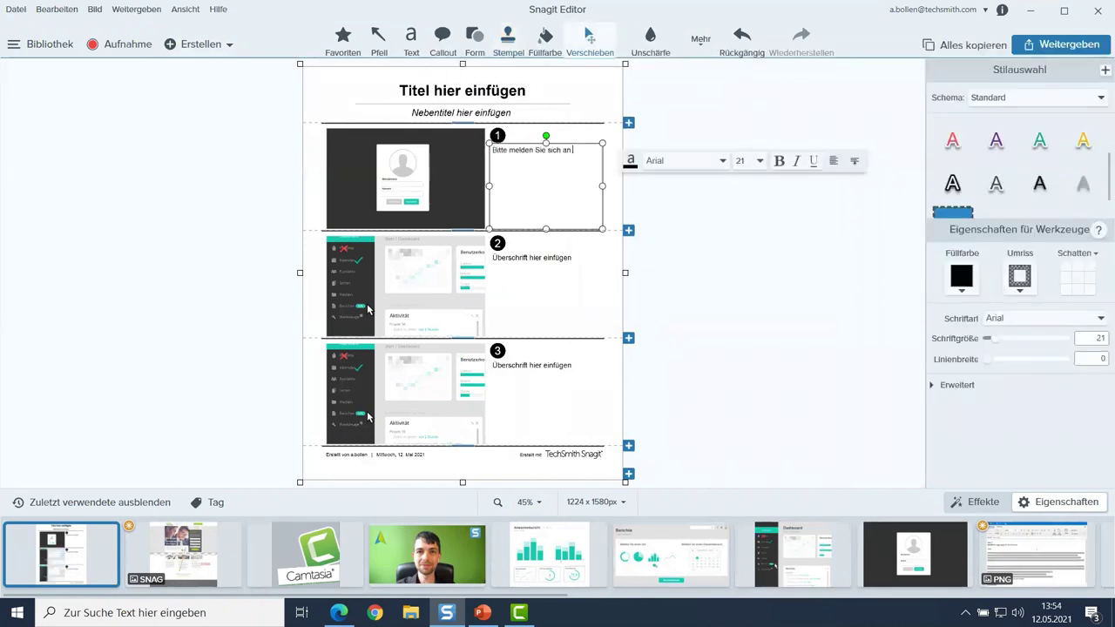
pyautogui.write('.')
pyautogui.click(518, 253)
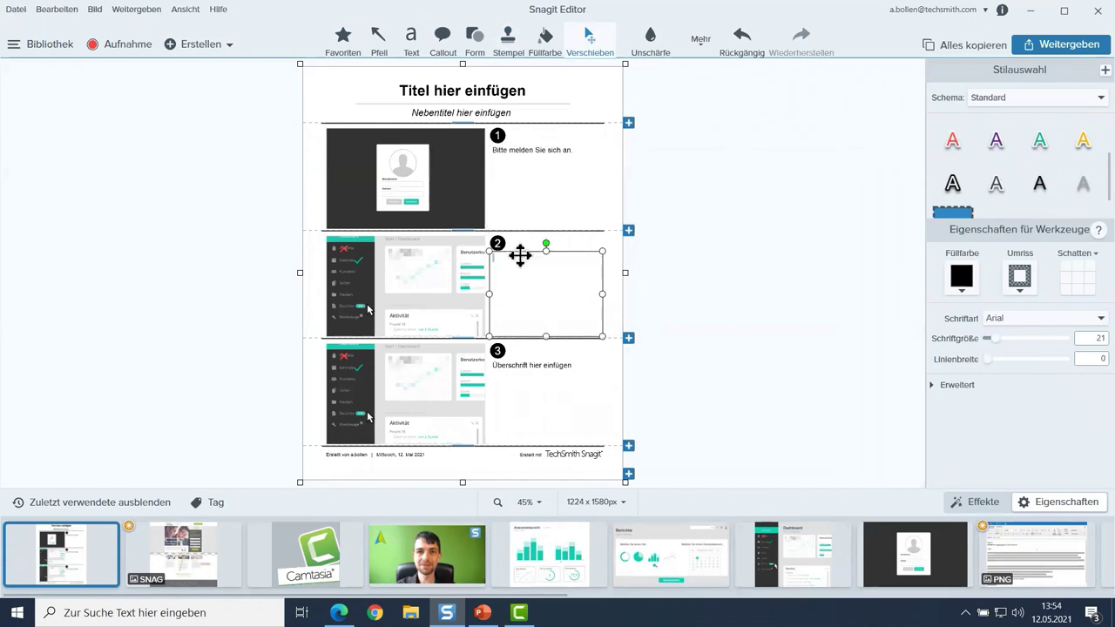
pyautogui.click(526, 365)
pyautogui.doubleClick(526, 365)
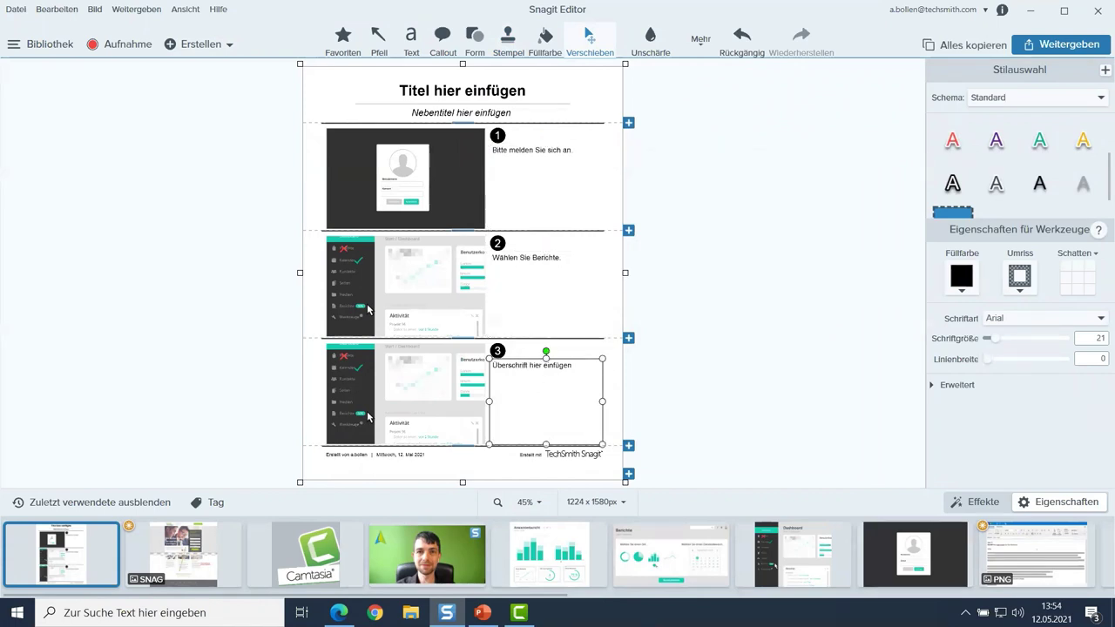
pyautogui.write('Wählen Sie das gewünschte Diagramm.')
pyautogui.click(645, 305)
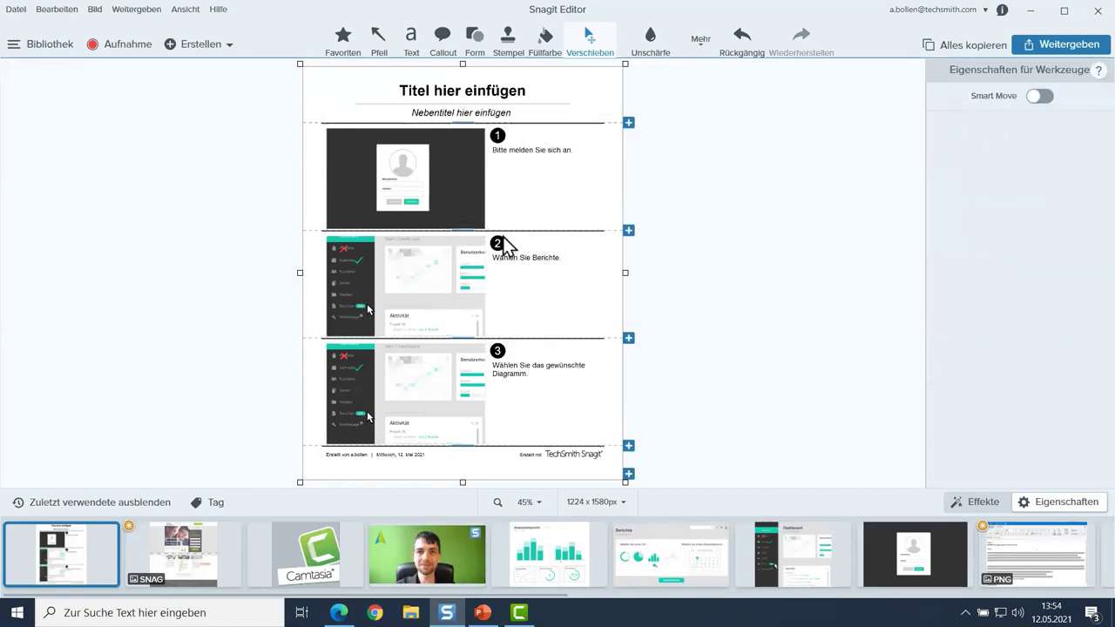
# - Open the online template downloads from the create-from-template dialog and look over the available template categories
pyautogui.click(230, 49)
pyautogui.click(234, 74)
pyautogui.click(425, 146)
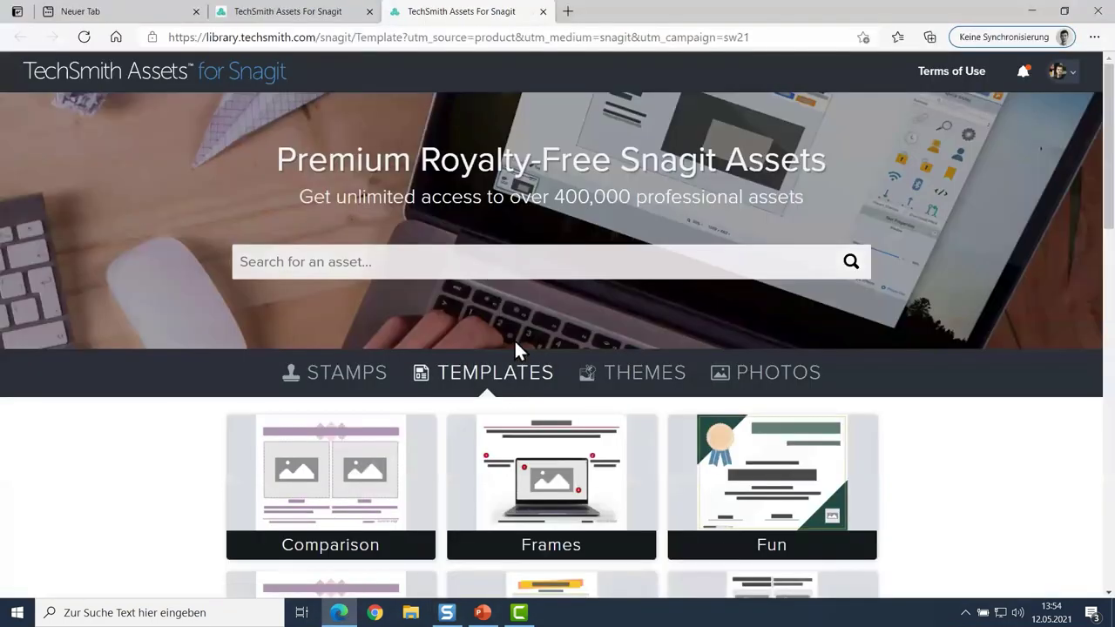
pyautogui.scroll(-3, 505, 379)
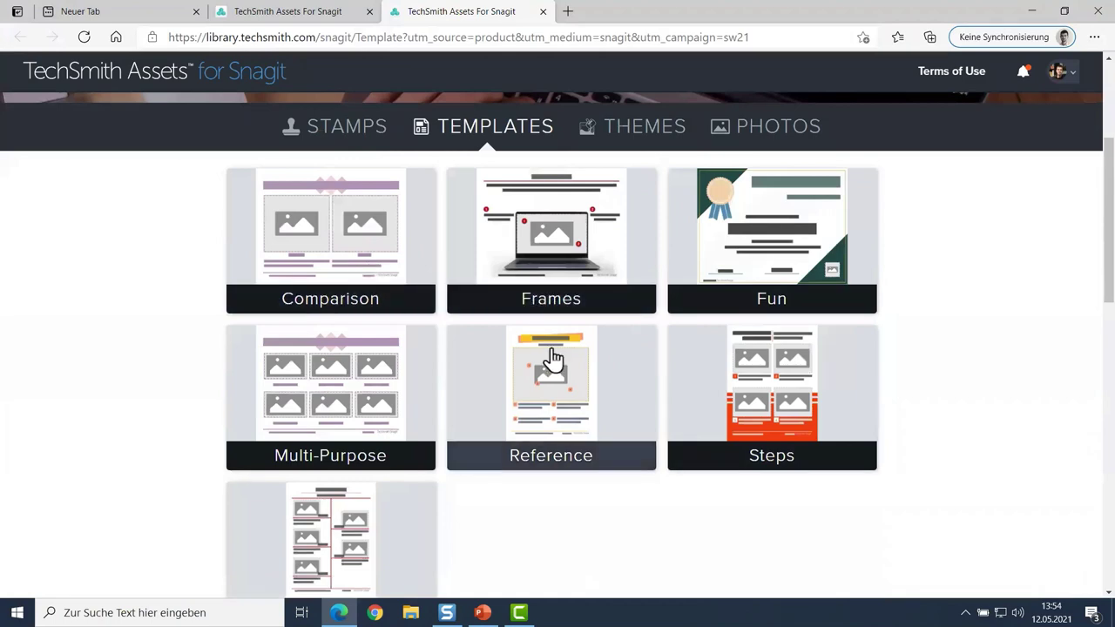
pyautogui.scroll(1, 609, 418)
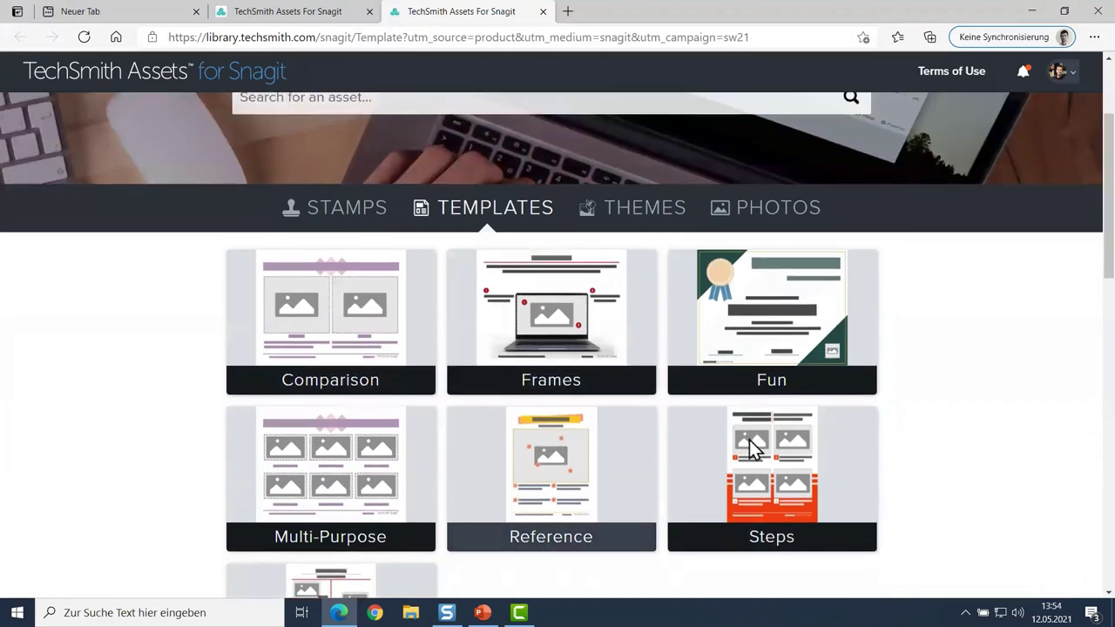
# - Examine the Frames templates online, then return to Snagit Editor and dismiss the template dialog
pyautogui.click(551, 329)
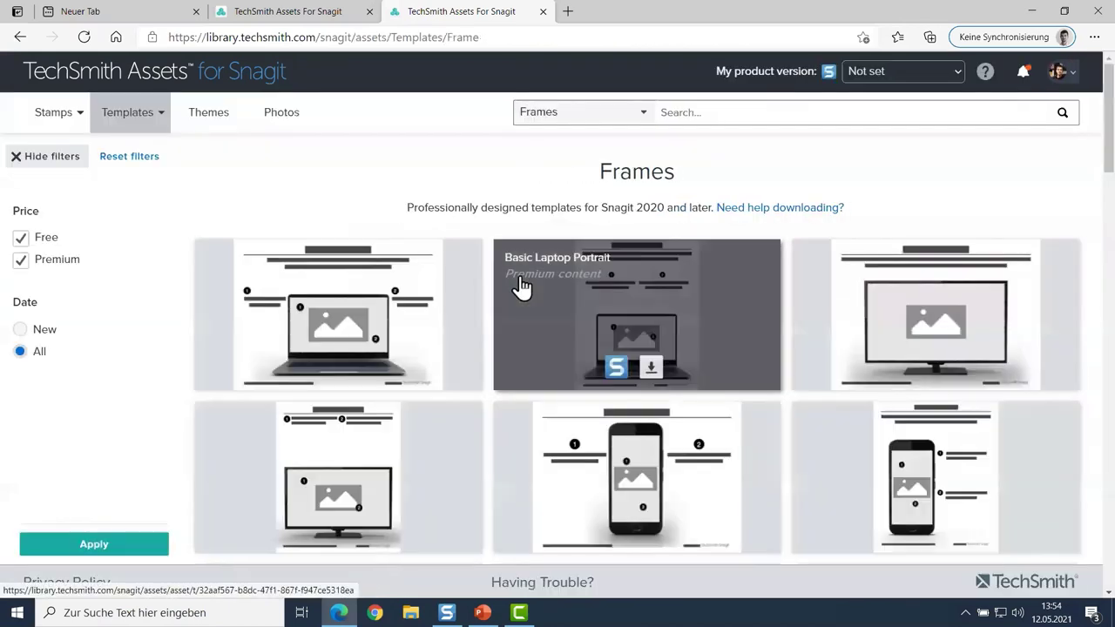
pyautogui.scroll(-4, 490, 199)
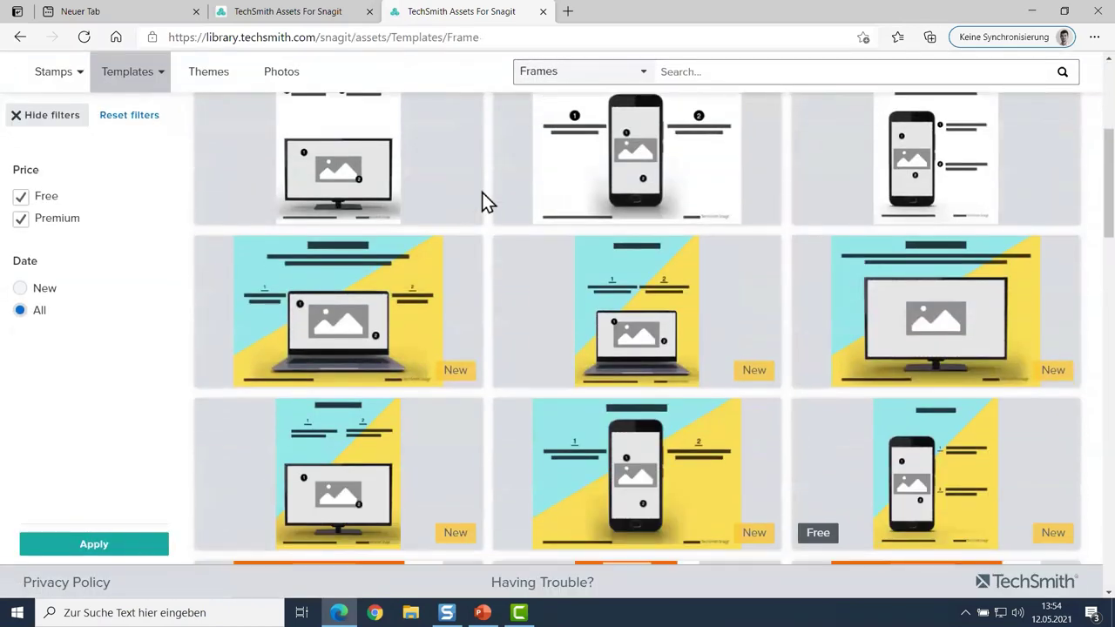
pyautogui.scroll(4, 481, 202)
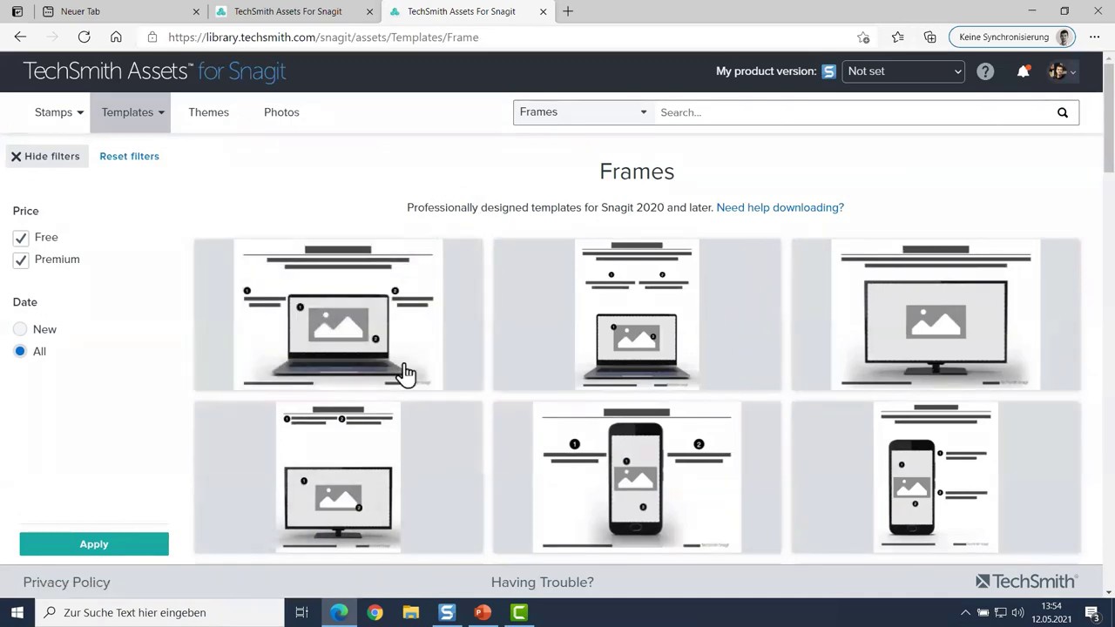
pyautogui.moveTo(419, 486)
pyautogui.moveTo(380, 384)
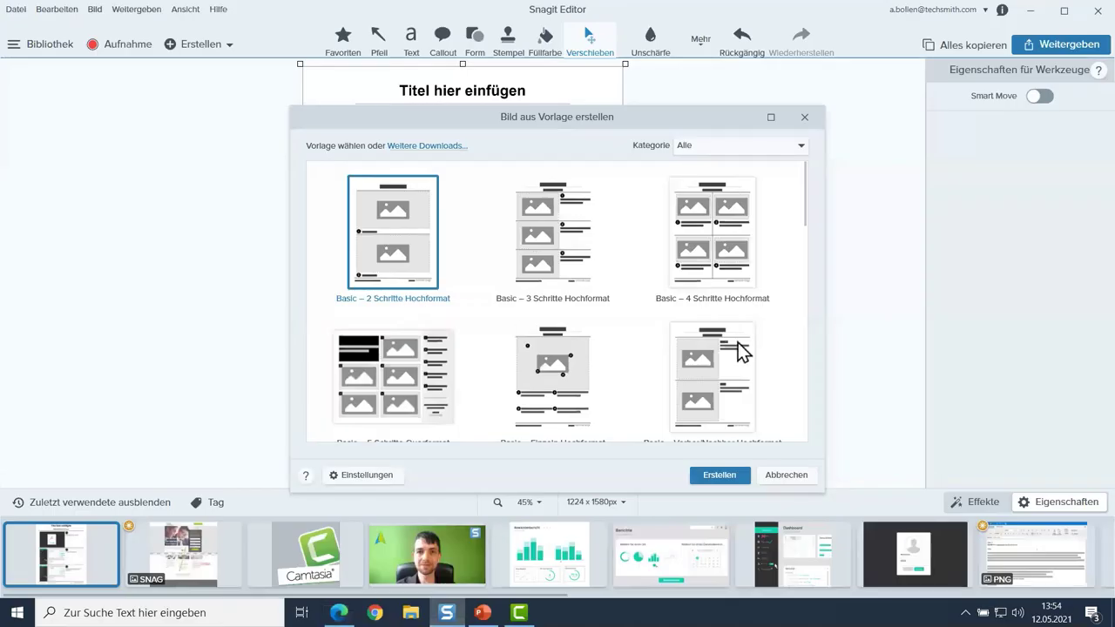
pyautogui.click(790, 475)
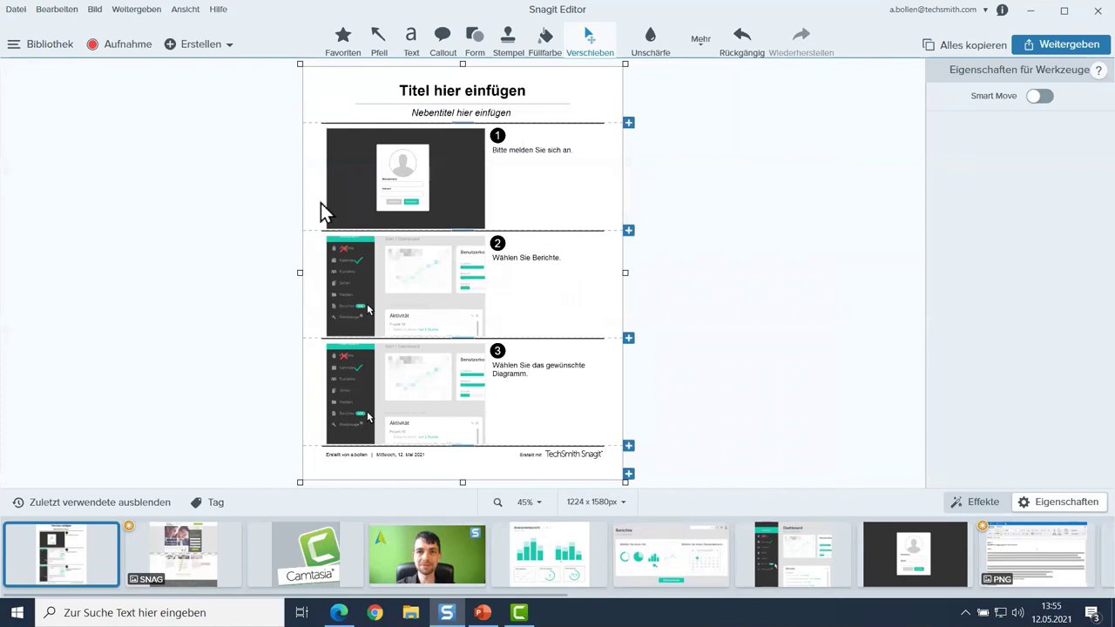
# - Create a new stamp folder named "Demo" under Meine Stempel in the stamp manager and close the manager
pyautogui.click(515, 42)
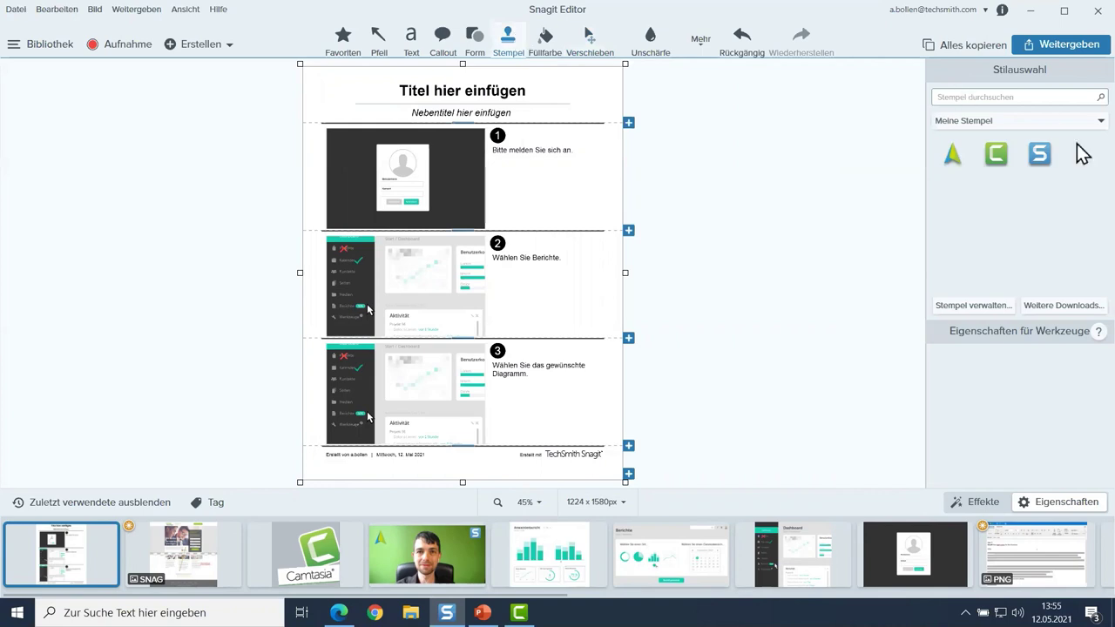
pyautogui.click(994, 159)
pyautogui.click(990, 306)
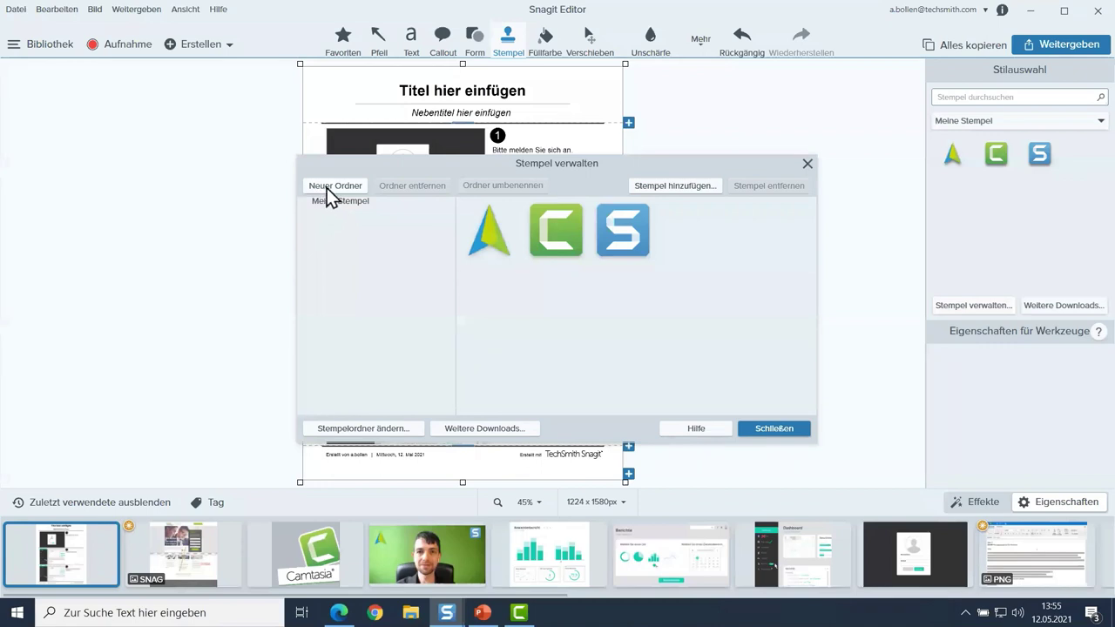
pyautogui.click(348, 189)
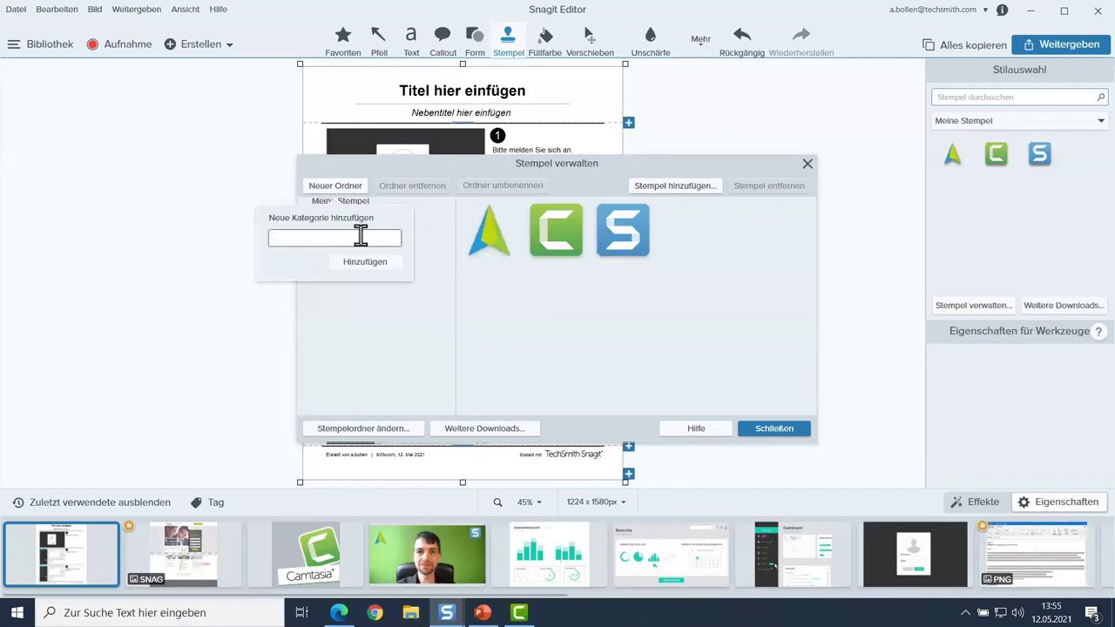
pyautogui.write('Demo')
pyautogui.click(369, 267)
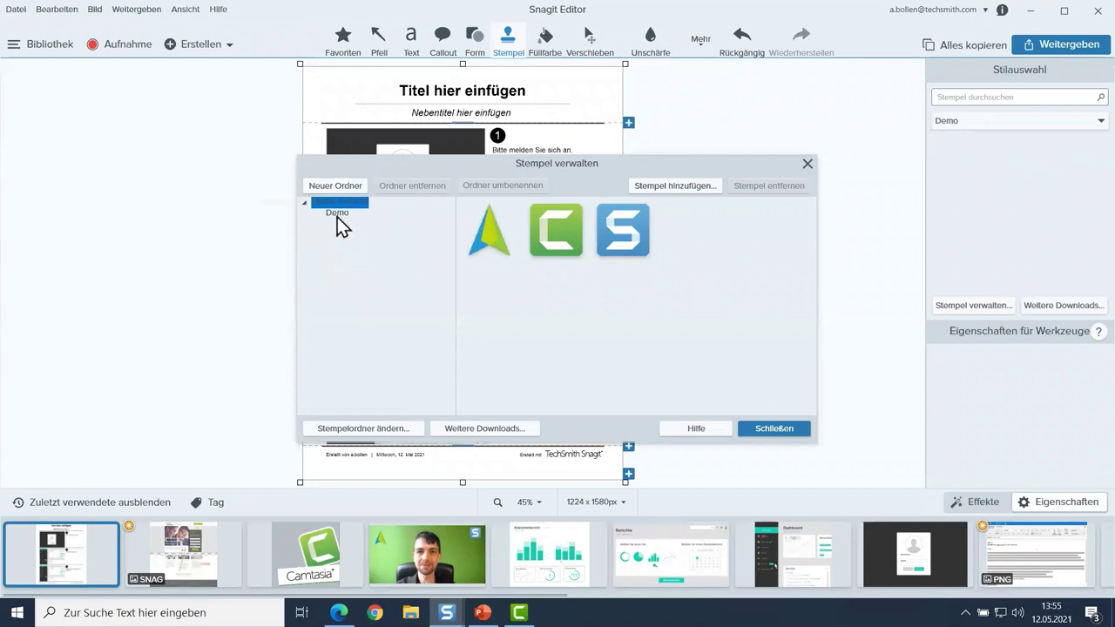
pyautogui.click(337, 214)
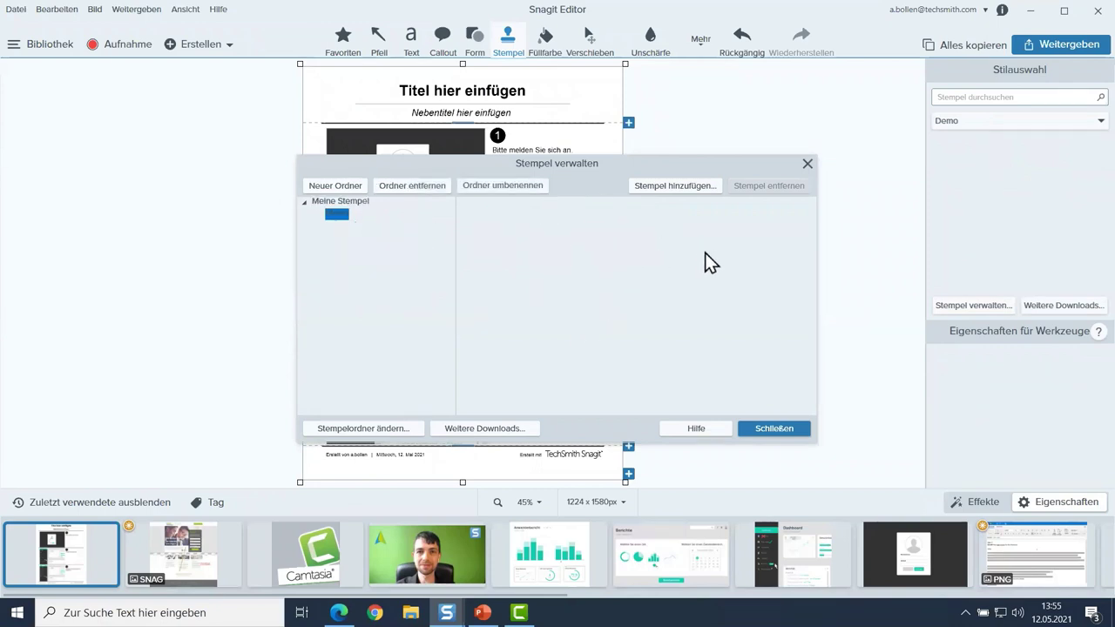
pyautogui.click(808, 164)
# - Search the stamps for "camtasia", set the category to Meine Stempel and clear the search
pyautogui.click(962, 98)
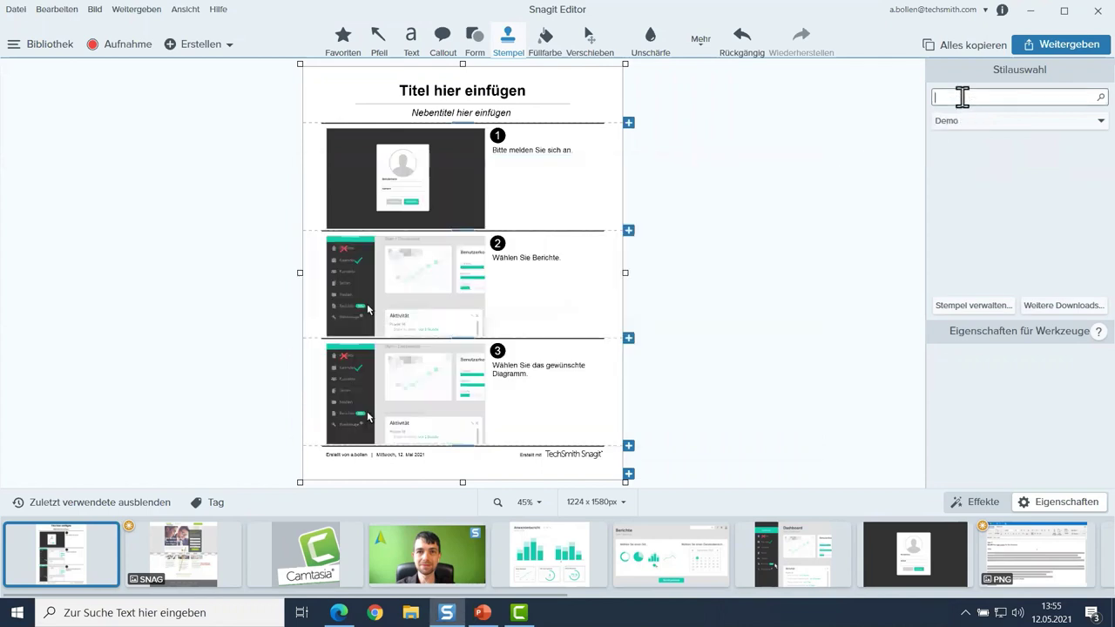
pyautogui.write('camtasia')
pyautogui.click(993, 122)
pyautogui.click(978, 140)
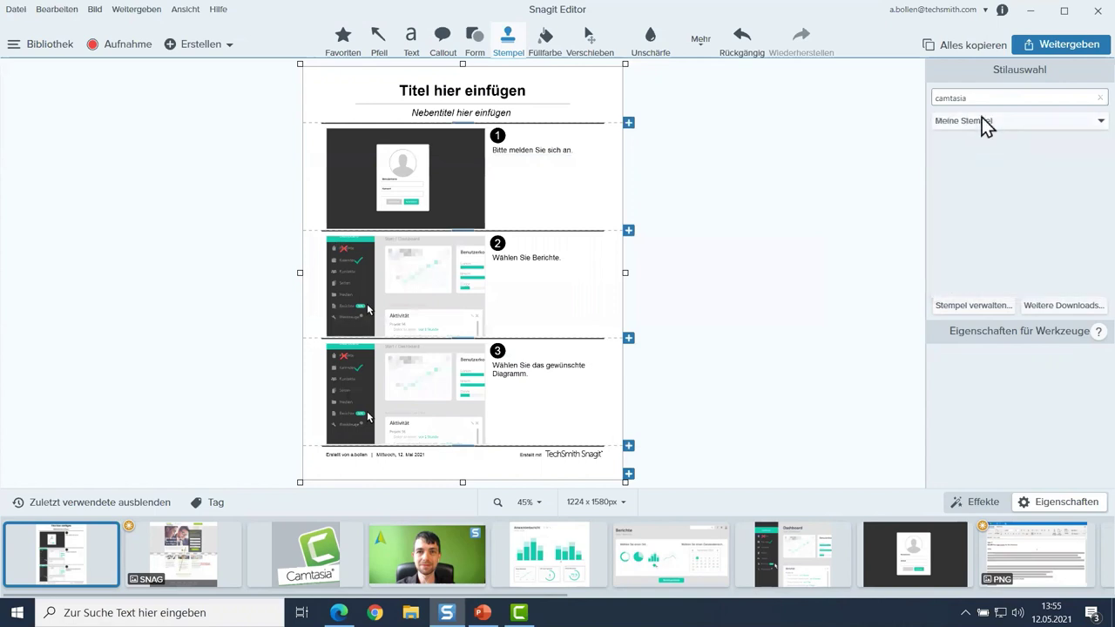
pyautogui.click(1079, 99)
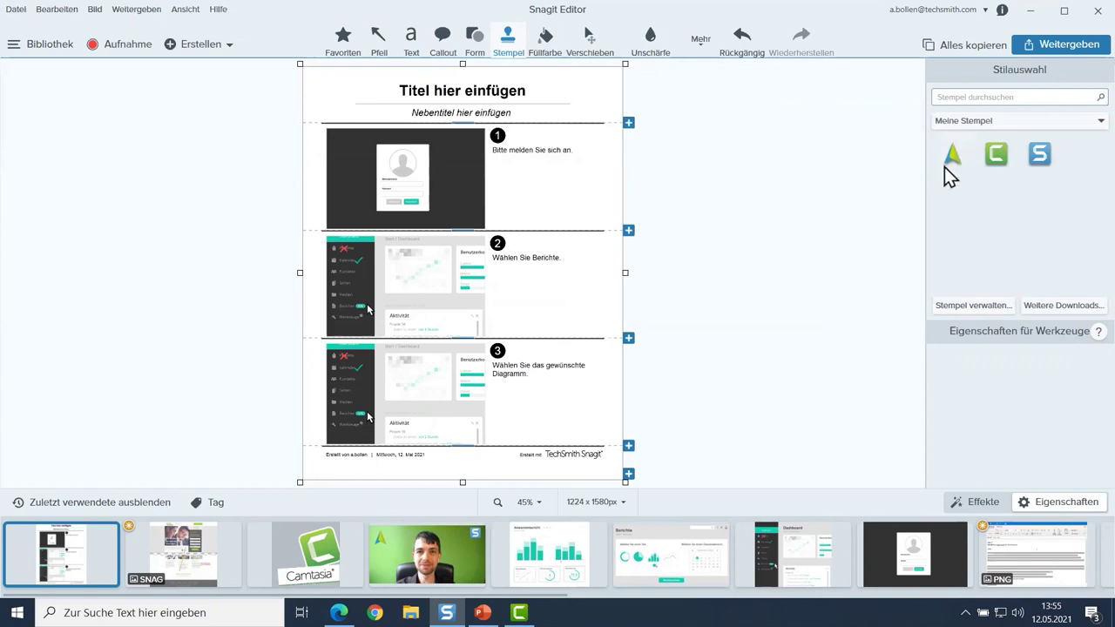
# - Add the Snagit logo as a stamp to the Demo folder and display the Demo category's stamps
pyautogui.click(967, 122)
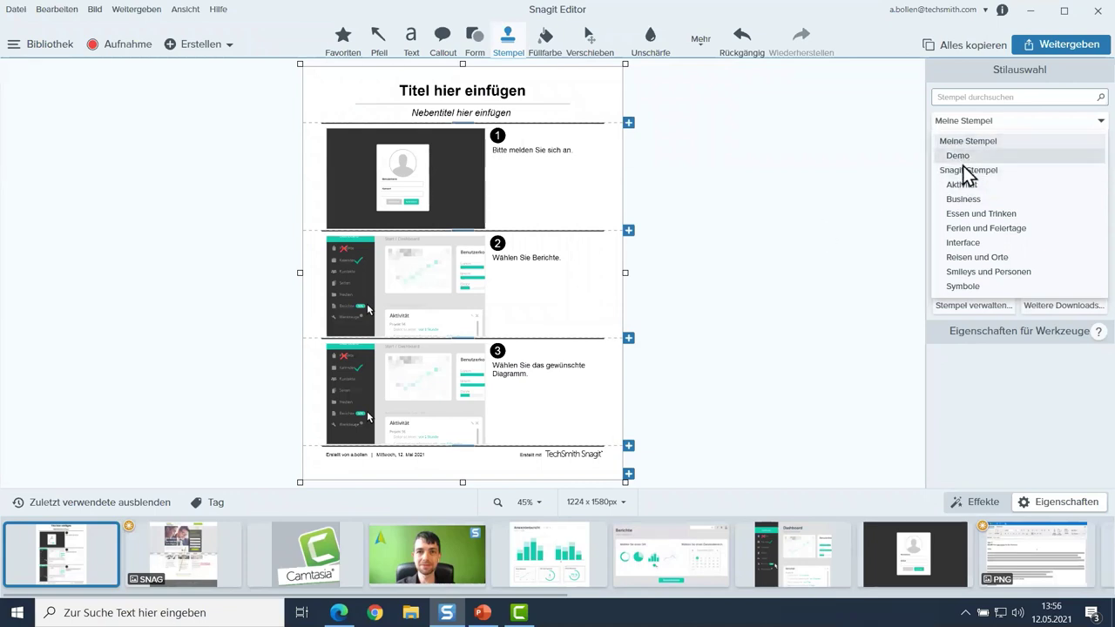
pyautogui.click(976, 305)
pyautogui.click(983, 307)
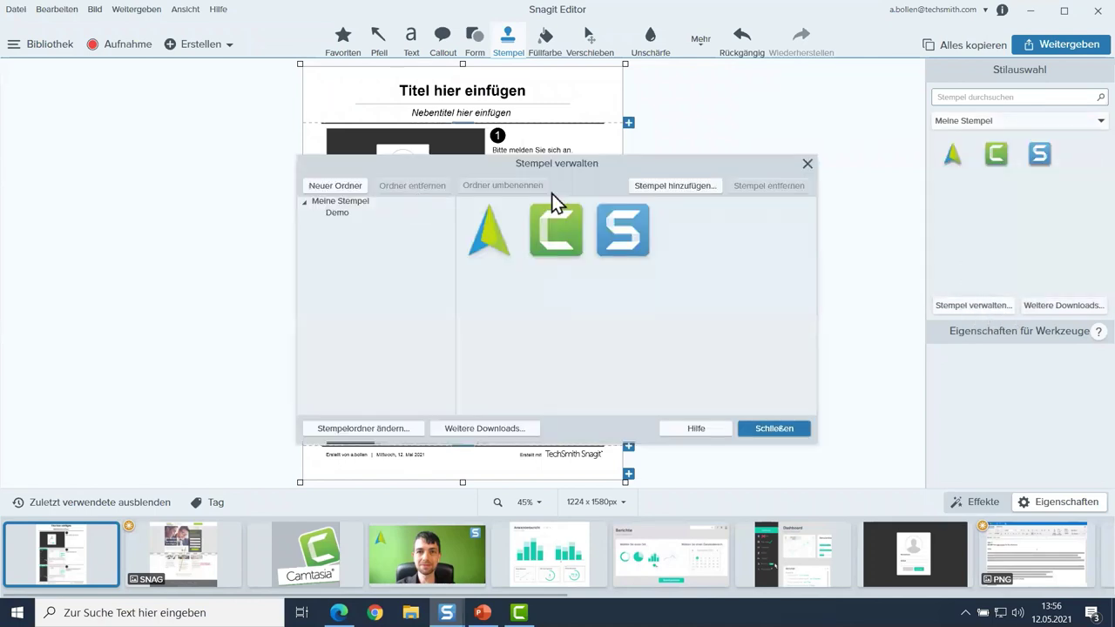
pyautogui.click(331, 213)
pyautogui.click(678, 186)
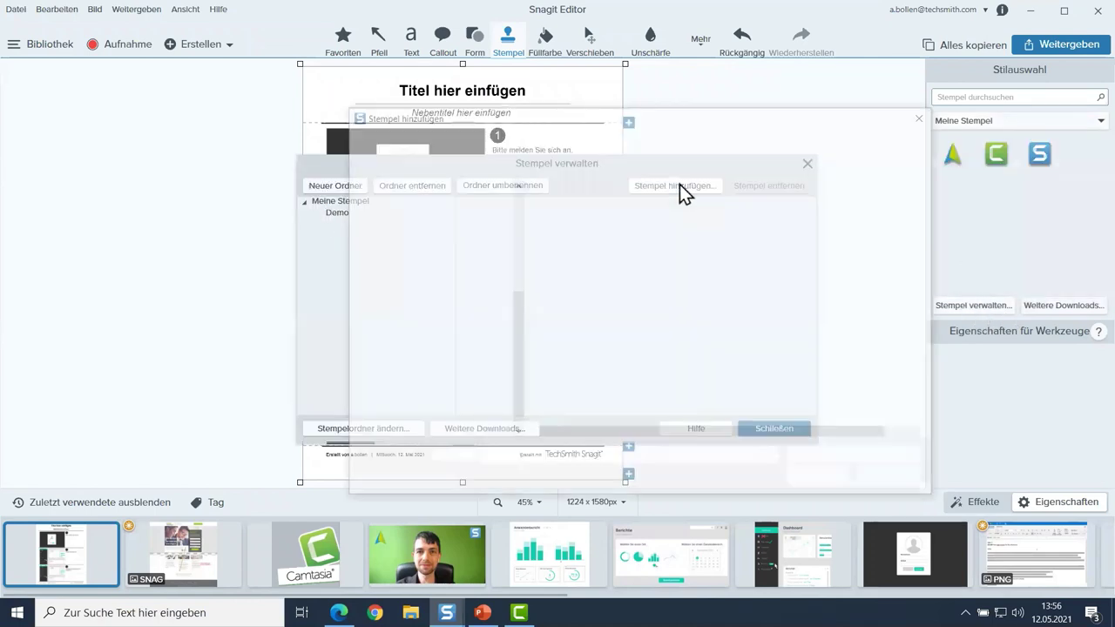
pyautogui.click(596, 245)
pyautogui.doubleClick(596, 245)
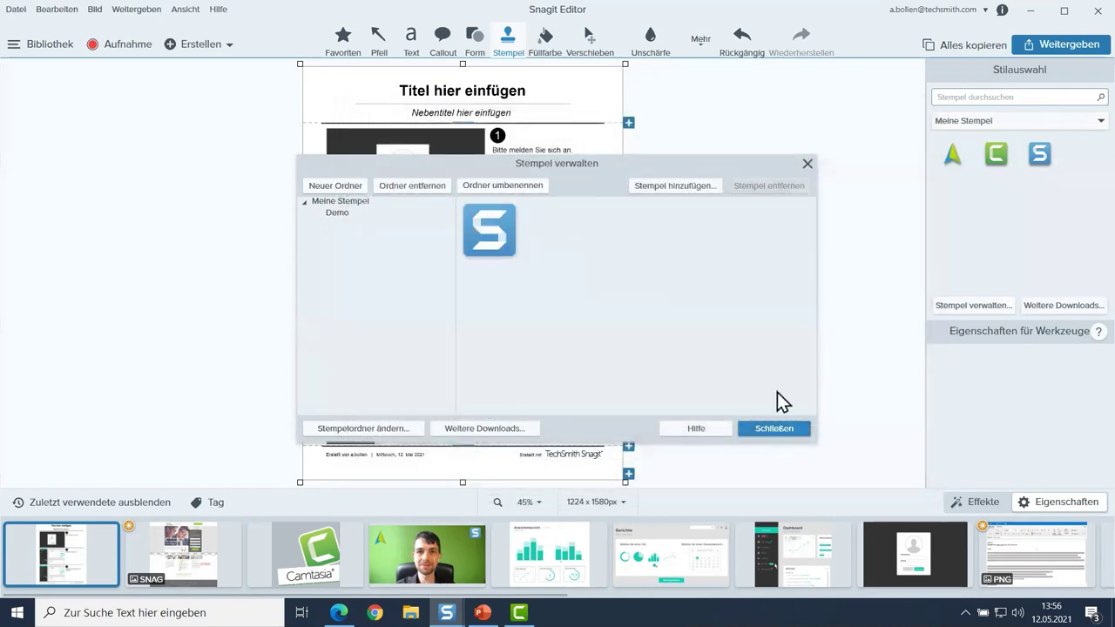
pyautogui.click(788, 430)
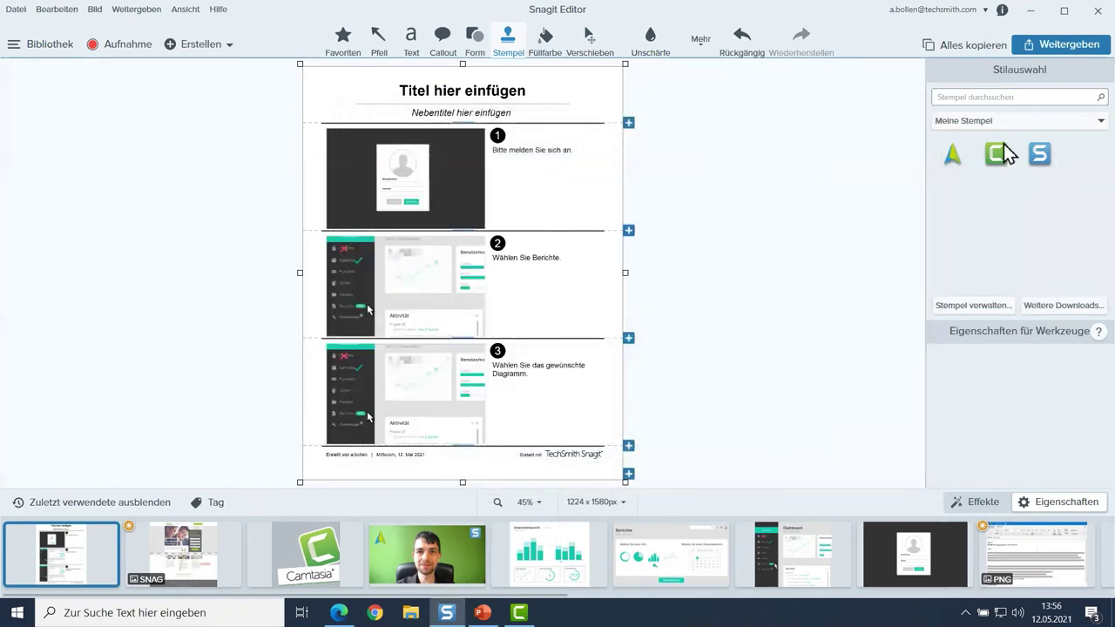
pyautogui.click(1000, 121)
pyautogui.click(957, 155)
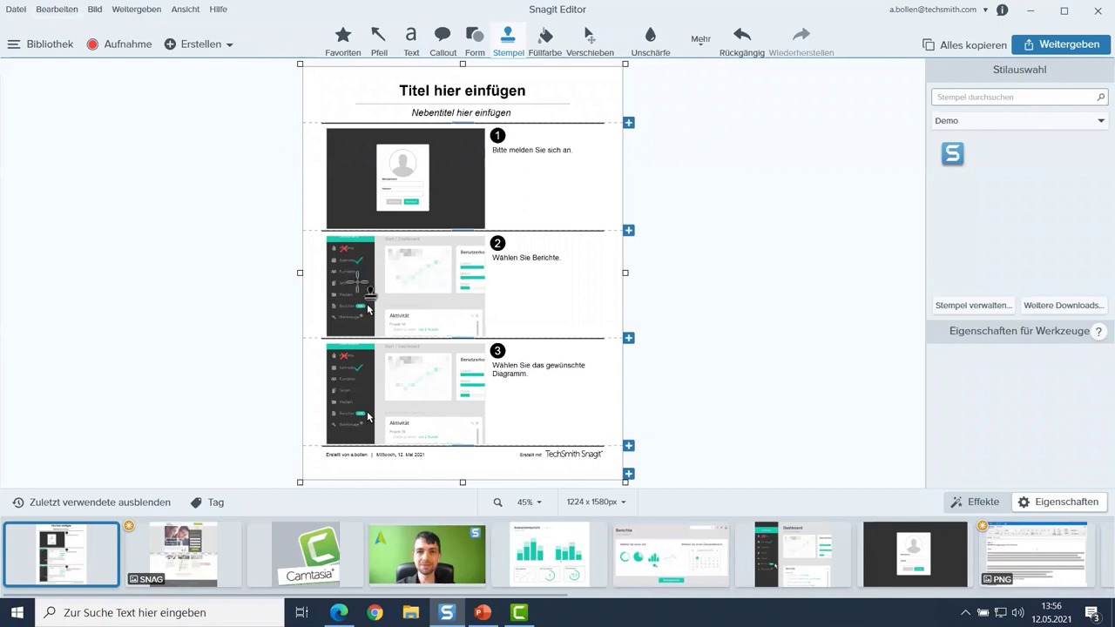
# - Open the webcam portrait image and move its arrow-shaped logo stamp slightly closer to the person's head
pyautogui.click(360, 260)
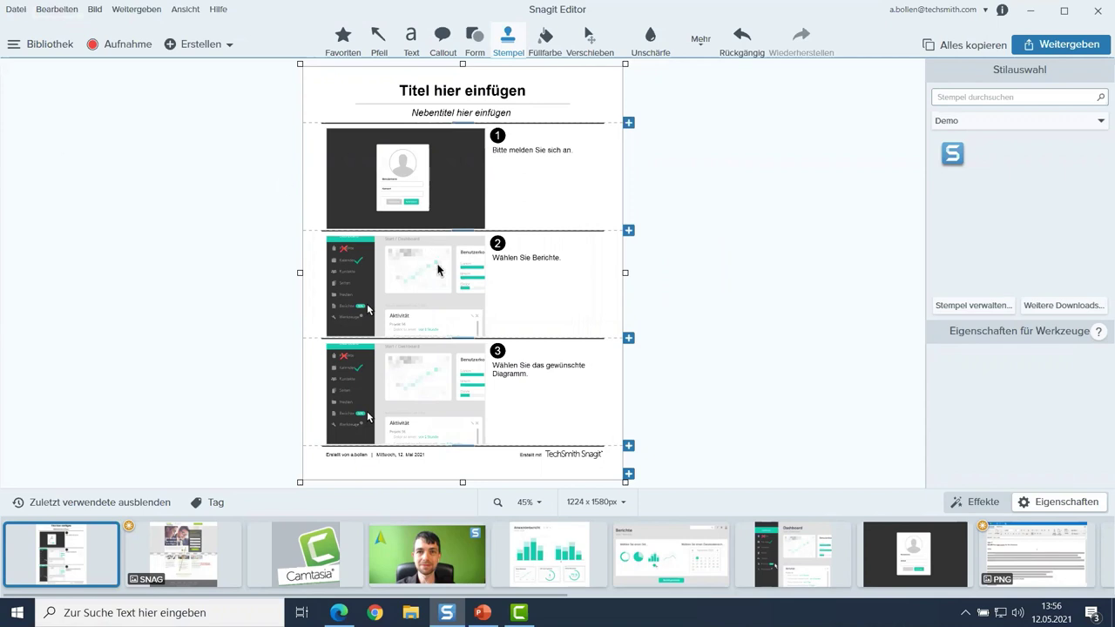
pyautogui.click(448, 548)
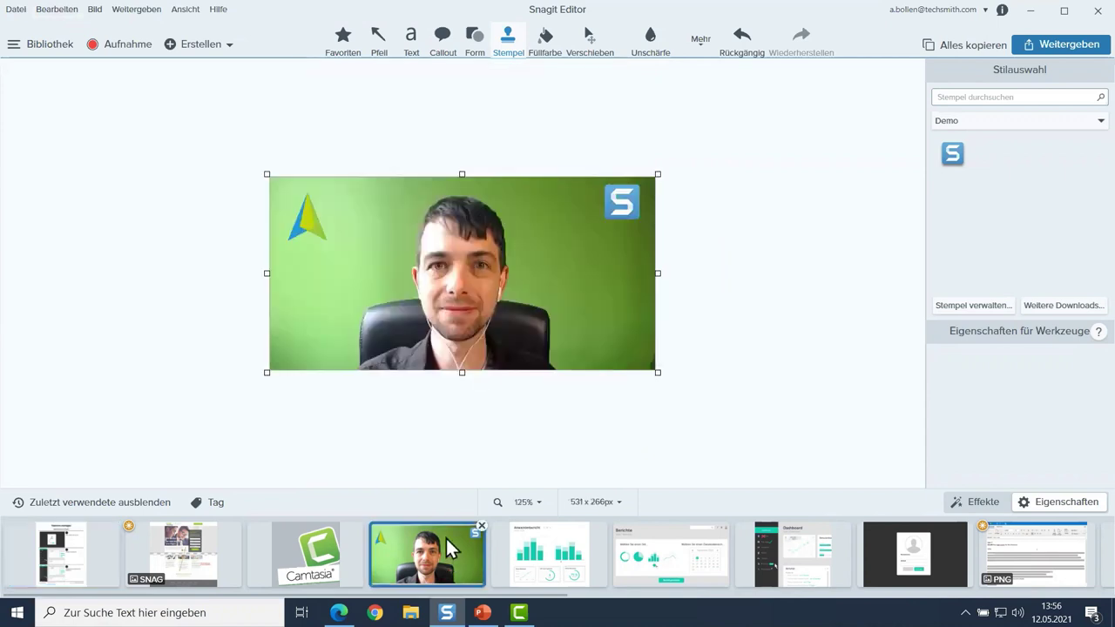
pyautogui.click(311, 228)
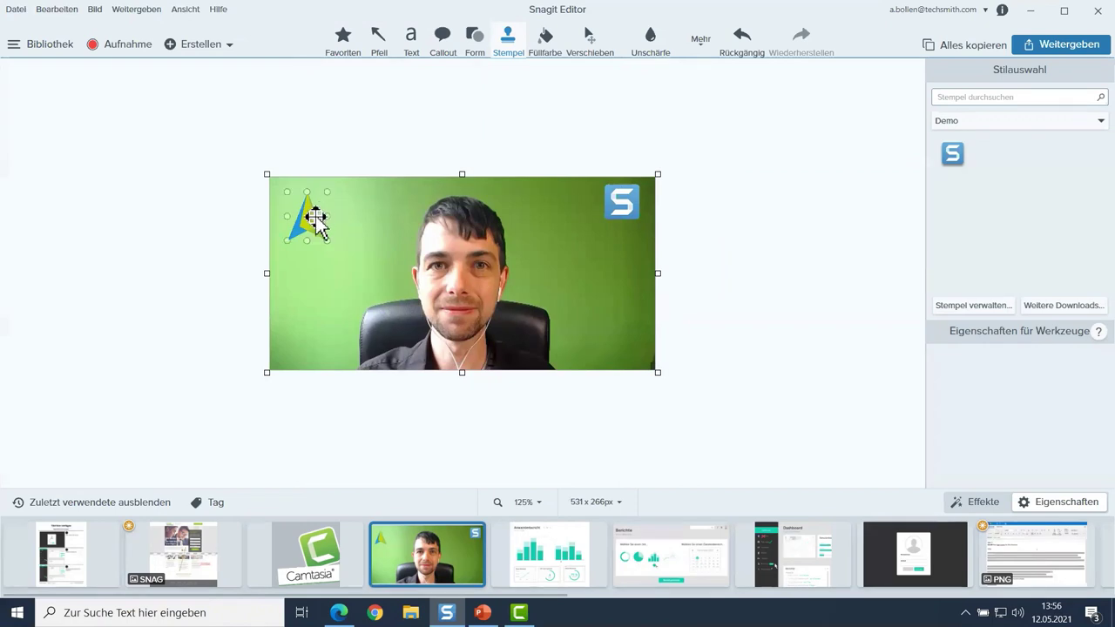
pyautogui.click(310, 218)
pyautogui.moveTo(310, 218); pyautogui.dragTo(339, 220)
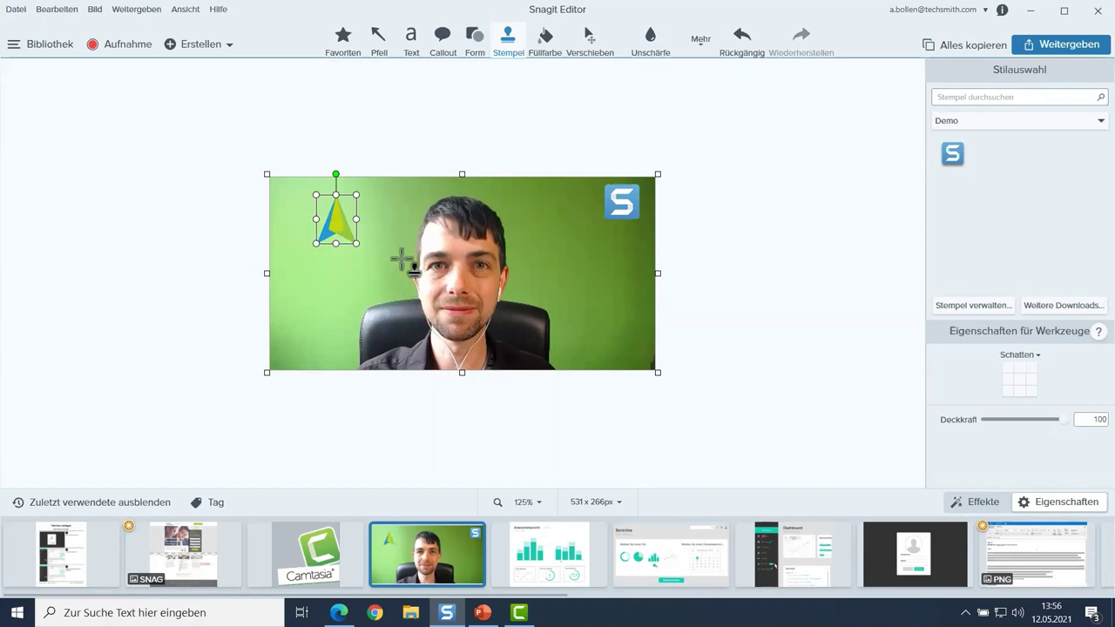
# - Move the arrow logo and Snagit logo stamps so they overlap in the green background beside the person's head
pyautogui.moveTo(336, 220); pyautogui.dragTo(620, 234)
pyautogui.click(738, 261)
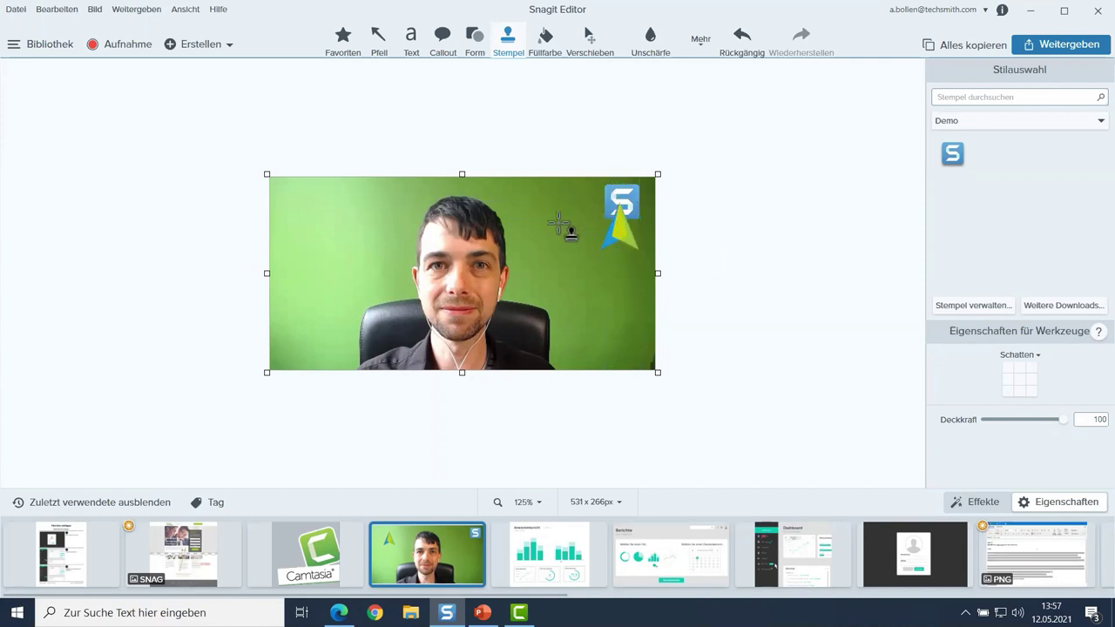
pyautogui.click(523, 500)
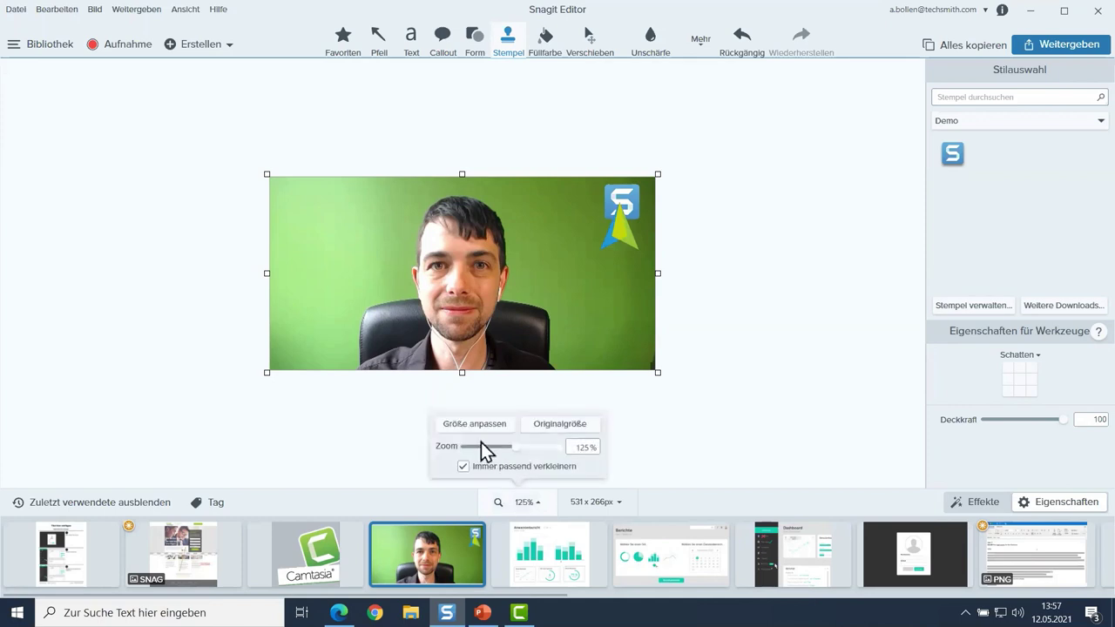
pyautogui.moveTo(512, 444); pyautogui.dragTo(526, 447)
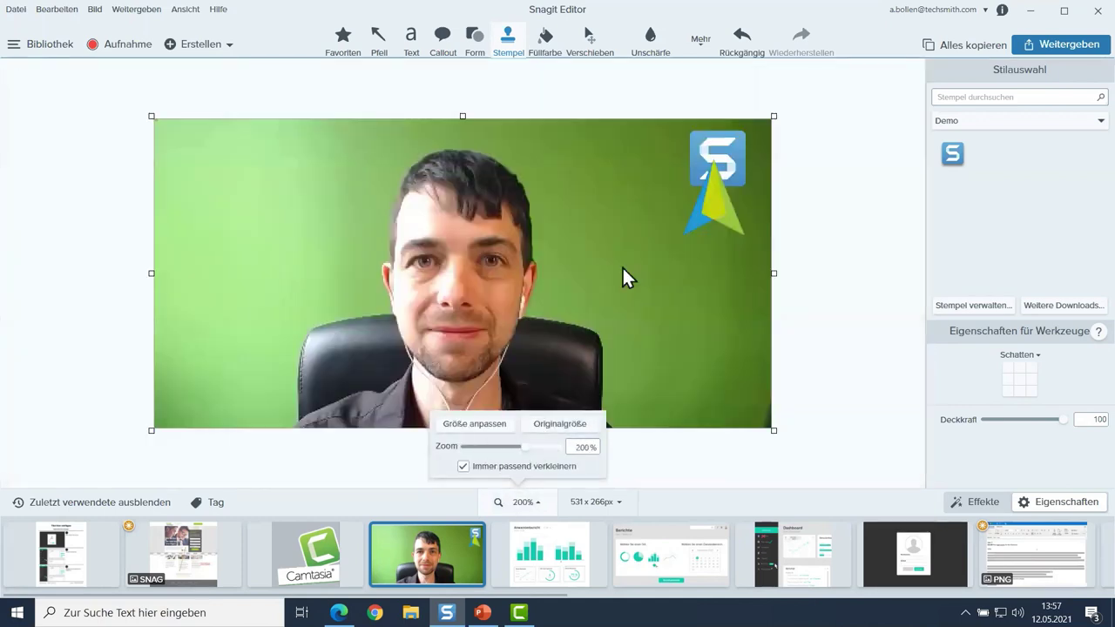
pyautogui.click(717, 157)
pyautogui.moveTo(717, 156); pyautogui.dragTo(681, 163)
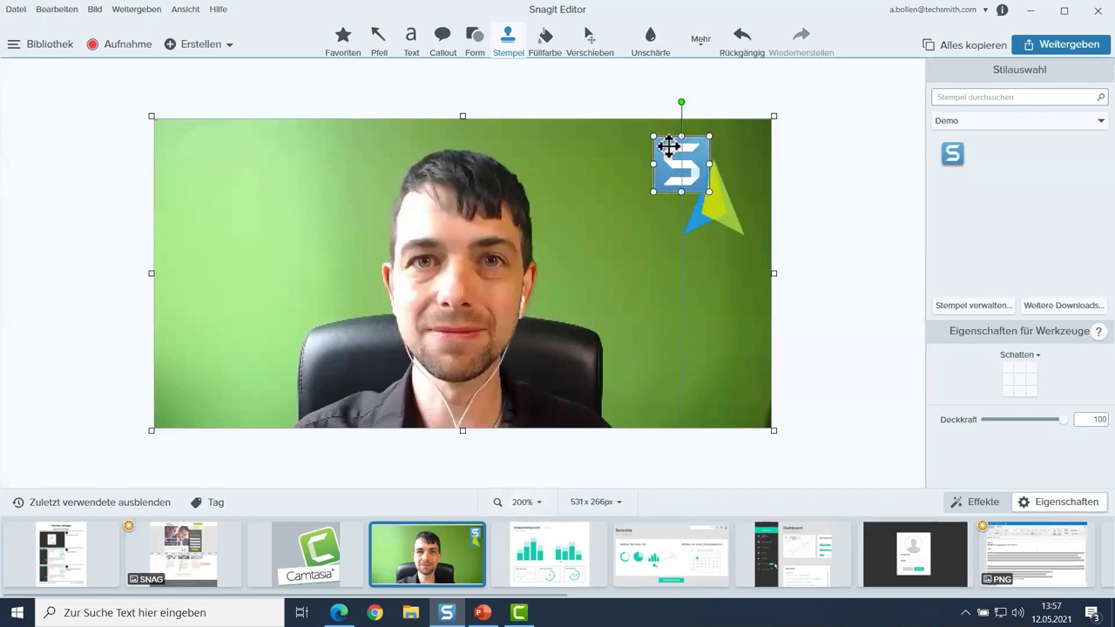
pyautogui.moveTo(713, 207); pyautogui.dragTo(673, 170)
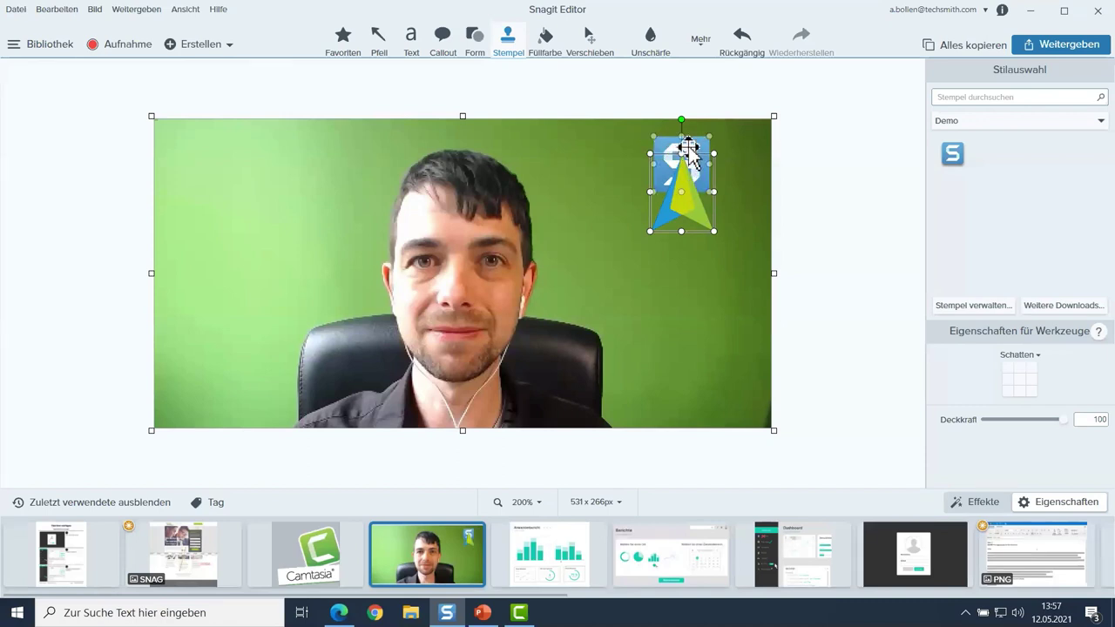
# - Send the arrow logo stamp one level backward, behind the Snagit logo stamp
pyautogui.rightClick(688, 178)
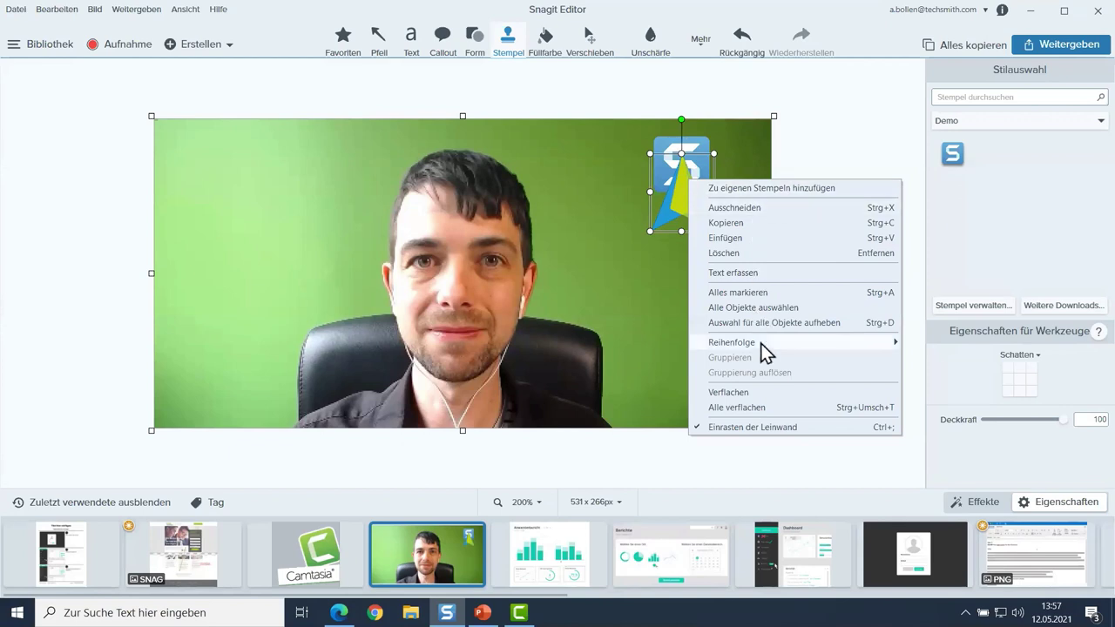
pyautogui.moveTo(760, 343)
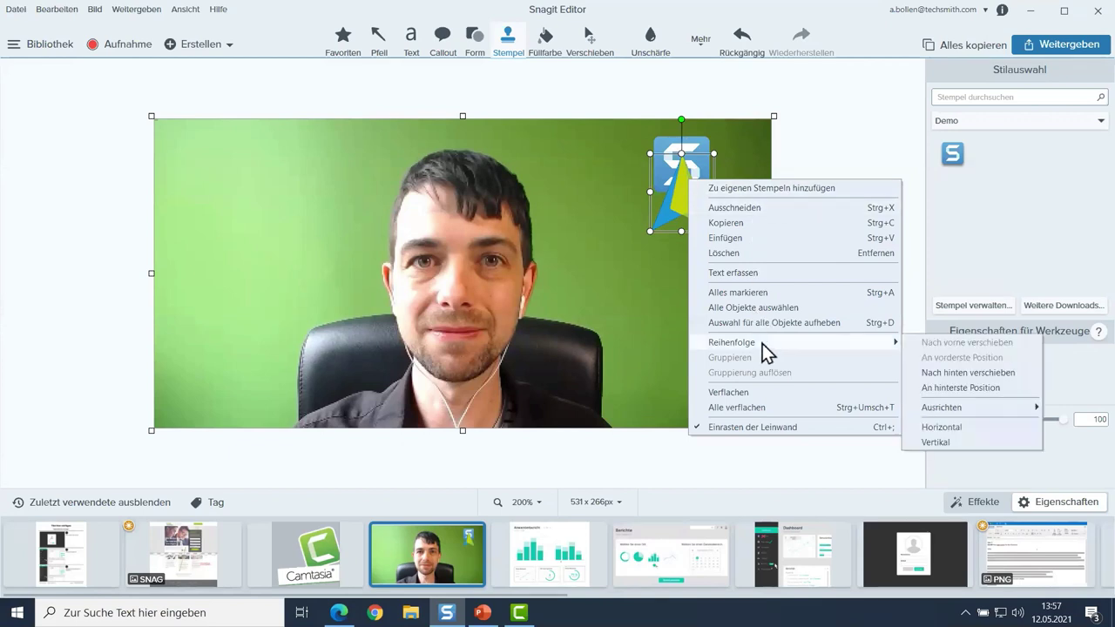
pyautogui.click(948, 373)
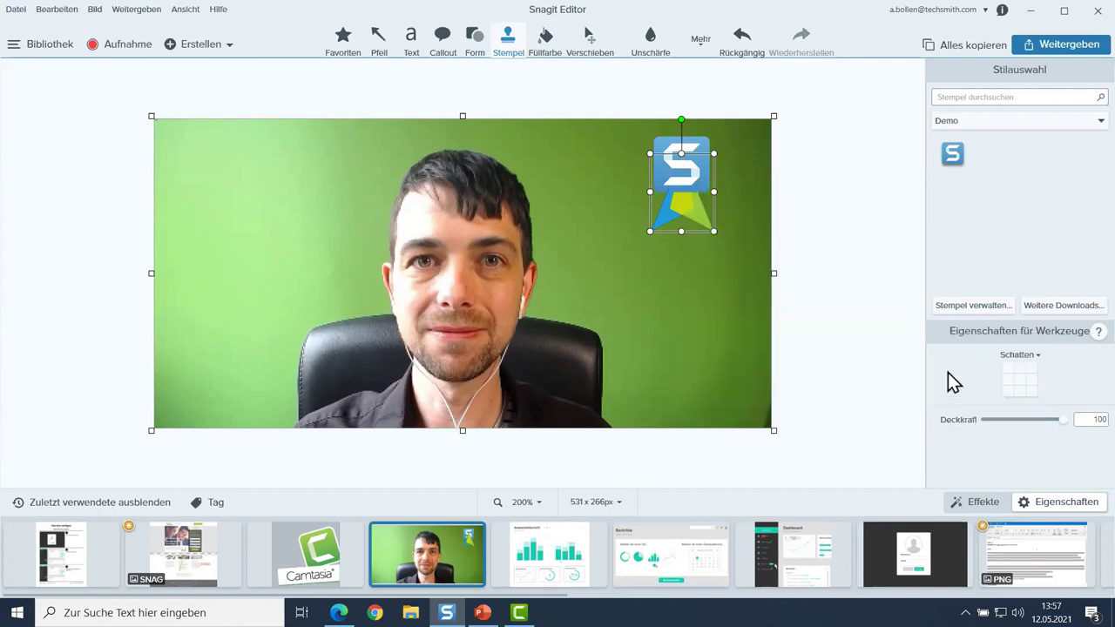
# - Bring the arrow logo stamp to the very front, above the Snagit logo stamp
pyautogui.click(689, 150)
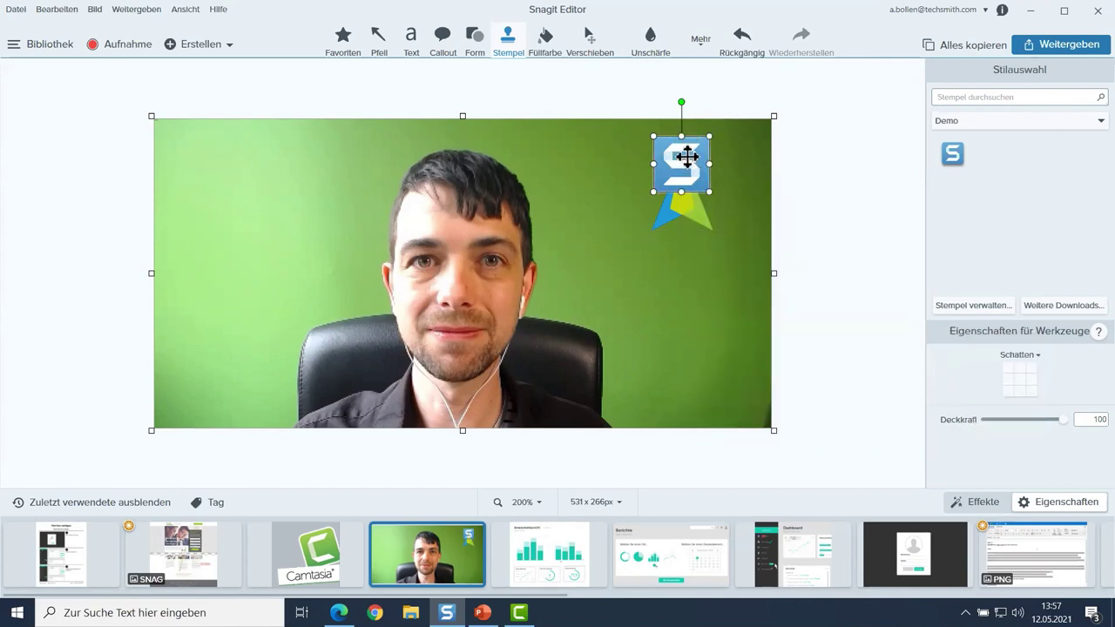
pyautogui.rightClick(688, 157)
pyautogui.click(787, 285)
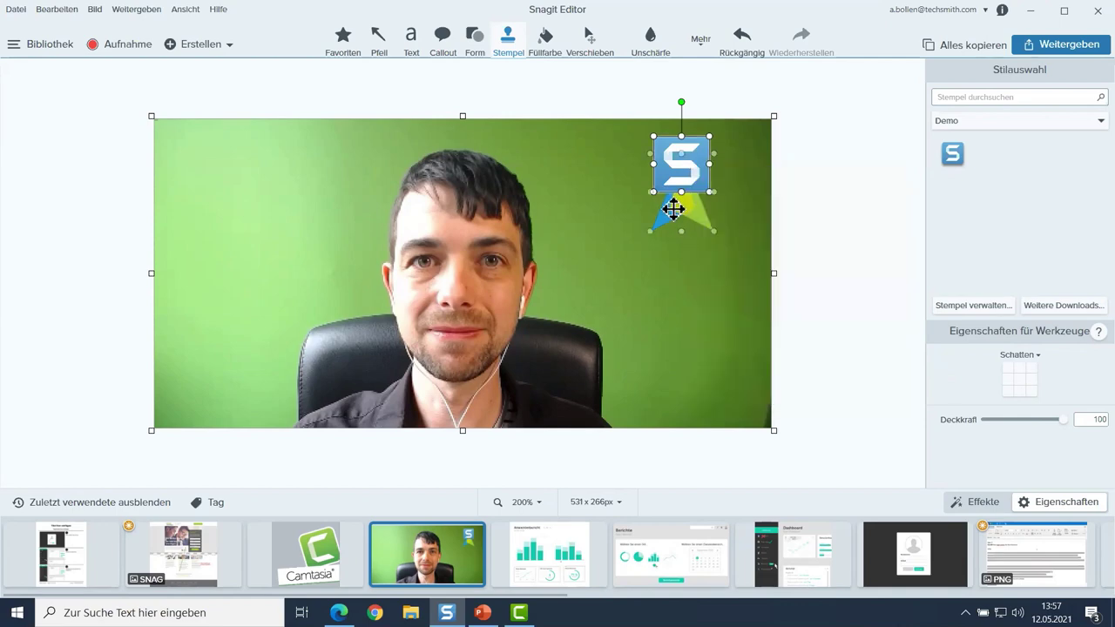
pyautogui.rightClick(675, 209)
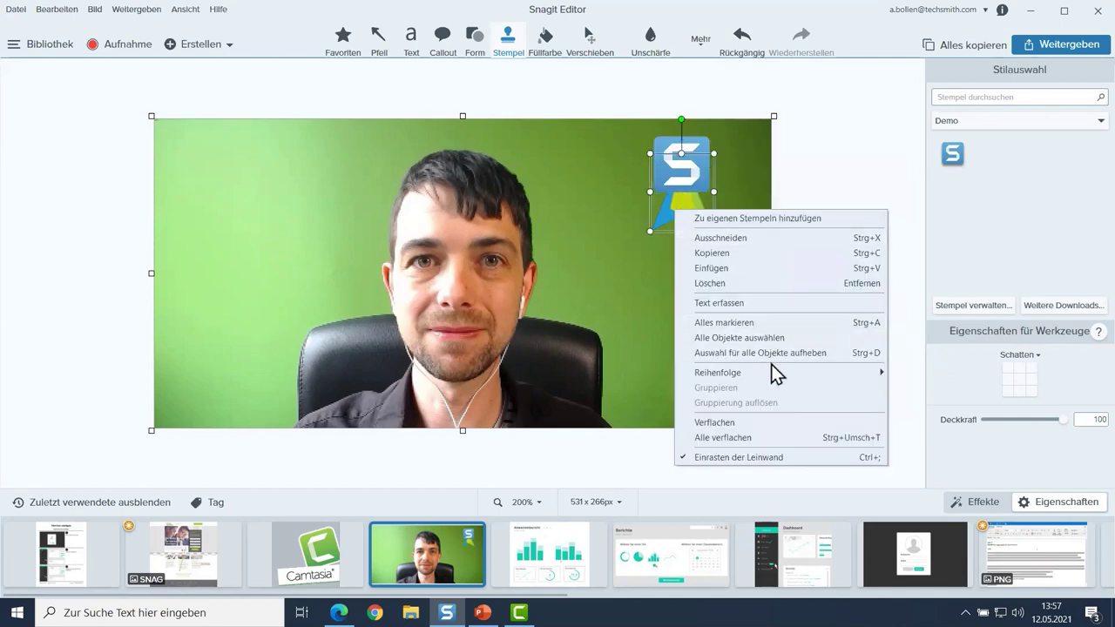
pyautogui.moveTo(885, 373)
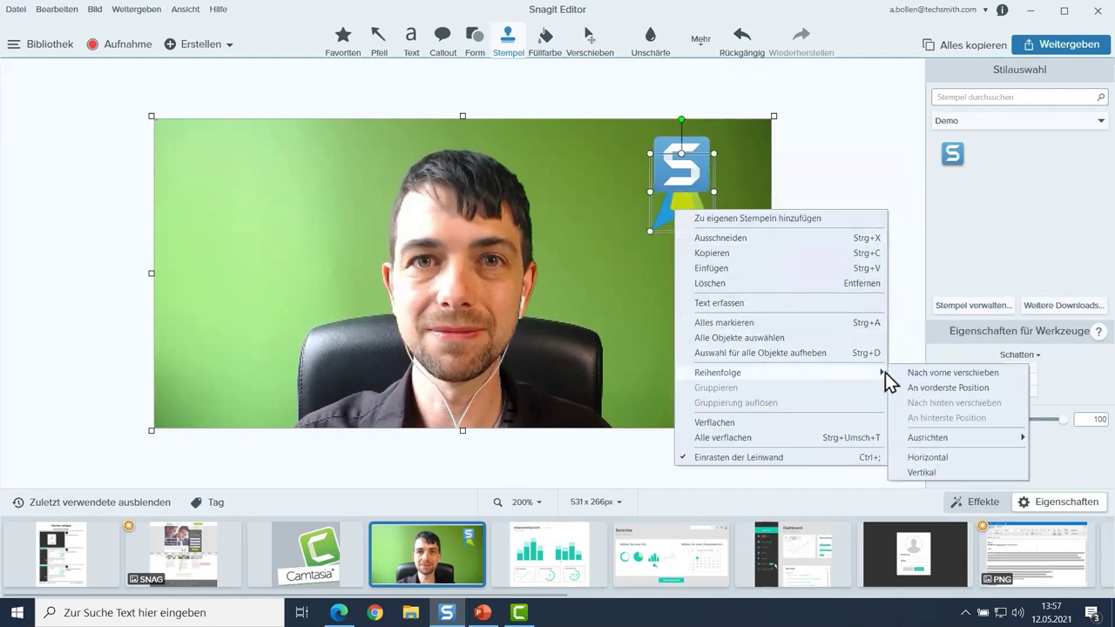
pyautogui.click(954, 387)
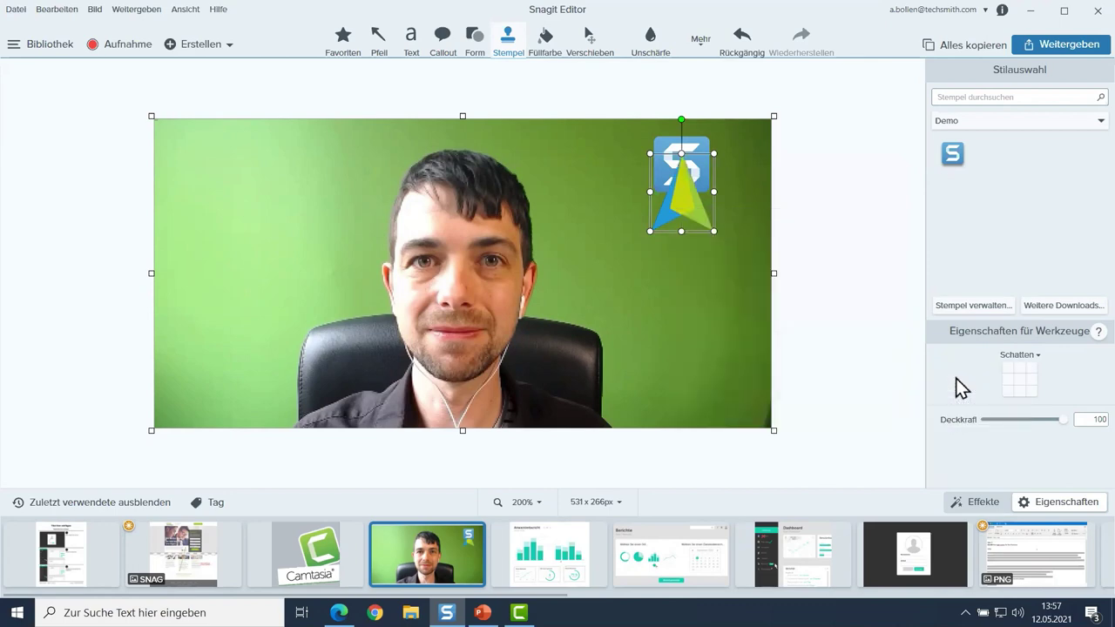
# - Add the text "sgf" in the purple Standard text style and move it so it overlaps the two logo stamps
pyautogui.click(411, 37)
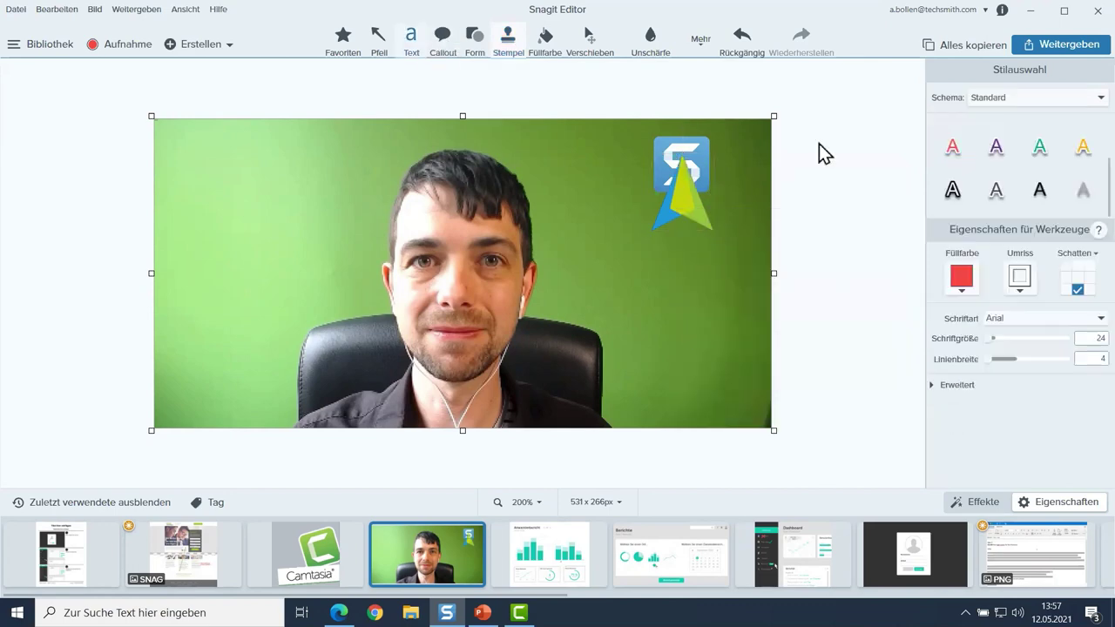
pyautogui.click(998, 148)
pyautogui.moveTo(590, 177); pyautogui.dragTo(671, 210)
pyautogui.write('sgf')
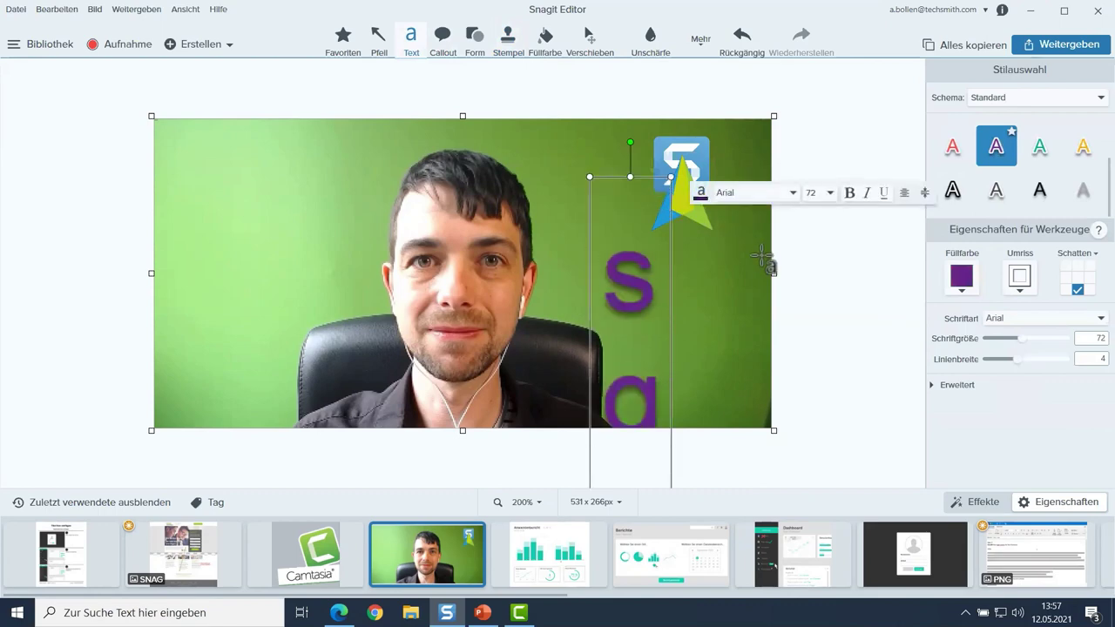
pyautogui.click(839, 319)
pyautogui.moveTo(628, 233); pyautogui.dragTo(662, 155)
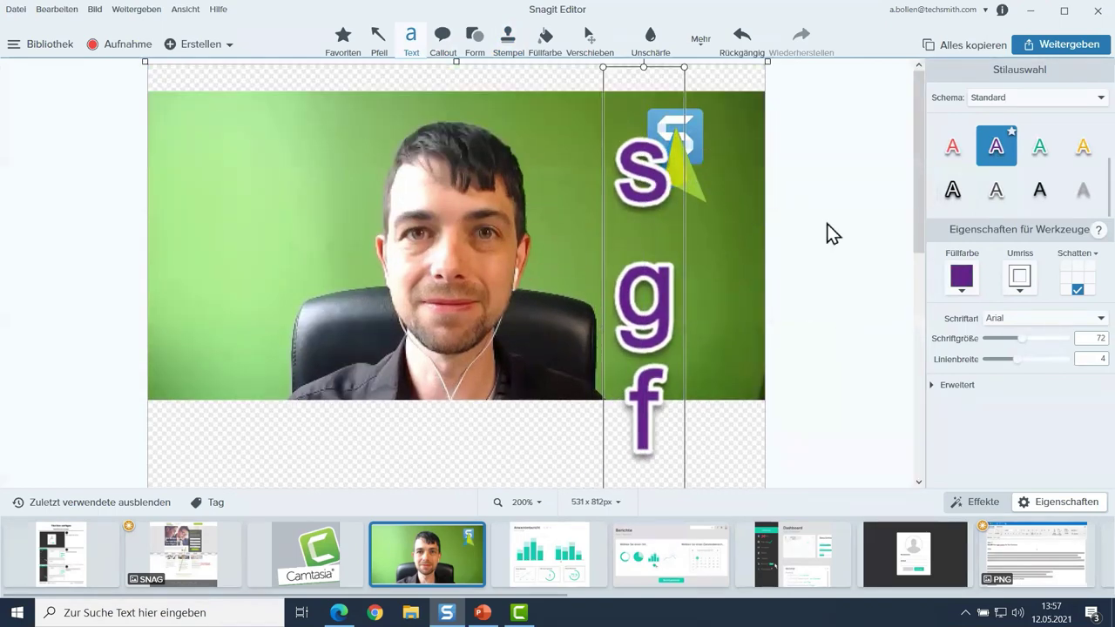
# - Send the purple text to the very back, behind both logo stamps, and deselect it
pyautogui.rightClick(679, 173)
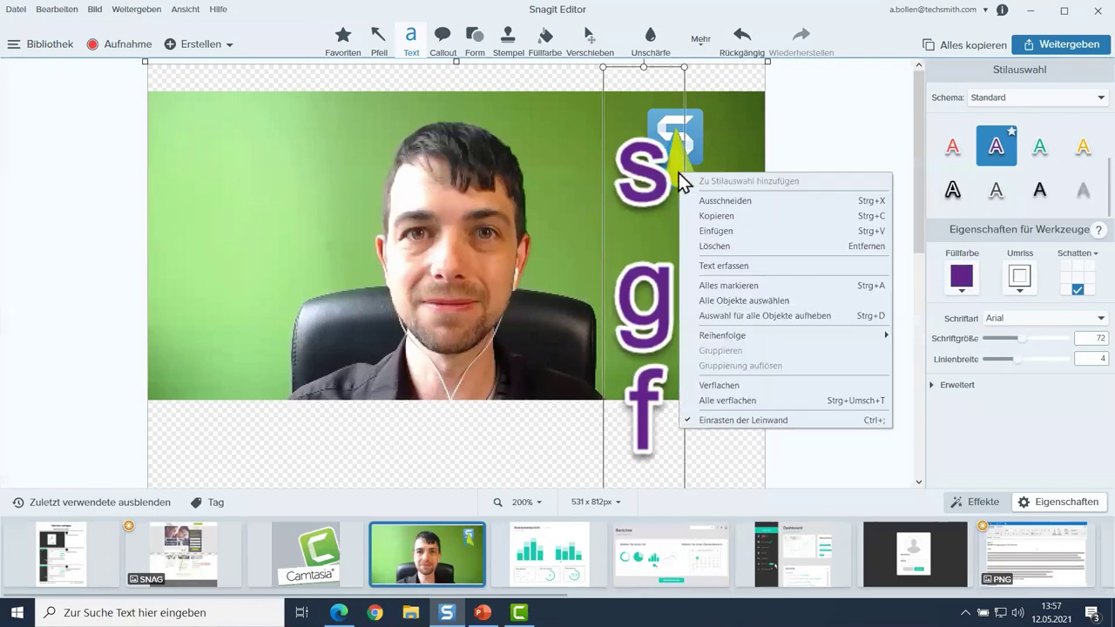
pyautogui.moveTo(747, 340)
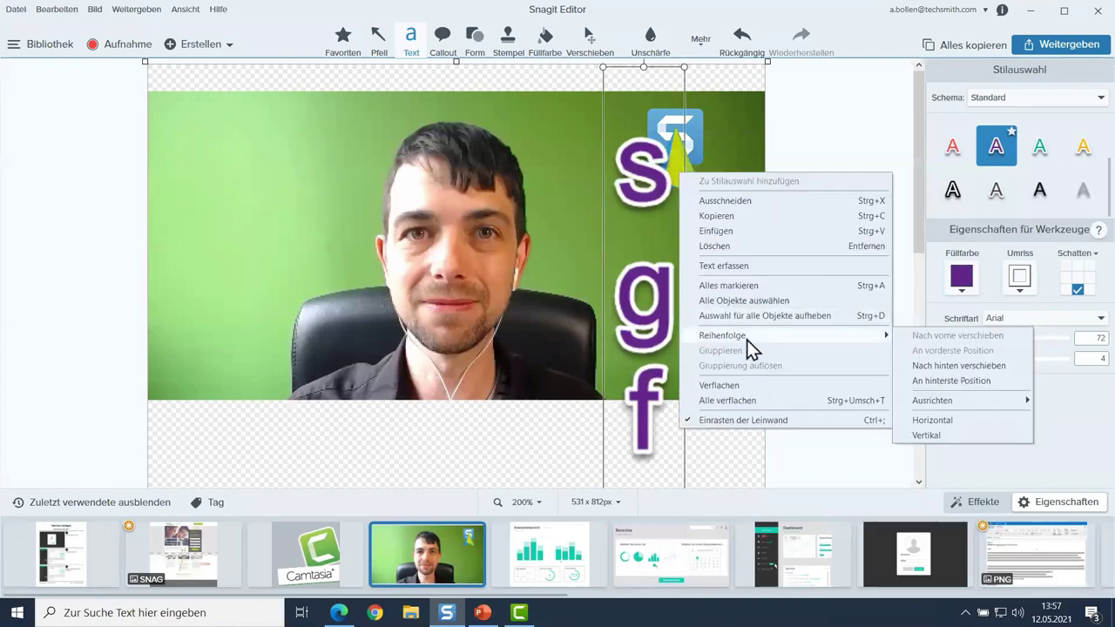
pyautogui.click(923, 389)
pyautogui.click(826, 307)
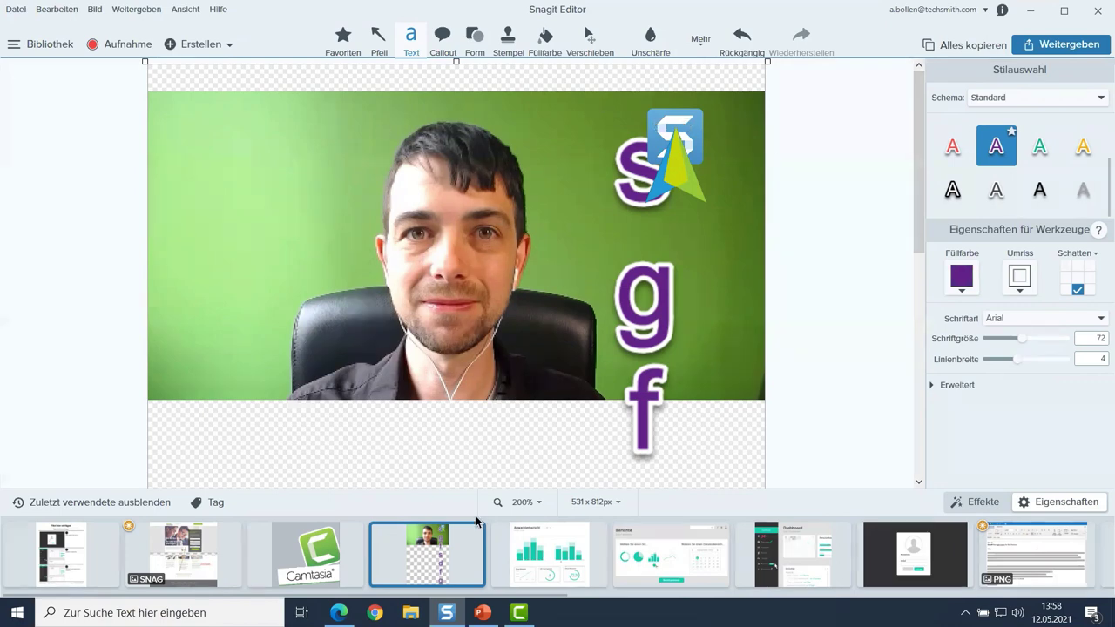
# - Open the Anwenderbericht image, activate the Liste step-number tool and set its marker shape to a square
pyautogui.click(538, 549)
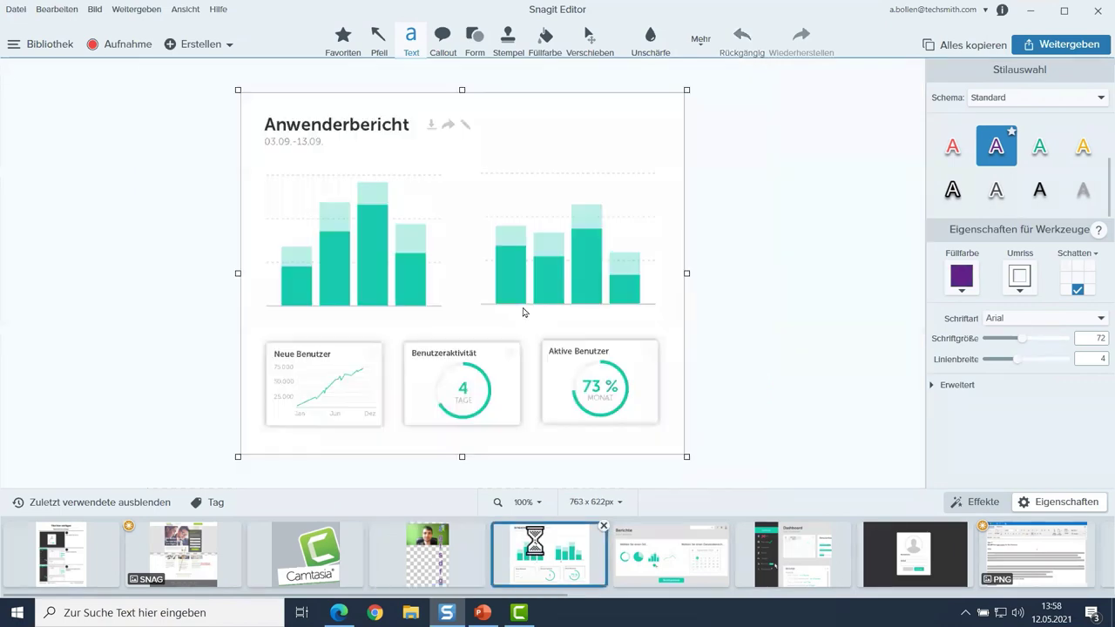
pyautogui.click(705, 43)
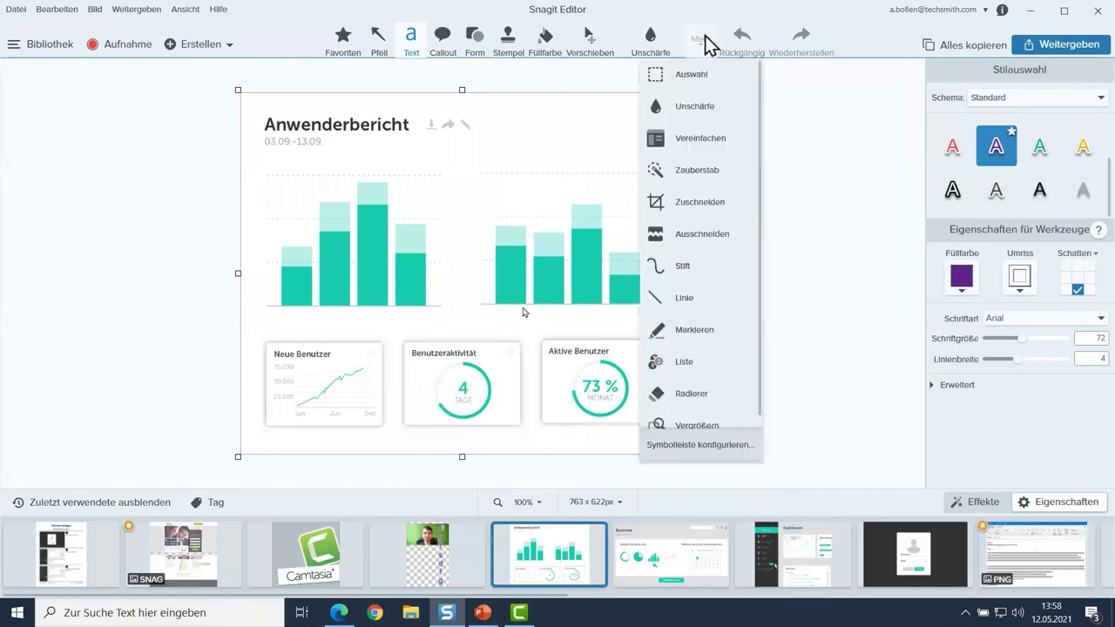
pyautogui.press('Escape')
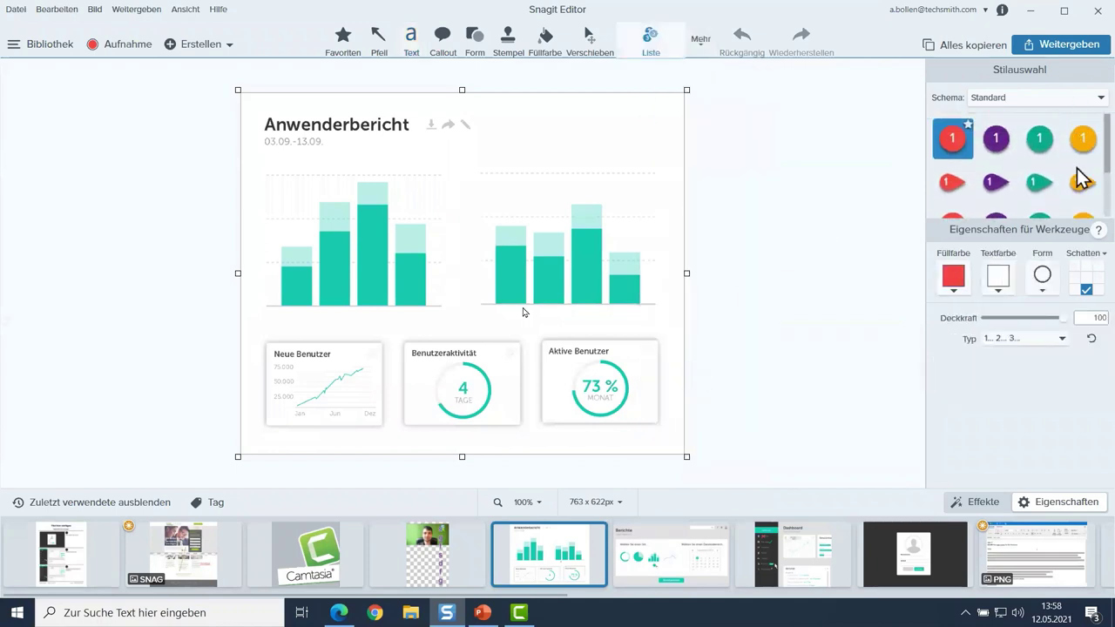
pyautogui.scroll(-3, 1081, 156)
pyautogui.click(1046, 287)
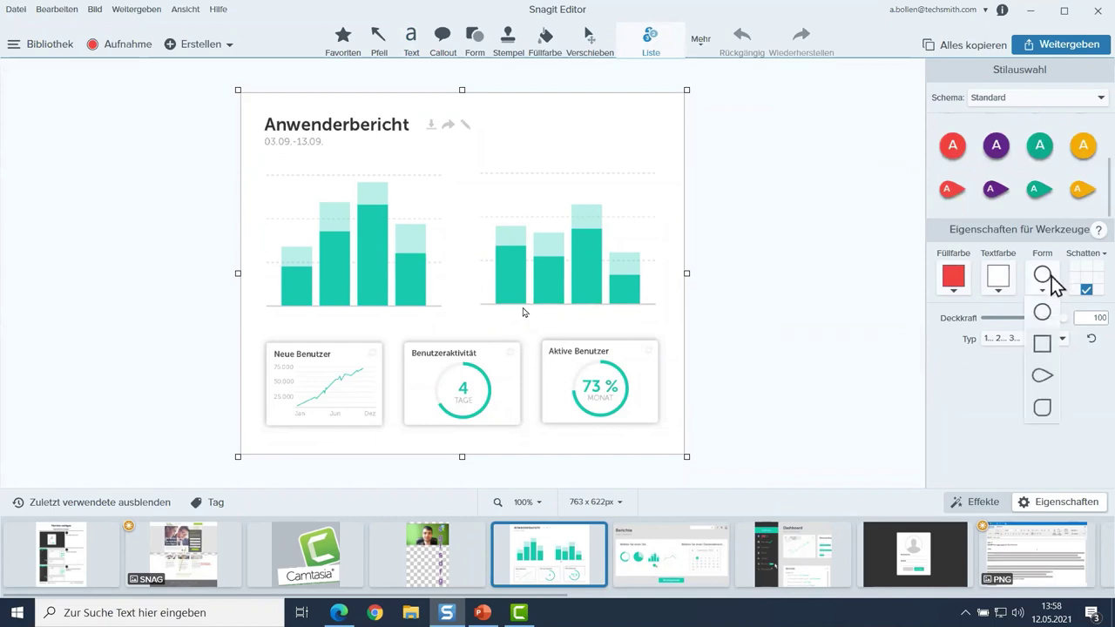
pyautogui.click(1042, 345)
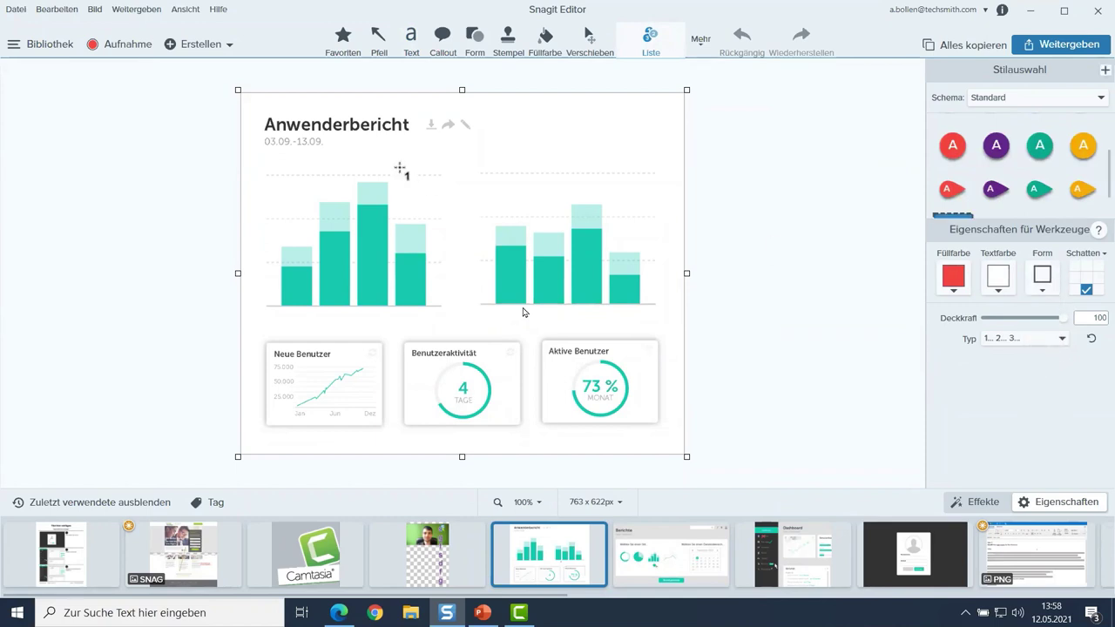
# - Draw a large red square marker 1, place it over the right-hand bar chart and turn off its shadow
pyautogui.moveTo(319, 143)
pyautogui.mouseDown()
pyautogui.moveTo(461, 293)
pyautogui.moveTo(477, 289)
pyautogui.mouseUp()
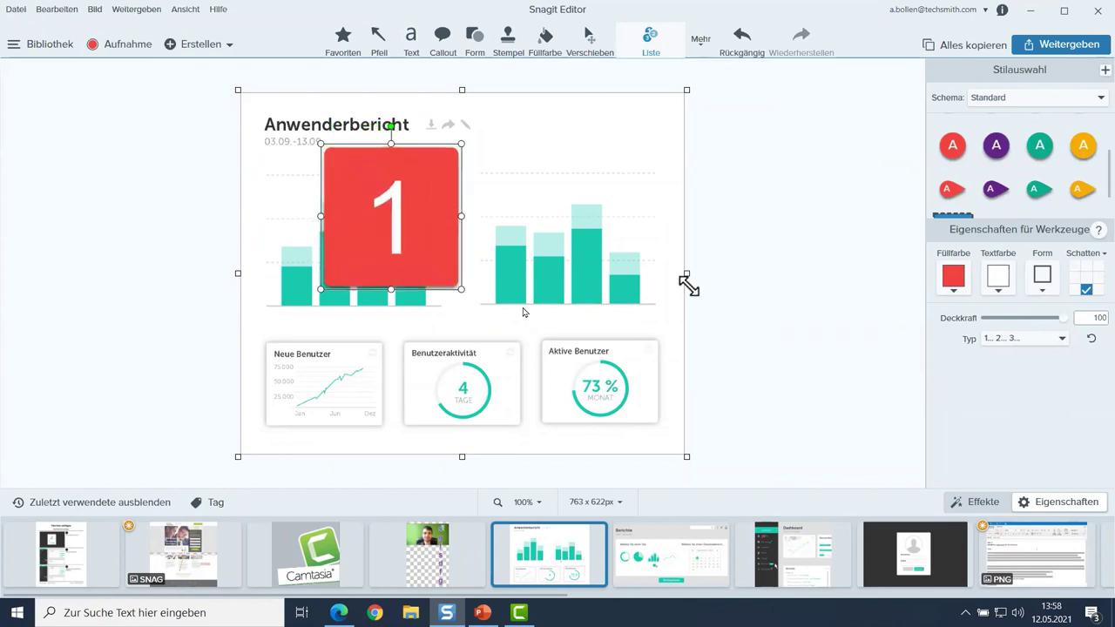
pyautogui.moveTo(458, 169); pyautogui.dragTo(601, 146)
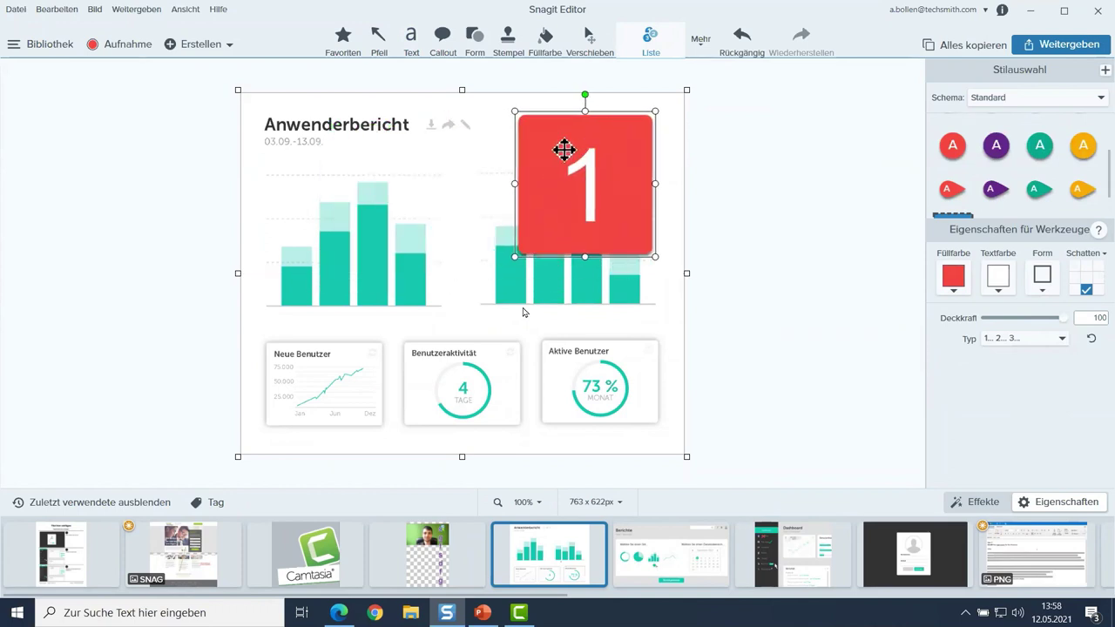
pyautogui.click(1082, 291)
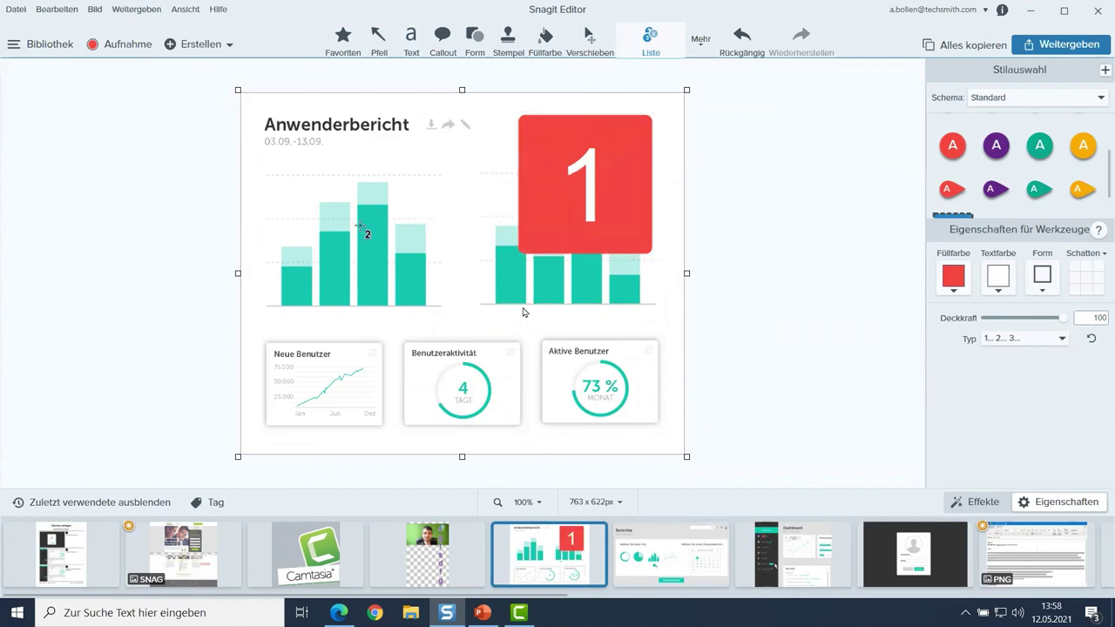
# - Add the red square marker 2 over the left-hand bar chart and deselect it
pyautogui.click(308, 216)
pyautogui.moveTo(299, 212); pyautogui.dragTo(329, 203)
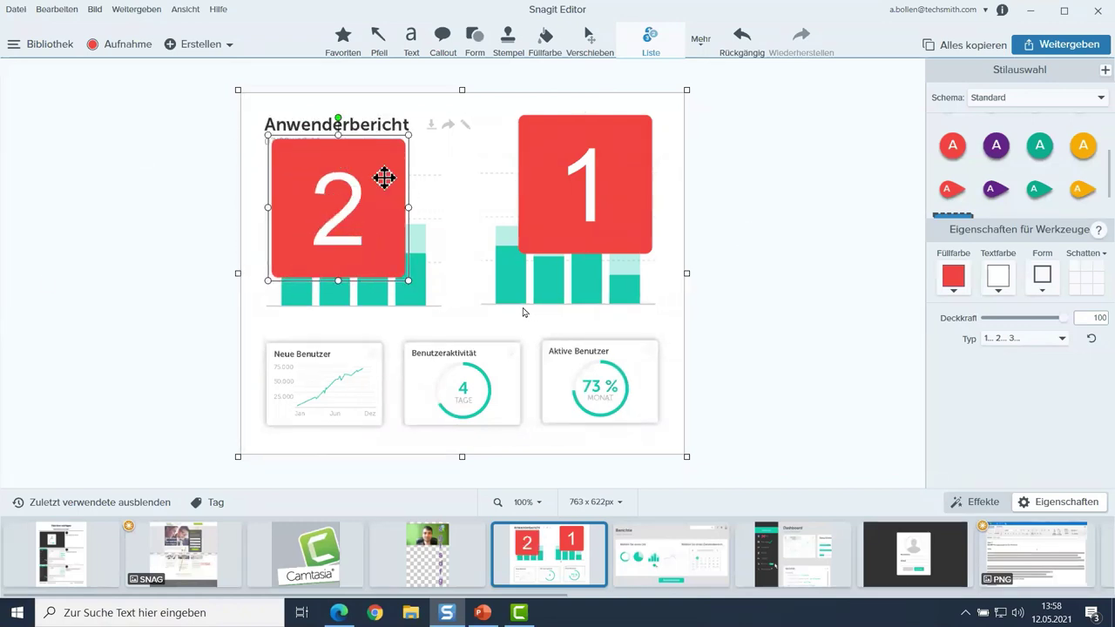
pyautogui.click(758, 296)
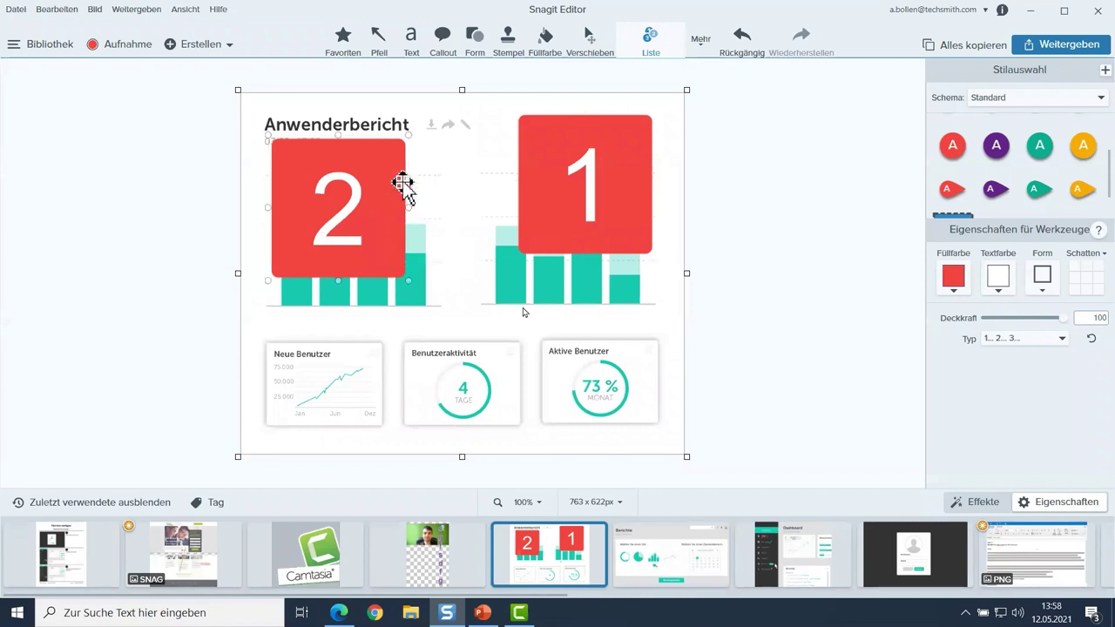
pyautogui.click(407, 140)
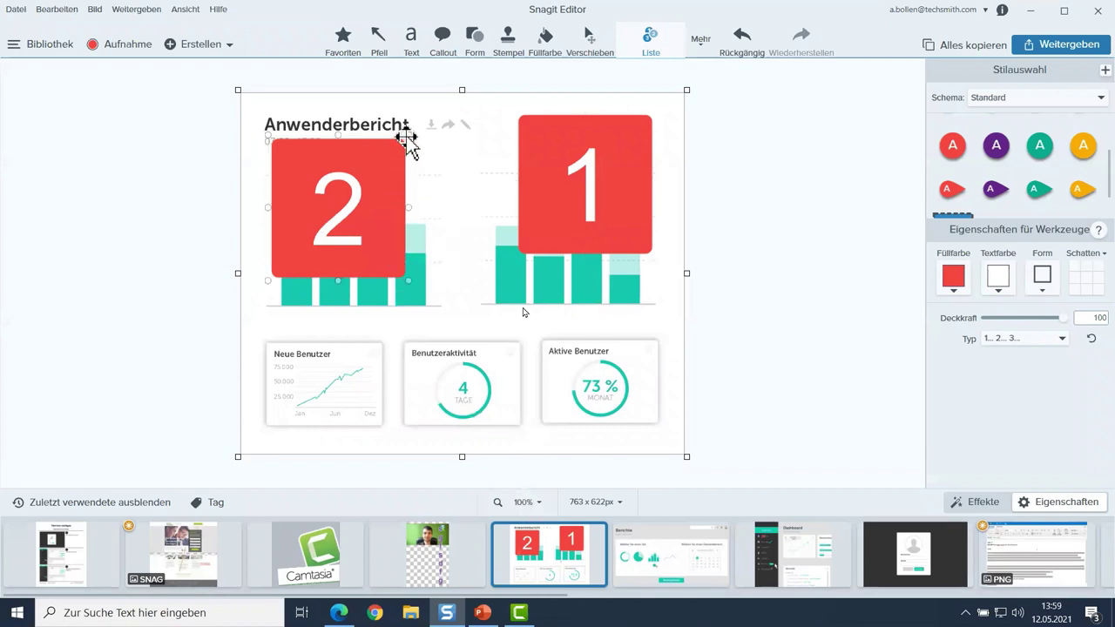
# - Shift marker 1 slightly and shrink it to a small square above the right-hand bar chart
pyautogui.click(528, 504)
pyautogui.moveTo(511, 446); pyautogui.dragTo(530, 446)
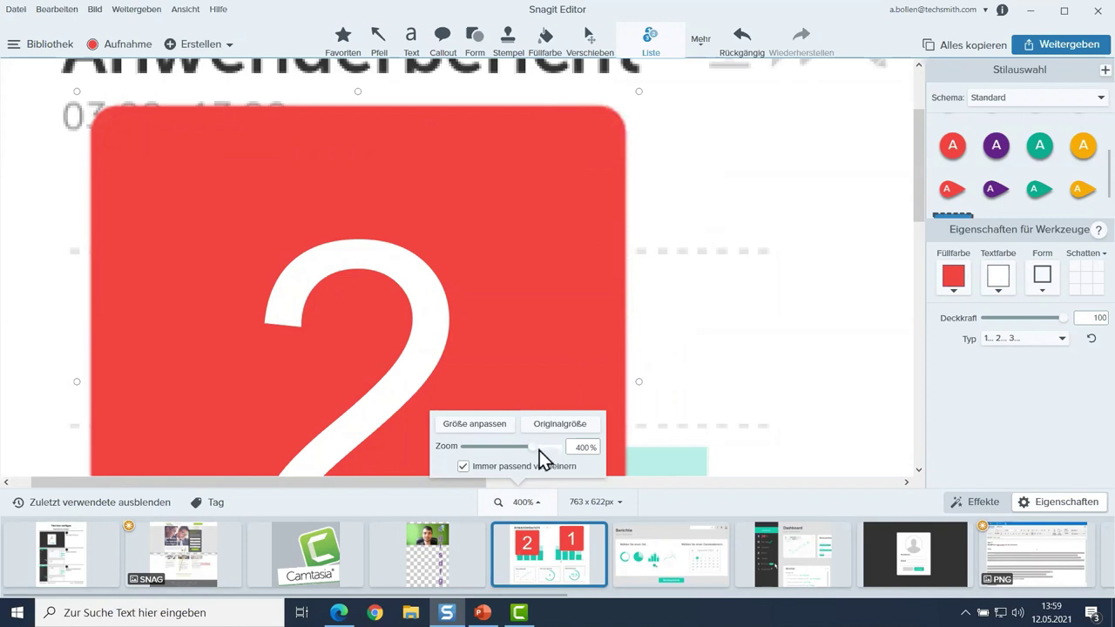
pyautogui.moveTo(534, 447); pyautogui.dragTo(524, 445)
pyautogui.click(647, 147)
pyautogui.moveTo(646, 147); pyautogui.dragTo(623, 154)
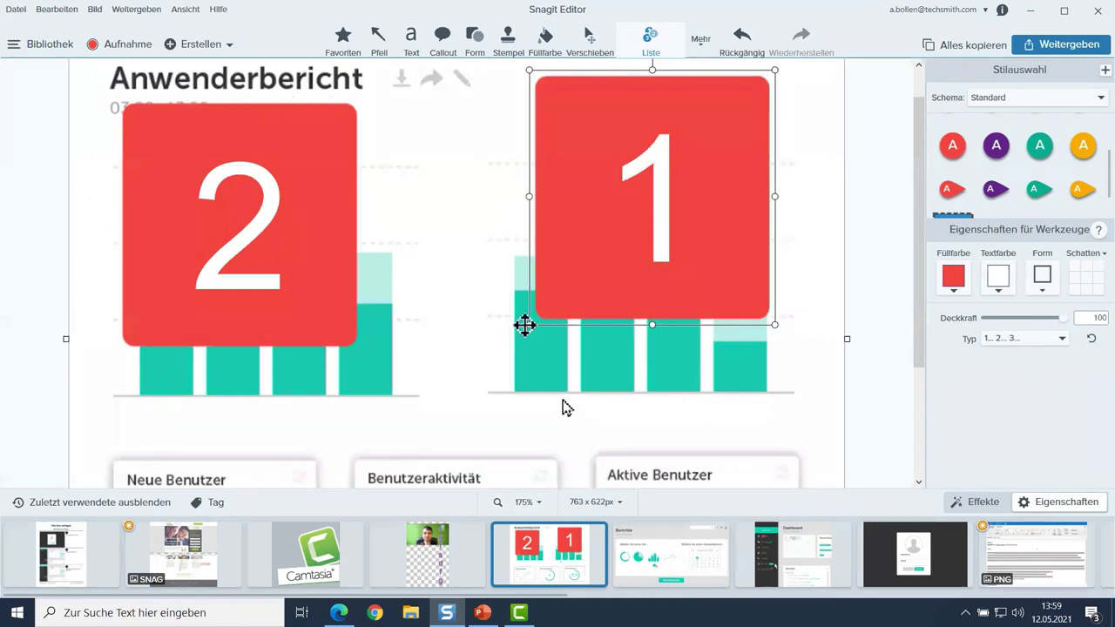
pyautogui.moveTo(525, 323); pyautogui.dragTo(725, 113)
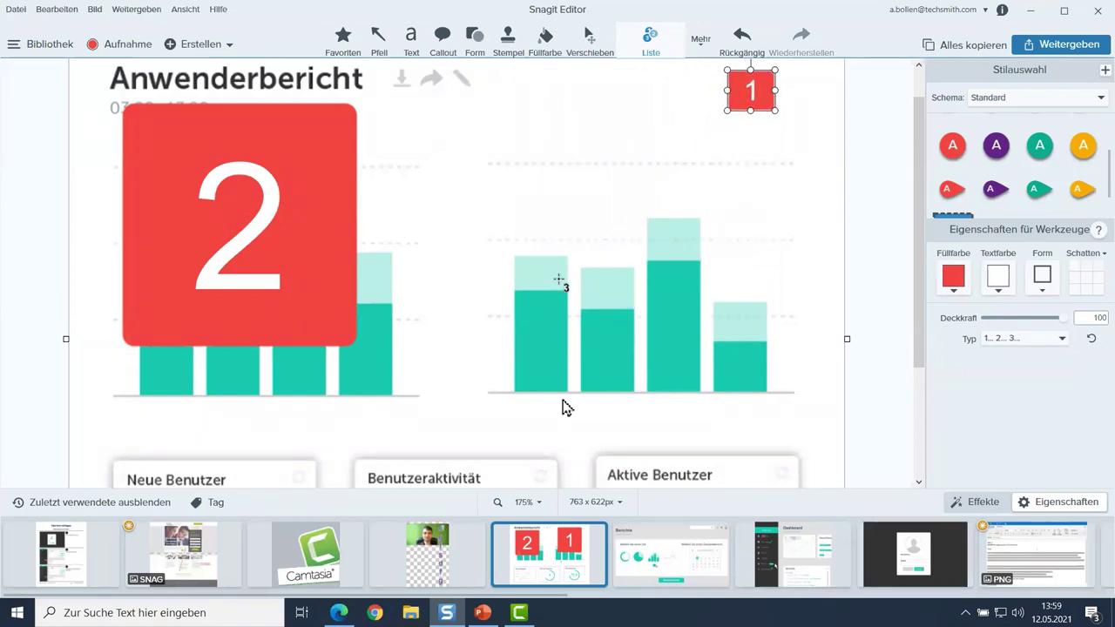
pyautogui.click(316, 330)
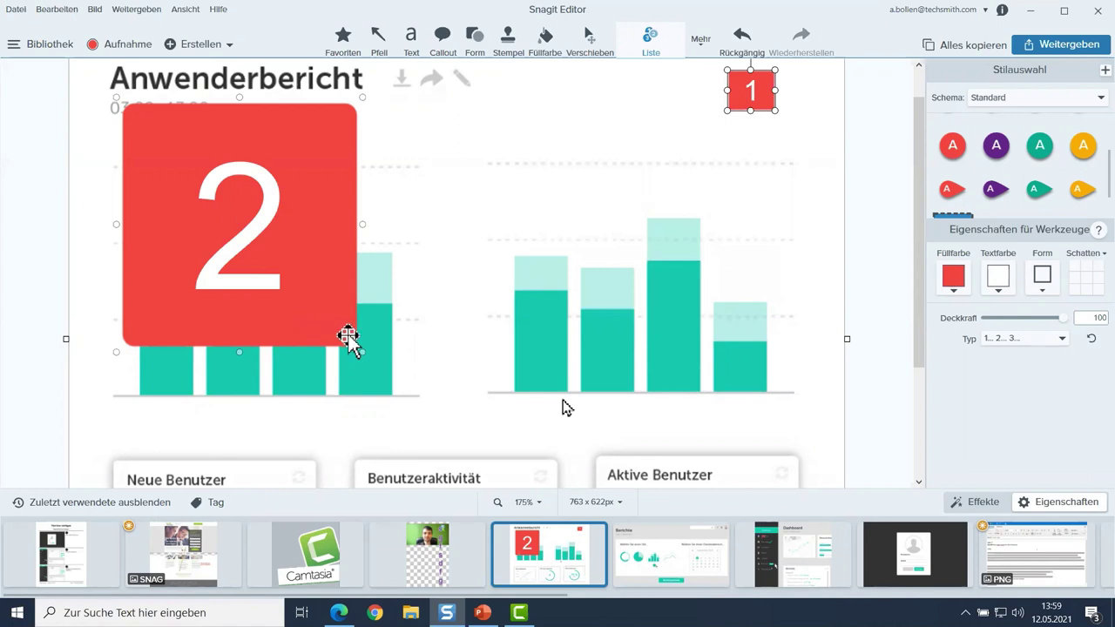
pyautogui.click(343, 349)
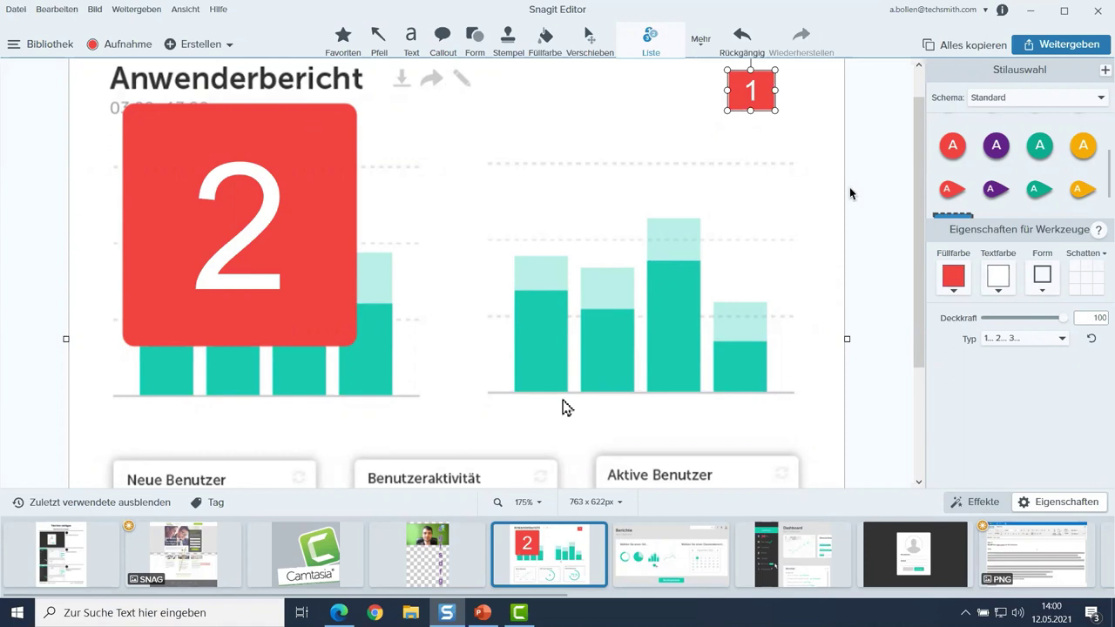
# - Deselect marker 1, open the Camtasia logo image and show the list of available image effects
pyautogui.doubleClick(773, 91)
pyautogui.click(803, 126)
pyautogui.click(321, 556)
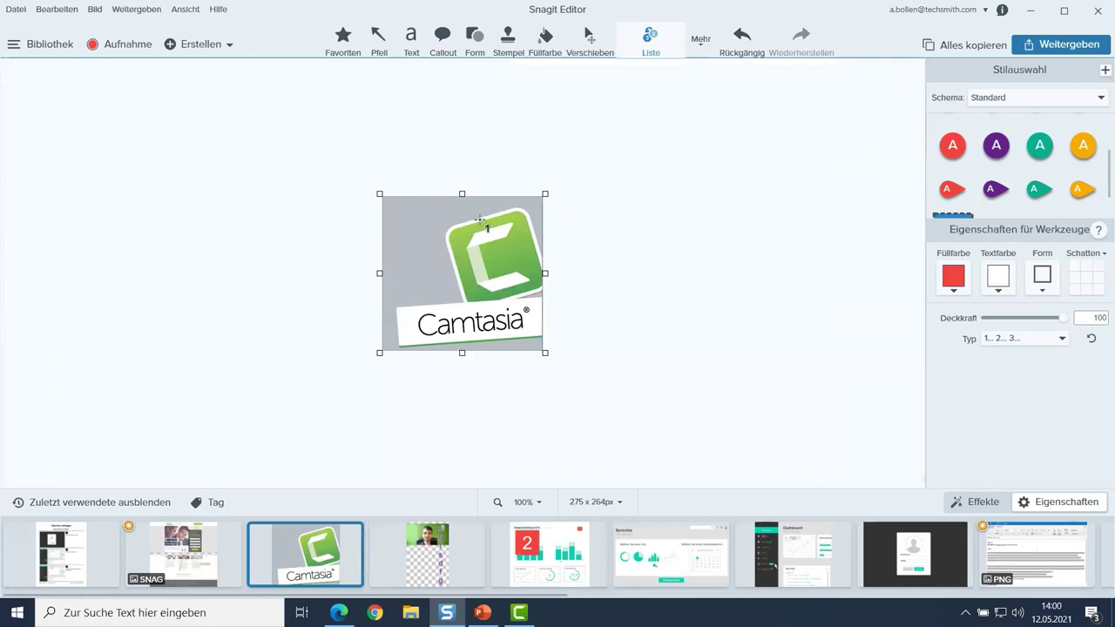
pyautogui.click(984, 509)
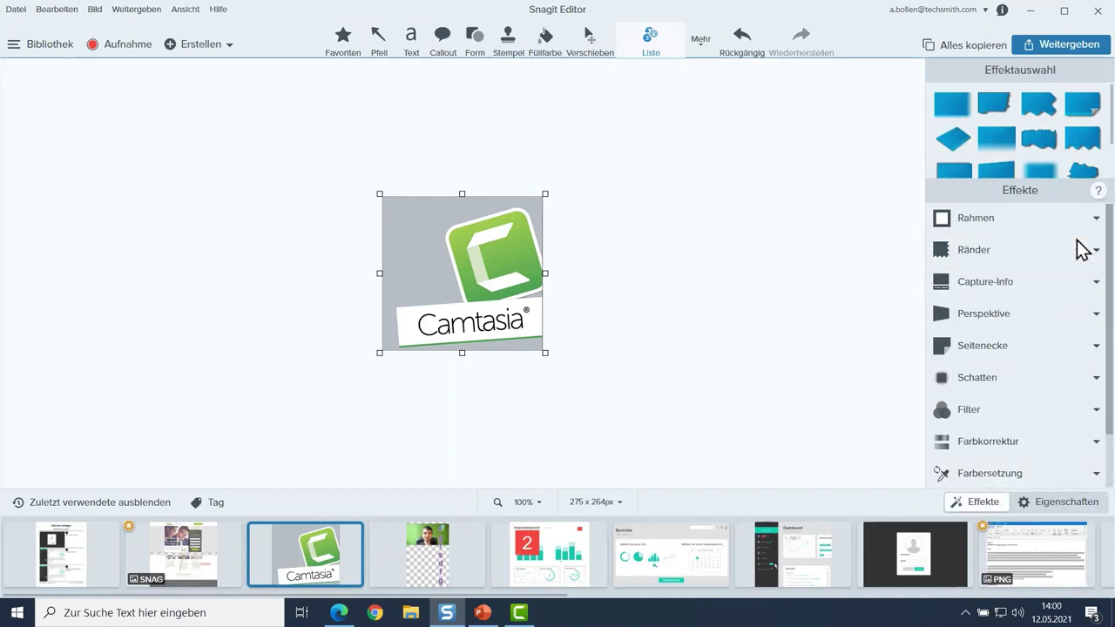
pyautogui.scroll(-1, 1075, 252)
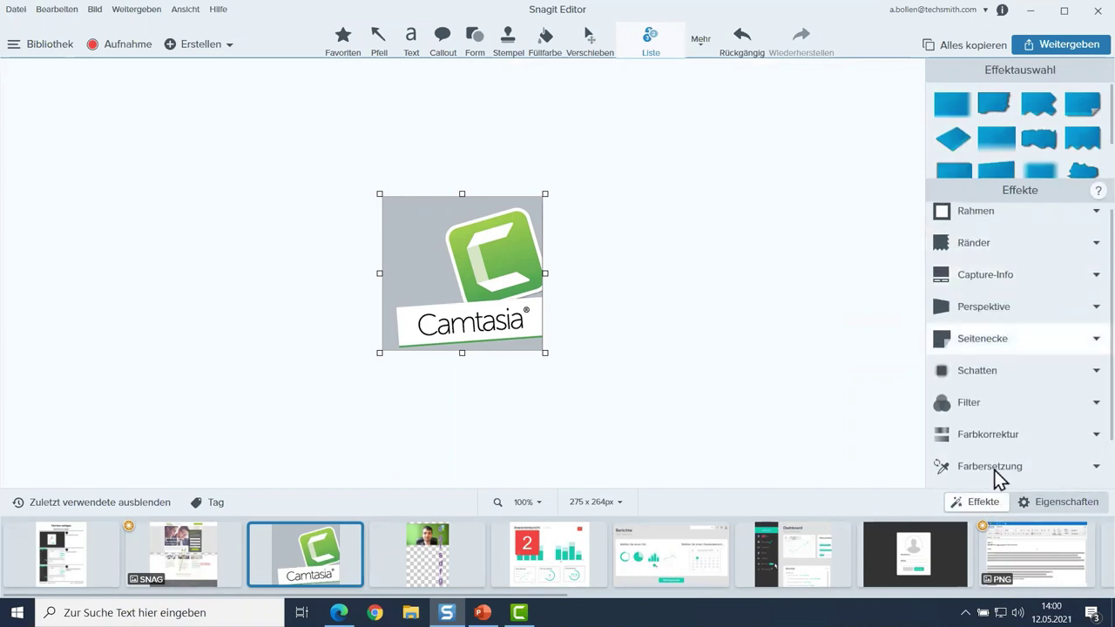
pyautogui.click(1028, 502)
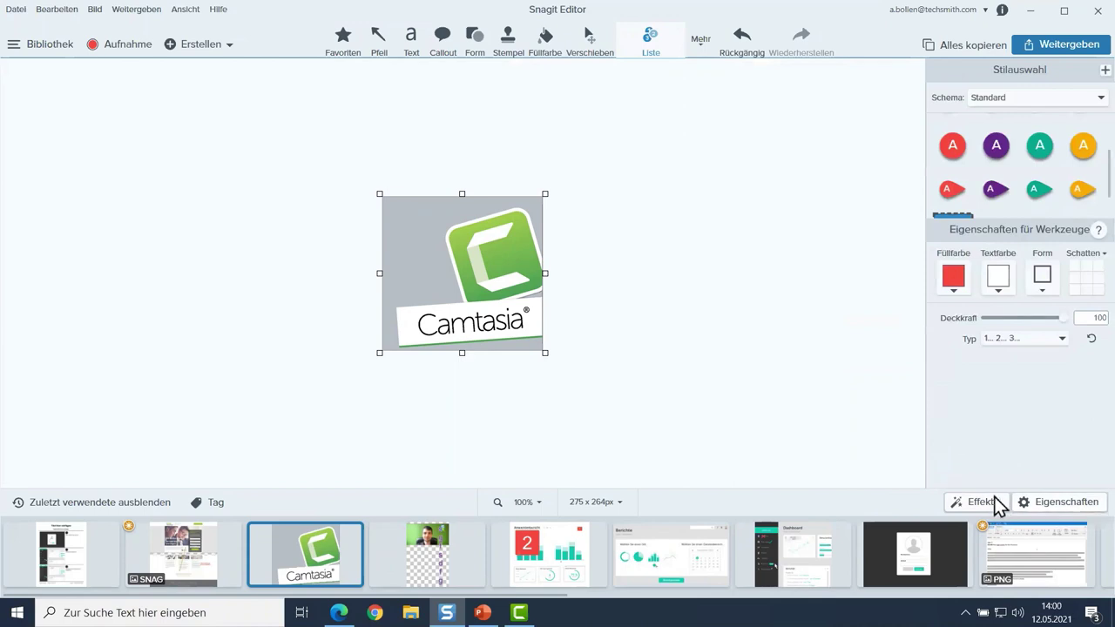
pyautogui.click(996, 502)
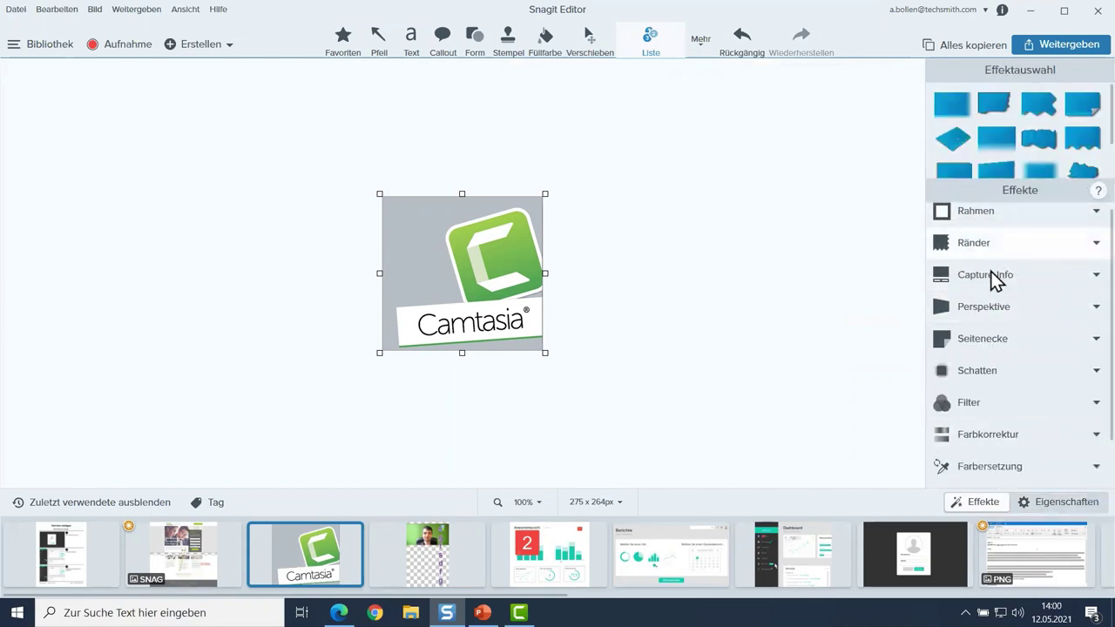
# - Try the Capture-Info effect on the Camtasia image with application name, version and operating system turned off, leaving only date and time
pyautogui.click(988, 274)
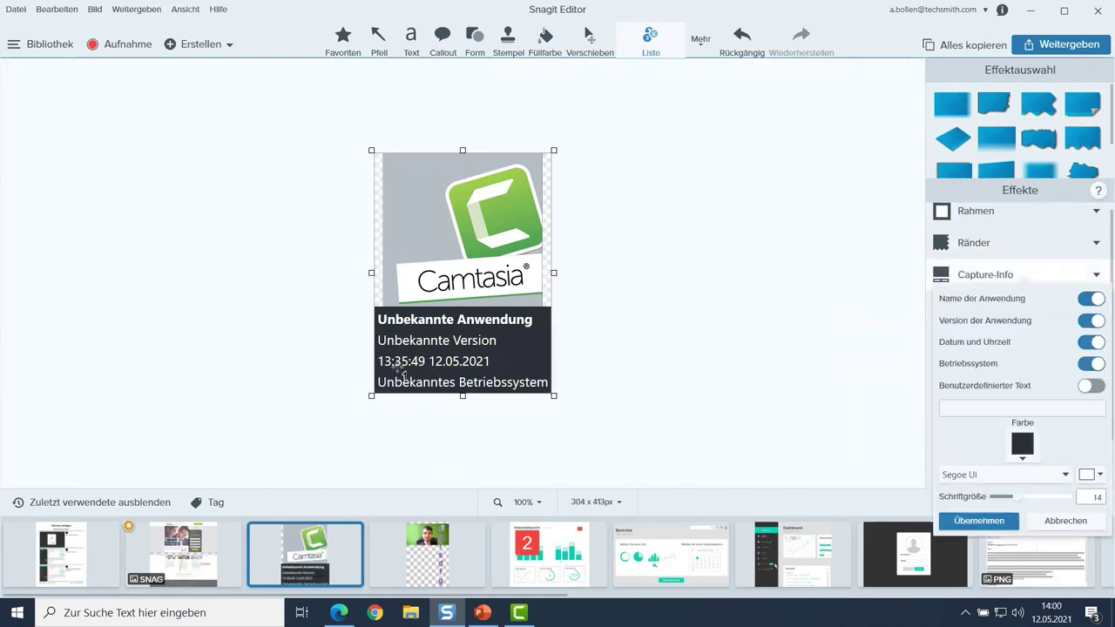
pyautogui.click(1089, 299)
pyautogui.click(1089, 321)
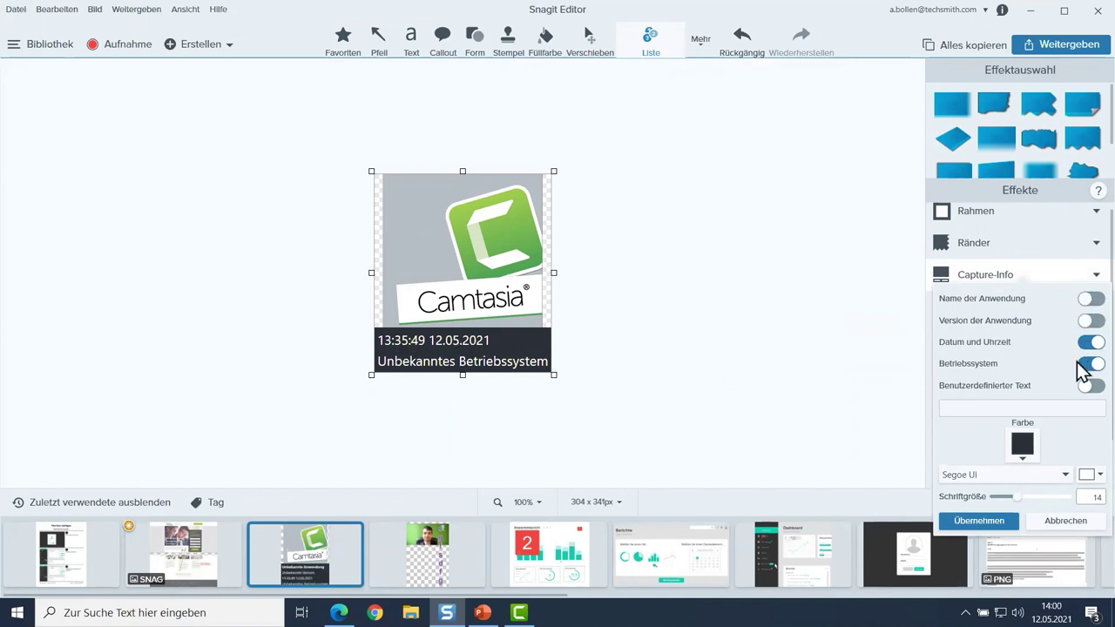
pyautogui.click(1089, 364)
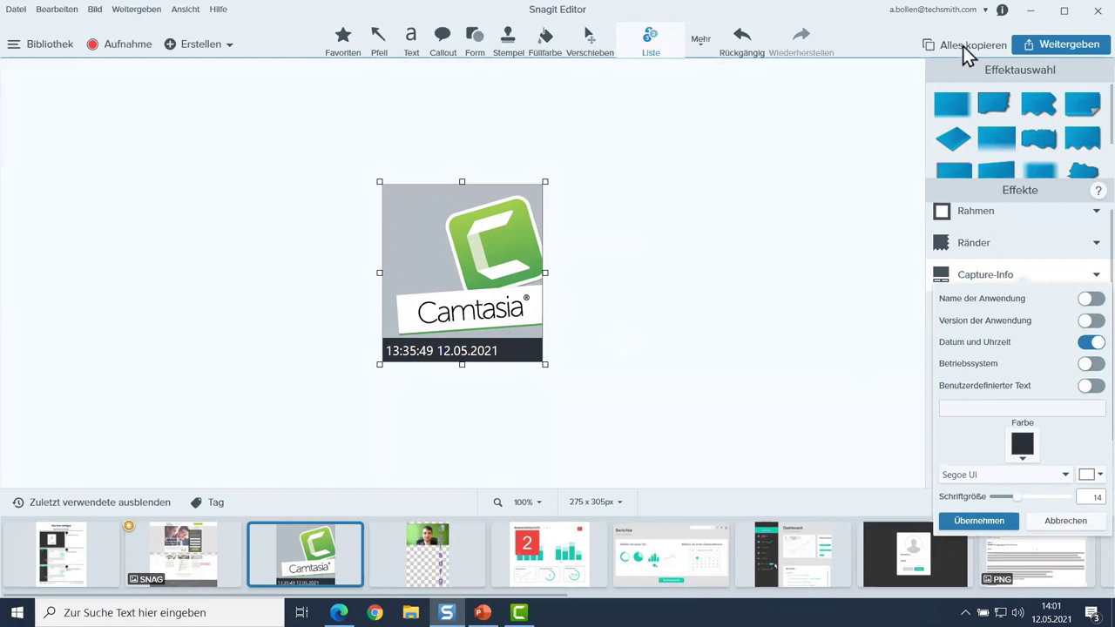
# - Bring up the Snagit capture window over the desktop, minimize the editor and switch to image capture mode
pyautogui.click(118, 43)
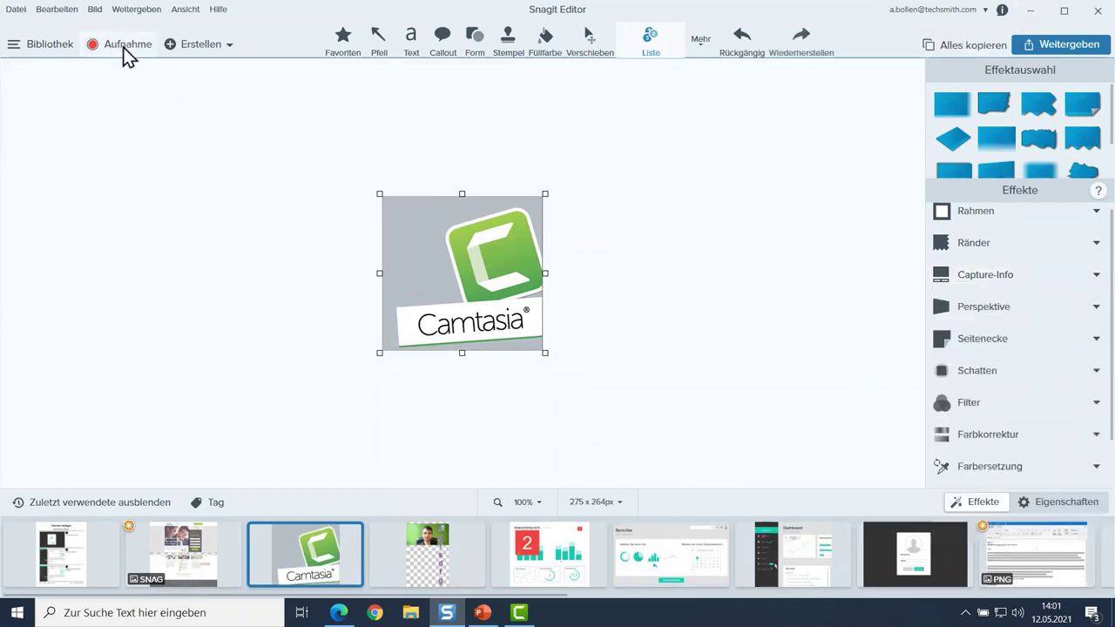
pyautogui.click(1030, 11)
pyautogui.click(1031, 12)
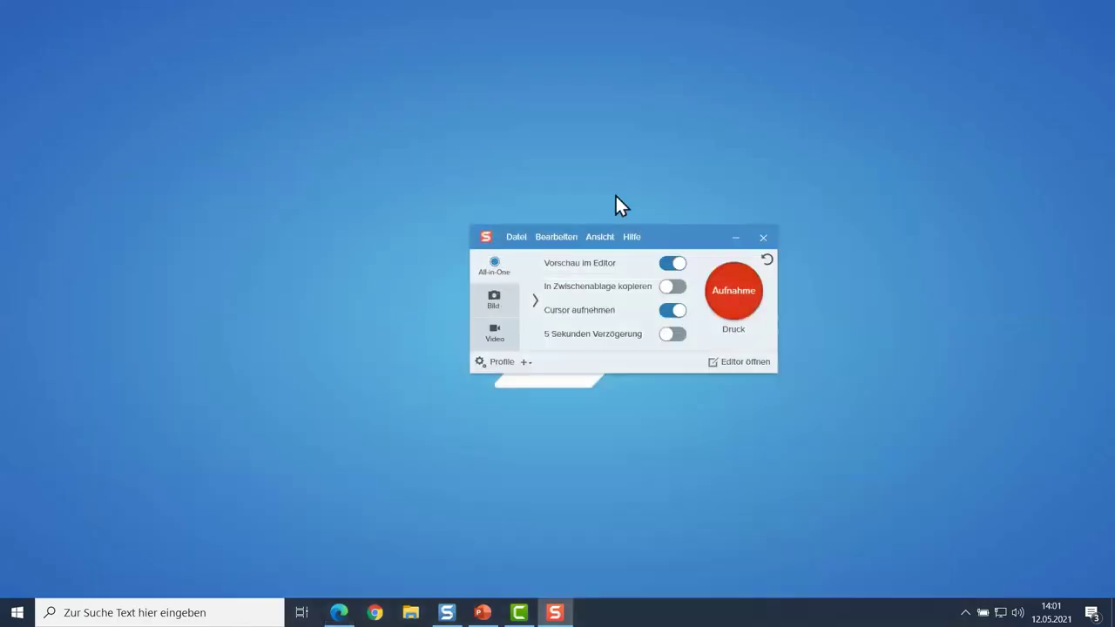
pyautogui.moveTo(654, 244); pyautogui.dragTo(567, 90)
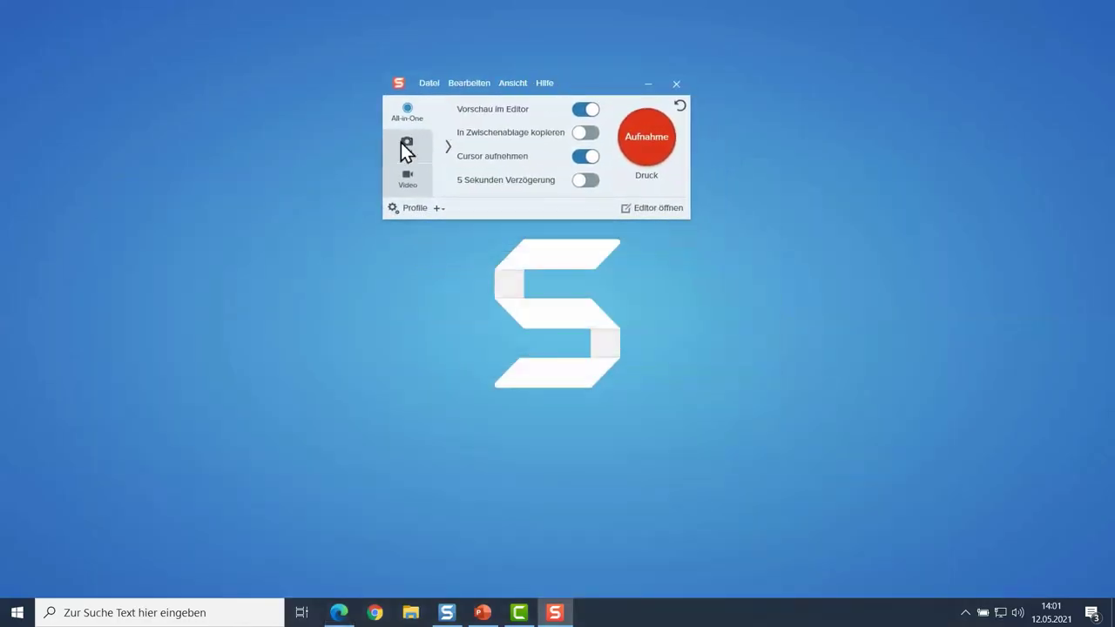
pyautogui.click(408, 150)
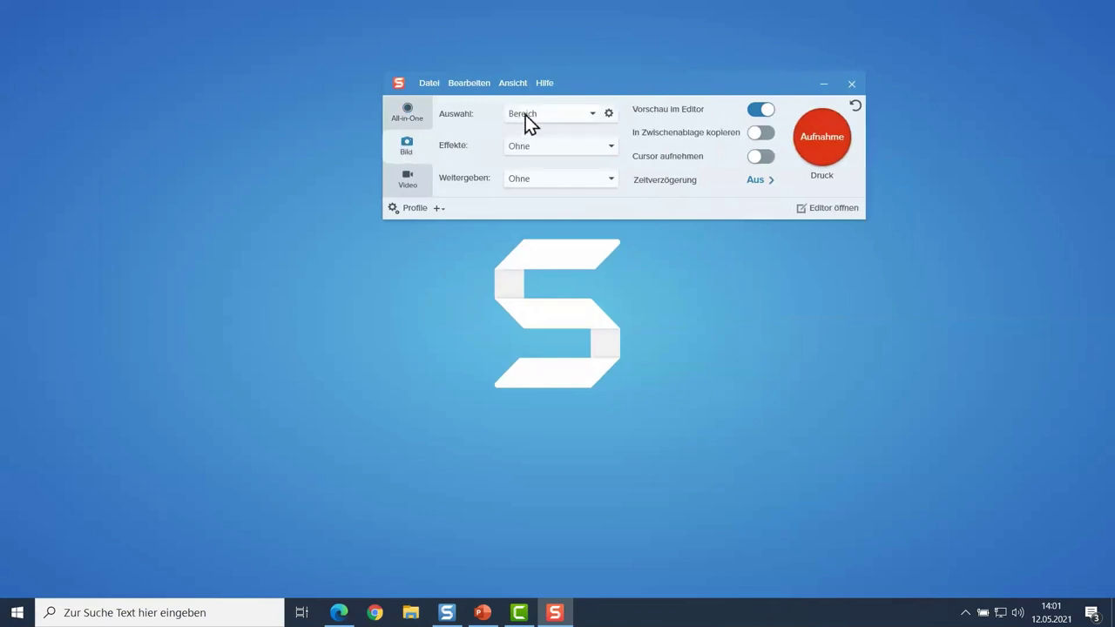
# - Set the capture effect to Capture-Info with only date and time enabled, and reduce its font size slightly
pyautogui.click(611, 147)
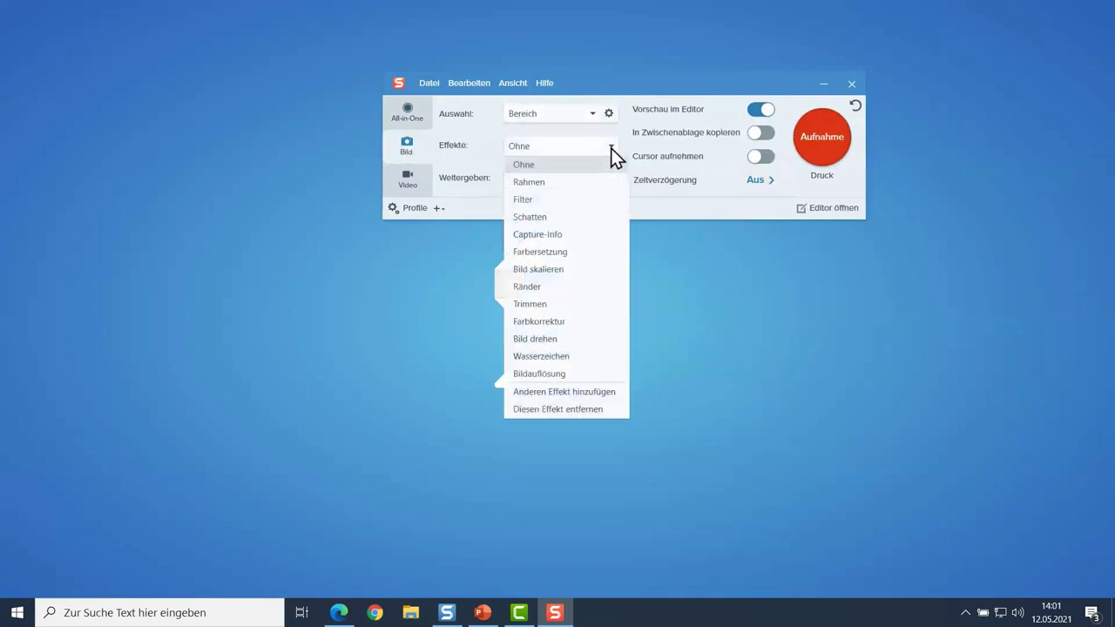
pyautogui.click(562, 236)
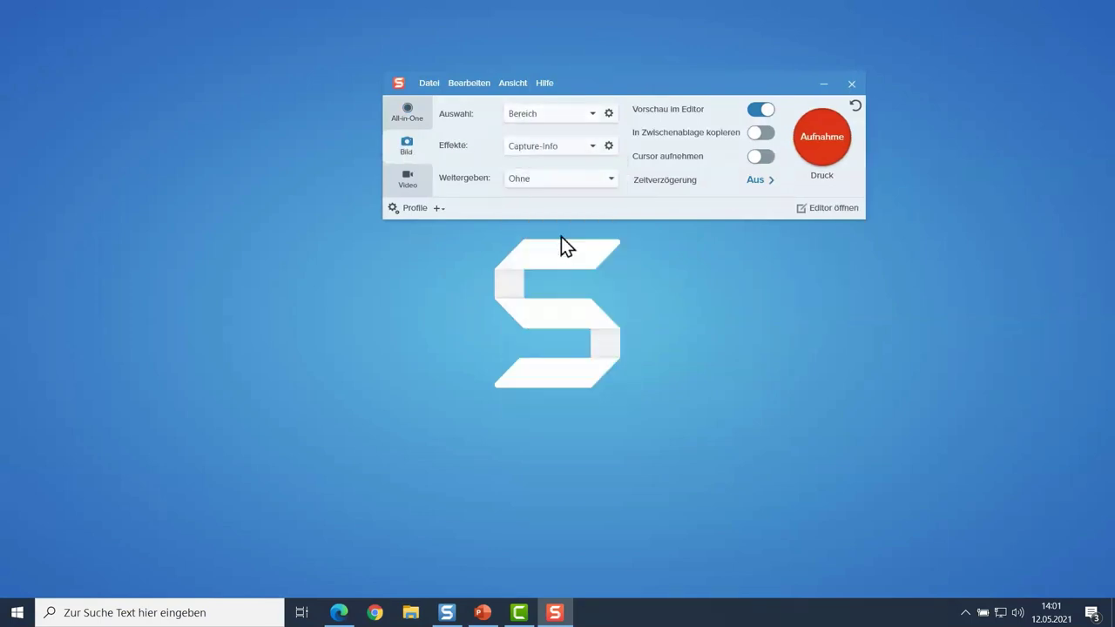
pyautogui.click(609, 147)
pyautogui.click(680, 174)
pyautogui.click(682, 194)
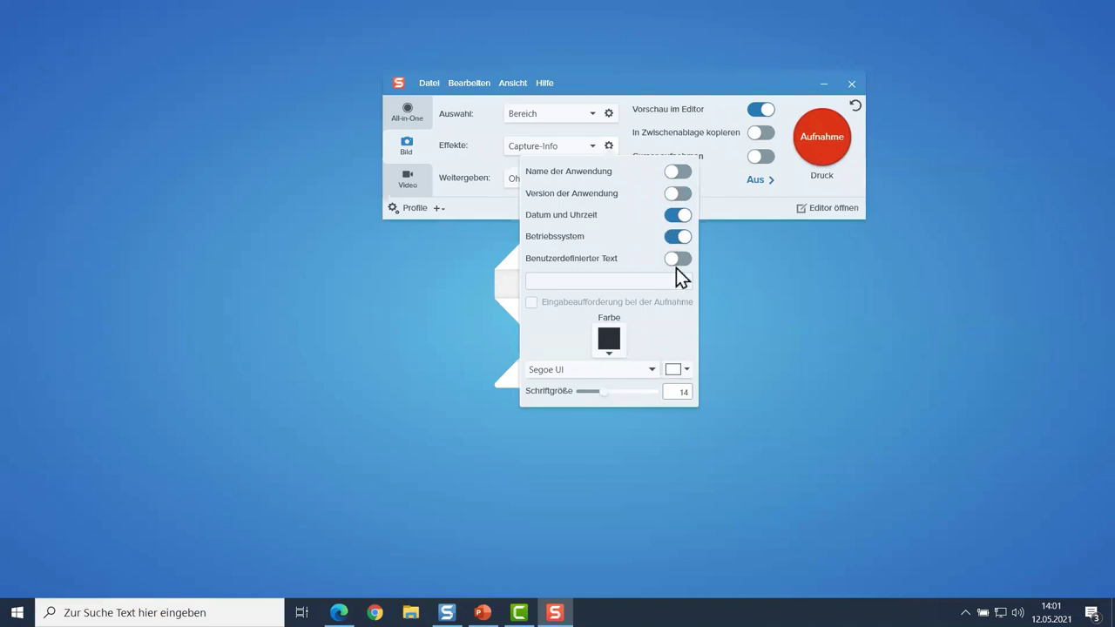
pyautogui.click(677, 237)
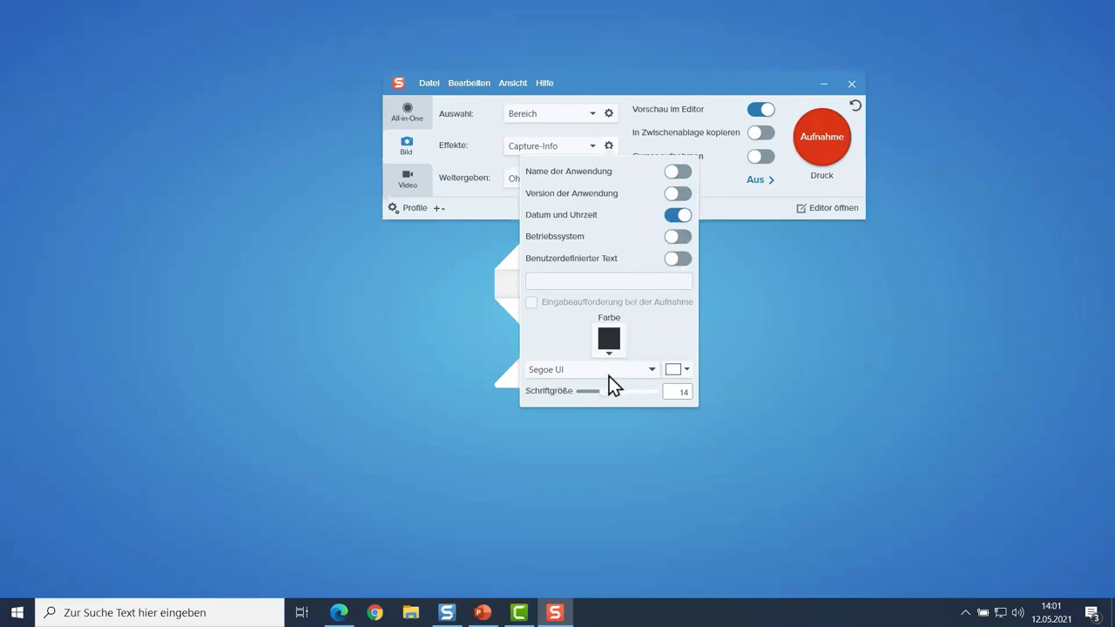
pyautogui.moveTo(604, 391); pyautogui.dragTo(593, 394)
pyautogui.click(674, 84)
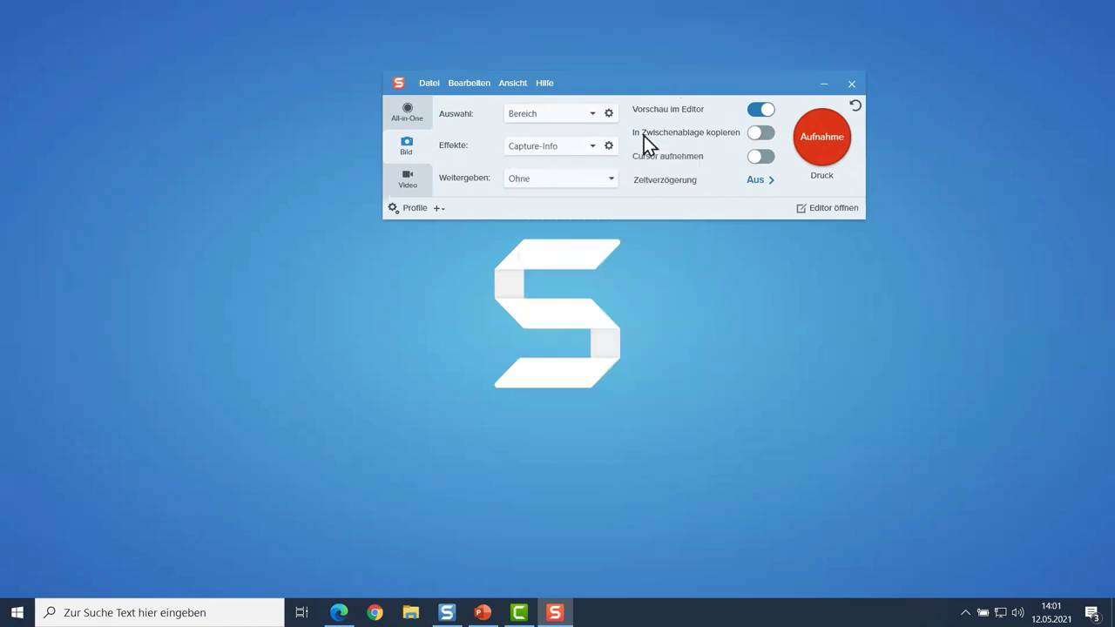
# - Capture the desktop region around the white S logo, then minimize the editor
pyautogui.click(821, 145)
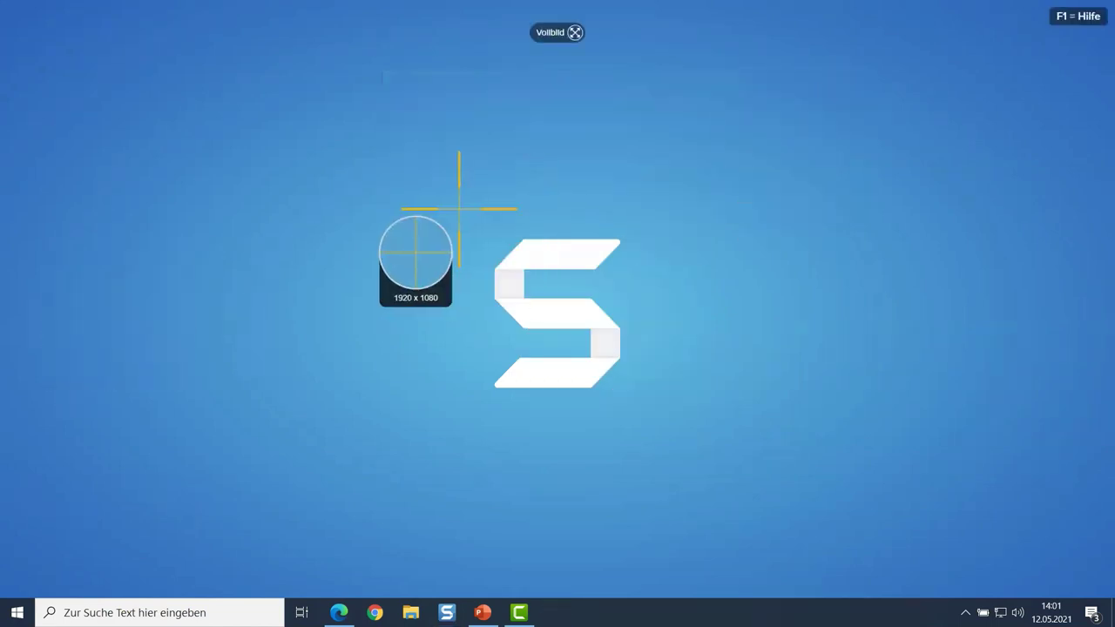
pyautogui.press('Escape')
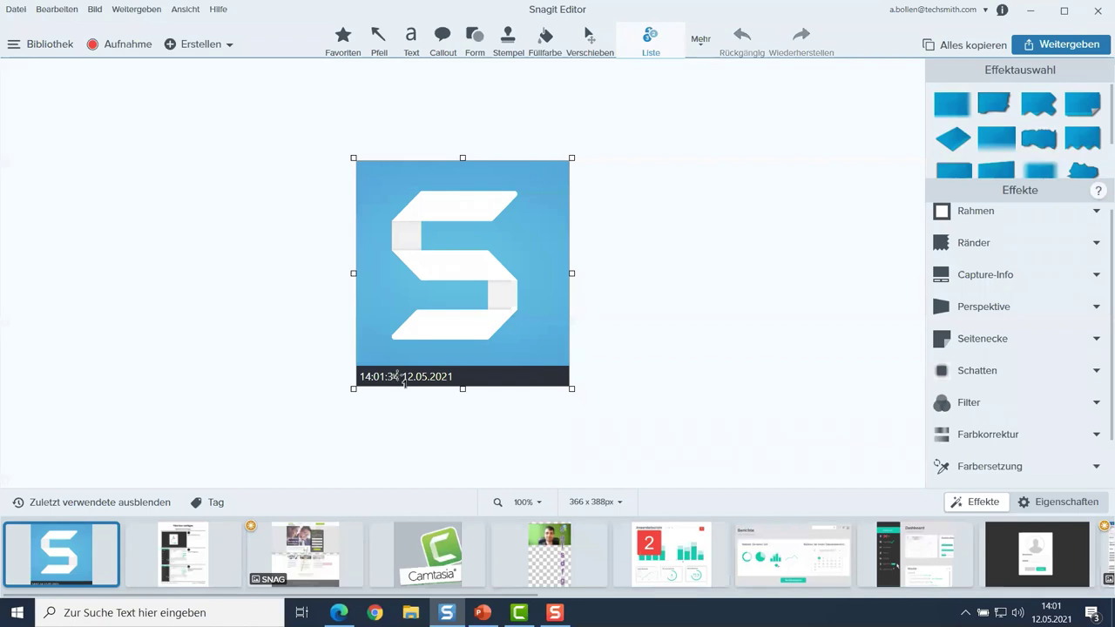
pyautogui.click(1030, 11)
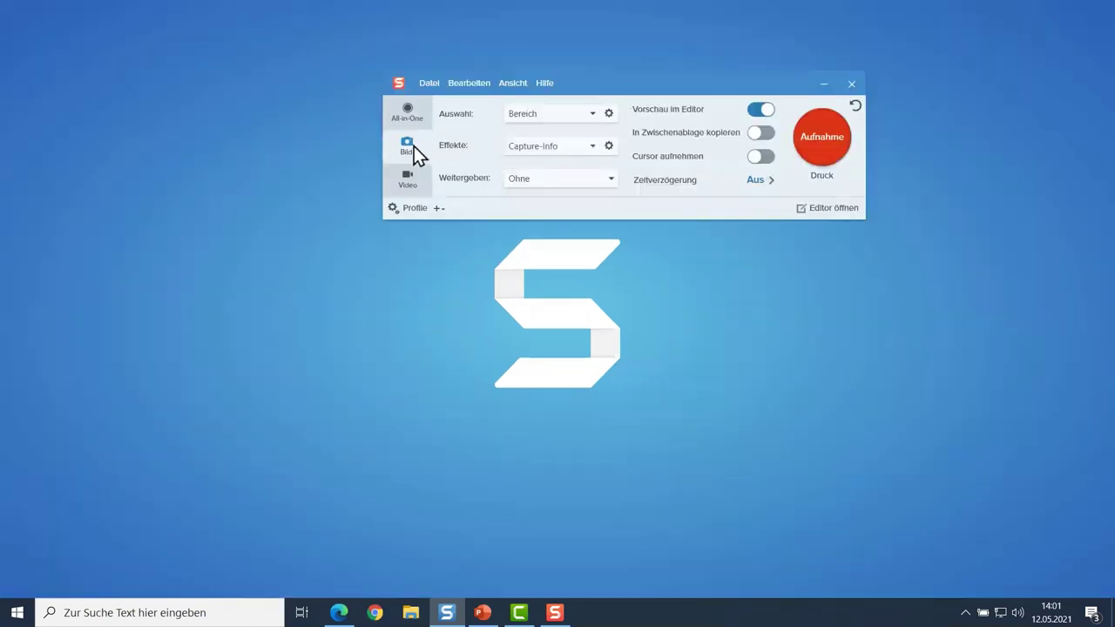
# - Create a new capture profile from the current settings, name it Bild mit Zeitstempel and activate its shortcut field
pyautogui.click(439, 209)
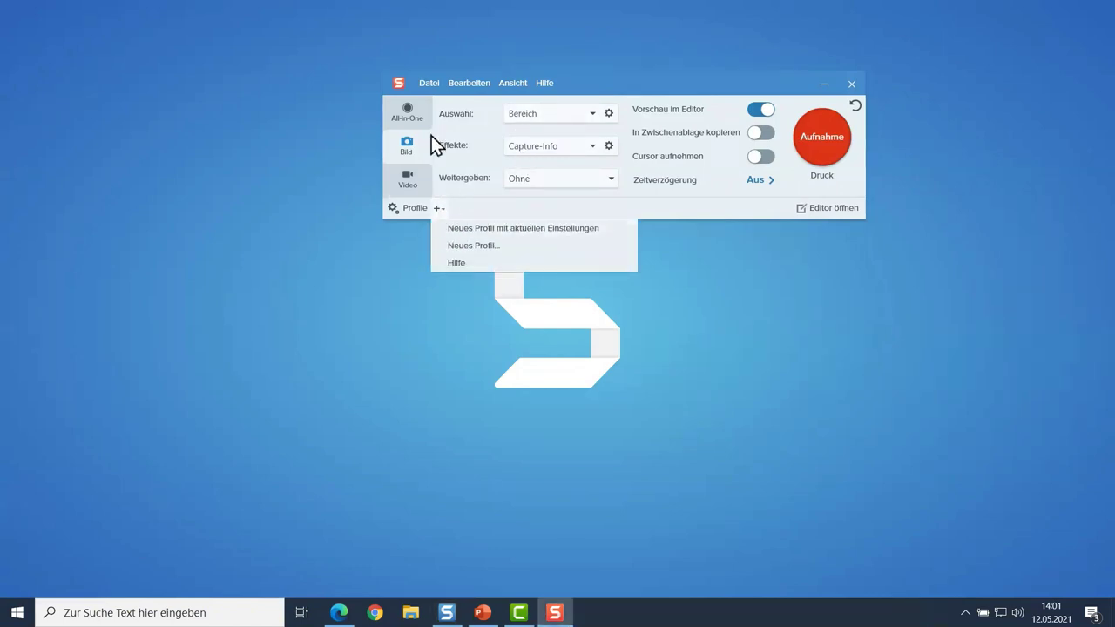
pyautogui.click(529, 228)
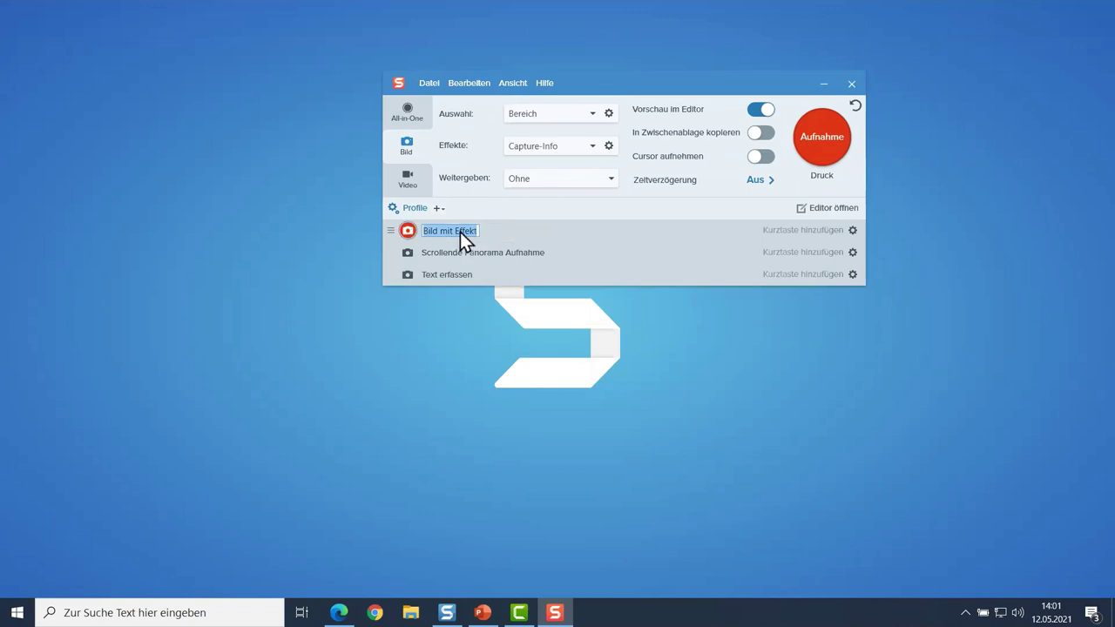
pyautogui.write('Bild mit Ze')
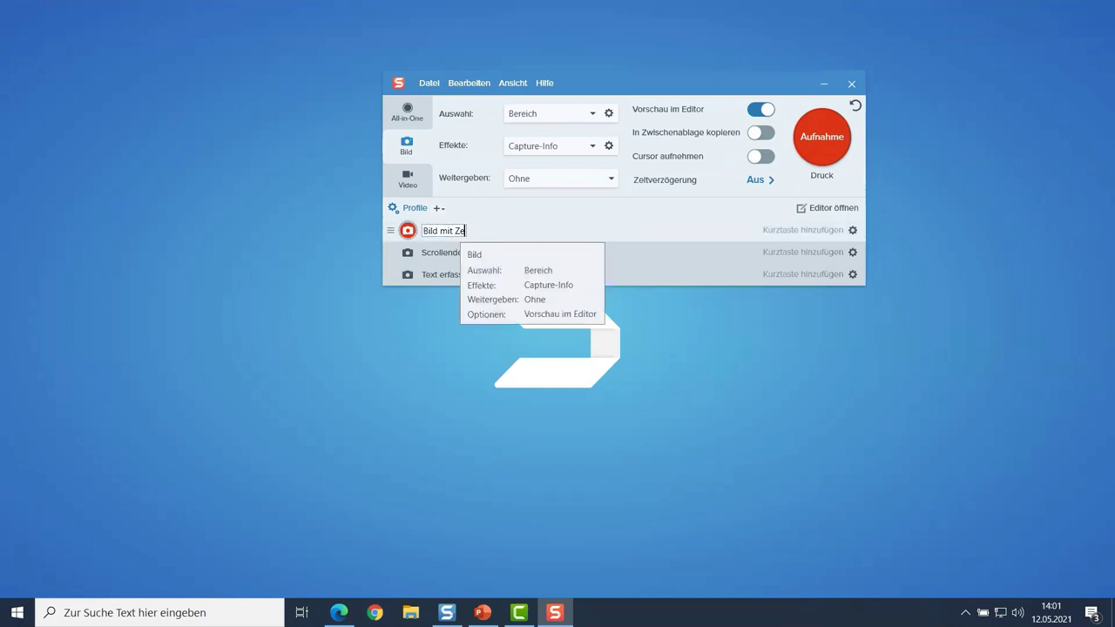
pyautogui.write('itstempel')
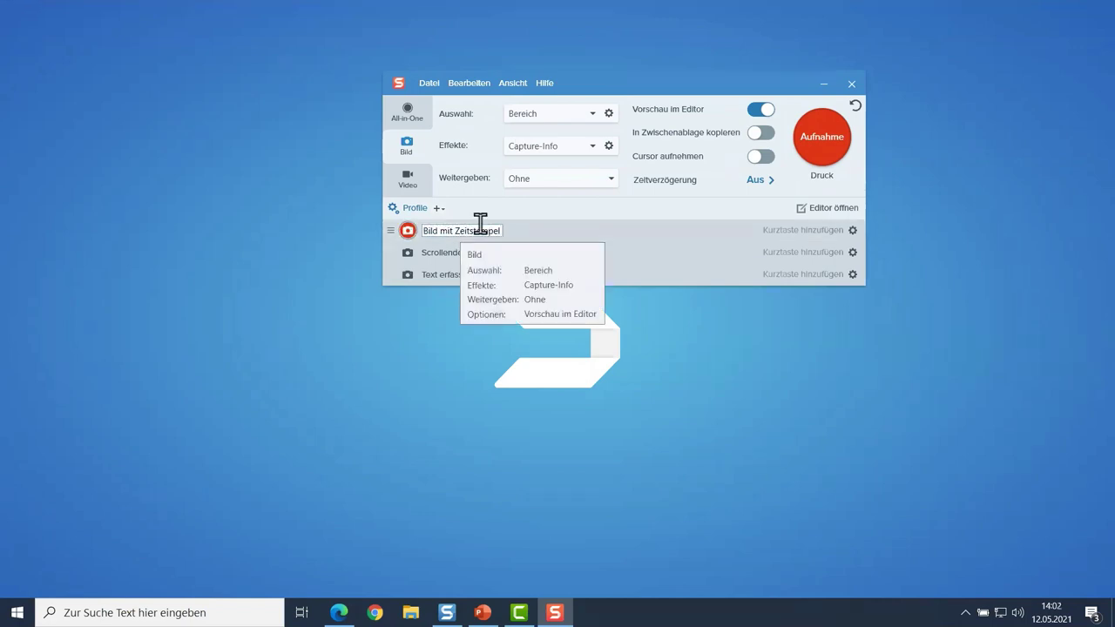
pyautogui.click(791, 230)
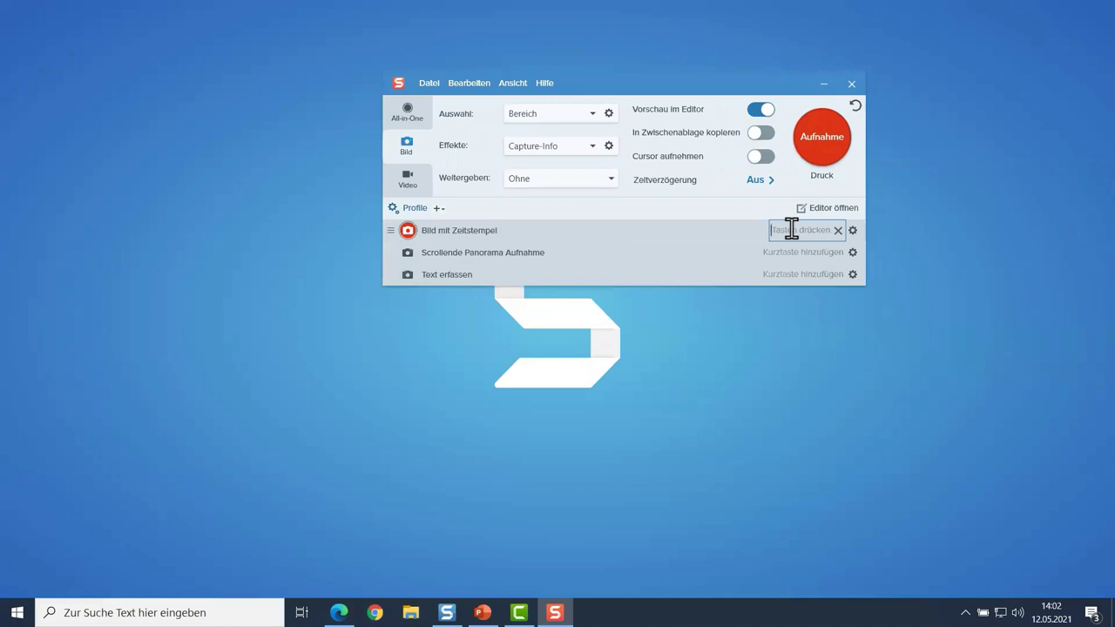
# - Switch to All-in-One mode, move the capture window aside and capture a desktop region with the Bild mit Zeitstempel profile
pyautogui.click(408, 113)
pyautogui.moveTo(575, 82); pyautogui.dragTo(993, 39)
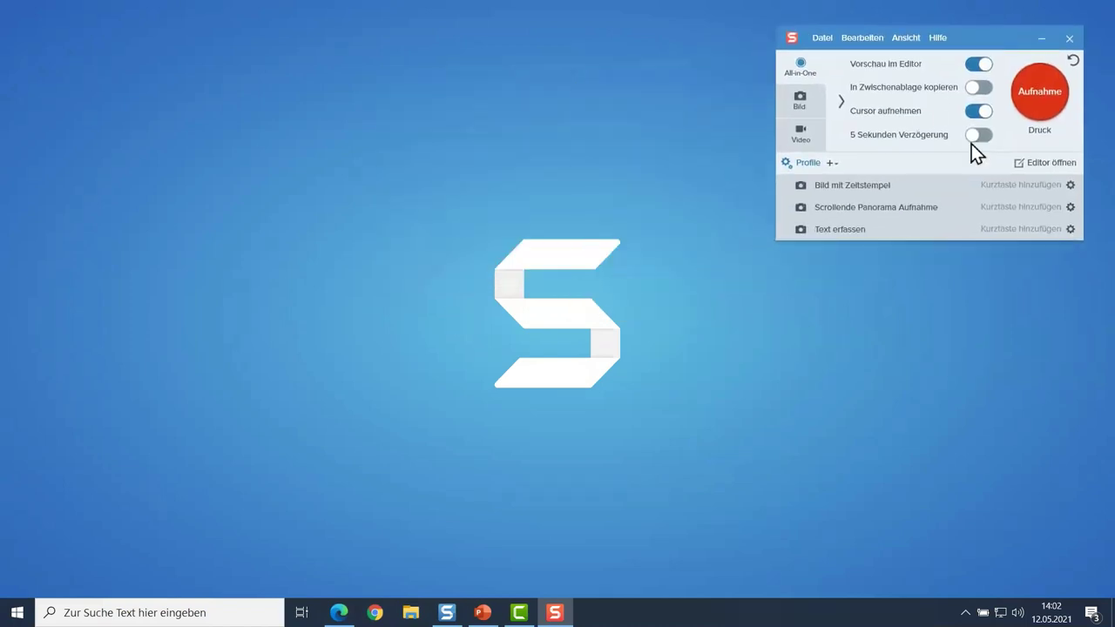
pyautogui.click(799, 185)
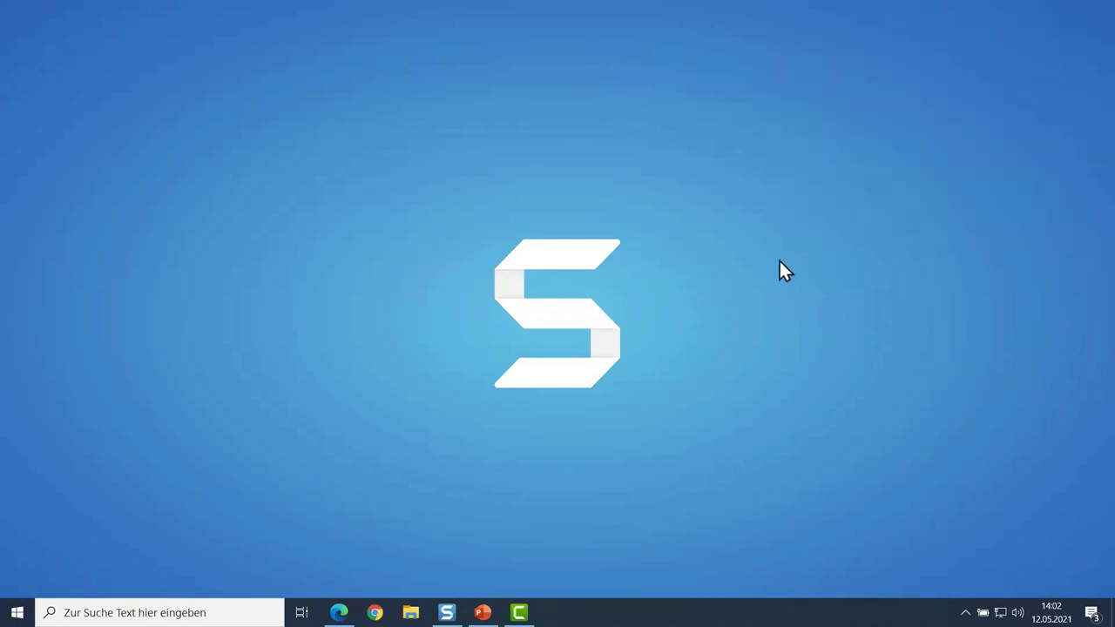
pyautogui.moveTo(722, 199); pyautogui.dragTo(785, 245)
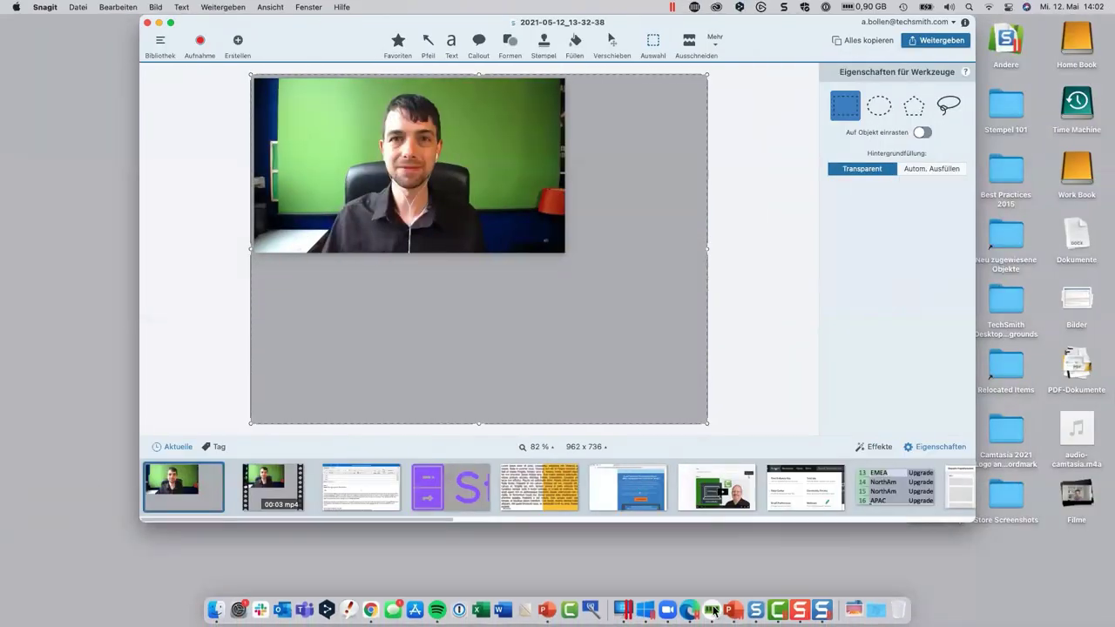
# - Switch to PowerPoint, open the presentation ImageEditingLikeaPro_Snagit_DE and show slides 7, 8 and 9 in turn
pyautogui.click(539, 600)
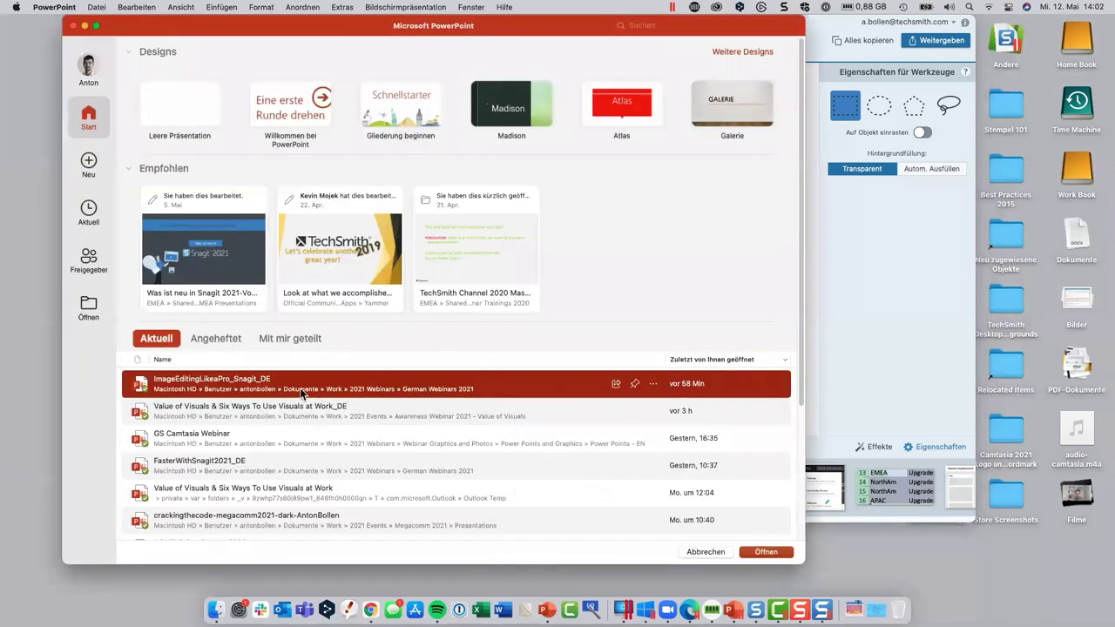
pyautogui.doubleClick(300, 385)
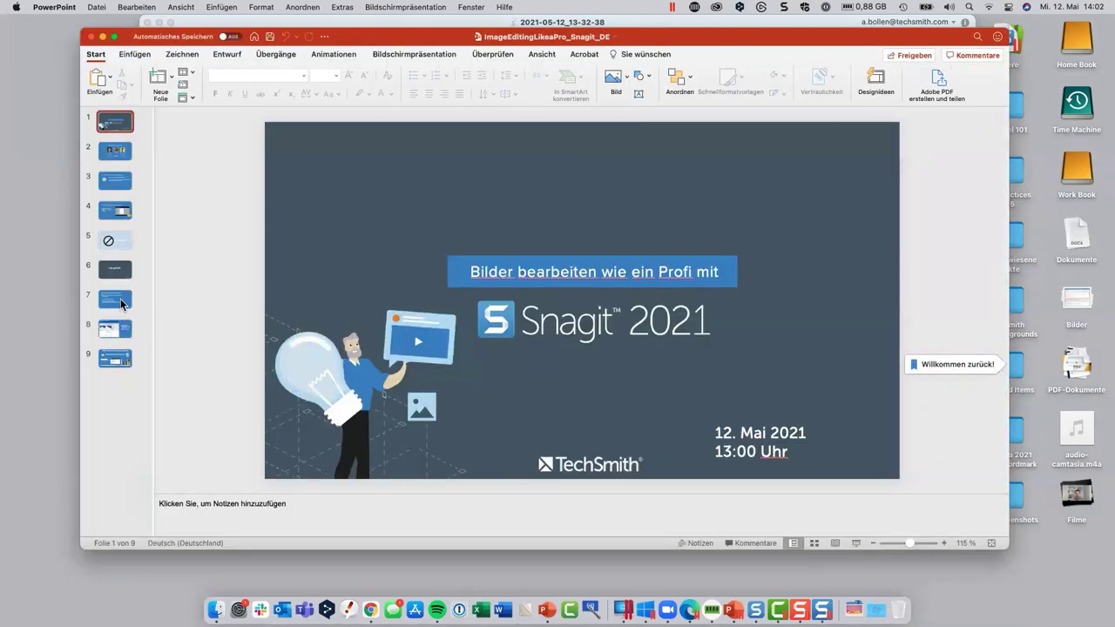
pyautogui.click(115, 300)
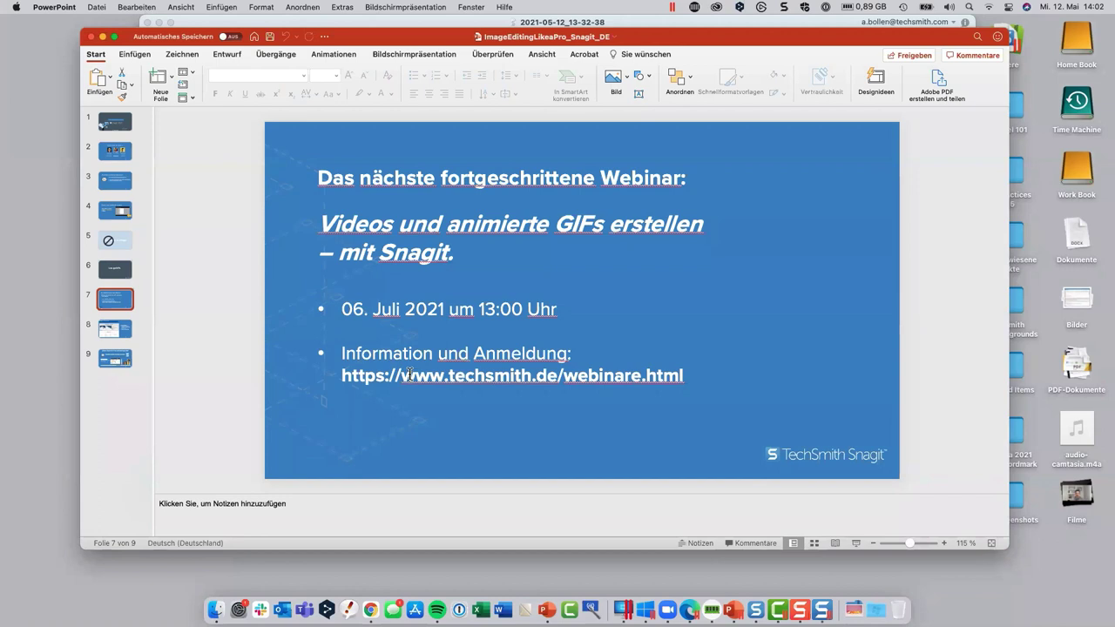
pyautogui.click(121, 332)
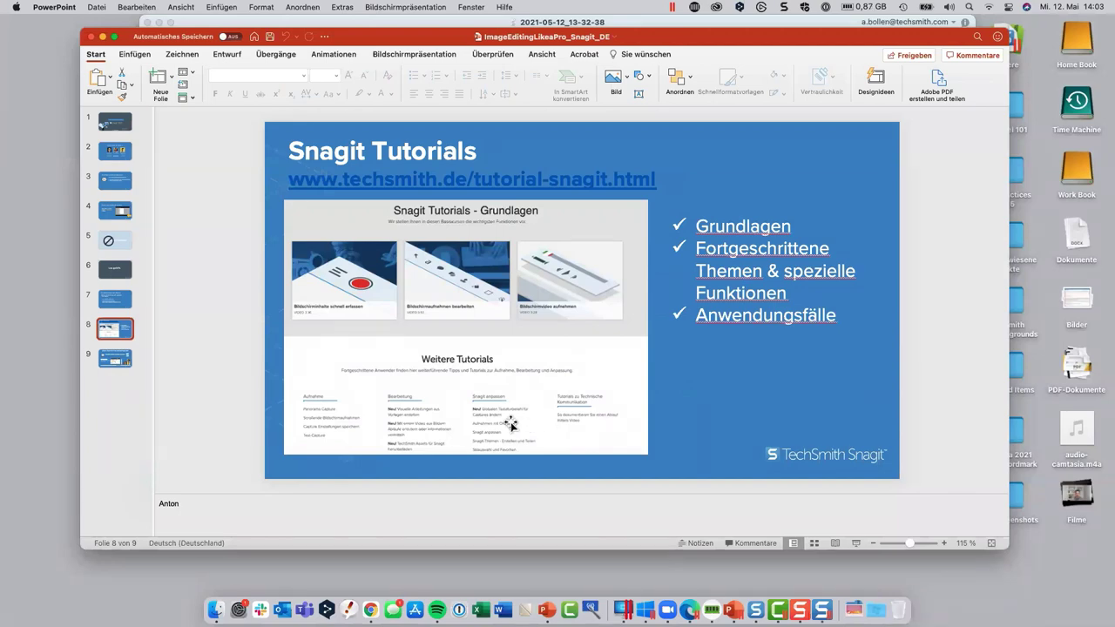
pyautogui.click(117, 363)
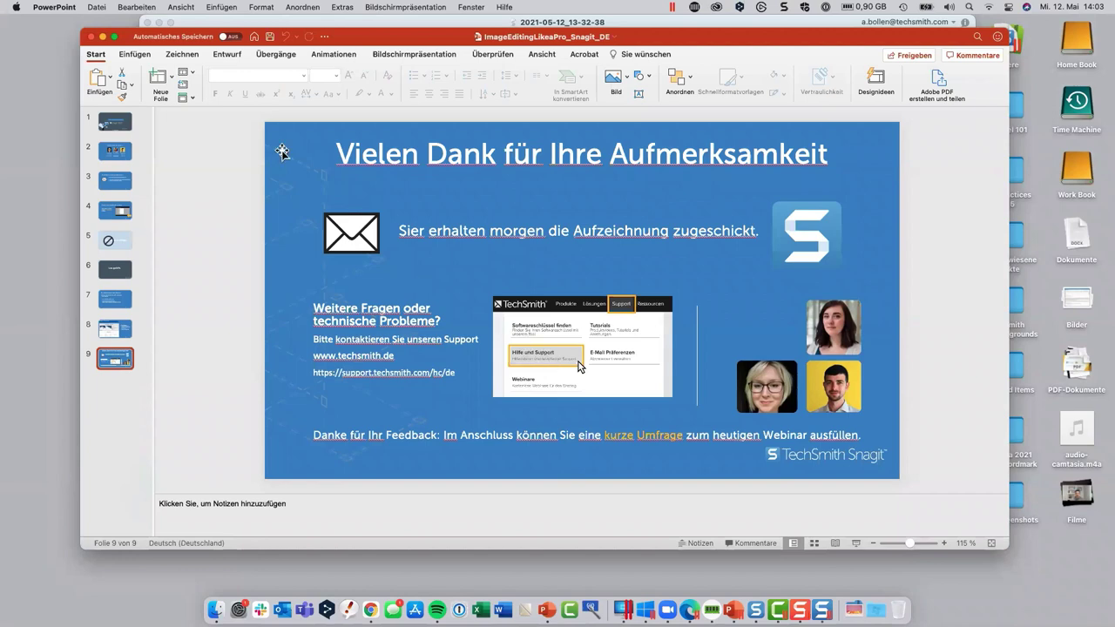
# - Return to the Snagit Editor, resize the Camtasia logo capture to 1000 px wide and extend its canvas on both sides to about 1381 px
pyautogui.click(104, 38)
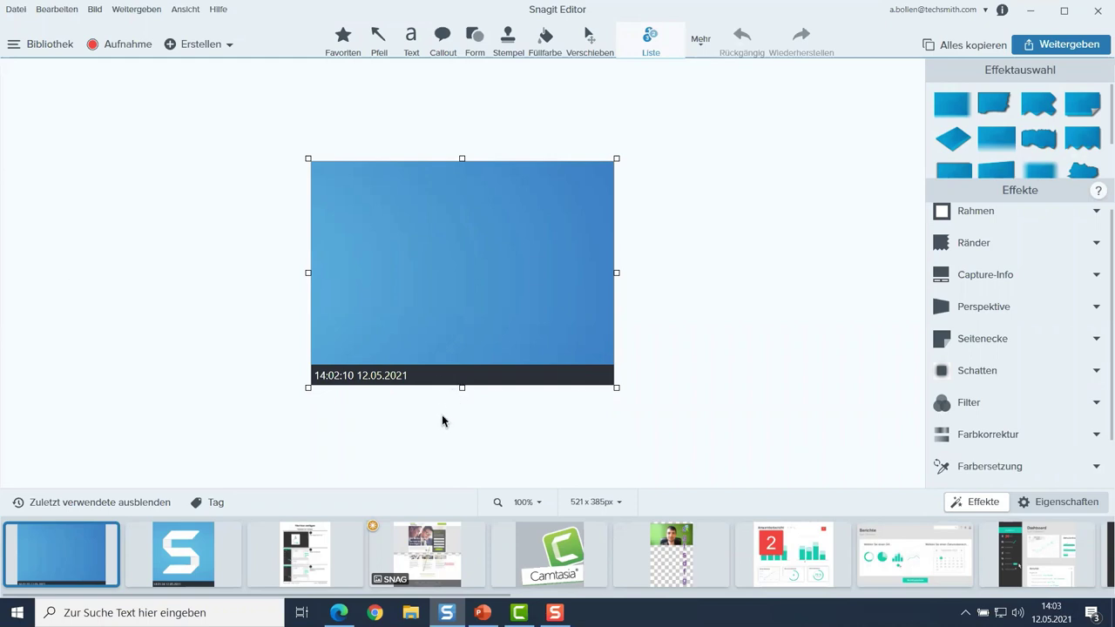
pyautogui.click(561, 553)
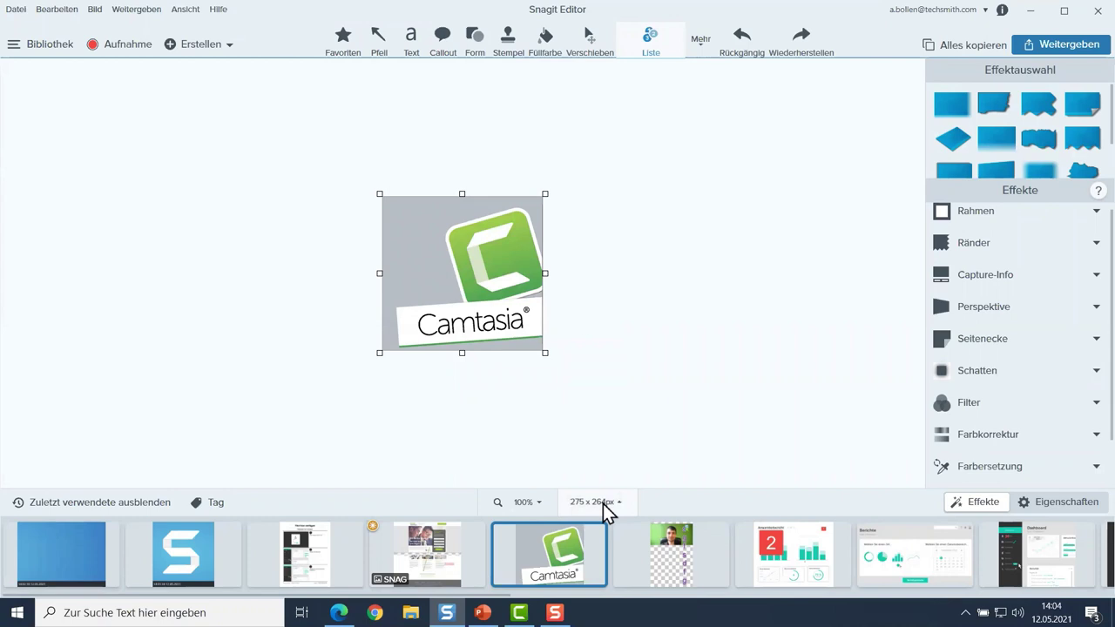
pyautogui.click(602, 504)
pyautogui.doubleClick(645, 360)
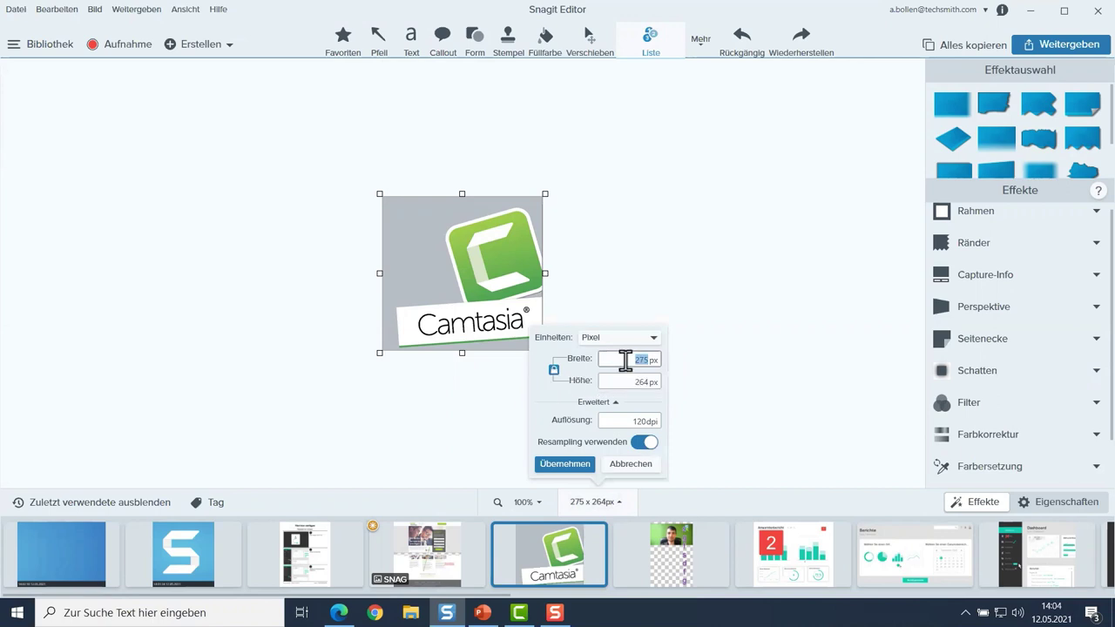
pyautogui.write('1000')
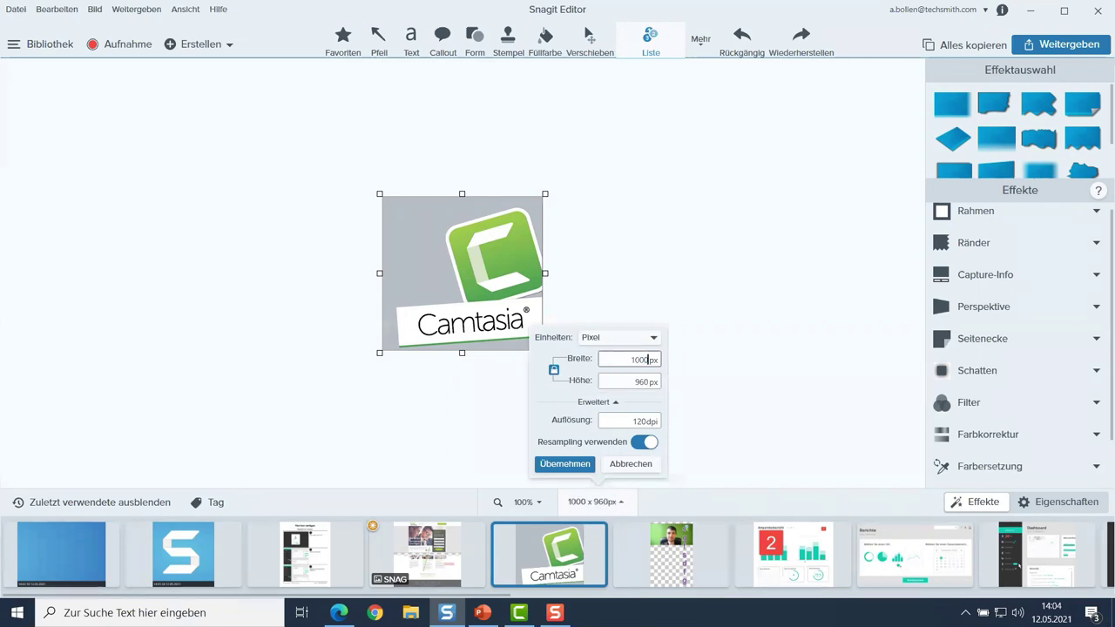
pyautogui.click(566, 464)
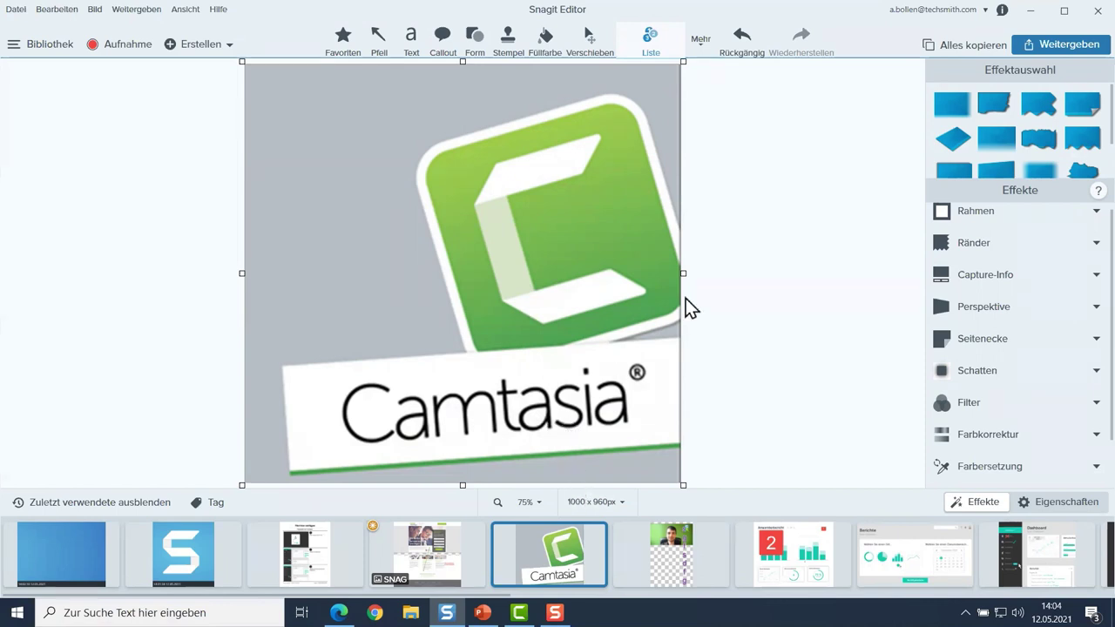
pyautogui.moveTo(680, 272)
pyautogui.mouseDown()
pyautogui.moveTo(779, 269)
pyautogui.moveTo(683, 273)
pyautogui.mouseUp()
pyautogui.moveTo(193, 273); pyautogui.dragTo(122, 266)
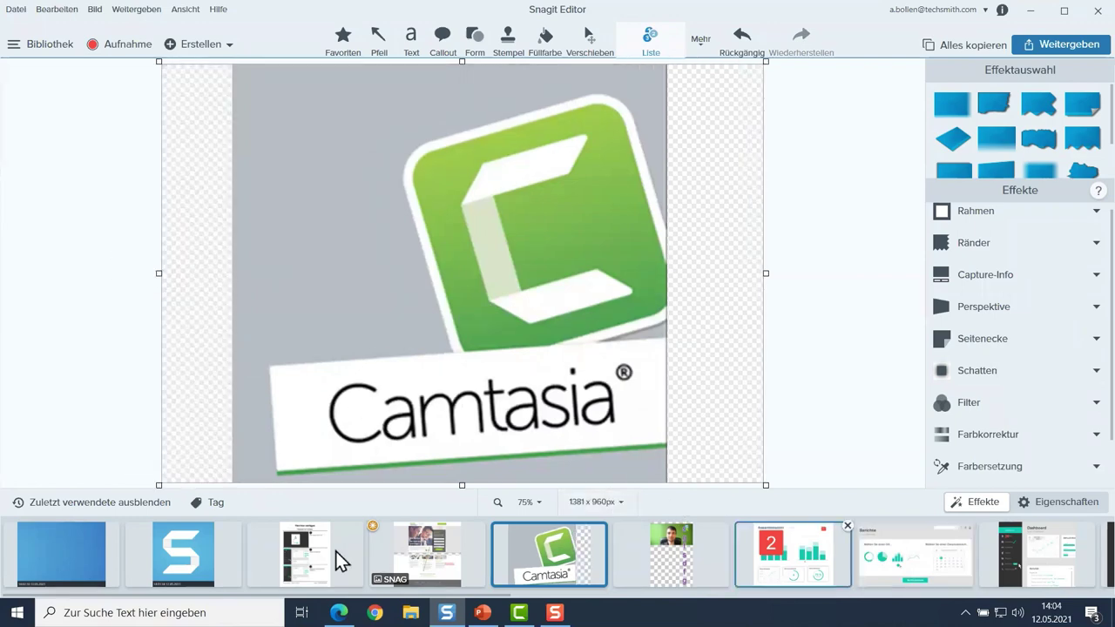
# - Place two copies of the S logo capture along the canvas's left side and draw a green dotted double-headed arrow between the upper copy and the Camtasia logo
pyautogui.moveTo(186, 556); pyautogui.dragTo(211, 147)
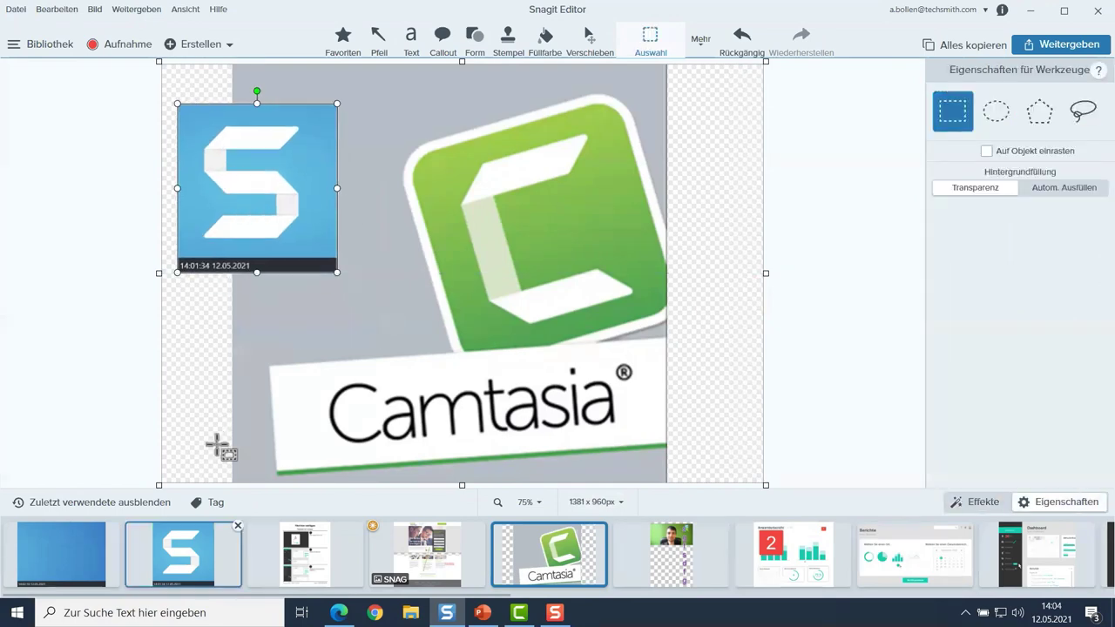
pyautogui.moveTo(174, 565); pyautogui.dragTo(230, 344)
pyautogui.click(376, 37)
pyautogui.moveTo(362, 209); pyautogui.dragTo(459, 230)
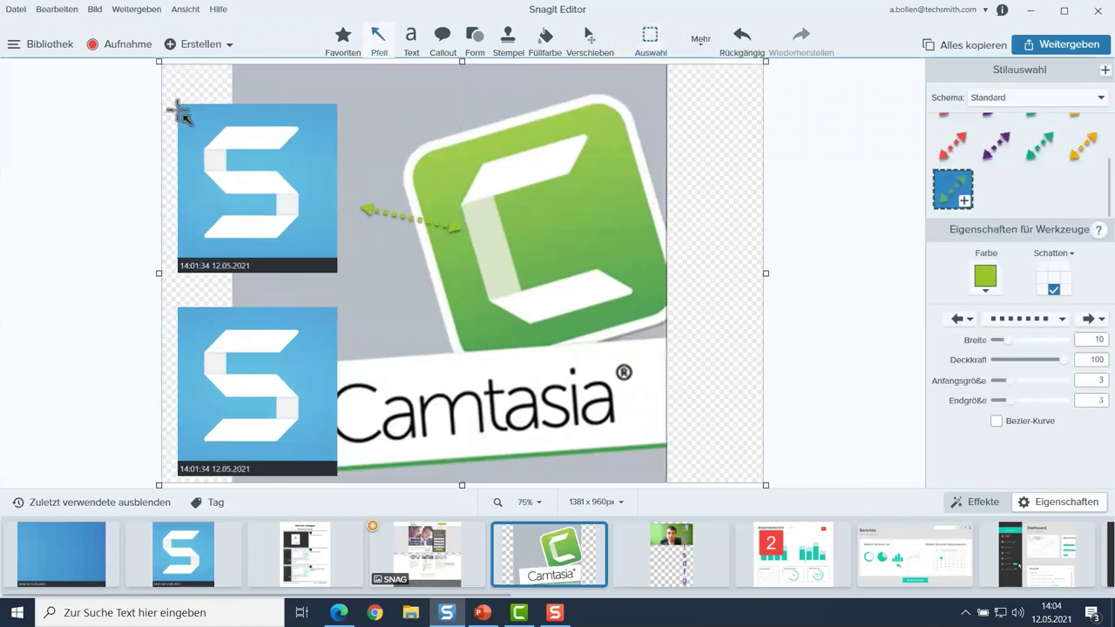
# - View the image size settings and the Leinwandgröße ändern dialog for the Camtasia image, leaving the dimensions as they are
pyautogui.click(95, 11)
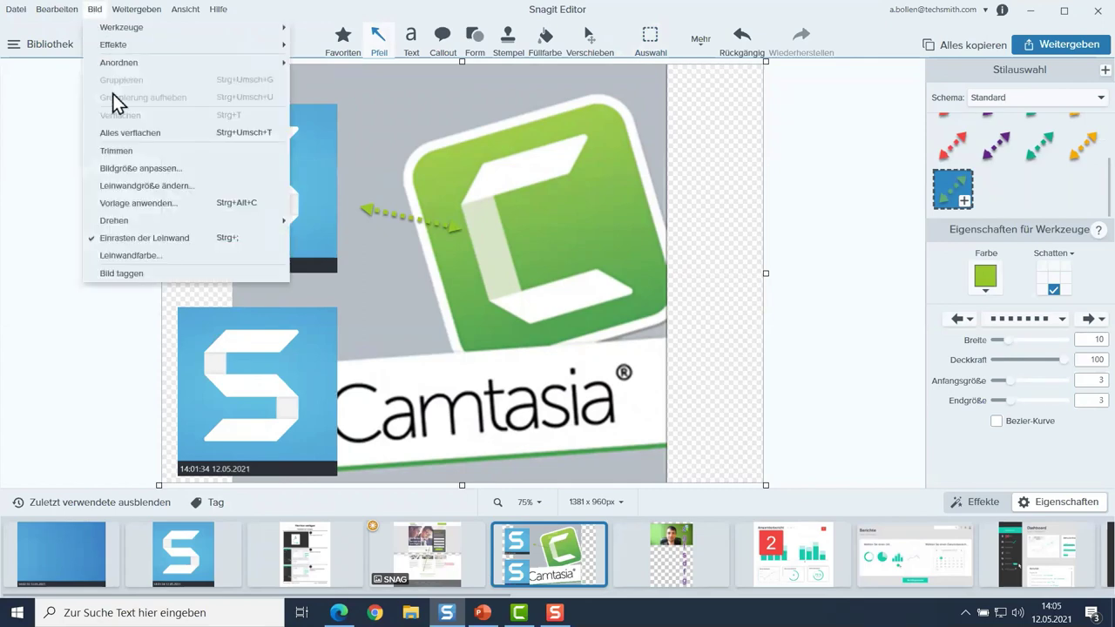
pyautogui.click(137, 168)
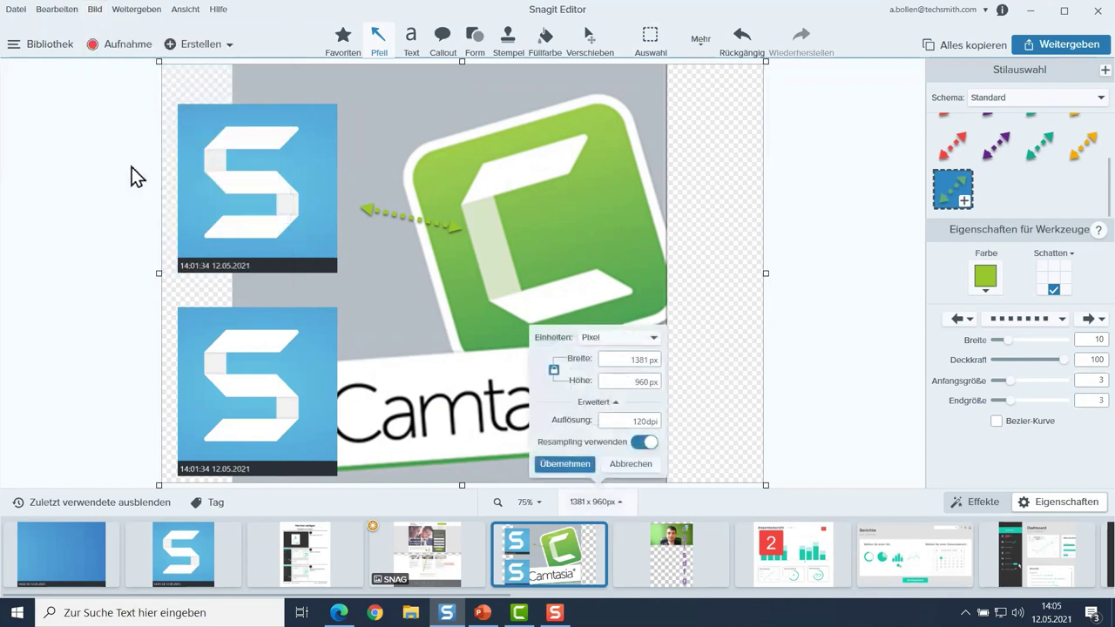
pyautogui.click(96, 11)
pyautogui.click(122, 193)
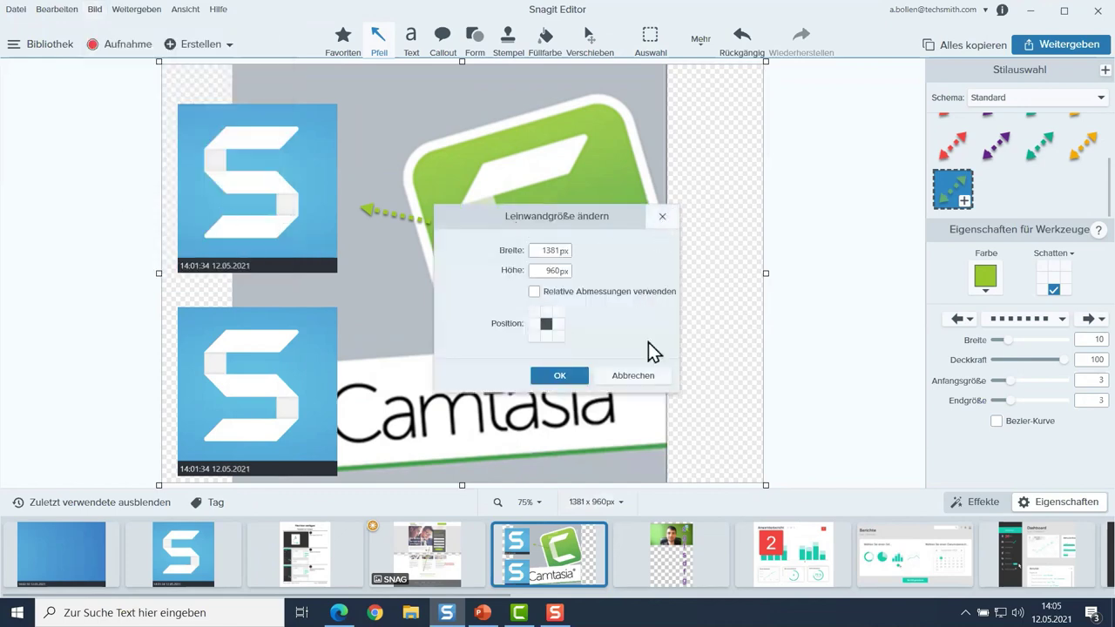
pyautogui.click(622, 380)
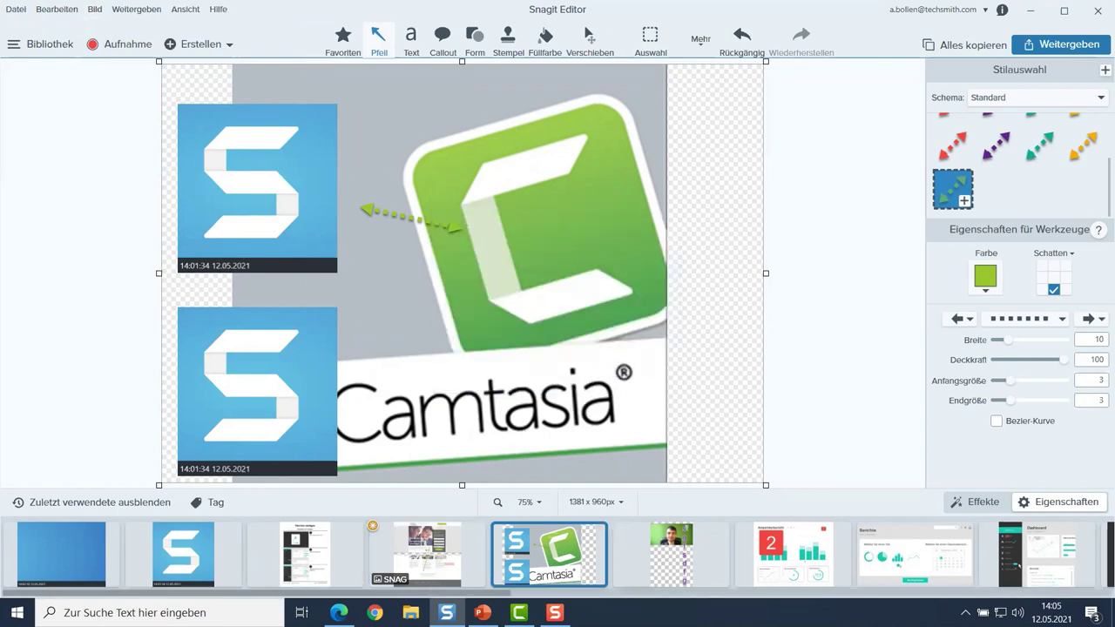
# - Open Obstler.png and set its canvas size to 2000 × 2000 px, anchoring the image at the bottom centre
pyautogui.scroll(-10, 880, 582)
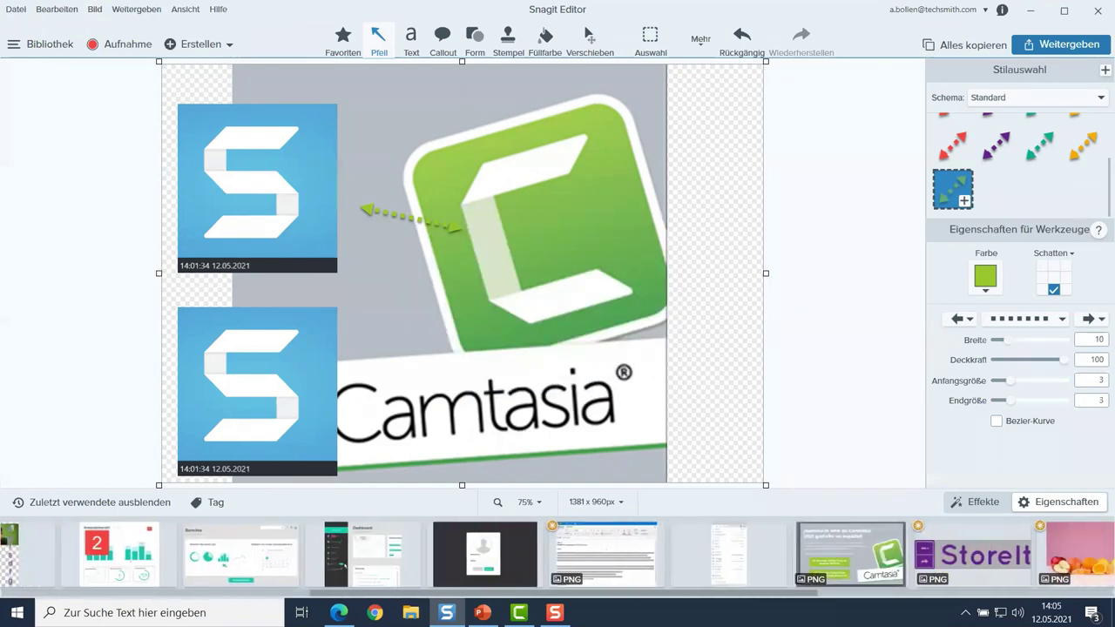
pyautogui.click(915, 544)
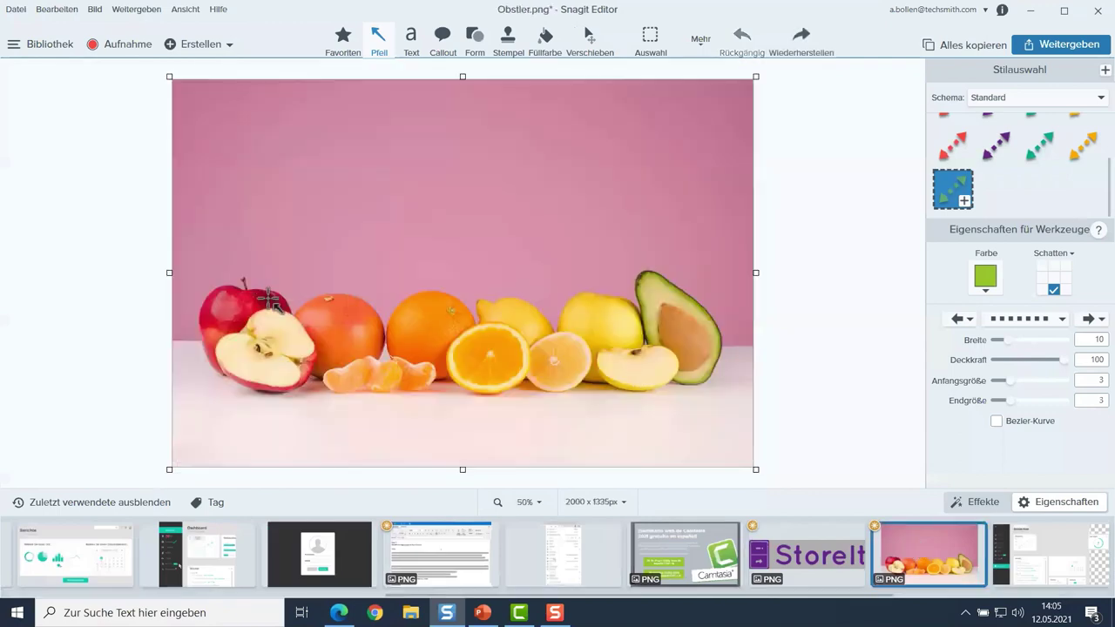
pyautogui.click(75, 8)
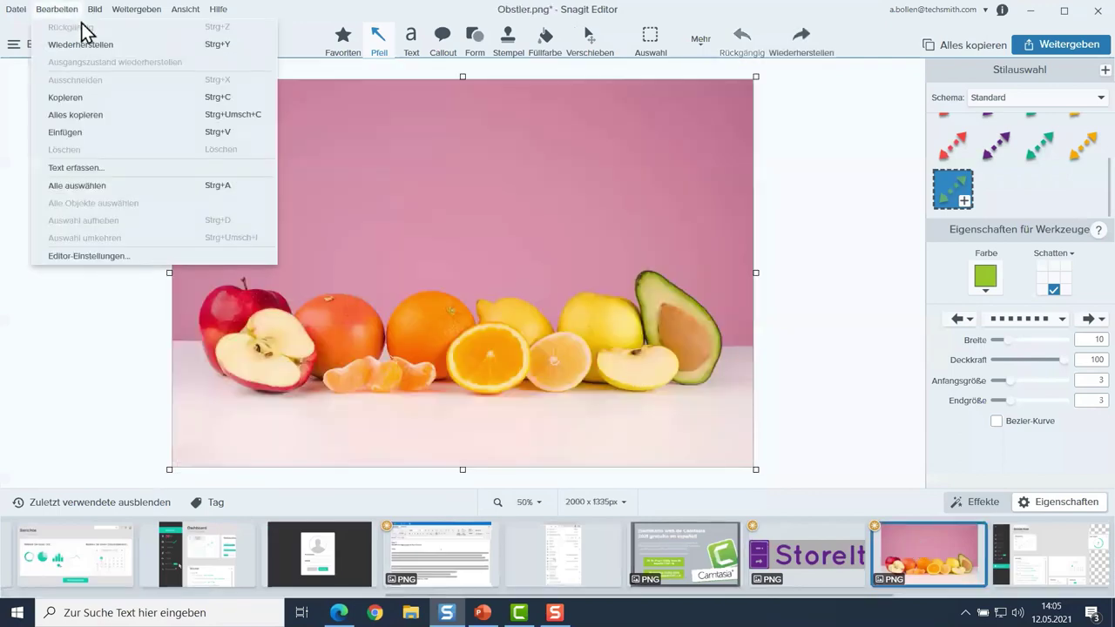
pyautogui.moveTo(101, 14)
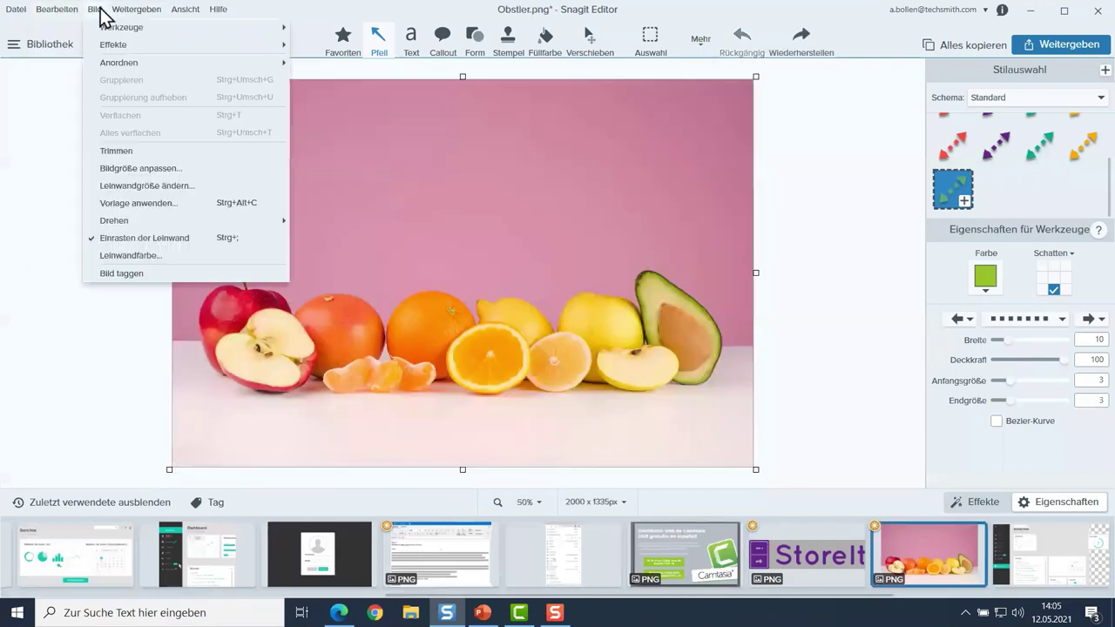
pyautogui.click(147, 185)
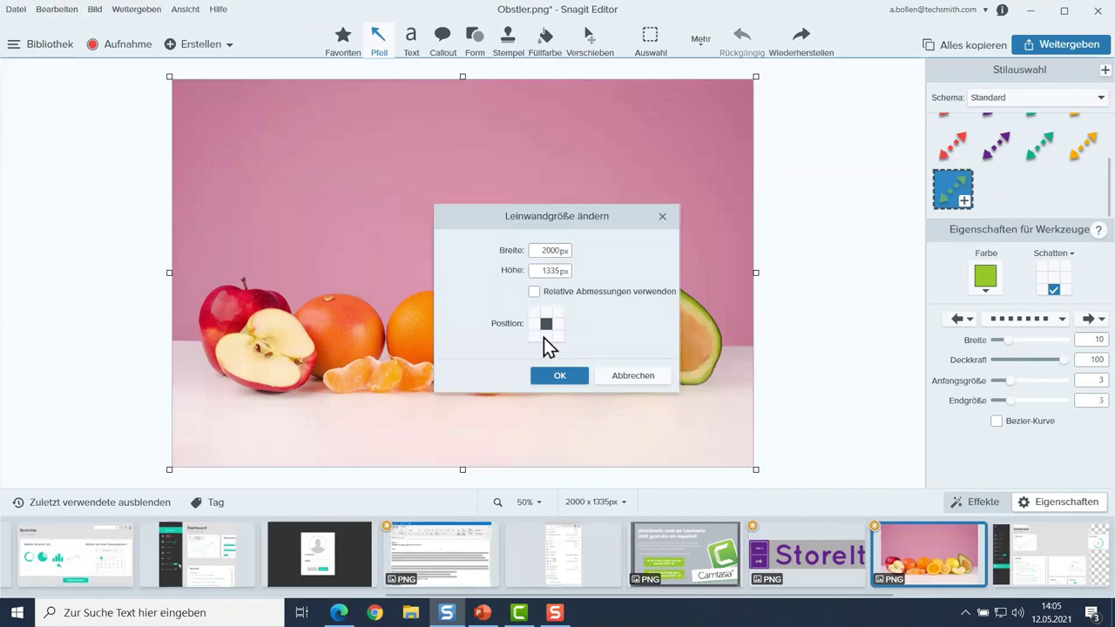
pyautogui.click(546, 311)
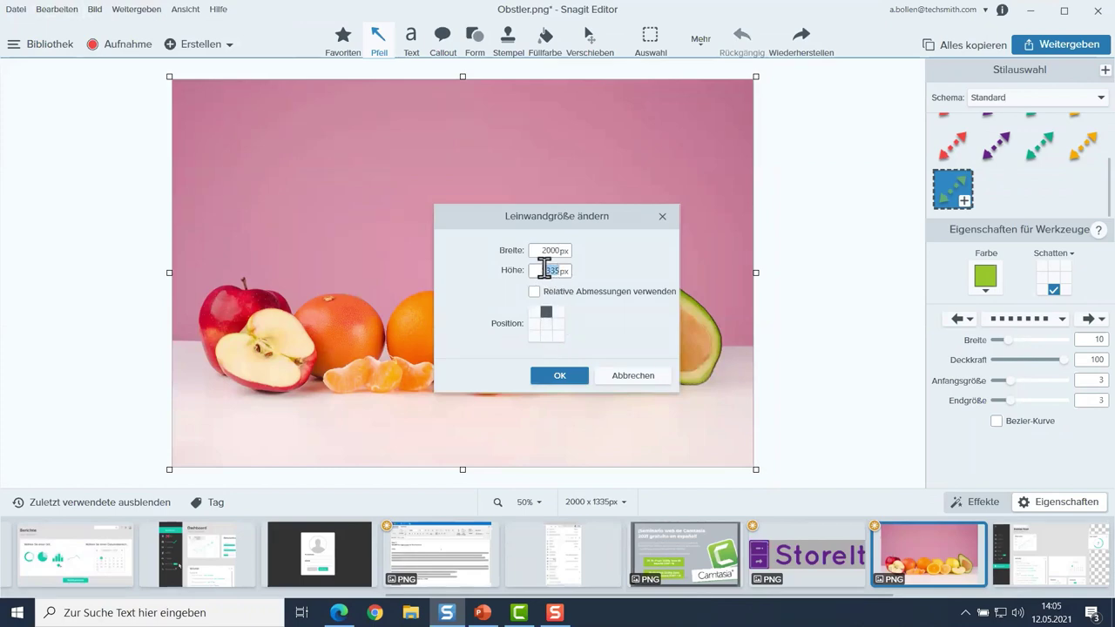
pyautogui.write('2000')
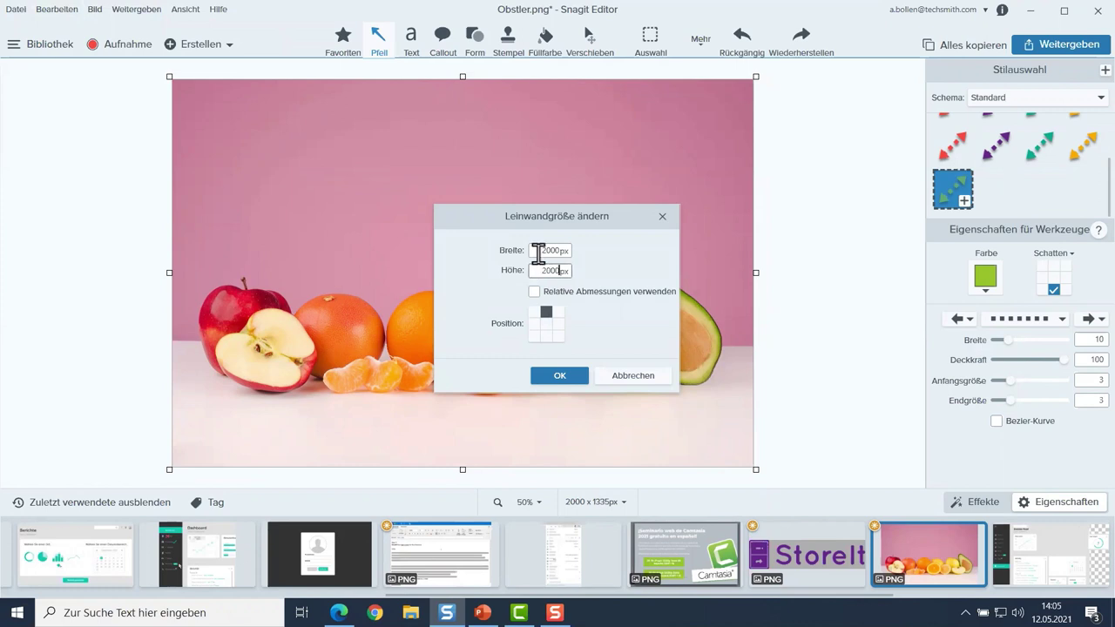
pyautogui.click(539, 251)
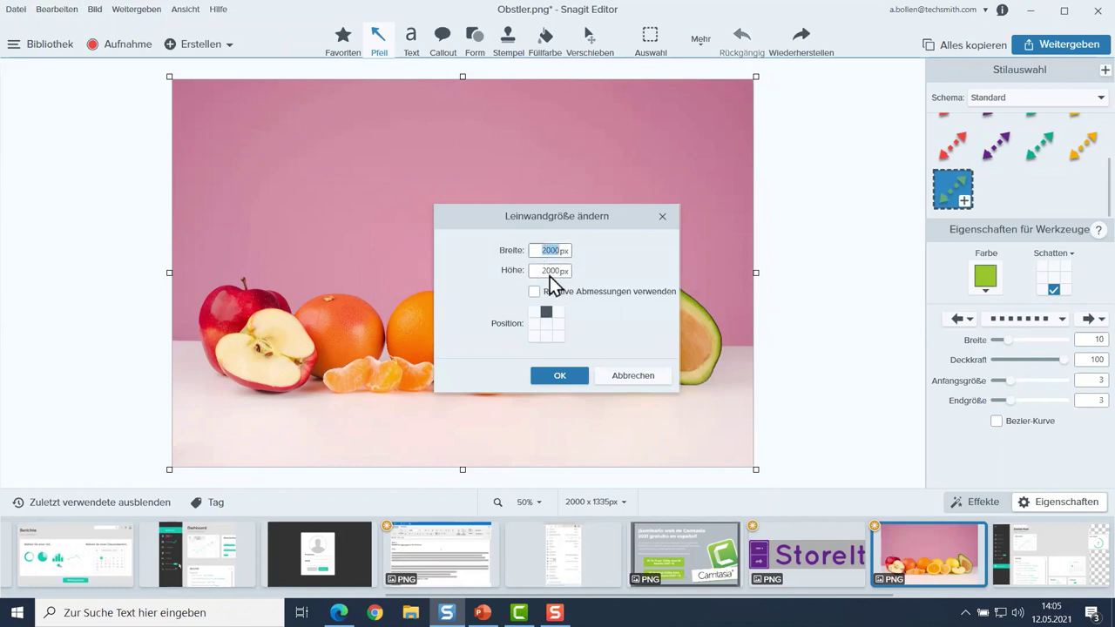
pyautogui.click(546, 337)
pyautogui.click(569, 378)
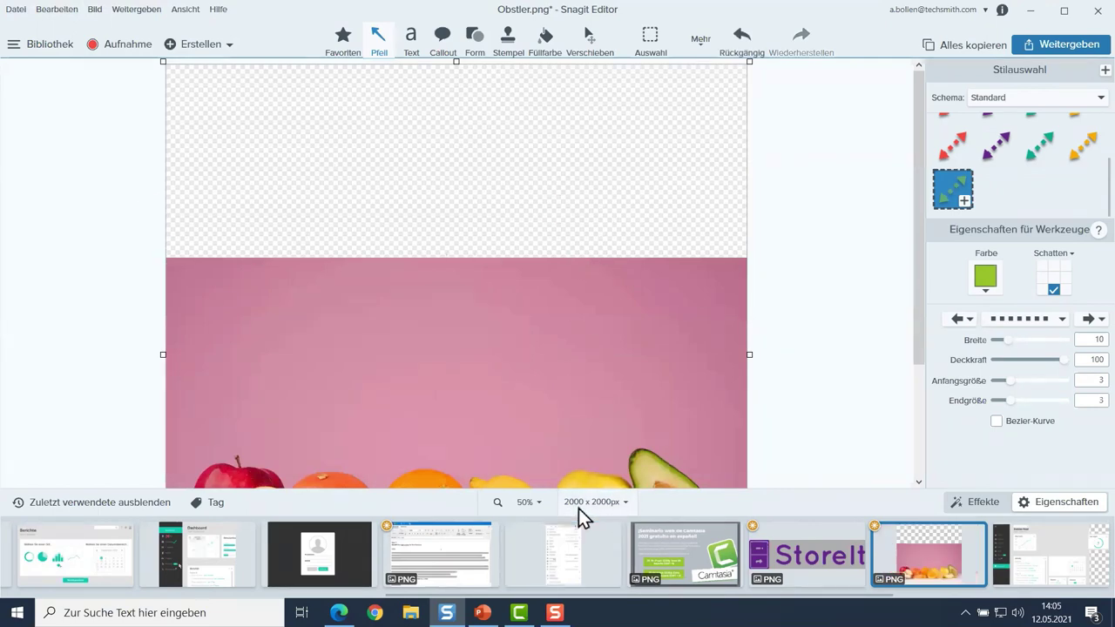
# - Fill the transparent area above the fruit photo with the pink sampled from its background
pyautogui.click(546, 39)
pyautogui.click(988, 279)
pyautogui.click(510, 353)
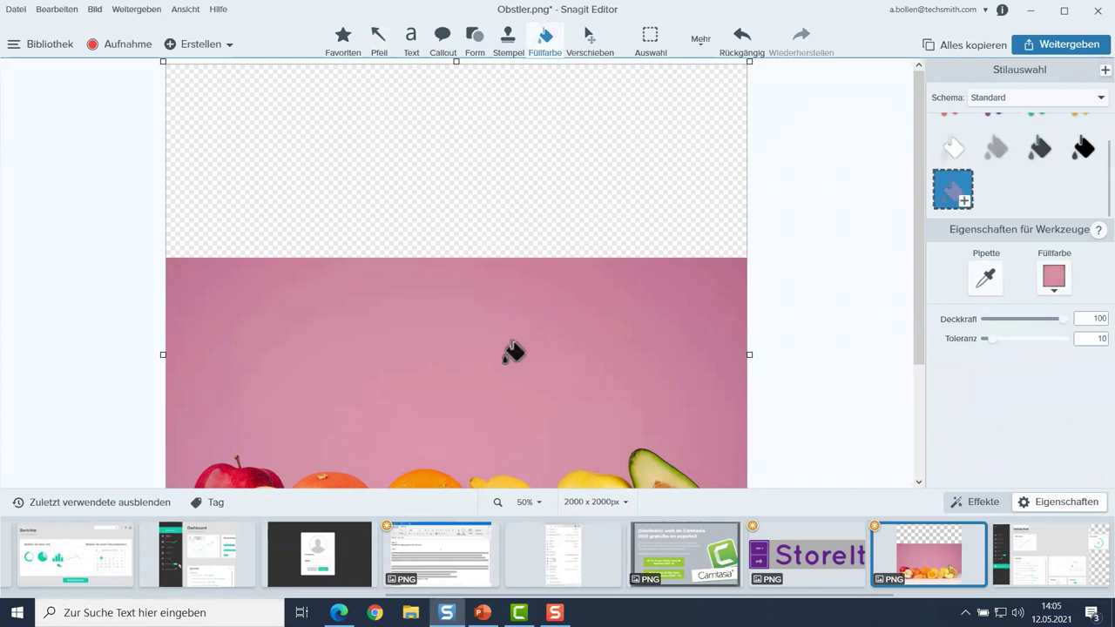
pyautogui.click(494, 171)
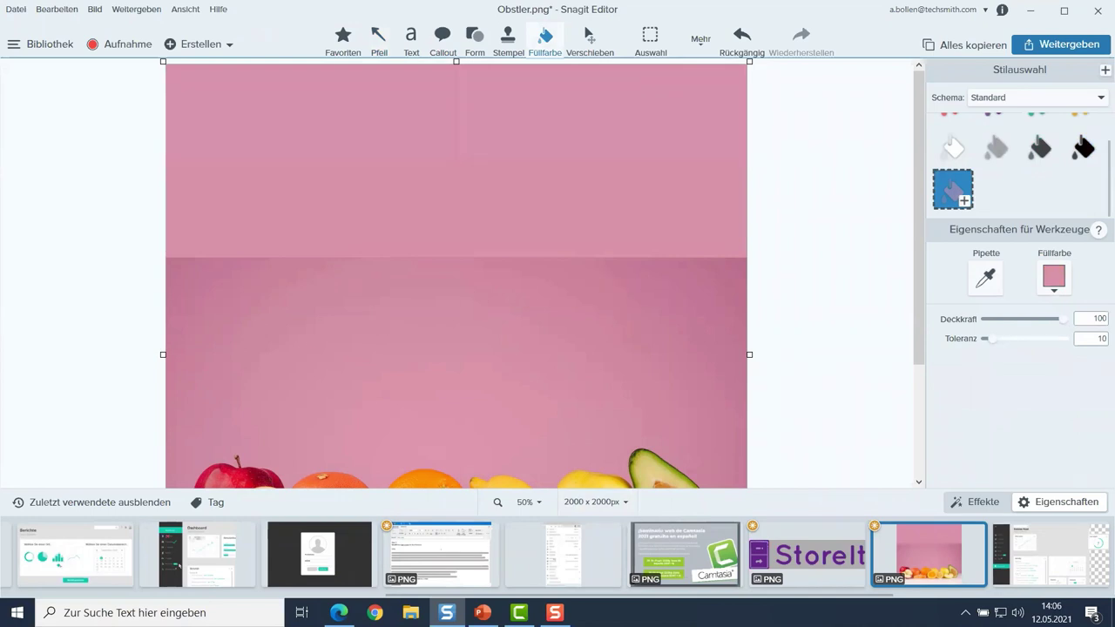
# - Open IT-Email.png and magnify the Tabelle icon with the Vergrößern tool's black circle style at 200%
pyautogui.click(449, 562)
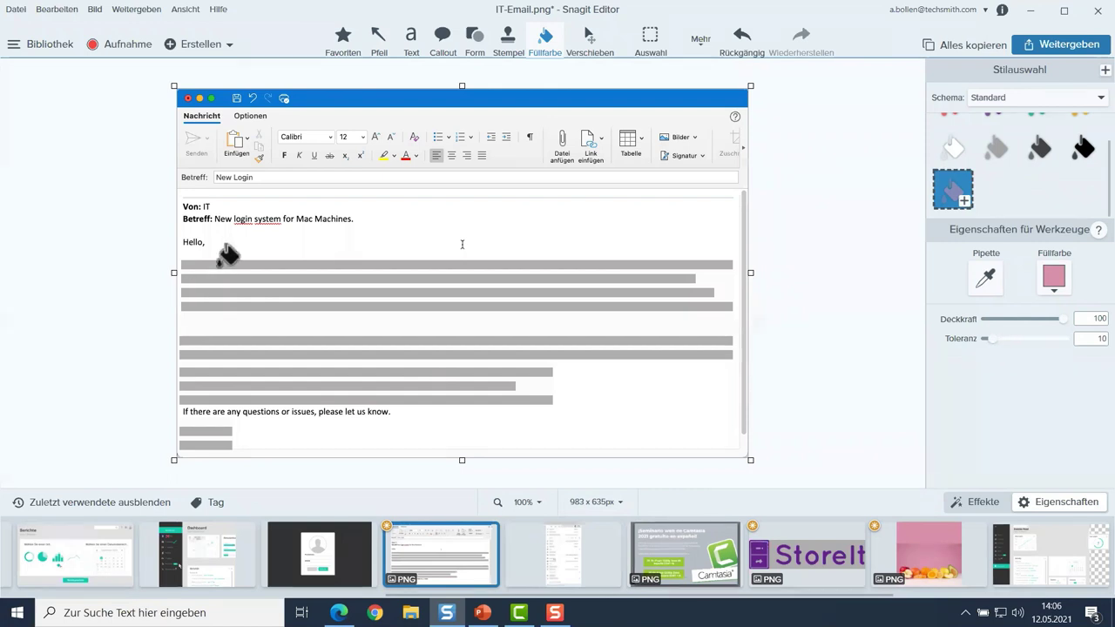
pyautogui.click(510, 41)
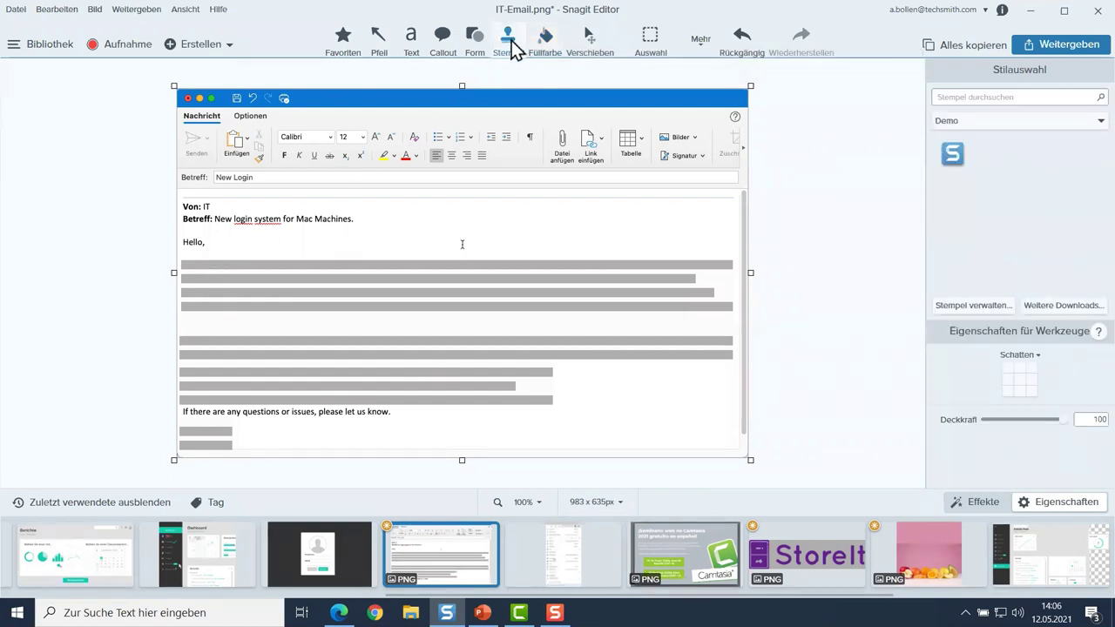
pyautogui.click(702, 42)
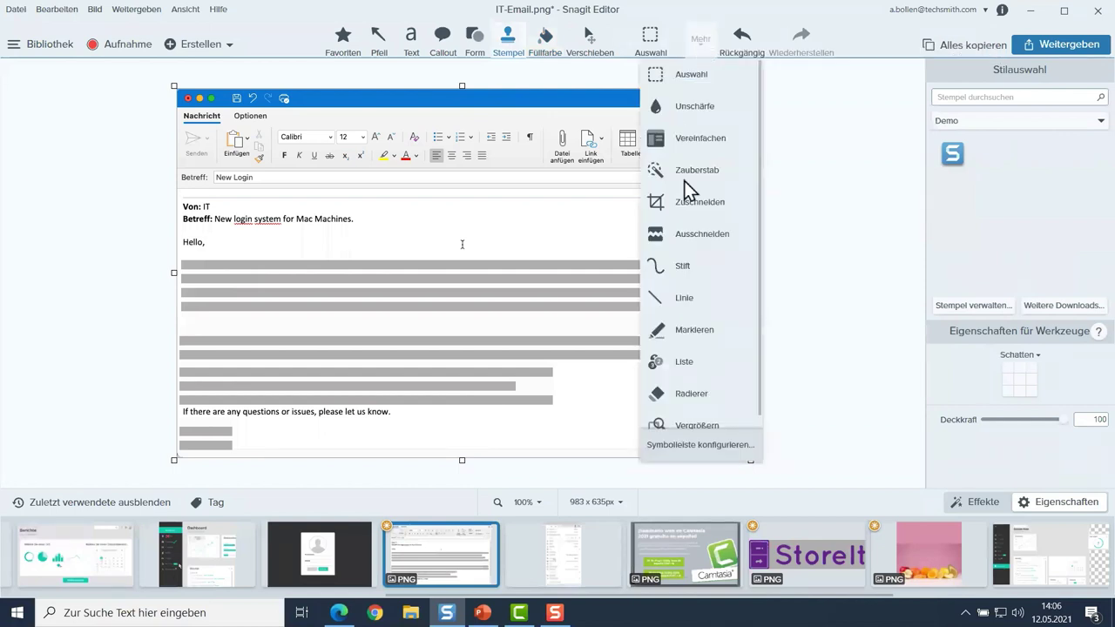
pyautogui.scroll(-1, 757, 280)
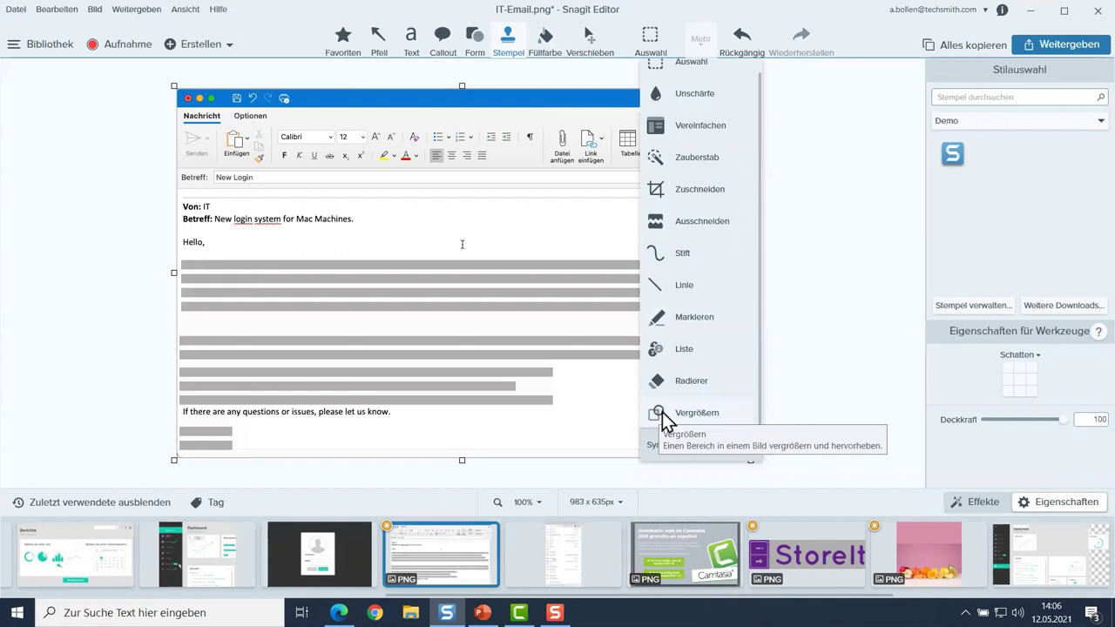
pyautogui.click(688, 413)
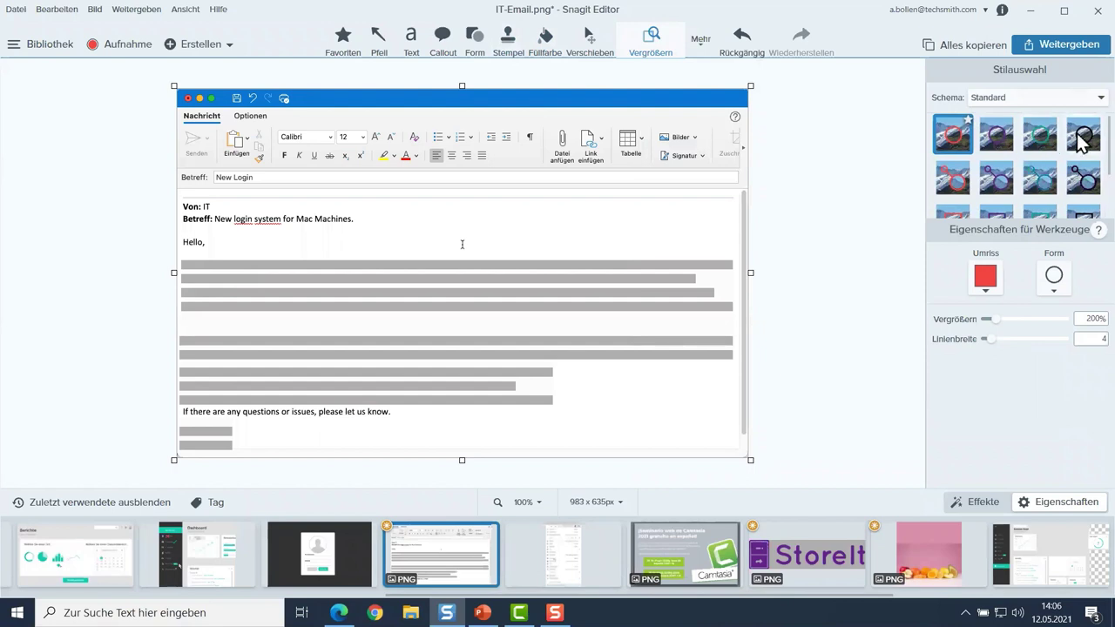
pyautogui.click(1083, 138)
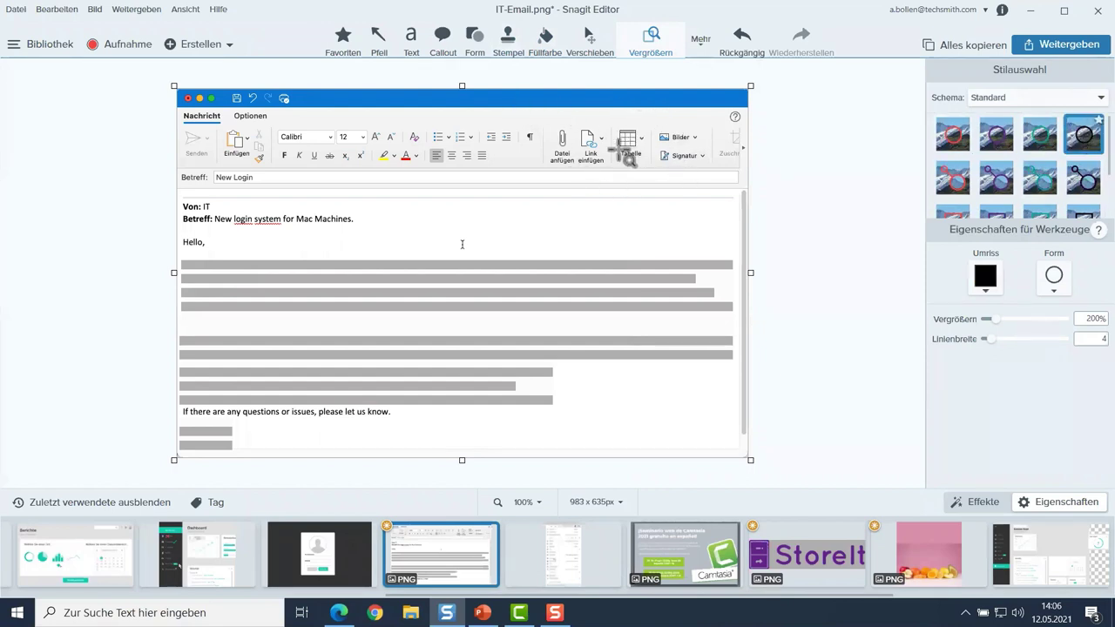
pyautogui.moveTo(596, 112); pyautogui.dragTo(664, 179)
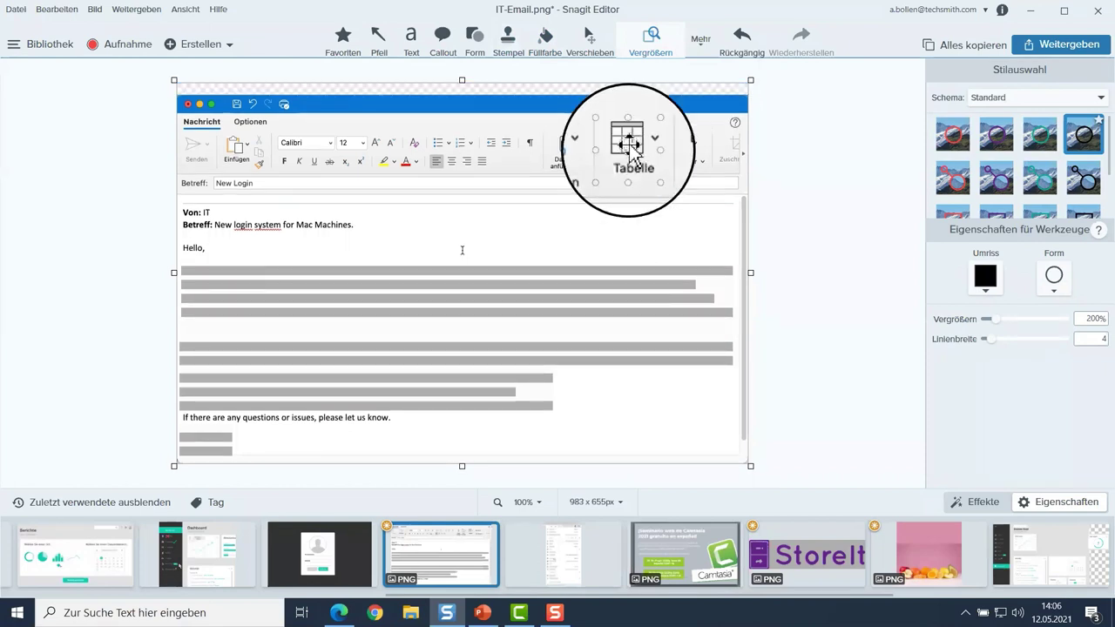
# - Magnify the Tabelle icon with the black connected-circle style, move the enlarged view above the email window and shrink the source circle around the icon
pyautogui.moveTo(623, 145); pyautogui.dragTo(643, 185)
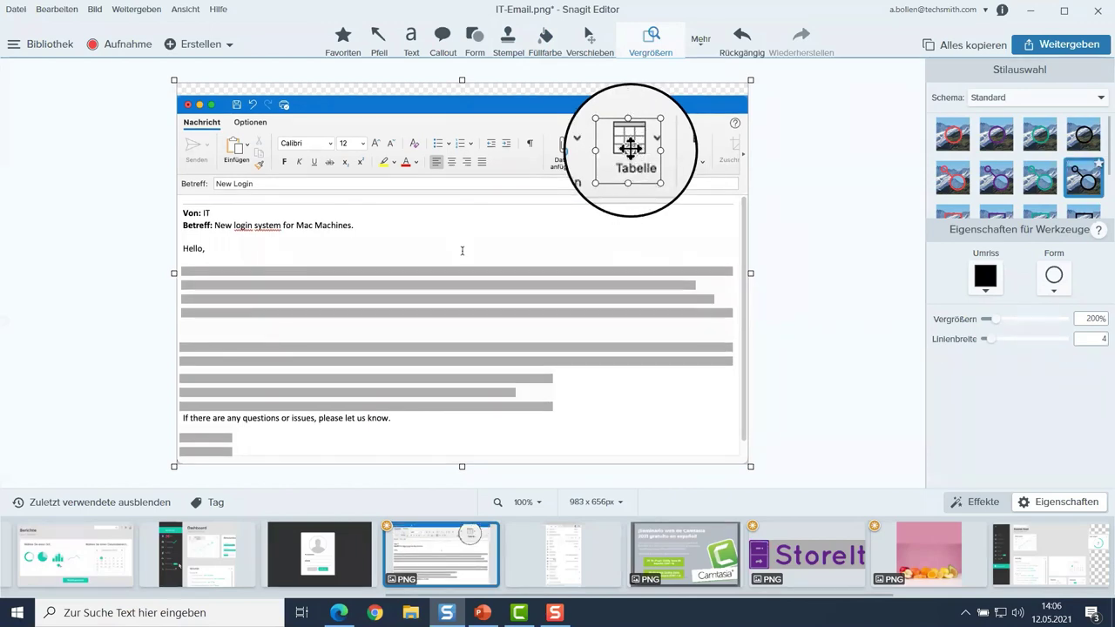
pyautogui.moveTo(631, 149); pyautogui.dragTo(740, 75)
pyautogui.moveTo(686, 148); pyautogui.dragTo(642, 144)
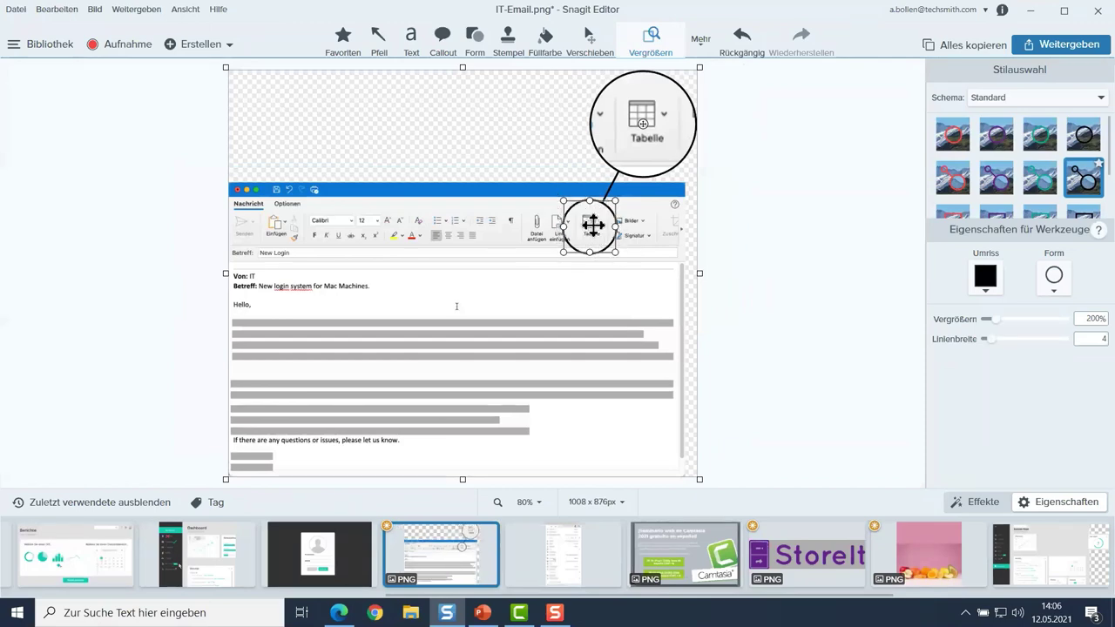
pyautogui.moveTo(614, 250); pyautogui.dragTo(605, 239)
pyautogui.moveTo(562, 193); pyautogui.dragTo(576, 238)
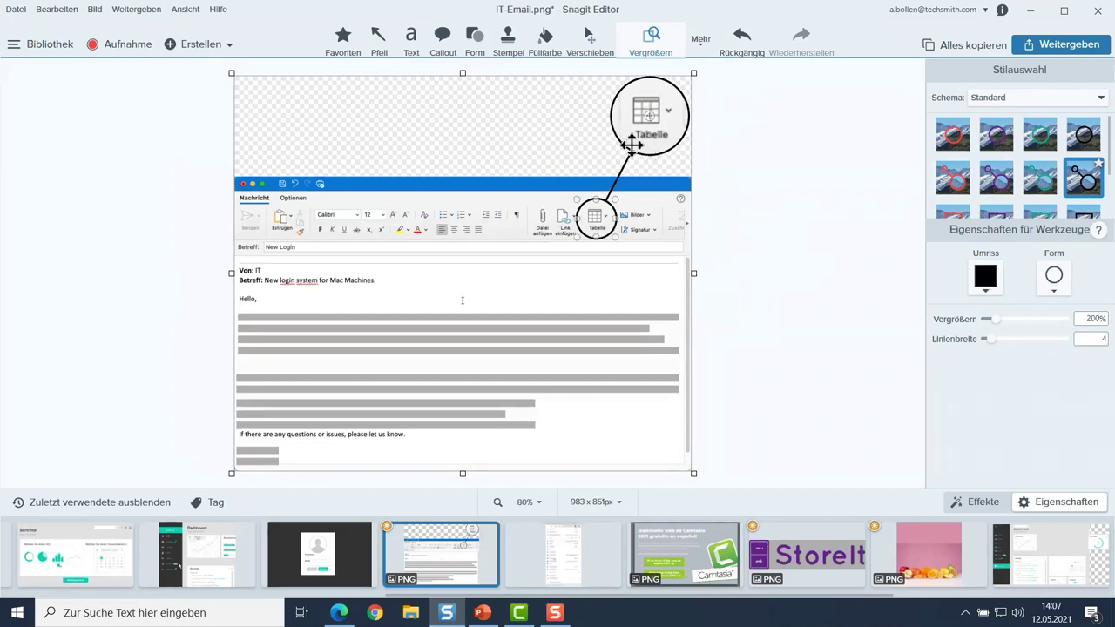
# - Increase the line width of the Tabelle icon's connected magnifier circles to 7
pyautogui.moveTo(977, 340); pyautogui.dragTo(996, 338)
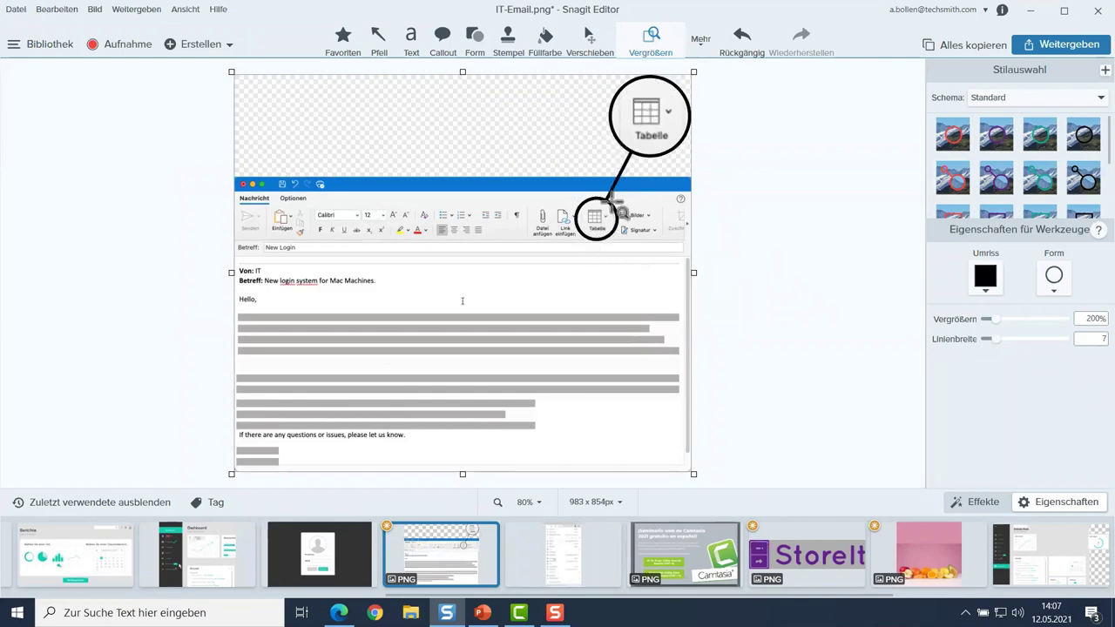
pyautogui.rightClick(632, 164)
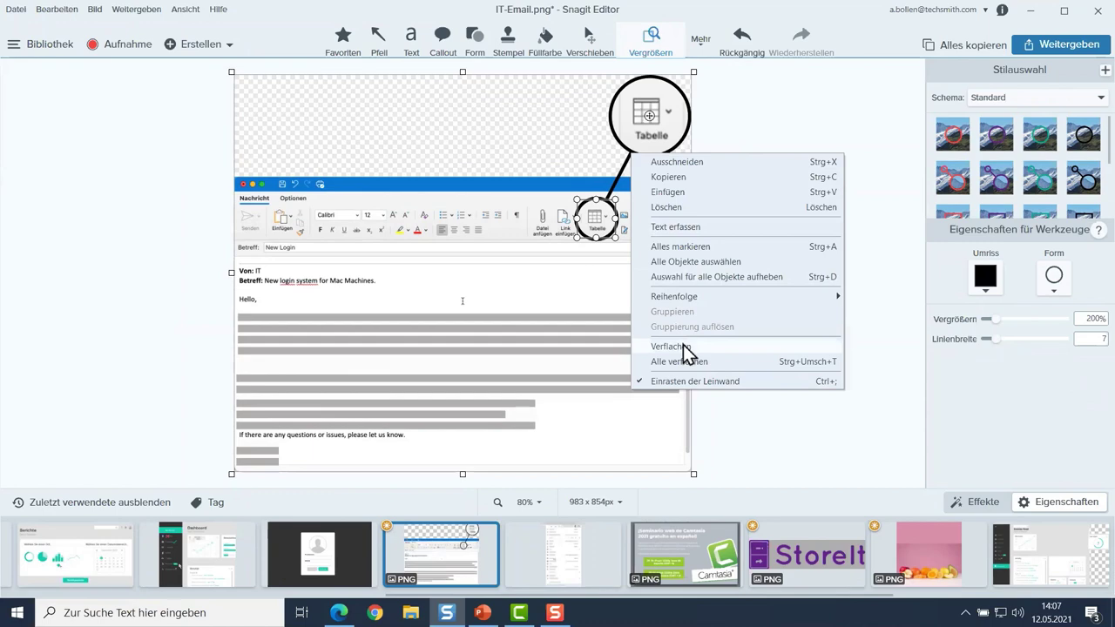
pyautogui.click(539, 104)
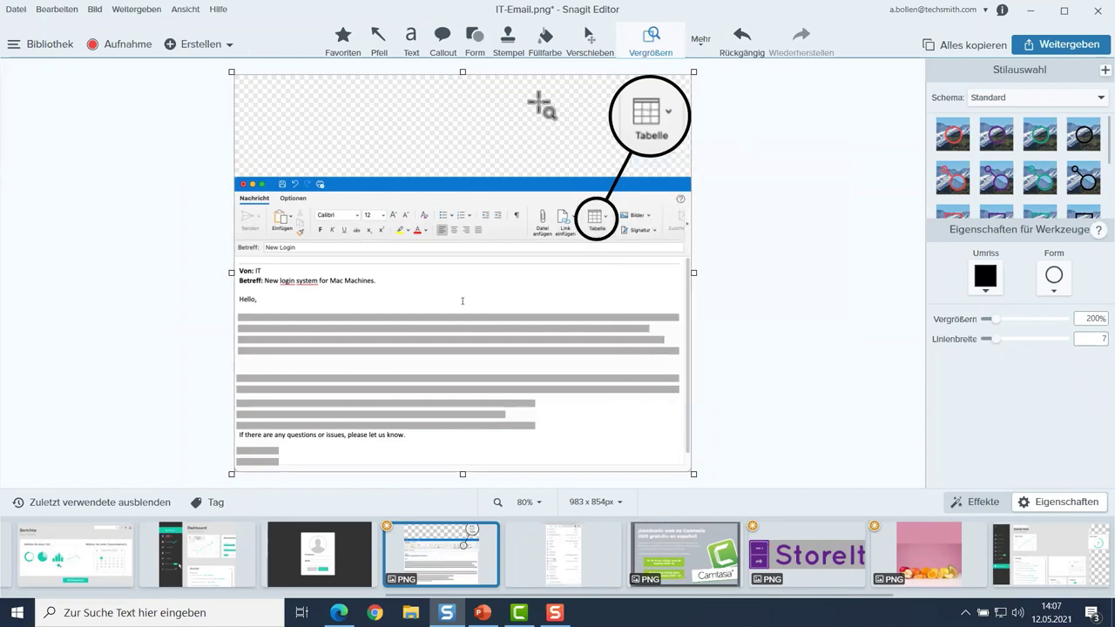
# - Search the stamps for "lup" and place the plain grey magnifying-glass stamp in the transparent area above the email window
pyautogui.click(508, 42)
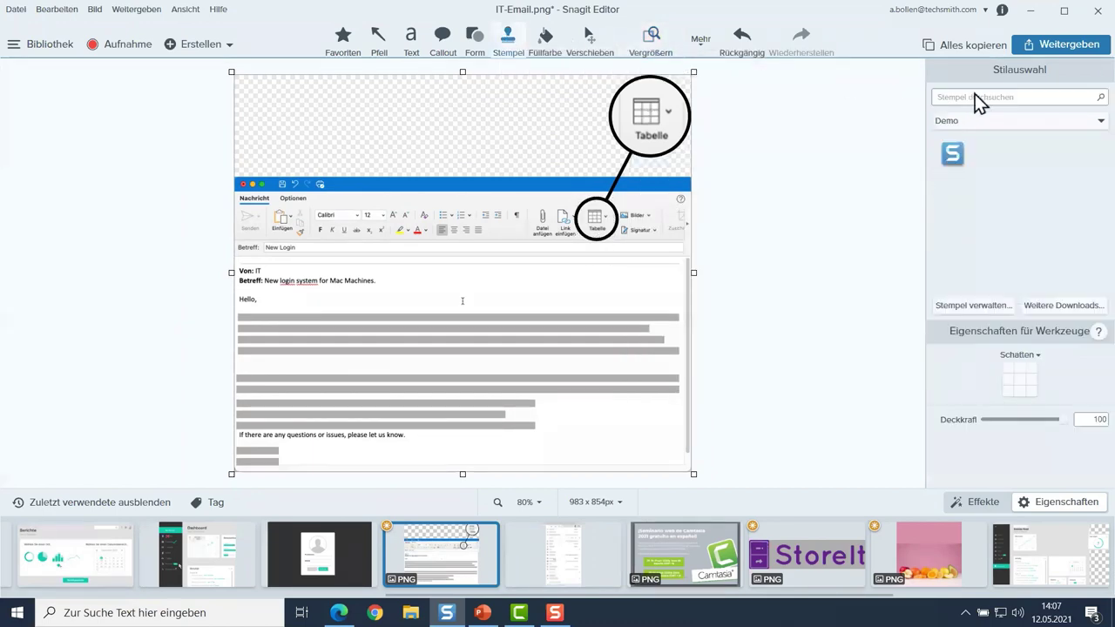
pyautogui.click(1078, 120)
pyautogui.click(1028, 102)
pyautogui.click(1011, 92)
pyautogui.write('lup')
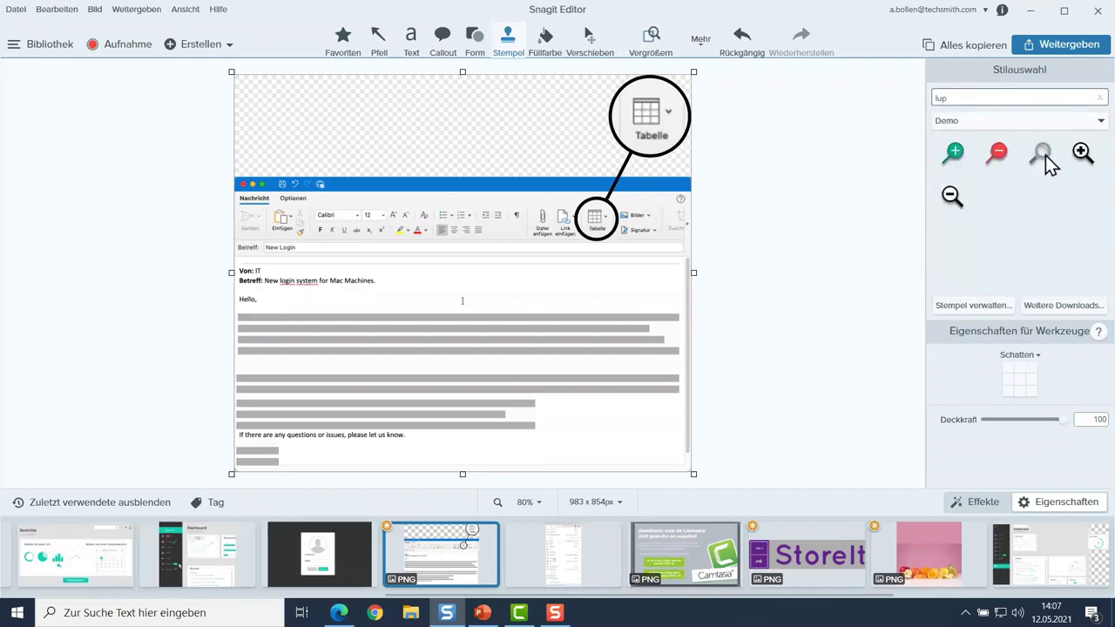
pyautogui.click(1043, 157)
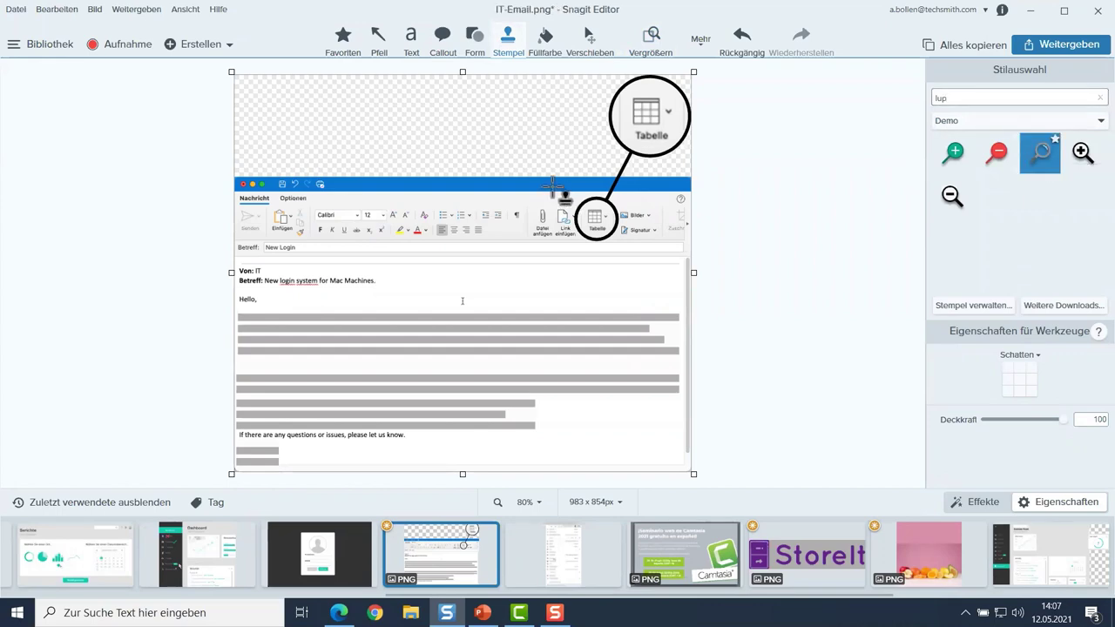
pyautogui.click(542, 152)
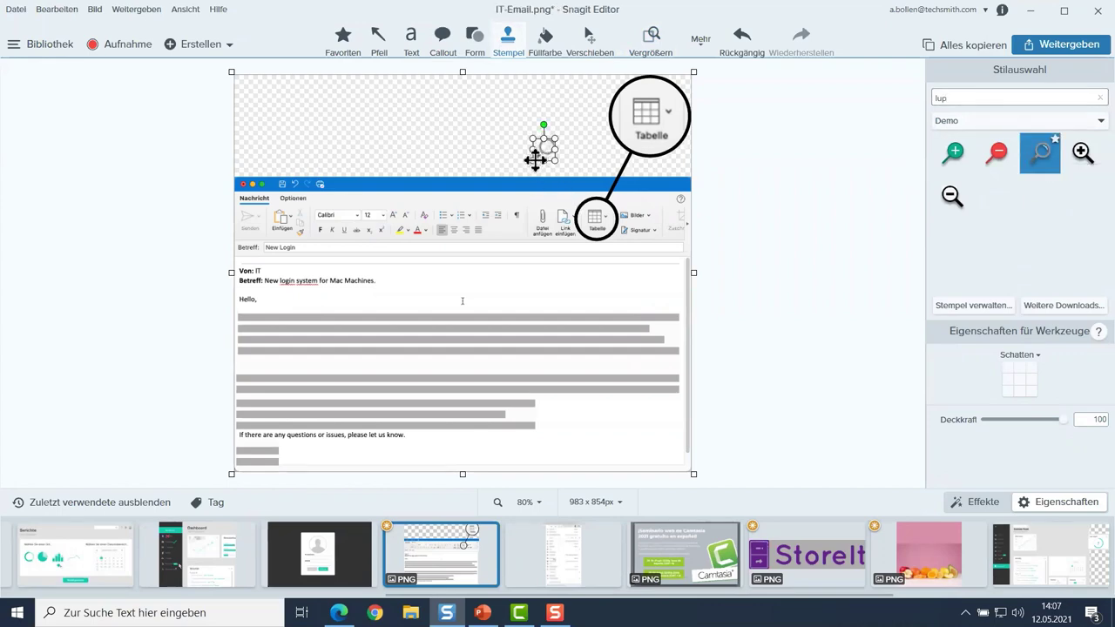
# - Scale and move the magnifying-glass stamp so its lens ring frames the enlarged Tabelle circle
pyautogui.moveTo(530, 163); pyautogui.dragTo(364, 328)
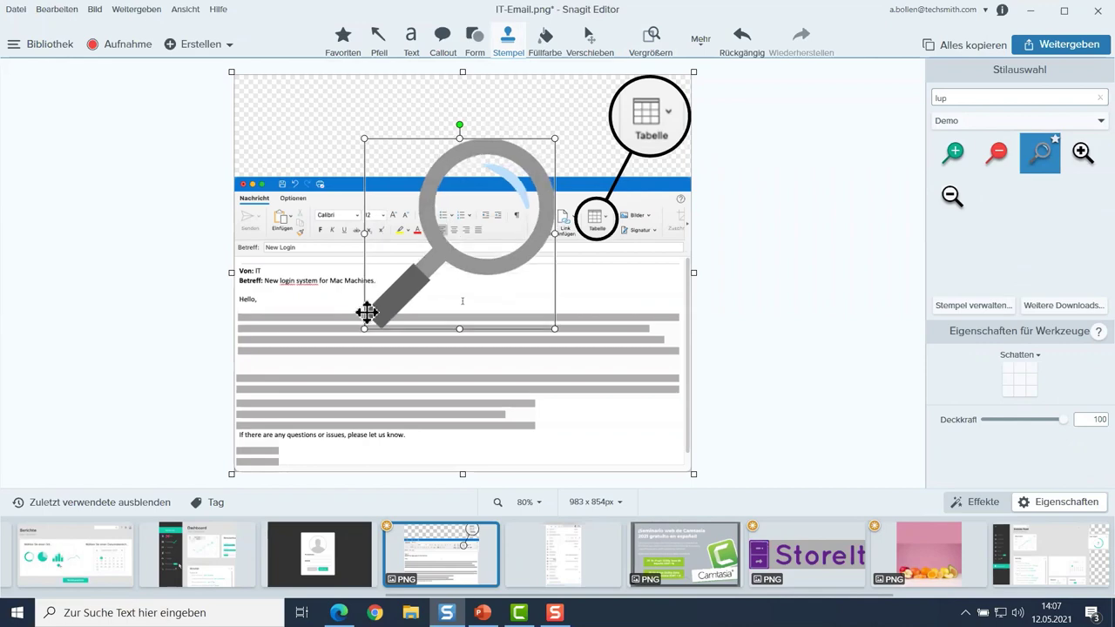
pyautogui.moveTo(410, 288); pyautogui.dragTo(572, 193)
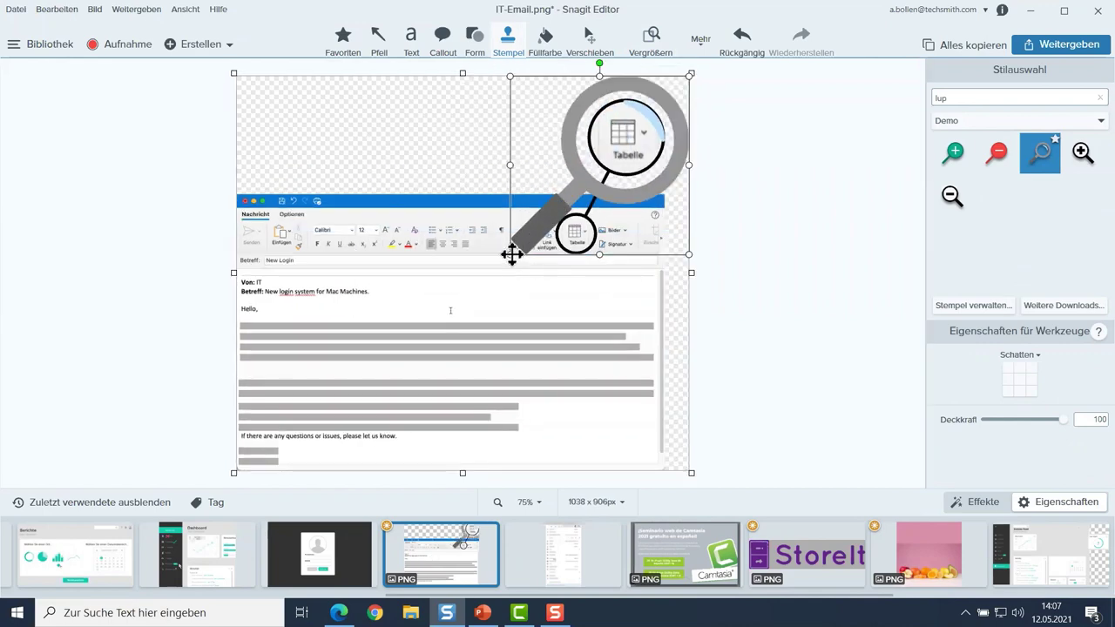
pyautogui.moveTo(513, 254); pyautogui.dragTo(541, 224)
pyautogui.moveTo(581, 186); pyautogui.dragTo(542, 220)
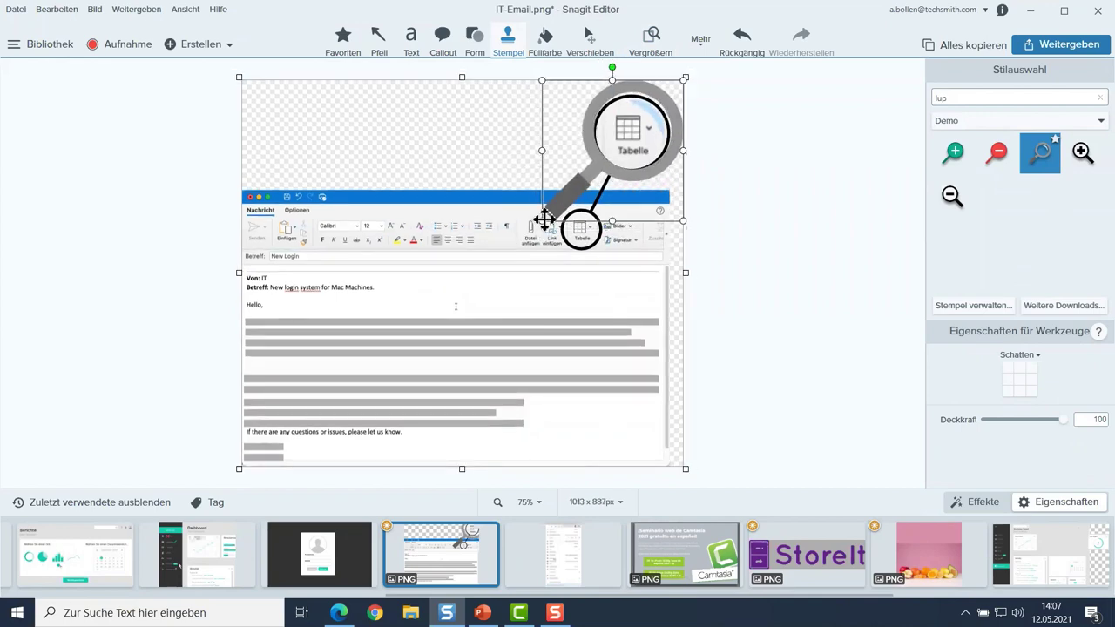
pyautogui.moveTo(610, 169); pyautogui.dragTo(613, 176)
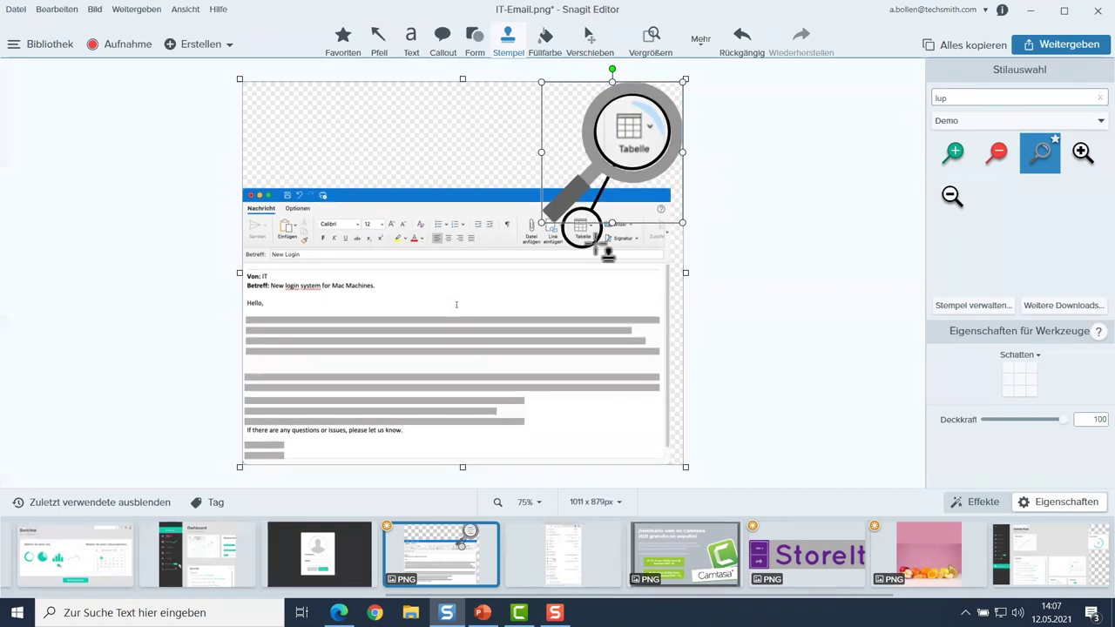
pyautogui.click(713, 45)
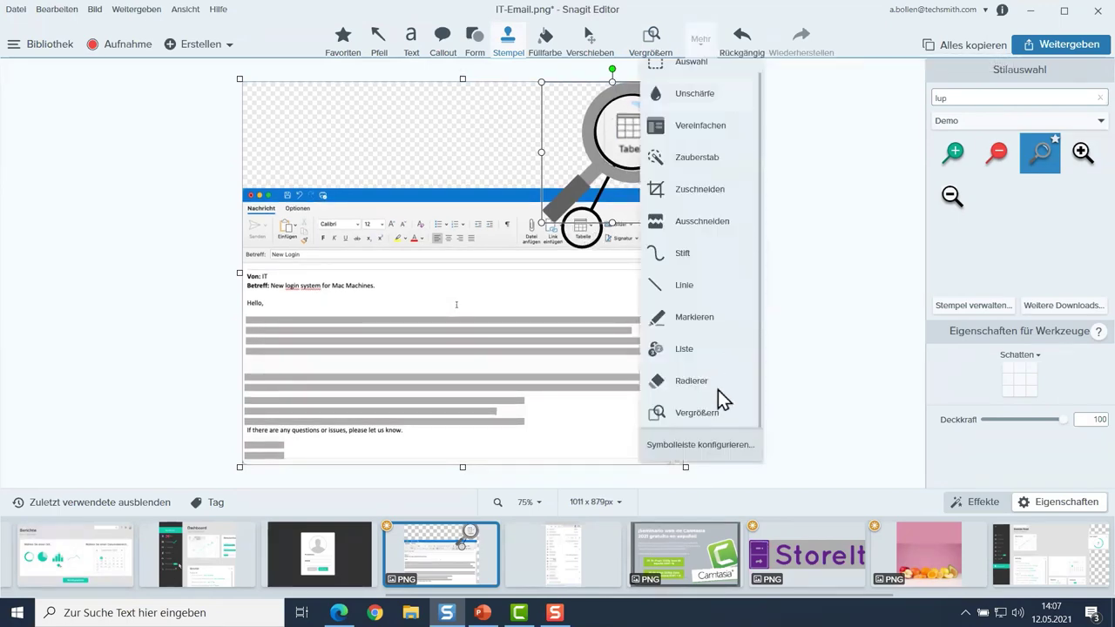
pyautogui.click(651, 39)
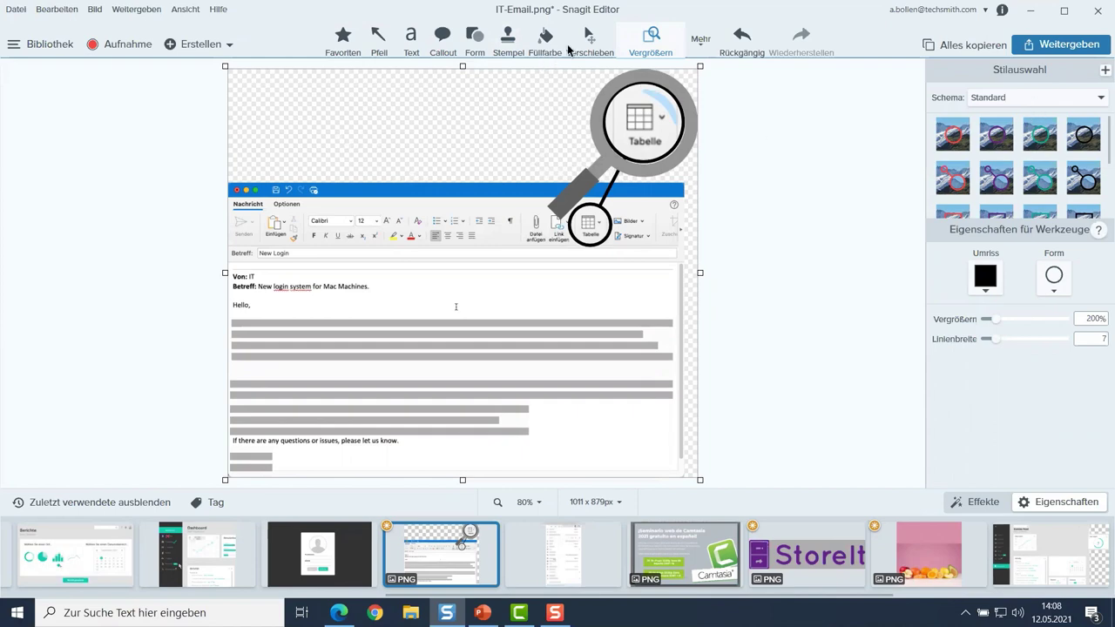
pyautogui.click(513, 47)
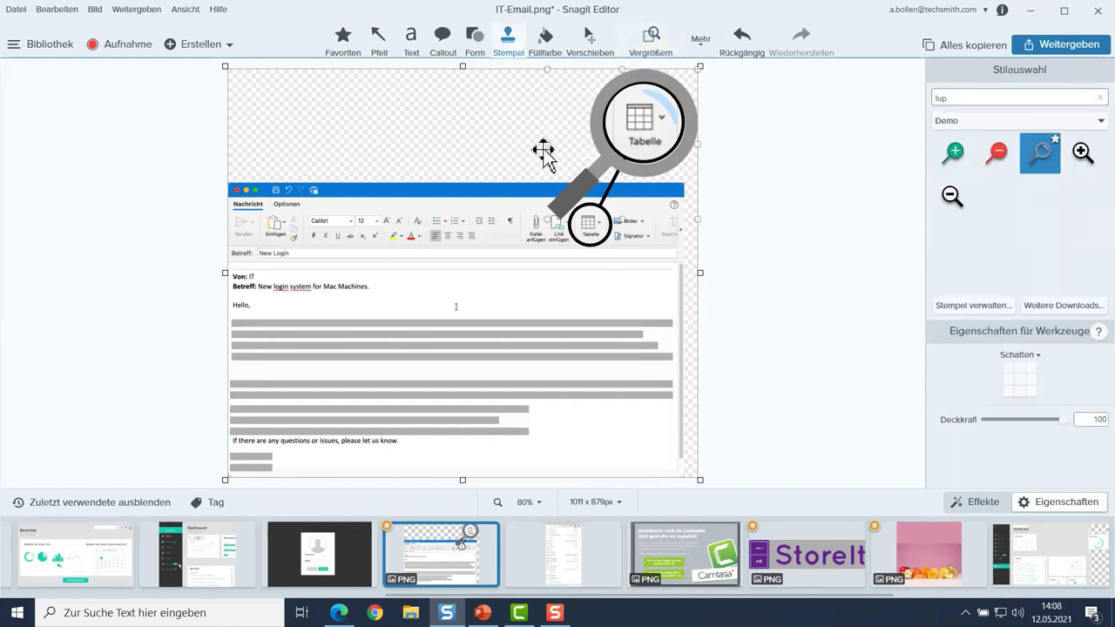
# - Create a new 500 × 500 px image with a transparent canvas
pyautogui.click(16, 10)
pyautogui.click(113, 26)
pyautogui.click(16, 10)
pyautogui.moveTo(114, 27)
pyautogui.click(287, 29)
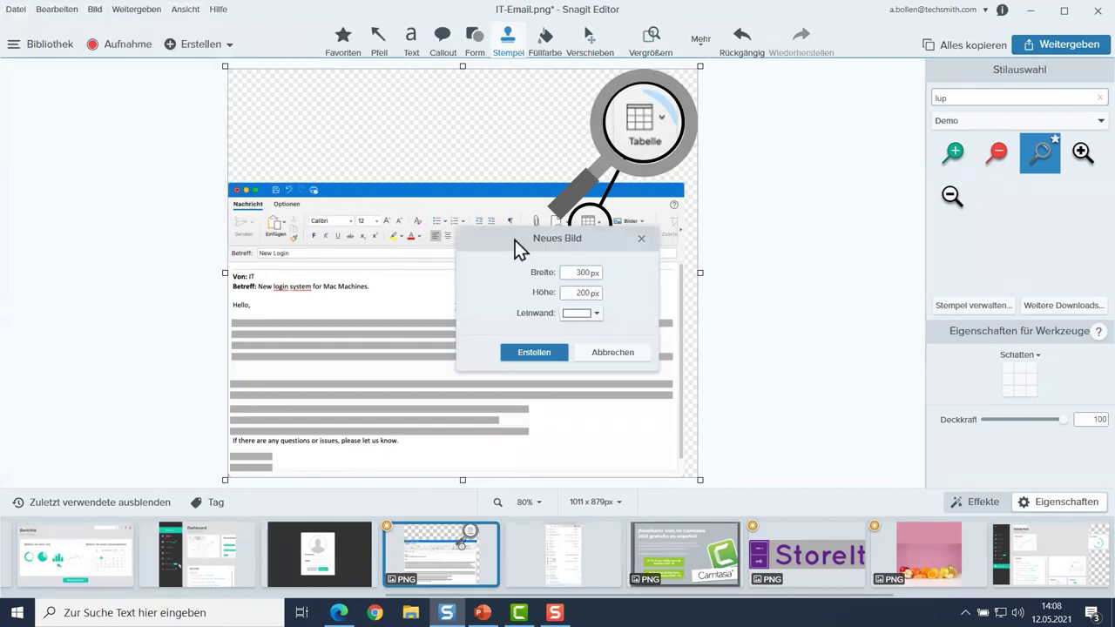
pyautogui.doubleClick(580, 272)
pyautogui.write('500')
pyautogui.press('Tab')
pyautogui.write('50')
pyautogui.click(592, 314)
pyautogui.click(607, 356)
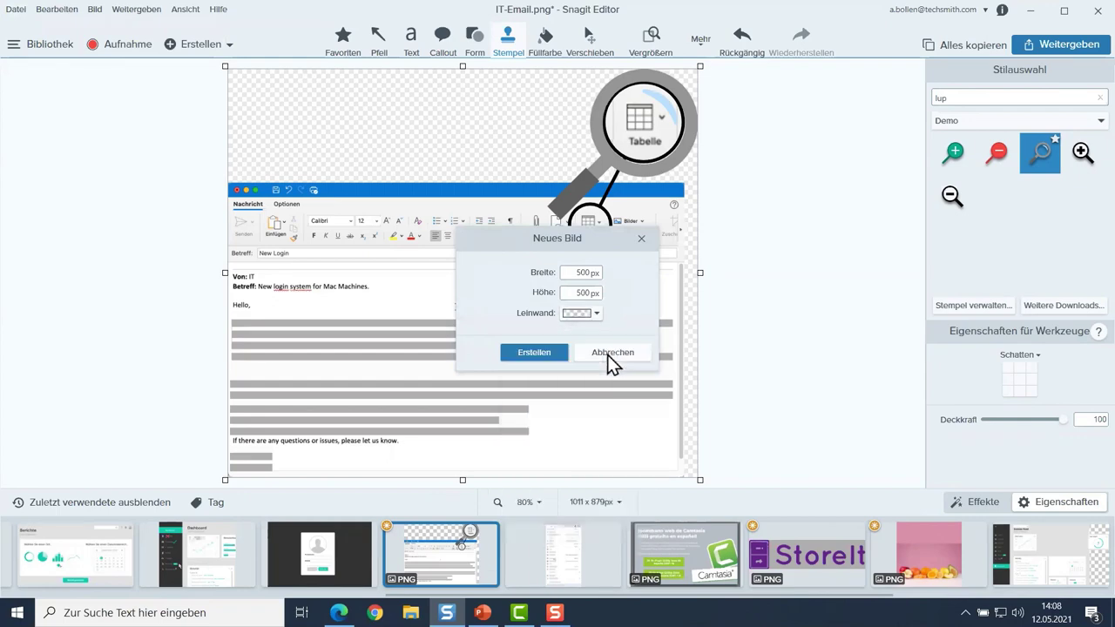
pyautogui.click(529, 353)
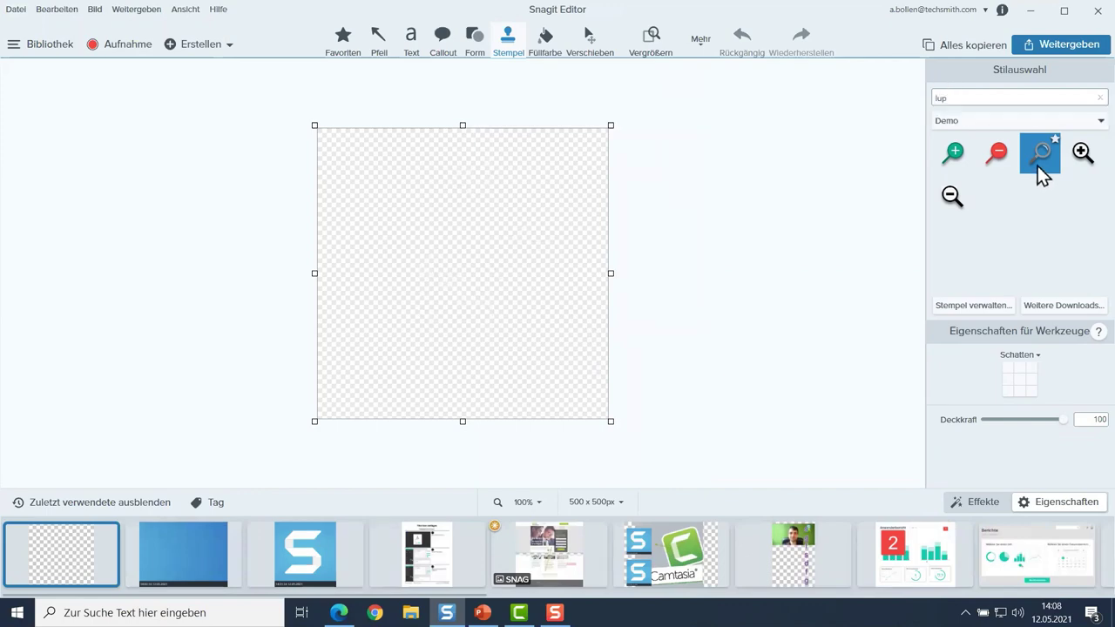
# - Place the grey magnifying-glass stamp on the new image, enlarge it to nearly fill the canvas and centre it
pyautogui.click(508, 191)
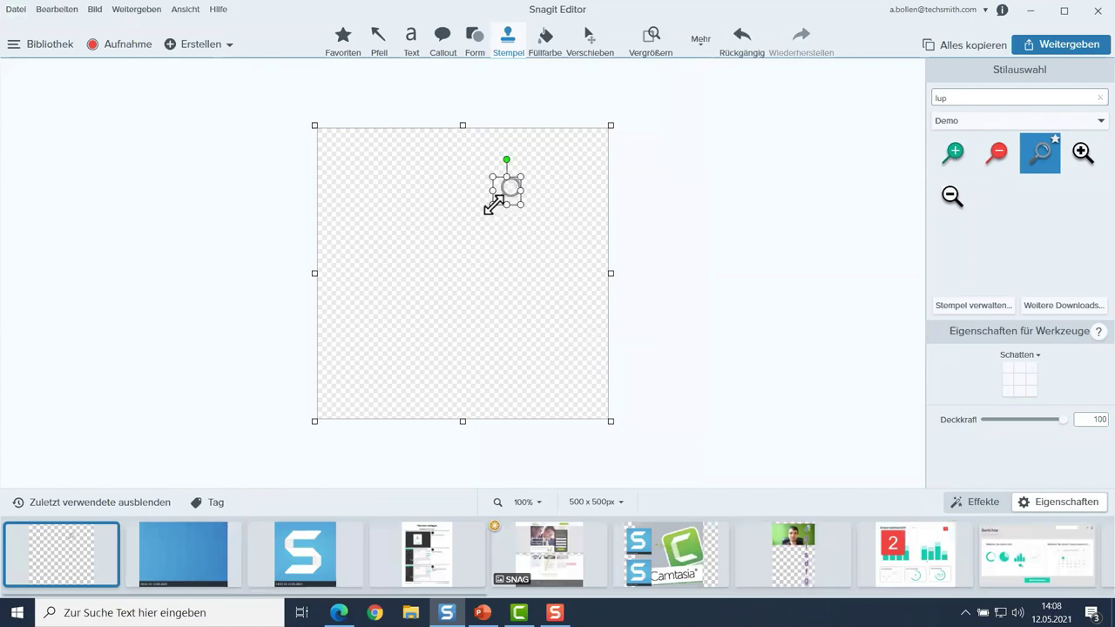
pyautogui.moveTo(493, 205); pyautogui.dragTo(386, 375)
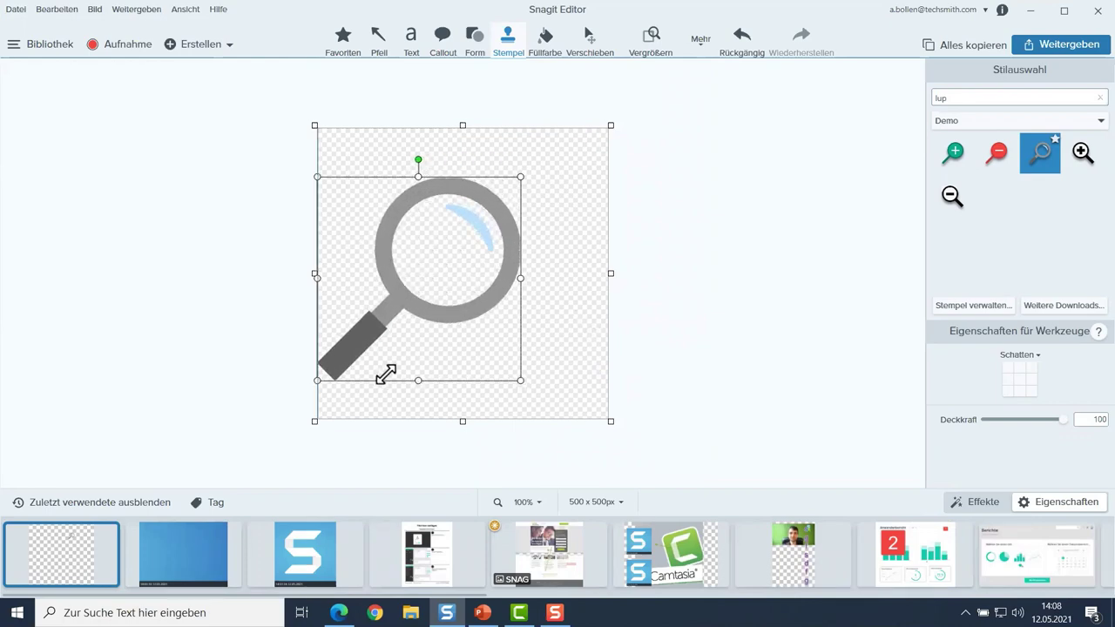
pyautogui.moveTo(520, 174); pyautogui.dragTo(559, 150)
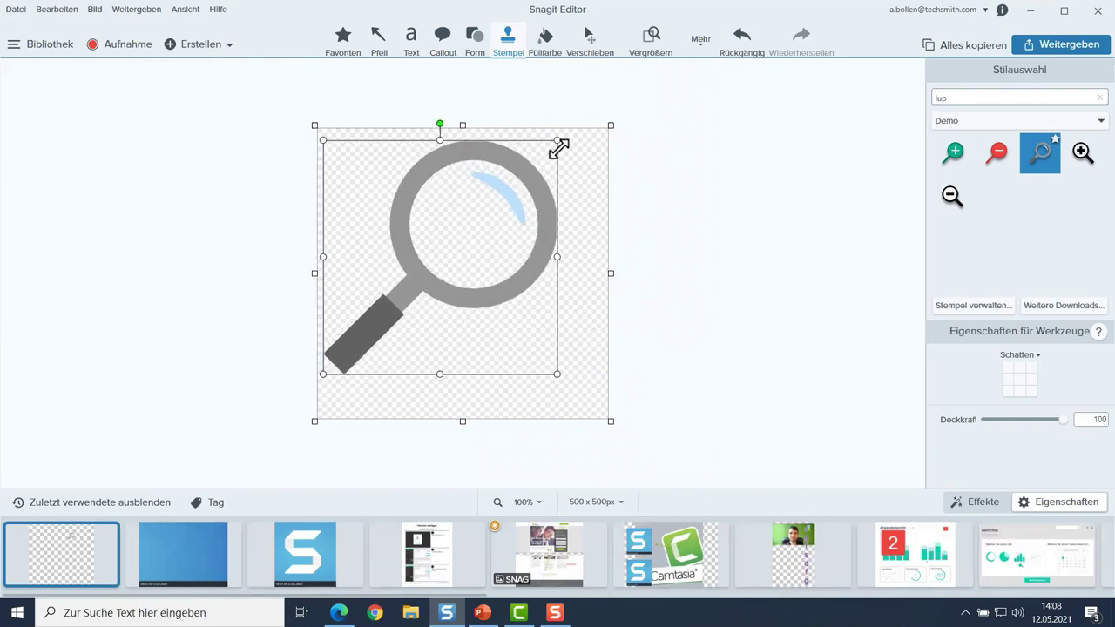
pyautogui.moveTo(463, 219); pyautogui.dragTo(508, 219)
pyautogui.moveTo(361, 376); pyautogui.dragTo(348, 393)
pyautogui.moveTo(459, 269); pyautogui.dragTo(457, 273)
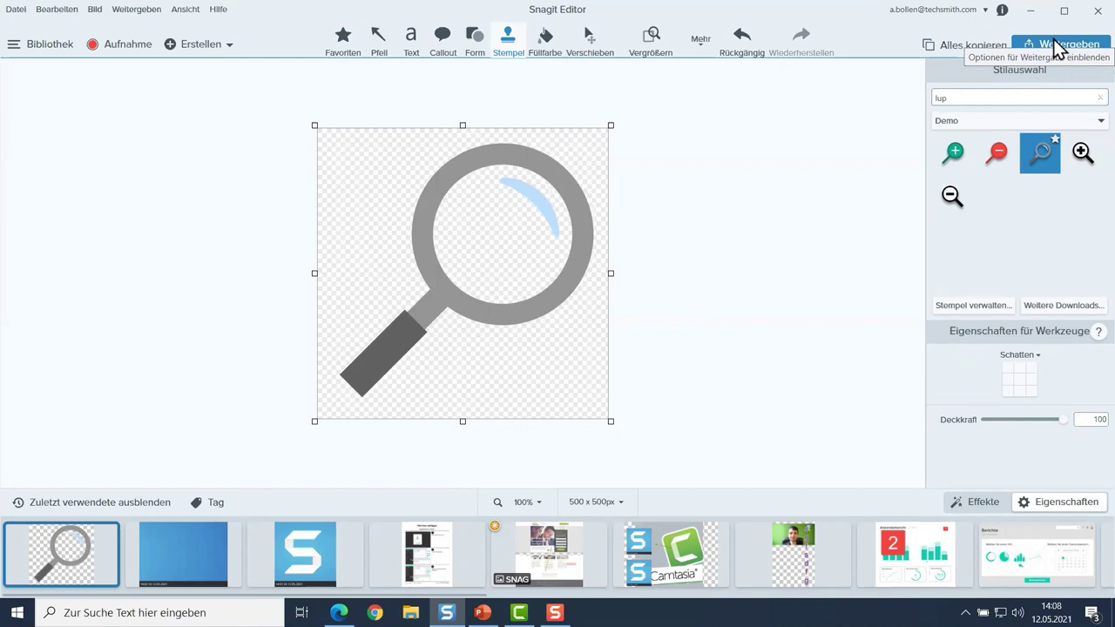
# - Share the magnifying-glass image to Camtasia and add Snag3.png to Spur 2 above the Snag2 clip
pyautogui.click(1057, 45)
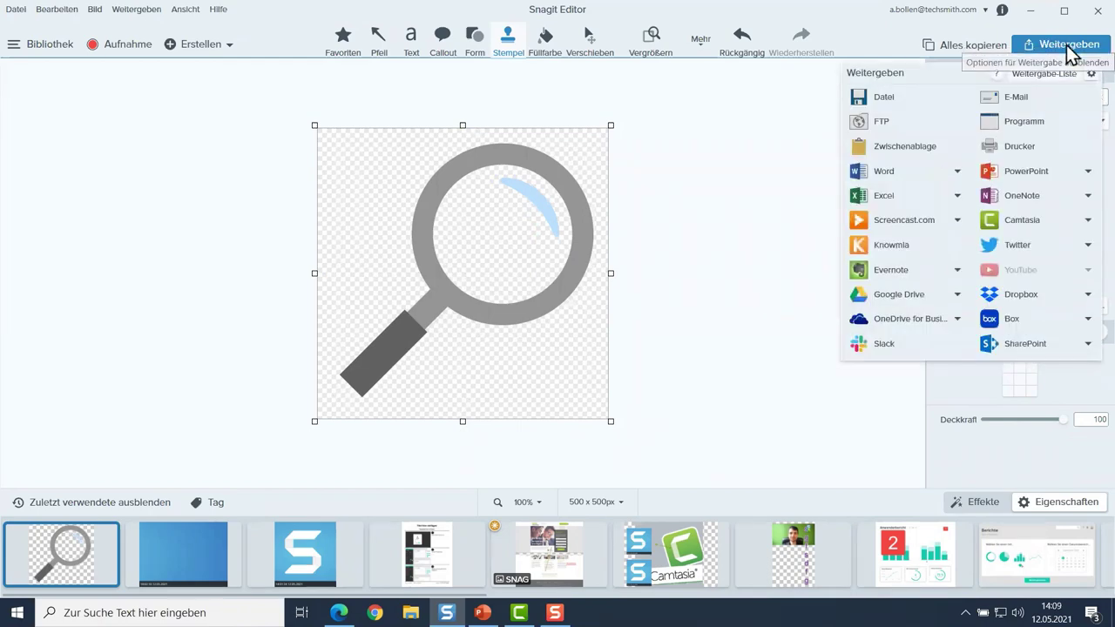
pyautogui.click(1021, 222)
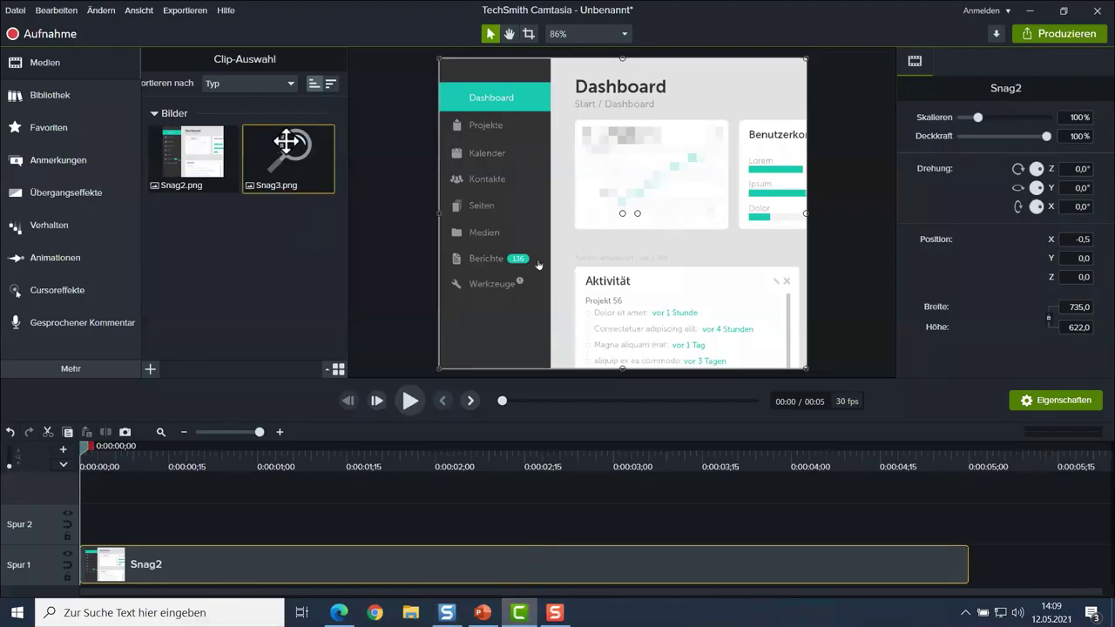
pyautogui.moveTo(290, 144); pyautogui.dragTo(364, 521)
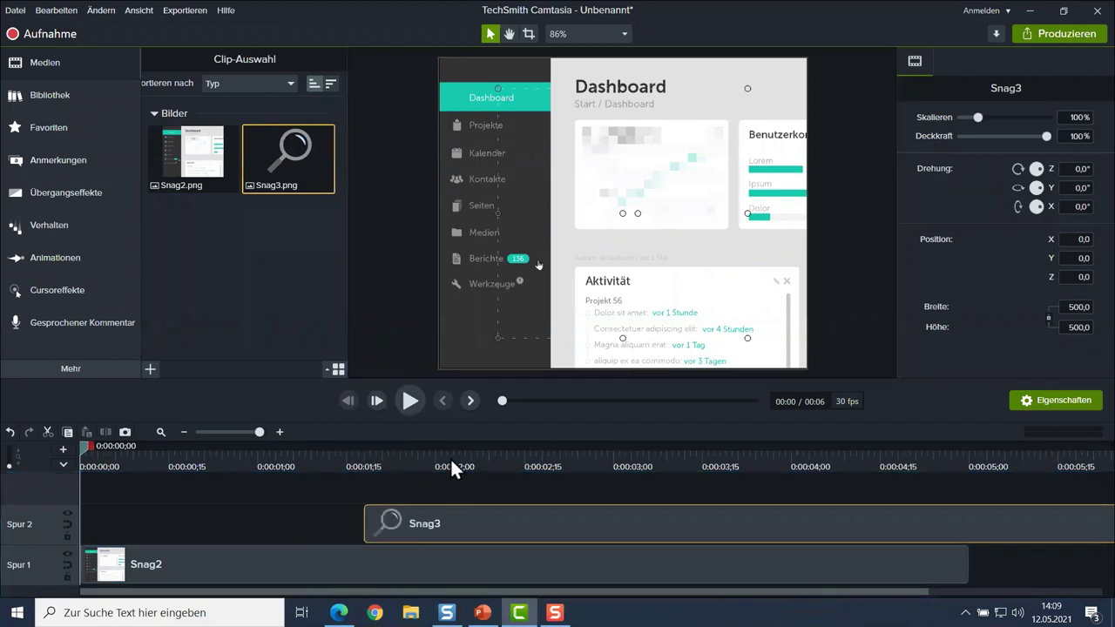
# - Shrink the magnifying-glass clip in the Camtasia preview and move it over the dashboard's dark side menu
pyautogui.click(451, 462)
pyautogui.moveTo(615, 224); pyautogui.dragTo(605, 230)
pyautogui.moveTo(488, 344); pyautogui.dragTo(577, 255)
pyautogui.moveTo(616, 207); pyautogui.dragTo(484, 300)
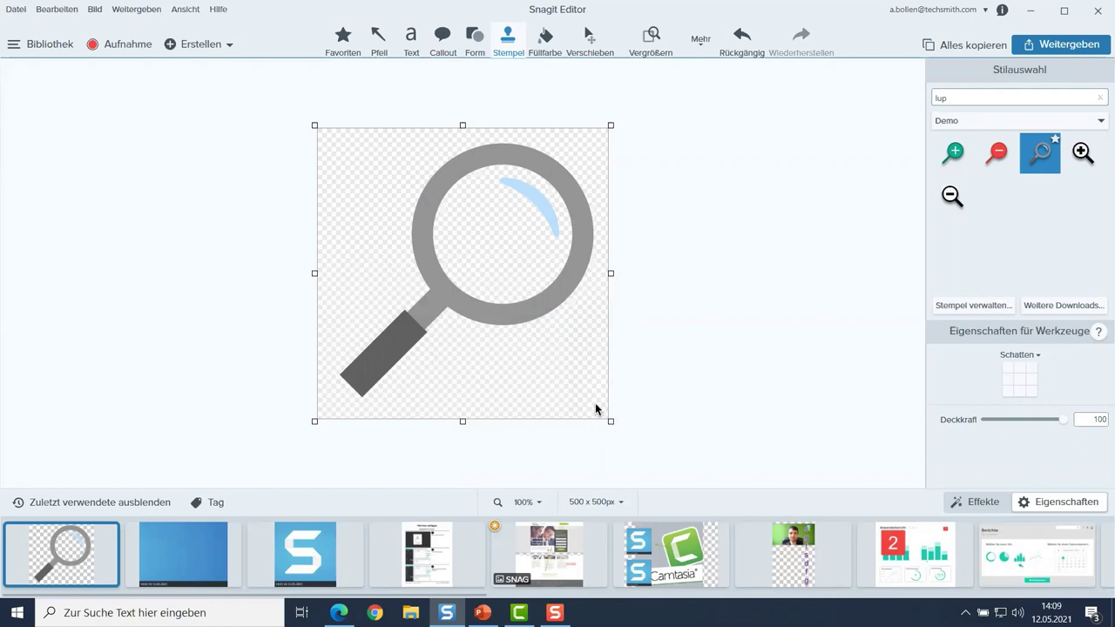
pyautogui.click(702, 41)
pyautogui.click(697, 188)
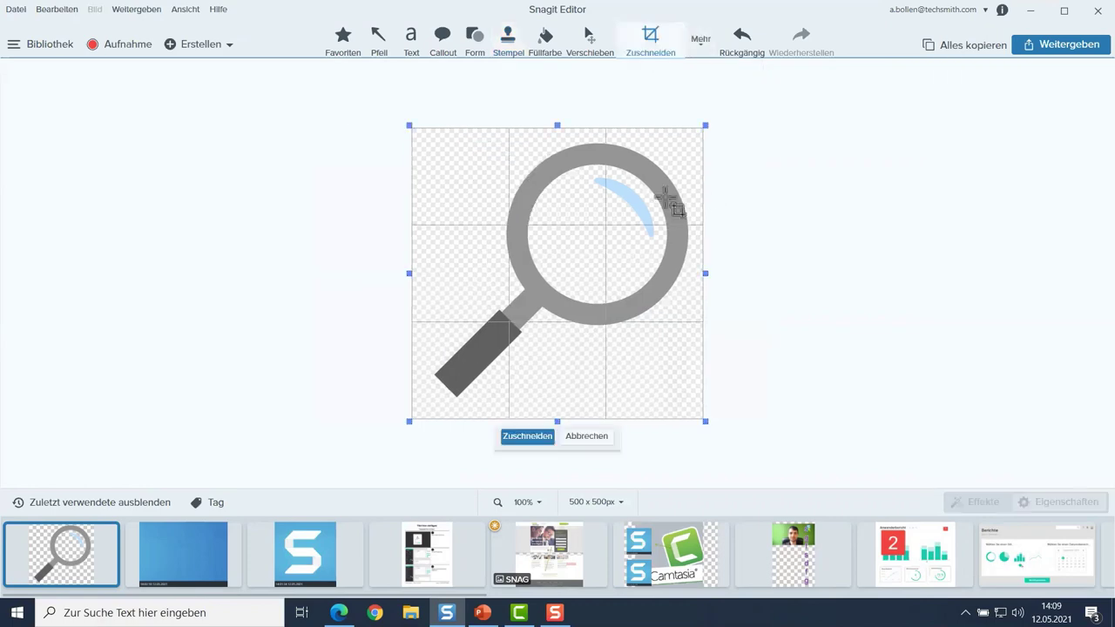
pyautogui.moveTo(704, 271); pyautogui.dragTo(779, 339)
pyautogui.moveTo(742, 420); pyautogui.dragTo(711, 350)
pyautogui.press('super')
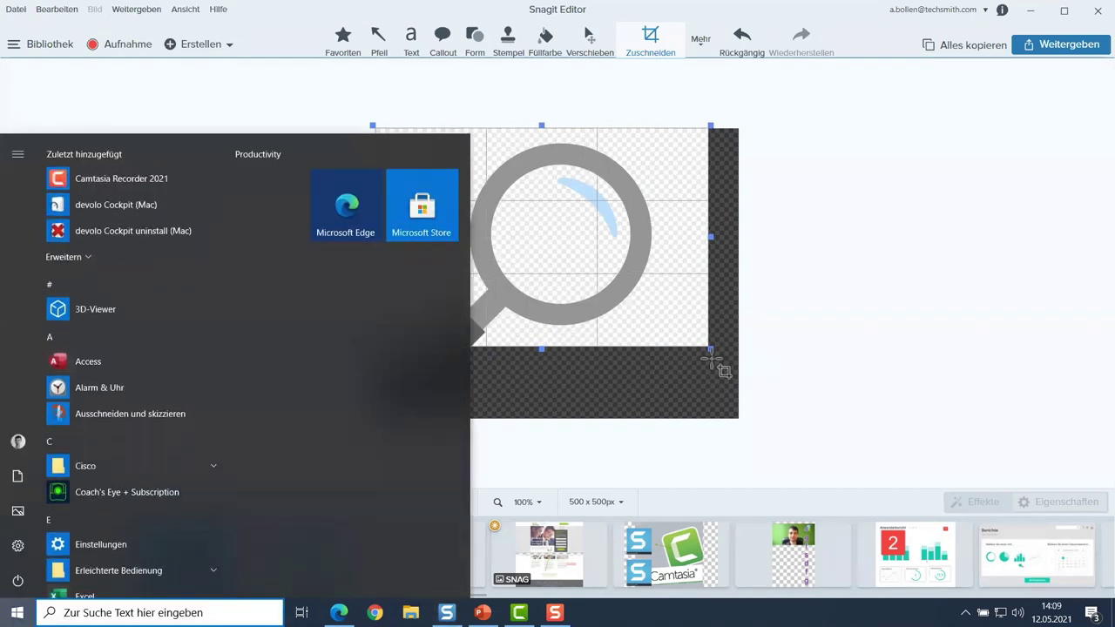
pyautogui.press('super')
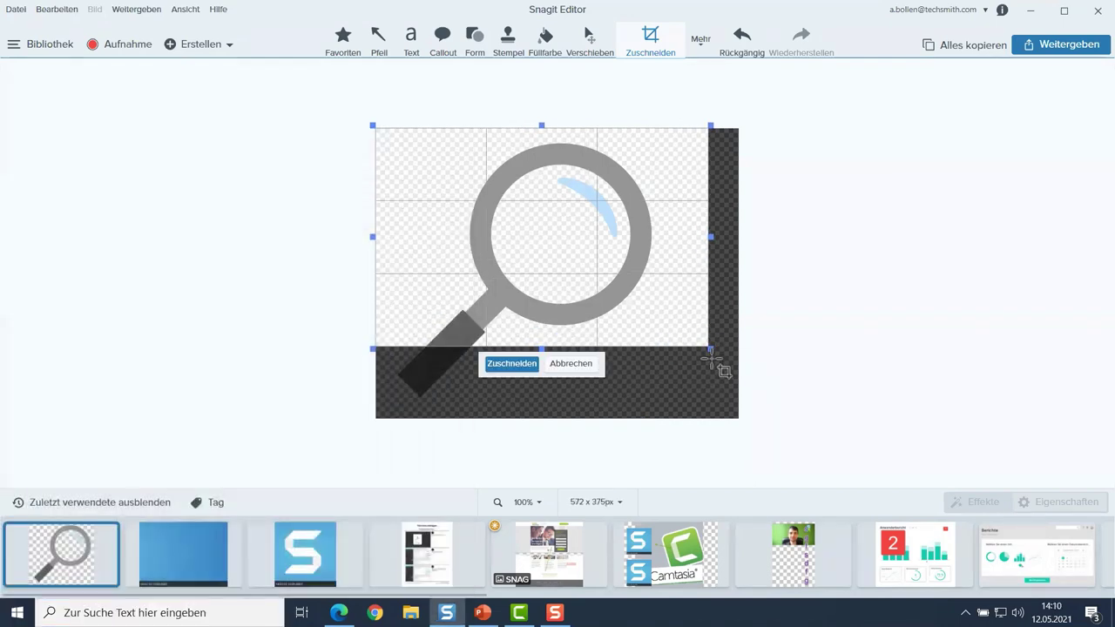
pyautogui.click(592, 368)
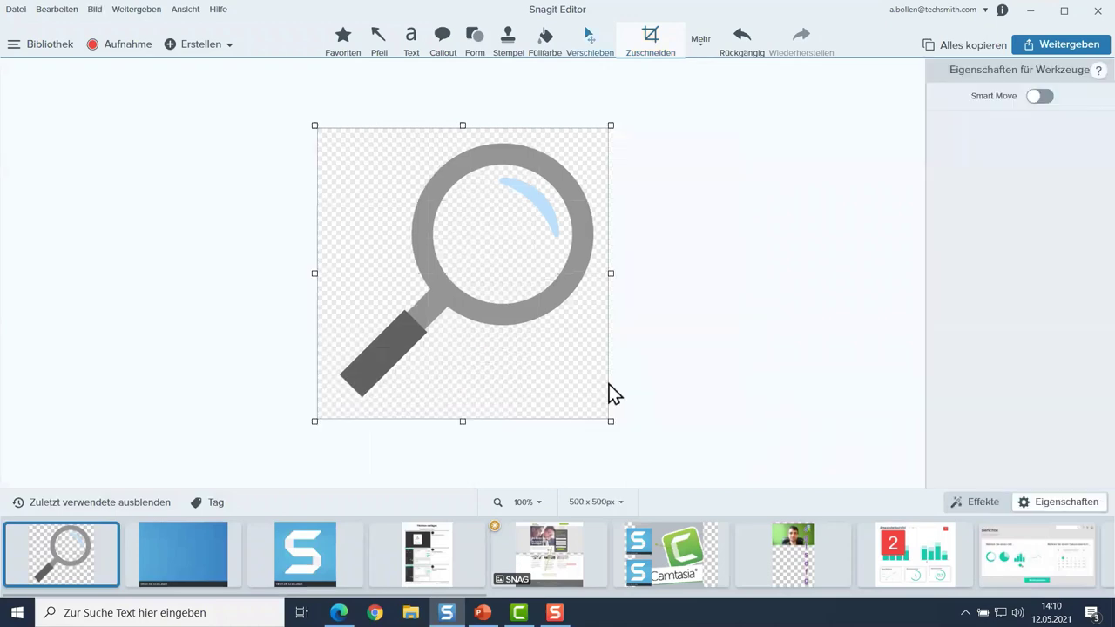
# - Extend the magnifying-glass image's canvas by 1600 px in width and 900 px in height using relative dimensions, keeping the content centred
pyautogui.click(89, 10)
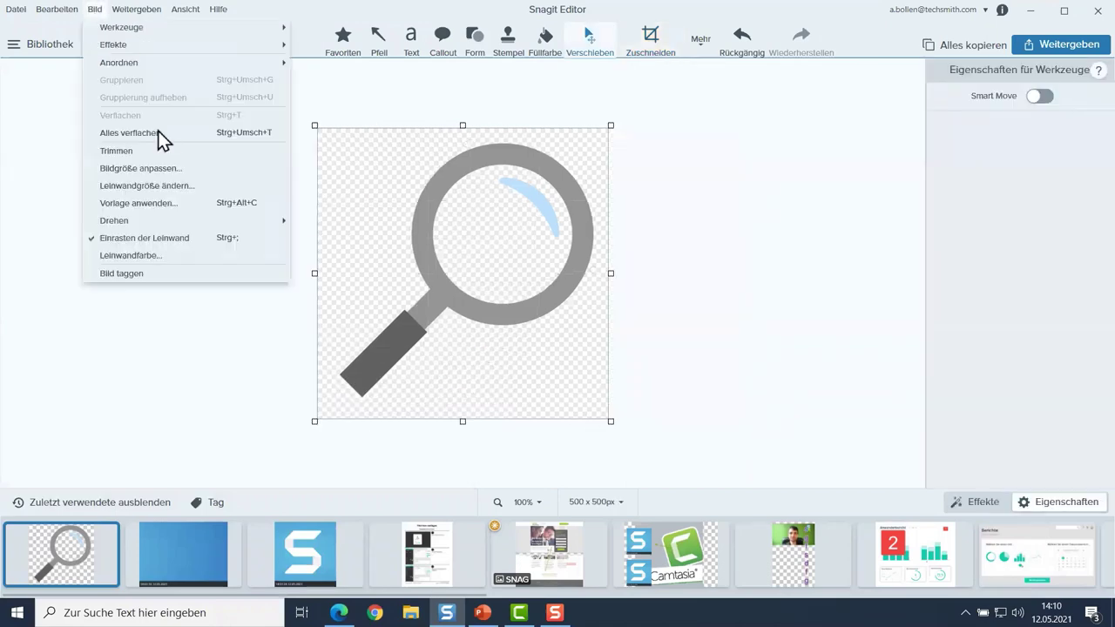
pyautogui.click(167, 185)
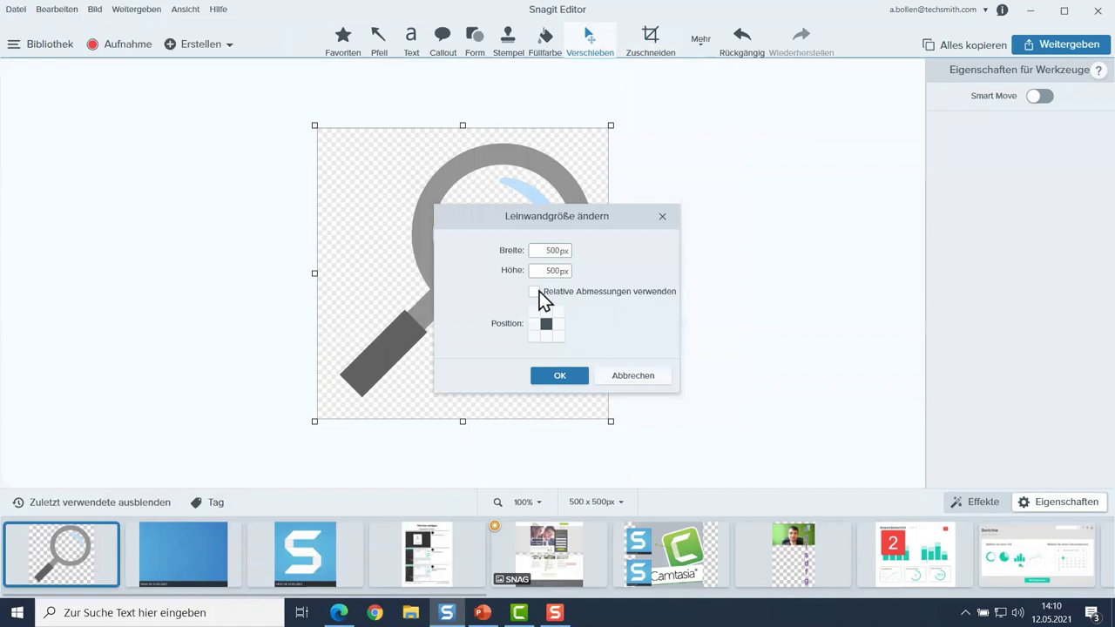
pyautogui.click(552, 250)
pyautogui.doubleClick(552, 250)
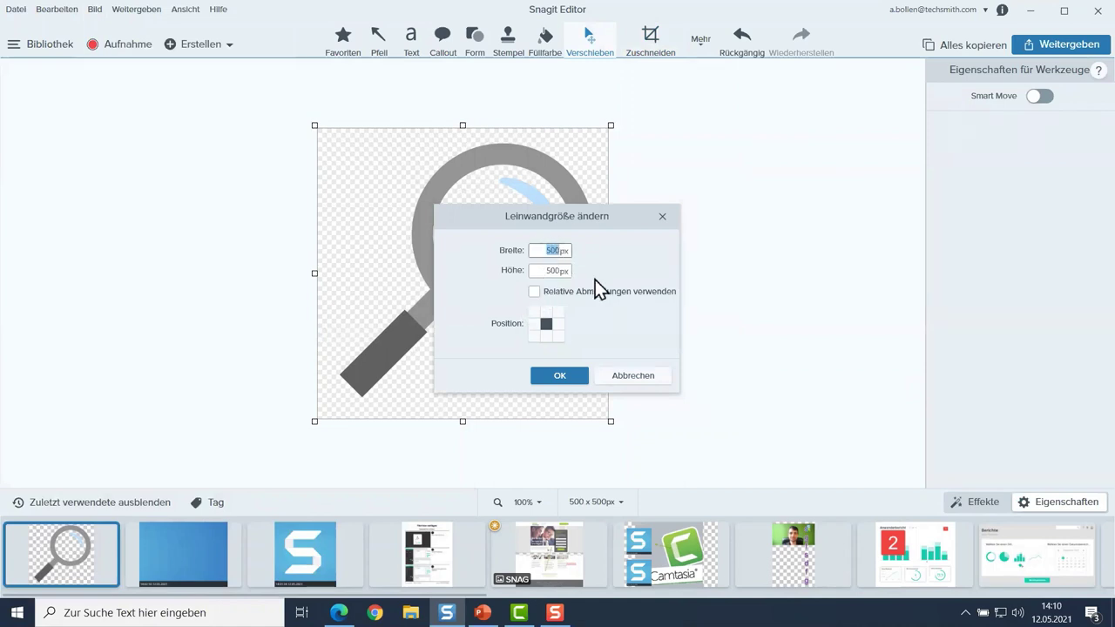
pyautogui.click(535, 292)
pyautogui.write('1600')
pyautogui.click(557, 271)
pyautogui.write('900')
pyautogui.click(557, 375)
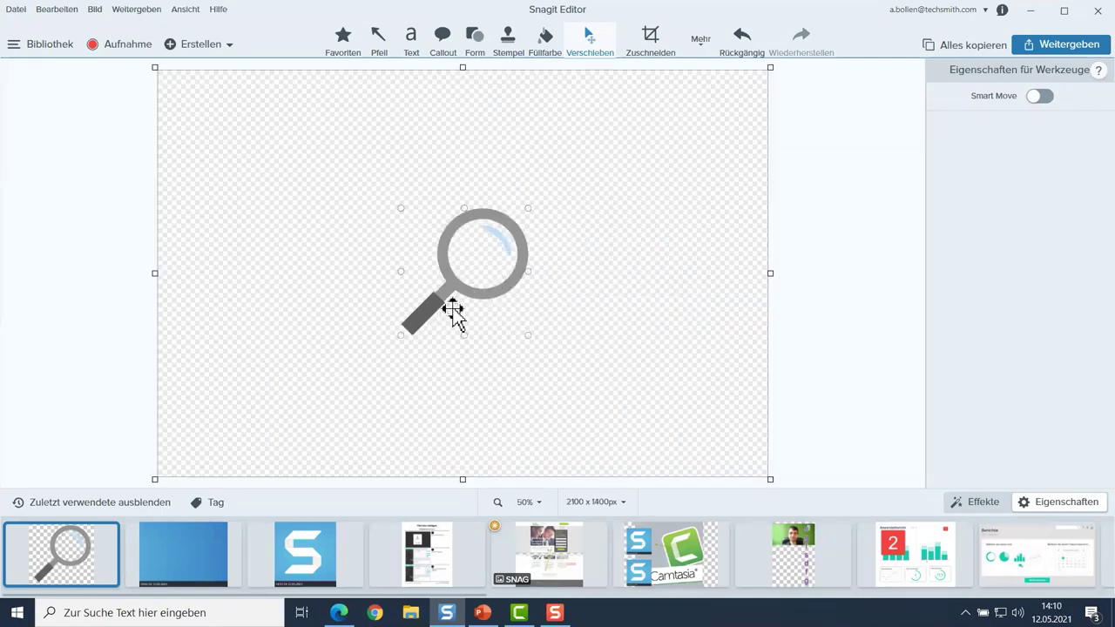
pyautogui.click(393, 269)
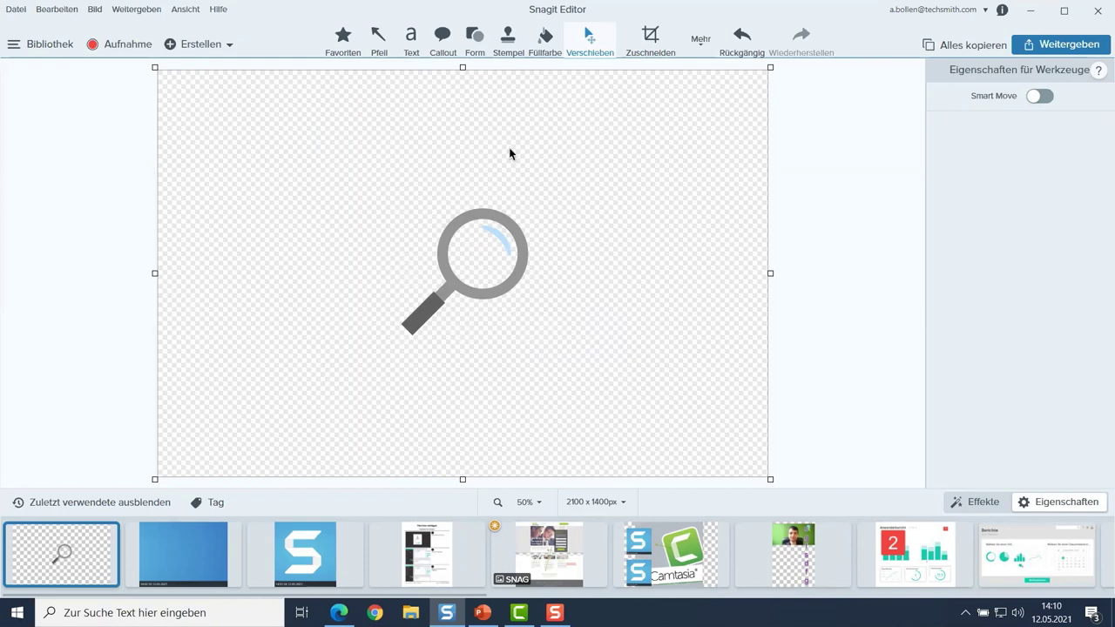
pyautogui.click(514, 42)
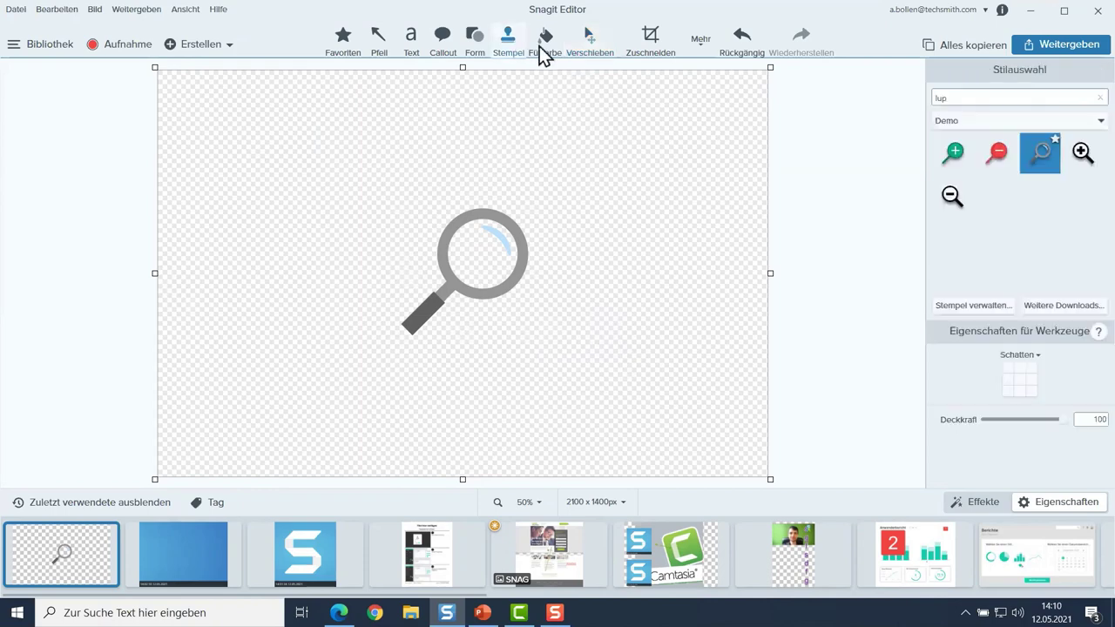
# - Switch the stamp category to Meine Stempel and search the stamps for "Lupe" and for the English term "magn"
pyautogui.click(1077, 122)
pyautogui.click(1002, 141)
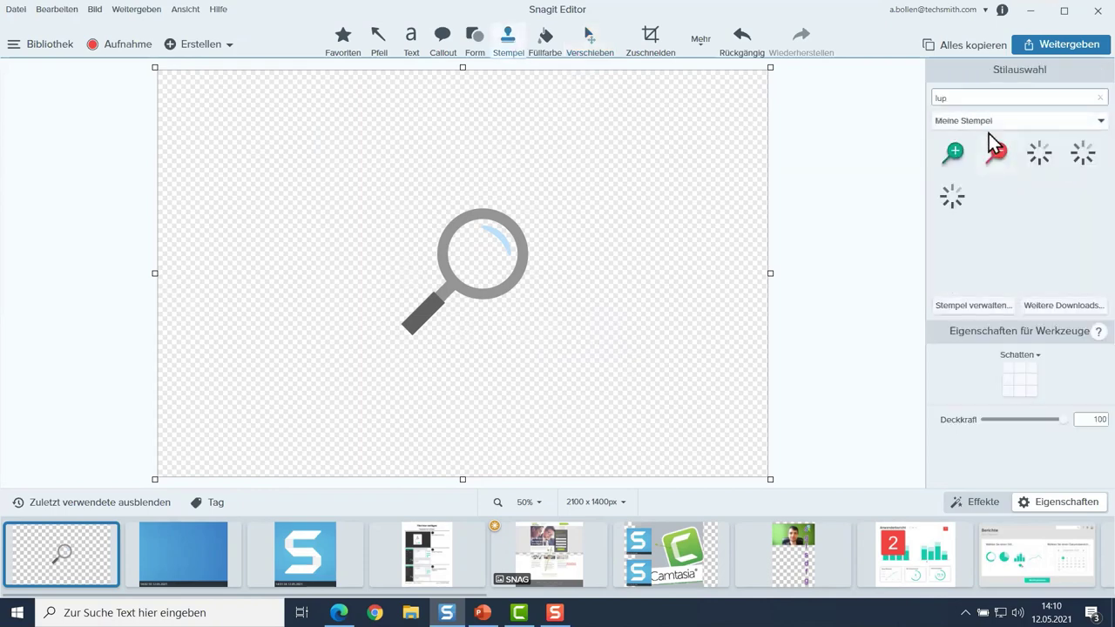
pyautogui.doubleClick(951, 98)
pyautogui.write('l')
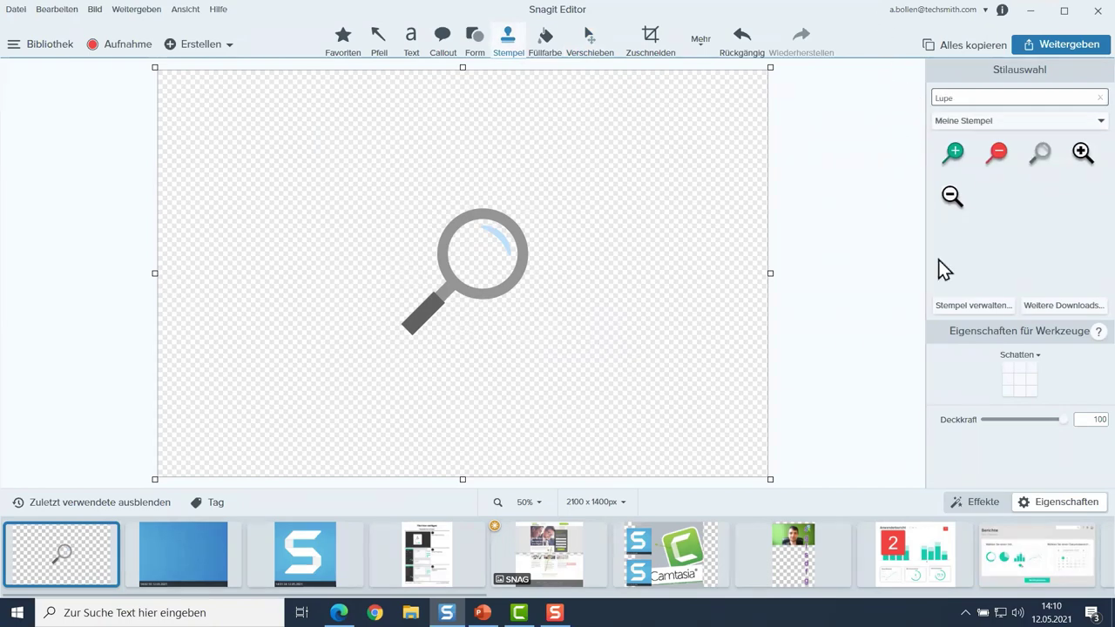
pyautogui.doubleClick(941, 96)
pyautogui.write('maginify')
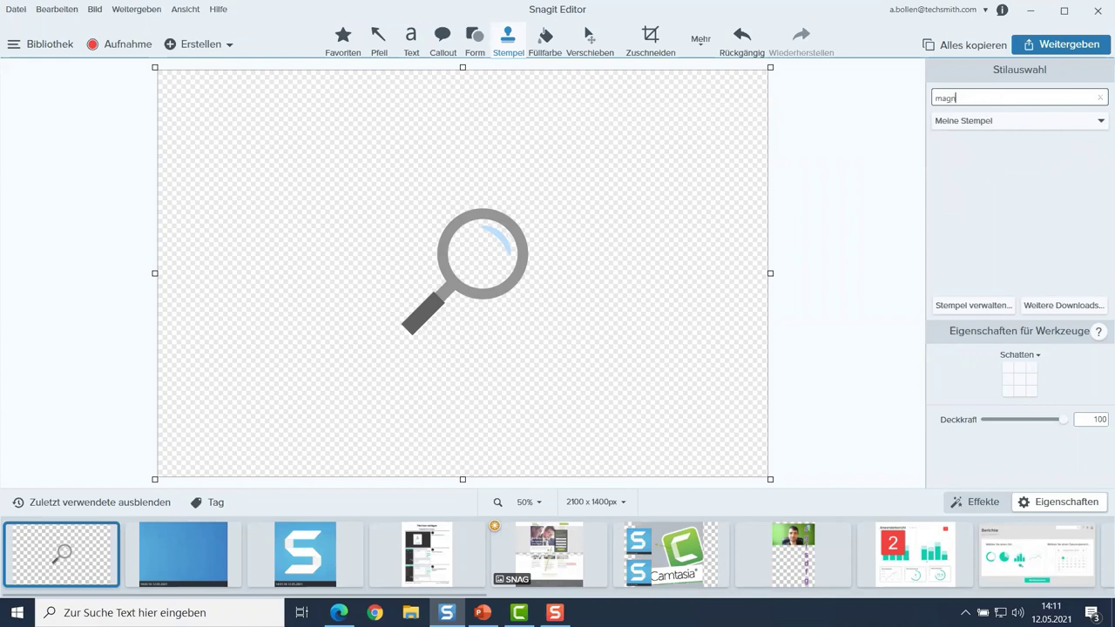
# - Search the stamps for "rot" and browse the red symbols
pyautogui.doubleClick(943, 98)
pyautogui.press('BackSpace')
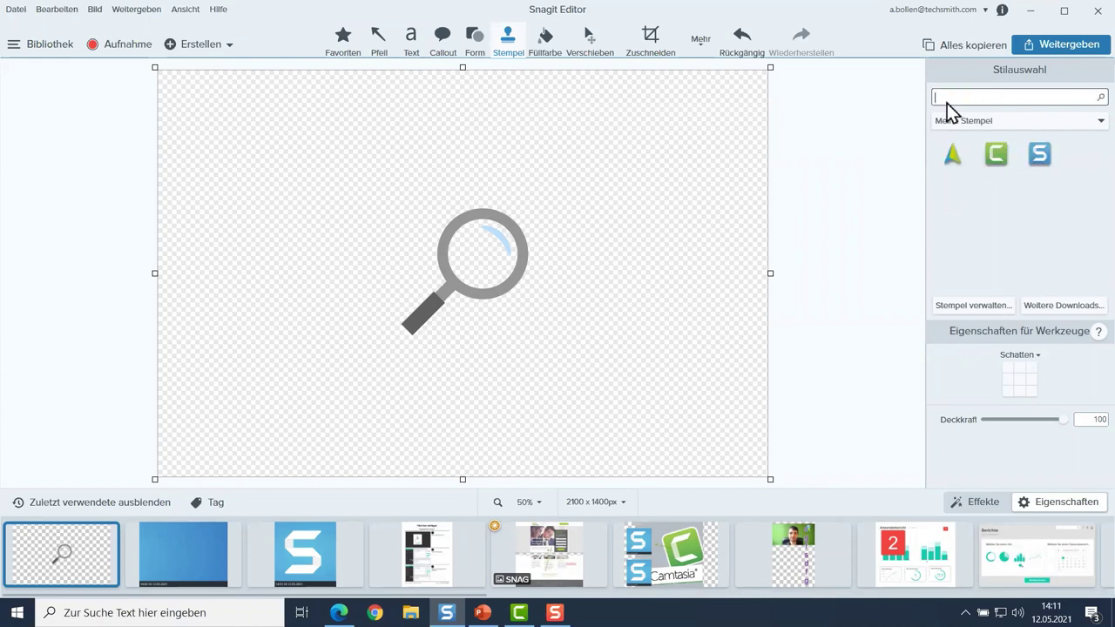
pyautogui.write('red')
pyautogui.write('ot')
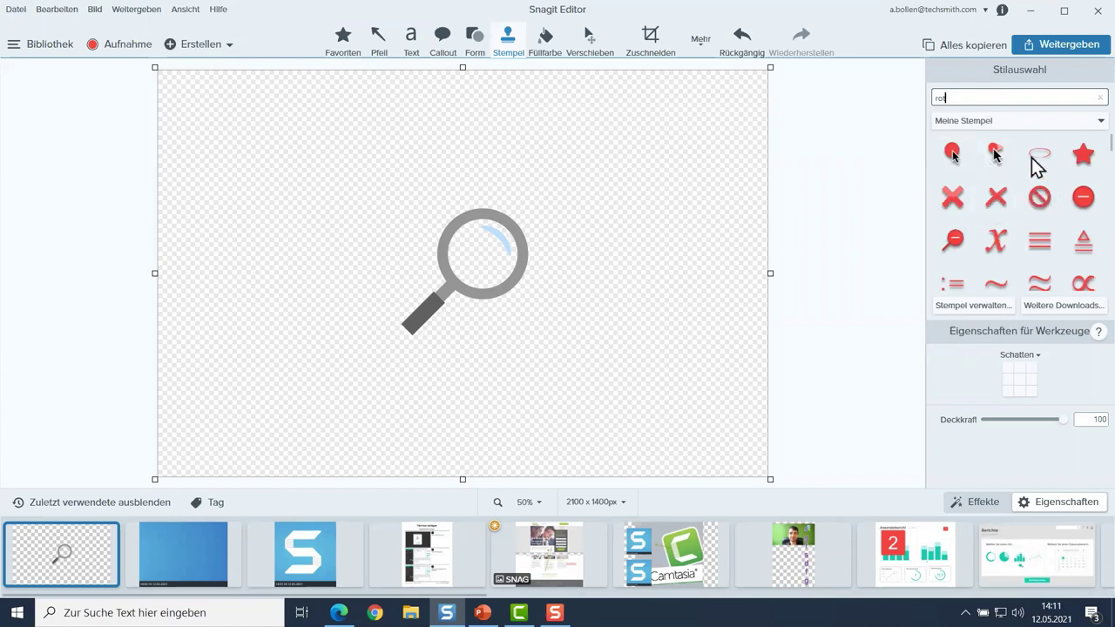
pyautogui.scroll(-2, 1002, 237)
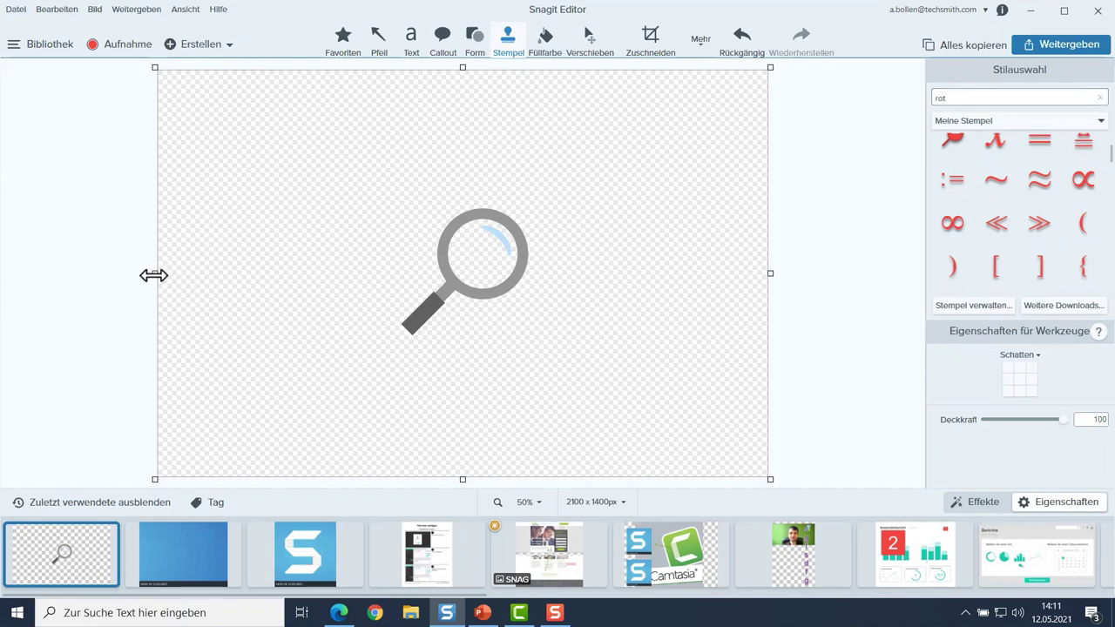
# - Open the three-step instruction image and change its image size units to Zentimeter
pyautogui.click(448, 570)
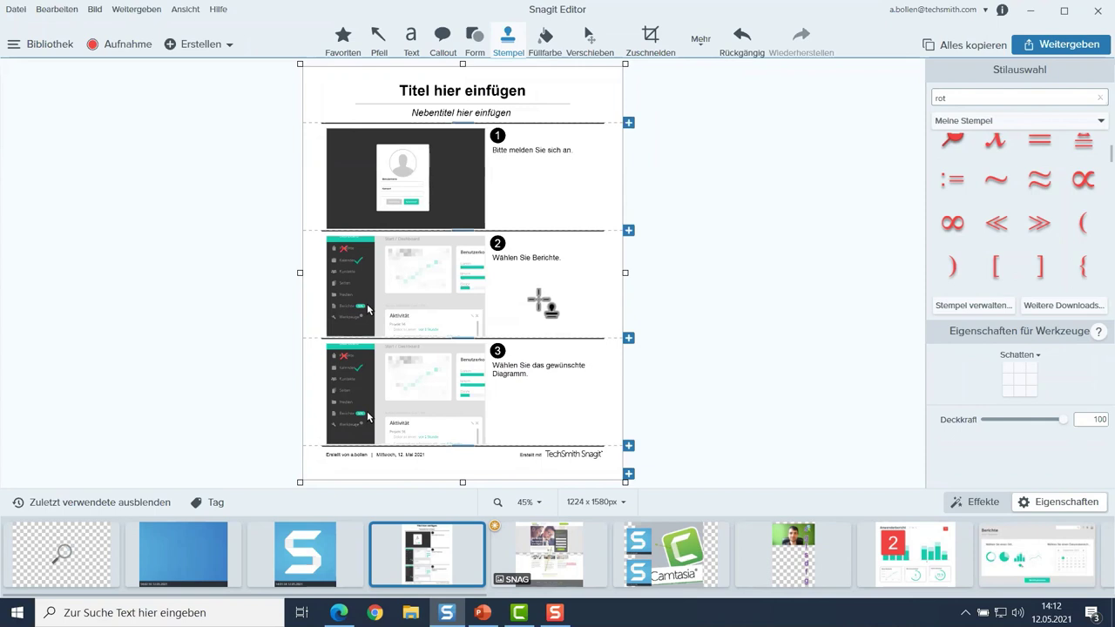
pyautogui.click(613, 501)
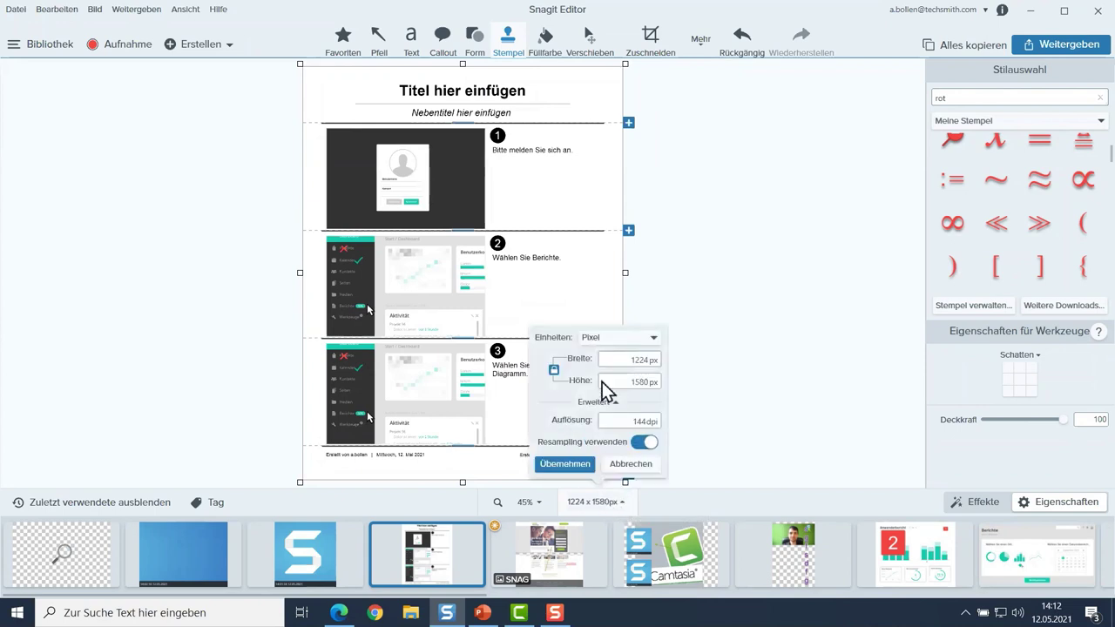
pyautogui.click(634, 339)
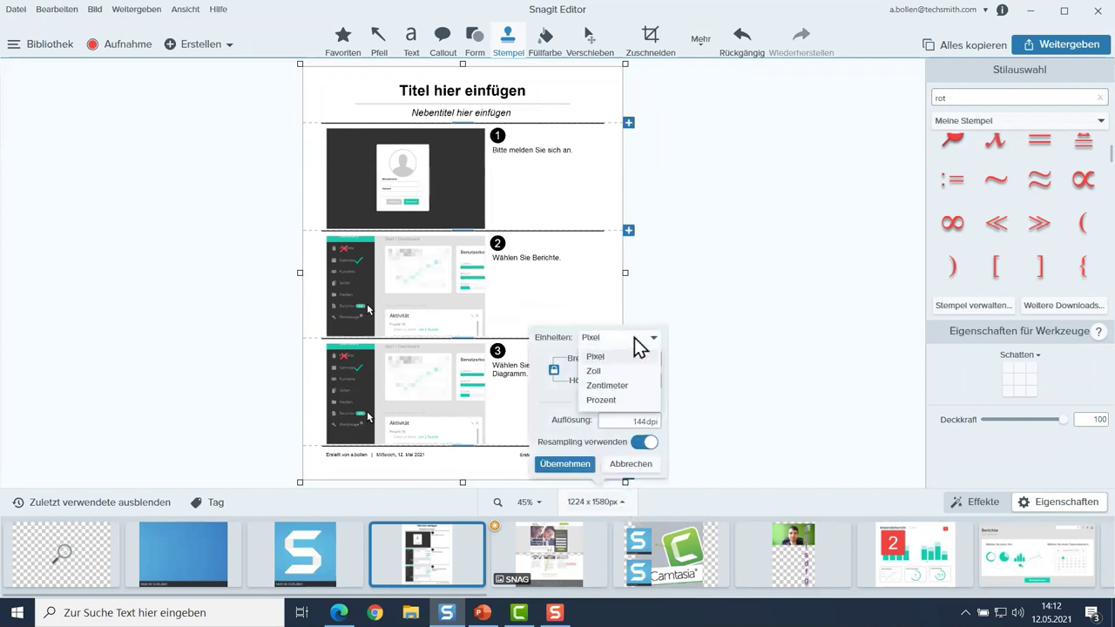
pyautogui.click(622, 386)
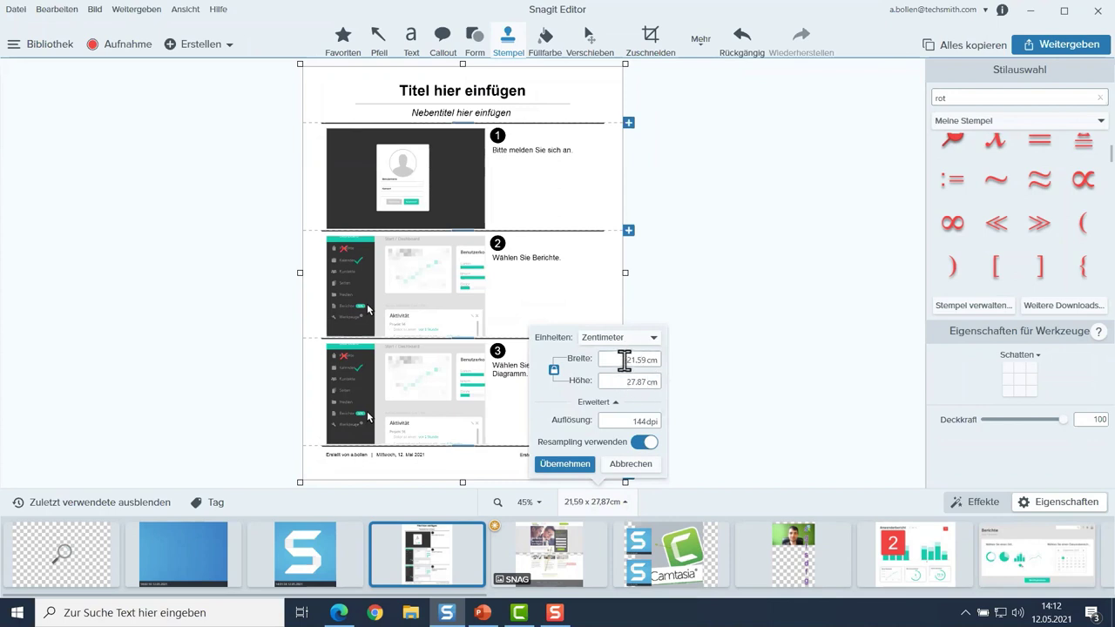
# - Unlock the aspect ratio and resize the instruction image to 20 cm wide and 30 cm high, flattening all objects
pyautogui.moveTo(625, 380); pyautogui.dragTo(640, 380)
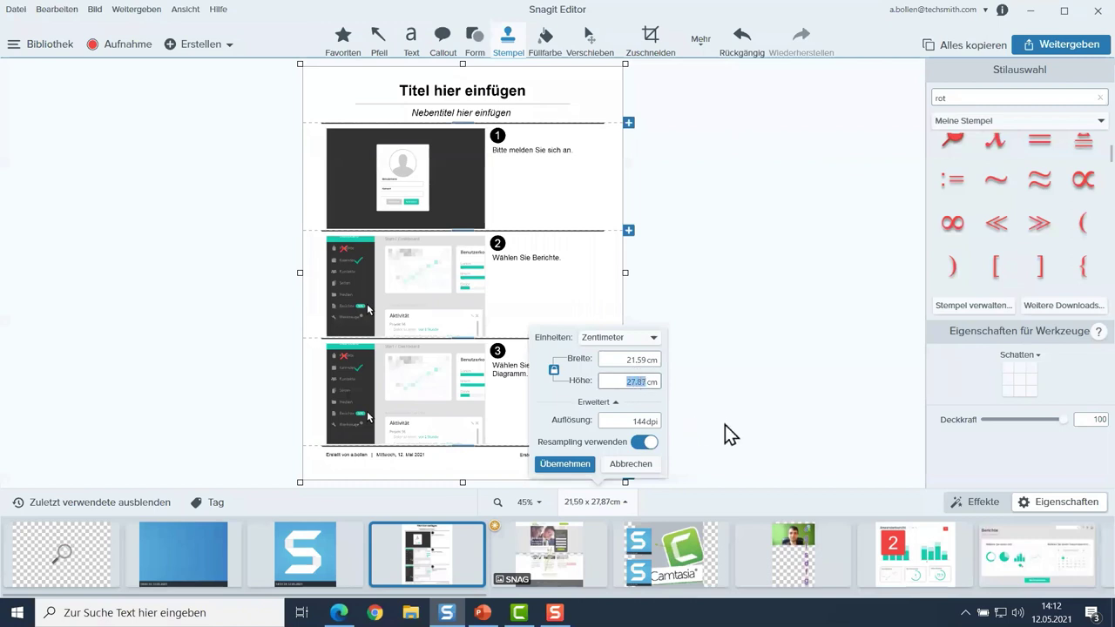
pyautogui.click(554, 371)
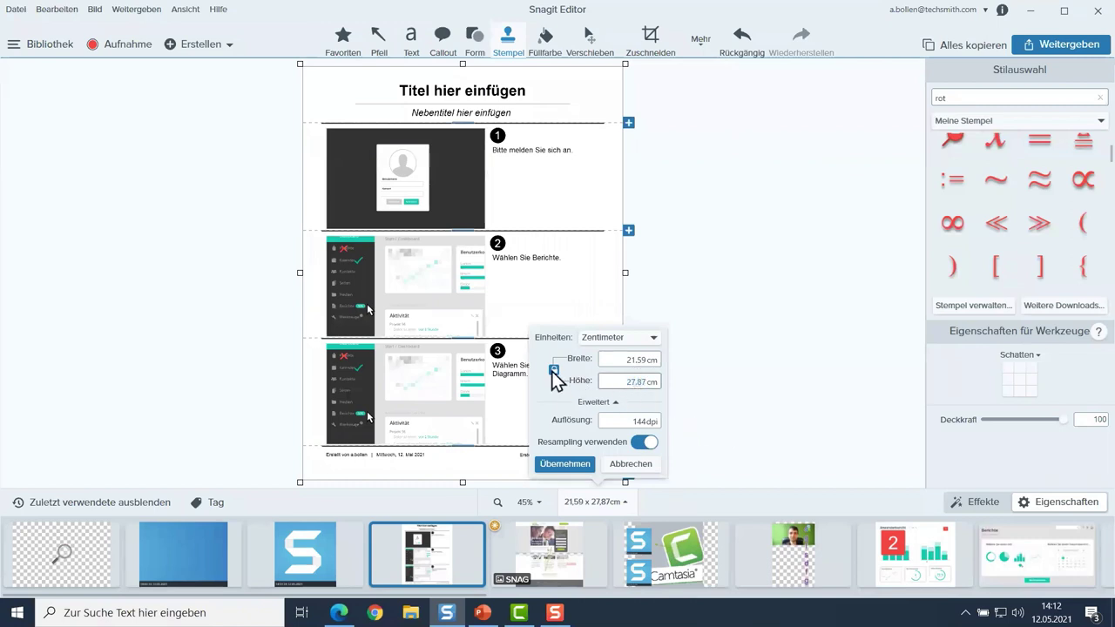
pyautogui.doubleClick(630, 382)
pyautogui.write('30')
pyautogui.click(630, 359)
pyautogui.doubleClick(630, 359)
pyautogui.write('20')
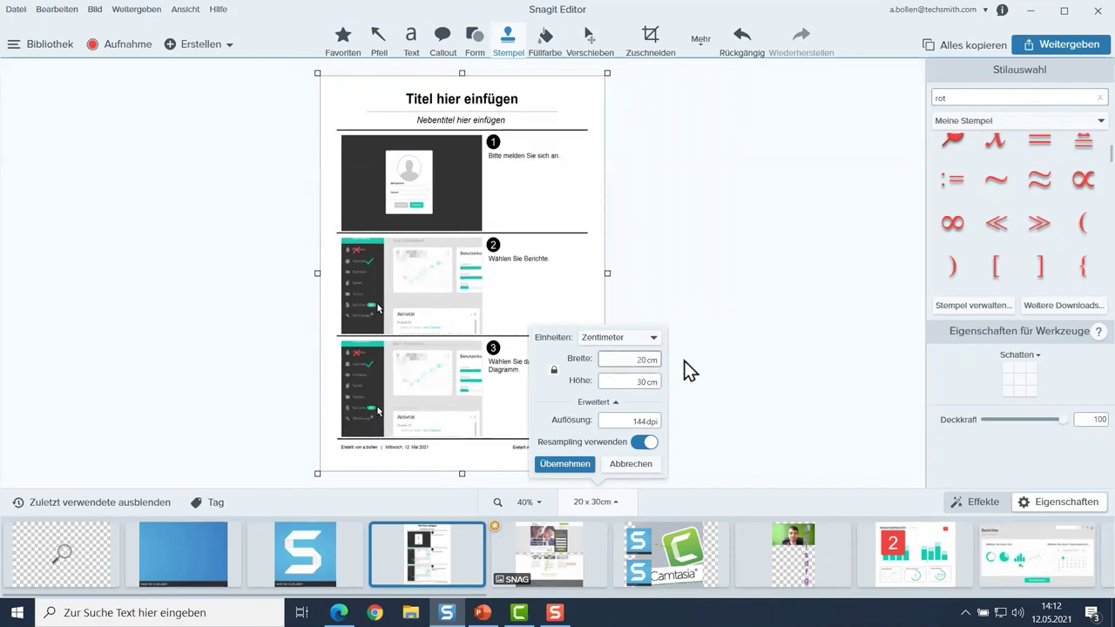
pyautogui.click(577, 465)
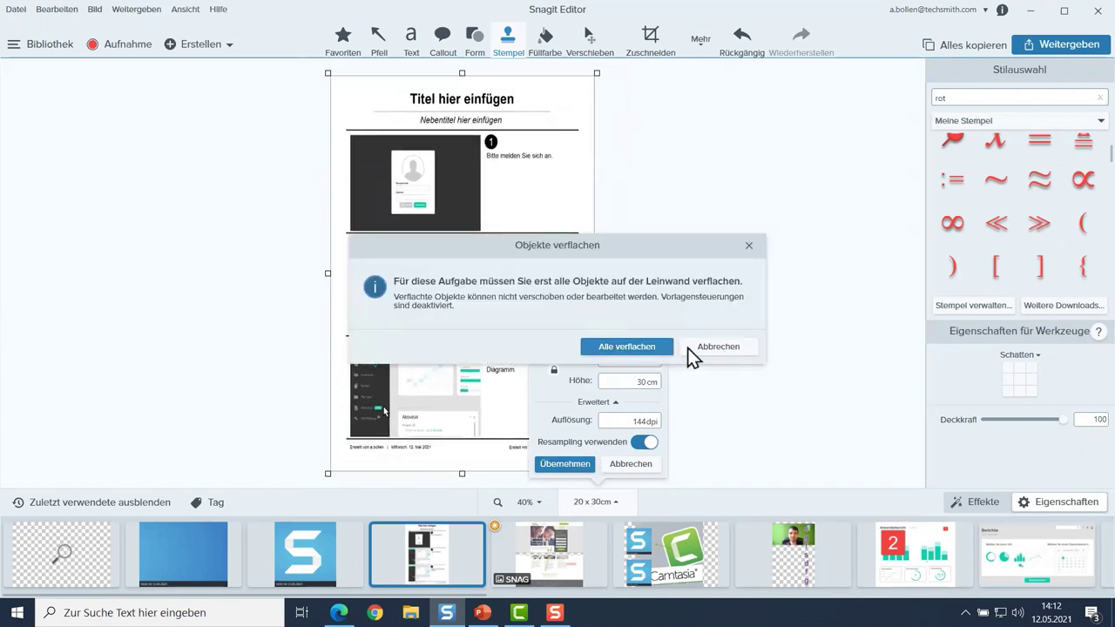
pyautogui.click(627, 347)
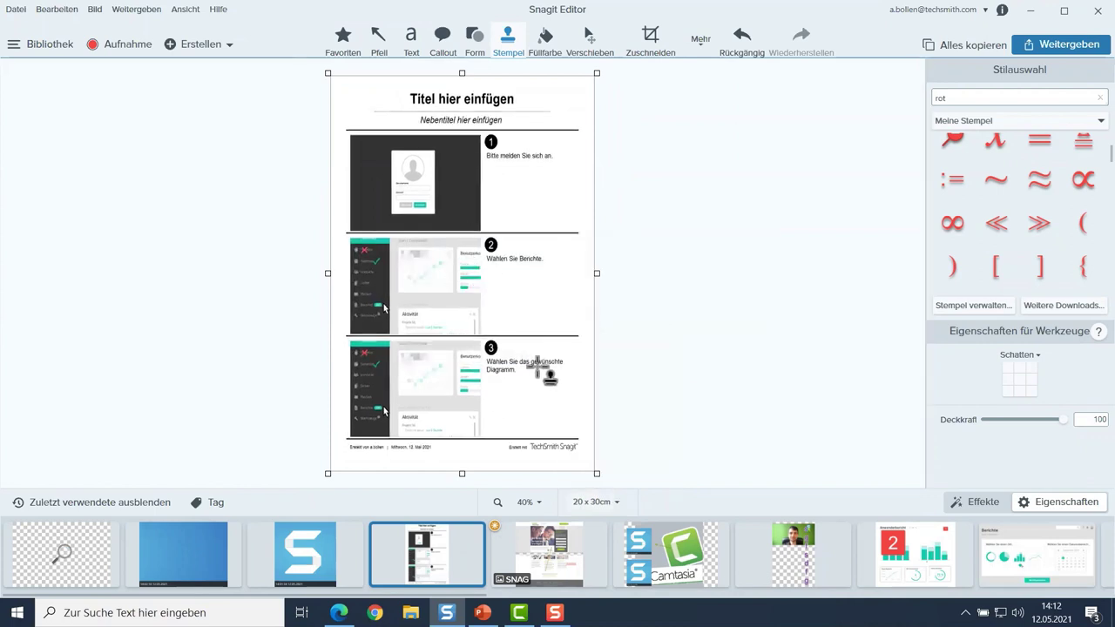
# - Undo the resize and flattening of the instruction image
pyautogui.press('super')
pyautogui.press('Escape')
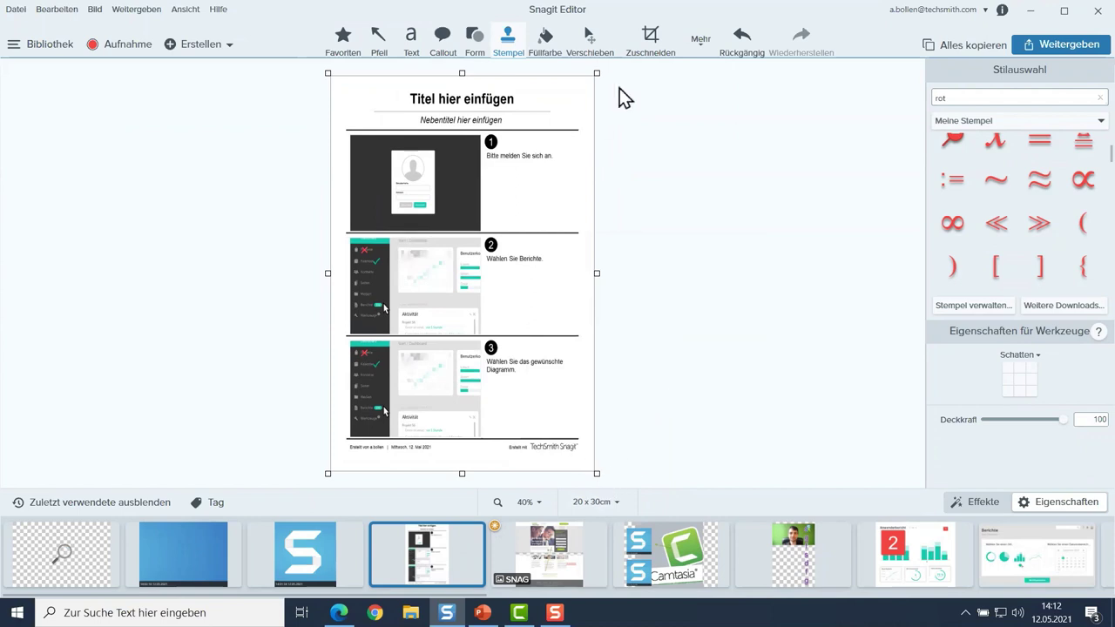
pyautogui.click(744, 41)
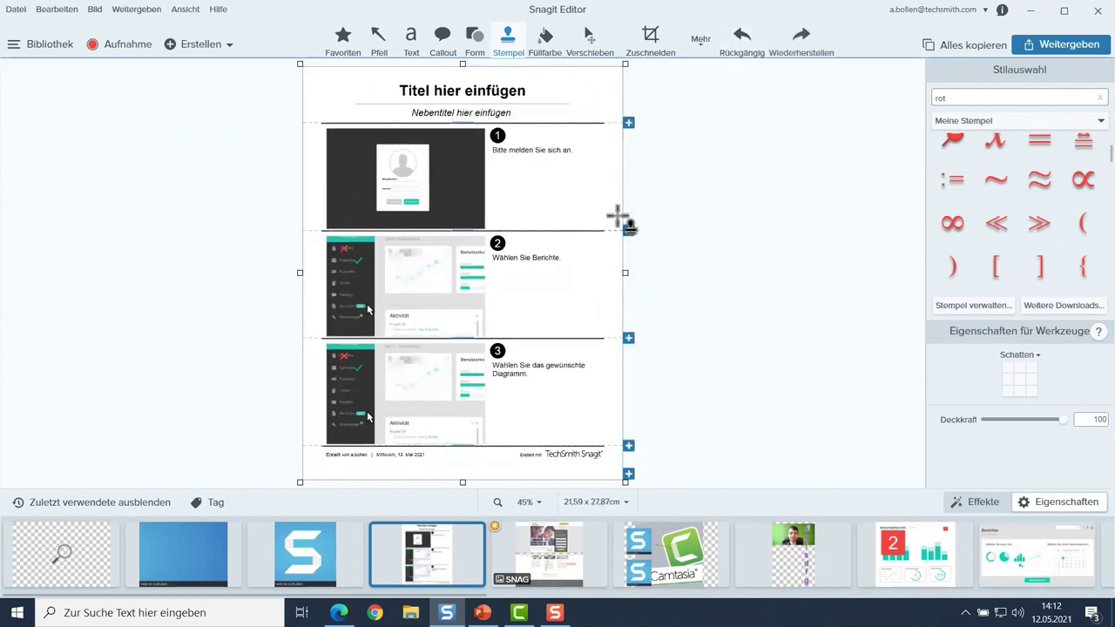
# - Narrow the instruction image's canvas from both side edges to a width of about 20.25 cm, keeping its height
pyautogui.moveTo(624, 273); pyautogui.dragTo(616, 274)
pyautogui.moveTo(305, 273); pyautogui.dragTo(312, 273)
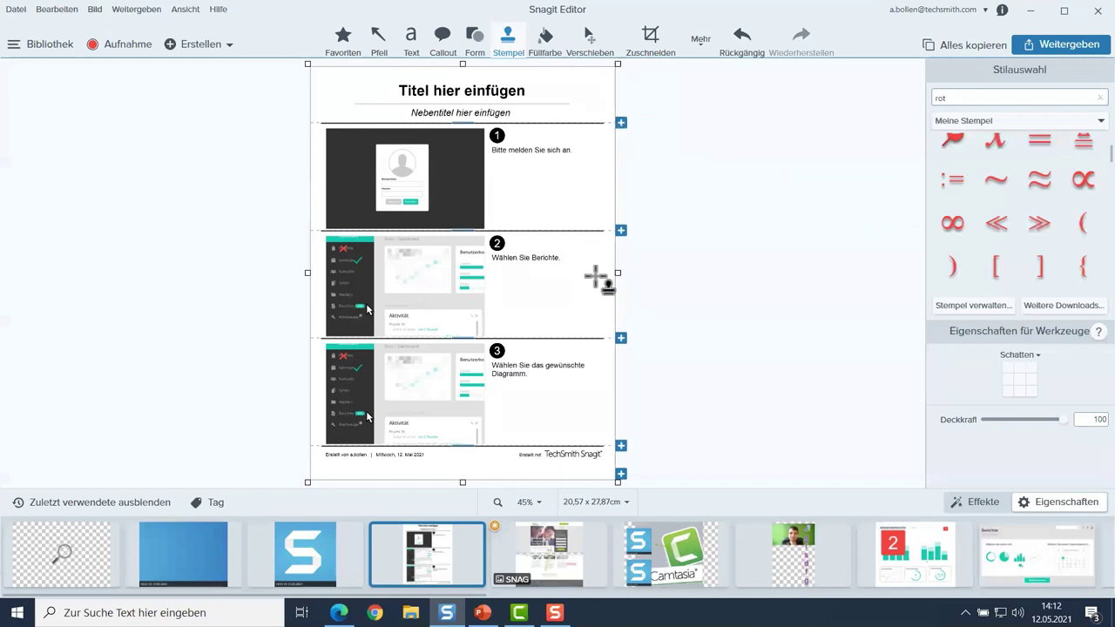
pyautogui.moveTo(615, 274); pyautogui.dragTo(613, 275)
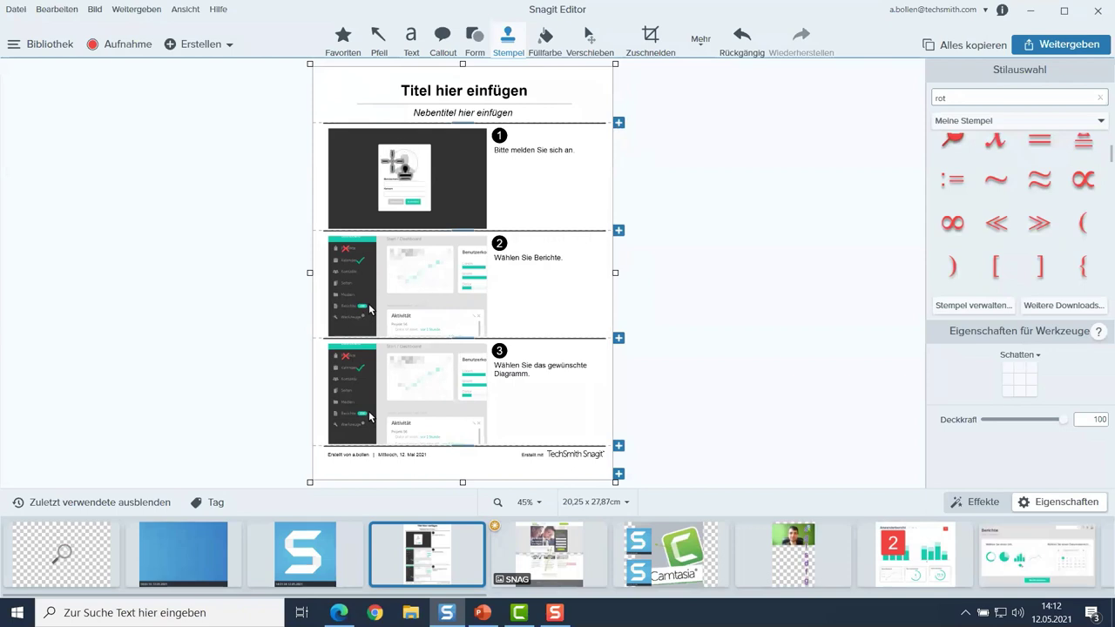
pyautogui.click(18, 11)
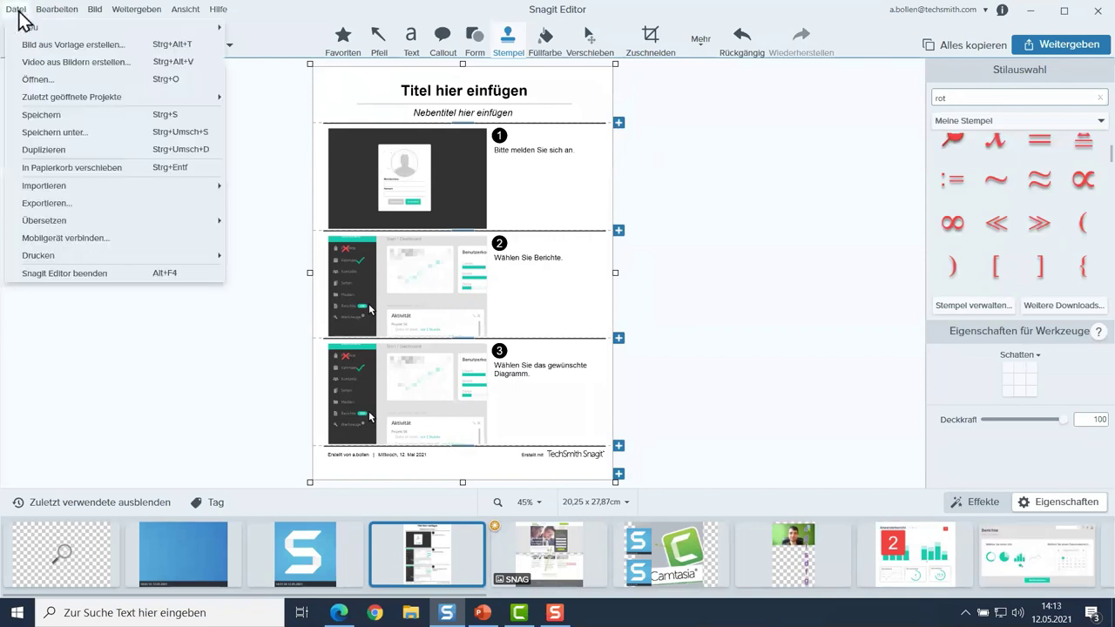
pyautogui.click(60, 132)
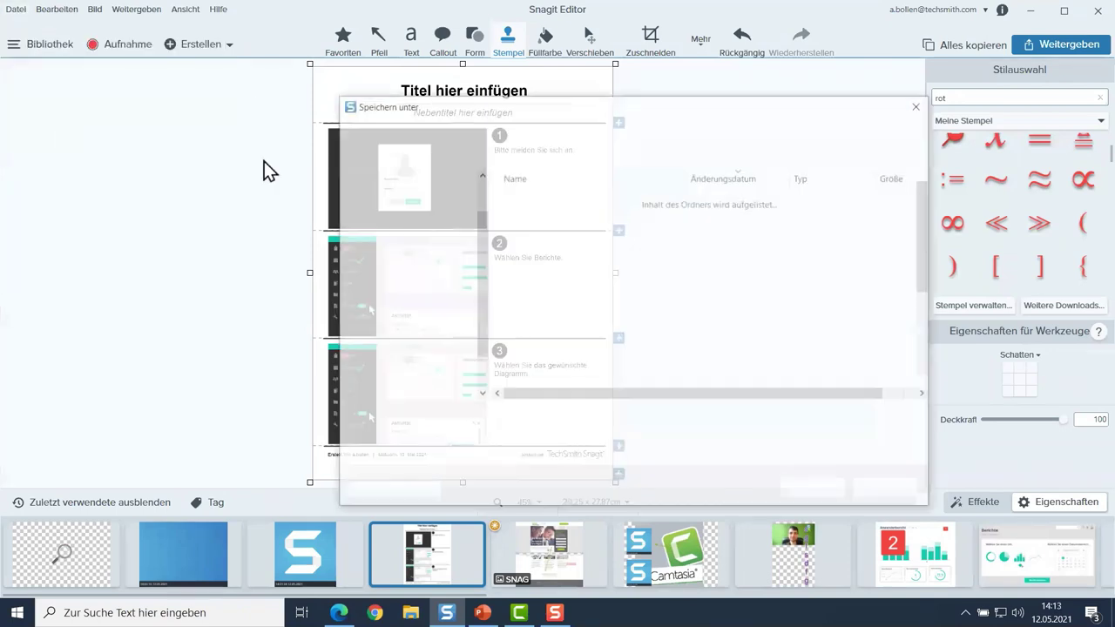
pyautogui.write('meinevorlage ina4')
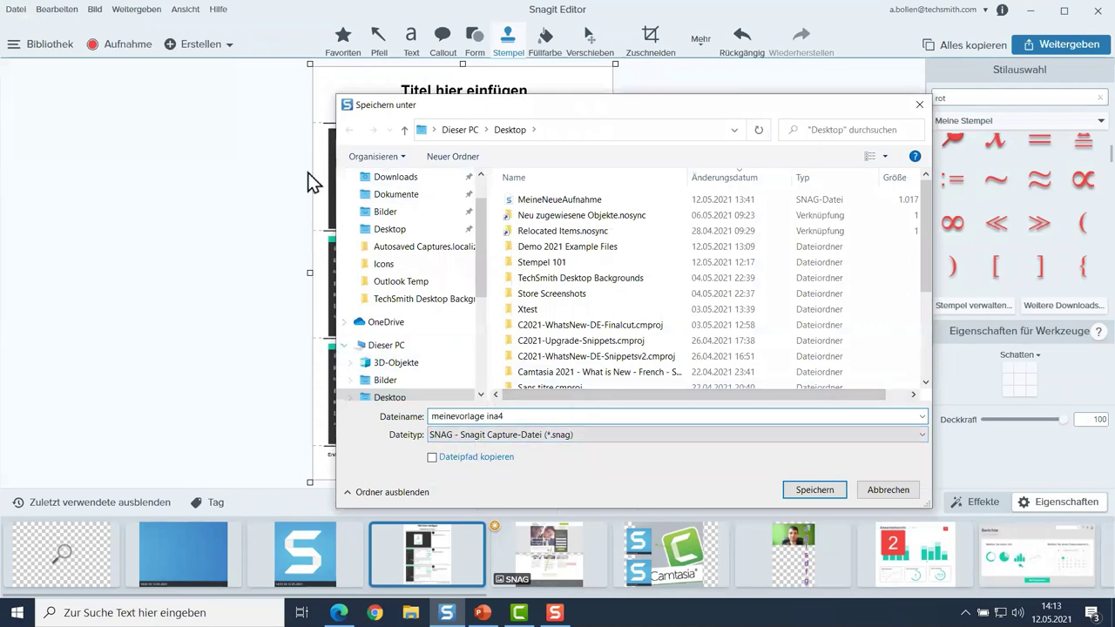
pyautogui.click(899, 489)
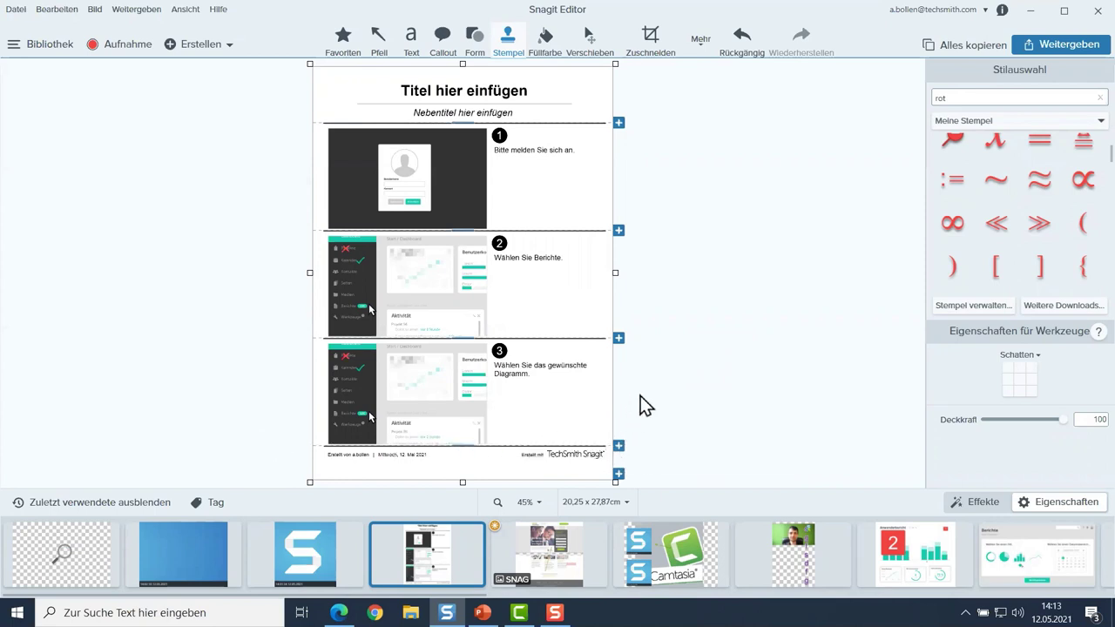
# - Try adding a fourth image-and-text section below step 3 and increasing the heights of sections 3 and 4, and undo these changes
pyautogui.click(620, 447)
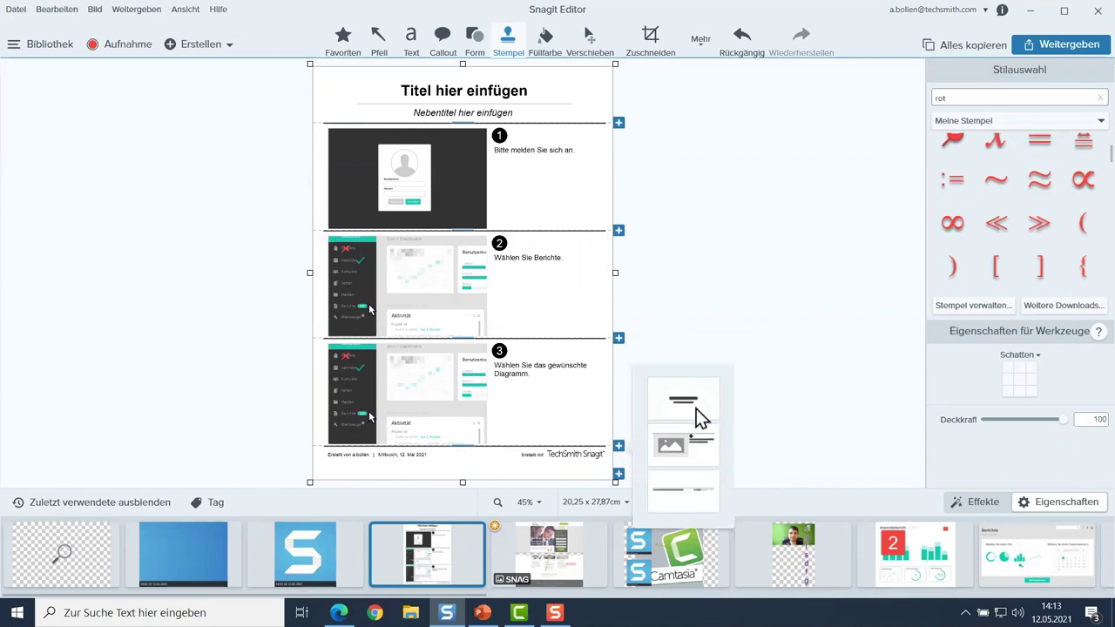
pyautogui.click(692, 449)
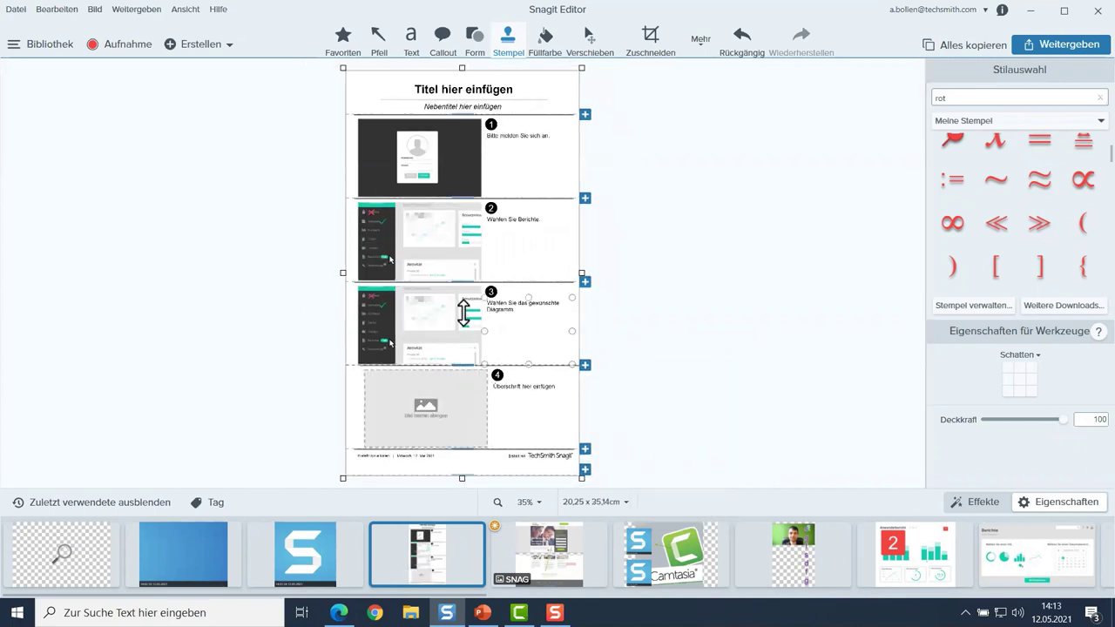
pyautogui.moveTo(465, 450); pyautogui.dragTo(469, 493)
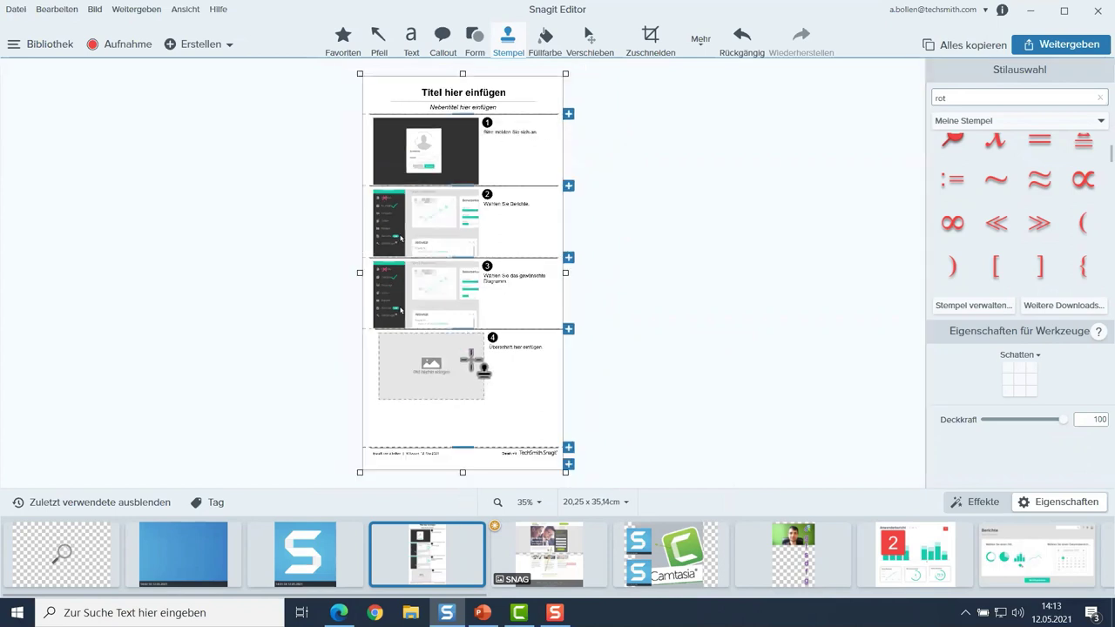
pyautogui.moveTo(464, 331); pyautogui.dragTo(463, 418)
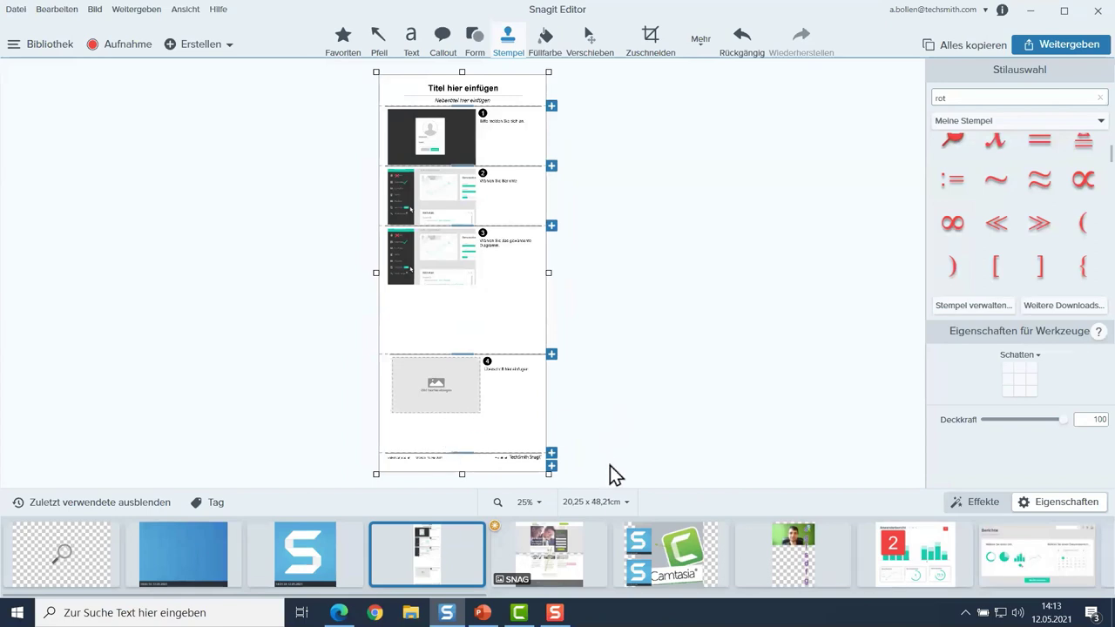
pyautogui.click(734, 39)
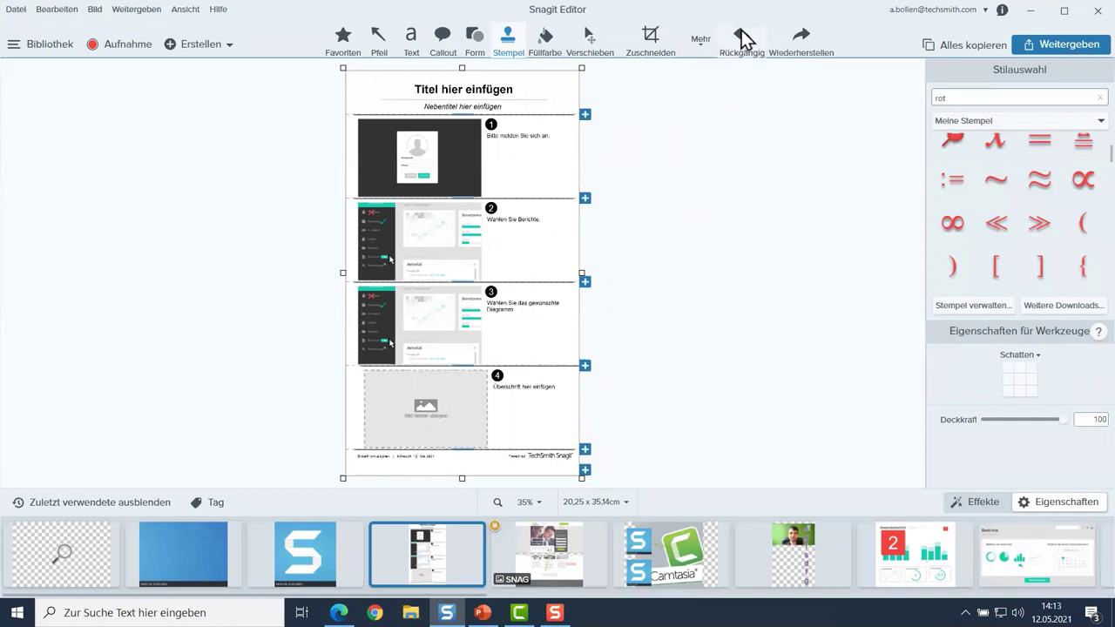
pyautogui.click(739, 39)
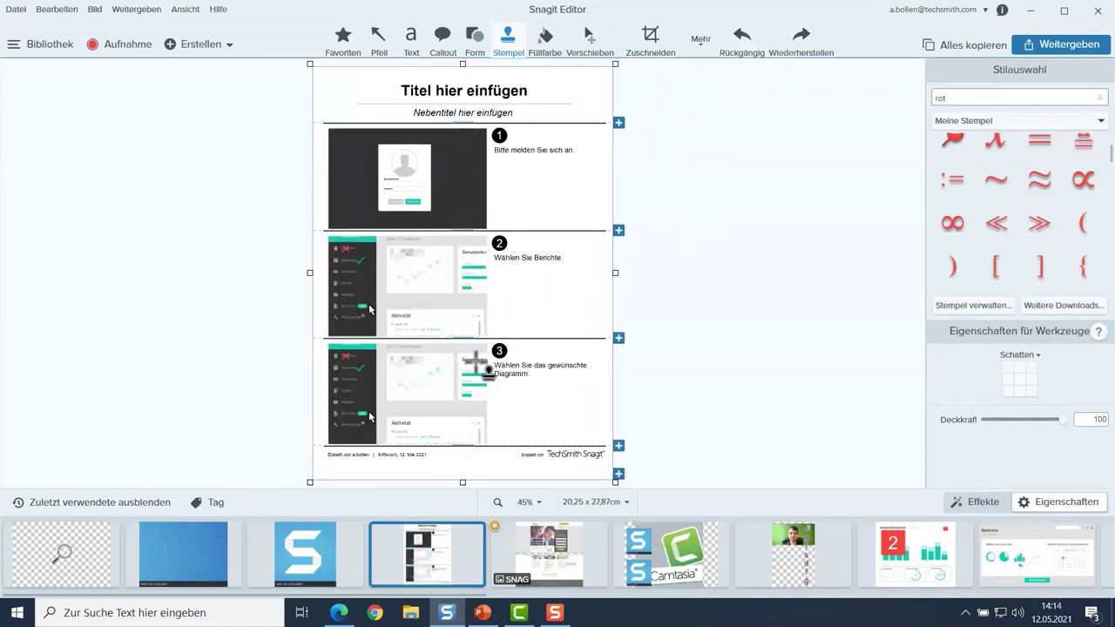
# - Duplicate the instruction image and delete the title, the line beneath it and the subtitle from the copy
pyautogui.rightClick(423, 567)
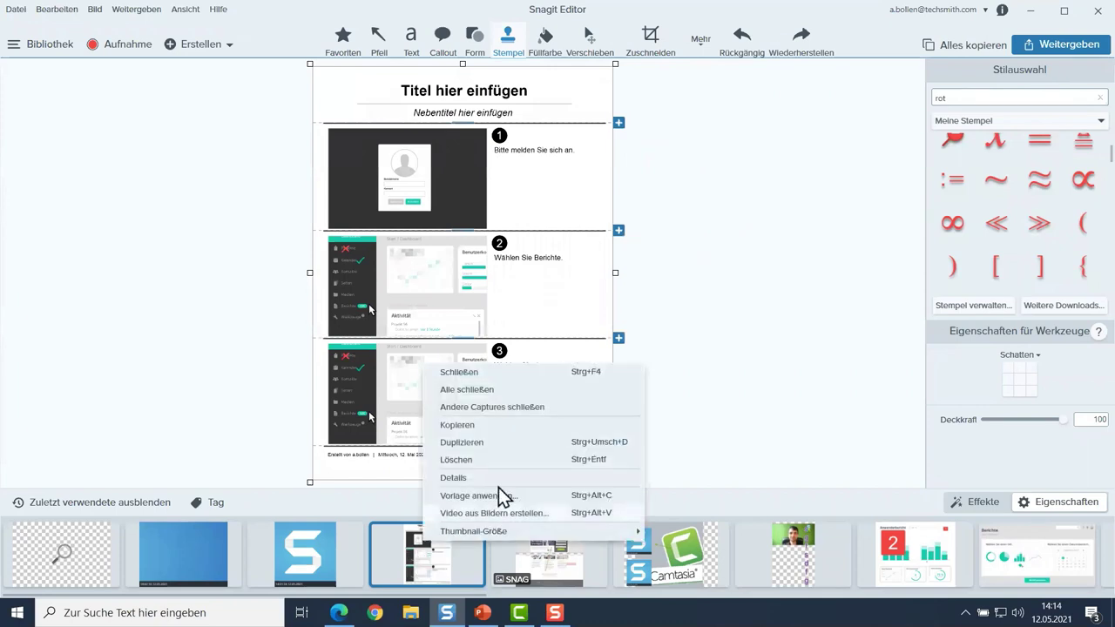
pyautogui.click(501, 443)
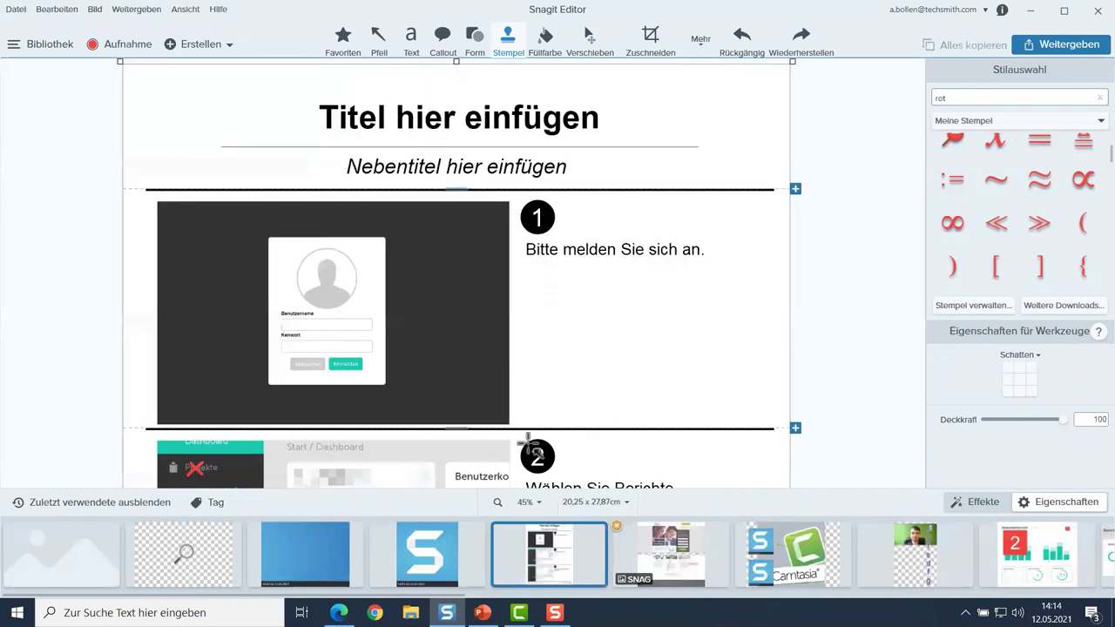
pyautogui.click(472, 90)
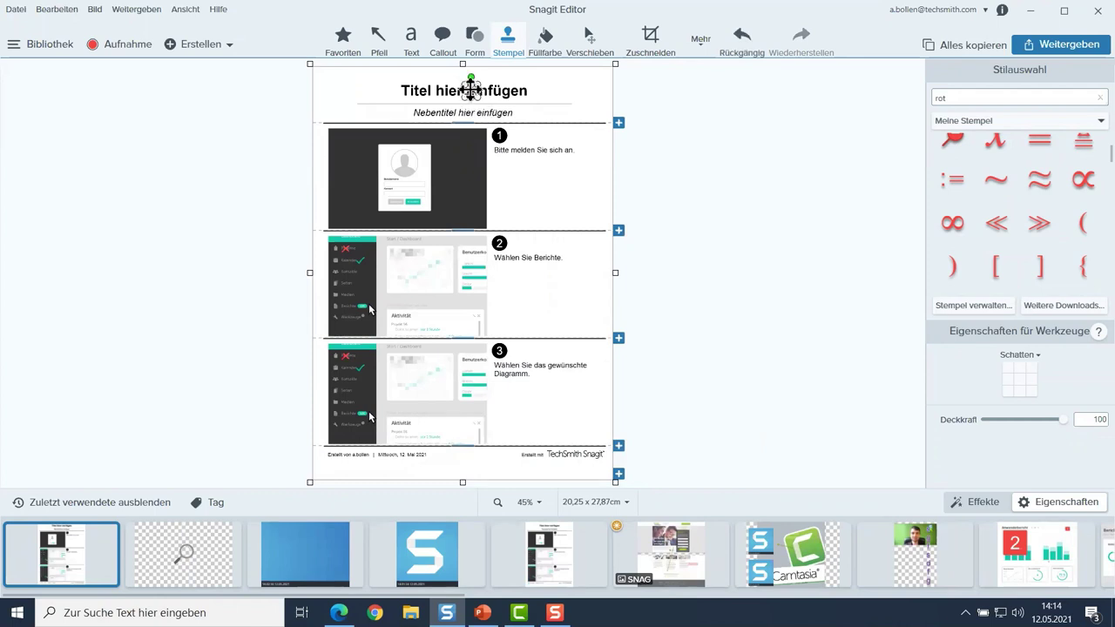
pyautogui.click(595, 48)
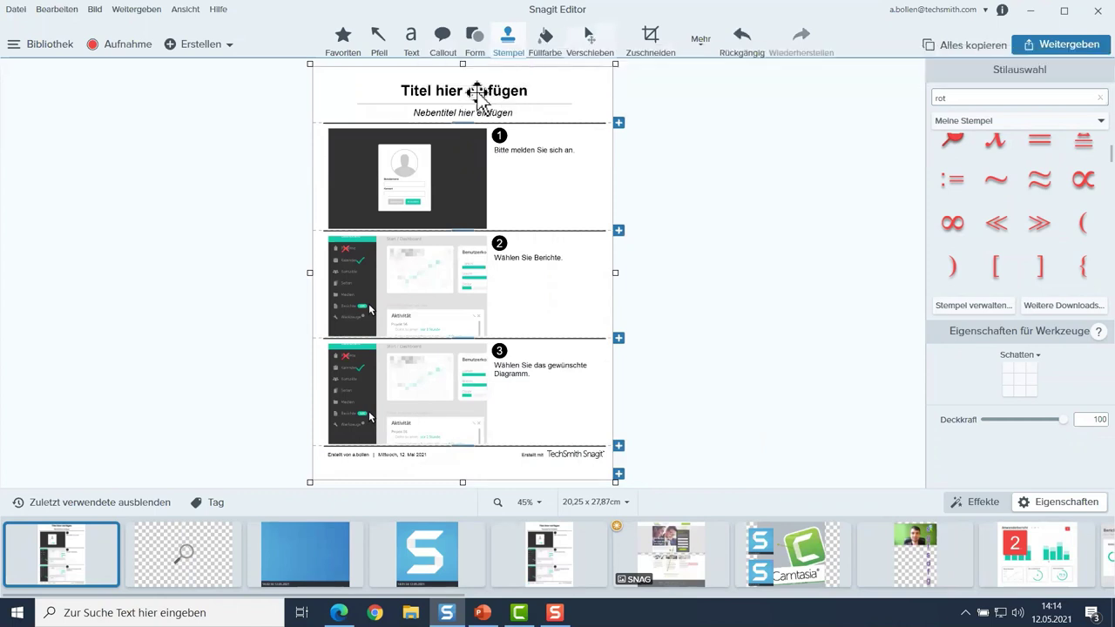
pyautogui.click(476, 102)
pyautogui.press('Delete')
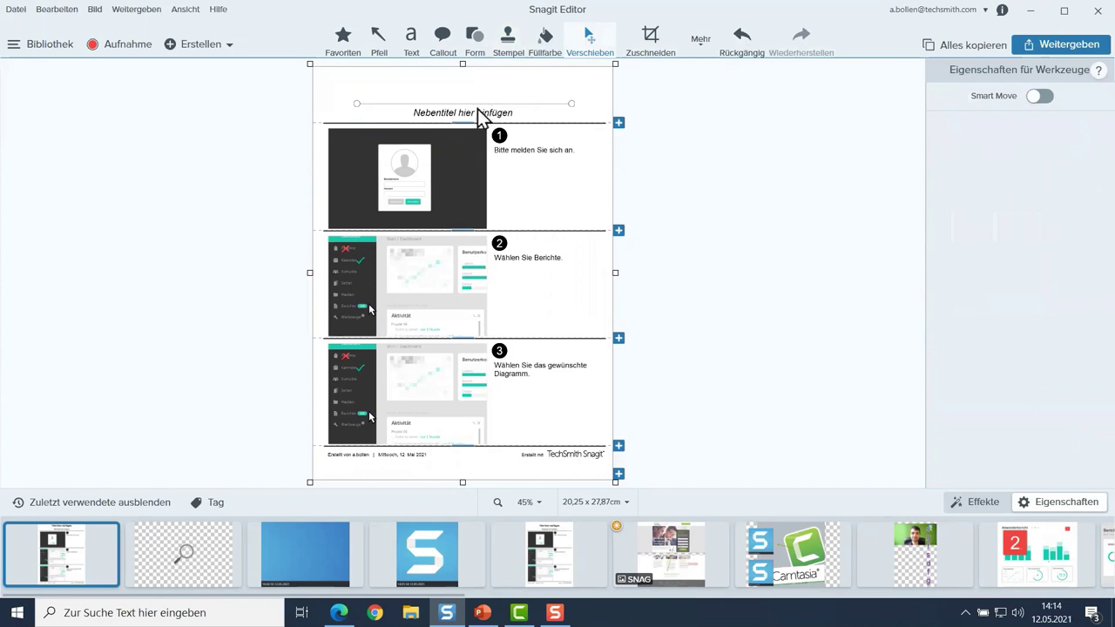
pyautogui.click(468, 114)
pyautogui.press('Delete')
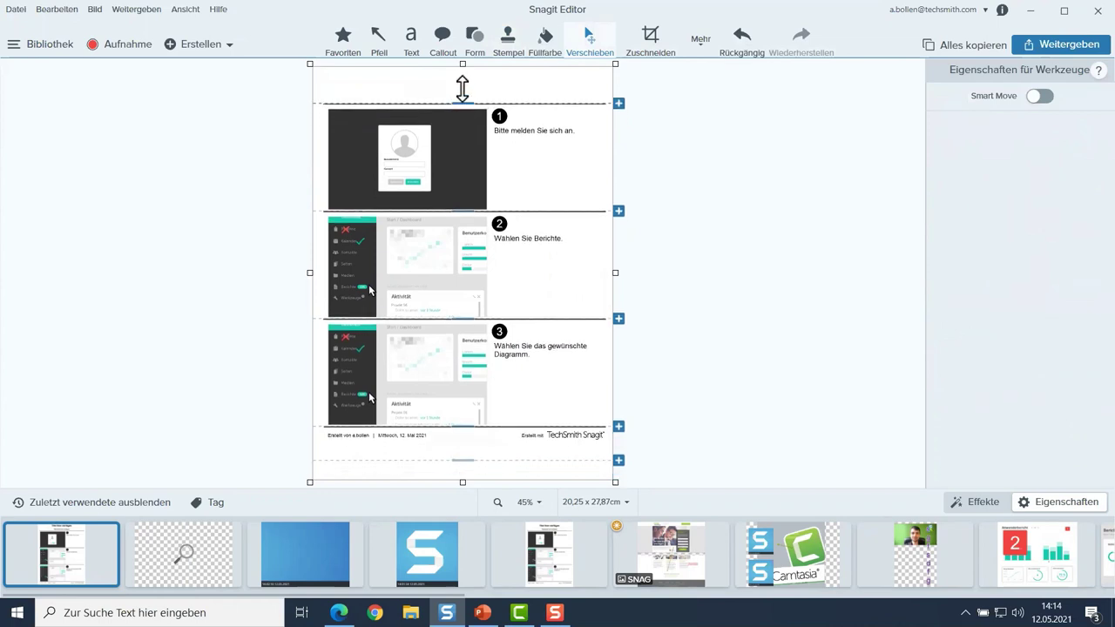
# - Add a fourth image-and-text section below step 3 of the instruction copy and remove the footer section with author, date and logo
pyautogui.click(619, 402)
pyautogui.click(688, 408)
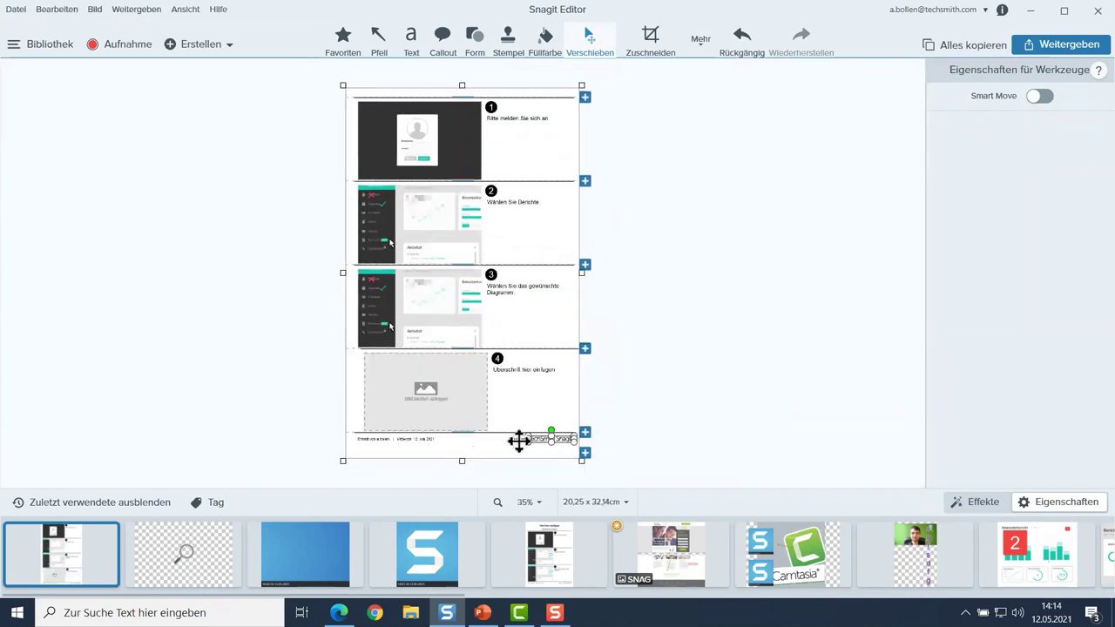
pyautogui.rightClick(475, 442)
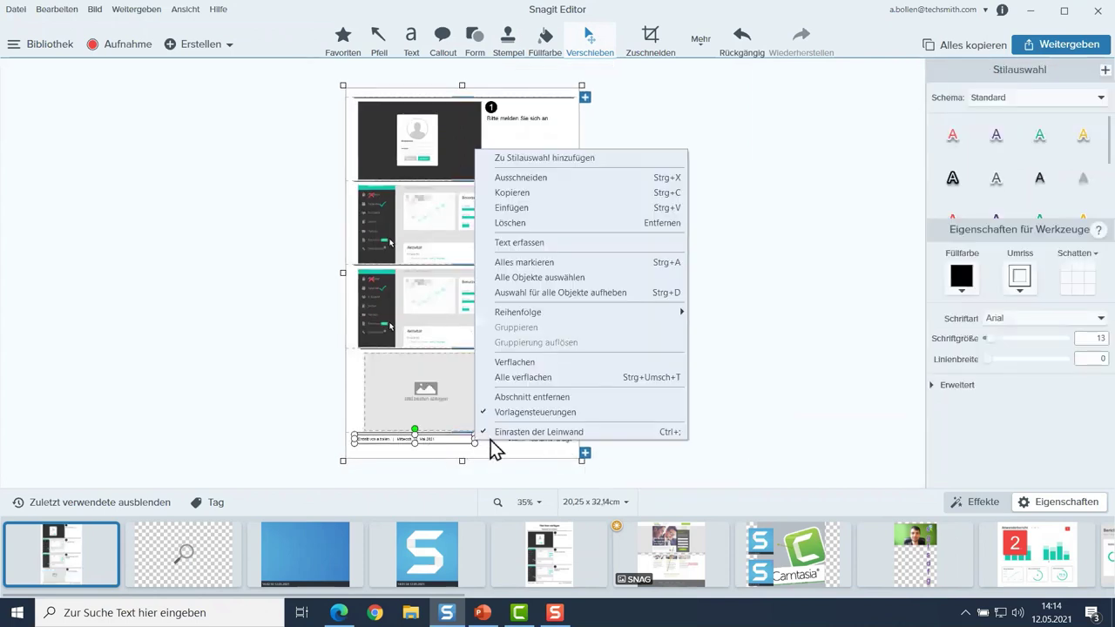
pyautogui.click(556, 399)
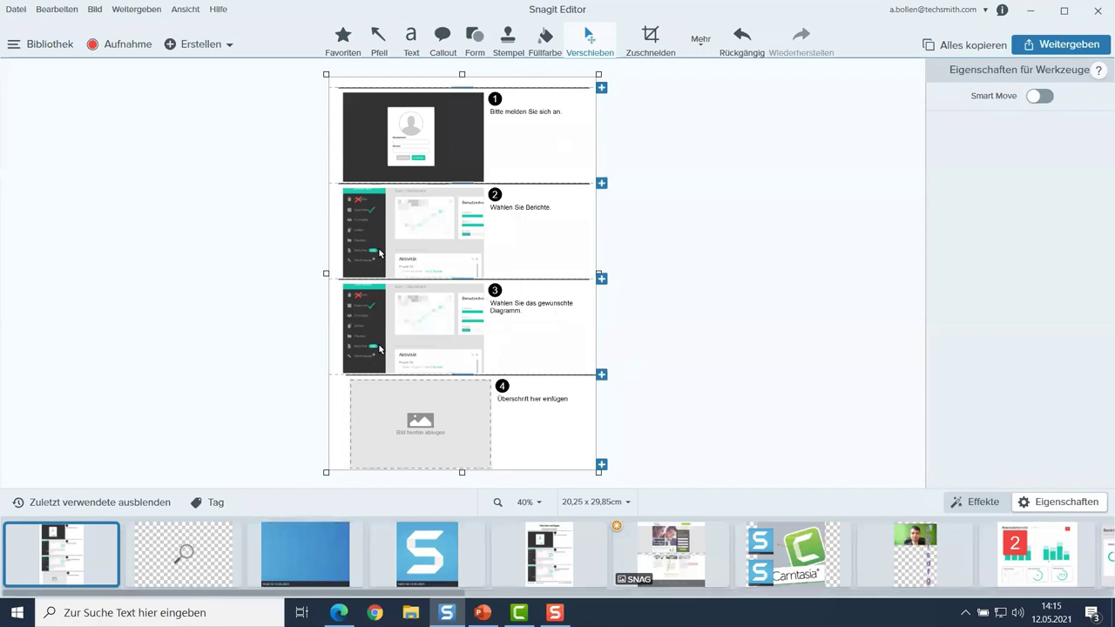
# - Open the blue capture with the date caption from the recent captures and set its canvas color to transparent
pyautogui.scroll(-5, 366, 553)
pyautogui.click(433, 300)
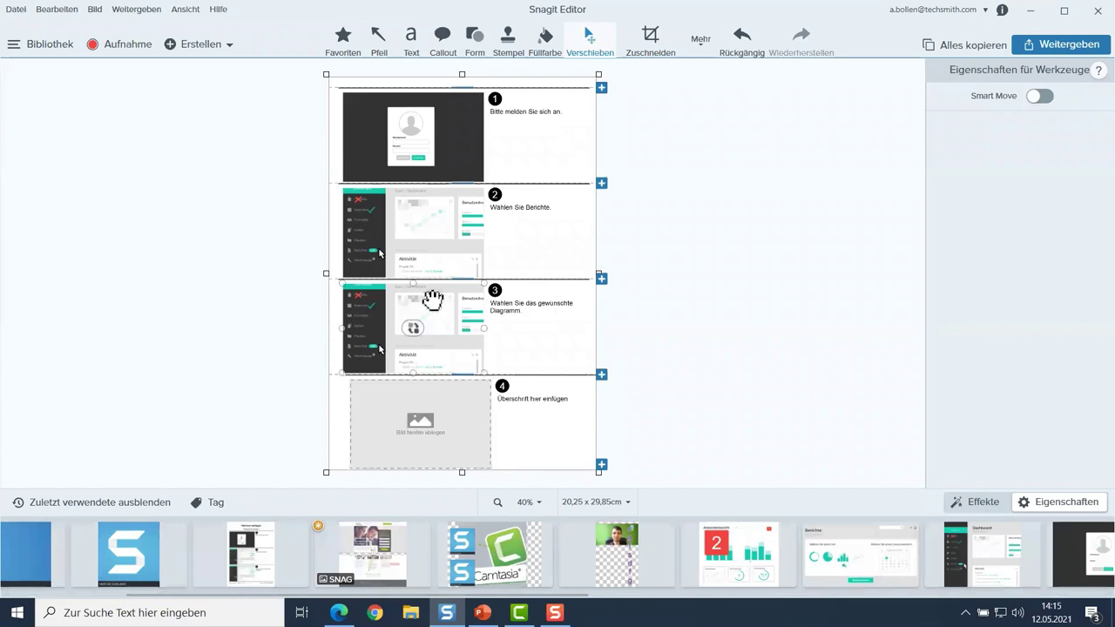
pyautogui.click(463, 190)
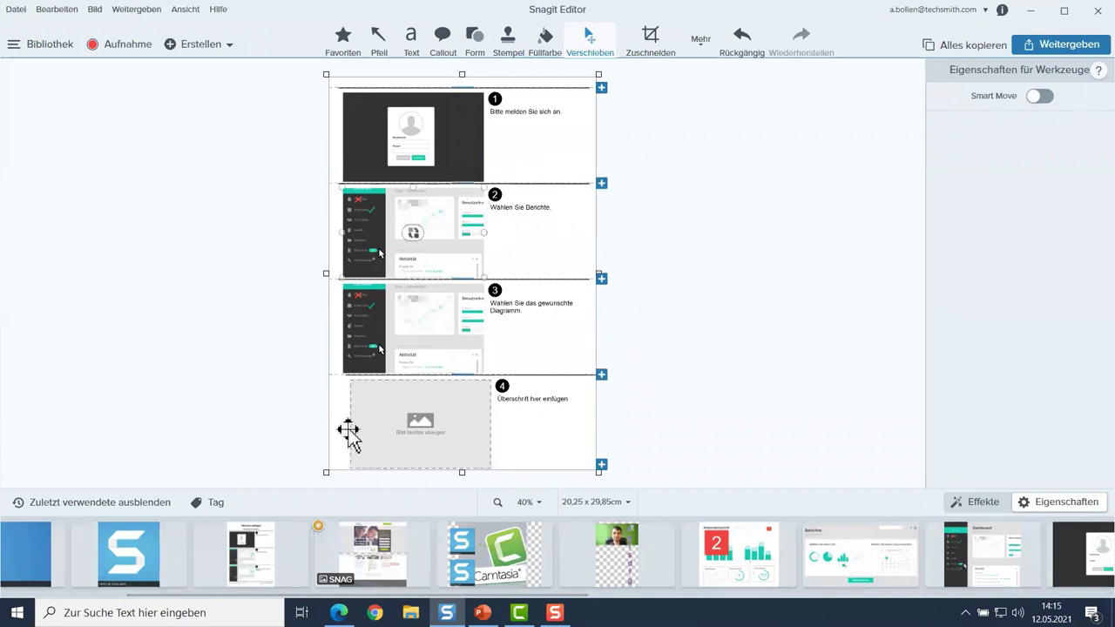
pyautogui.click(37, 535)
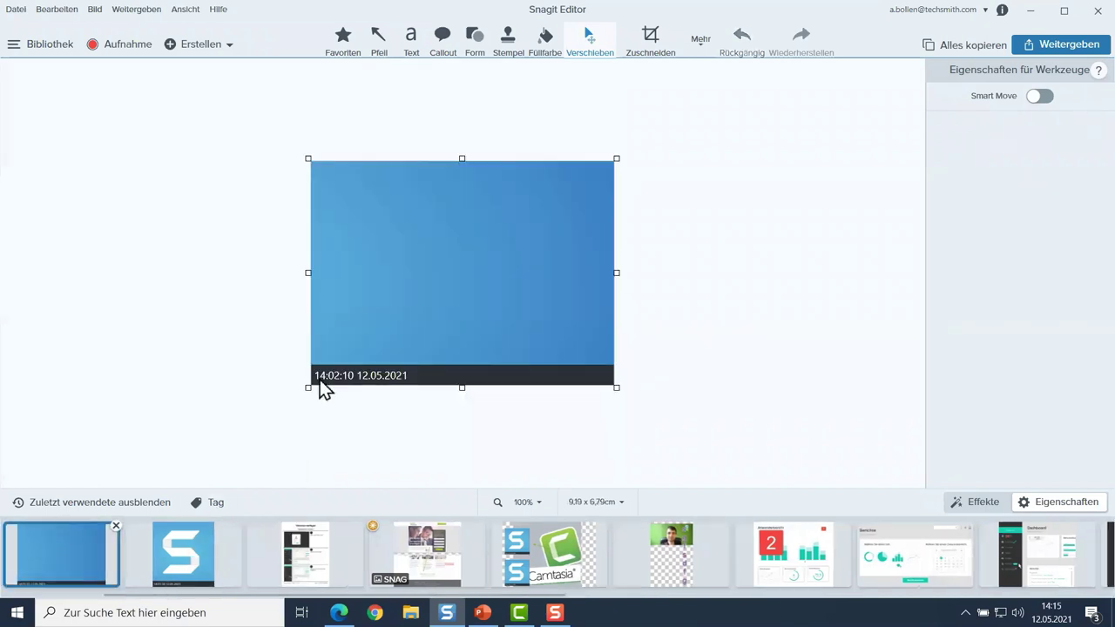
pyautogui.rightClick(467, 191)
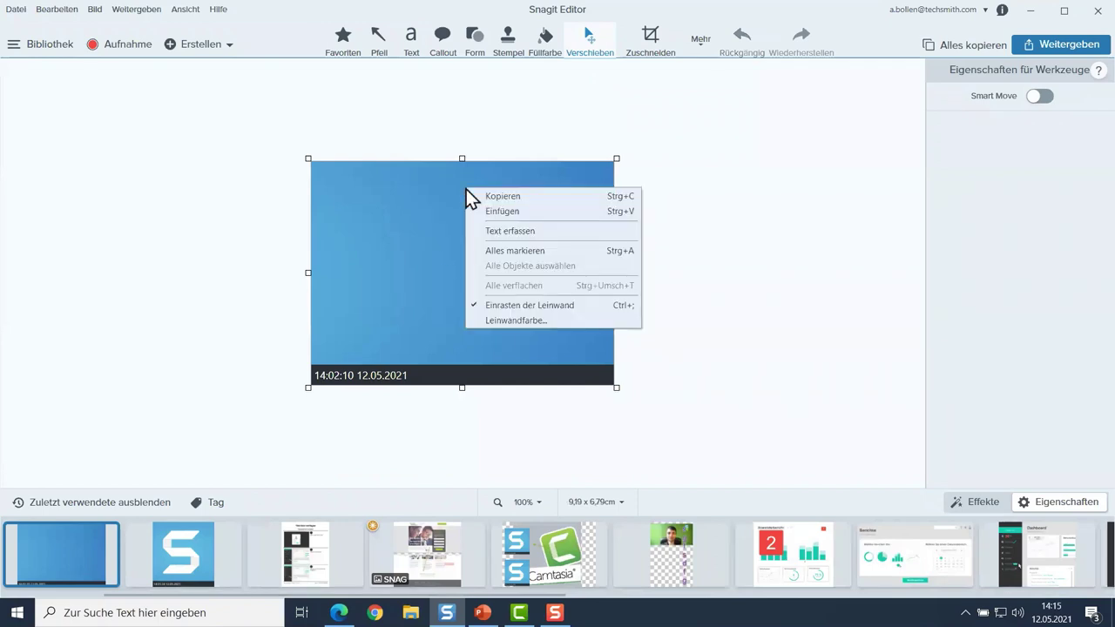
pyautogui.click(502, 321)
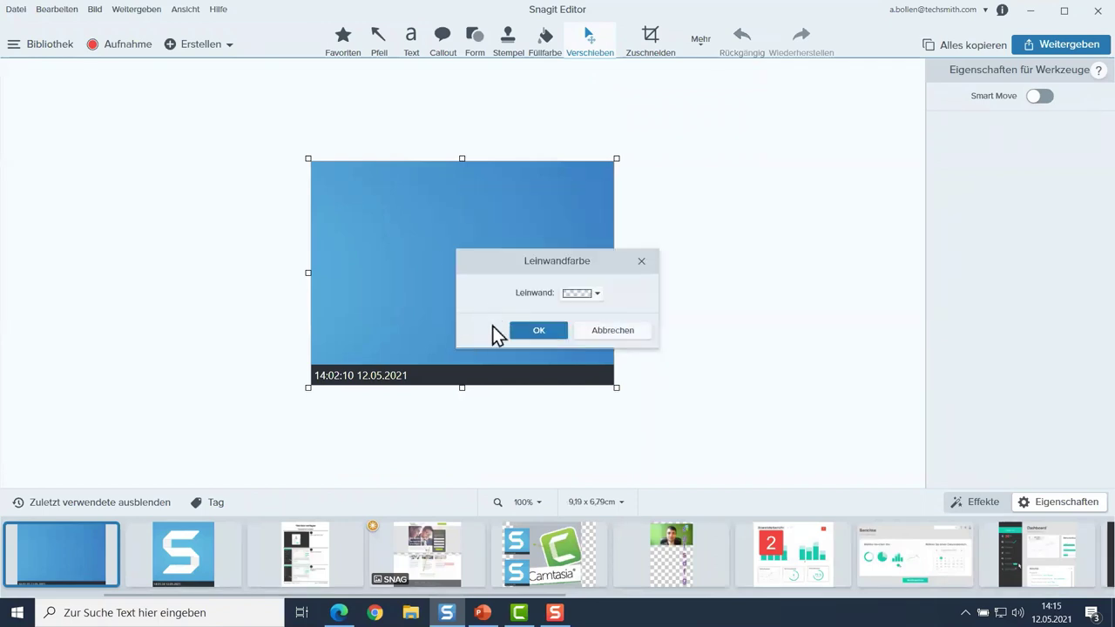
pyautogui.click(593, 297)
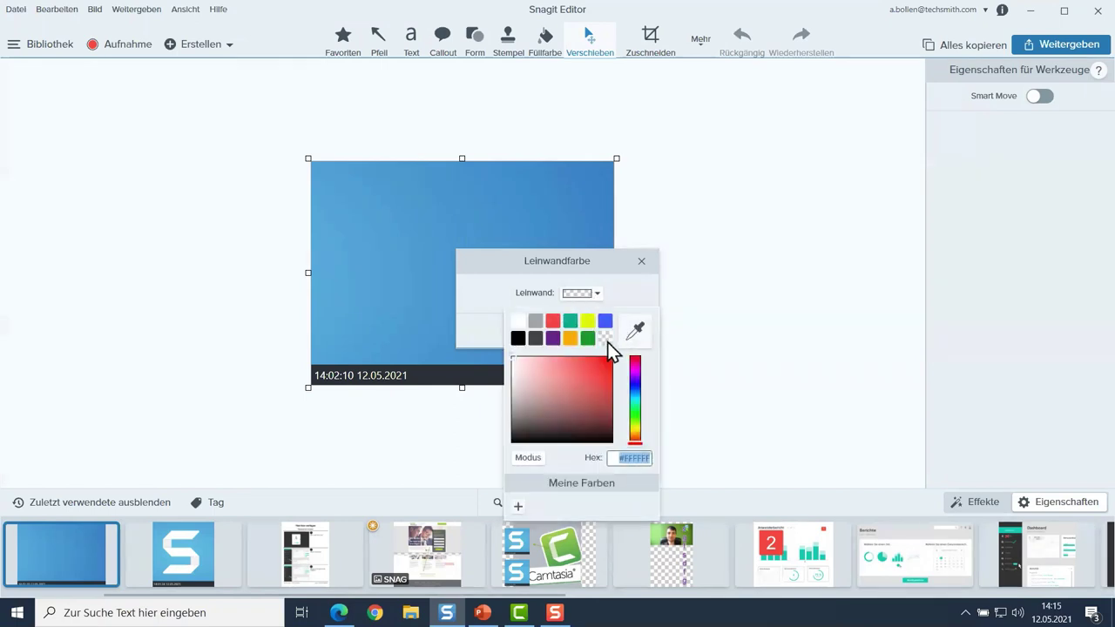
pyautogui.click(519, 322)
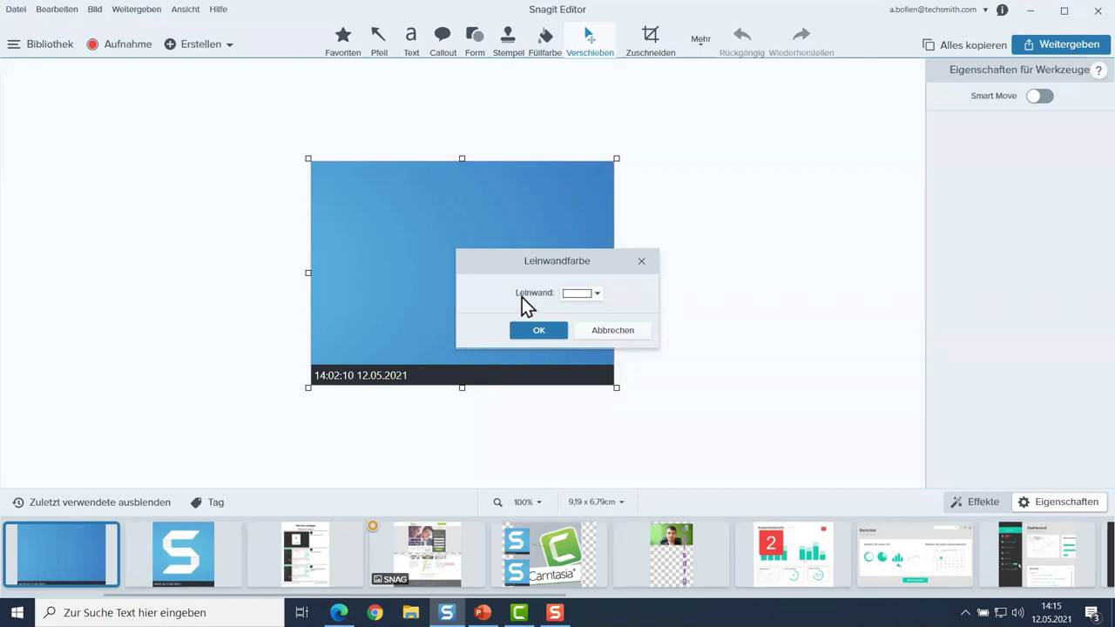
pyautogui.click(595, 293)
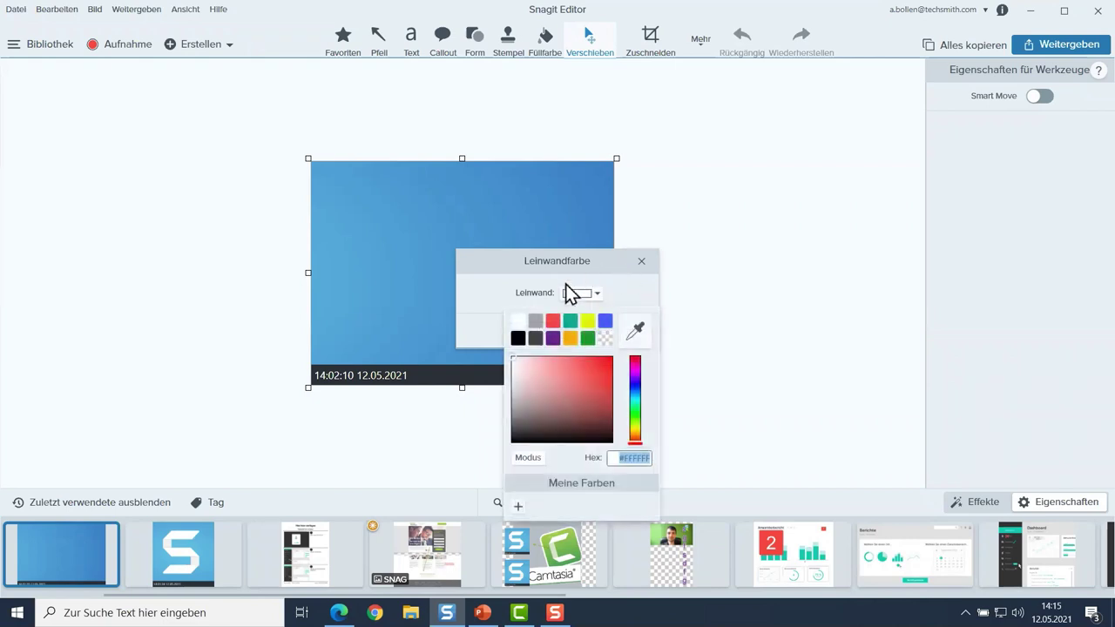
pyautogui.click(609, 340)
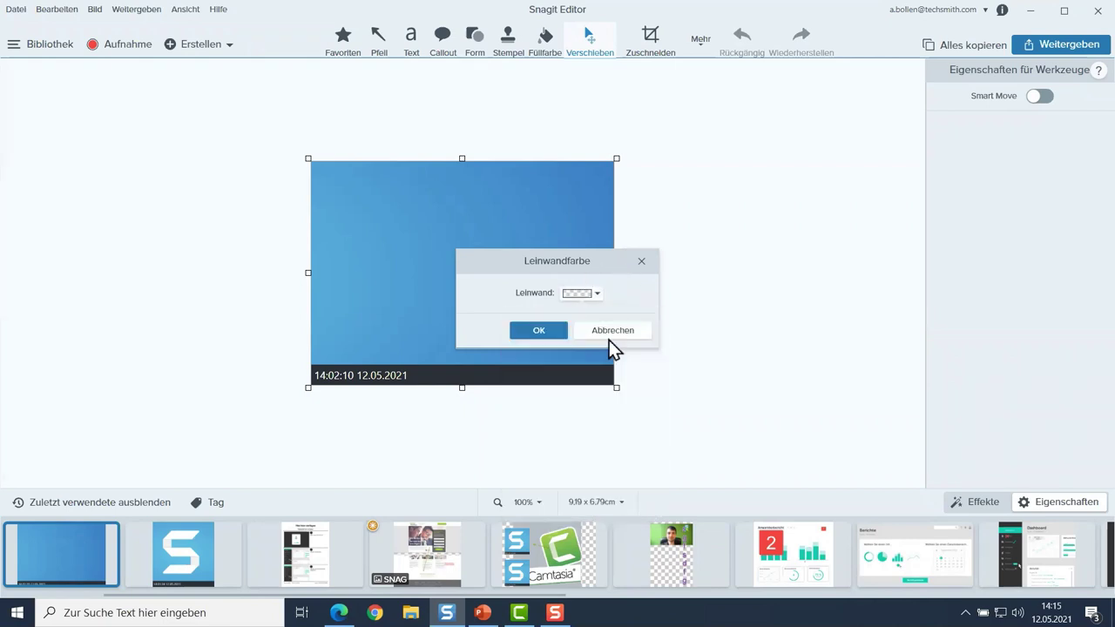
pyautogui.click(540, 335)
# - Select a rectangular area in the middle of the blue image with the Selection tool and delete it
pyautogui.click(700, 40)
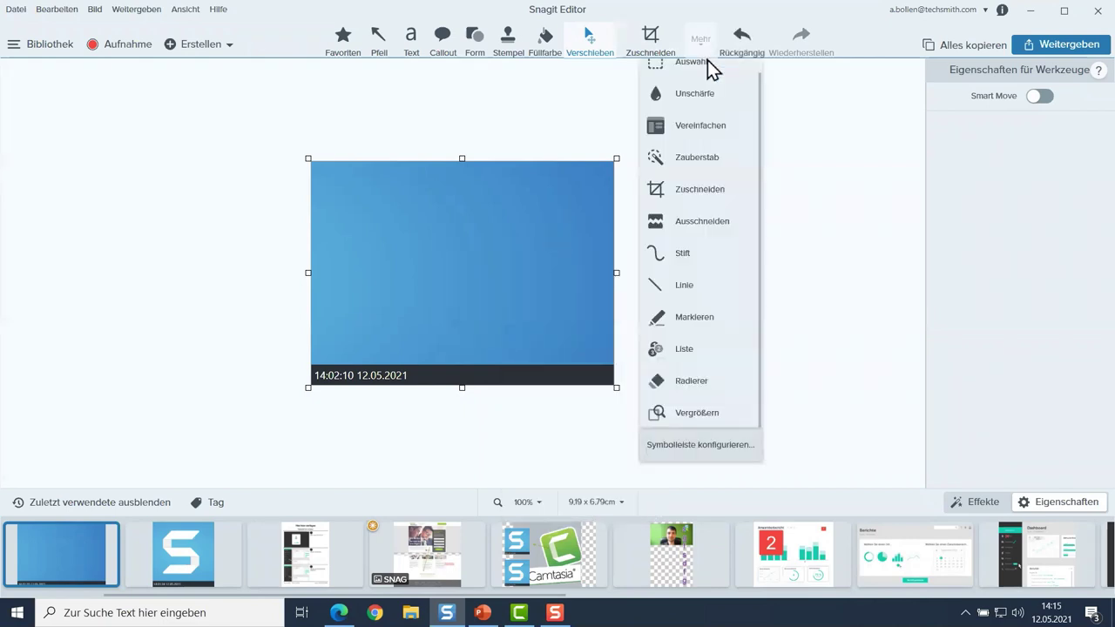
pyautogui.click(685, 76)
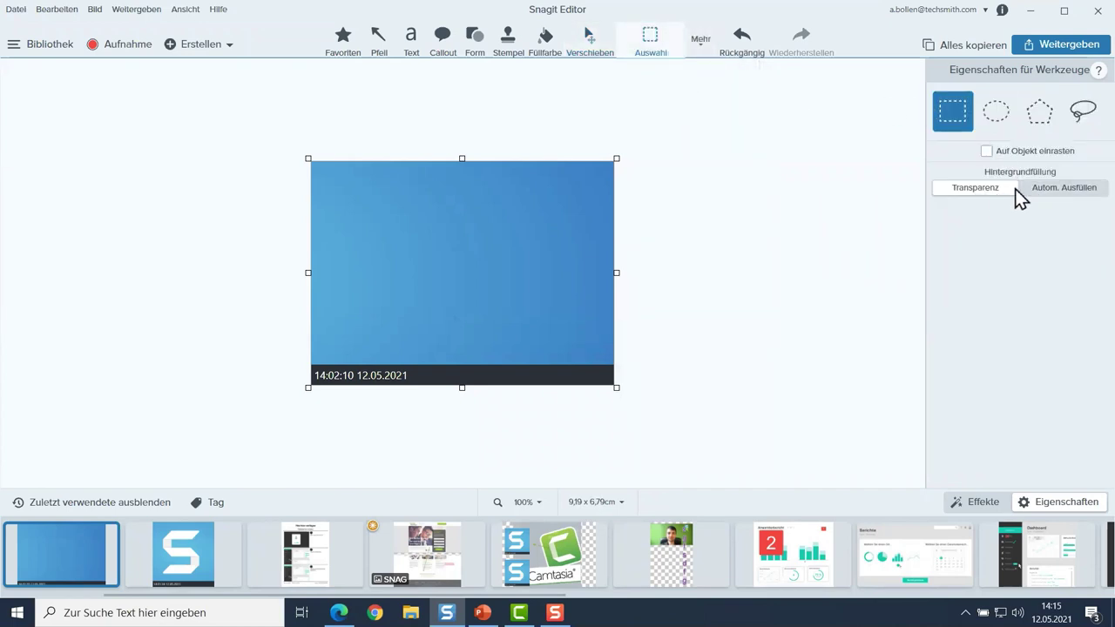
pyautogui.moveTo(405, 211); pyautogui.dragTo(519, 298)
pyautogui.press('Delete')
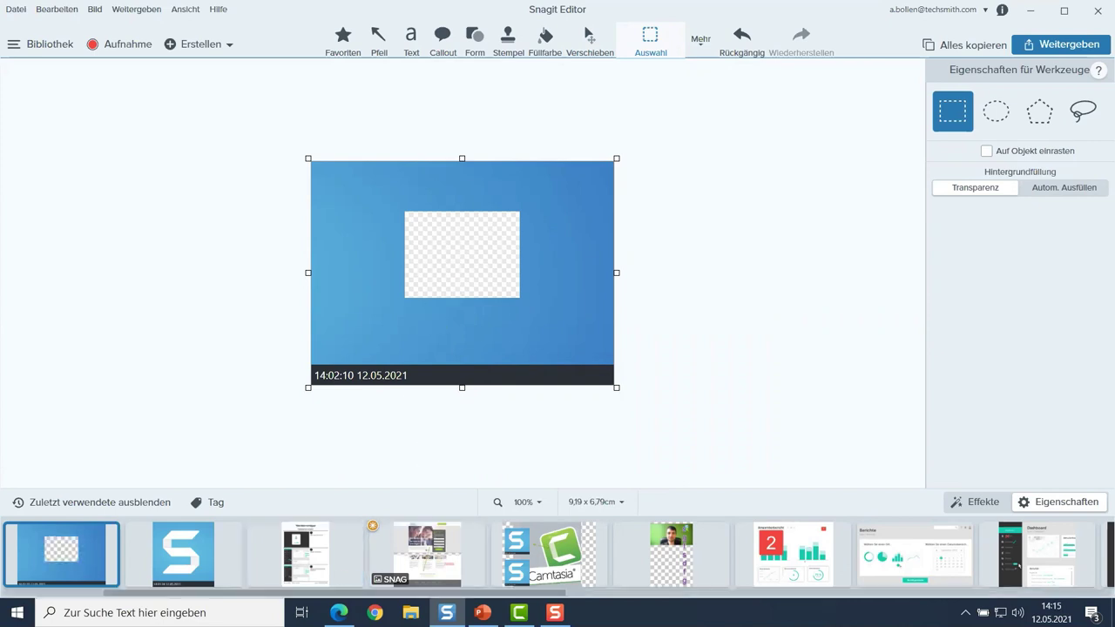
# - Look through the recent captures for a photo, and open the woman's portrait JPG from the Desktop folder
pyautogui.scroll(-5, 819, 544)
pyautogui.scroll(-10, 557, 554)
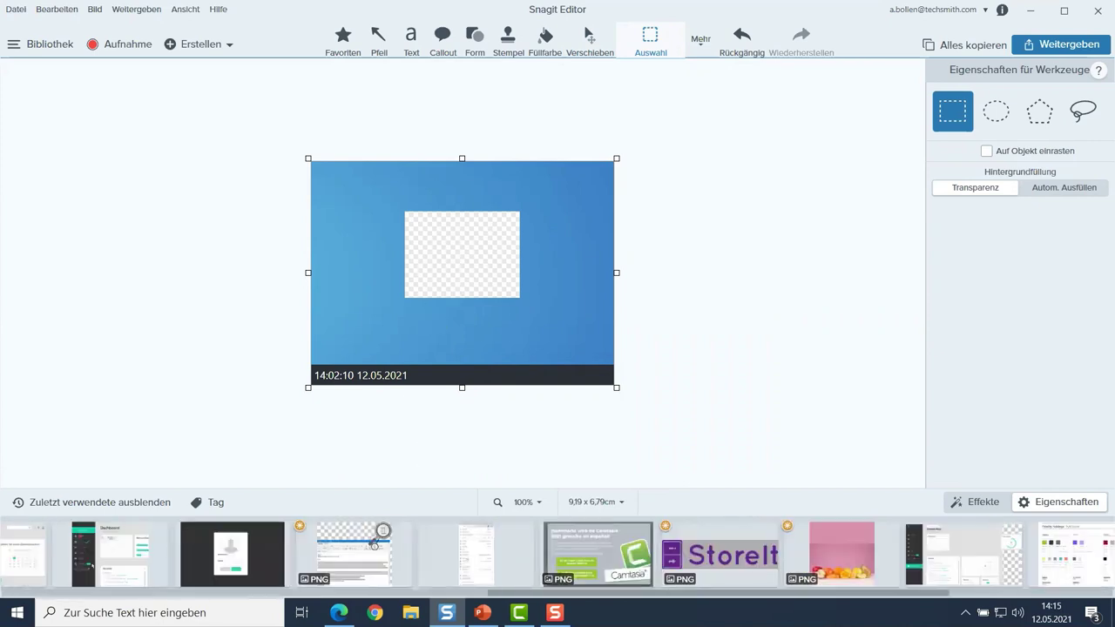
pyautogui.scroll(12, 406, 562)
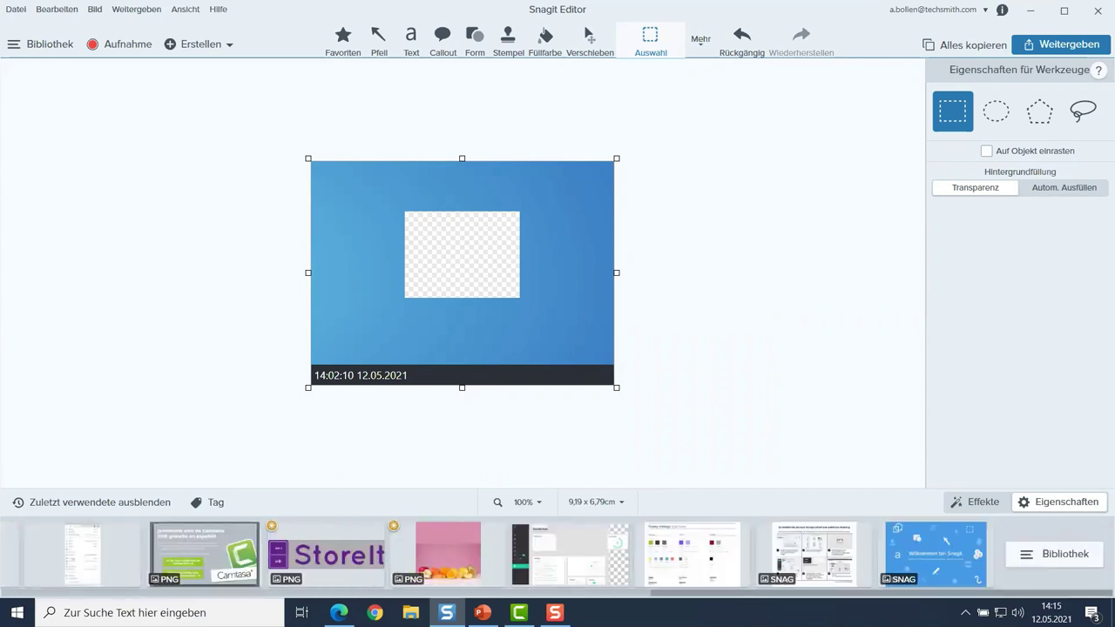
pyautogui.click(16, 9)
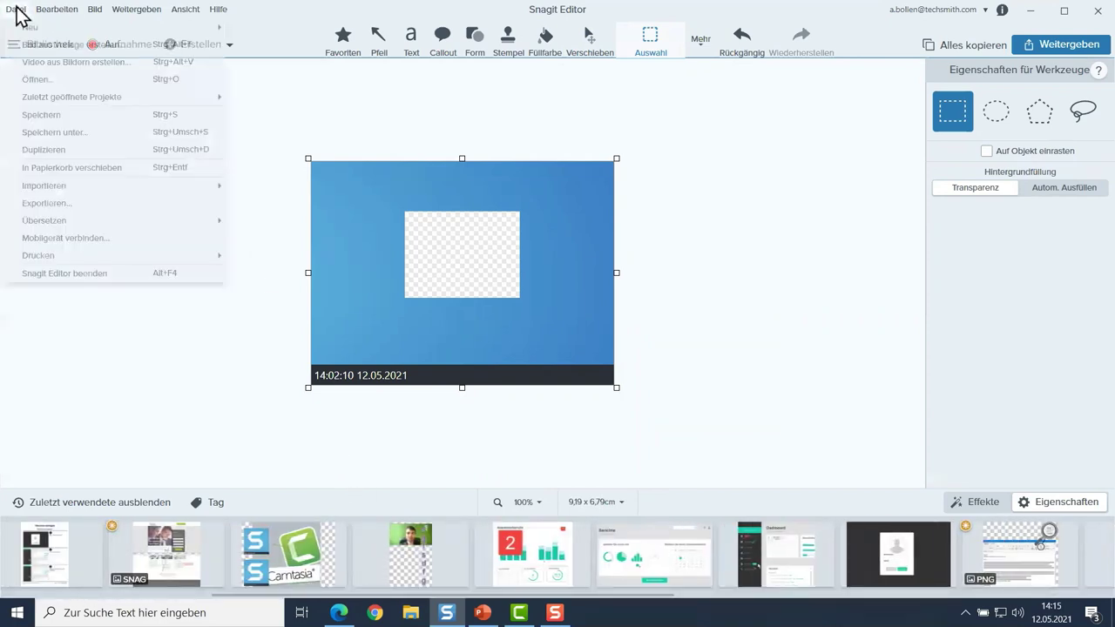
pyautogui.click(59, 79)
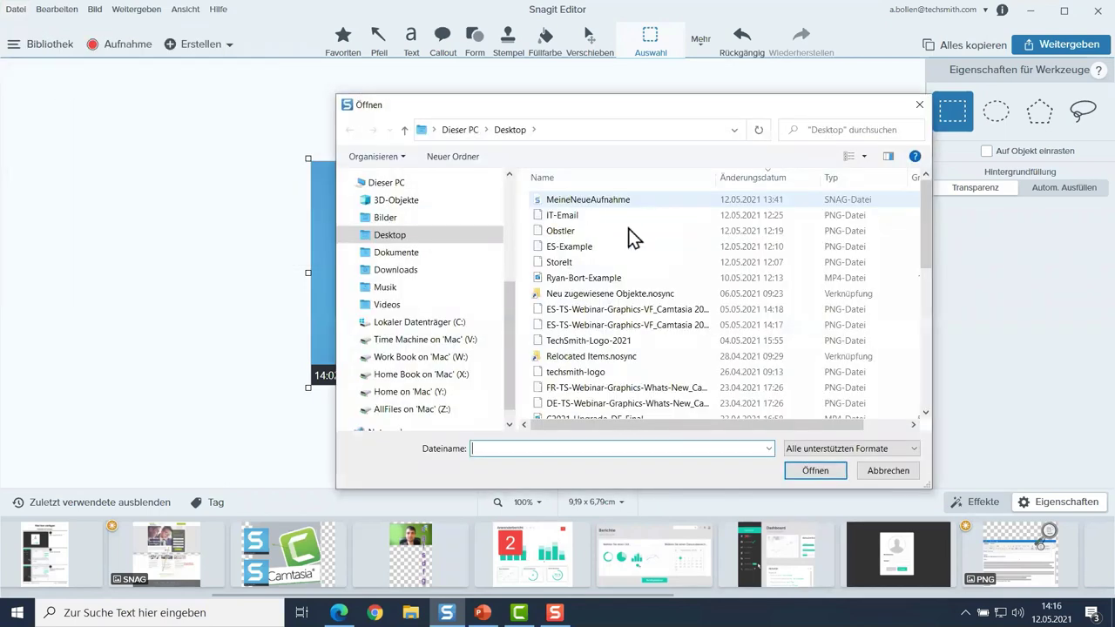
pyautogui.moveTo(924, 257); pyautogui.dragTo(930, 314)
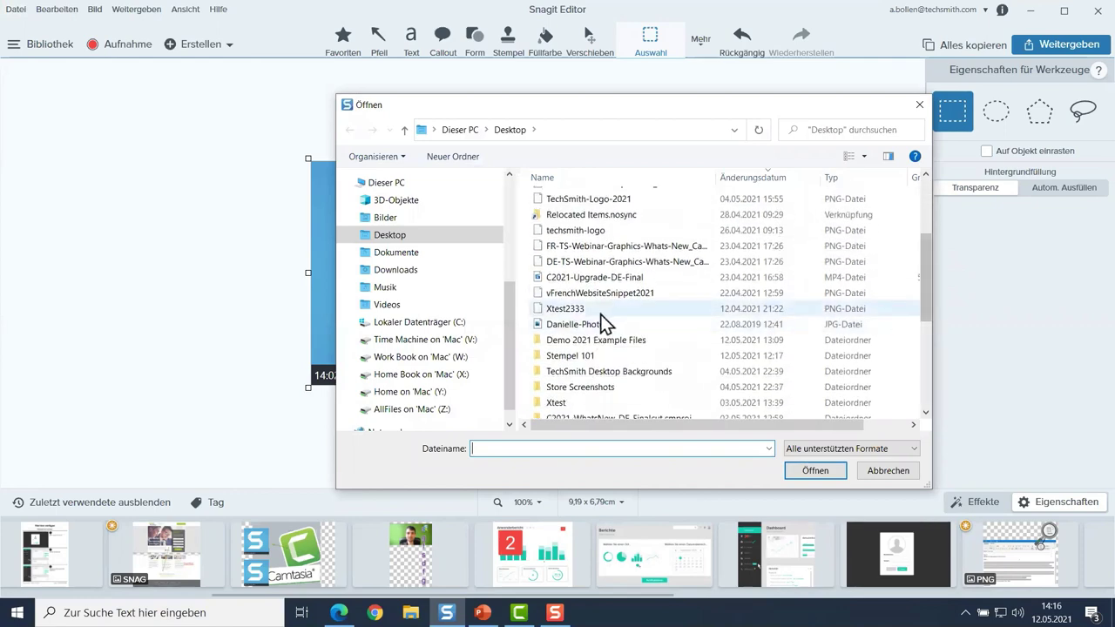
pyautogui.doubleClick(599, 323)
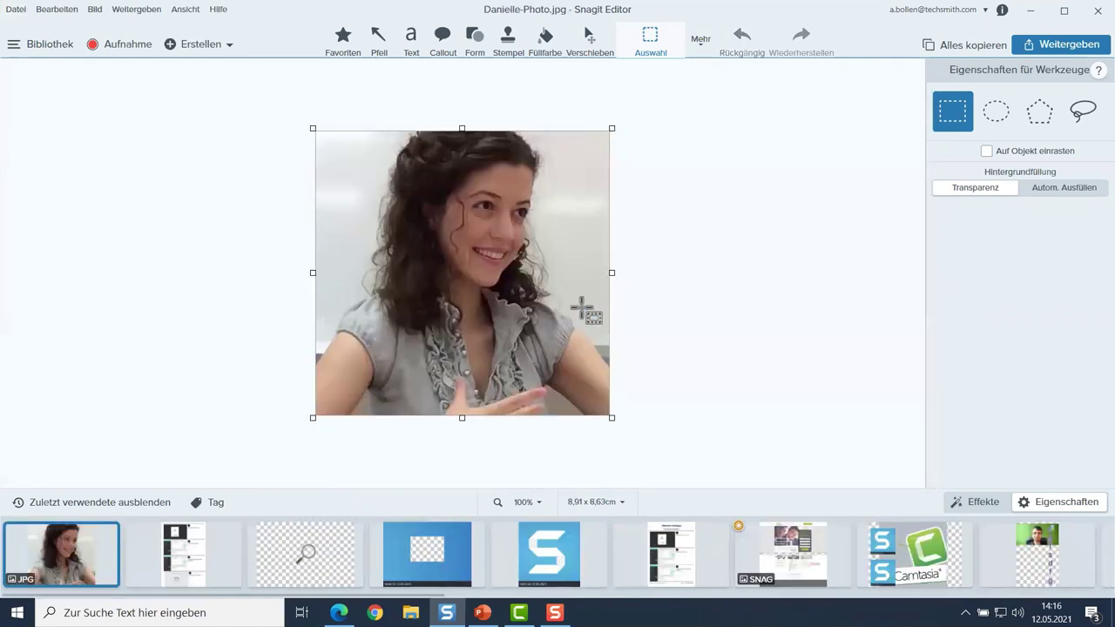
# - Trim the portrait's canvas to about 7 x 5.26 cm and delete a rectangular area near its upper-left corner
pyautogui.moveTo(612, 365); pyautogui.dragTo(573, 306)
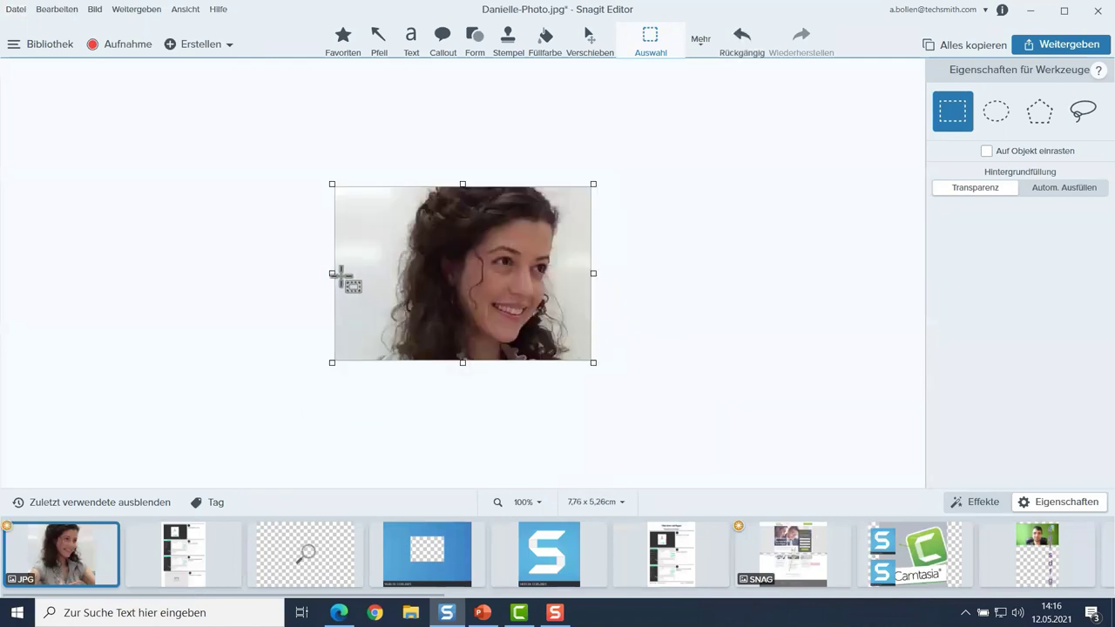
pyautogui.moveTo(331, 274); pyautogui.dragTo(360, 276)
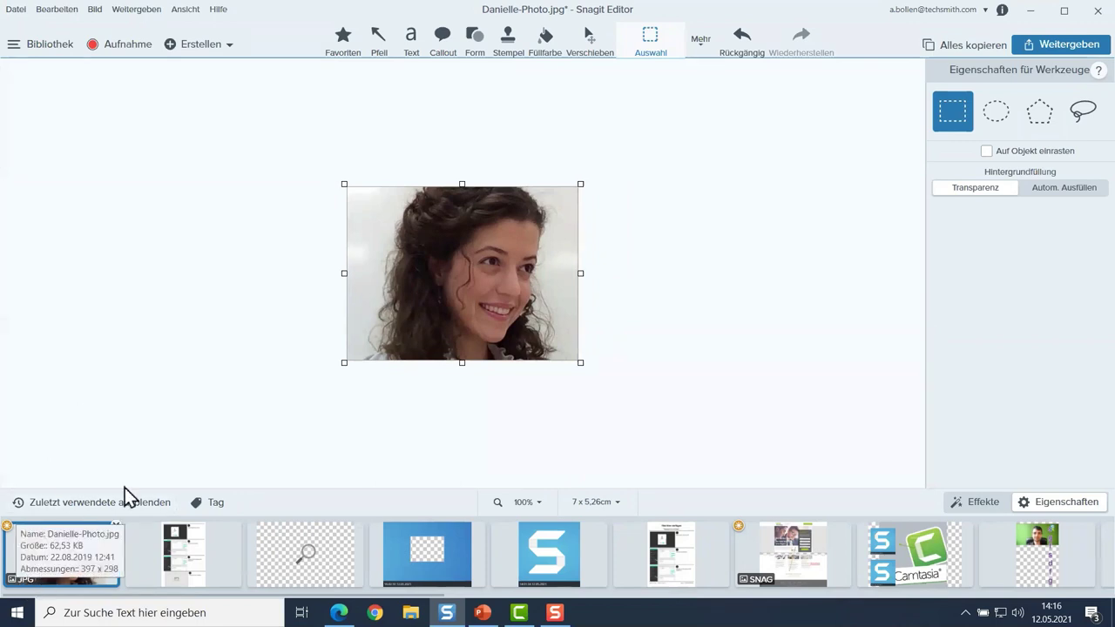
pyautogui.moveTo(367, 199); pyautogui.dragTo(429, 237)
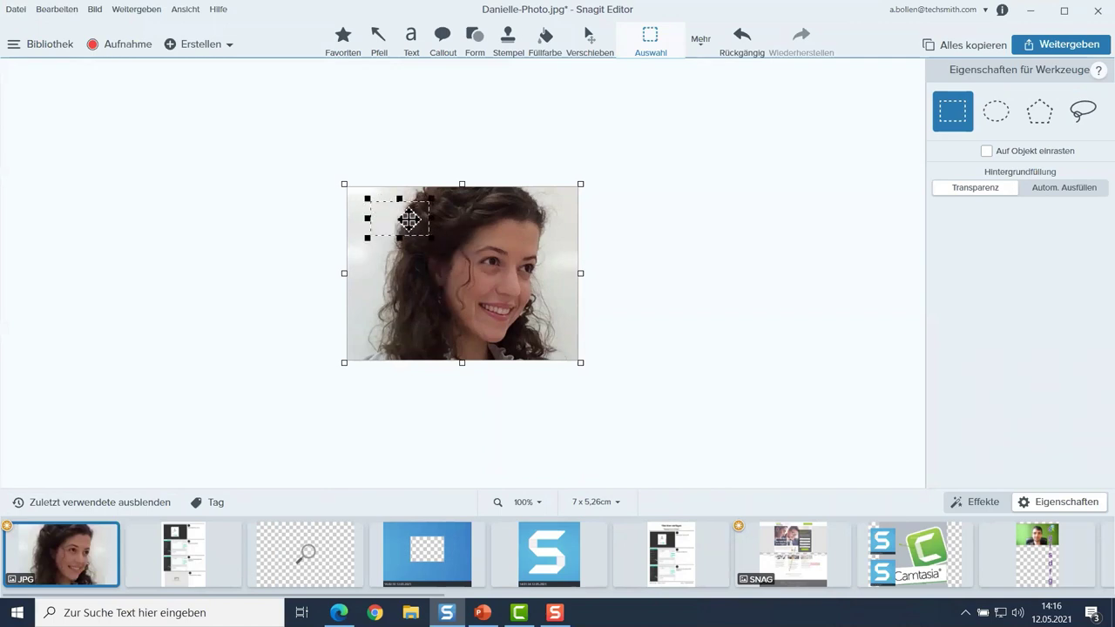
pyautogui.press('Delete')
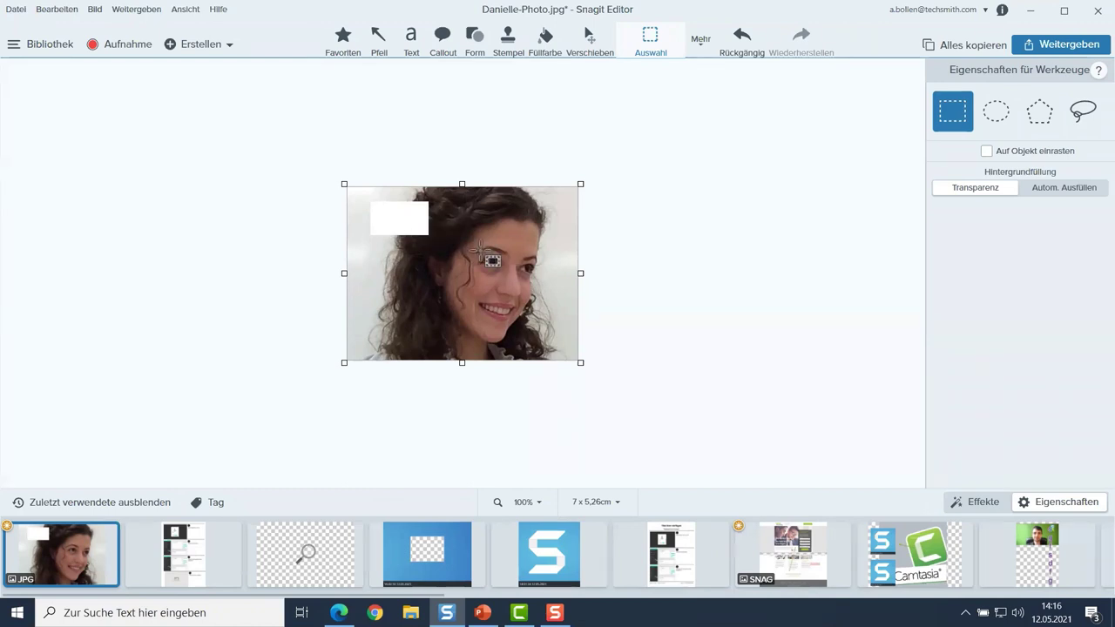
# - Set the portrait's canvas color to transparent
pyautogui.rightClick(410, 217)
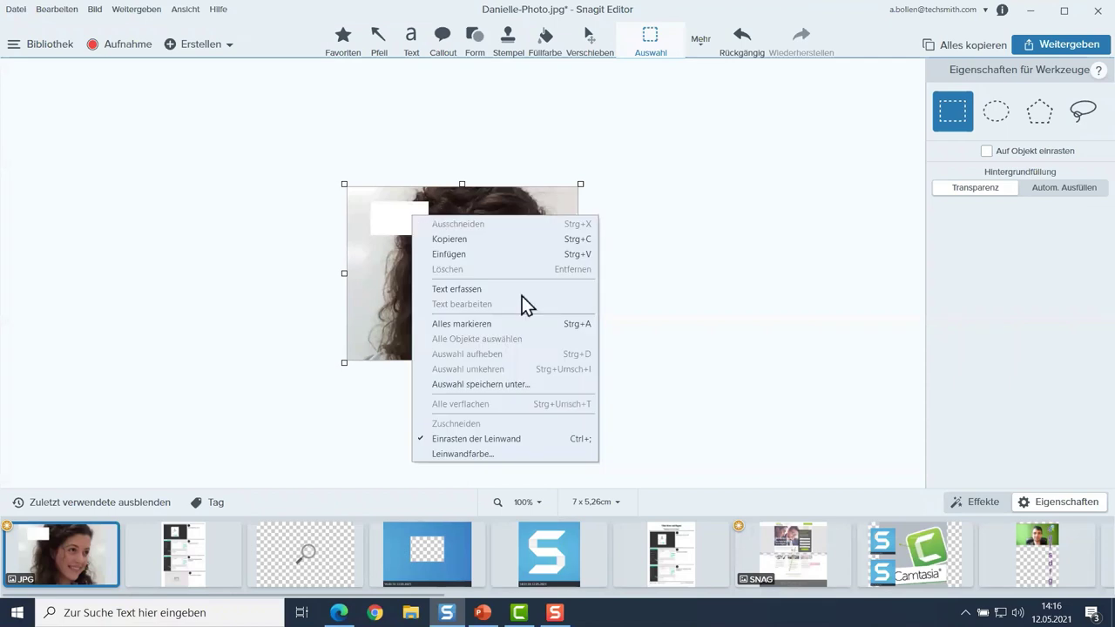
pyautogui.click(462, 454)
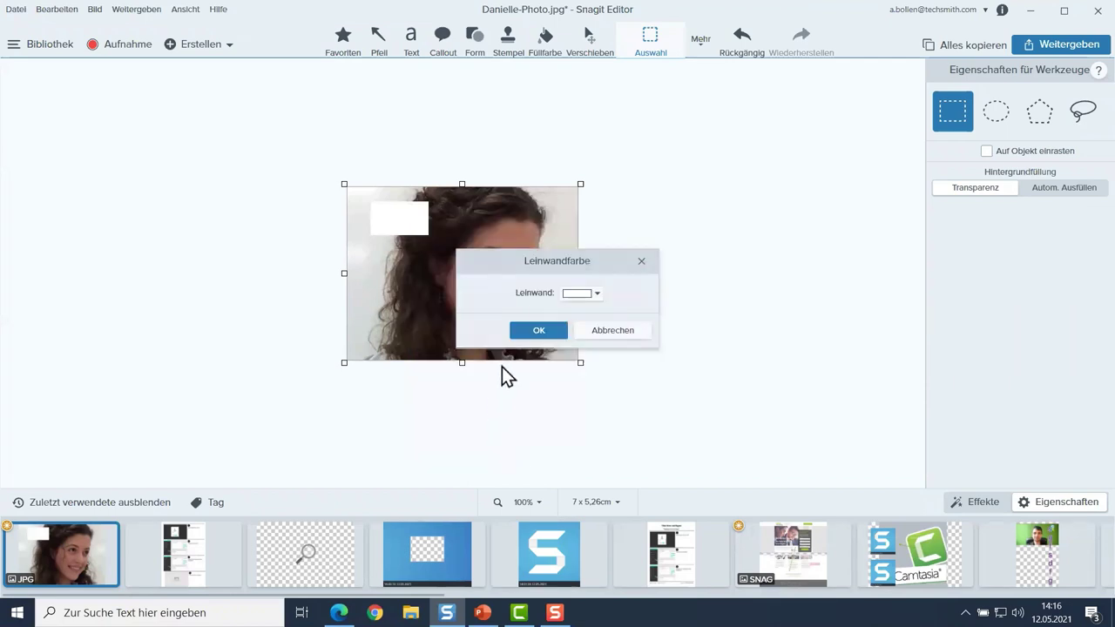
pyautogui.click(598, 293)
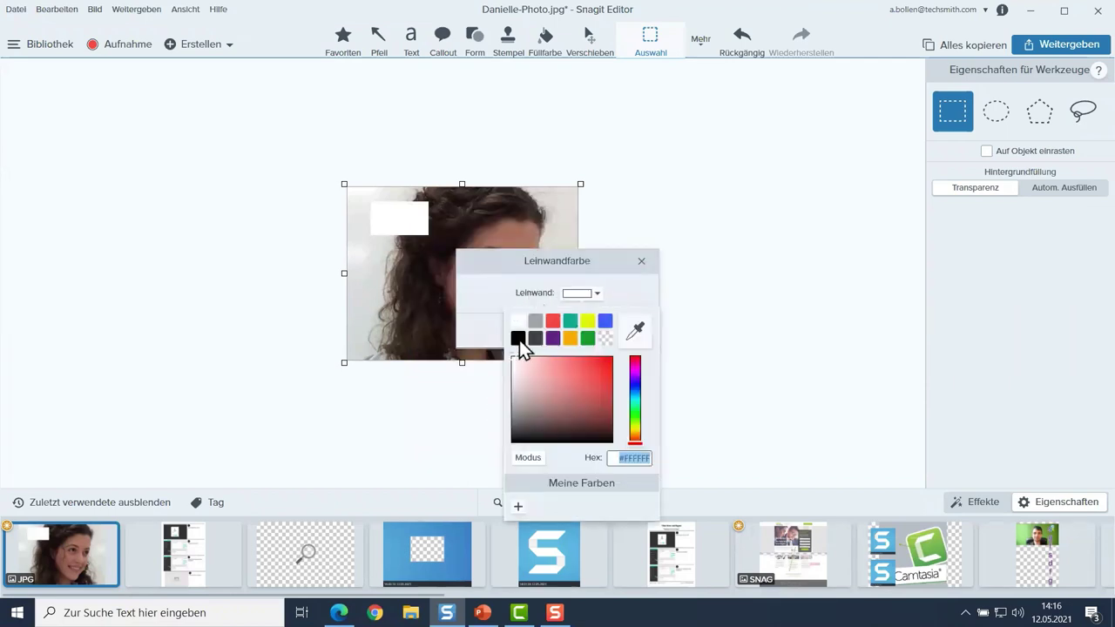
pyautogui.click(603, 339)
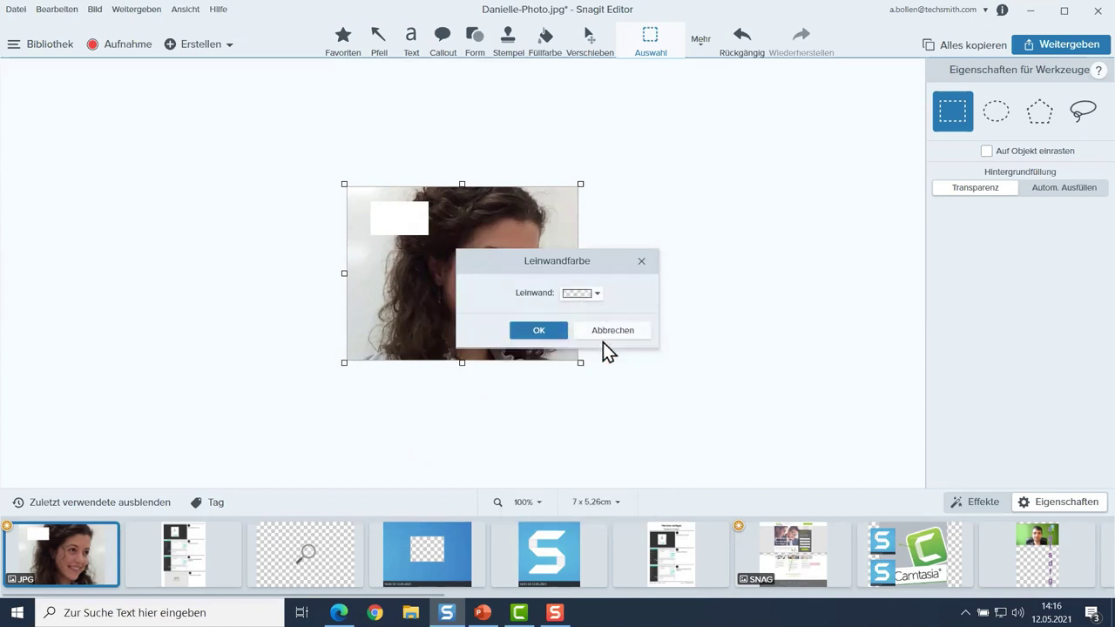
pyautogui.click(542, 331)
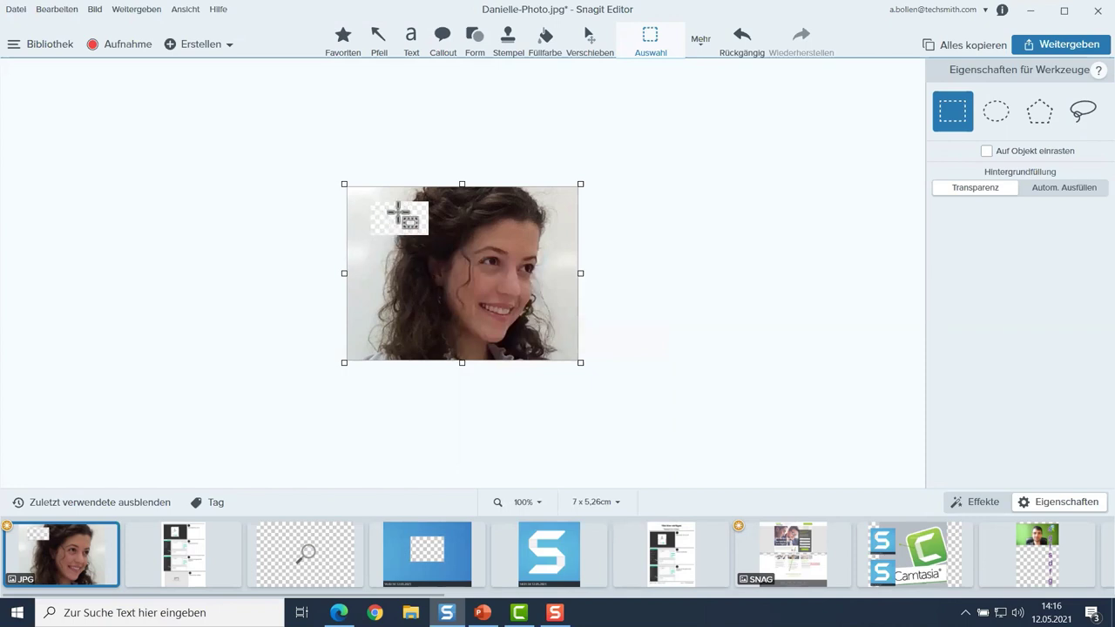
# - Delete two more small rectangular areas from the portrait, one at its left edge and one on the forehead
pyautogui.moveTo(366, 277); pyautogui.dragTo(398, 294)
pyautogui.press('Delete')
pyautogui.moveTo(498, 206); pyautogui.dragTo(522, 234)
pyautogui.press('Delete')
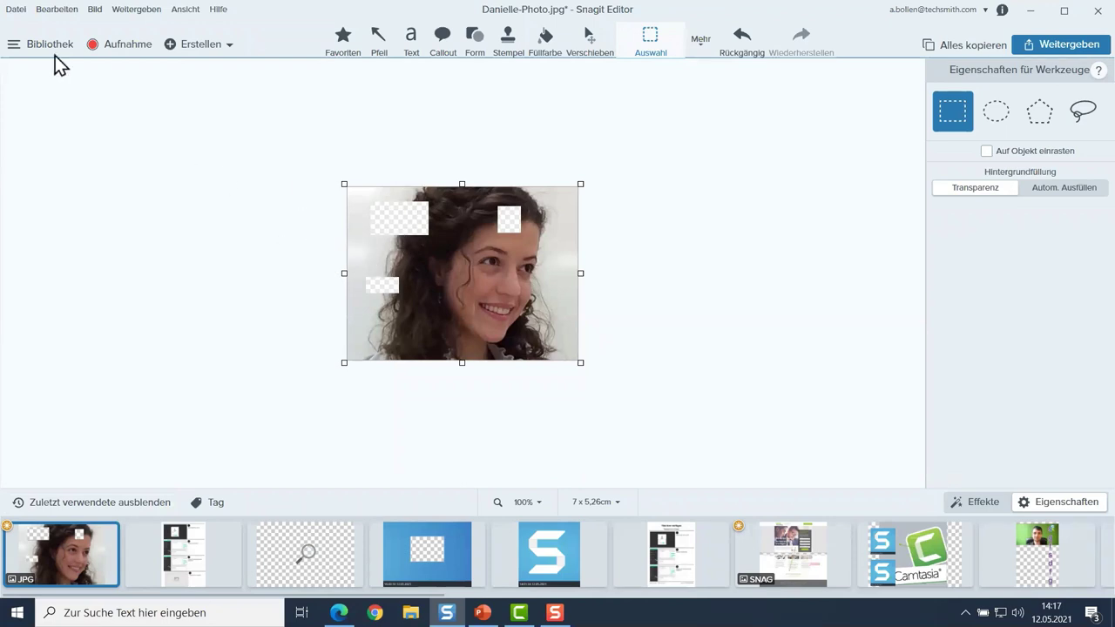
# - Save the edited portrait as a PNG - Portable Network Graphics file in the Desktop folder
pyautogui.click(16, 10)
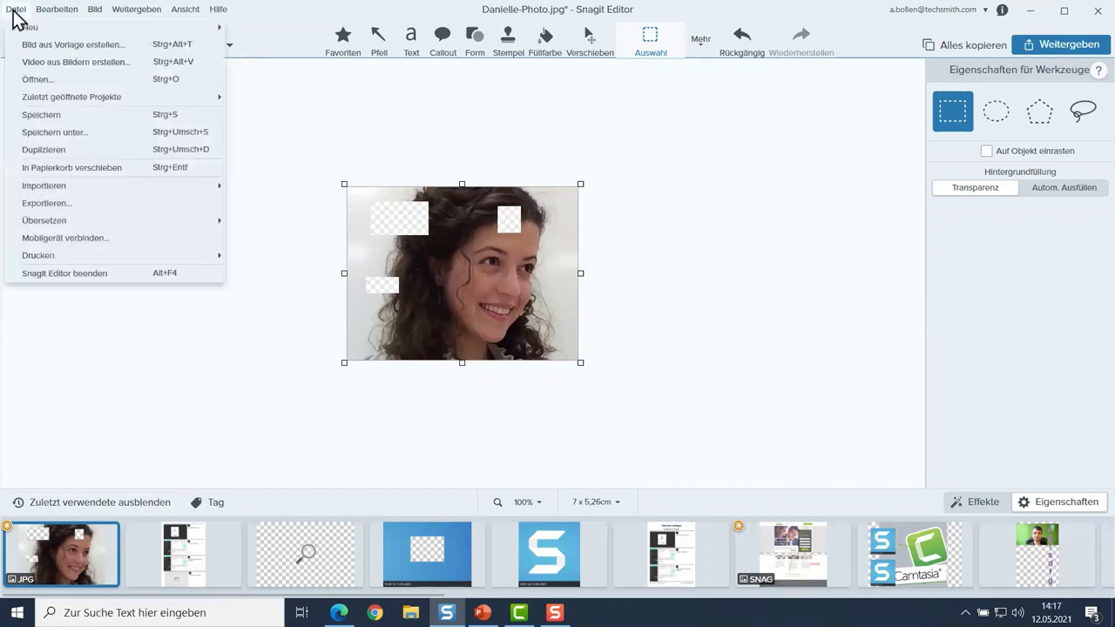
pyautogui.click(61, 137)
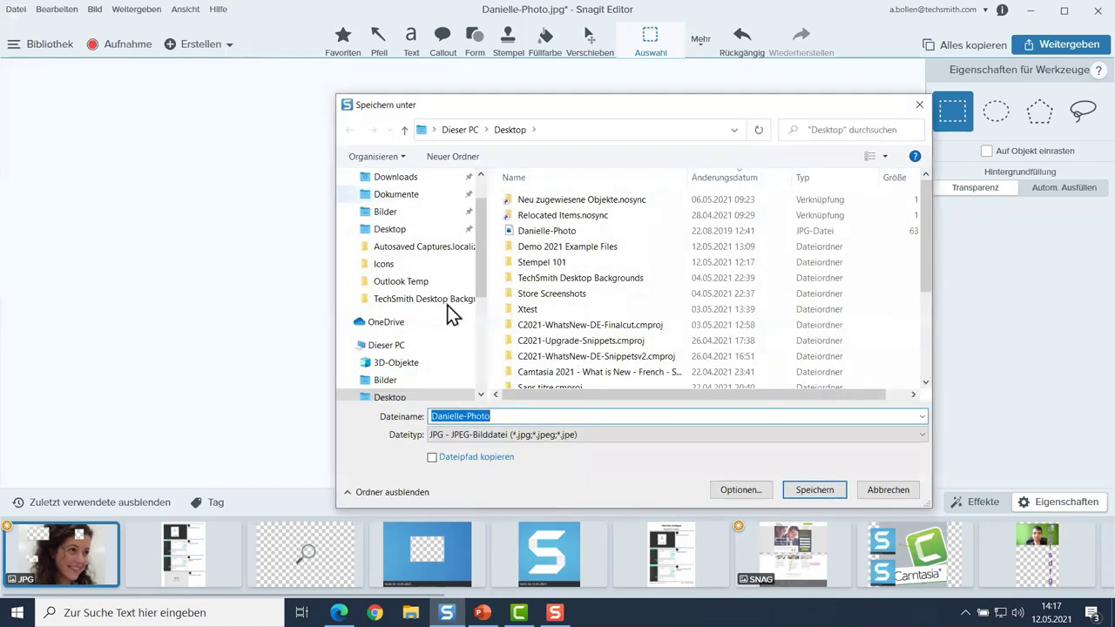
pyautogui.click(471, 433)
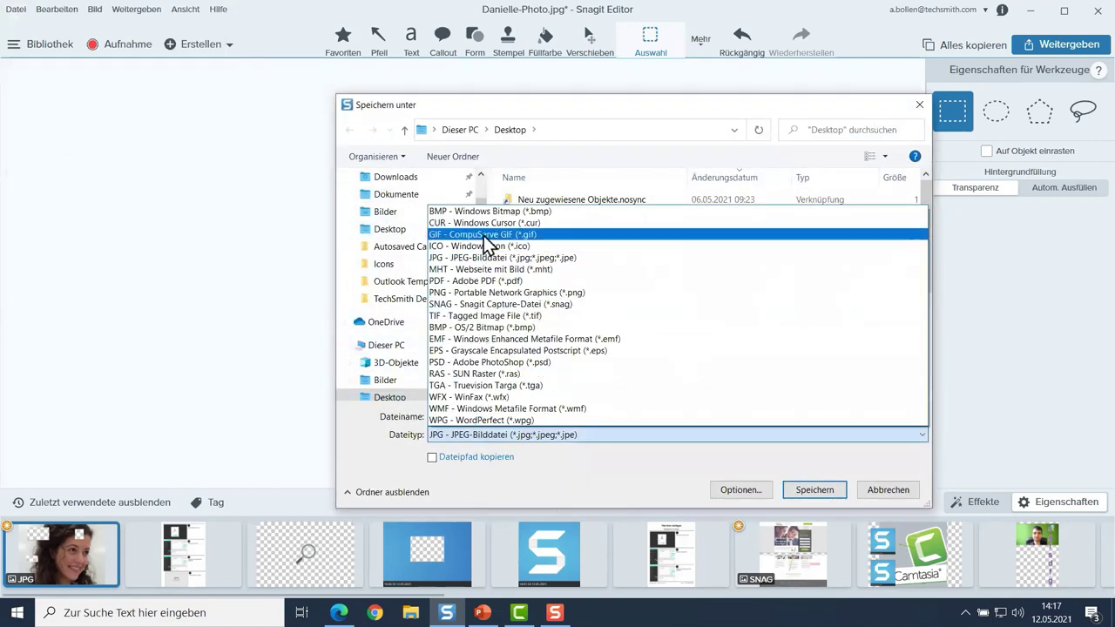
pyautogui.click(476, 293)
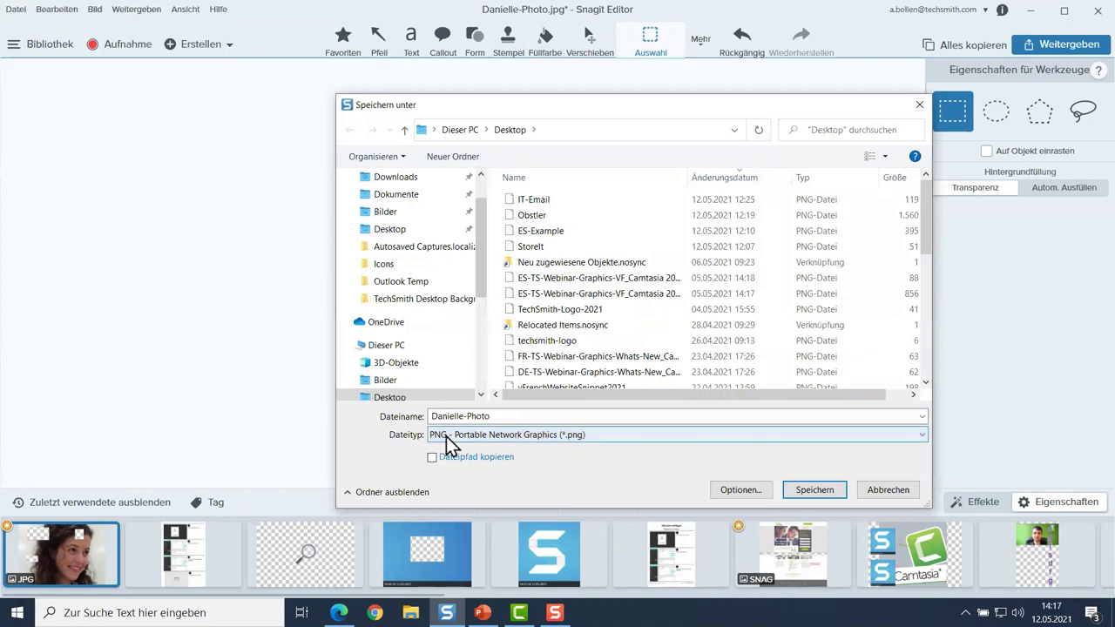
pyautogui.click(810, 490)
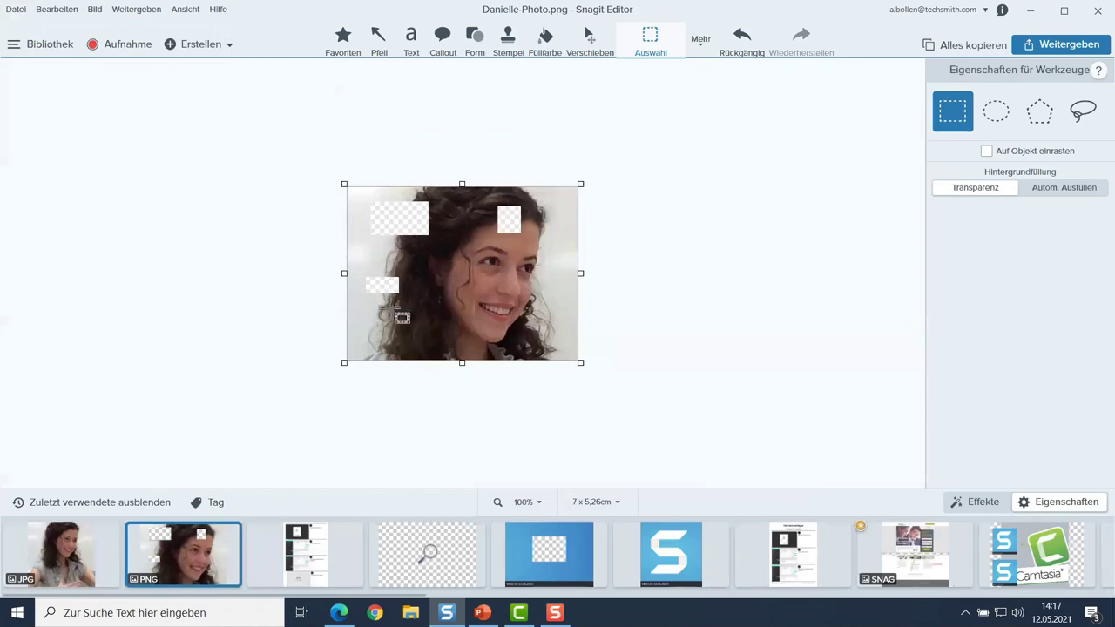
# - Copy the whole portrait canvas, paste it onto the first slide in PowerPoint, and move it partly over the green shapes
pyautogui.click(979, 44)
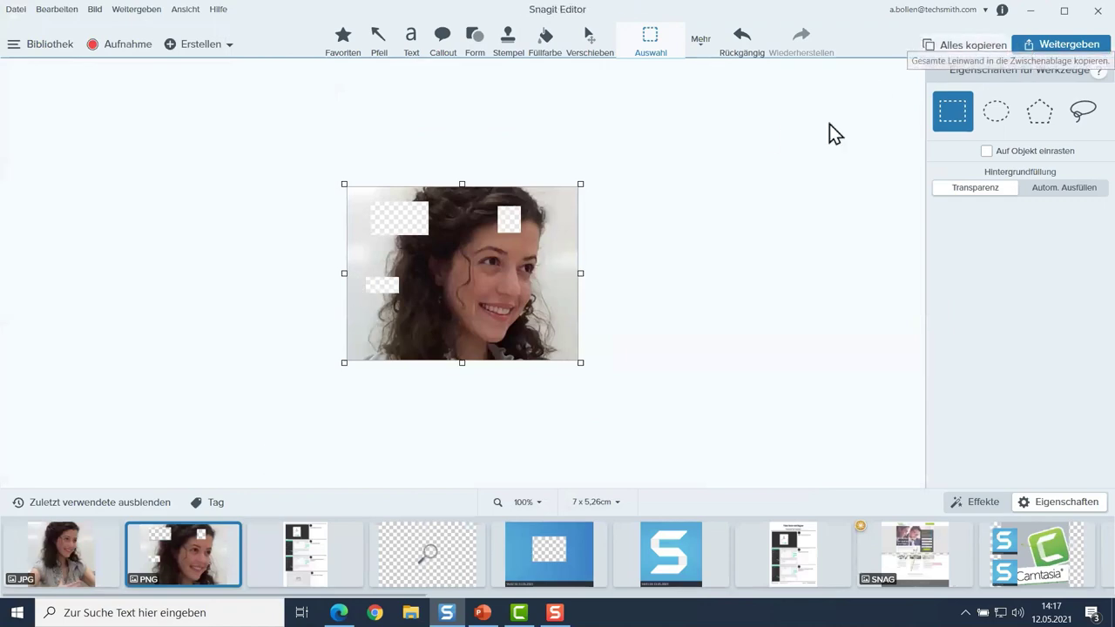
pyautogui.click(482, 613)
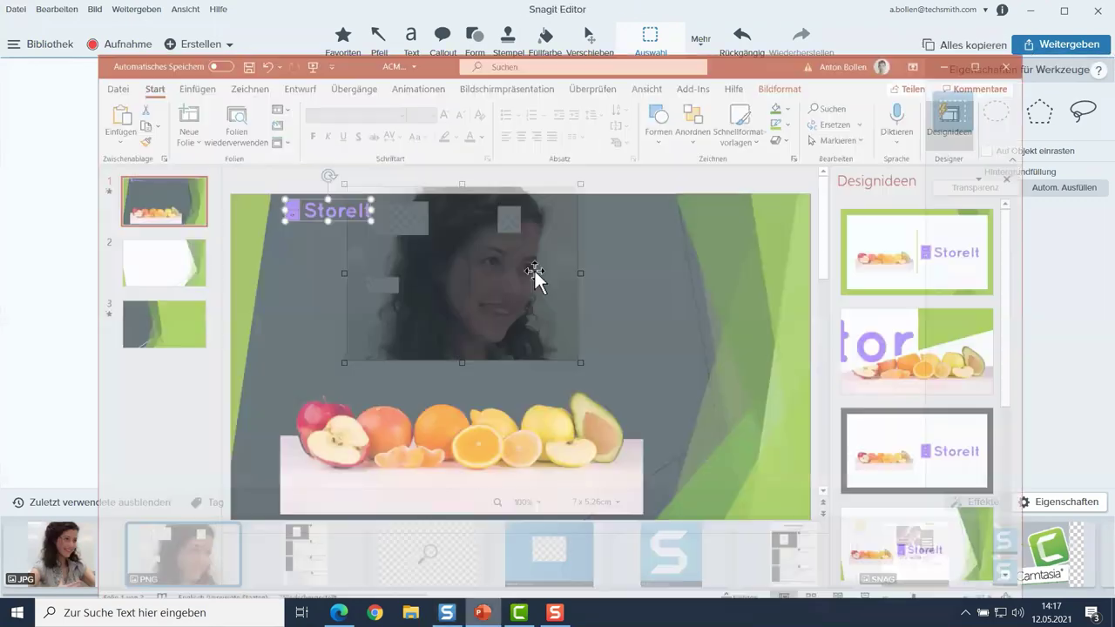
pyautogui.hotkey('ctrl', 'v')
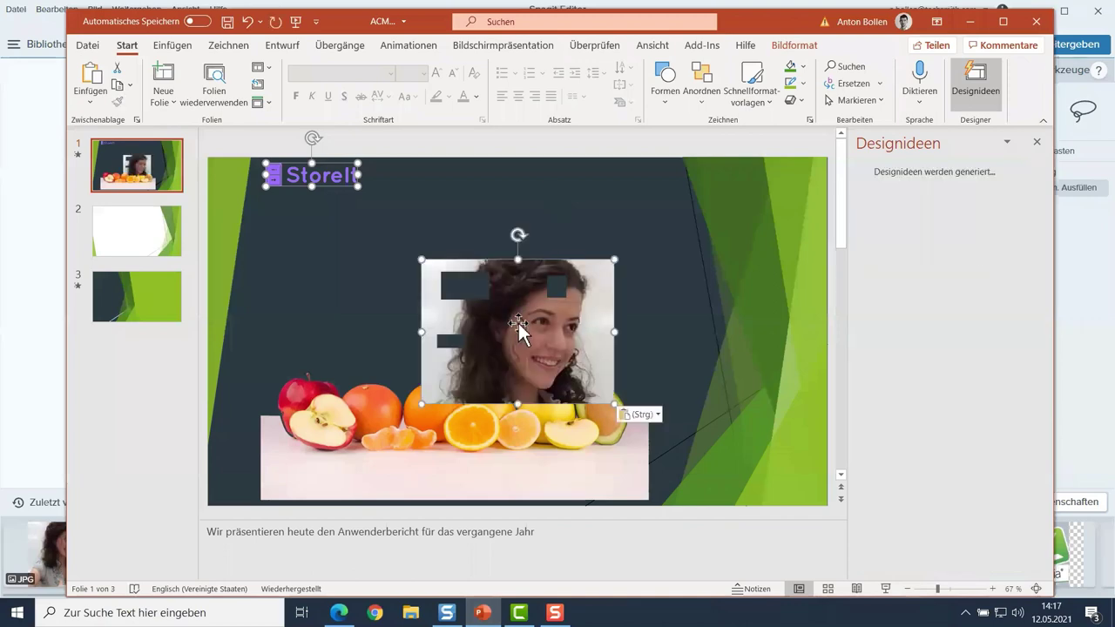
pyautogui.moveTo(635, 314); pyautogui.dragTo(718, 274)
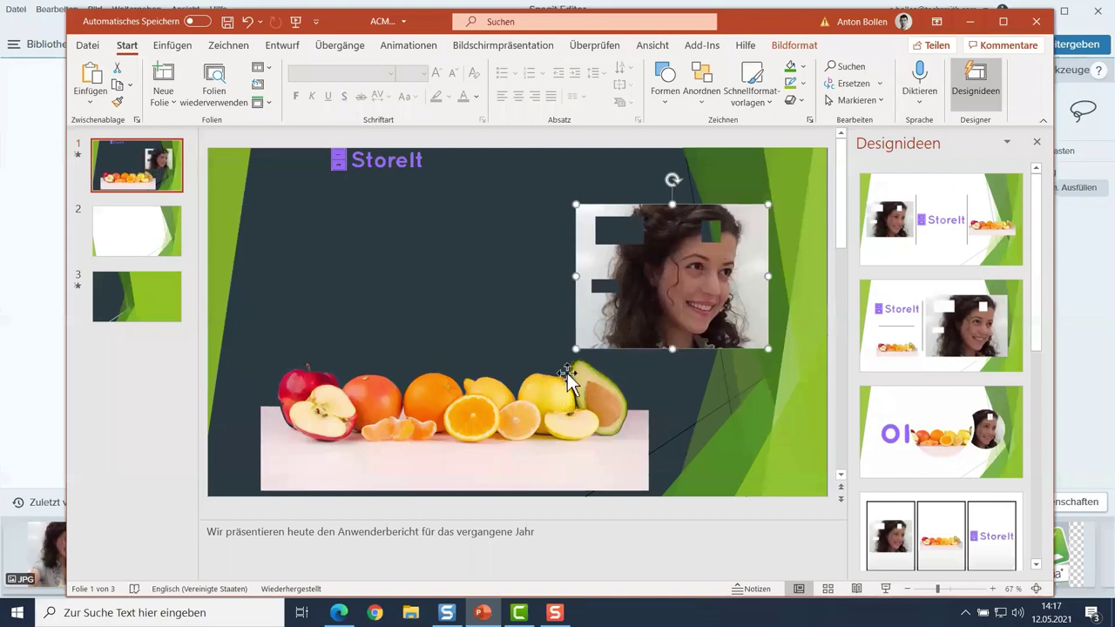
pyautogui.click(969, 22)
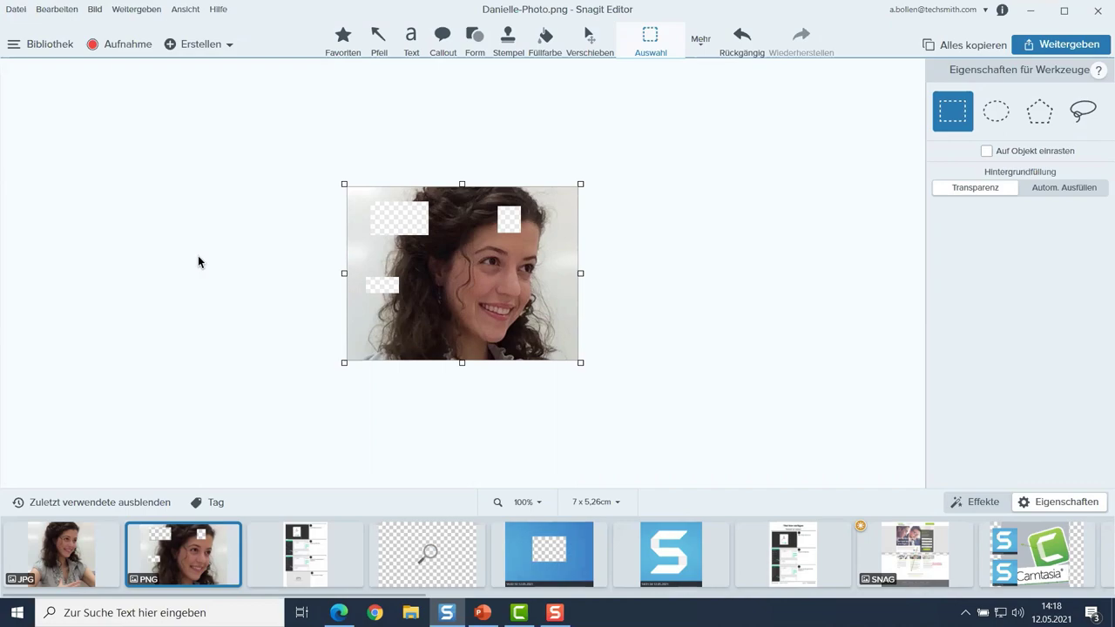
# - In the Snagit capture window, enable the time delay for image captures and set it to 3 seconds
pyautogui.click(1030, 11)
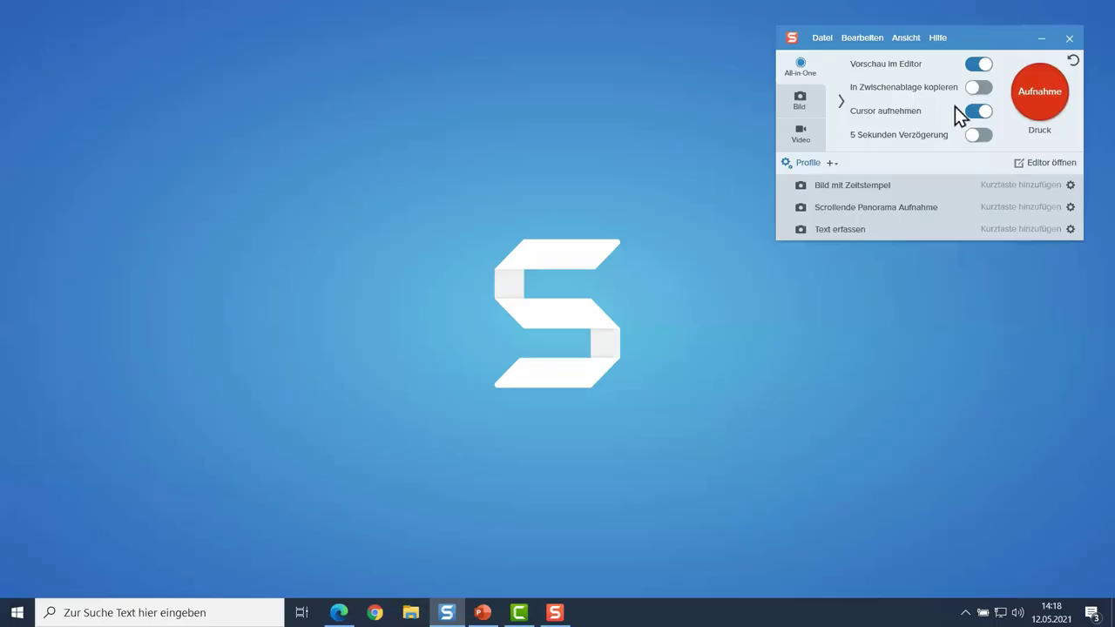
pyautogui.moveTo(980, 38); pyautogui.dragTo(568, 38)
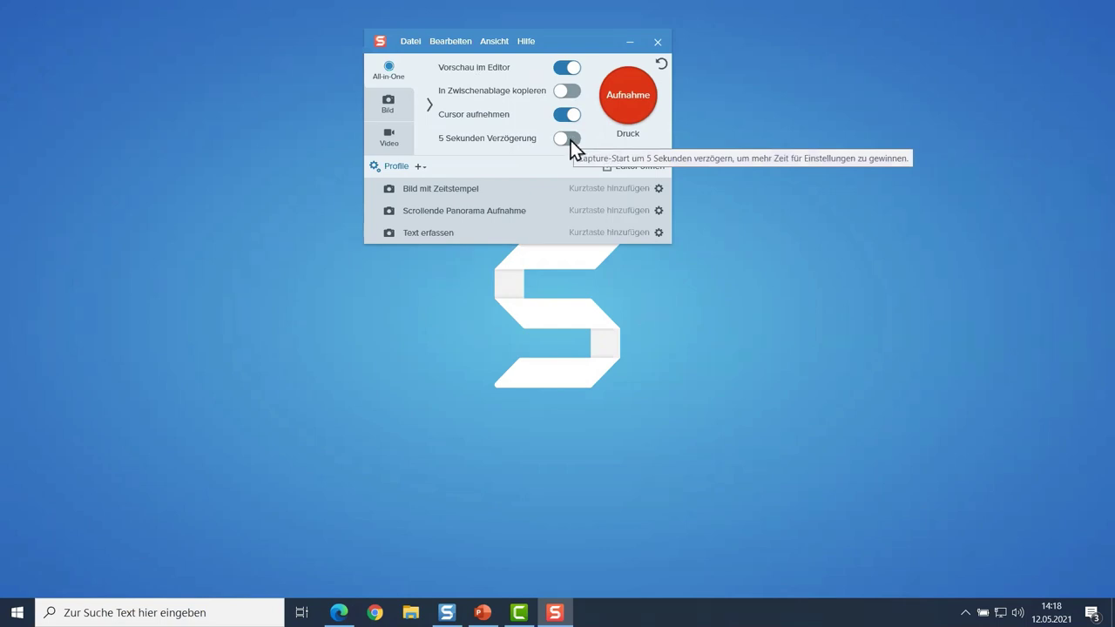
pyautogui.click(391, 105)
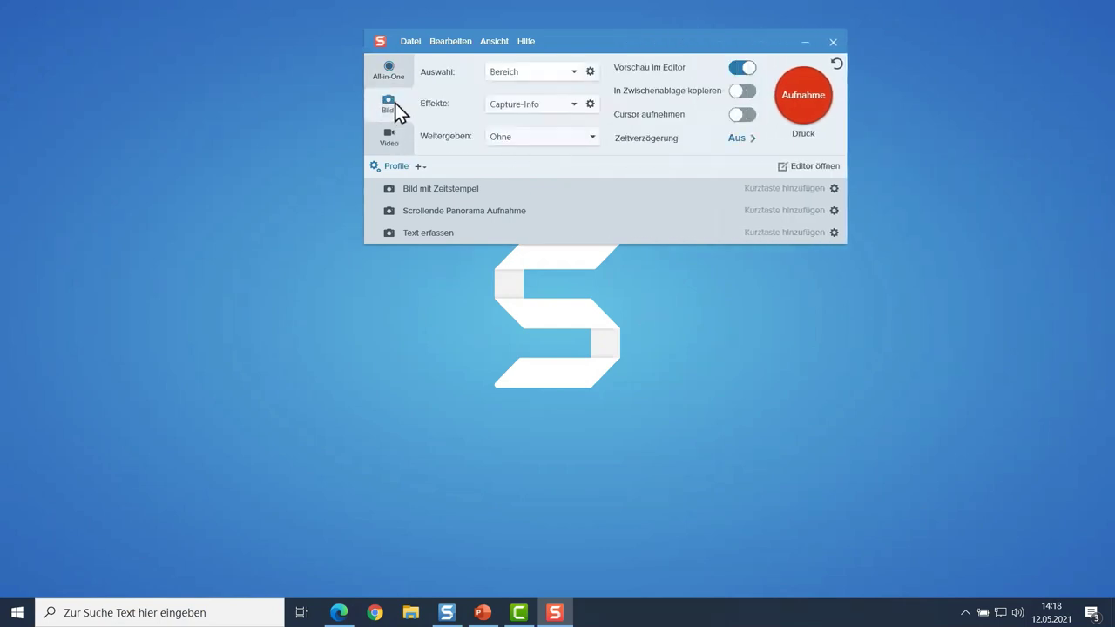
pyautogui.click(749, 137)
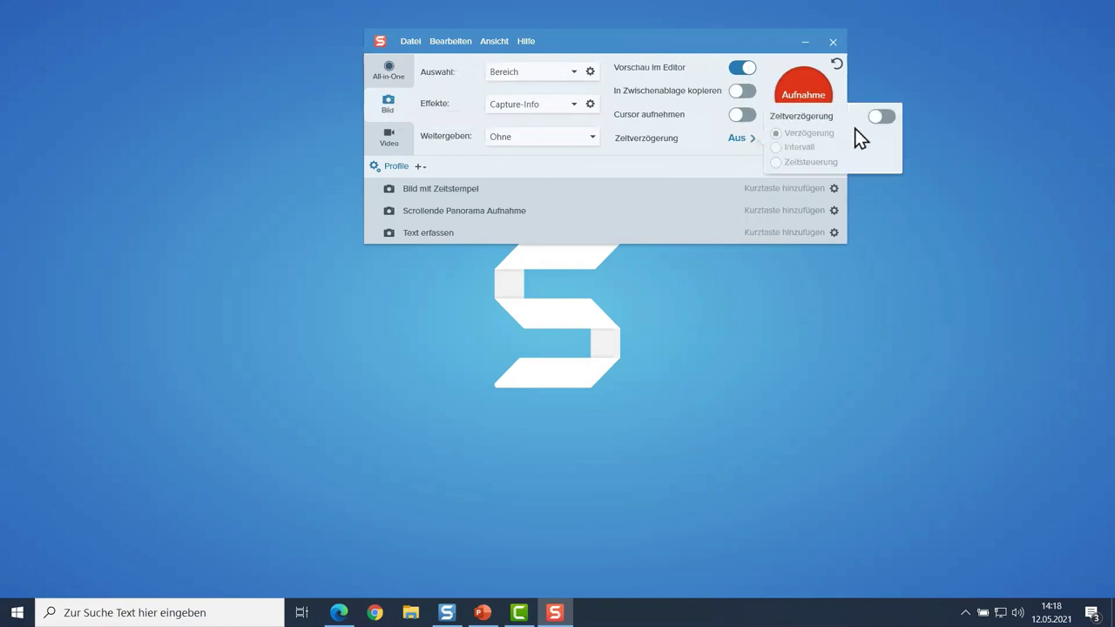
pyautogui.click(883, 120)
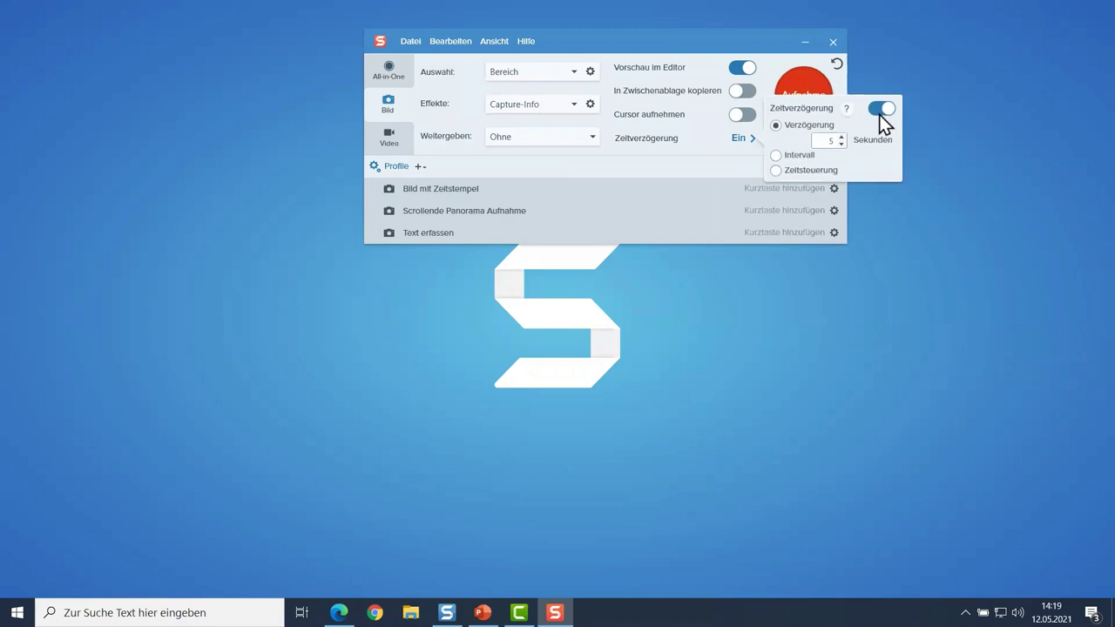
pyautogui.doubleClick(831, 140)
pyautogui.write('3')
# - Show the options for creating a new capture profile, including one based on the current settings
pyautogui.click(421, 166)
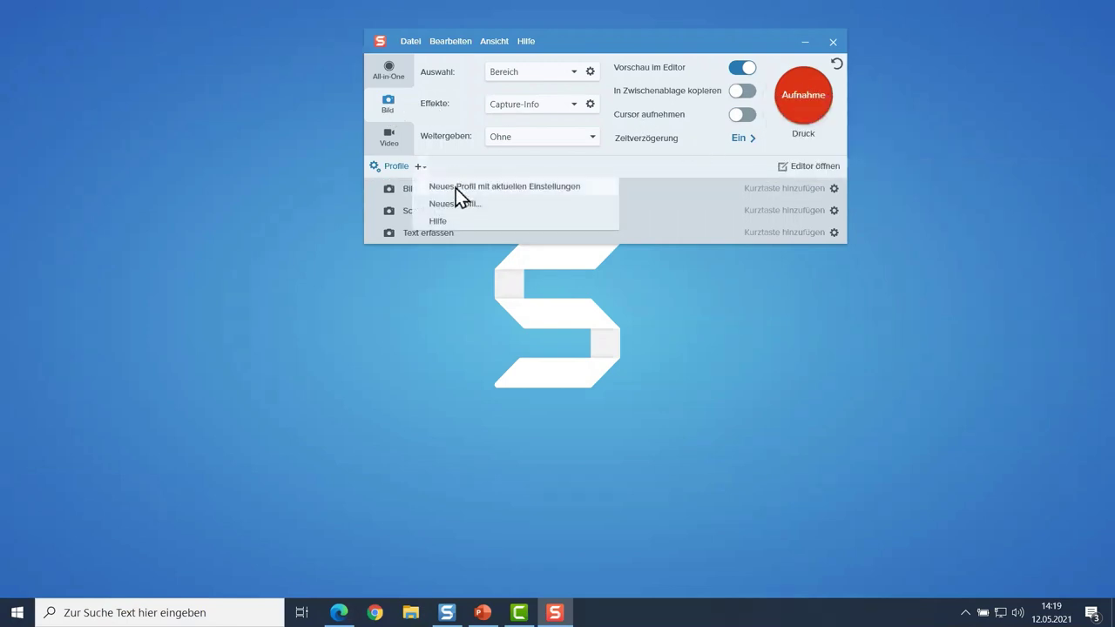
pyautogui.click(677, 150)
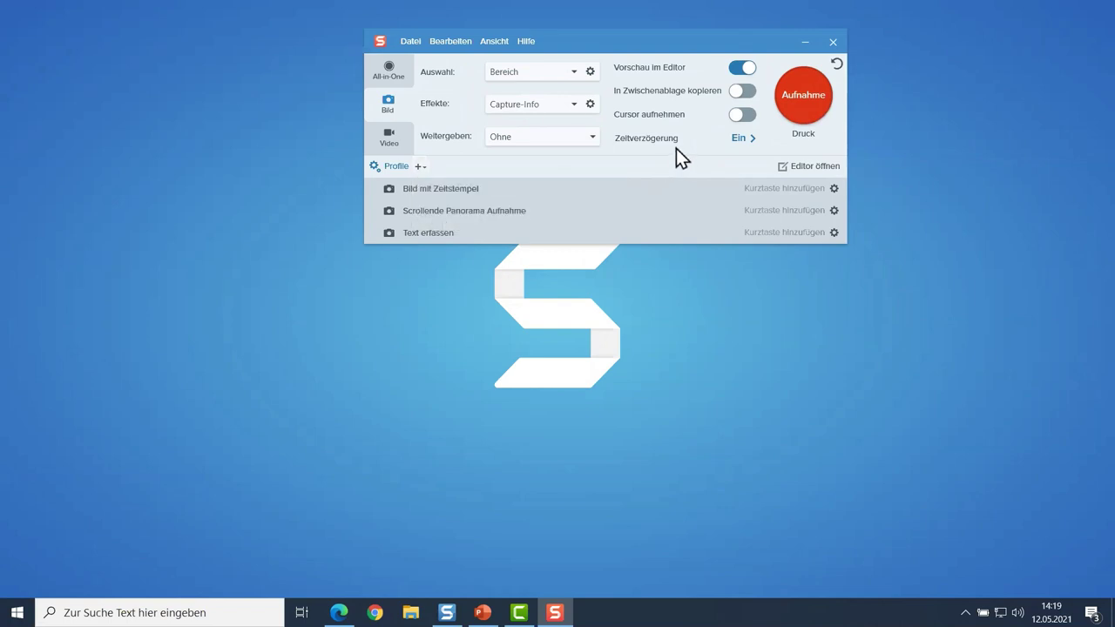
pyautogui.click(384, 168)
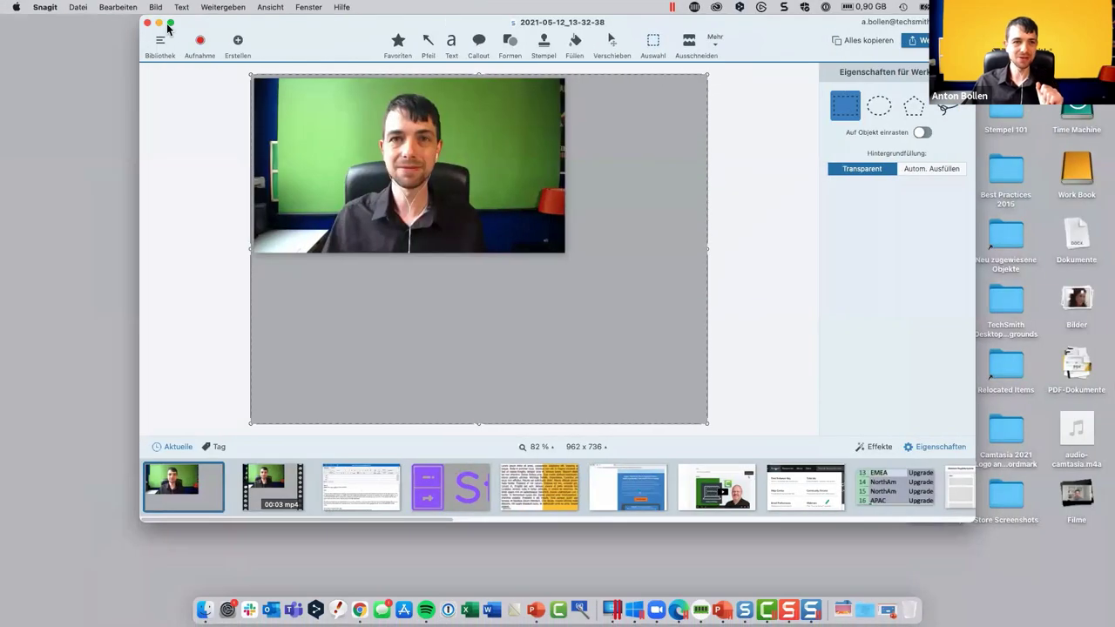
# - Minimize the Mac Snagit editor and switch to the PowerPoint presentation with the closing thank-you slide
pyautogui.click(159, 23)
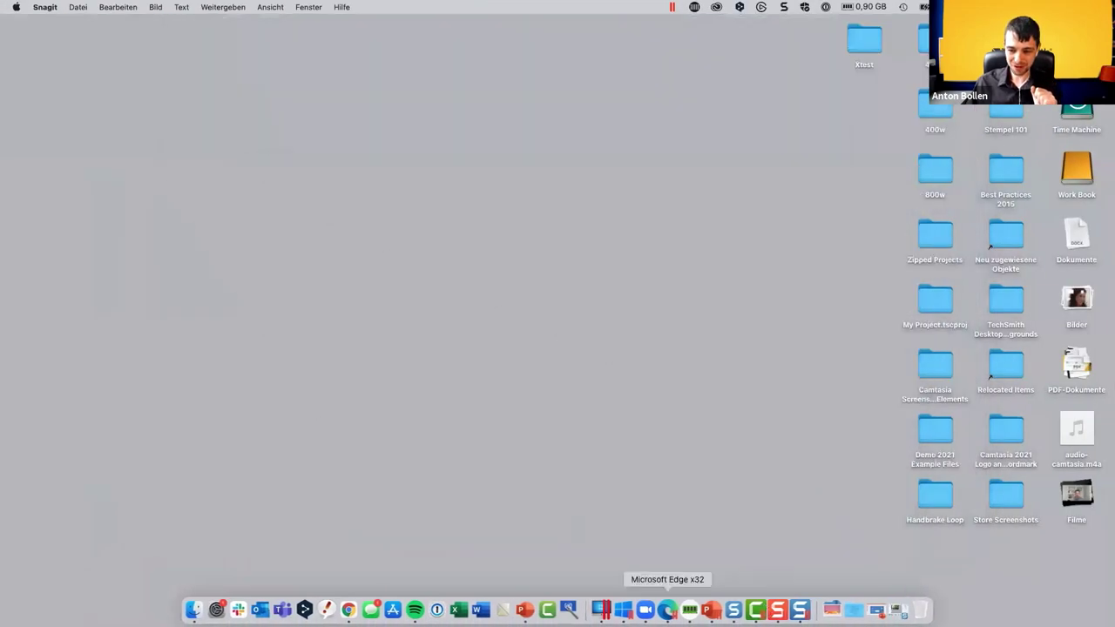
pyautogui.click(525, 610)
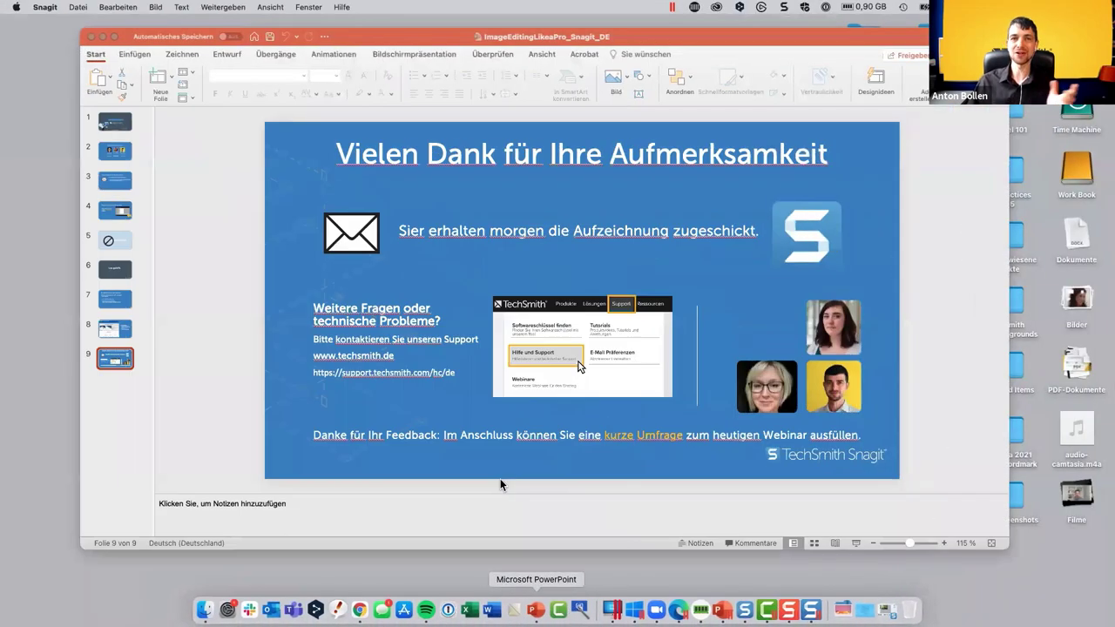